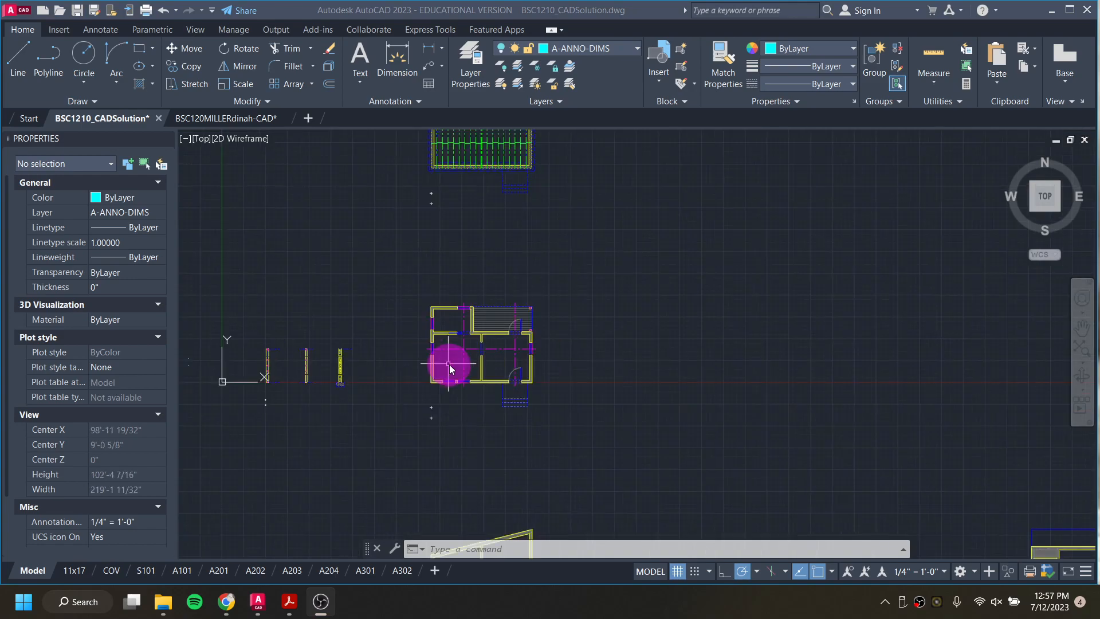
# Step: Examine the row of exterior elevations in the solution drawing, including the first elevation's windows, door, siding and steps
pyautogui.moveTo(469, 391); pyautogui.dragTo(497, 227, button='middle')
pyautogui.moveTo(494, 371); pyautogui.dragTo(509, 293, button='middle')
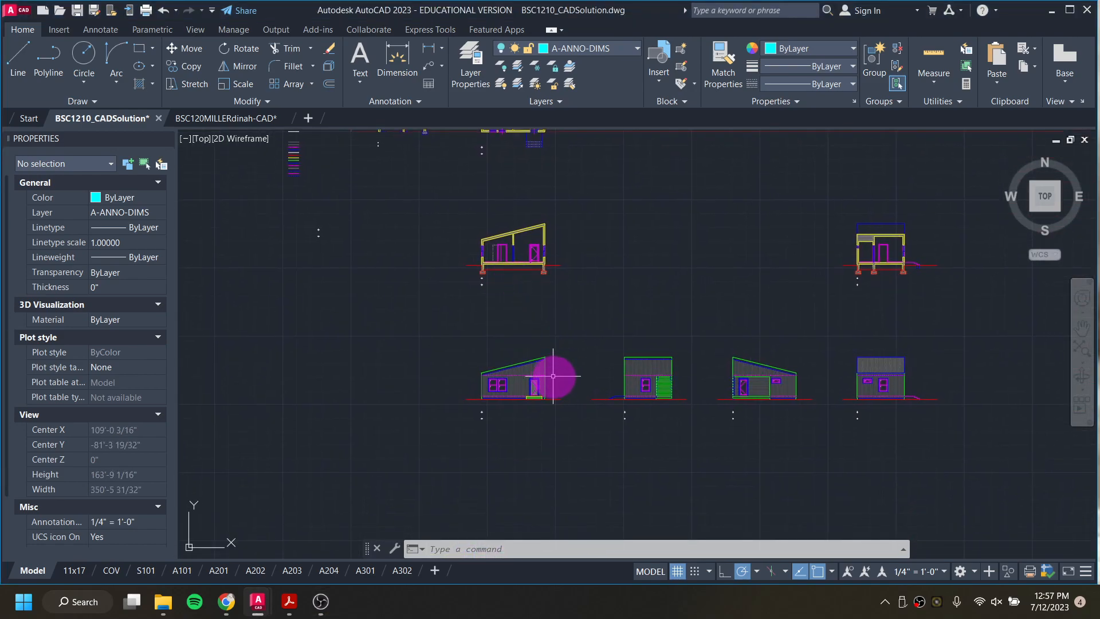
pyautogui.scroll(2, 553, 376)
pyautogui.moveTo(560, 391); pyautogui.dragTo(534, 316, button='middle')
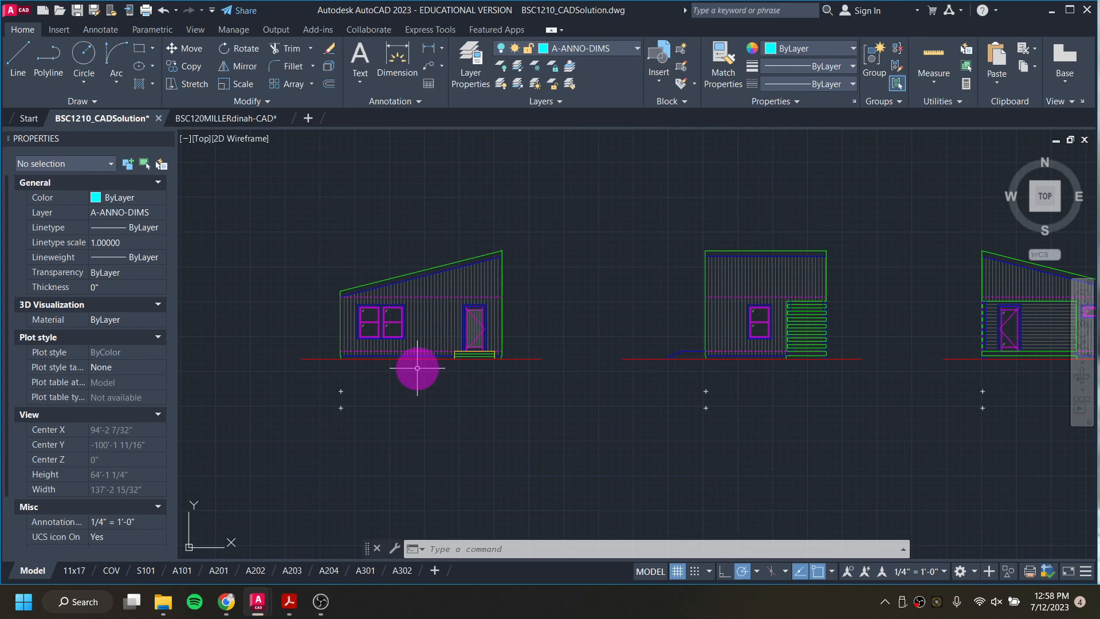
pyautogui.scroll(-2, 373, 372)
pyautogui.moveTo(380, 319)
pyautogui.mouseDown(button='middle')
pyautogui.moveTo(405, 364)
pyautogui.moveTo(417, 355)
pyautogui.moveTo(422, 314)
pyautogui.mouseUp(button='middle')
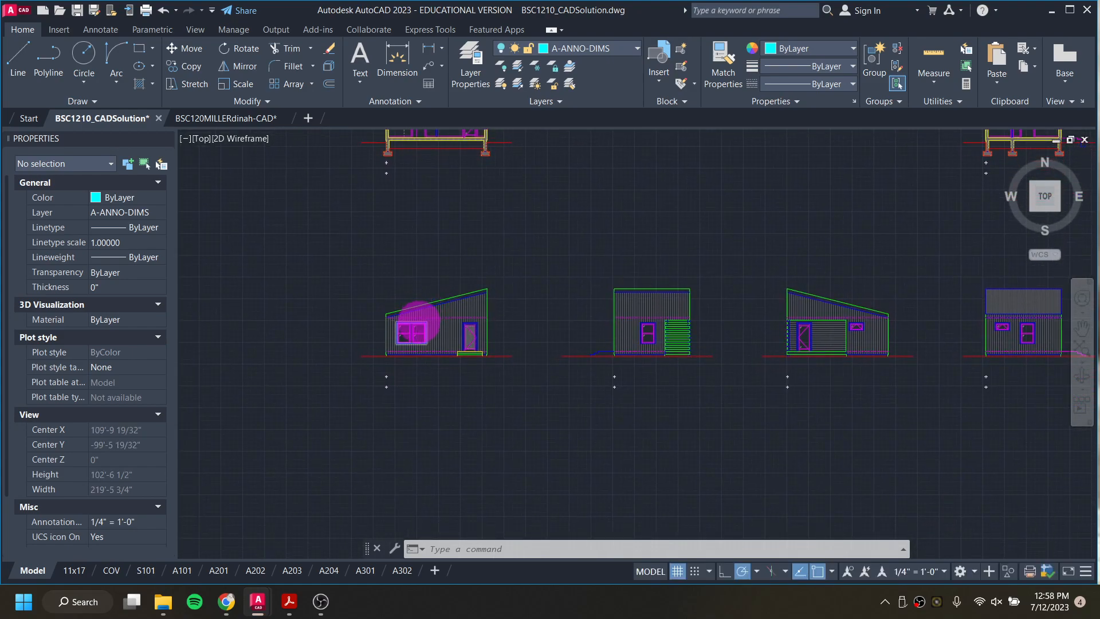
pyautogui.scroll(2, 419, 320)
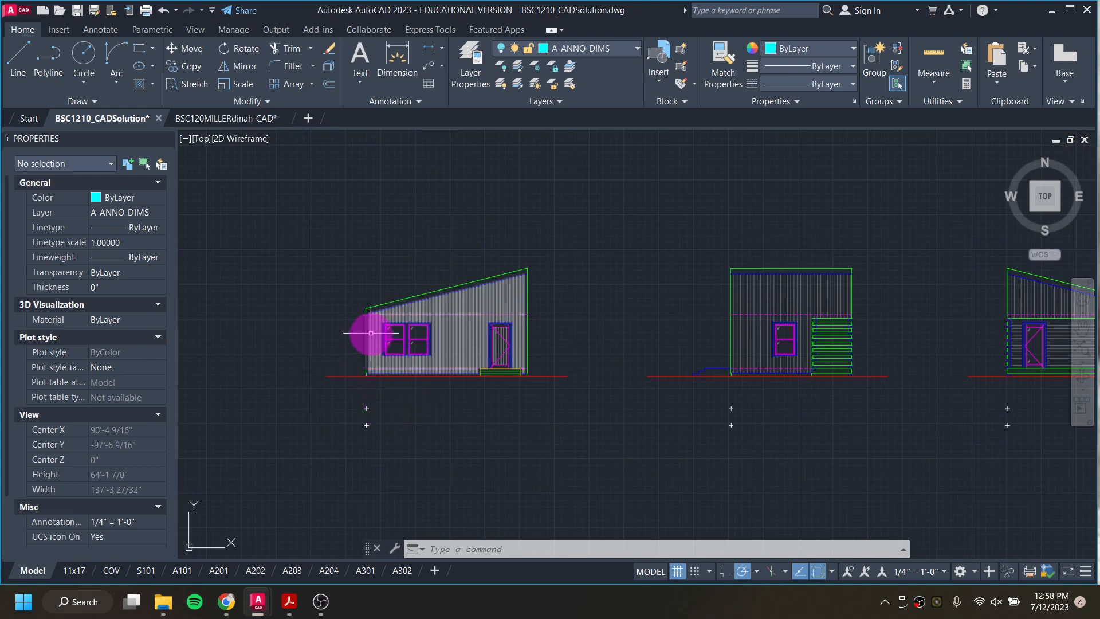
pyautogui.scroll(6, 370, 333)
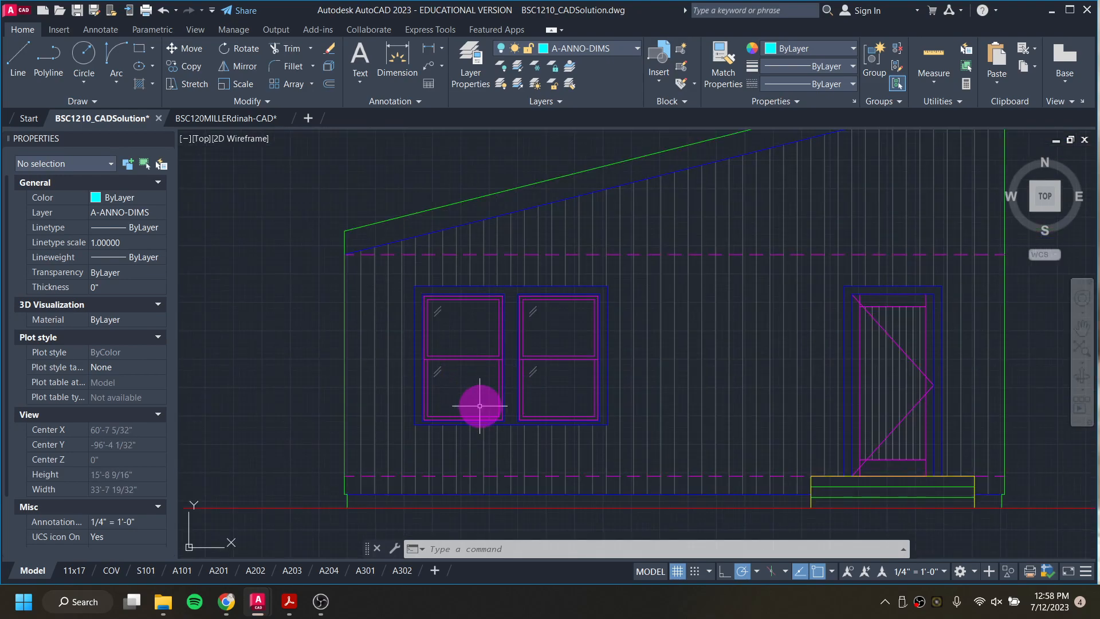
pyautogui.scroll(-4, 368, 442)
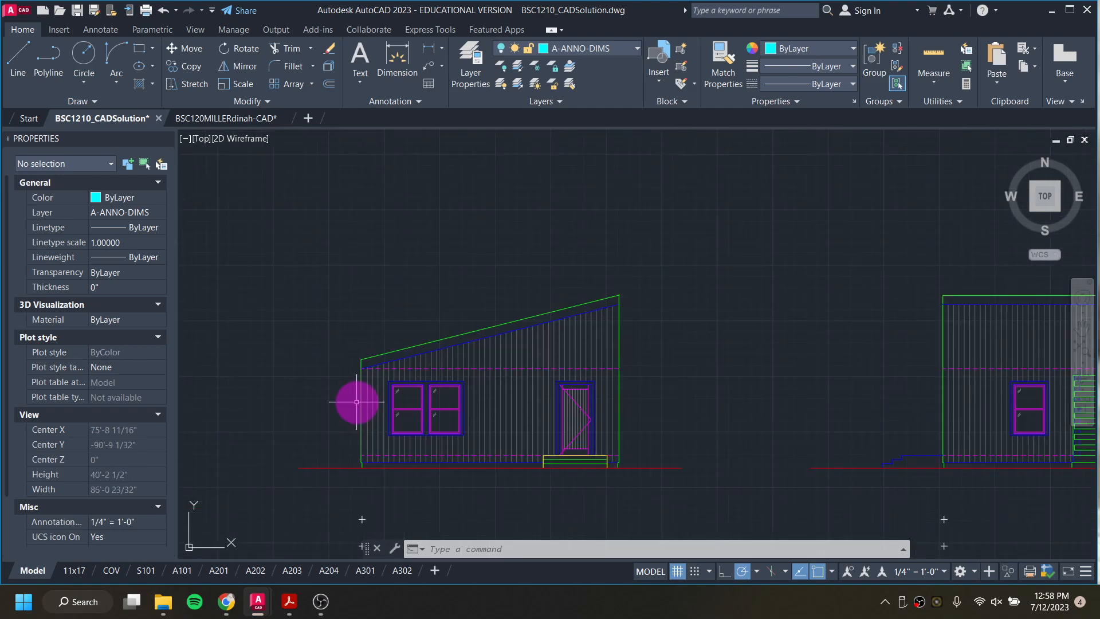
pyautogui.moveTo(645, 369); pyautogui.dragTo(227, 396, button='middle')
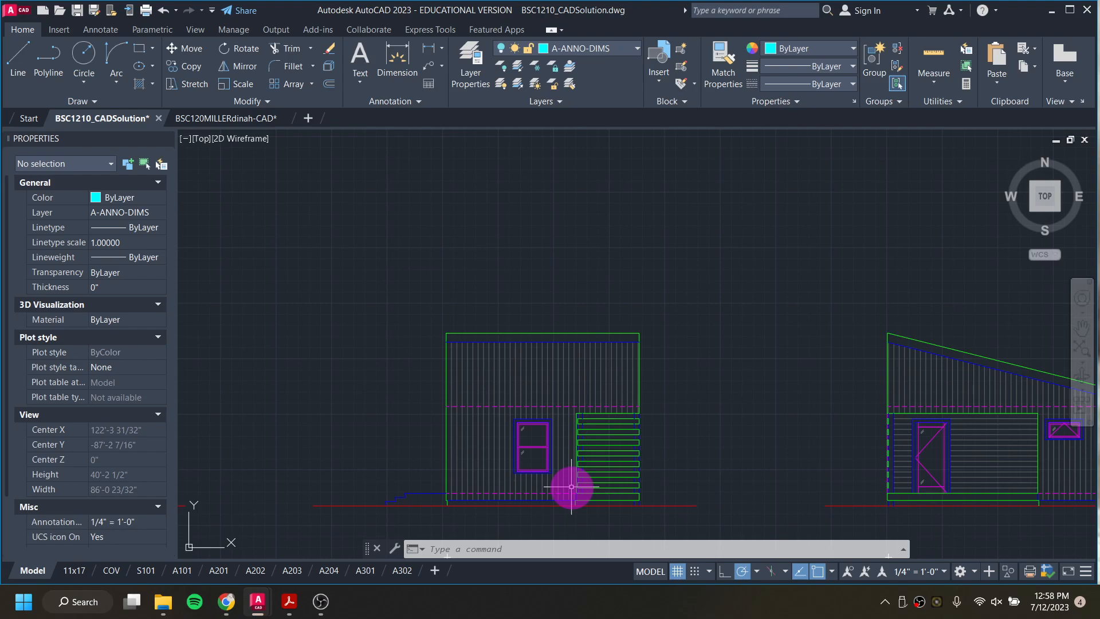
# Step: Examine the second elevation's upper corner and the exterior wall layers at the floor plan's lower-left corner
pyautogui.scroll(4, 435, 332)
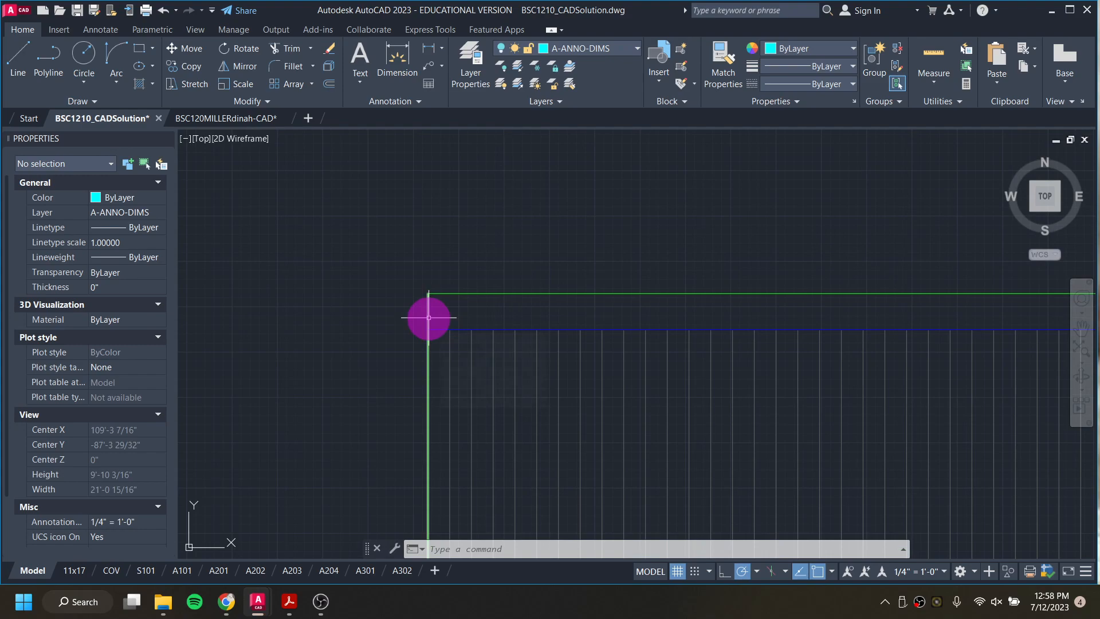
pyautogui.scroll(-3, 453, 314)
pyautogui.scroll(-4, 755, 317)
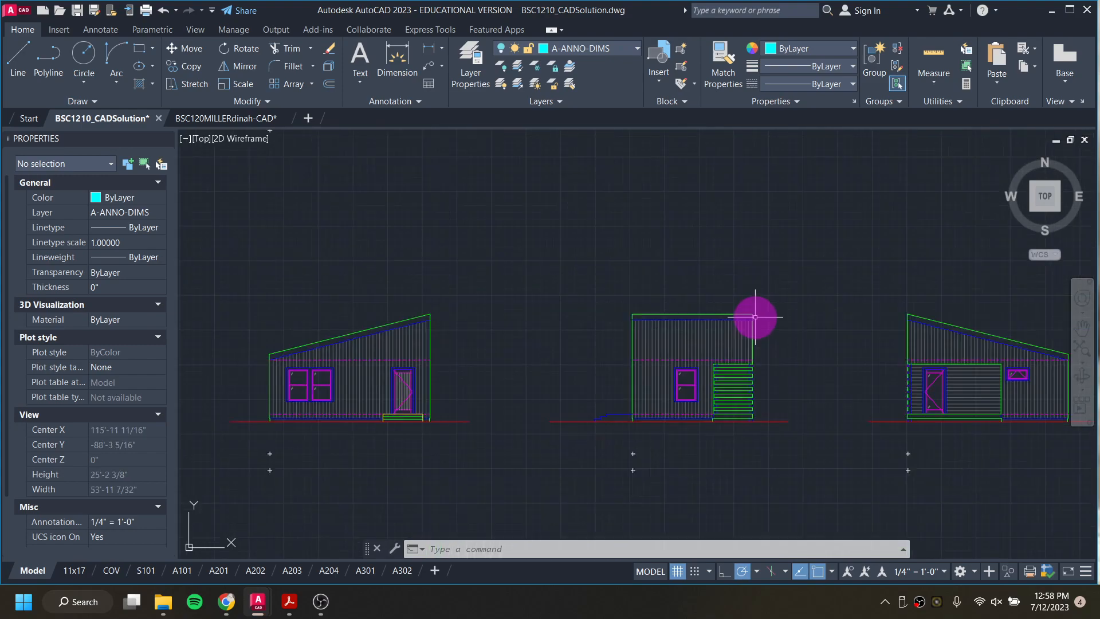
pyautogui.scroll(-3, 755, 317)
pyautogui.scroll(8, 683, 214)
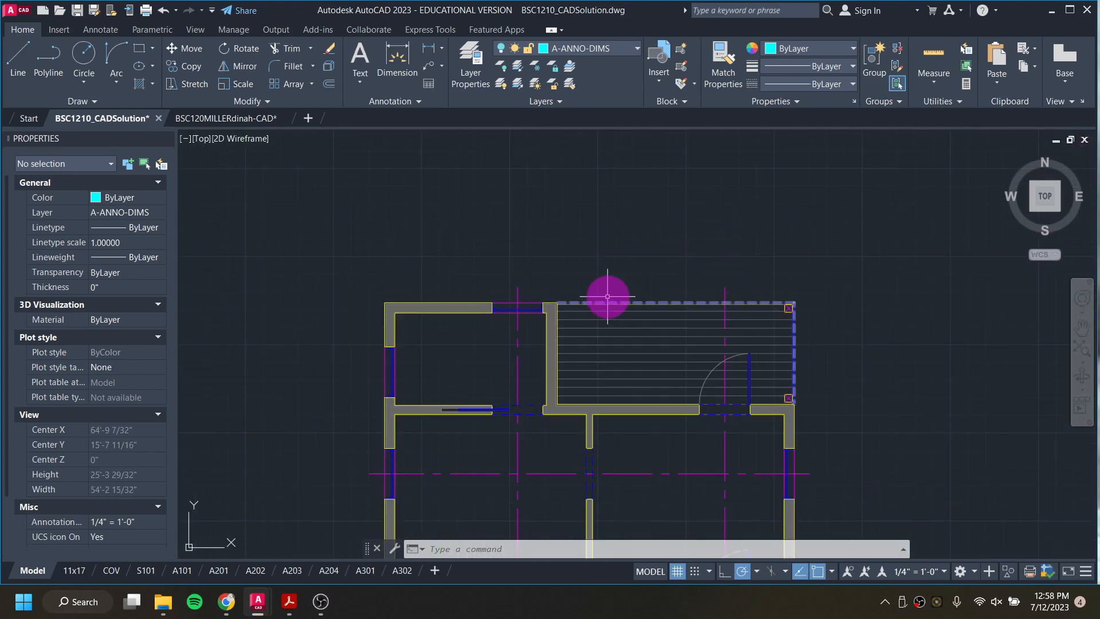
pyautogui.scroll(-4, 697, 295)
pyautogui.scroll(6, 546, 402)
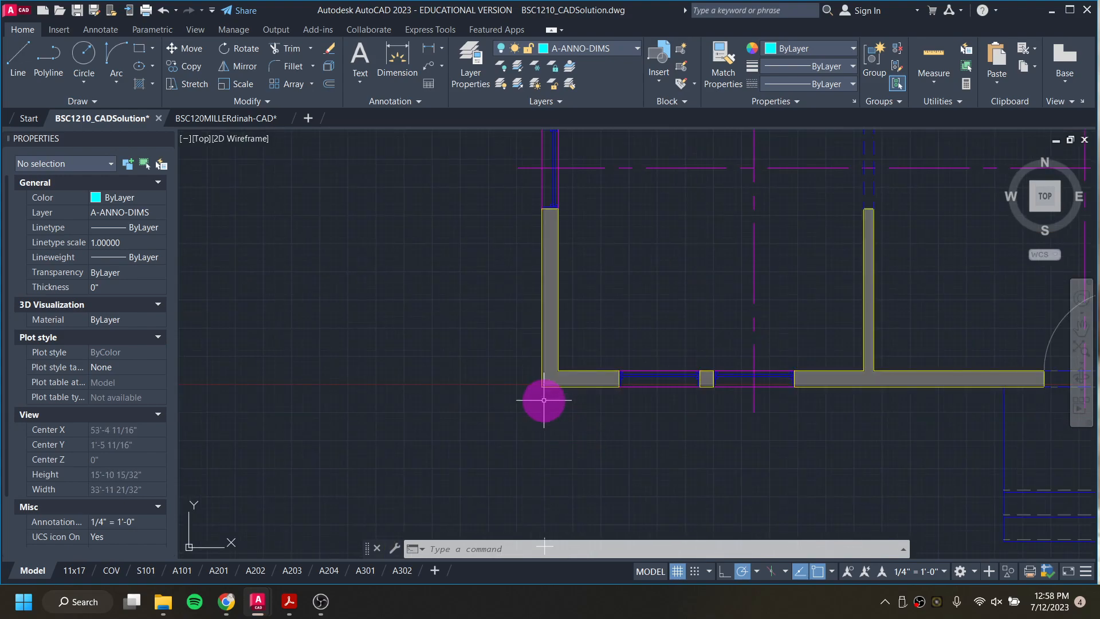
pyautogui.scroll(6, 547, 403)
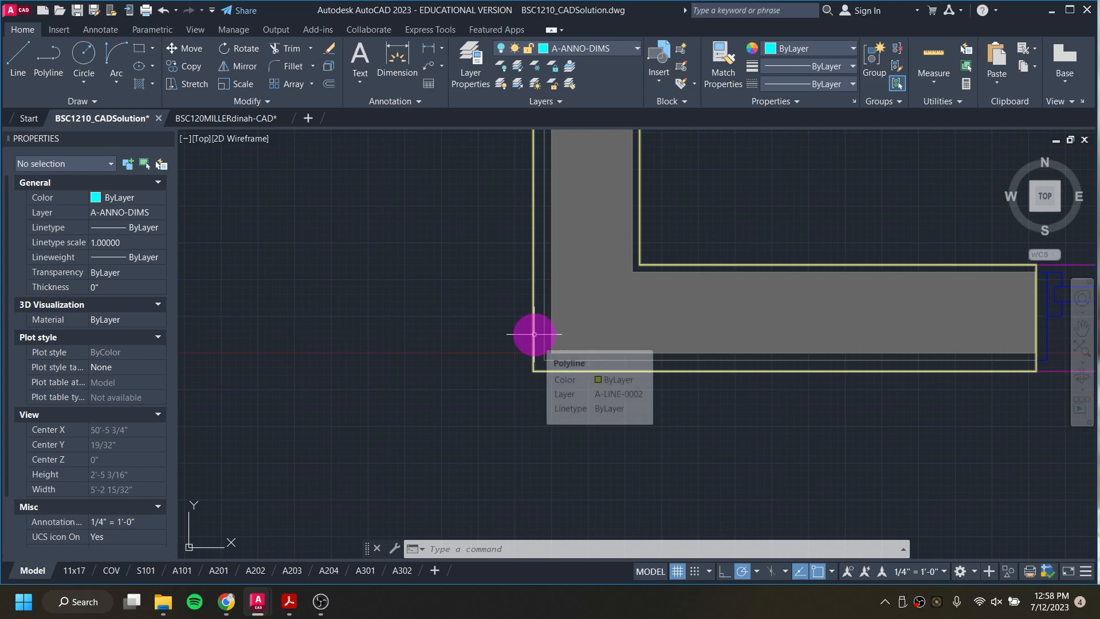
pyautogui.click(487, 346)
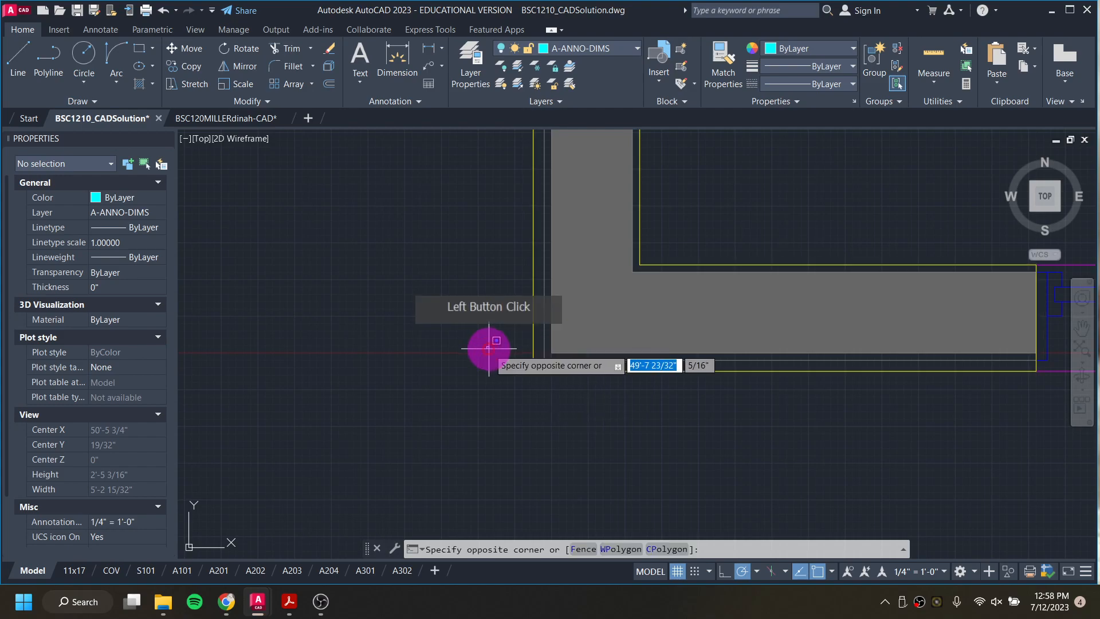
pyautogui.scroll(-9, 490, 351)
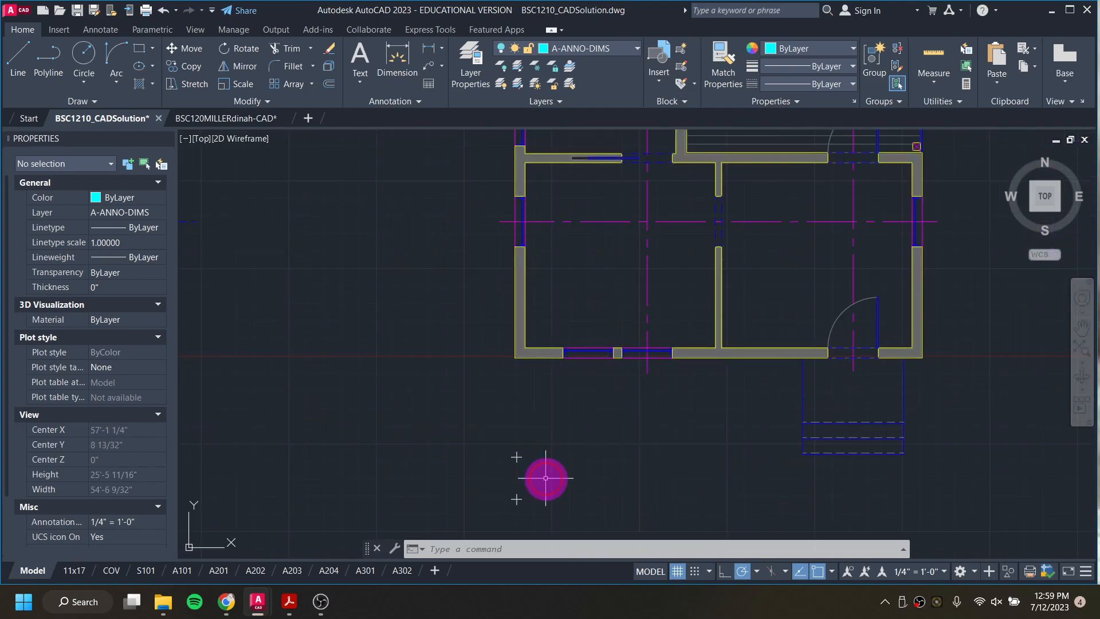
pyautogui.click(538, 406)
# Step: Examine the building section where the exterior wall and floor meet the foundation wall
pyautogui.scroll(-4, 528, 404)
pyautogui.scroll(-4, 560, 437)
pyautogui.moveTo(560, 437); pyautogui.dragTo(554, 225, button='middle')
pyautogui.scroll(15, 548, 329)
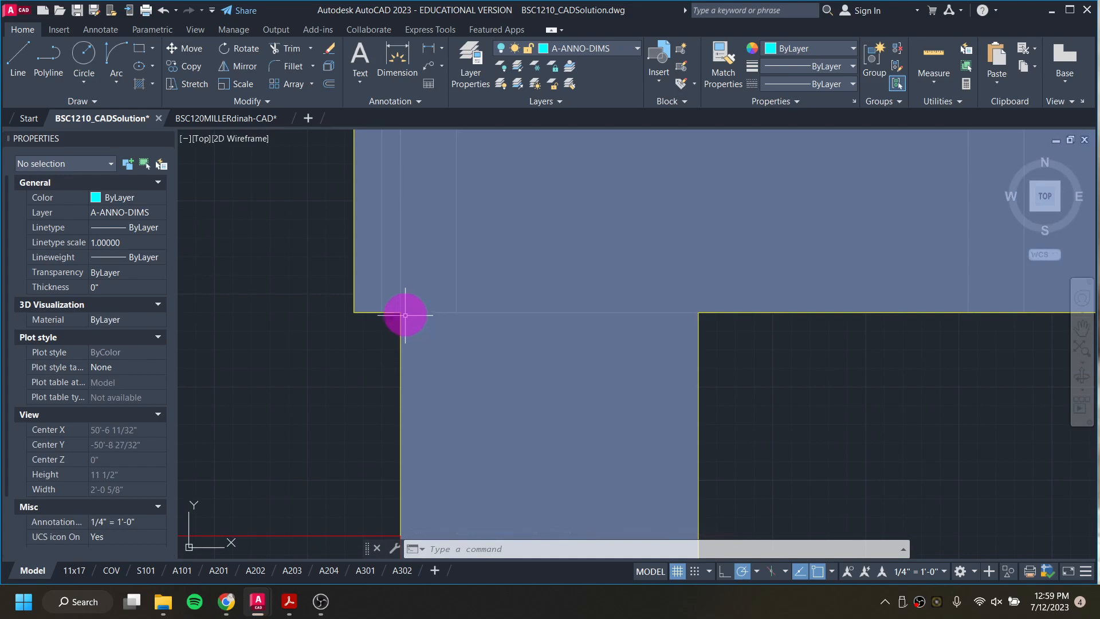
pyautogui.scroll(-6, 400, 313)
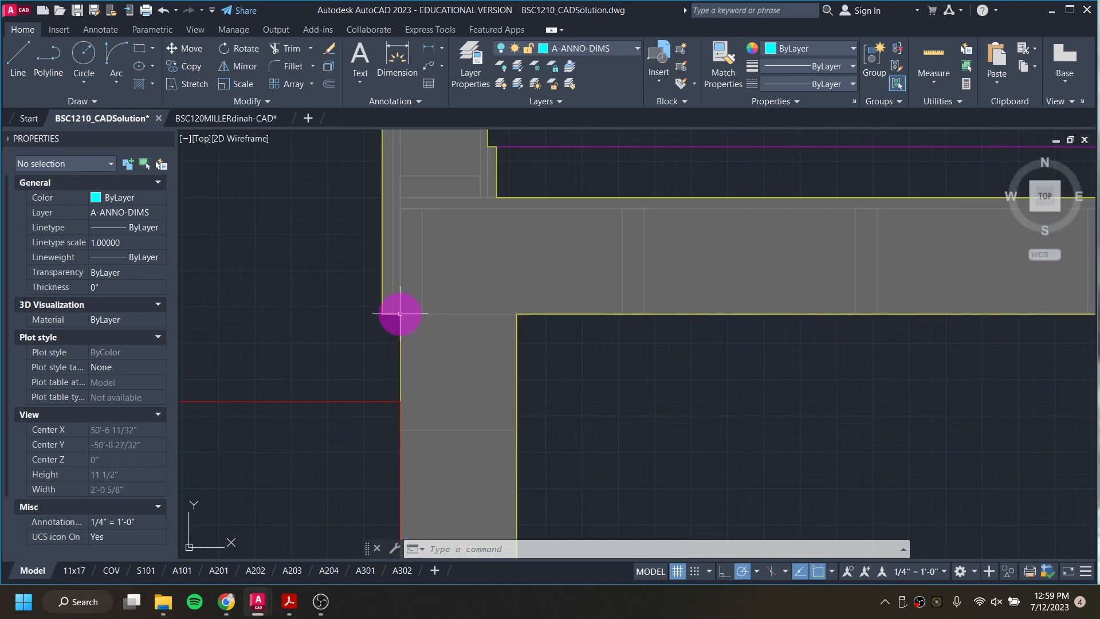
pyautogui.scroll(5, 401, 232)
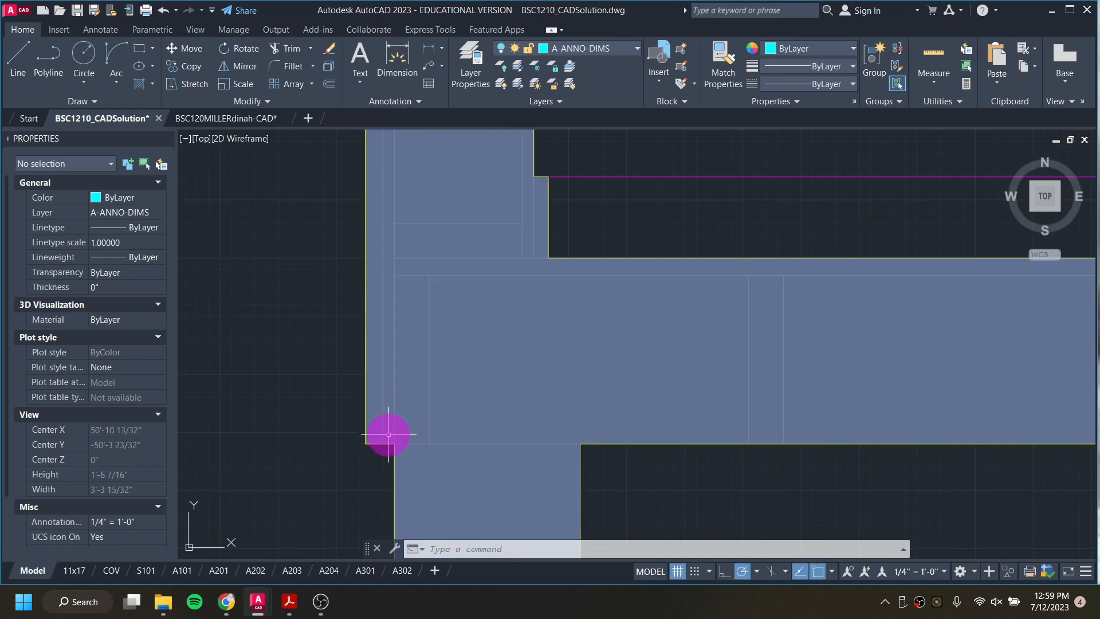
pyautogui.click(400, 447)
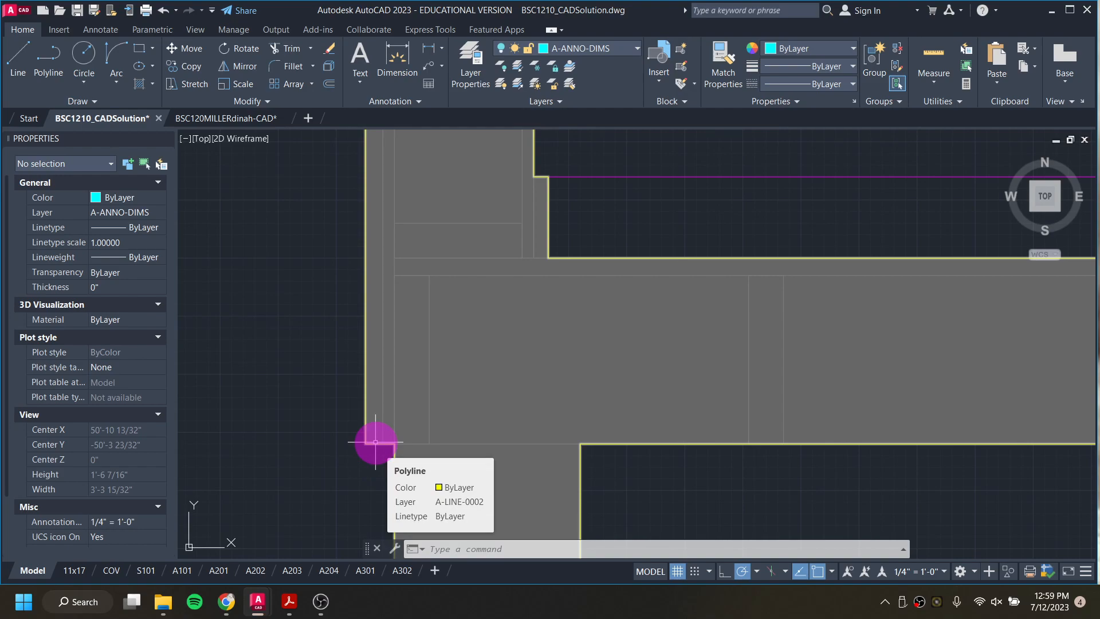
pyautogui.scroll(-2, 314, 424)
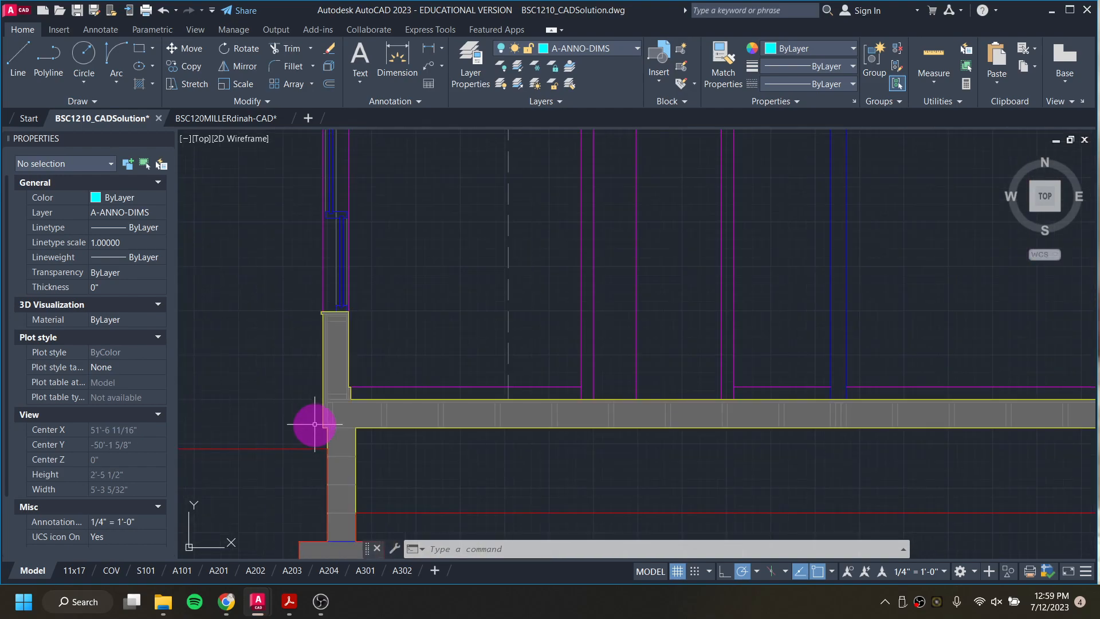
pyautogui.scroll(-12, 313, 424)
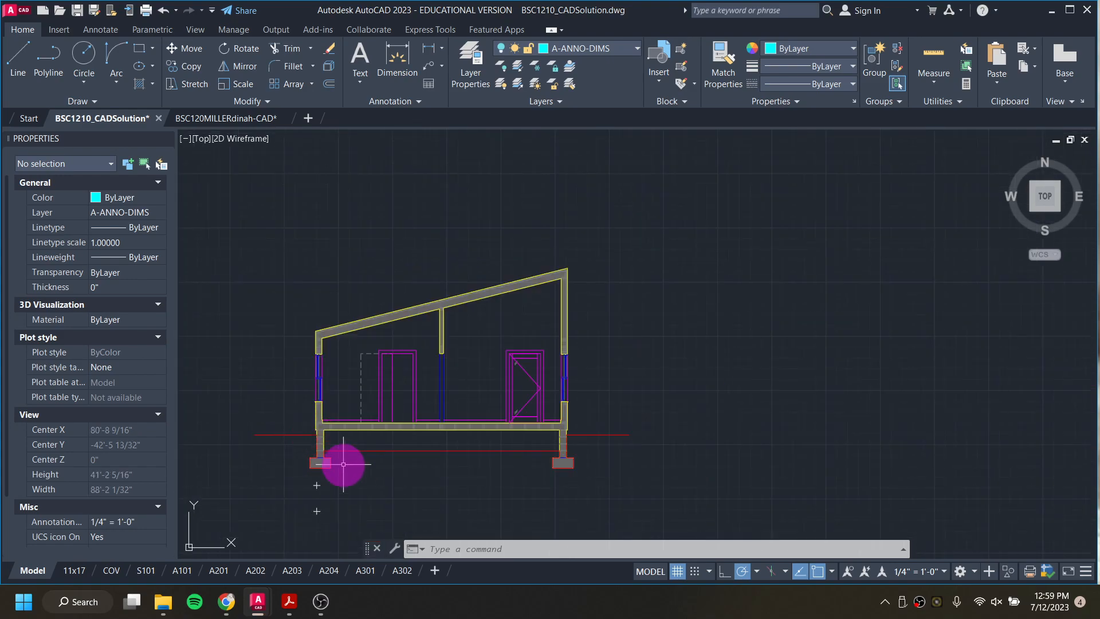
# Step: Inspect the two short foundation lines below the siding at both ends of the first elevation
pyautogui.moveTo(354, 467)
pyautogui.mouseDown(button='middle')
pyautogui.moveTo(398, 372)
pyautogui.moveTo(415, 372)
pyautogui.mouseUp(button='middle')
pyautogui.scroll(14, 384, 512)
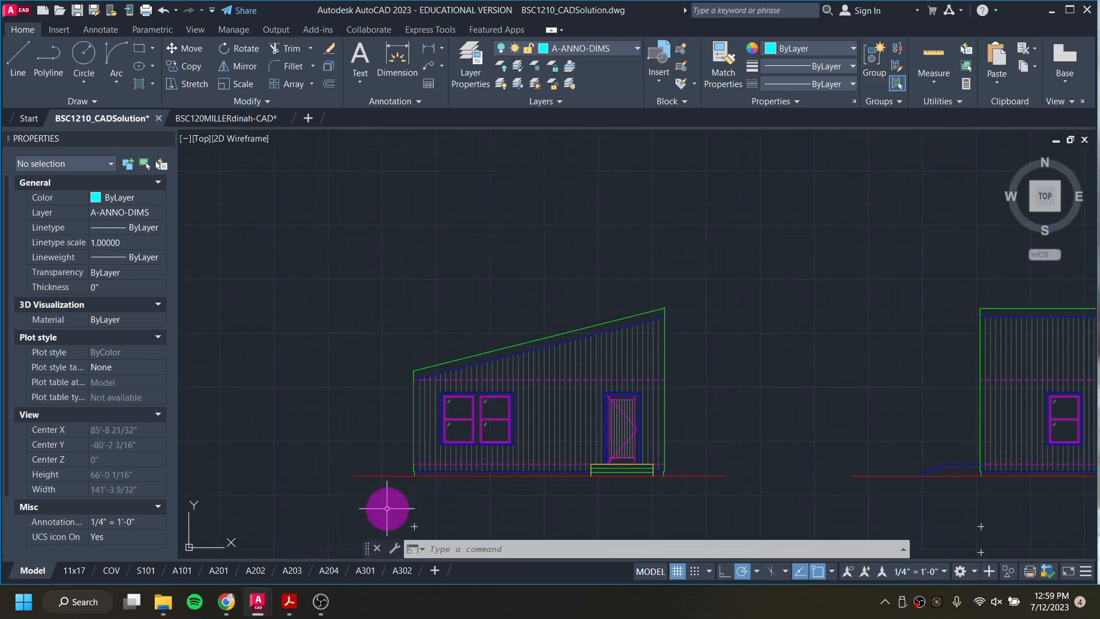
pyautogui.scroll(4, 448, 446)
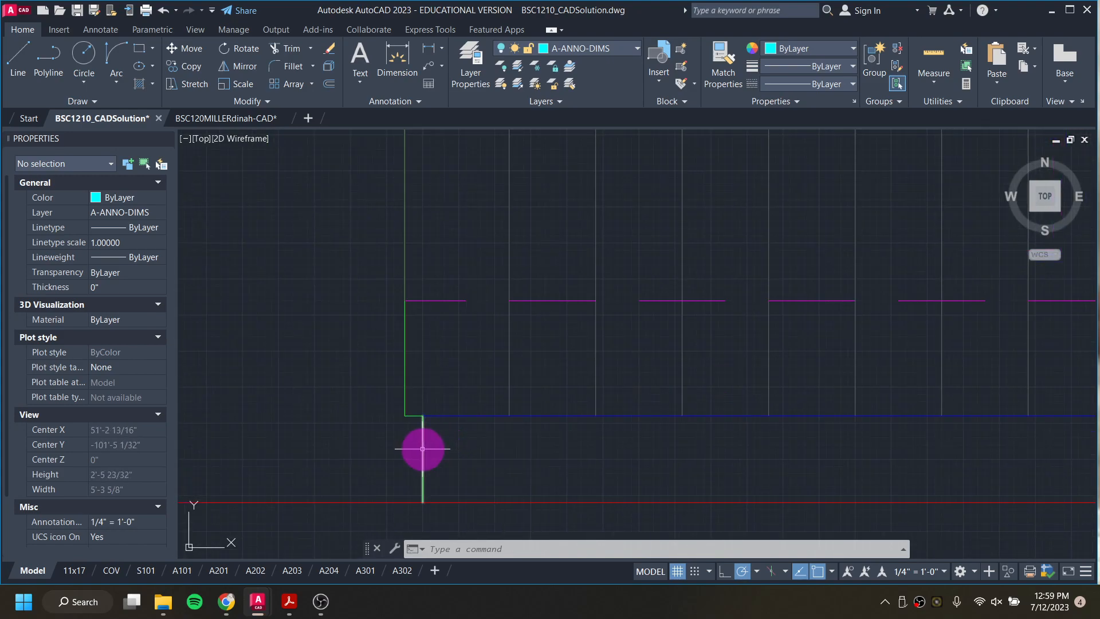
pyautogui.click(422, 453)
pyautogui.scroll(-10, 423, 453)
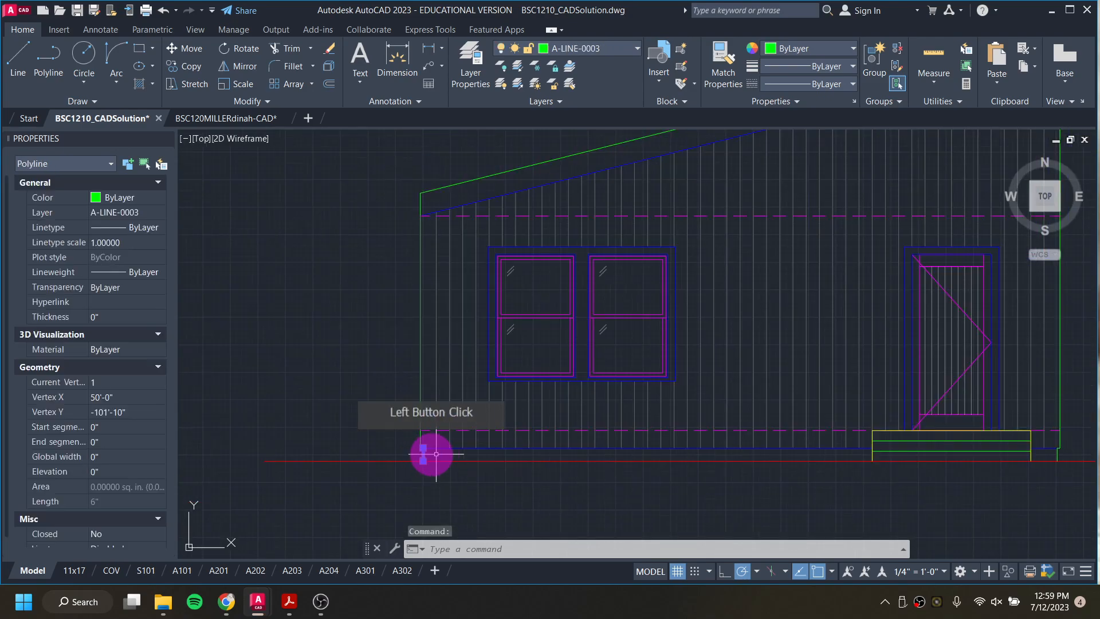
pyautogui.click(1059, 454)
pyautogui.moveTo(978, 461); pyautogui.dragTo(838, 467, button='middle')
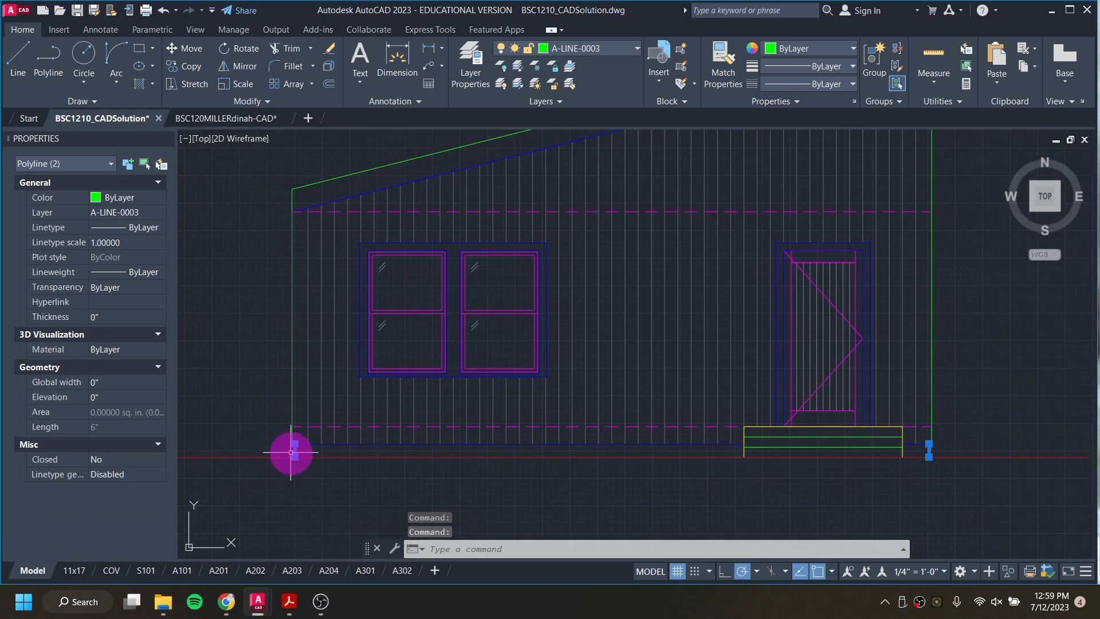
pyautogui.moveTo(293, 452)
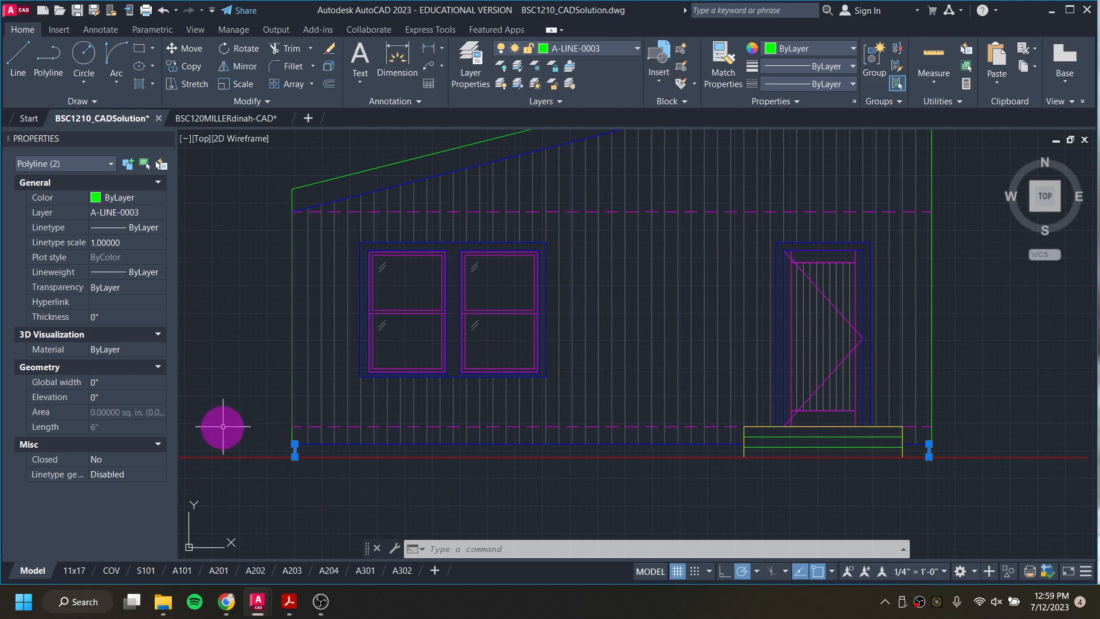
pyautogui.press('Escape')
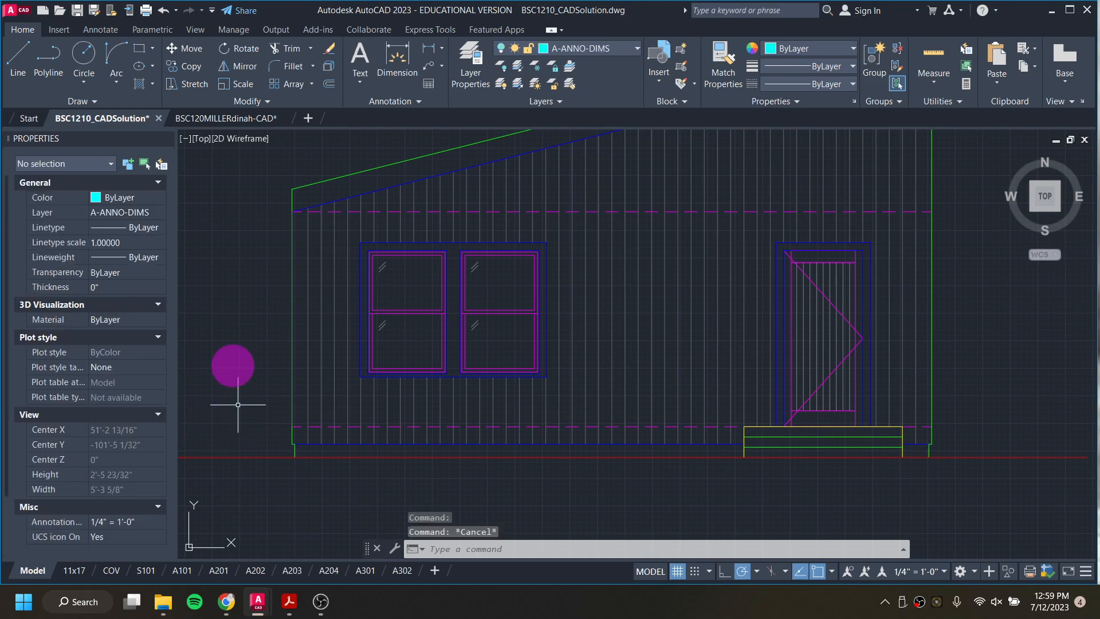
# Step: Switch to the other open drawing and make A-ANNO-DEFP [NO PRINT] the current layer
pyautogui.click(229, 119)
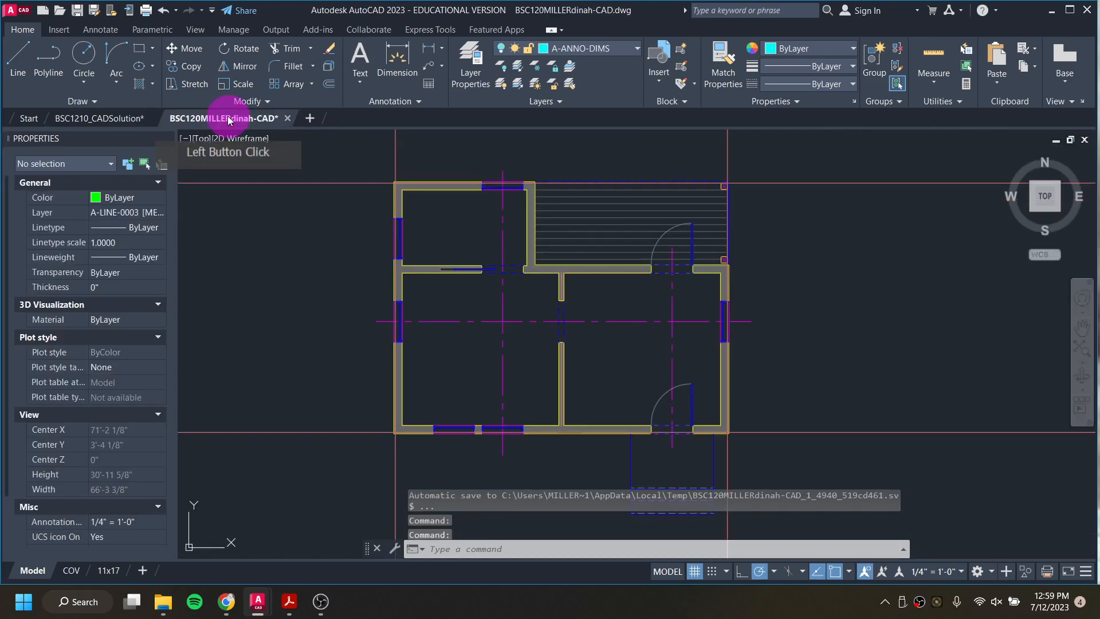
pyautogui.scroll(-10, 500, 303)
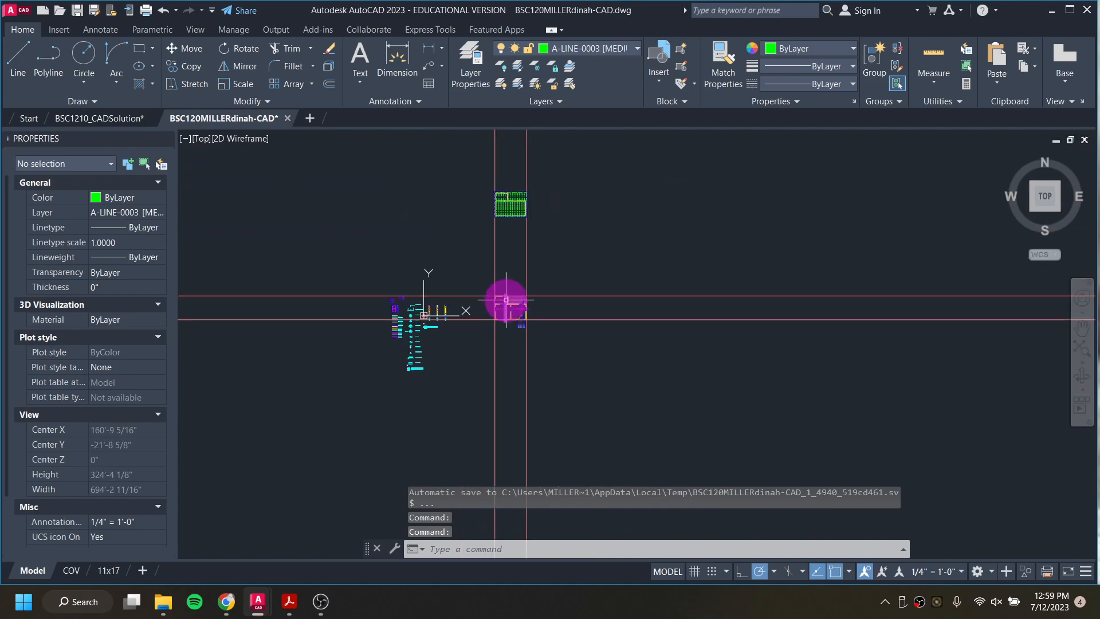
pyautogui.scroll(2, 518, 209)
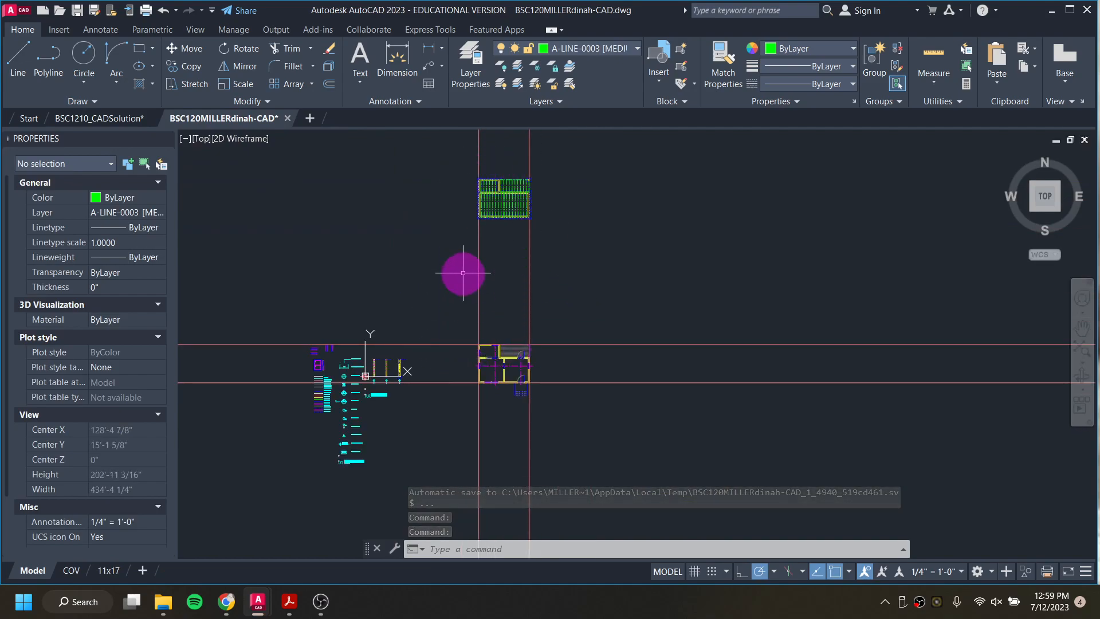
pyautogui.moveTo(503, 410)
pyautogui.mouseDown(button='middle')
pyautogui.moveTo(530, 250)
pyautogui.moveTo(522, 229)
pyautogui.mouseUp(button='middle')
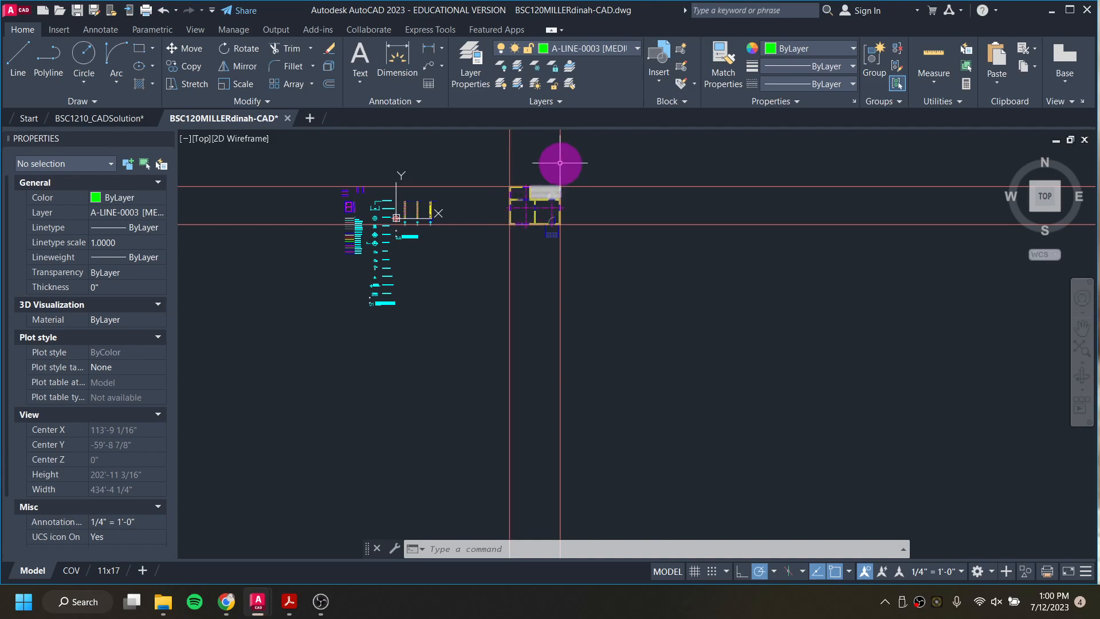
pyautogui.click(610, 51)
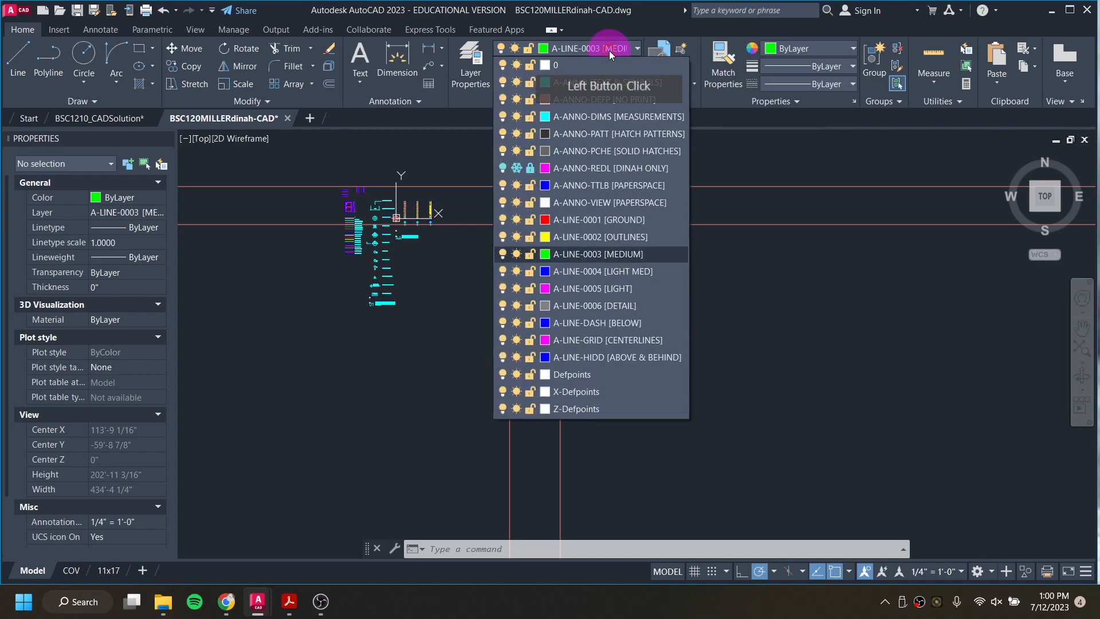
pyautogui.click(615, 99)
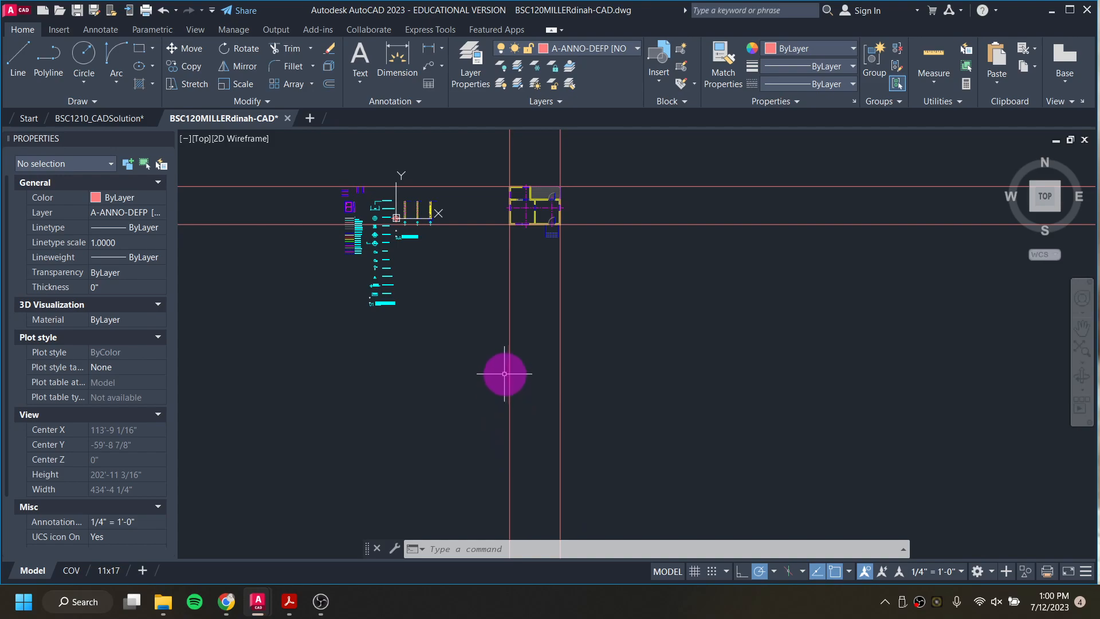
# Step: Draw a line from the floor plan's lower-left wall corner about 75'-5" straight down and across 24'-0" to the other vertical guide
pyautogui.write('l')
pyautogui.press('Return')
pyautogui.scroll(20, 504, 223)
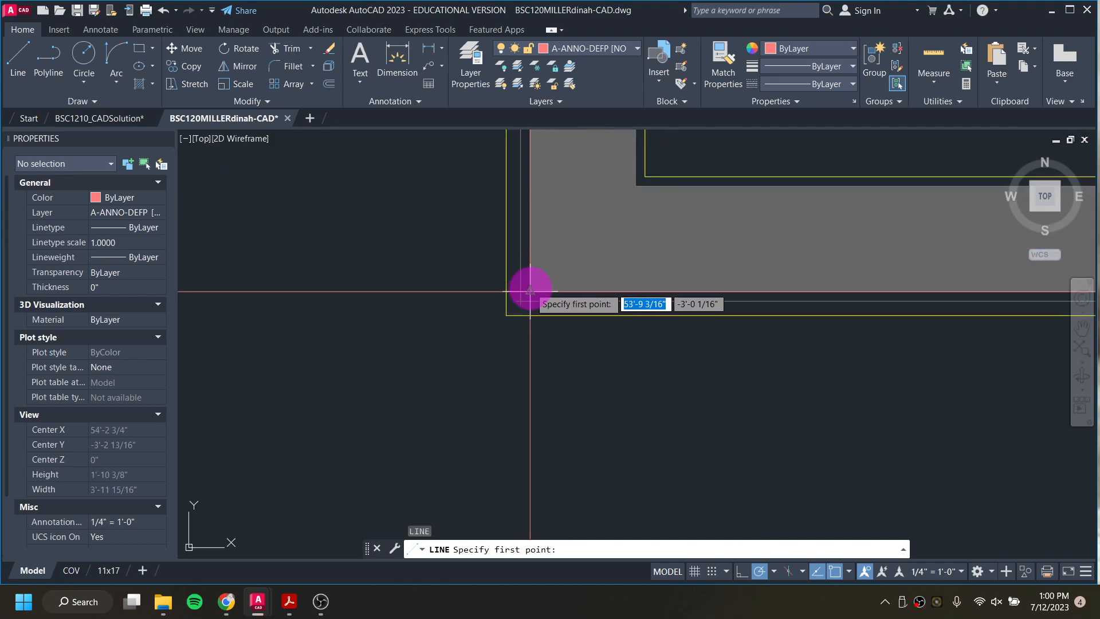
pyautogui.click(530, 291)
pyautogui.scroll(-5, 523, 363)
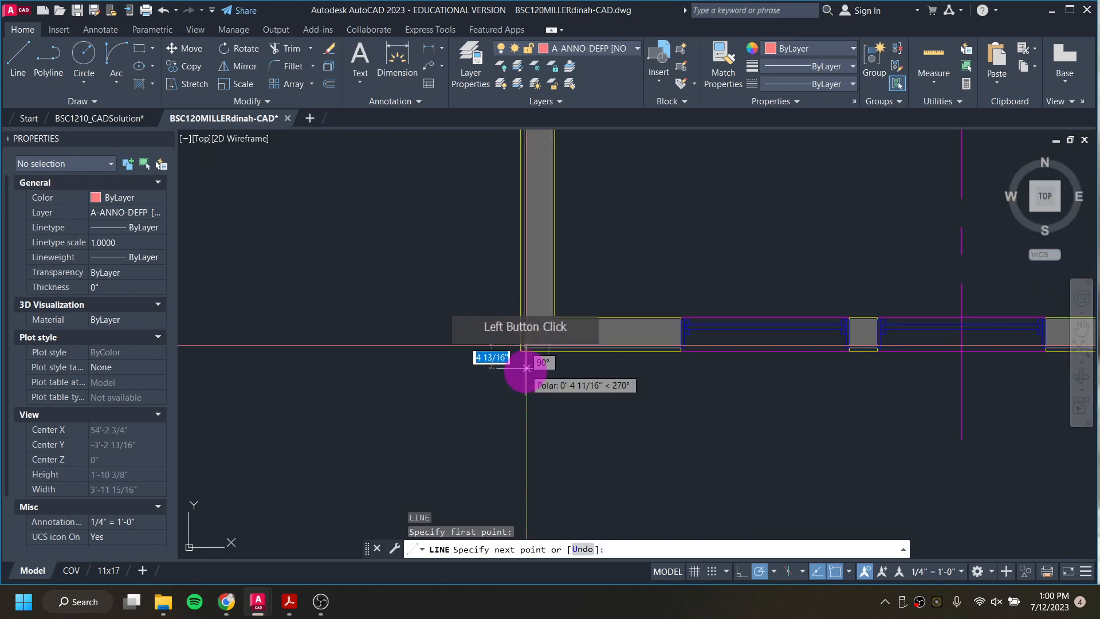
pyautogui.scroll(-3, 530, 459)
pyautogui.moveTo(528, 458); pyautogui.dragTo(535, 119, button='middle')
pyautogui.scroll(-3, 536, 488)
pyautogui.moveTo(533, 481); pyautogui.dragTo(535, 380, button='middle')
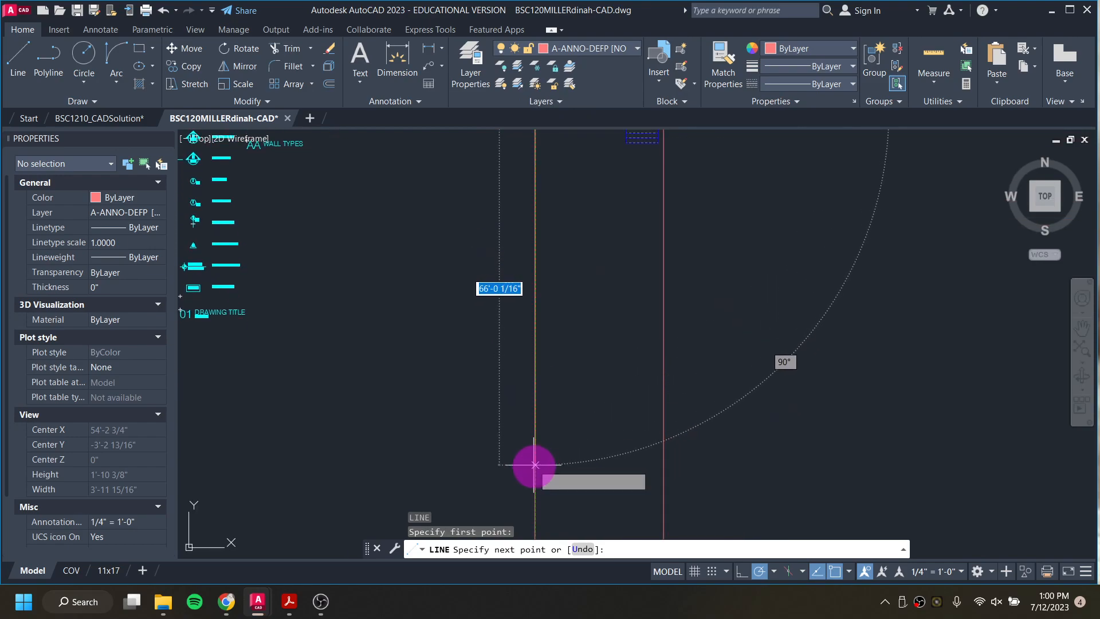
pyautogui.moveTo(533, 490); pyautogui.dragTo(537, 399, button='middle')
pyautogui.click(537, 399)
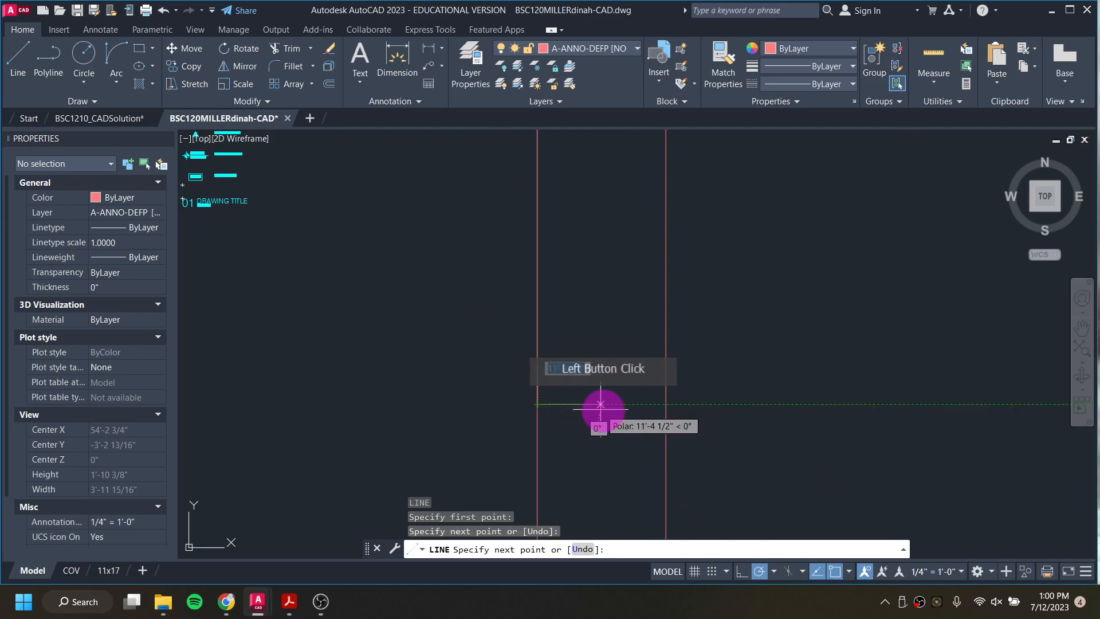
pyautogui.click(664, 405)
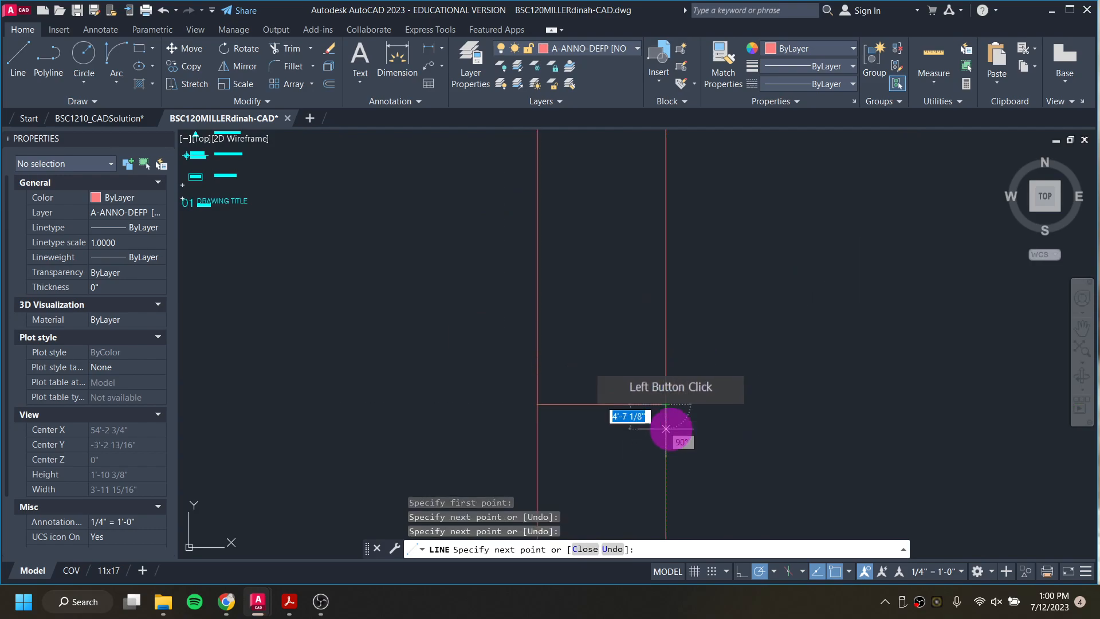
pyautogui.press('Escape')
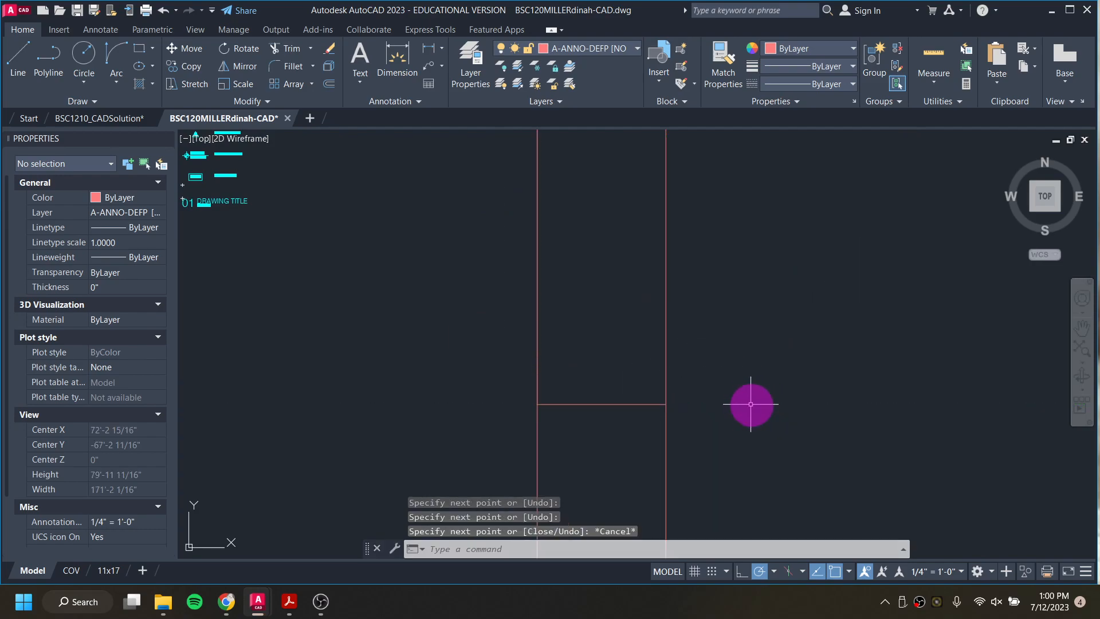
# Step: Delete the new vertical line segment that overlaps the left guide line between the floor plan and the horizontal line
pyautogui.scroll(-2, 582, 359)
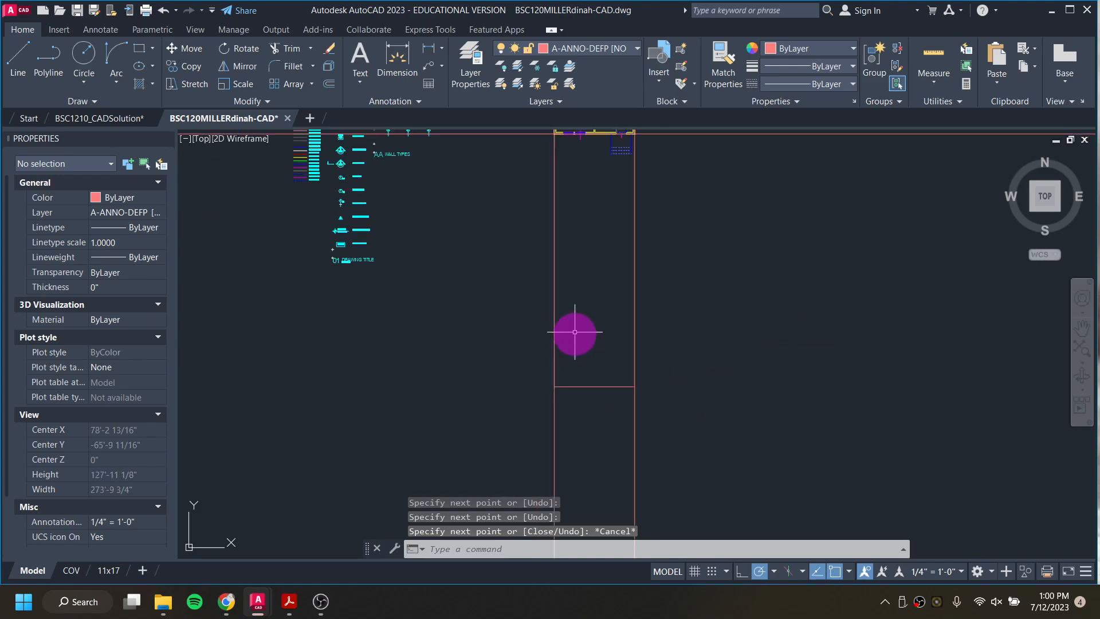
pyautogui.click(554, 290)
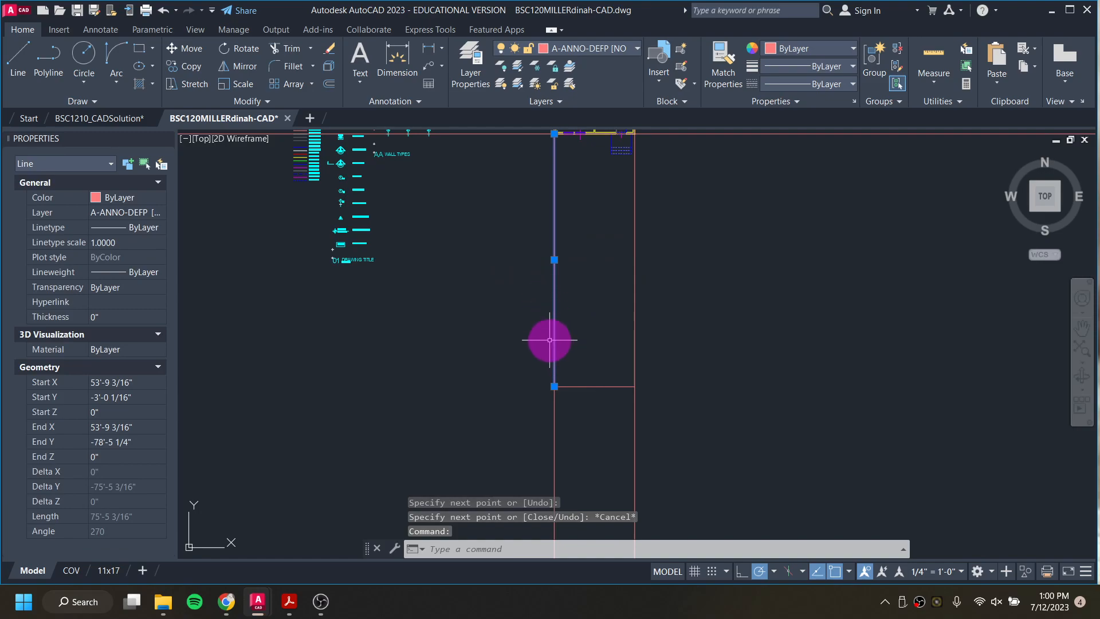
pyautogui.press('Delete')
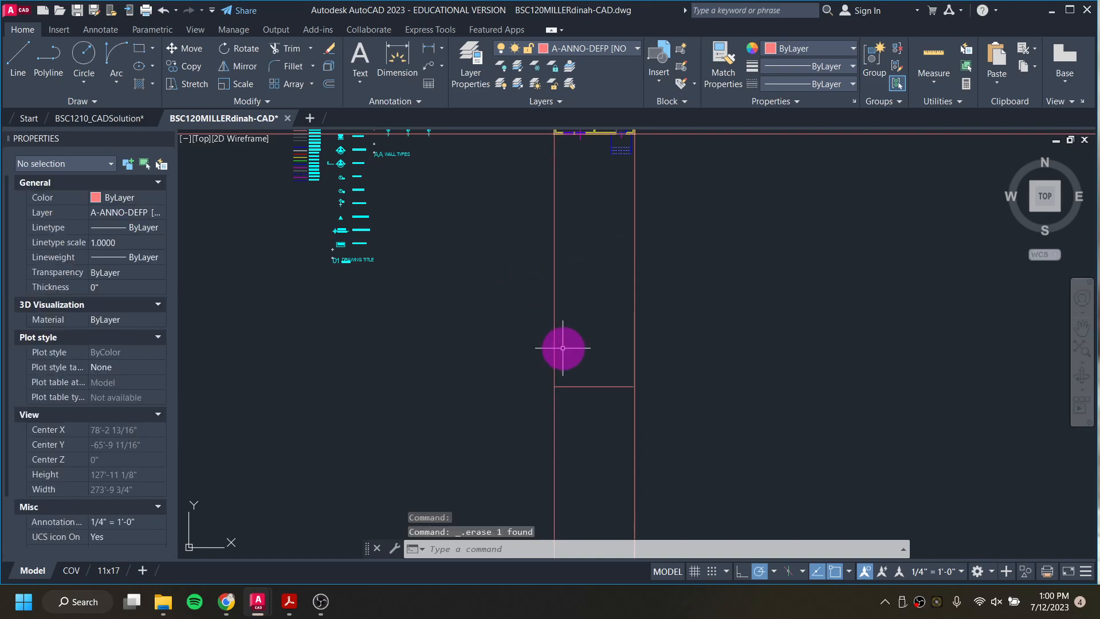
# Step: Select the horizontal line and check the extent and layer of the first elevation's ground line in the BSC1210_CADSolution drawing
pyautogui.scroll(6, 577, 390)
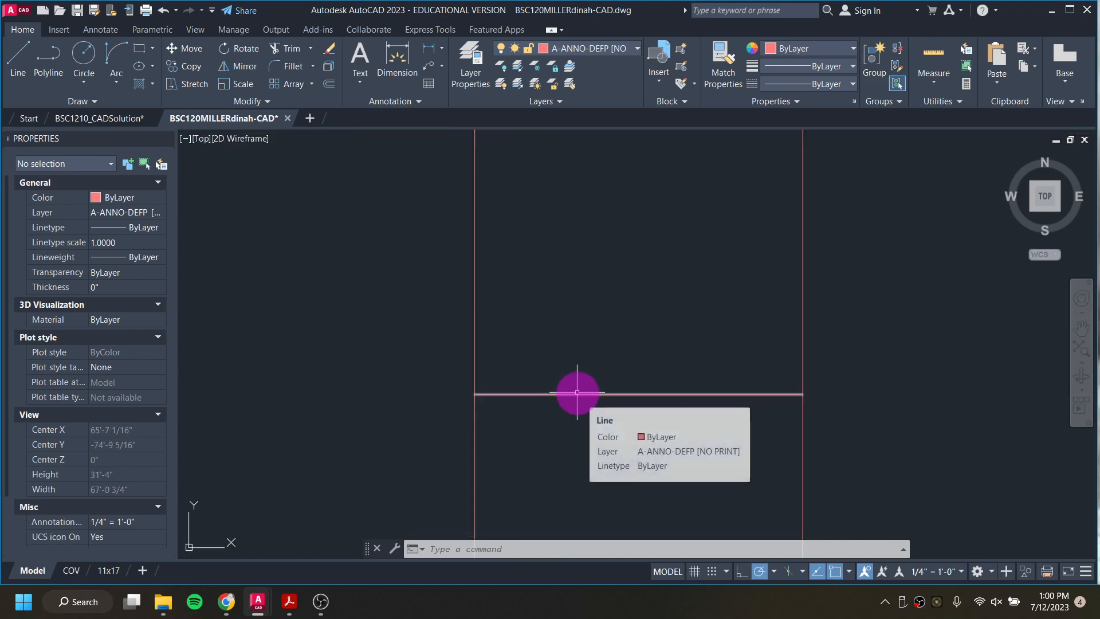
pyautogui.click(577, 393)
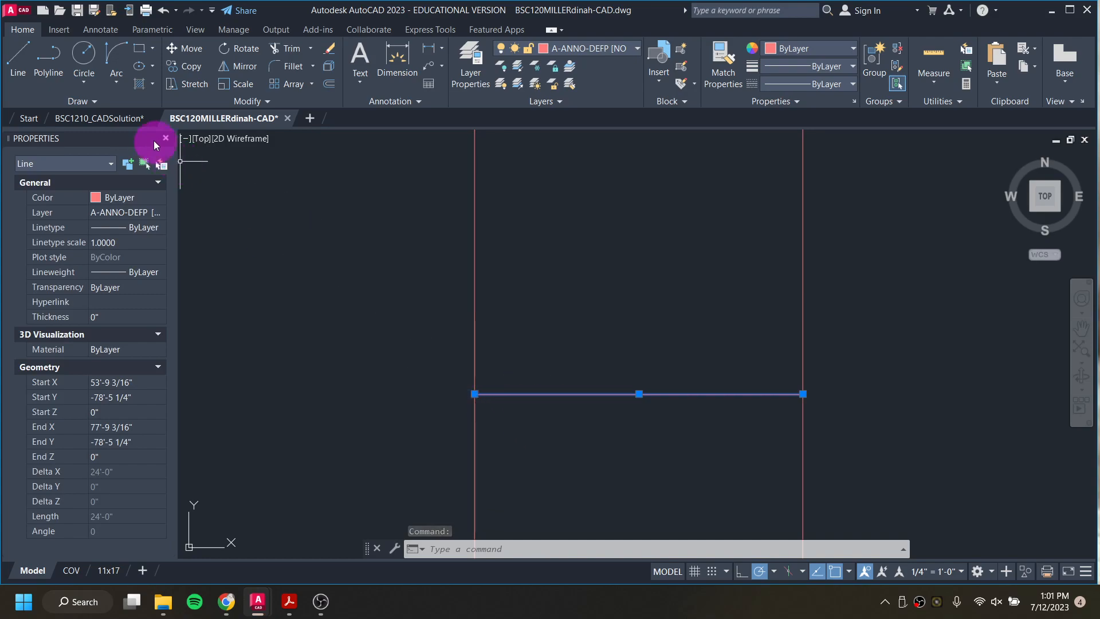
pyautogui.click(131, 119)
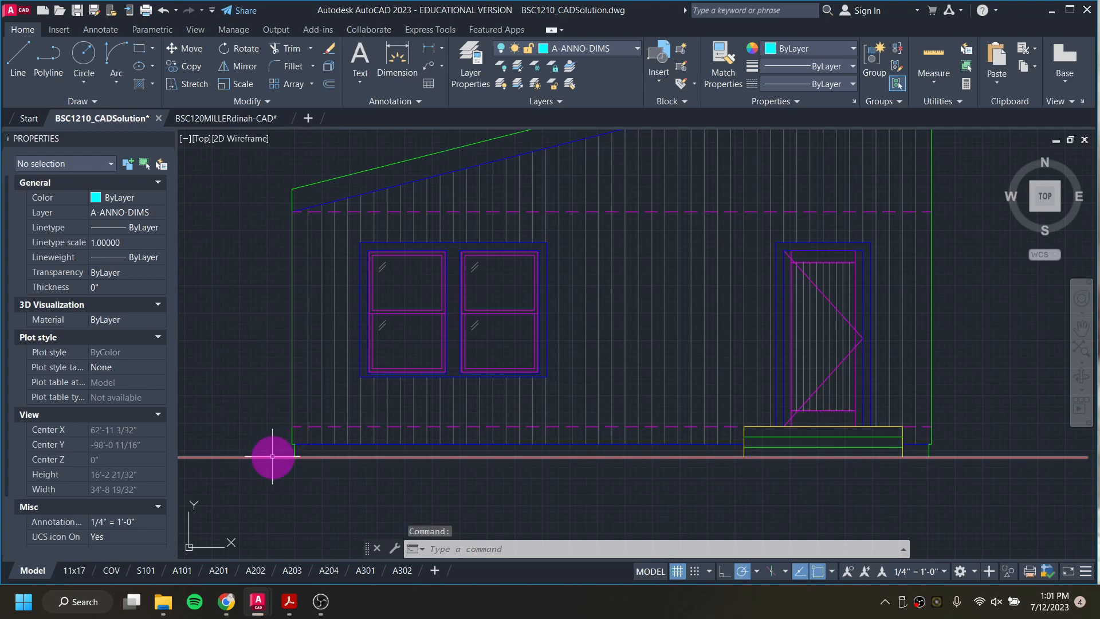
pyautogui.moveTo(272, 457)
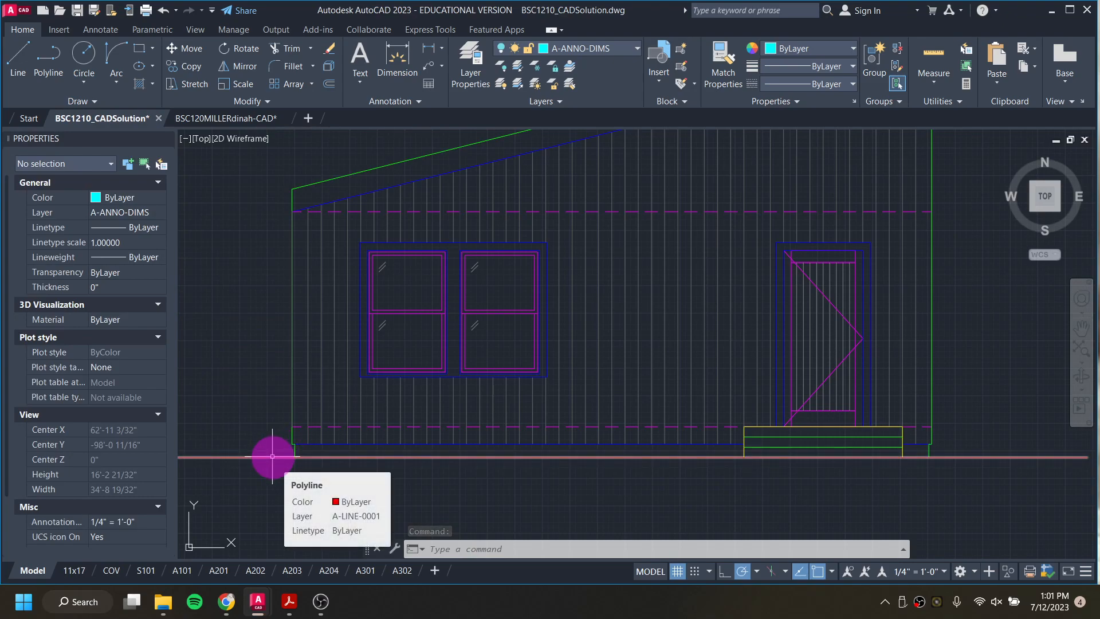
pyautogui.click(263, 117)
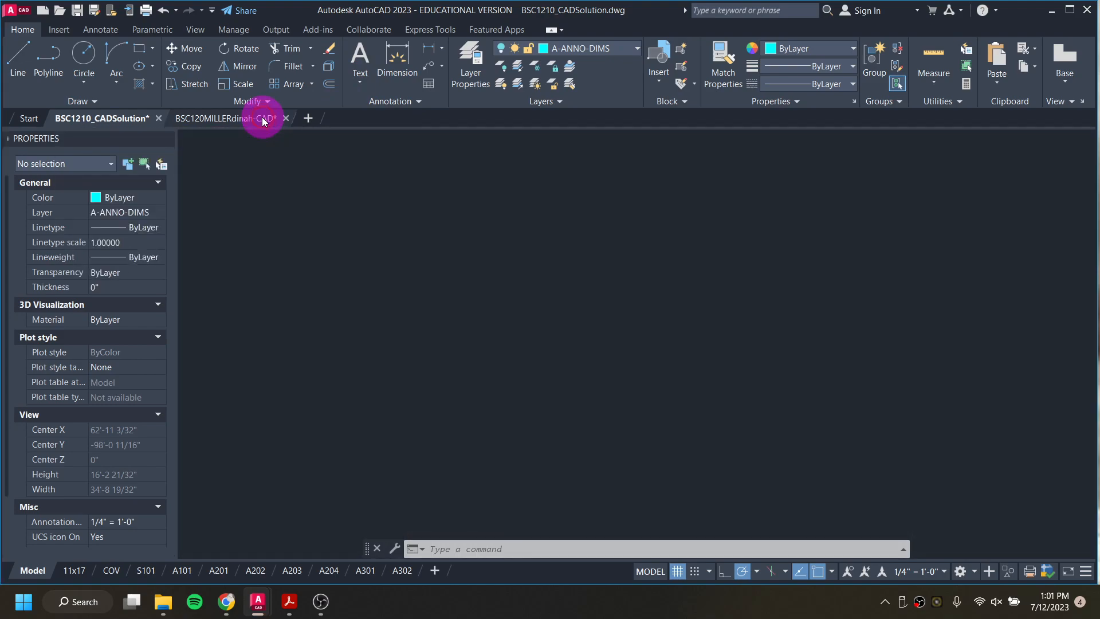
# Step: Stretch both ends of the horizontal line outward past the vertical guides to a total length of about 46'-8"
pyautogui.click(484, 393)
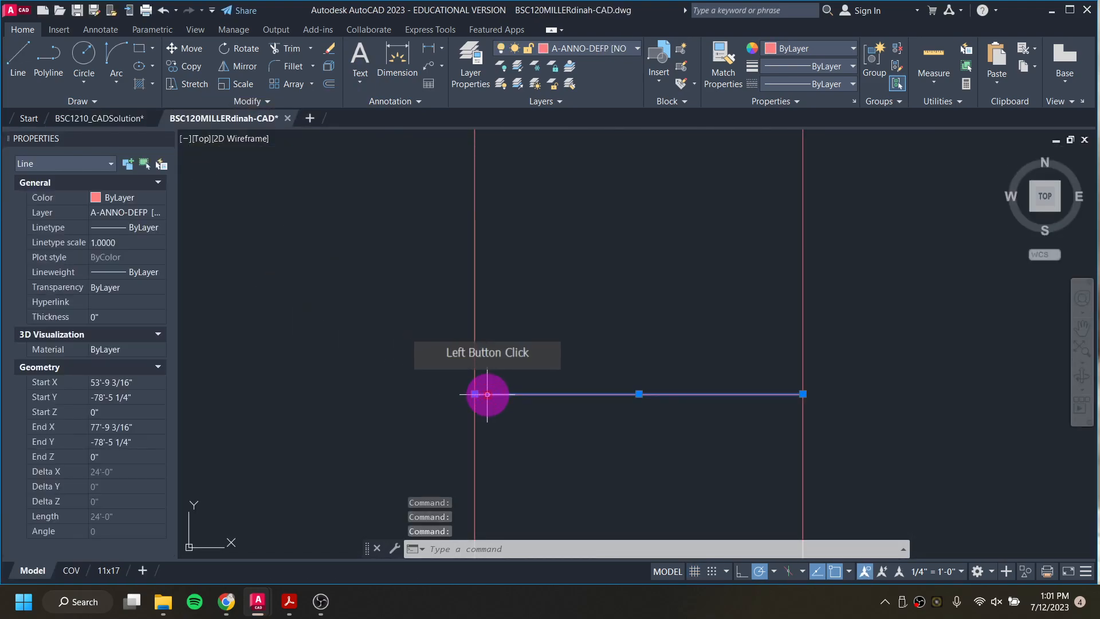
pyautogui.click(475, 394)
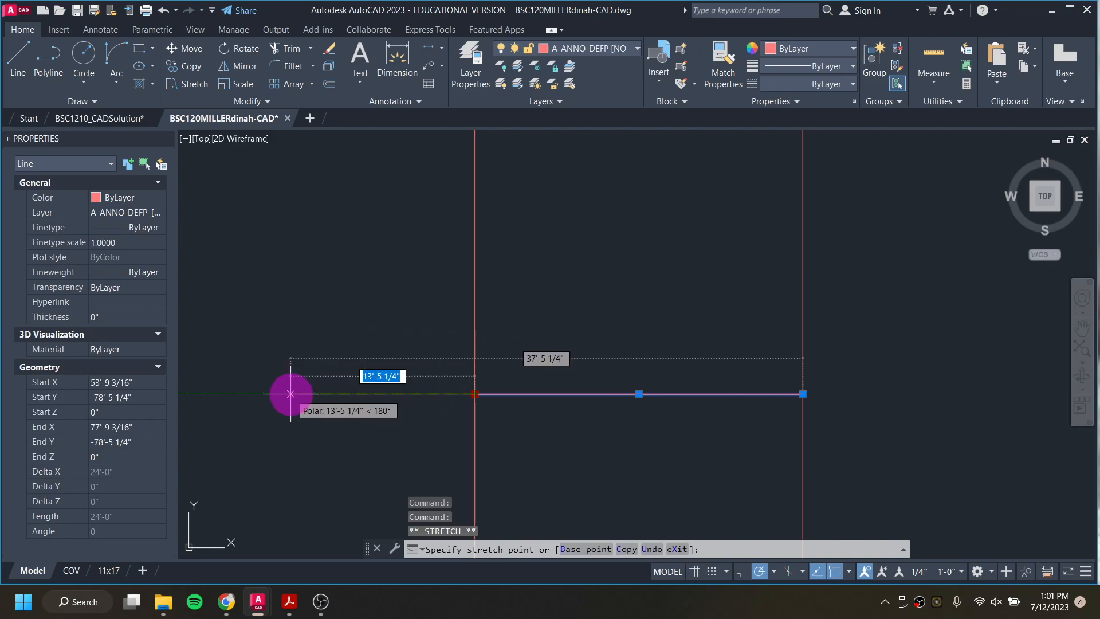
pyautogui.click(291, 393)
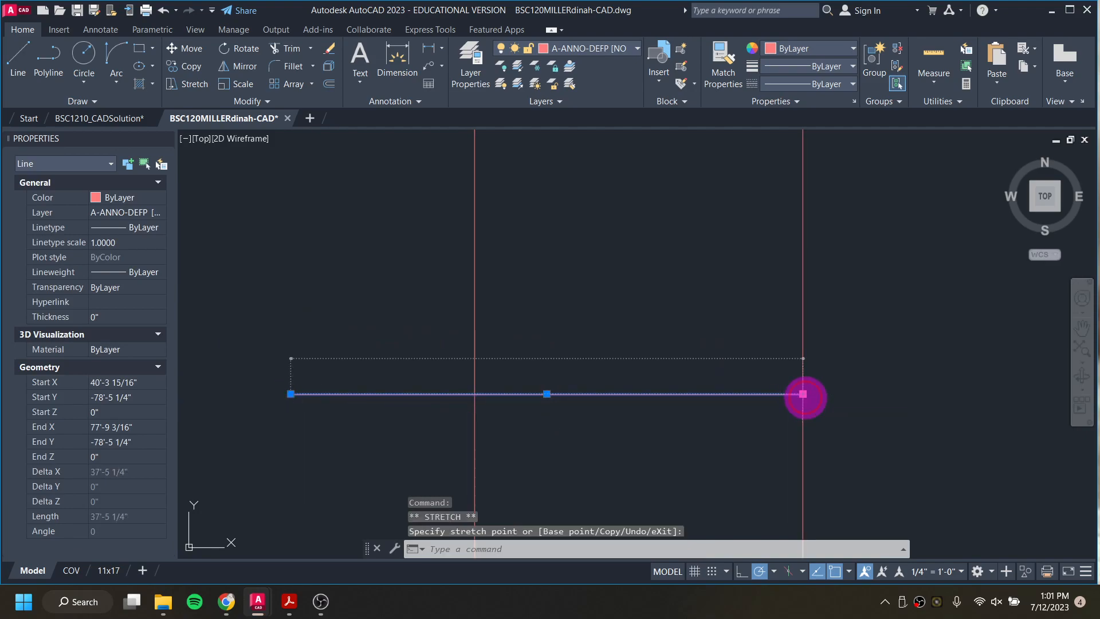
pyautogui.click(928, 394)
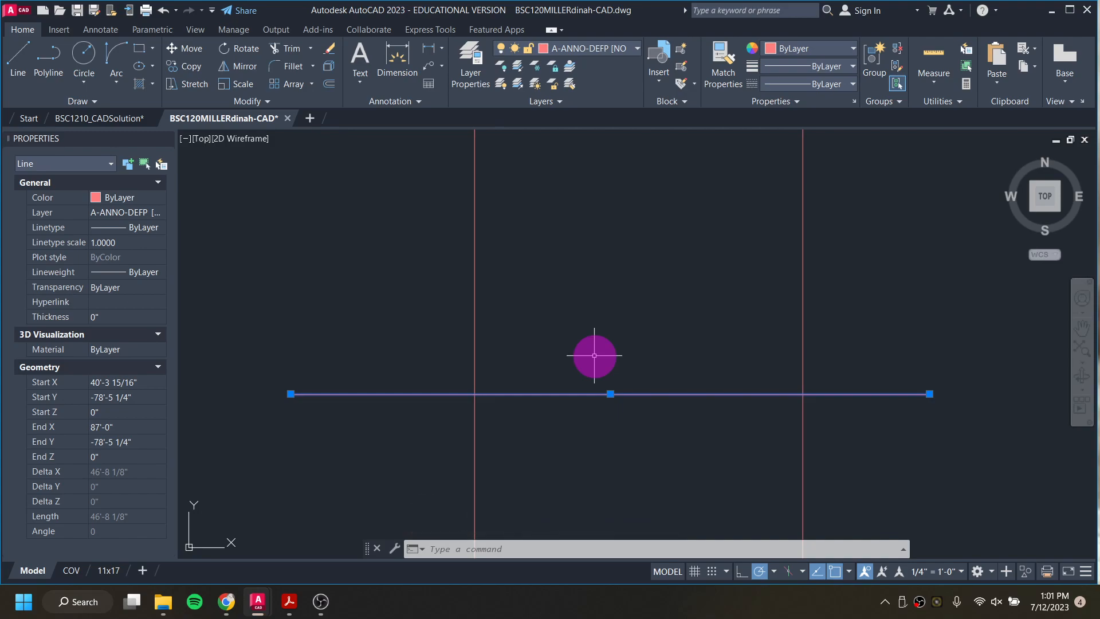
# Step: Move the extended horizontal line to the A-LINE-0001 [GROUND] layer and deselect it
pyautogui.click(612, 49)
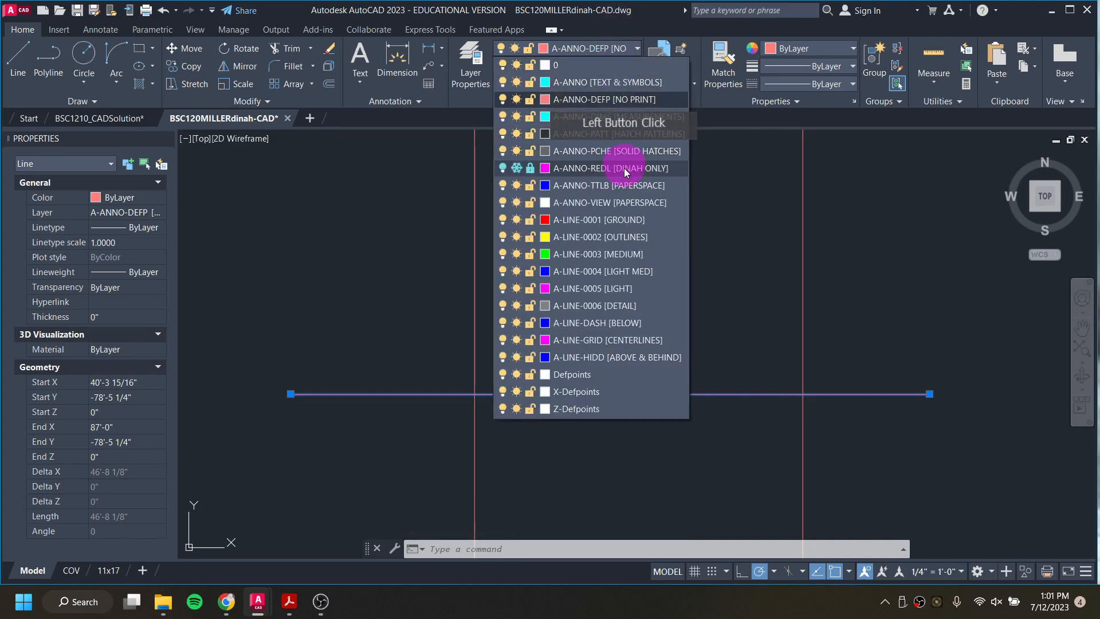
pyautogui.click(608, 222)
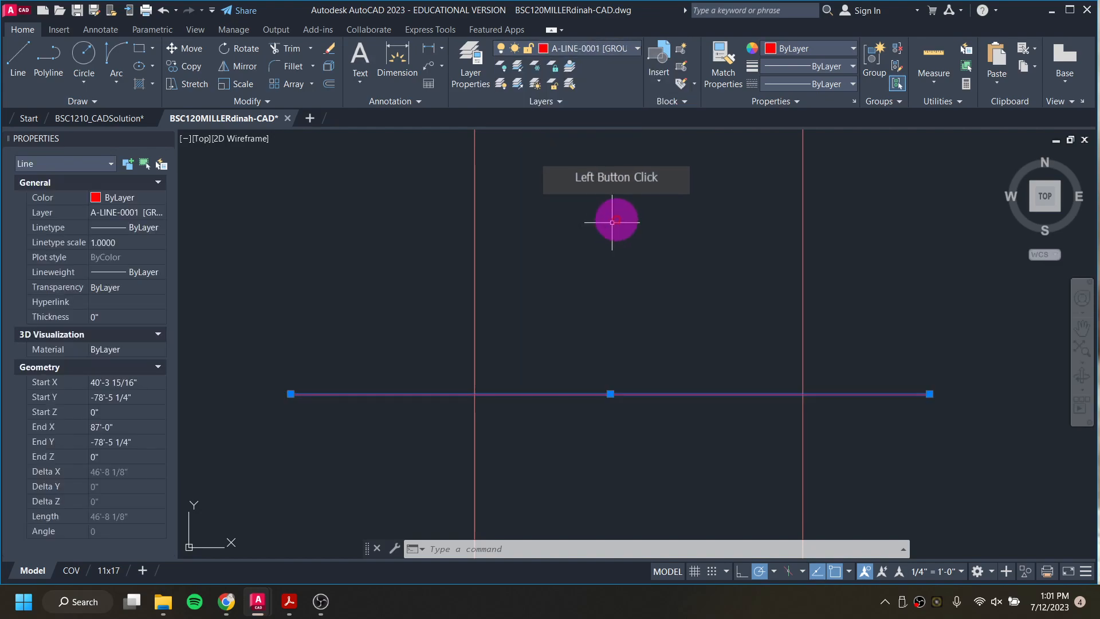
pyautogui.press('Escape')
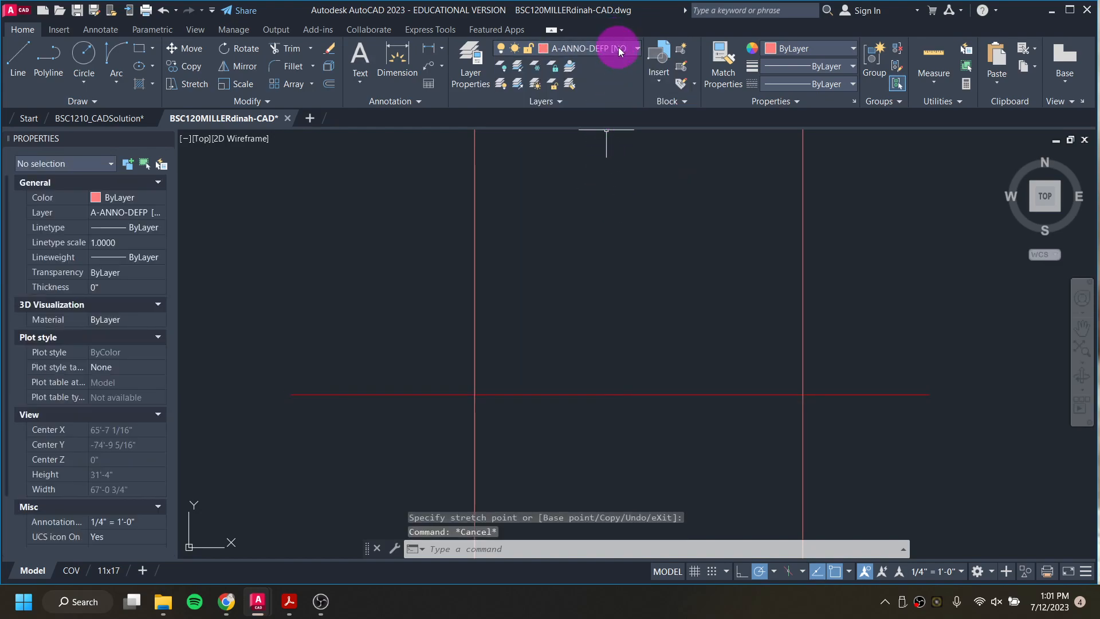
# Step: On layer A-LINE-0003 [MEDIUM], draw a line 6" up from the ground line at the left guide and 1-1/4" outward to the left
pyautogui.click(619, 51)
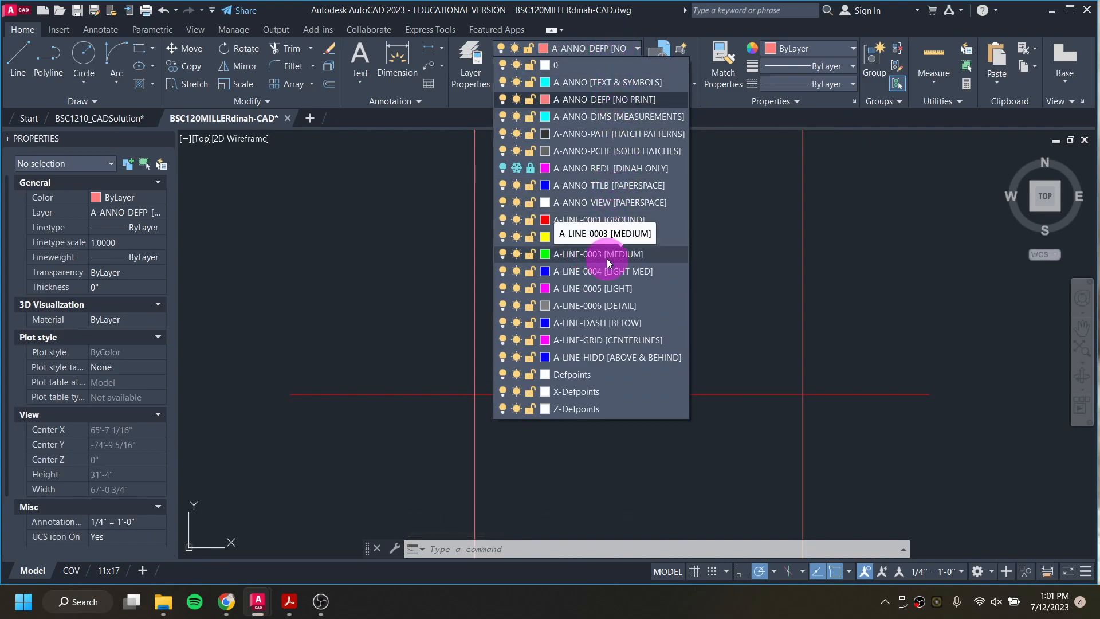
pyautogui.click(607, 259)
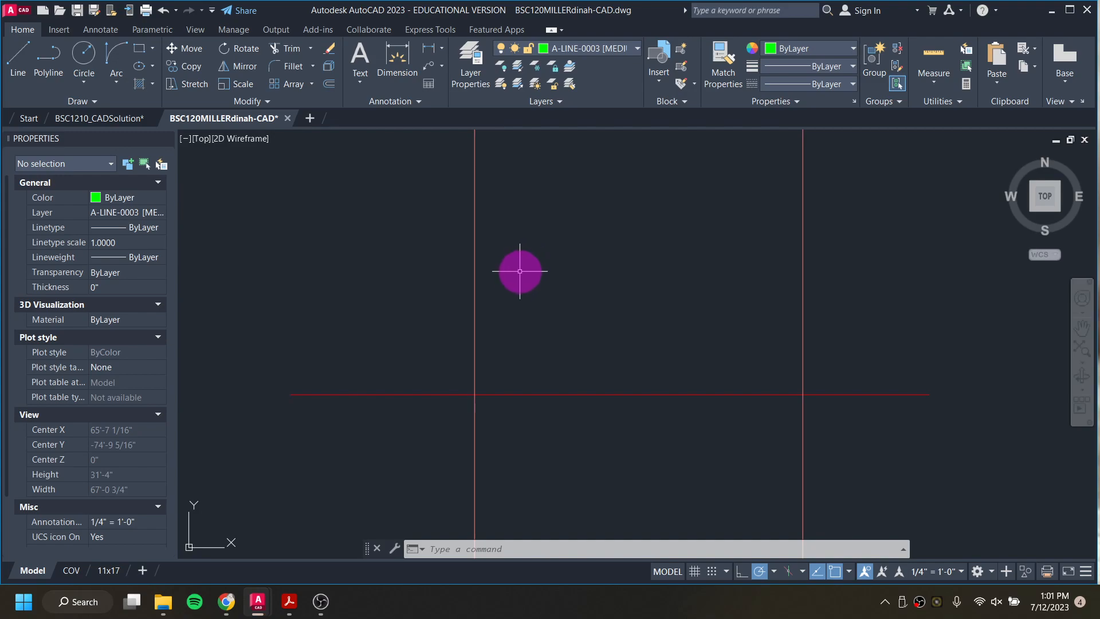
pyautogui.write('l')
pyautogui.press('Return')
pyautogui.scroll(2, 474, 393)
pyautogui.scroll(4, 475, 396)
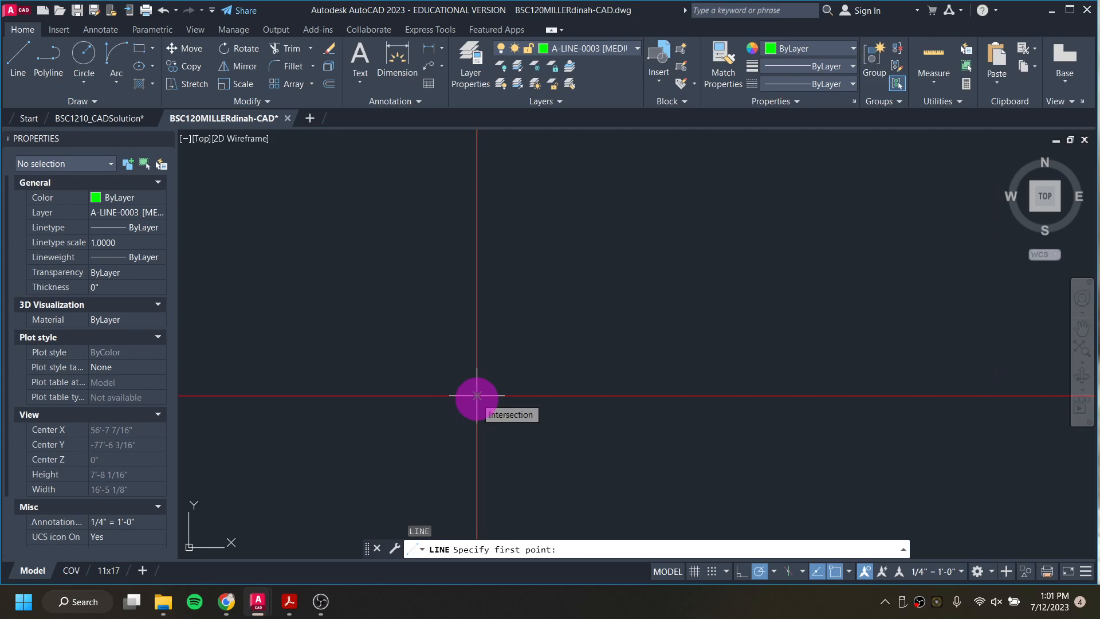
pyautogui.click(477, 396)
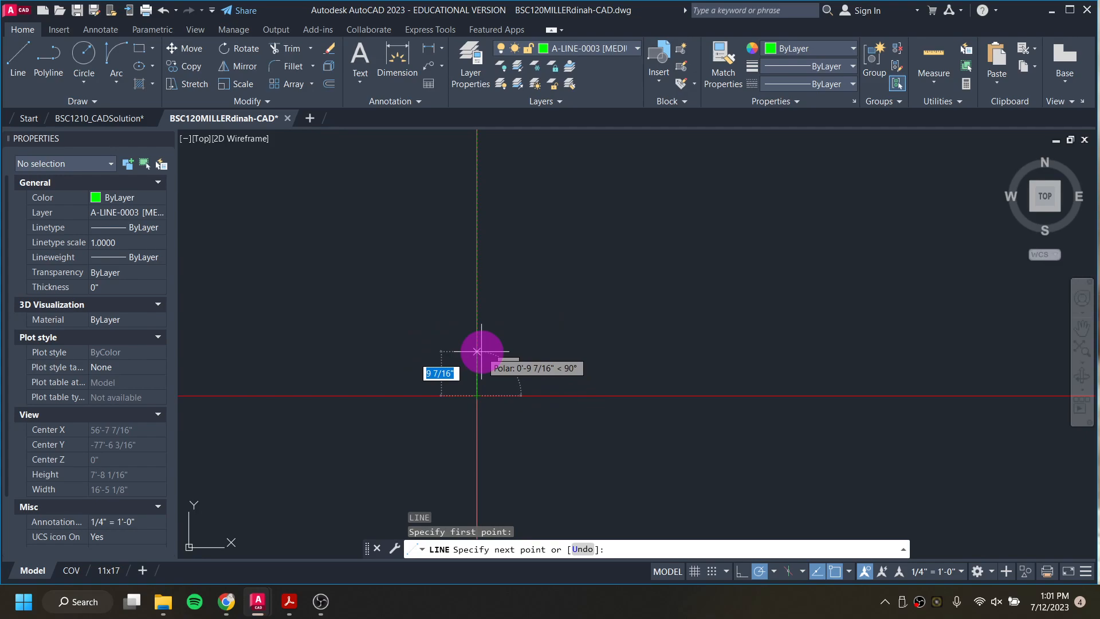
pyautogui.write('6')
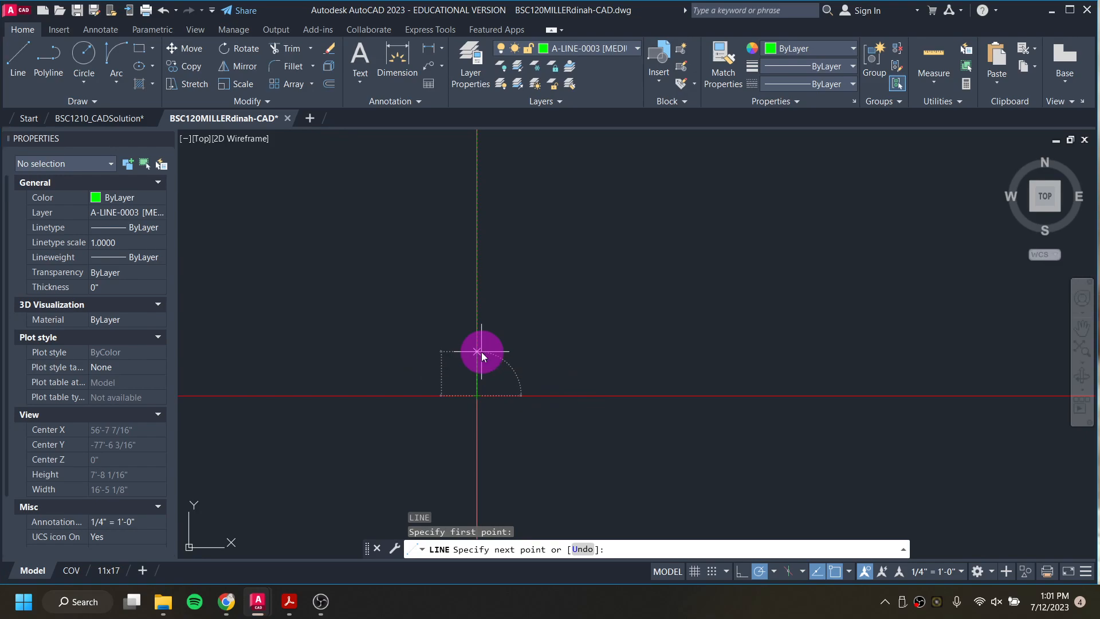
pyautogui.press('Return')
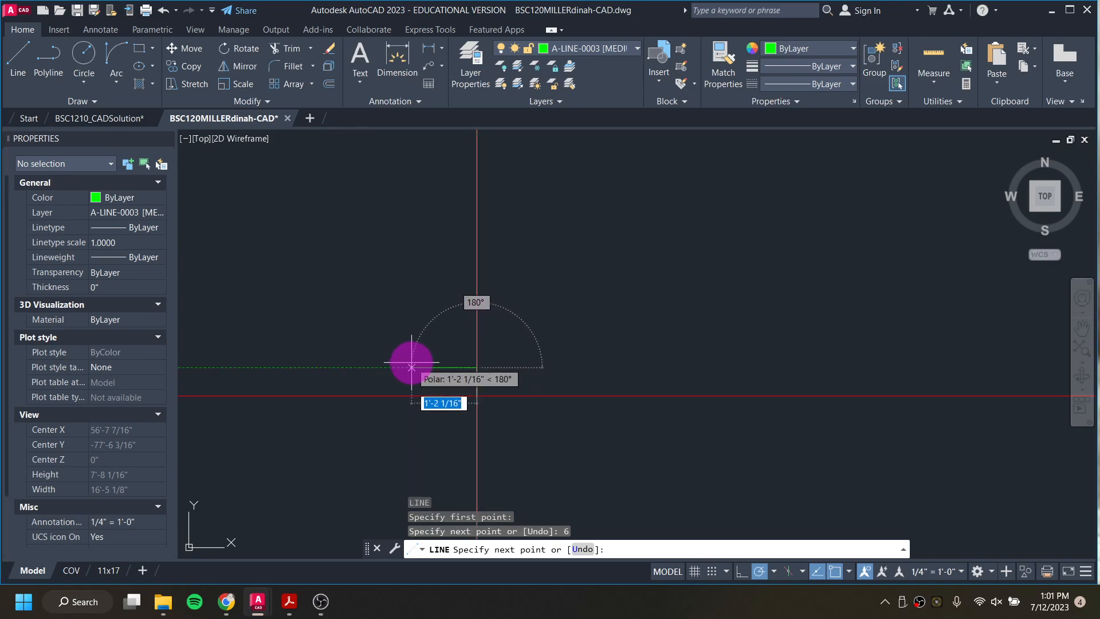
pyautogui.write('1.')
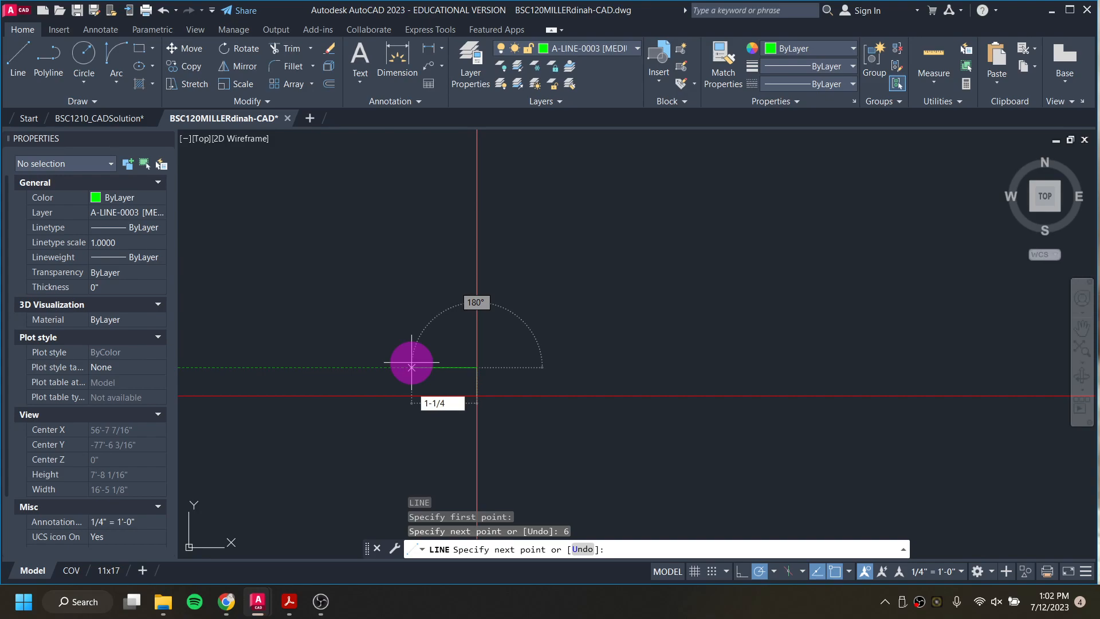
pyautogui.press('Return')
pyautogui.scroll(5, 463, 363)
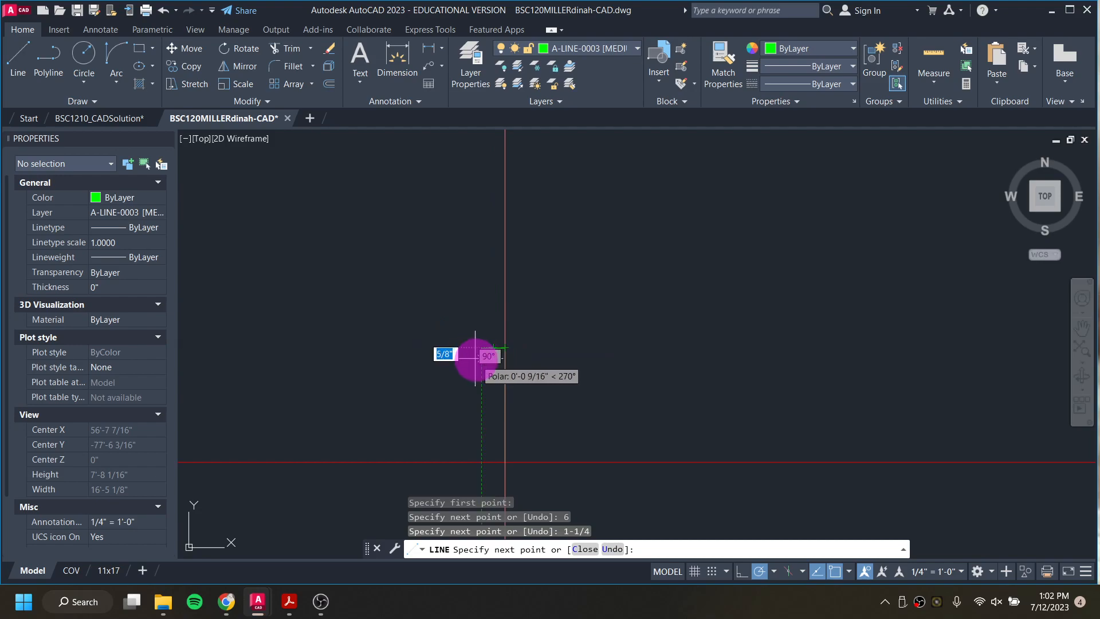
pyautogui.press('Escape')
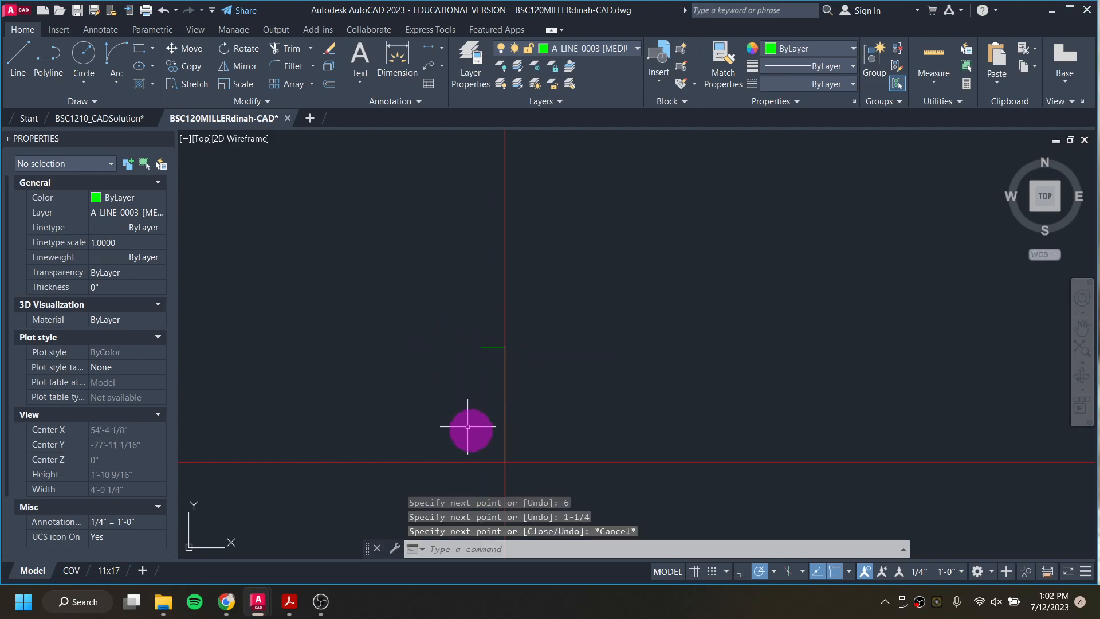
# Step: Draw a line 6" up from the ground line at the right guide and 1.25" outward to the right
pyautogui.scroll(-4, 537, 431)
pyautogui.moveTo(554, 406)
pyautogui.mouseDown(button='middle')
pyautogui.moveTo(449, 380)
pyautogui.moveTo(224, 373)
pyautogui.mouseUp(button='middle')
pyautogui.scroll(2, 731, 409)
pyautogui.write('l')
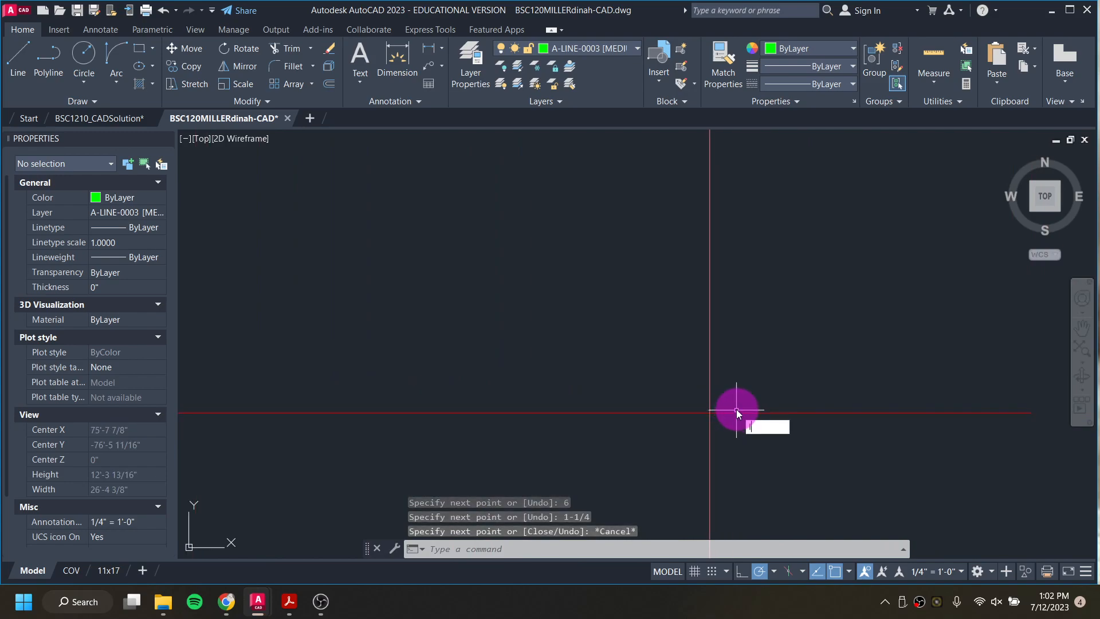
pyautogui.press('Return')
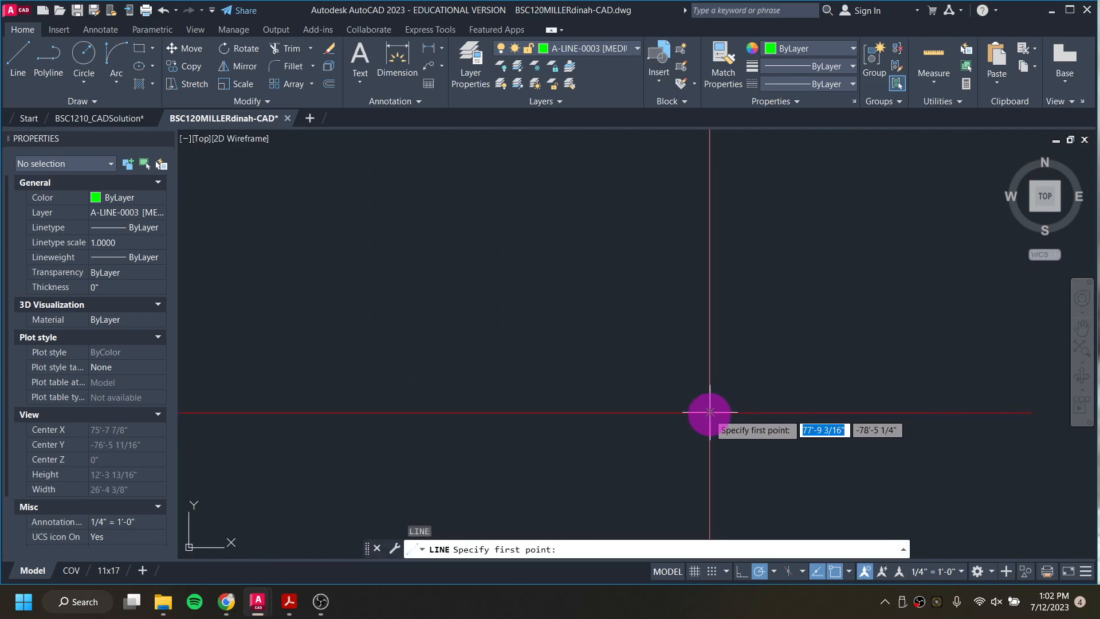
pyautogui.click(710, 412)
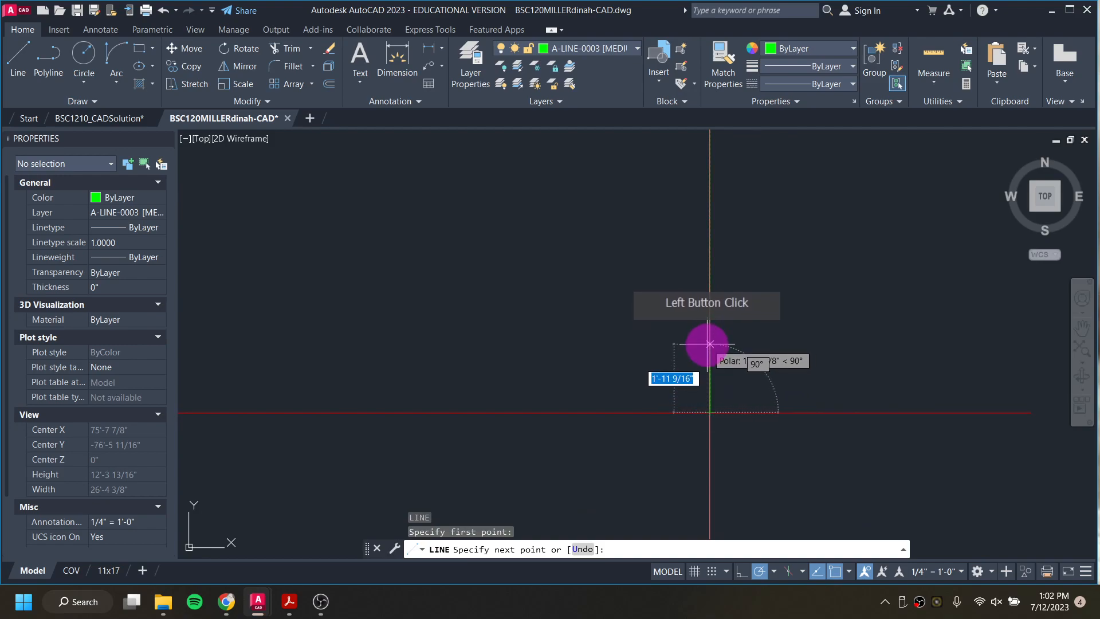
pyautogui.write('6')
pyautogui.press('Return')
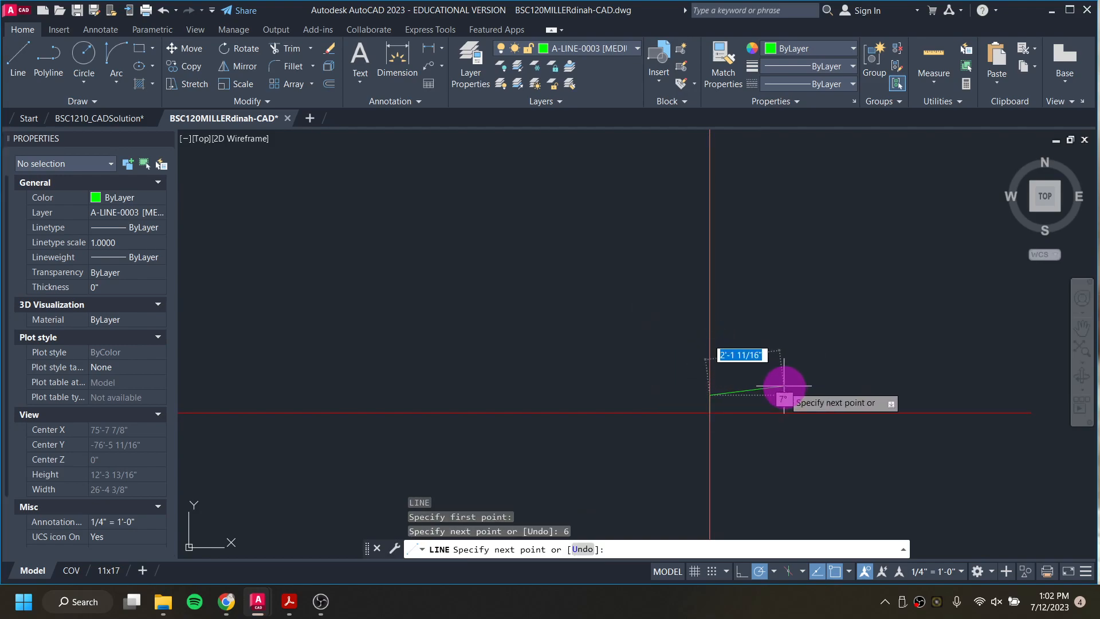
pyautogui.write('1')
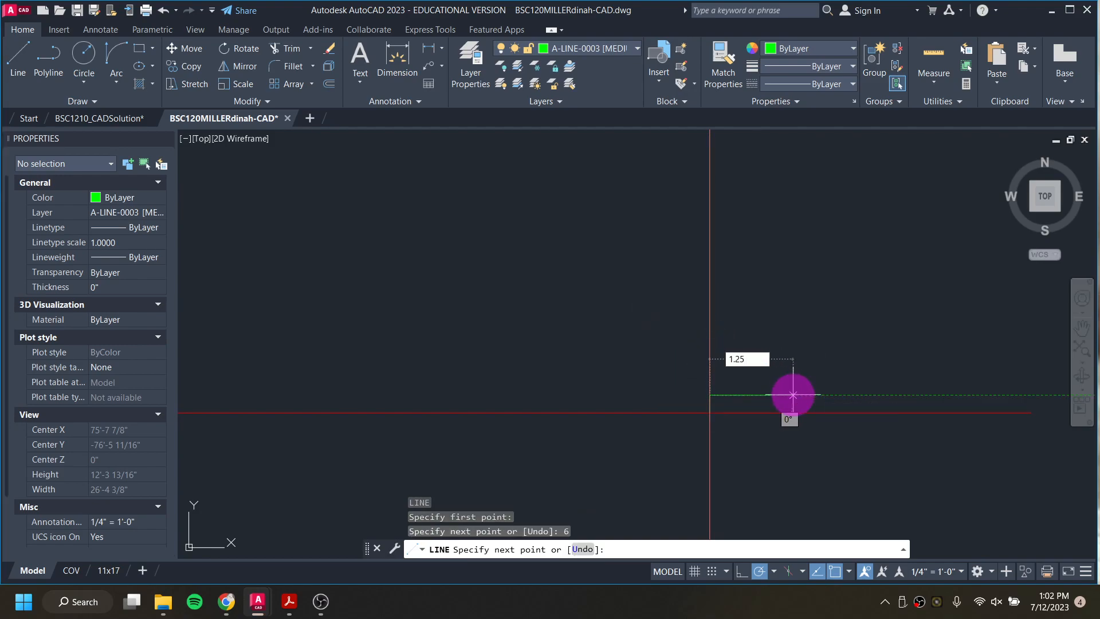
pyautogui.write('.25')
pyautogui.press('Return')
pyautogui.scroll(5, 720, 402)
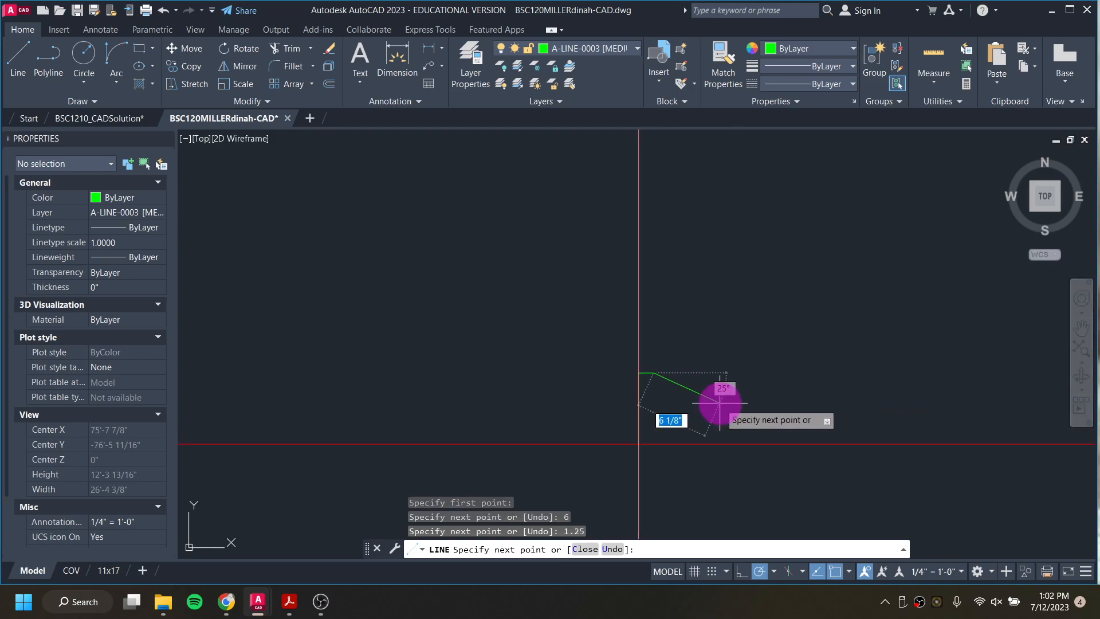
pyautogui.scroll(-2, 691, 397)
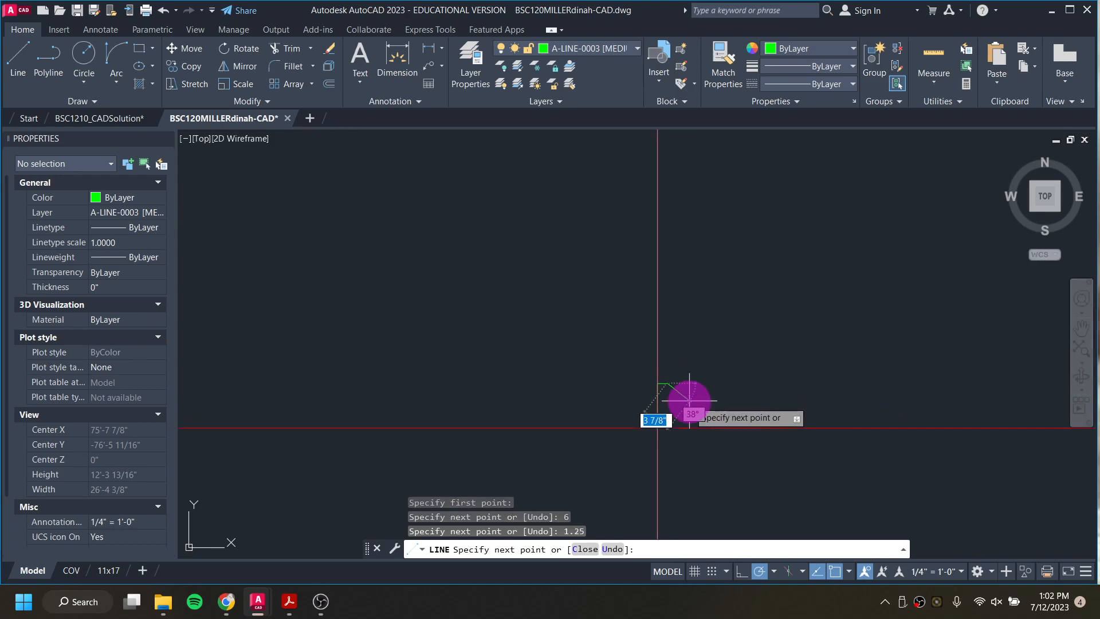
pyautogui.press('Escape')
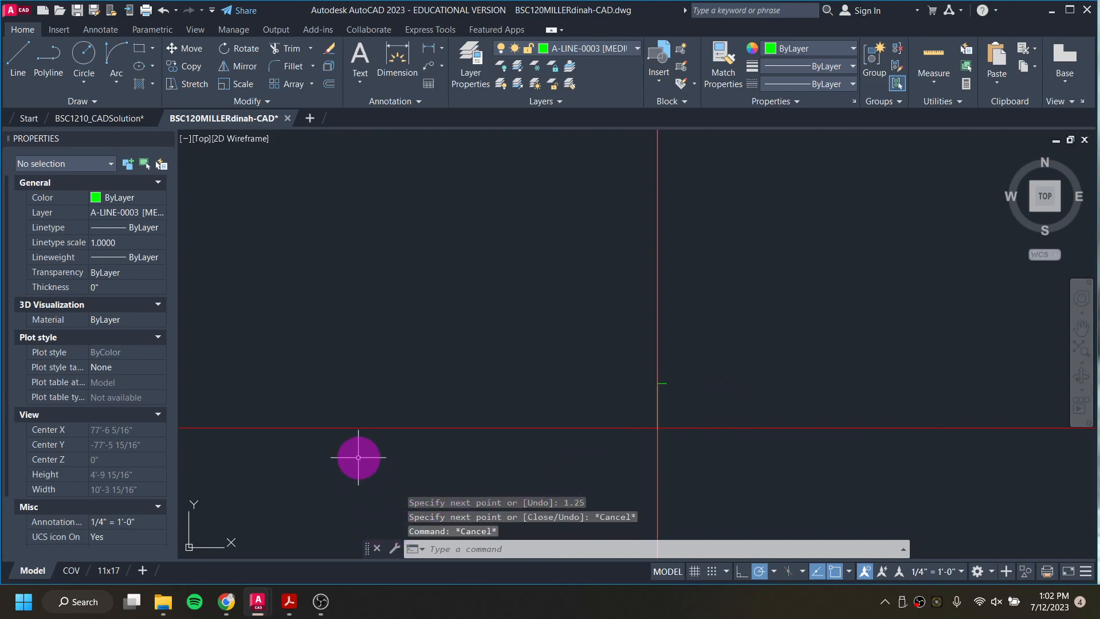
# Step: Bring up the Three Room Shed instructions and the South Elevation sheet of the solution PDF, closing the other lineweights PDF
pyautogui.moveTo(295, 607)
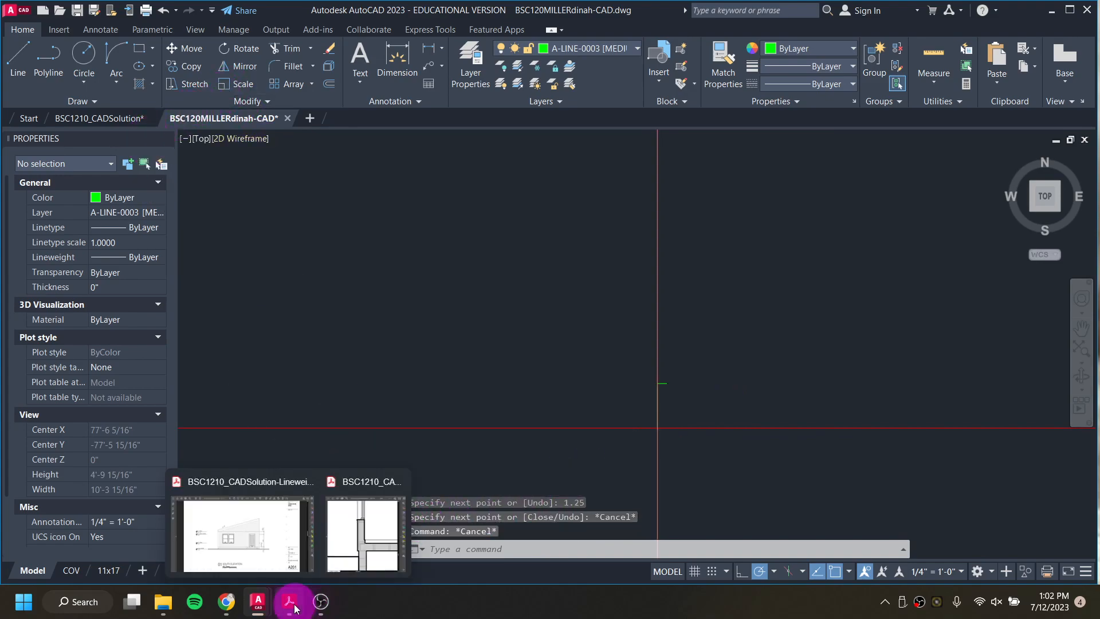
pyautogui.click(236, 607)
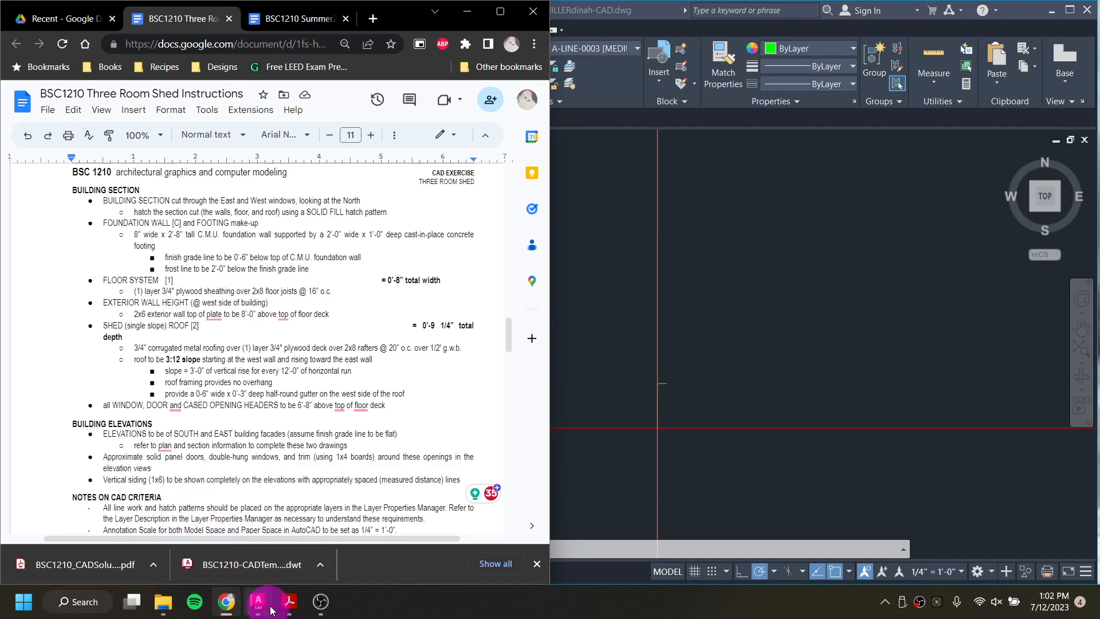
pyautogui.moveTo(292, 607)
pyautogui.click(246, 542)
pyautogui.click(1049, 9)
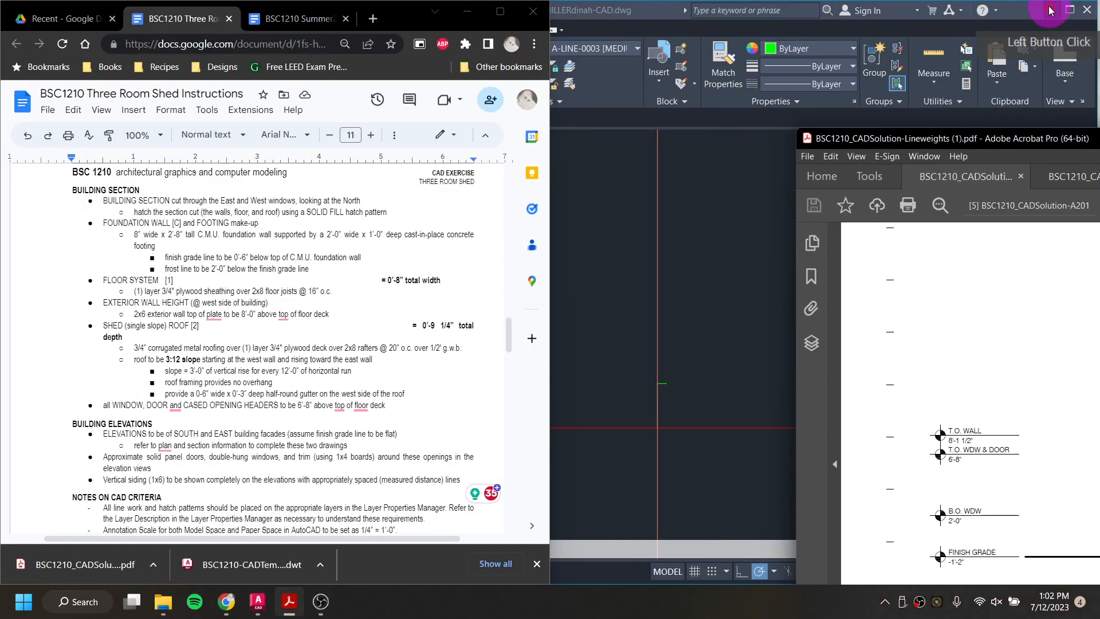
pyautogui.moveTo(947, 75); pyautogui.dragTo(1097, 98)
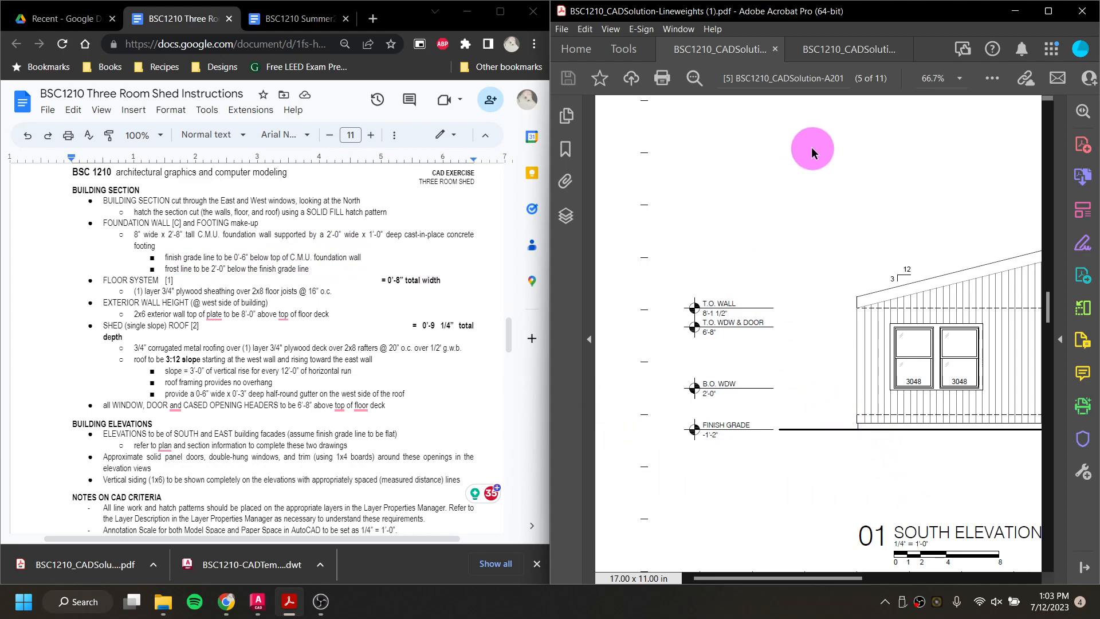
pyautogui.click(842, 46)
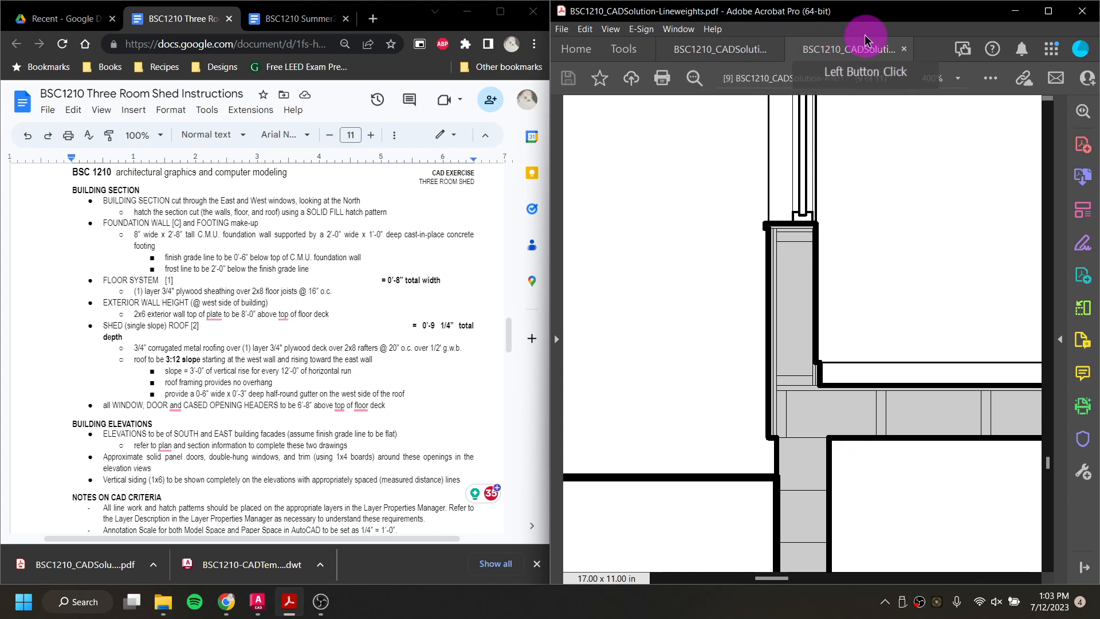
pyautogui.click(904, 48)
pyautogui.click(534, 528)
# Step: Switch to the BSC1210_CADSolution drawing and examine the foundation and siding edges at the elevation's lower left corner
pyautogui.moveTo(257, 601)
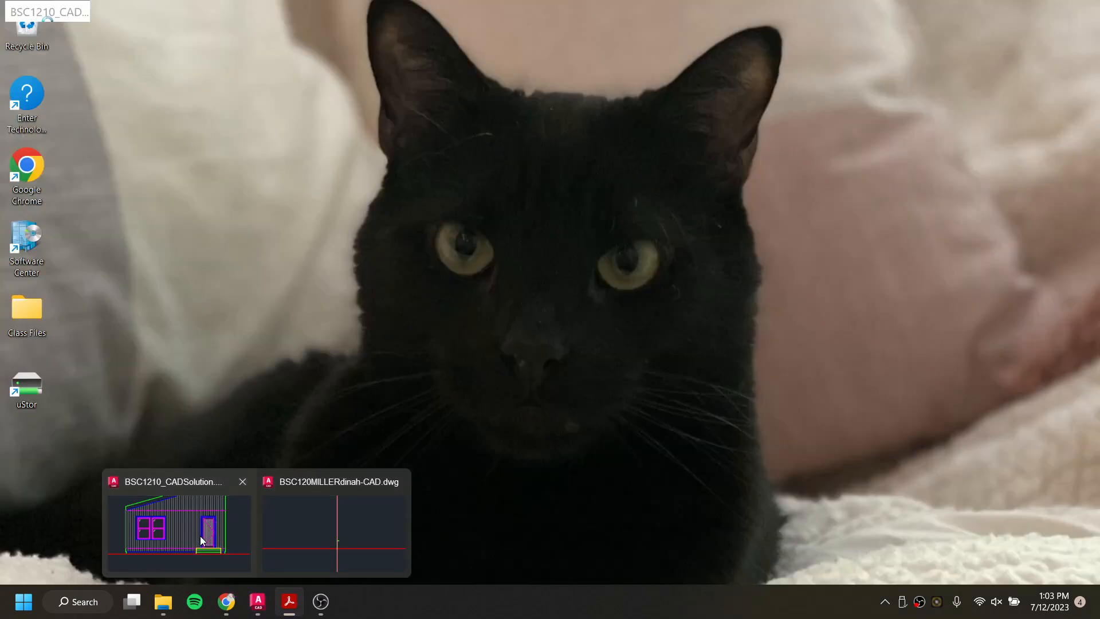
pyautogui.click(200, 535)
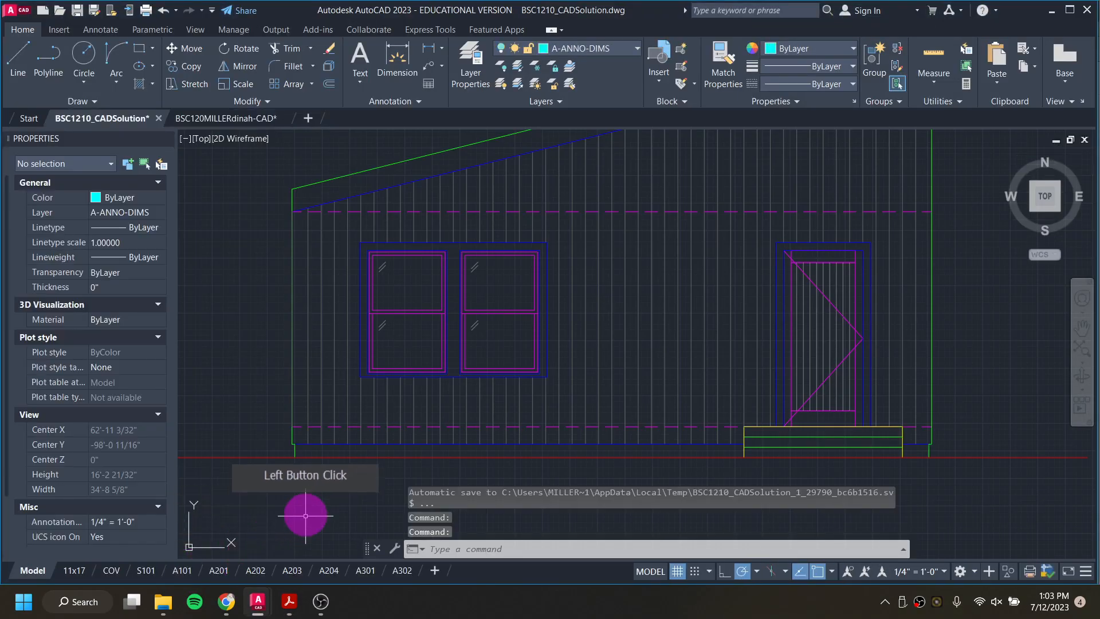
pyautogui.scroll(6, 301, 467)
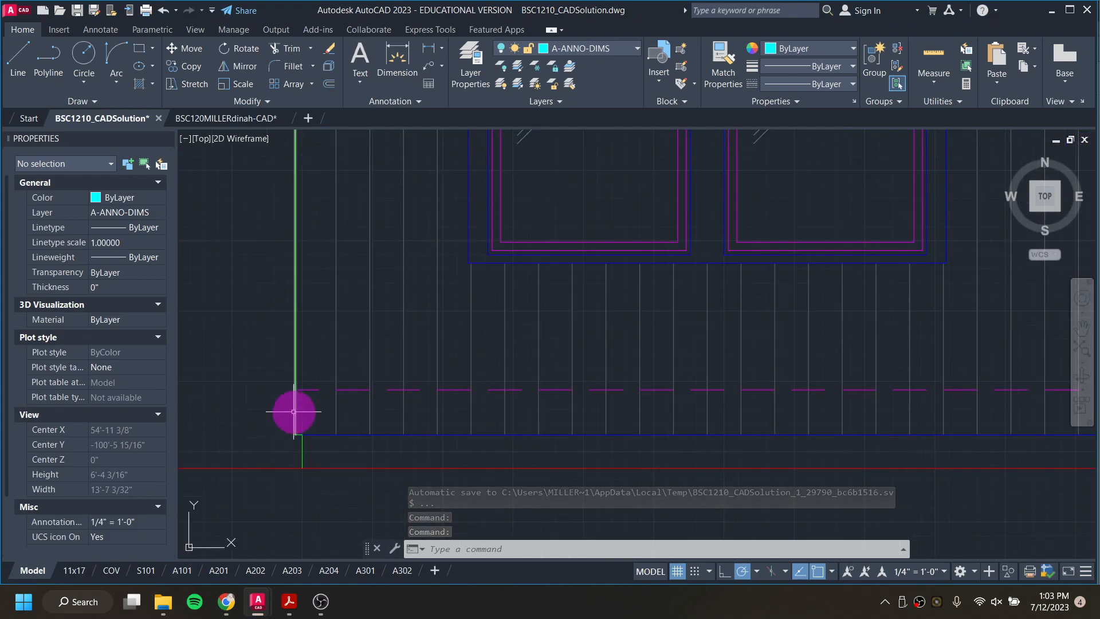
pyautogui.moveTo(318, 435)
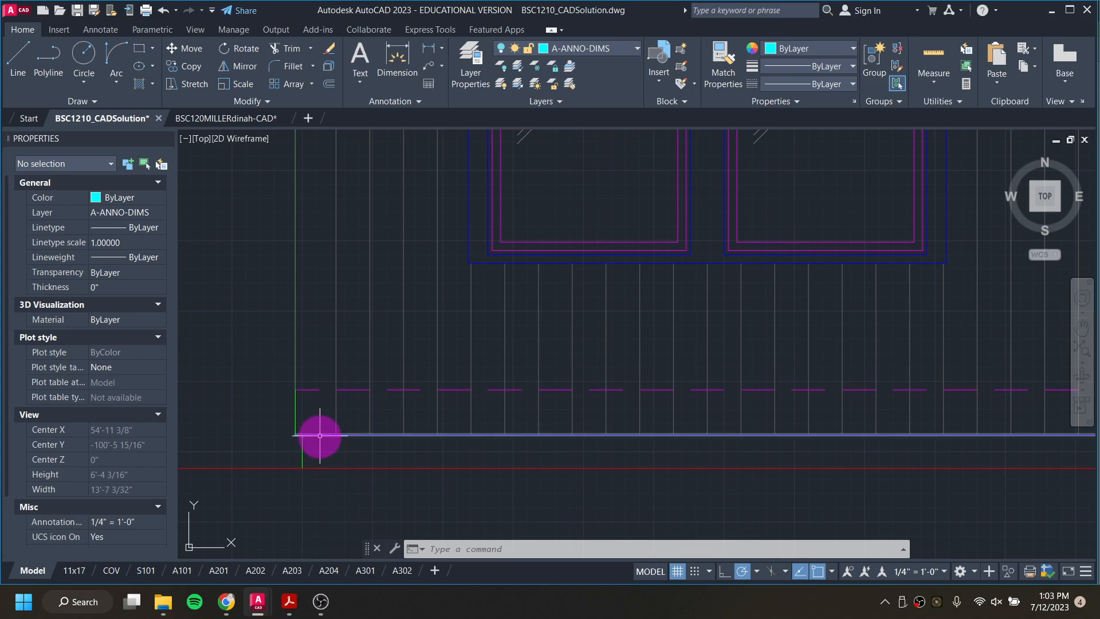
pyautogui.scroll(-2, 327, 434)
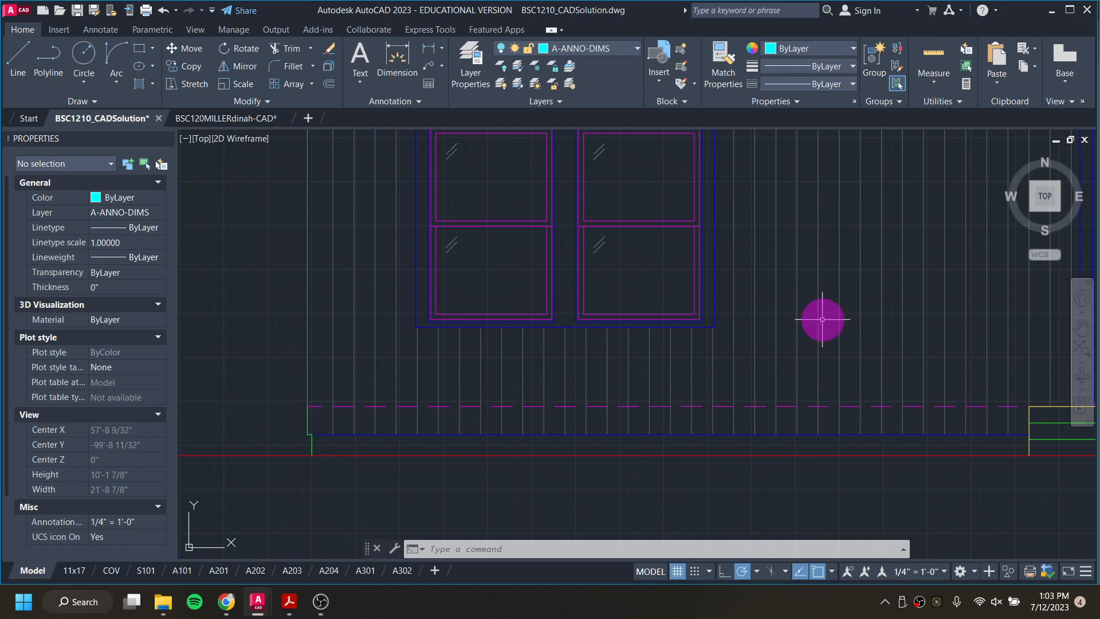
# Step: Return to the working drawing and show the 6" foundation edge at the right guide
pyautogui.click(1053, 16)
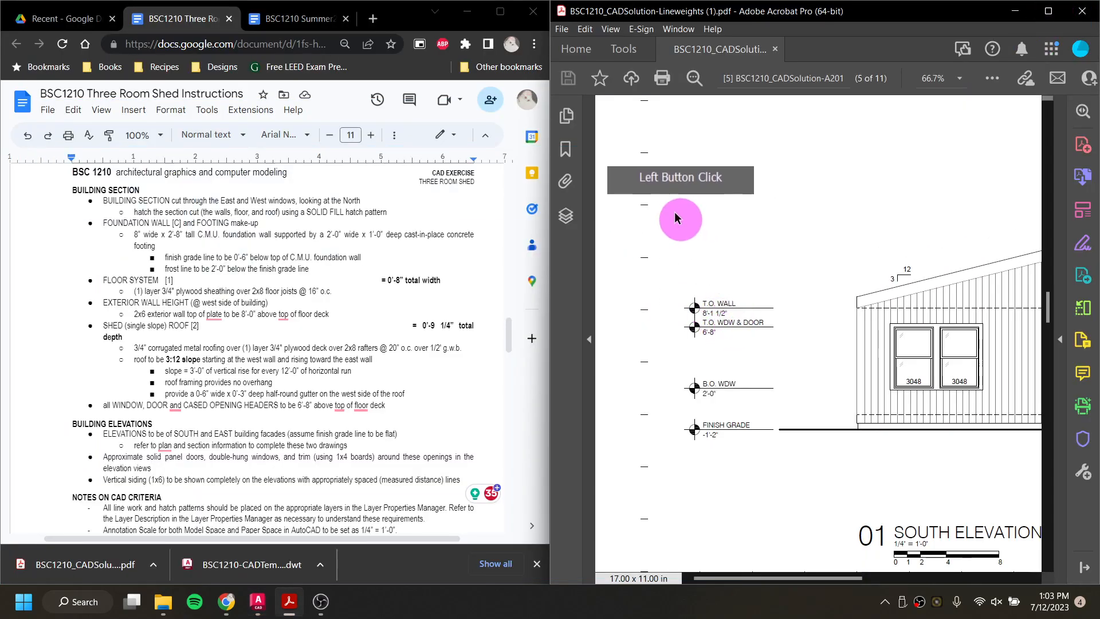
pyautogui.click(257, 602)
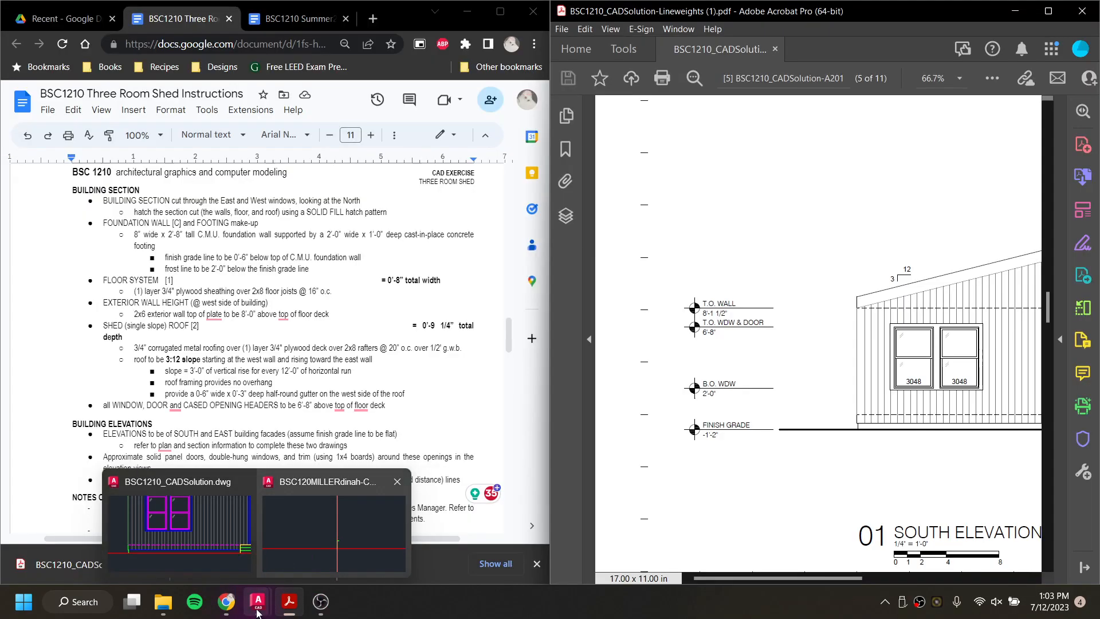
pyautogui.click(257, 613)
pyautogui.click(285, 539)
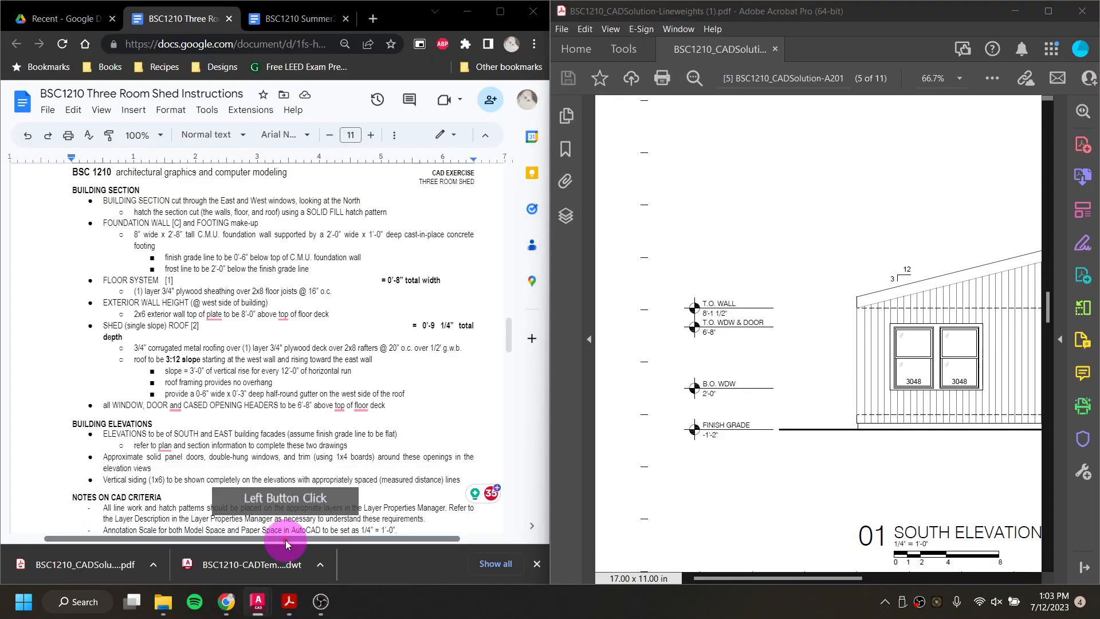
pyautogui.scroll(-6, 717, 391)
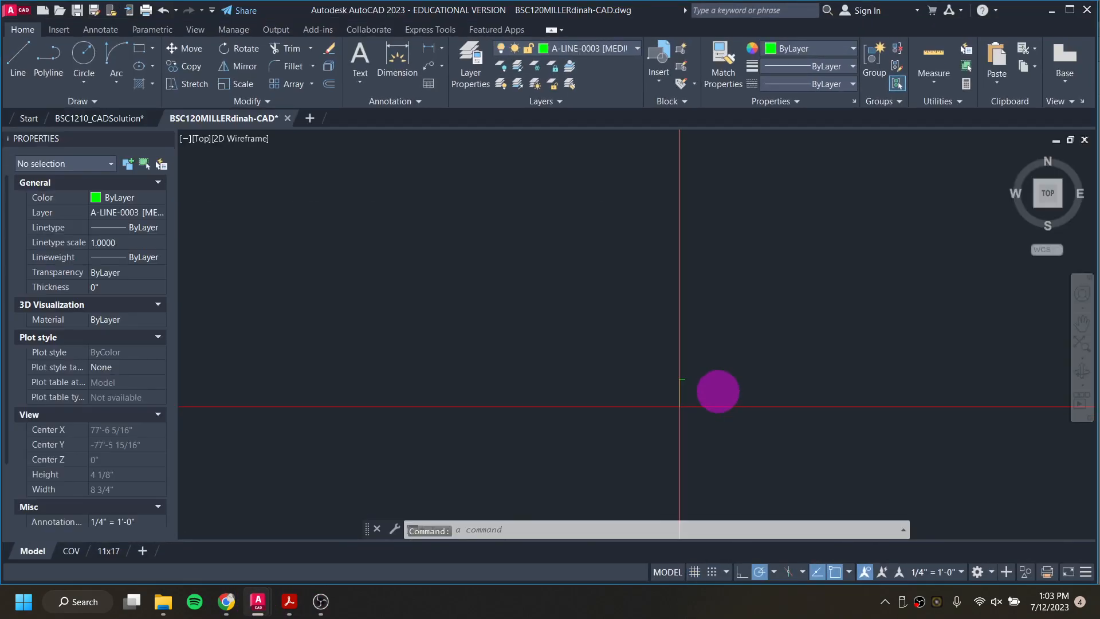
pyautogui.moveTo(747, 394); pyautogui.dragTo(729, 387, button='middle')
pyautogui.scroll(4, 685, 385)
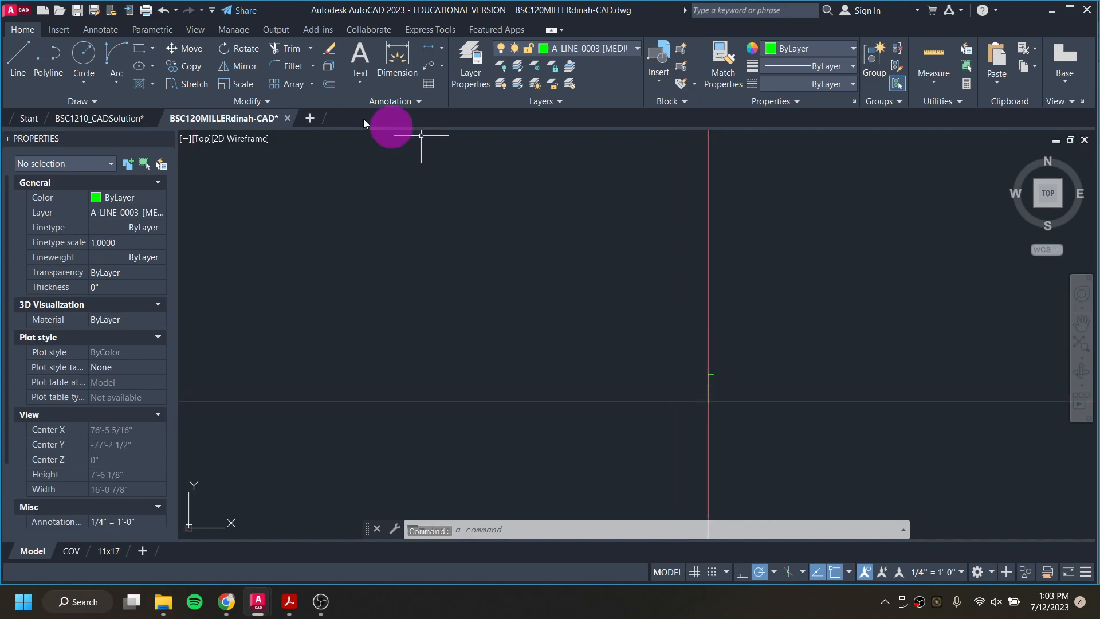
# Step: On layer A-LINE-0004 [LIGHT MED], draw a horizontal line between the tops of the right and left 6" foundation edges
pyautogui.click(587, 49)
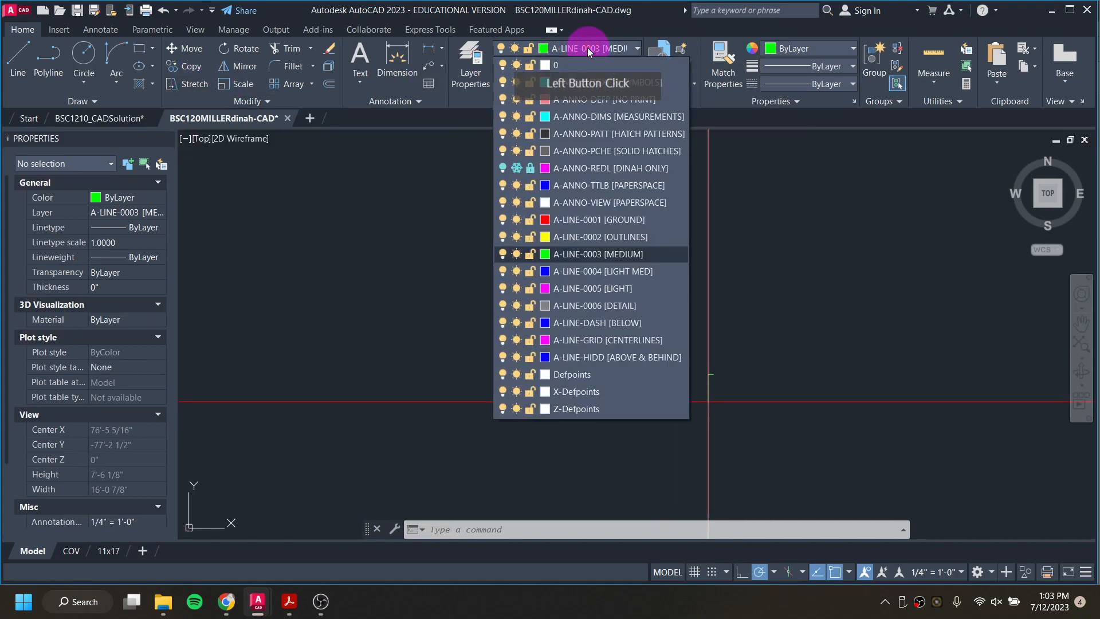
pyautogui.click(592, 272)
pyautogui.write('l')
pyautogui.press('Return')
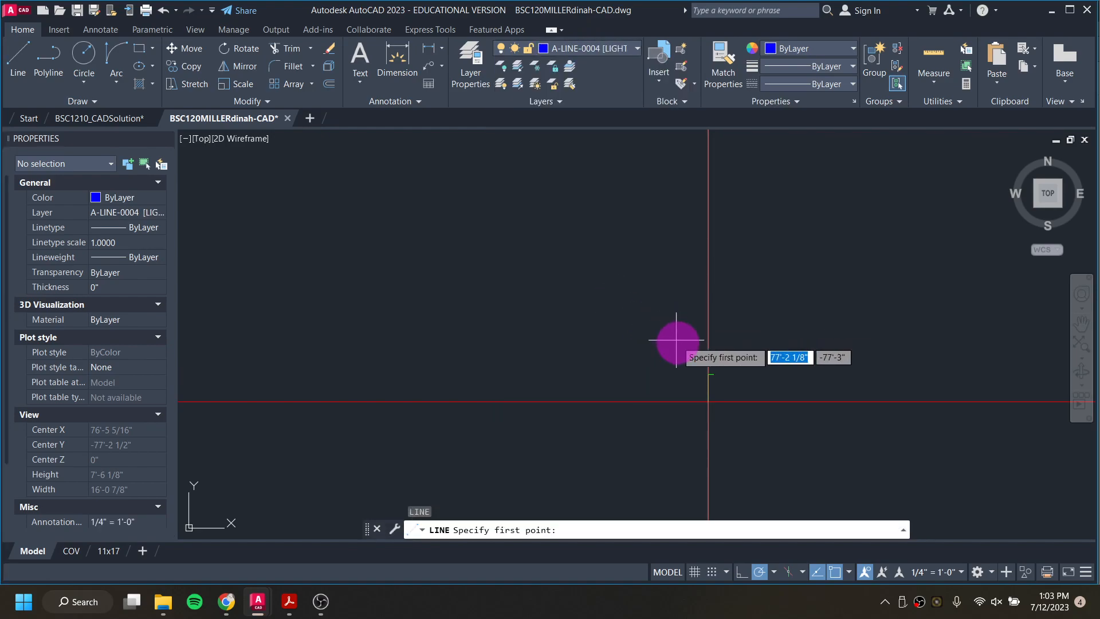
pyautogui.click(702, 374)
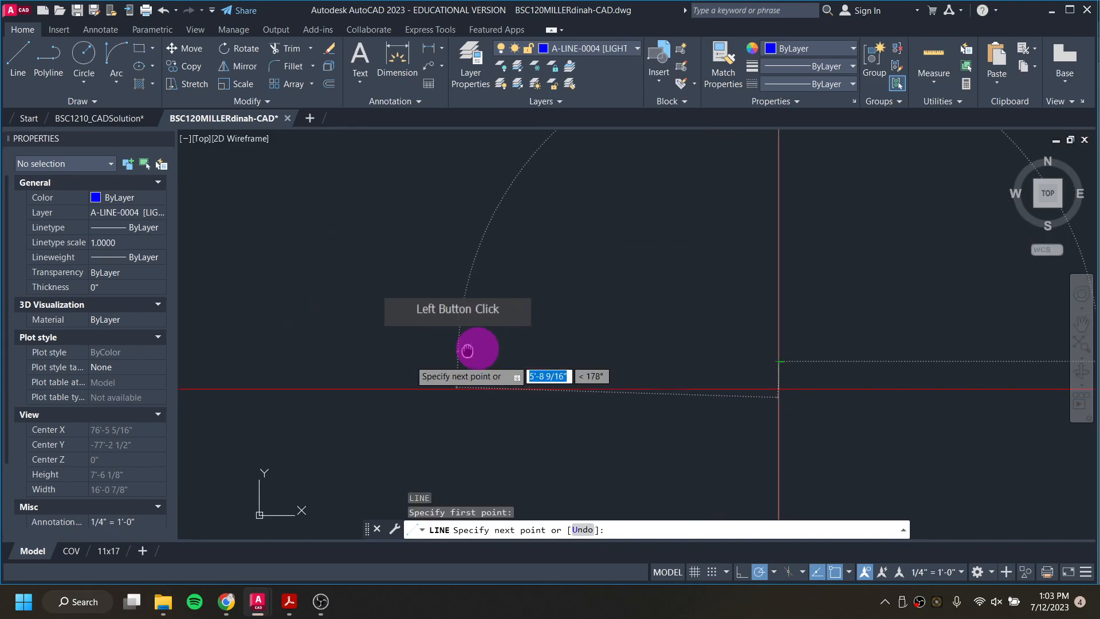
pyautogui.moveTo(332, 318); pyautogui.dragTo(692, 319, button='middle')
pyautogui.moveTo(220, 343); pyautogui.dragTo(348, 336, button='middle')
pyautogui.scroll(5, 337, 337)
pyautogui.click(271, 345)
pyautogui.press('Escape')
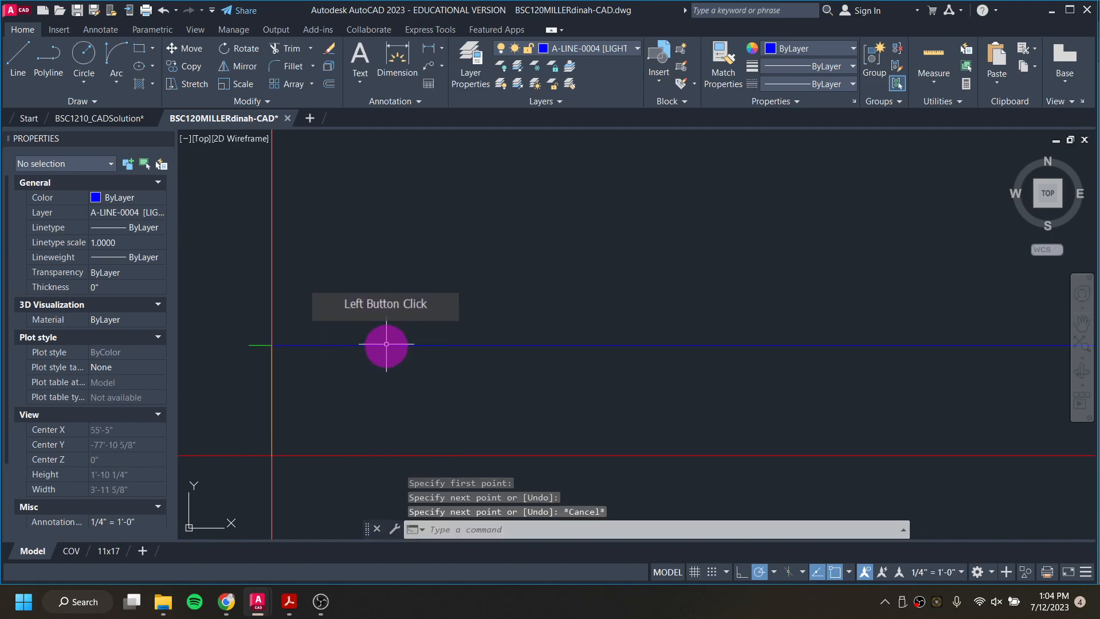
pyautogui.press('Escape')
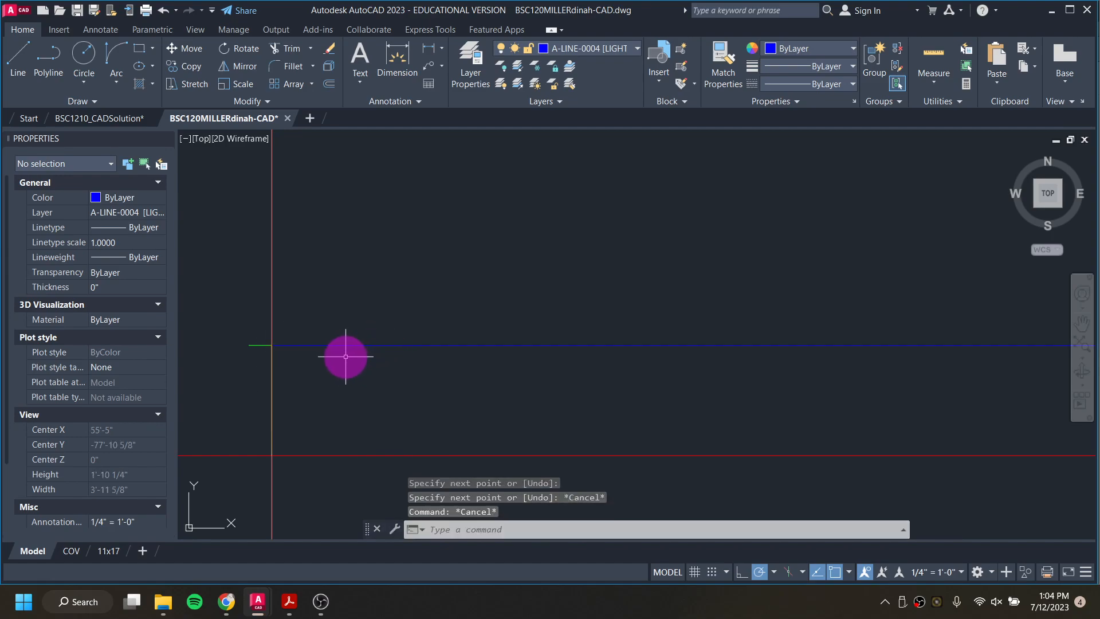
# Step: Draw a second horizontal line about 24'-2 1/2" long above the first, aligned with the outer ends of both 1-1/4" projections
pyautogui.write('l')
pyautogui.press('Return')
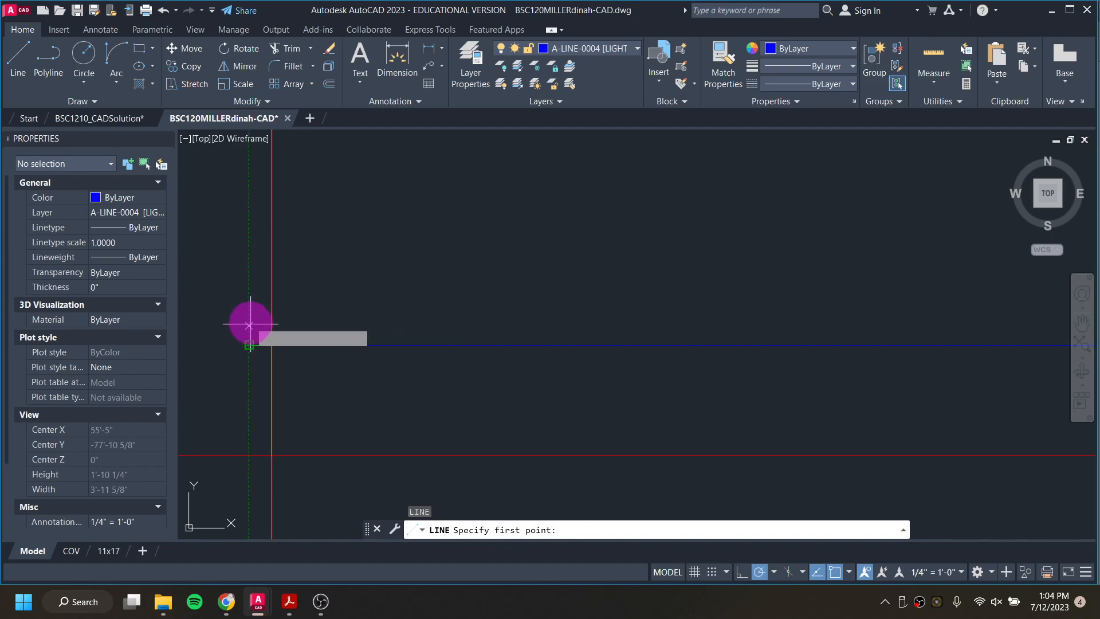
pyautogui.click(250, 283)
pyautogui.scroll(-6, 342, 284)
pyautogui.moveTo(633, 282)
pyautogui.mouseDown(button='middle')
pyautogui.moveTo(560, 285)
pyautogui.moveTo(835, 275)
pyautogui.moveTo(712, 262)
pyautogui.mouseUp(button='middle')
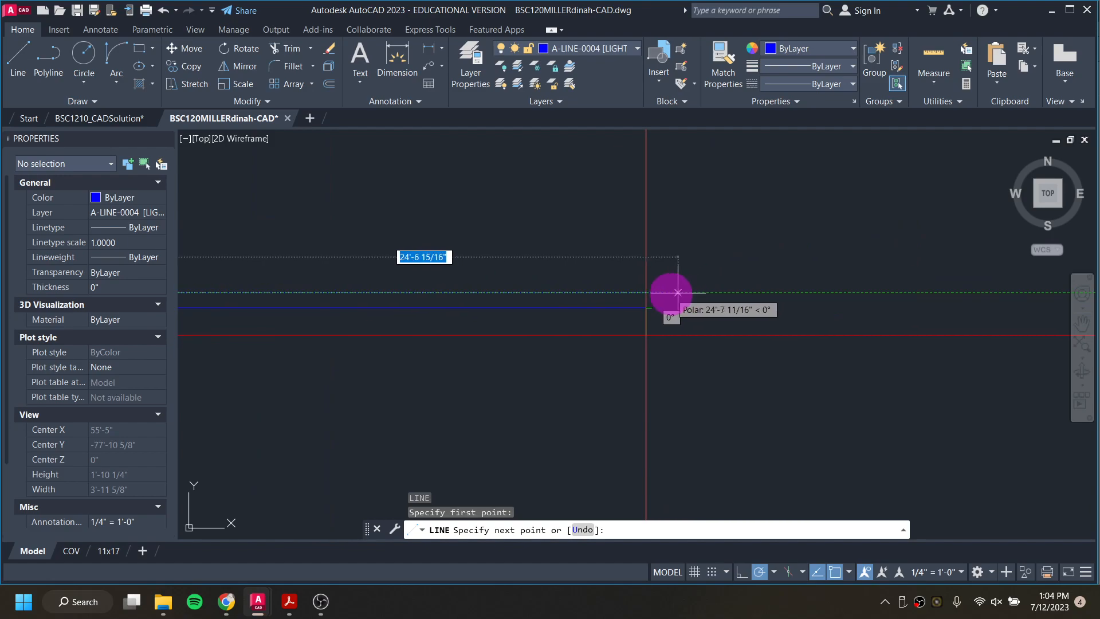
pyautogui.scroll(6, 651, 294)
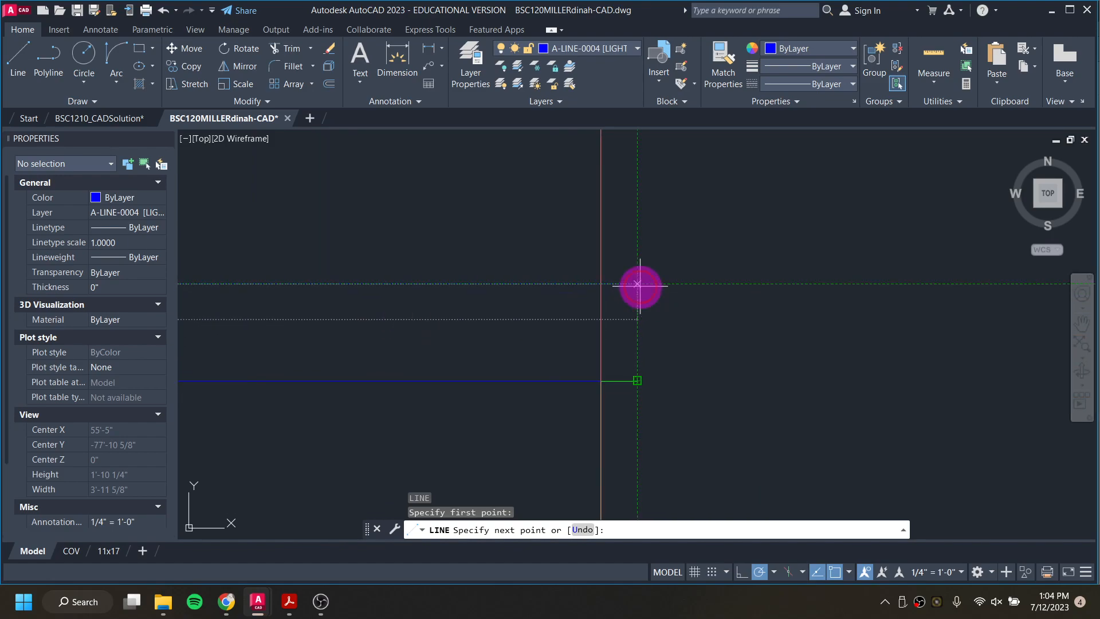
pyautogui.click(637, 286)
pyautogui.press('Escape')
pyautogui.press('Escape')
pyautogui.press('Escape')
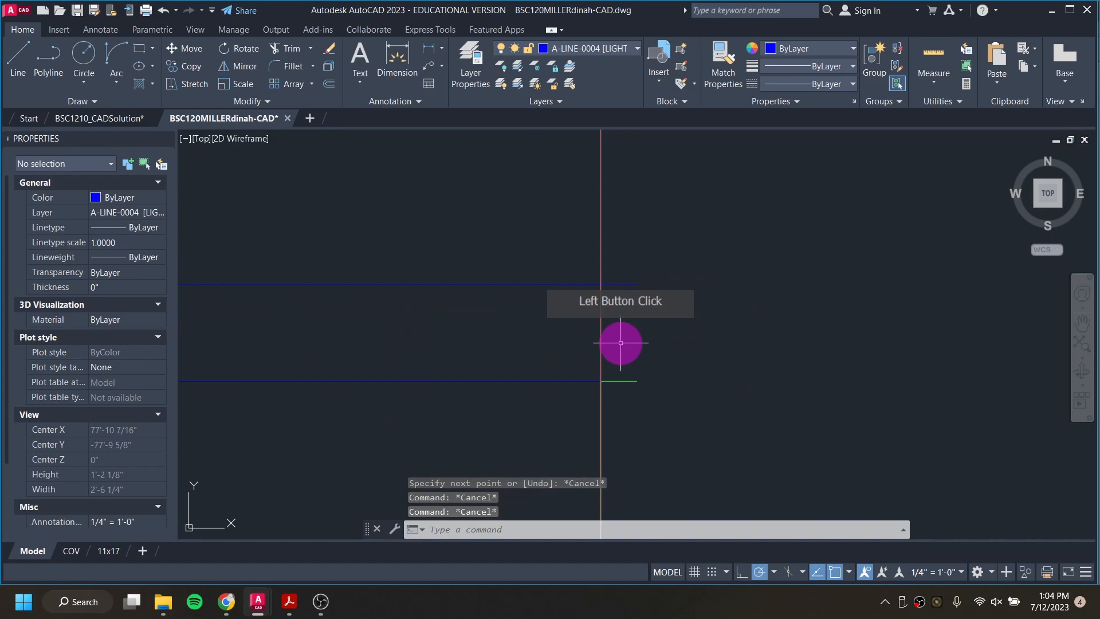
# Step: Break the upper horizontal line with Break at Point where it crosses the right vertical guide
pyautogui.scroll(-2, 499, 285)
pyautogui.click(499, 285)
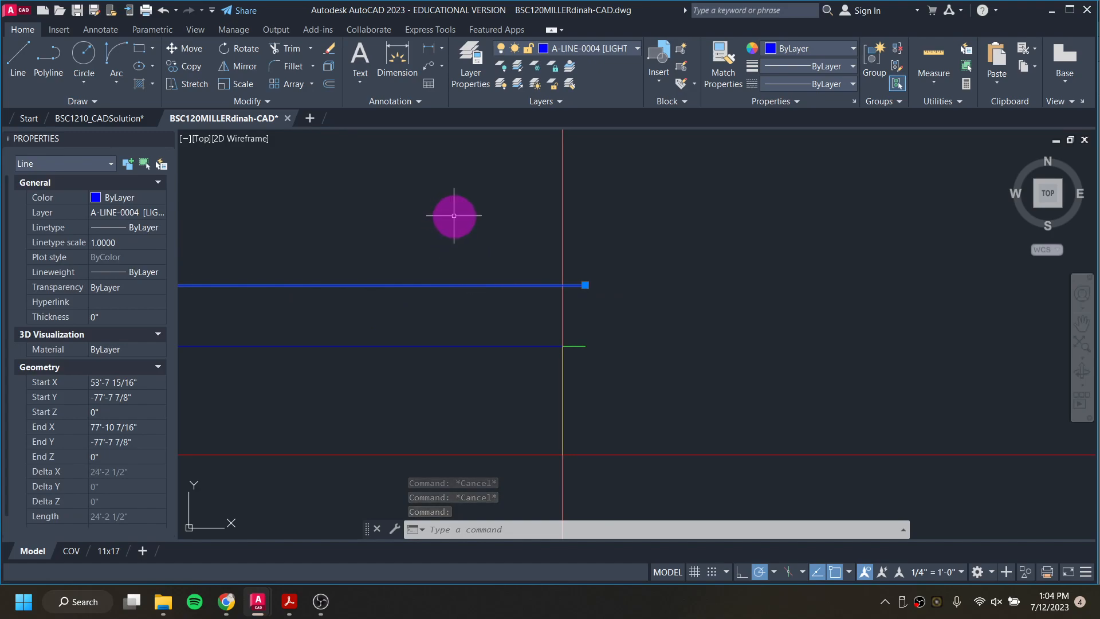
pyautogui.press('Escape')
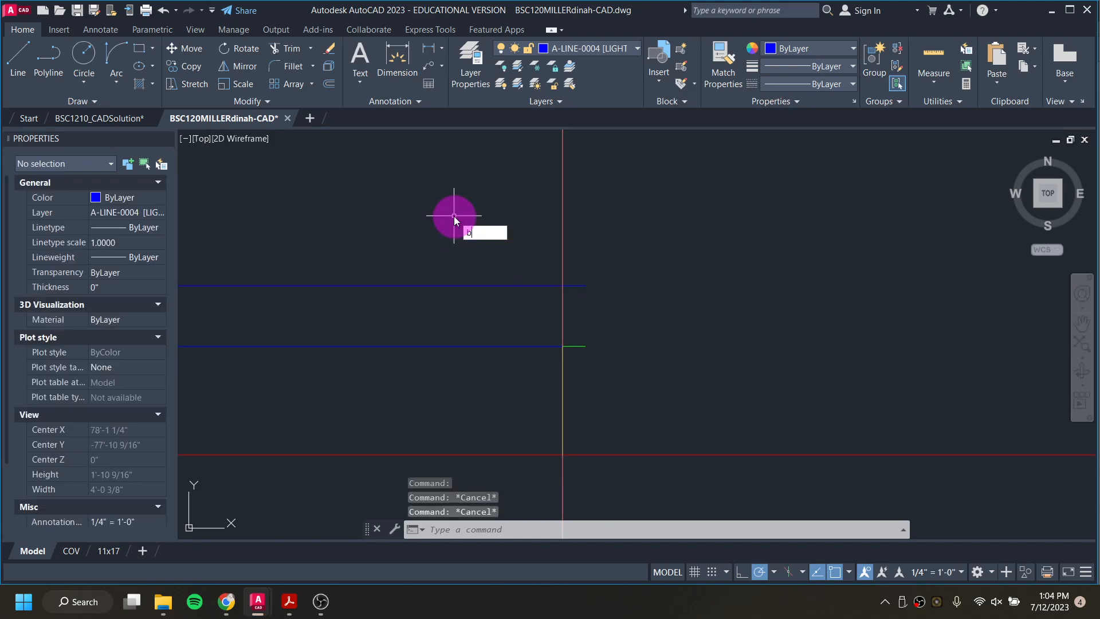
pyautogui.write('k')
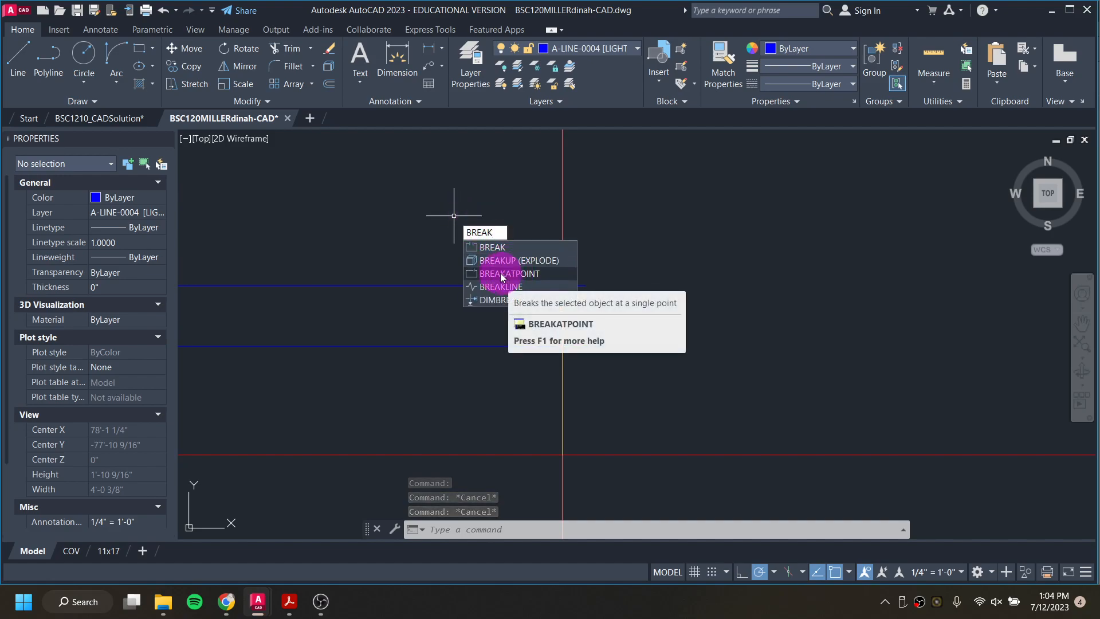
pyautogui.click(502, 273)
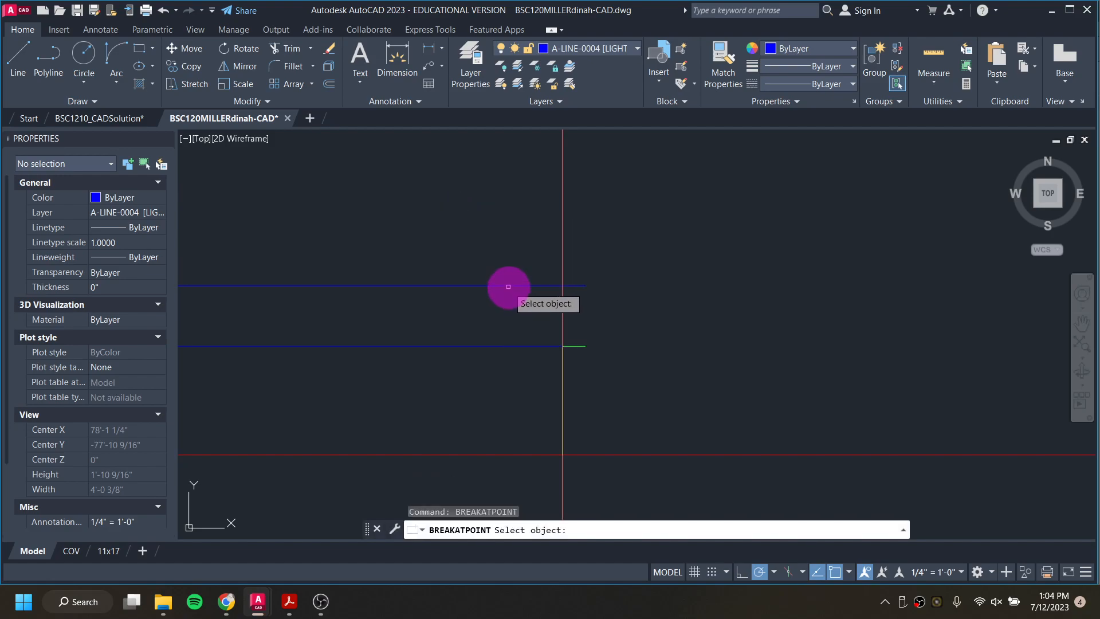
pyautogui.click(505, 285)
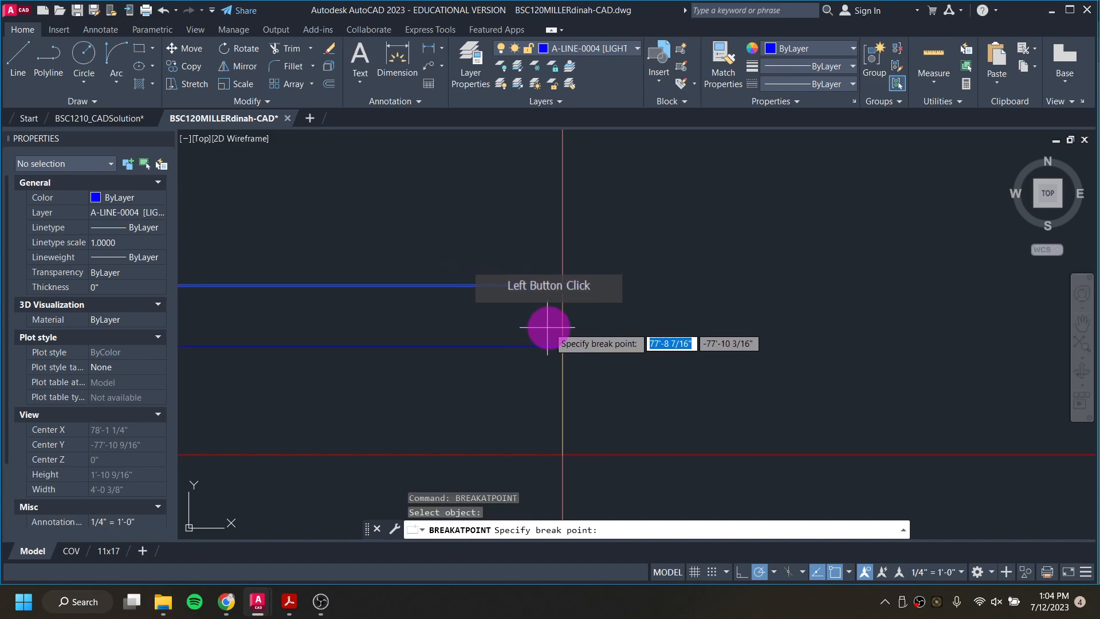
pyautogui.click(563, 287)
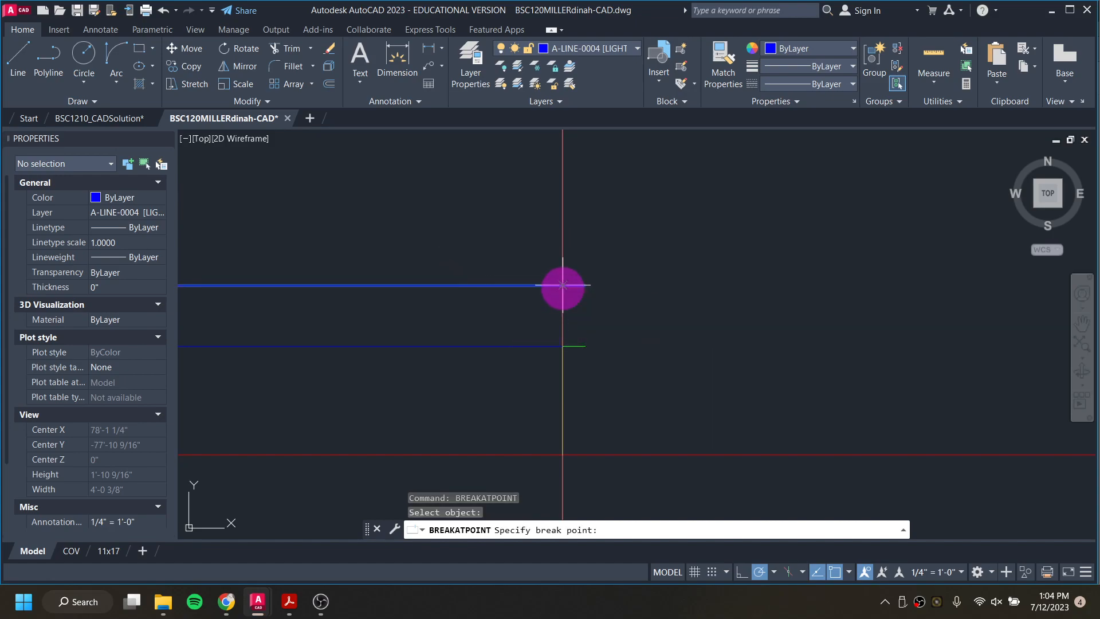
pyautogui.click(571, 285)
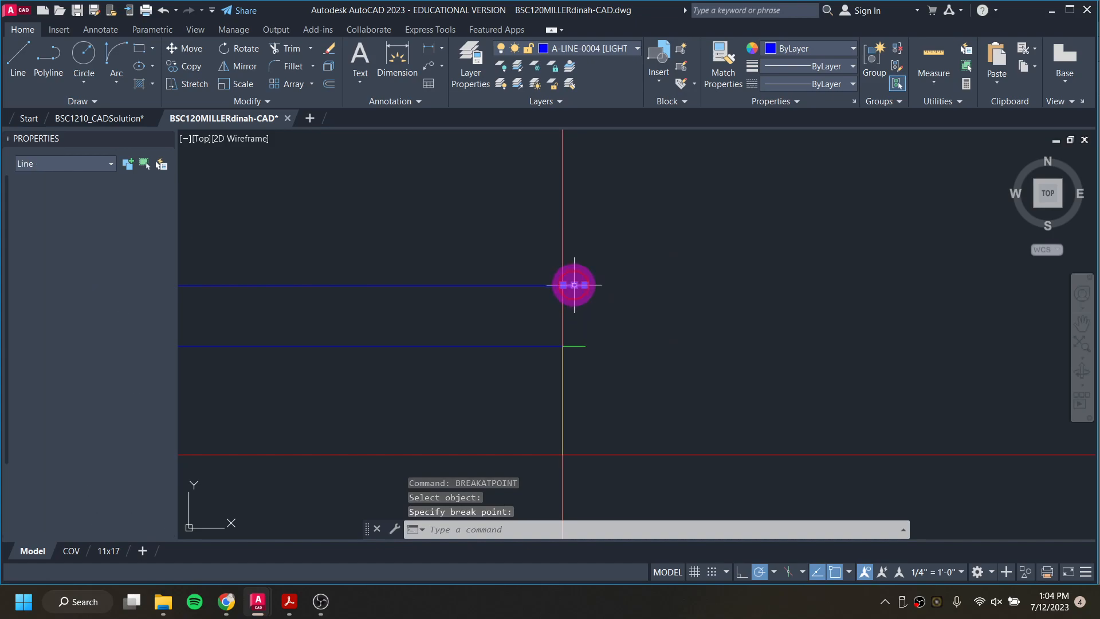
pyautogui.press('Escape')
# Step: Delete both pieces of the broken upper horizontal line, the long segment and the short end past the right guide
pyautogui.click(501, 284)
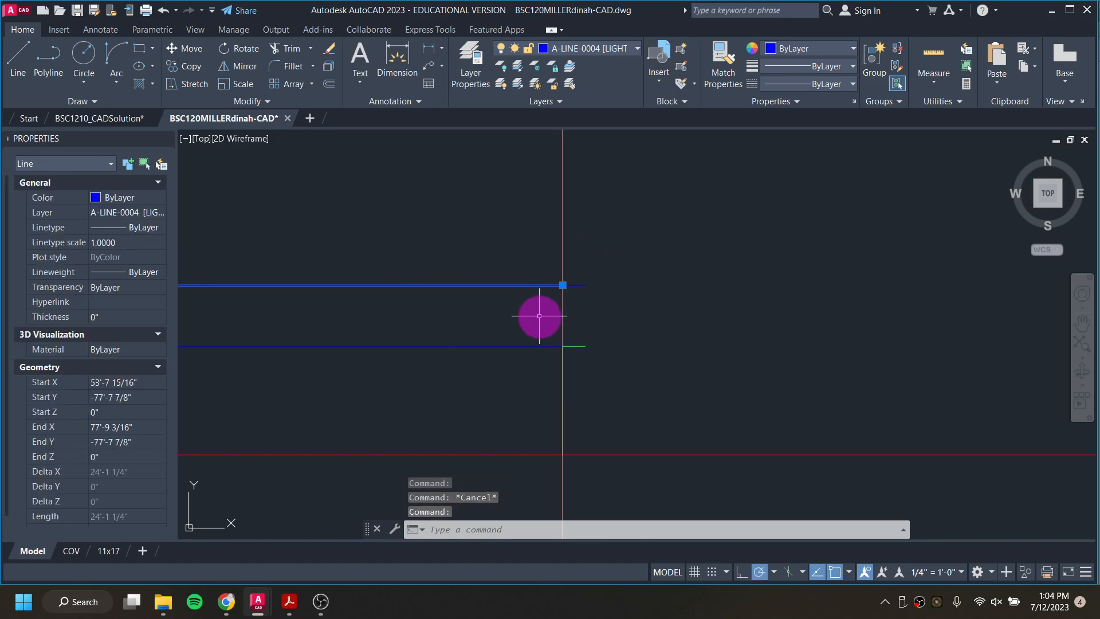
pyautogui.press('Delete')
pyautogui.click(571, 279)
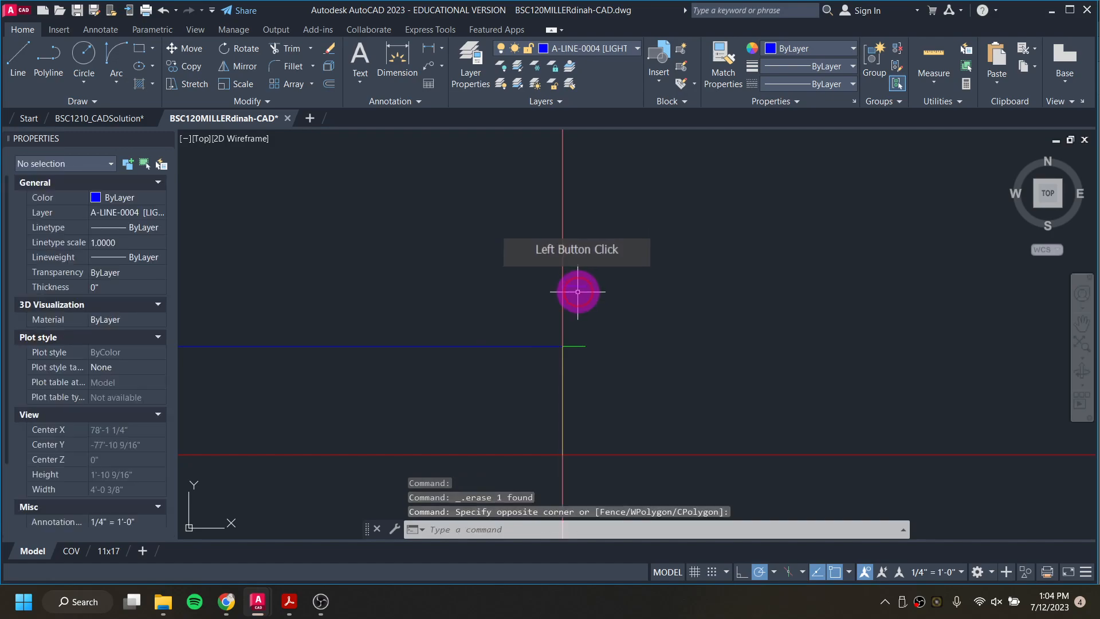
pyautogui.click(556, 283)
pyautogui.press('Delete')
pyautogui.scroll(-7, 554, 284)
pyautogui.scroll(5, 239, 283)
pyautogui.scroll(6, 246, 289)
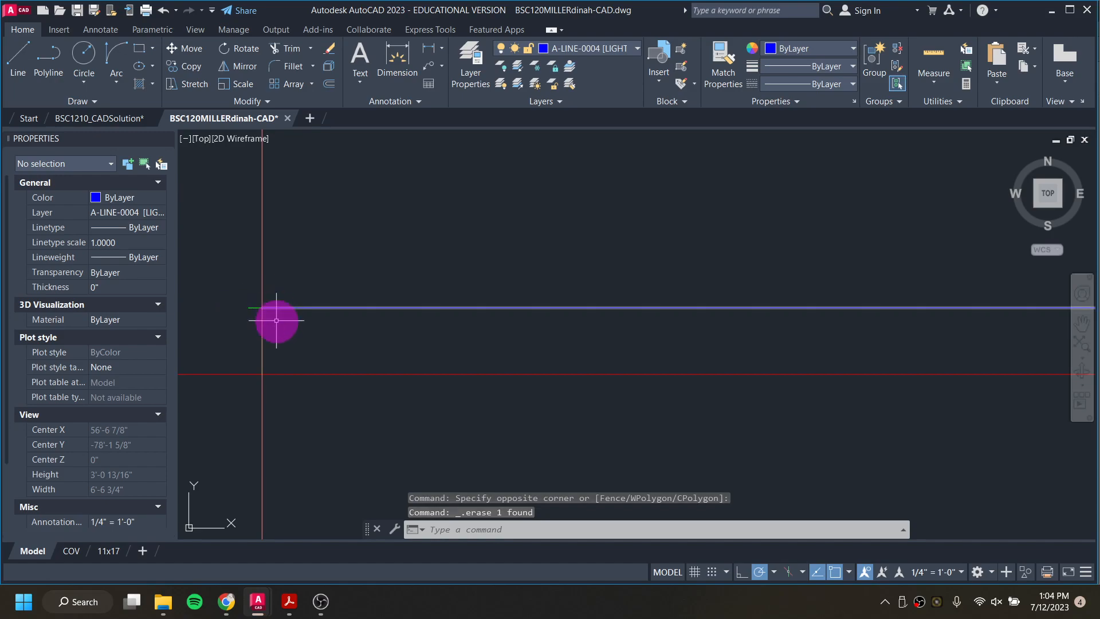
pyautogui.scroll(-4, 345, 320)
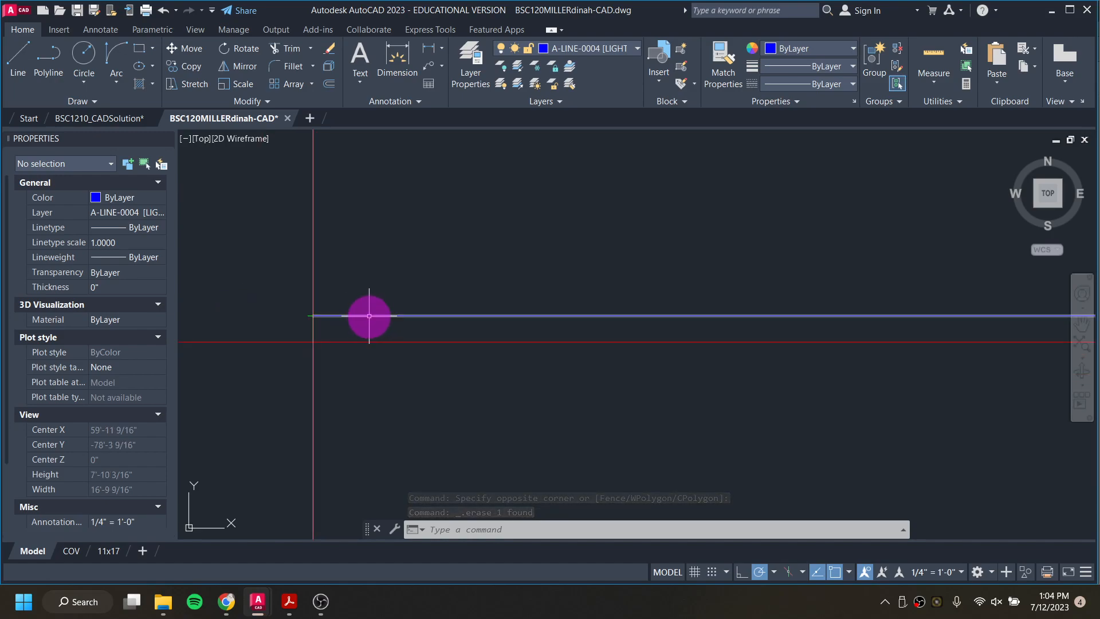
# Step: Switch to the Three Room Shed Instructions in Chrome, check the floor system's total width, and return to the AutoCAD working drawing
pyautogui.moveTo(364, 315)
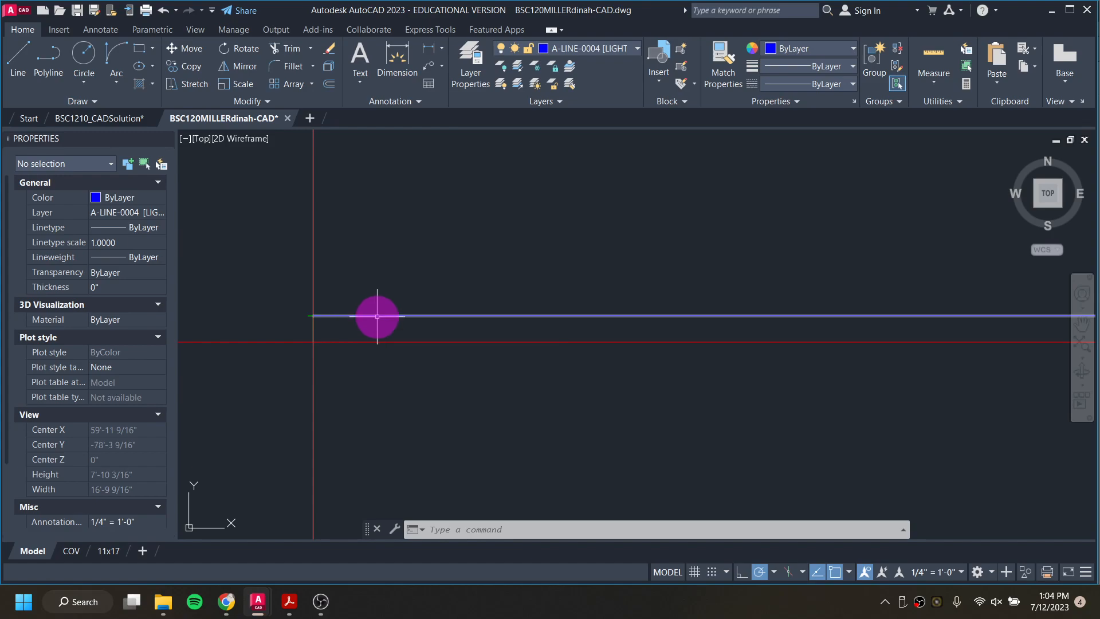
pyautogui.moveTo(149, 125)
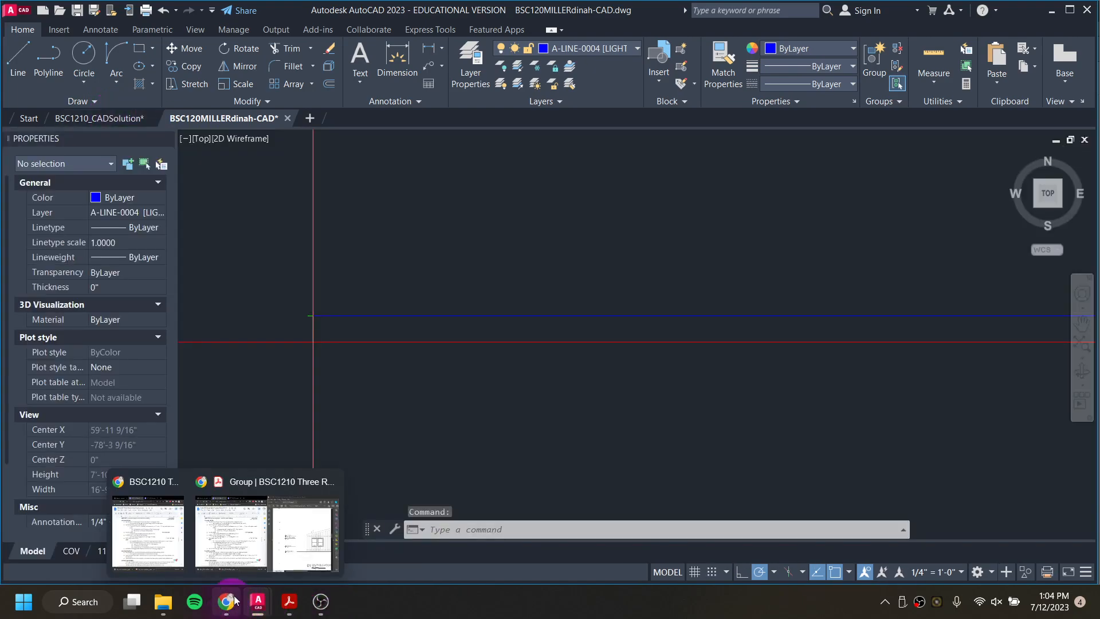
pyautogui.click(227, 601)
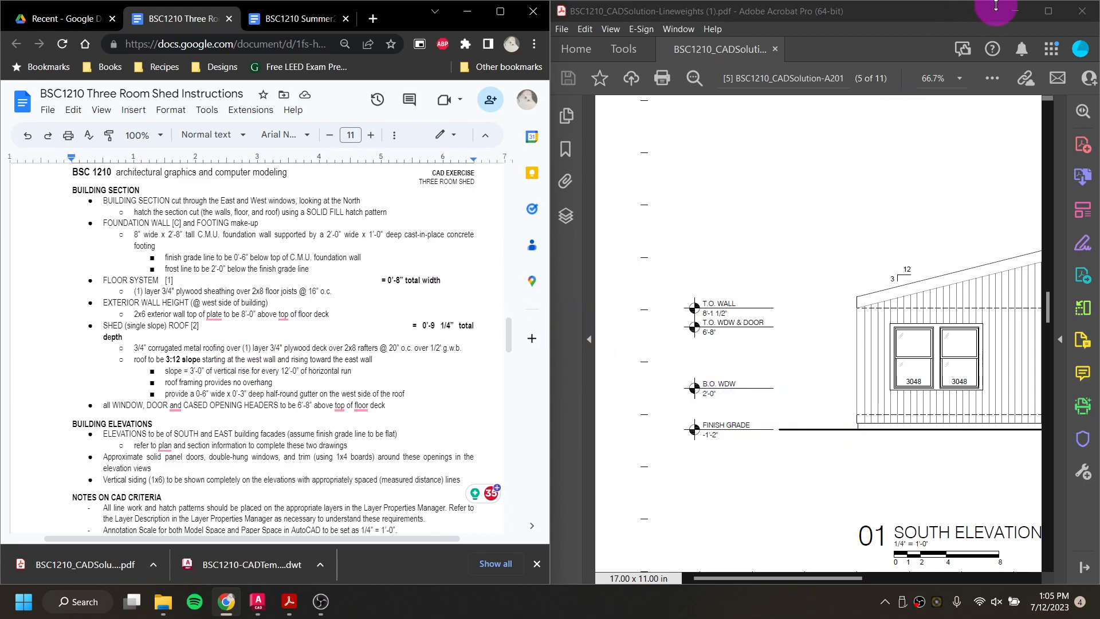
pyautogui.click(1018, 13)
pyautogui.click(833, 366)
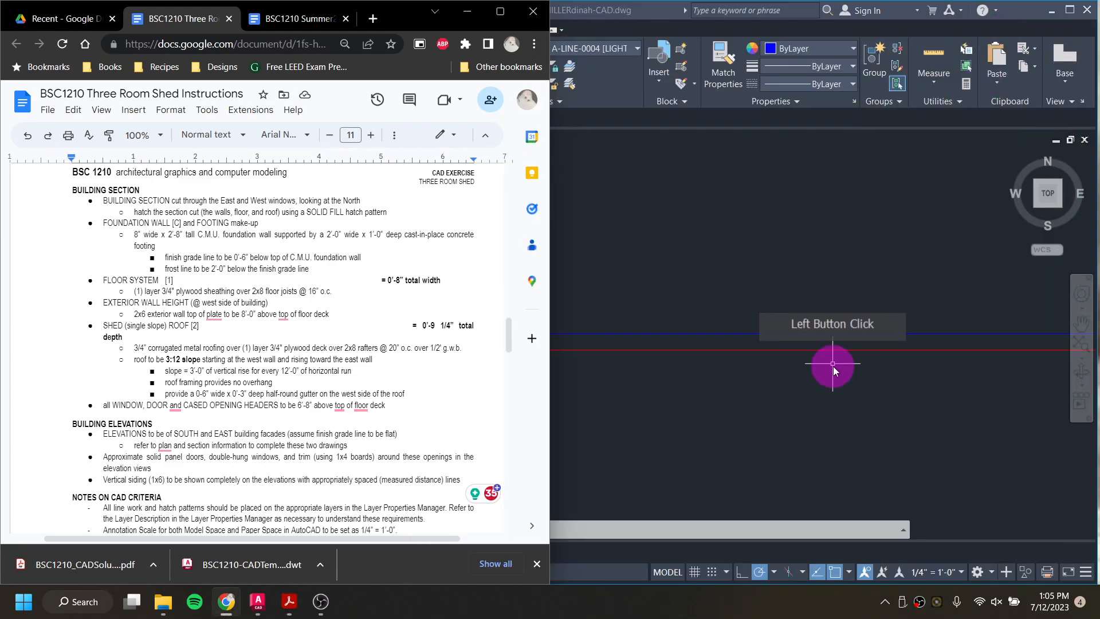
pyautogui.scroll(3, 823, 356)
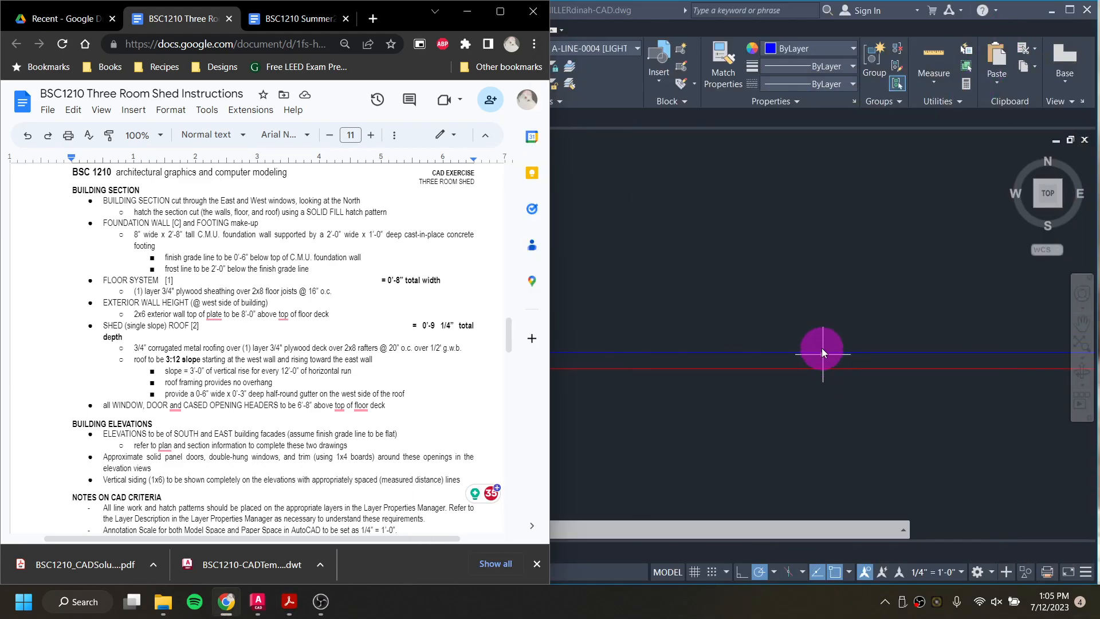
pyautogui.click(815, 334)
pyautogui.moveTo(810, 366); pyautogui.dragTo(650, 368, button='middle')
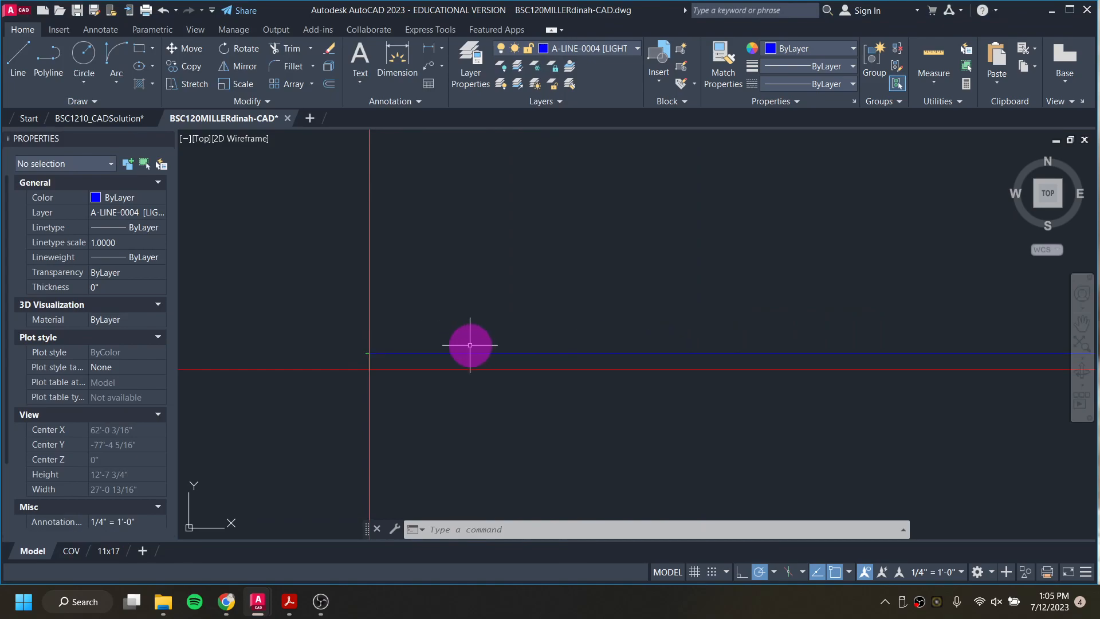
# Step: Draw an 8" vertical line upward from the outer end of the left 1-1/4" projection
pyautogui.press('l')
pyautogui.press('Return')
pyautogui.scroll(6, 362, 344)
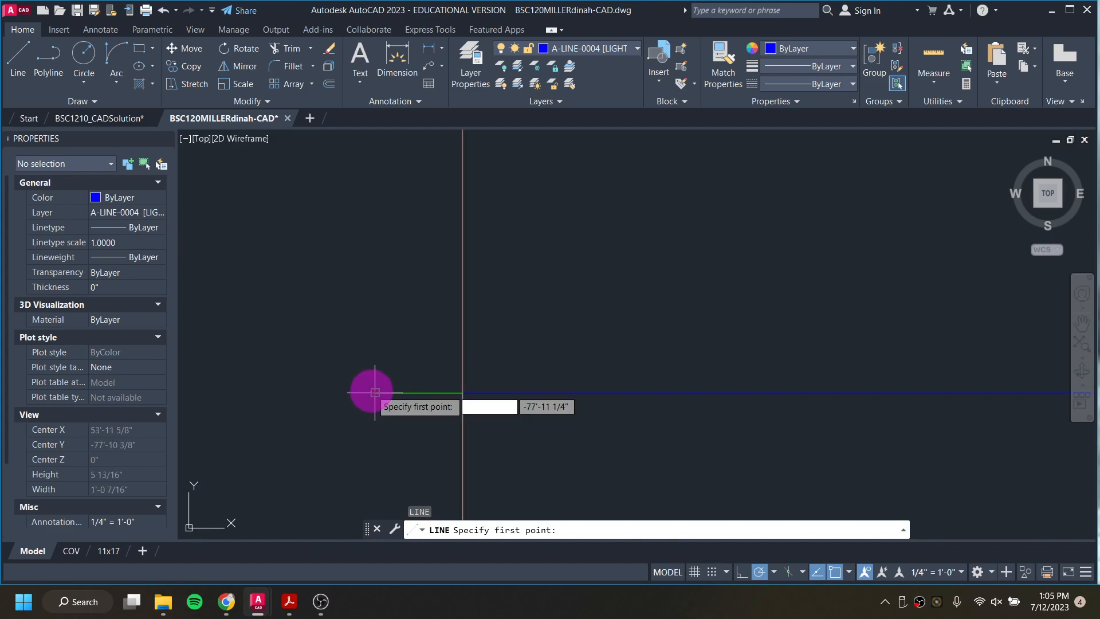
pyautogui.scroll(5, 370, 379)
pyautogui.click(371, 381)
pyautogui.write('8')
pyautogui.press('Return')
# Step: Continue with a horizontal line 24'-2 1/2" long from the vertical line's top, ending in line with the right projection's outer end
pyautogui.scroll(-10, 374, 282)
pyautogui.moveTo(778, 238); pyautogui.dragTo(241, 265, button='middle')
pyautogui.moveTo(878, 259); pyautogui.dragTo(246, 259, button='middle')
pyautogui.scroll(-4, 809, 272)
pyautogui.moveTo(868, 268); pyautogui.dragTo(671, 273, button='middle')
pyautogui.scroll(4, 706, 283)
pyautogui.scroll(5, 817, 260)
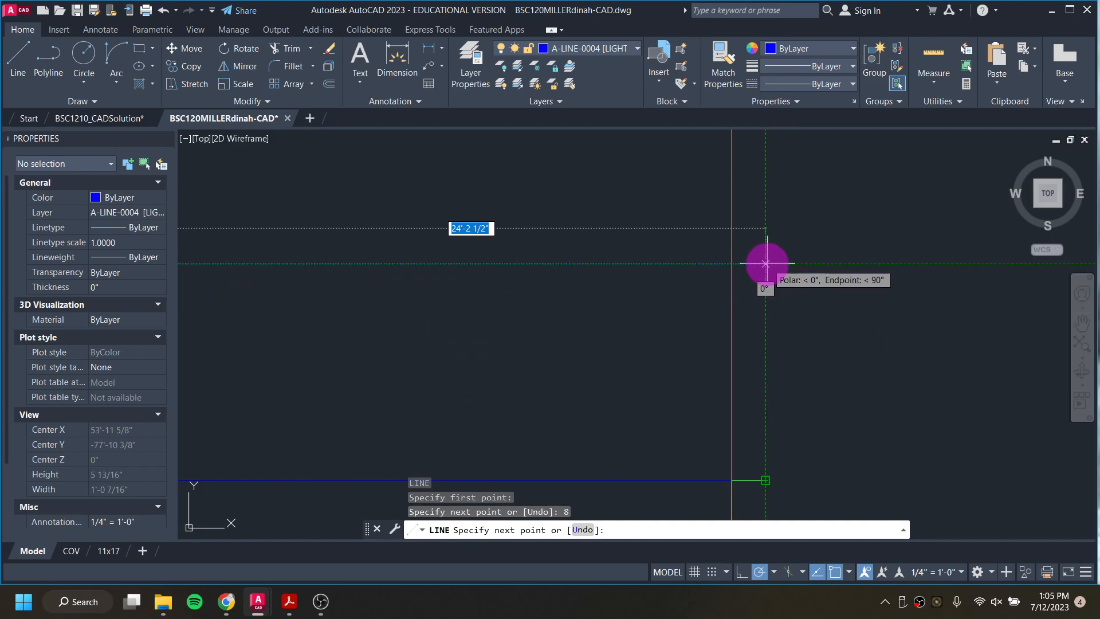
pyautogui.click(767, 264)
pyautogui.press('Escape')
pyautogui.press('Escape')
# Step: Move the new upper horizontal line to layer A-LINE-0005 [LIGHT]
pyautogui.scroll(-6, 829, 377)
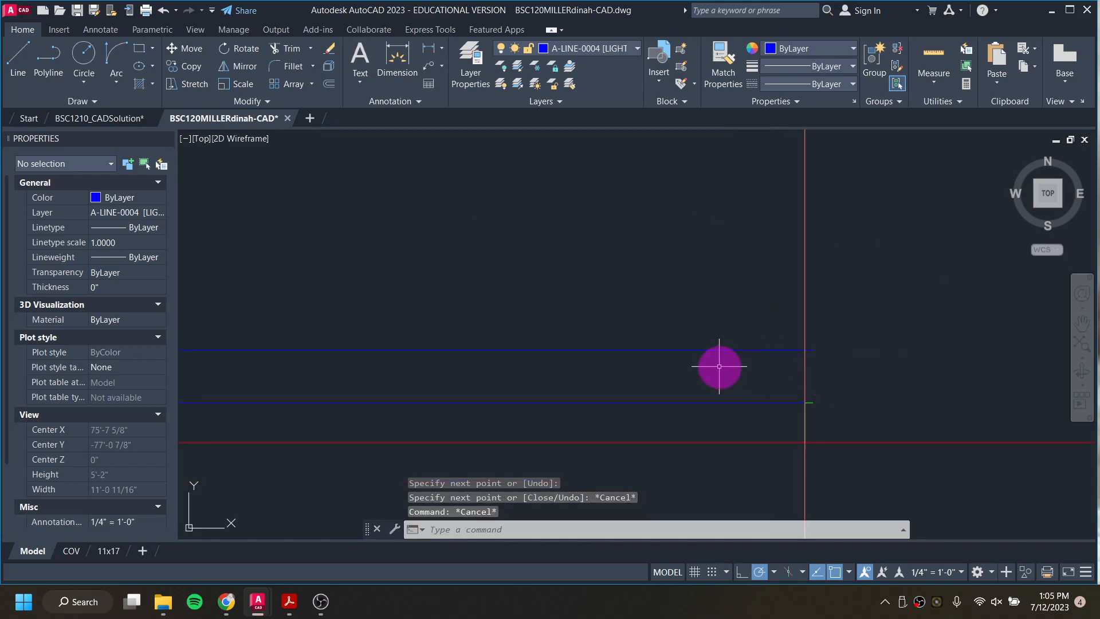
pyautogui.scroll(-6, 688, 345)
pyautogui.scroll(2, 322, 346)
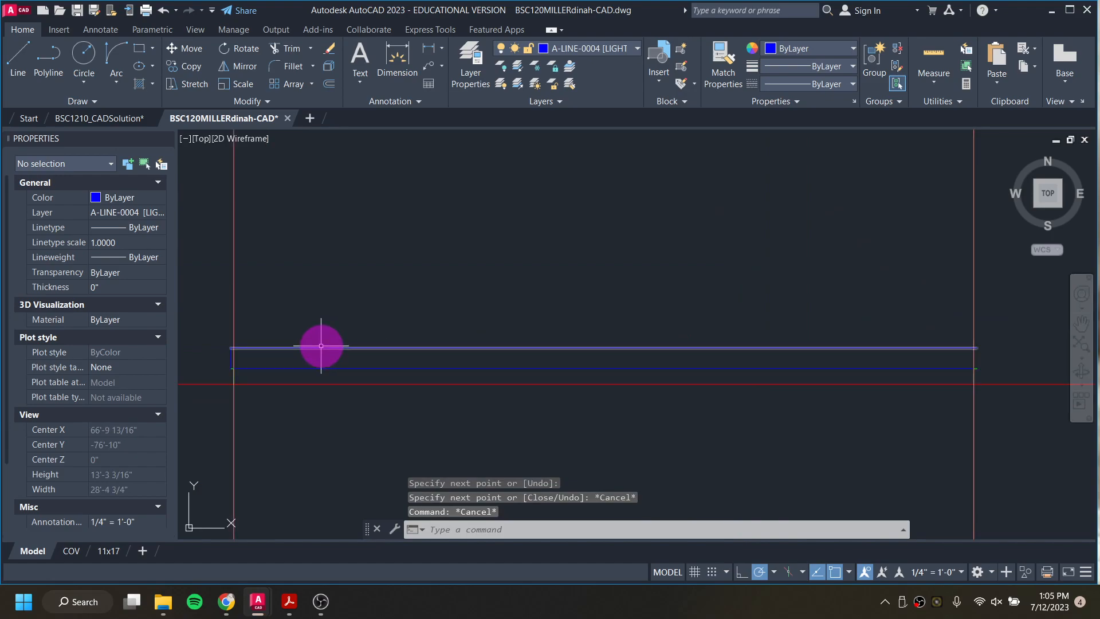
pyautogui.click(328, 346)
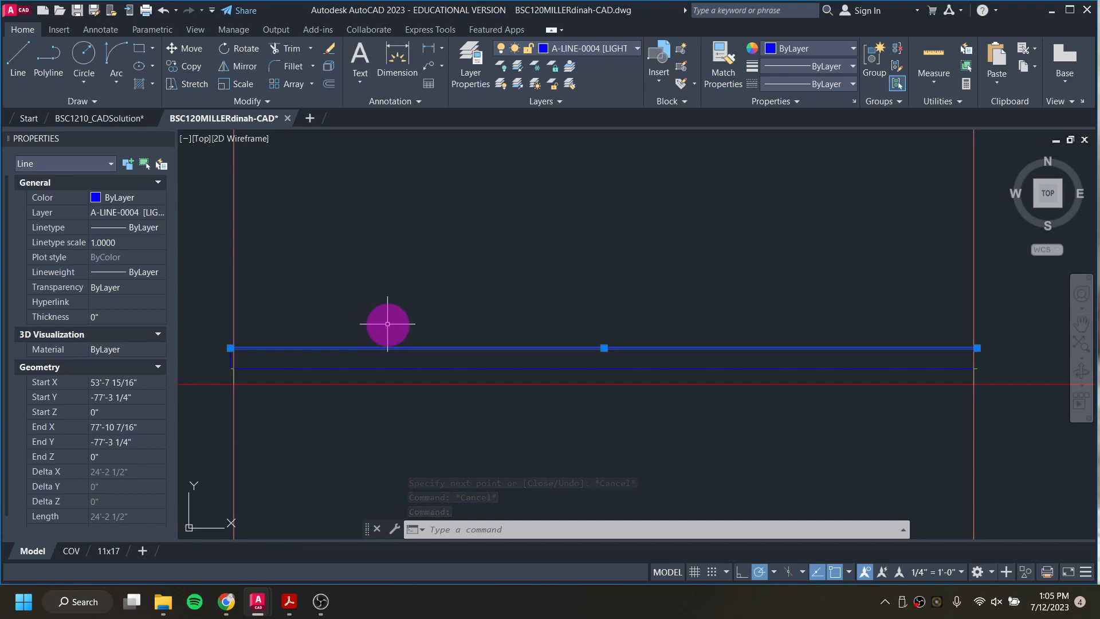
pyautogui.click(580, 47)
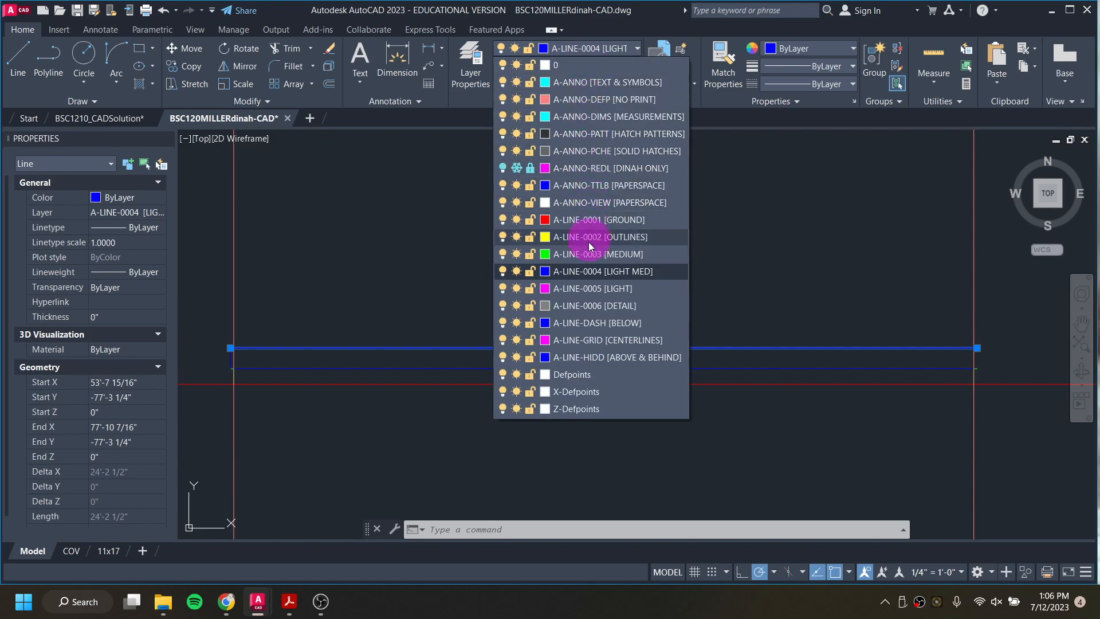
pyautogui.click(597, 288)
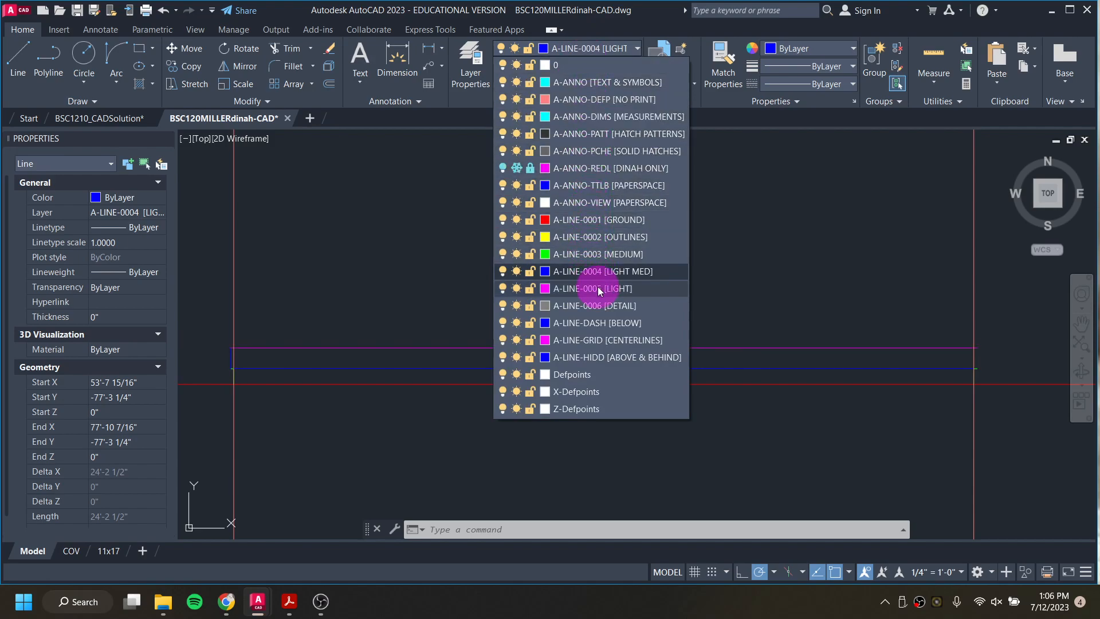
pyautogui.click(597, 288)
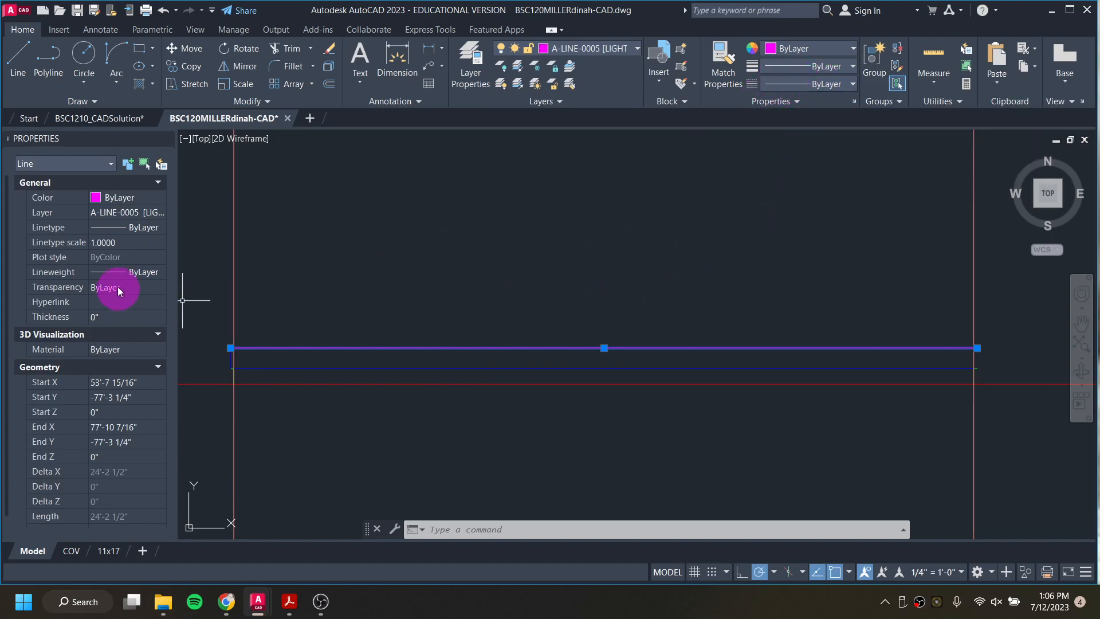
# Step: Change the upper horizontal line's linetype from ByLayer to a dashed linetype and clear the selection
pyautogui.click(128, 227)
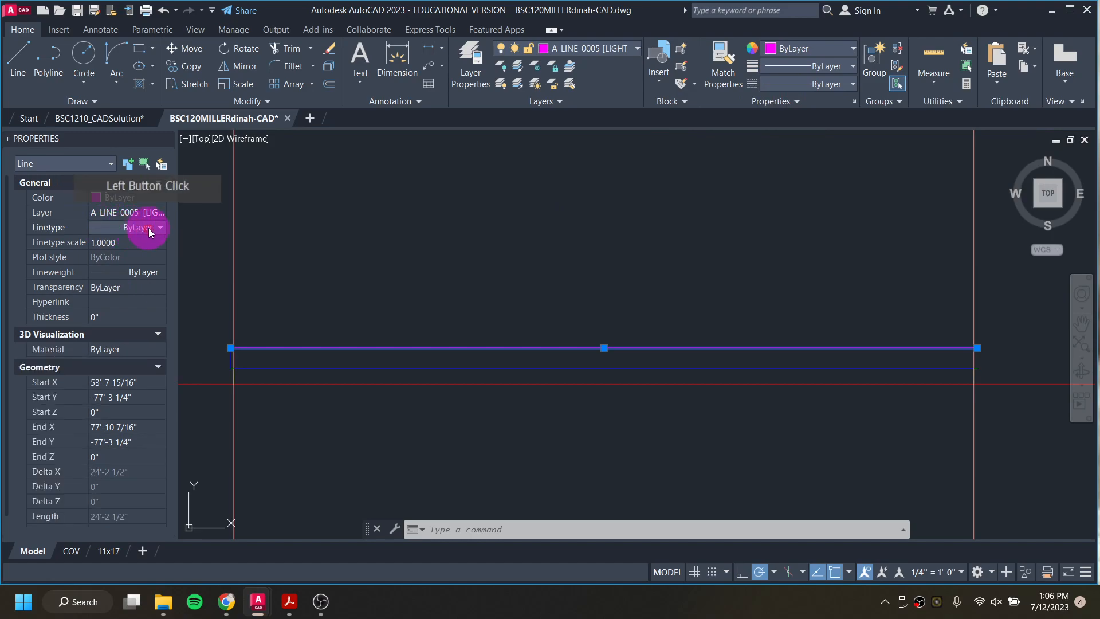
pyautogui.click(154, 228)
pyautogui.click(145, 301)
pyautogui.click(284, 362)
pyautogui.press('Escape')
pyautogui.press('Escape')
pyautogui.press('Escape')
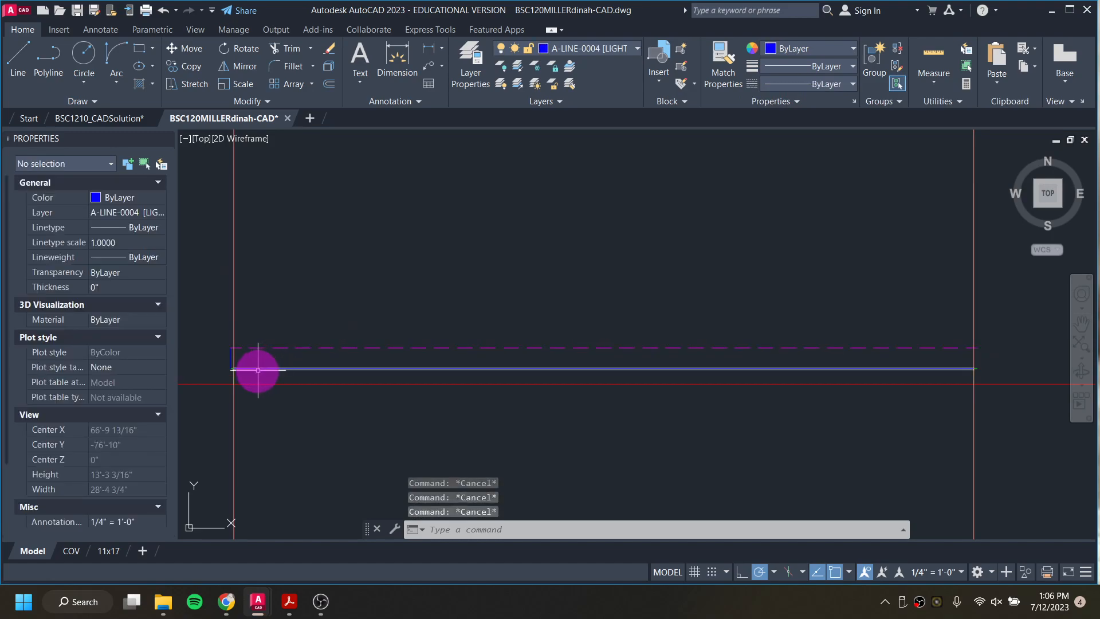
# Step: Delete the 8" vertical construction line at the left end of the dashed line
pyautogui.scroll(4, 217, 359)
pyautogui.scroll(2, 217, 359)
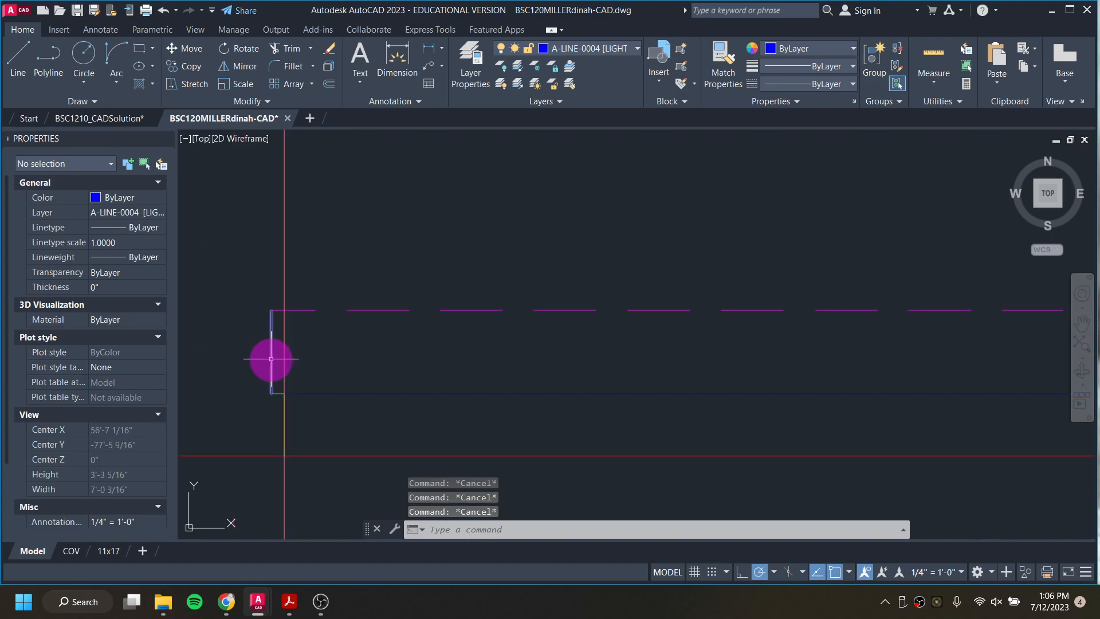
pyautogui.click(271, 357)
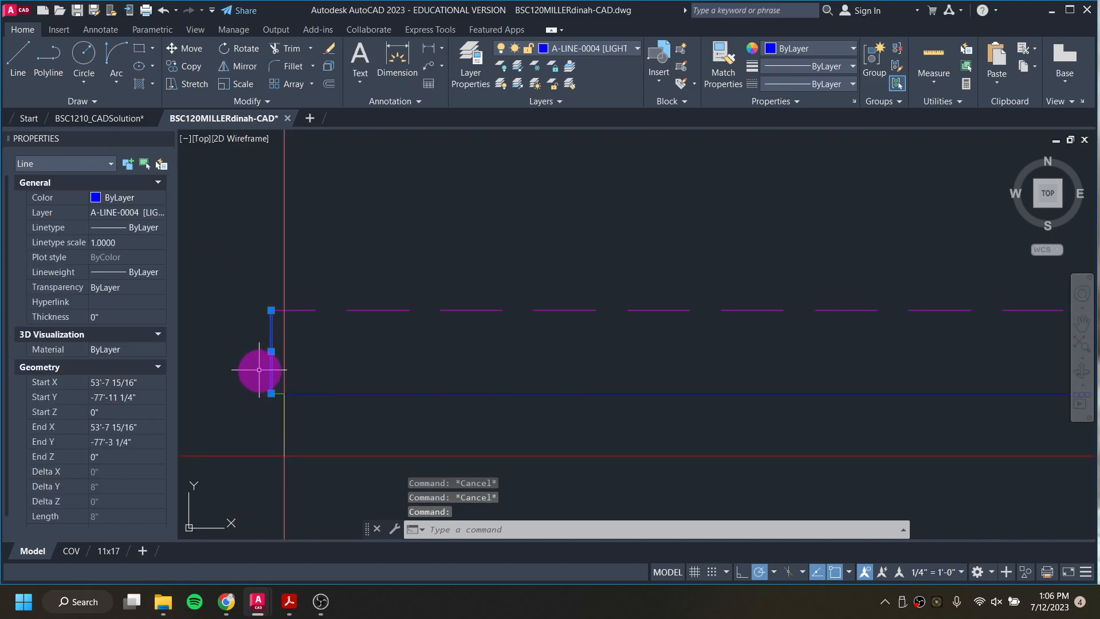
pyautogui.scroll(-4, 273, 381)
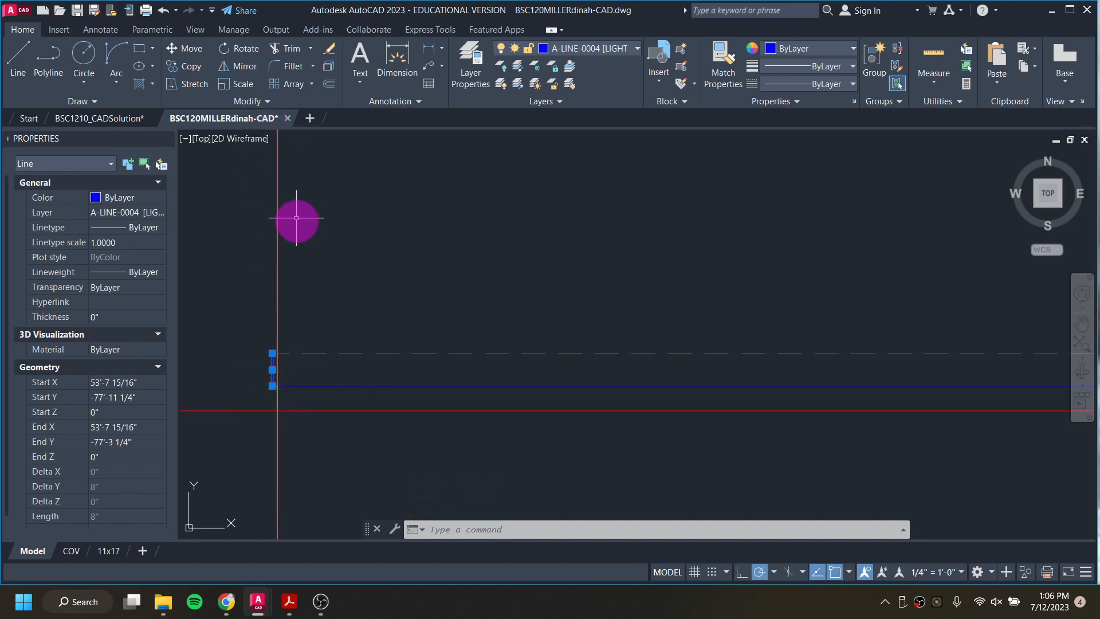
pyautogui.moveTo(283, 300); pyautogui.dragTo(369, 400, button='middle')
pyautogui.scroll(-4, 369, 418)
pyautogui.press('Delete')
pyautogui.scroll(2, 360, 457)
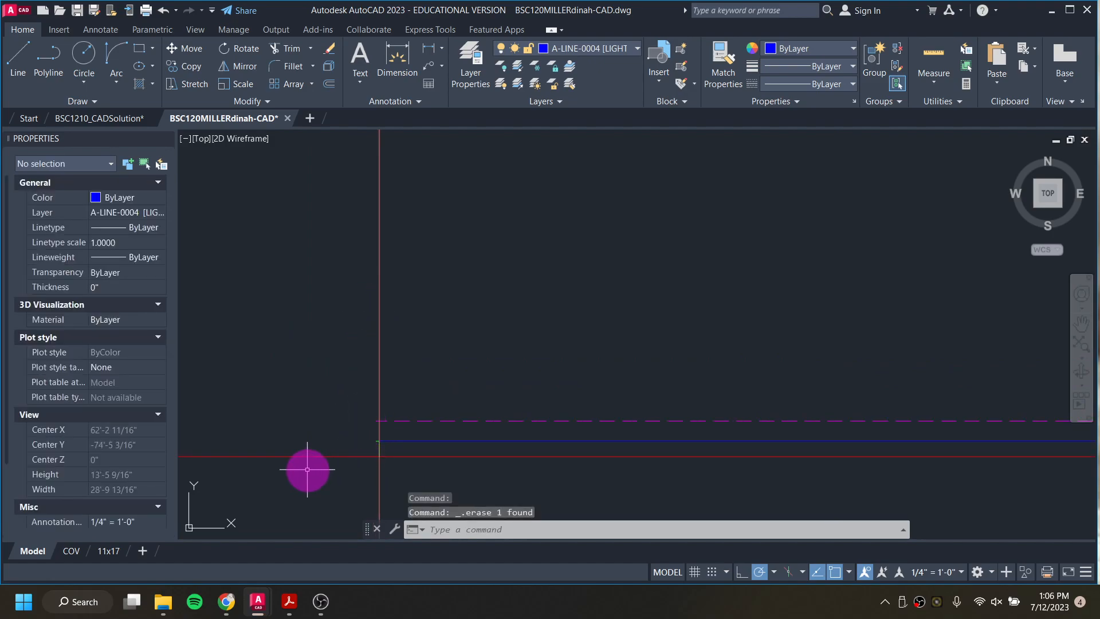
pyautogui.scroll(-5, 327, 442)
pyautogui.scroll(3, 344, 433)
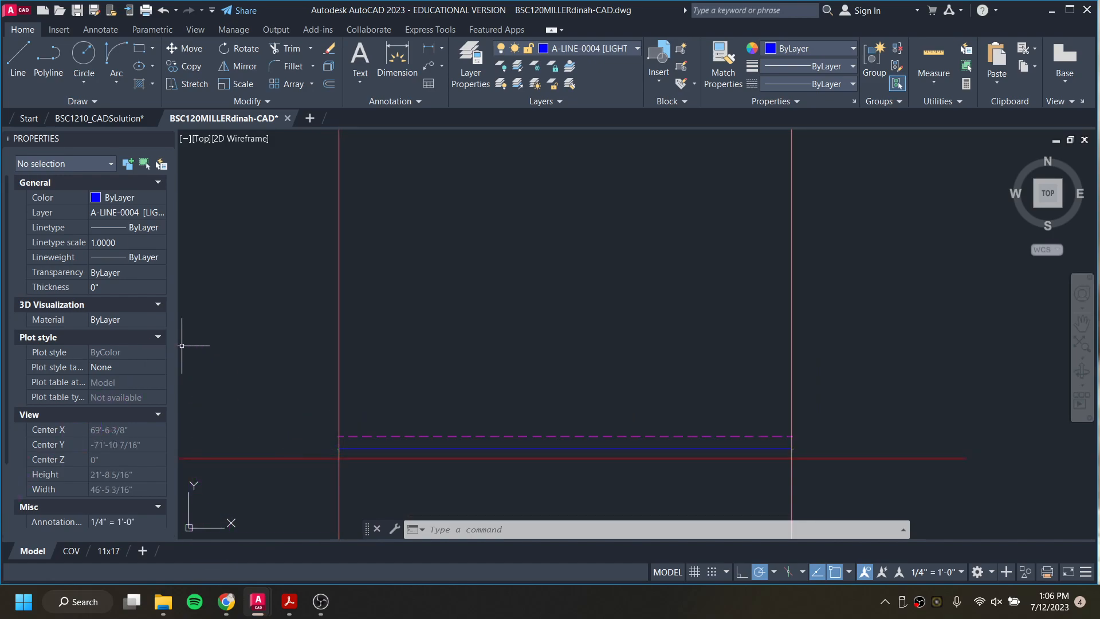
# Step: Switch to the BSC1210_CADSolution drawing and examine the completed south elevation
pyautogui.click(24, 461)
pyautogui.click(376, 408)
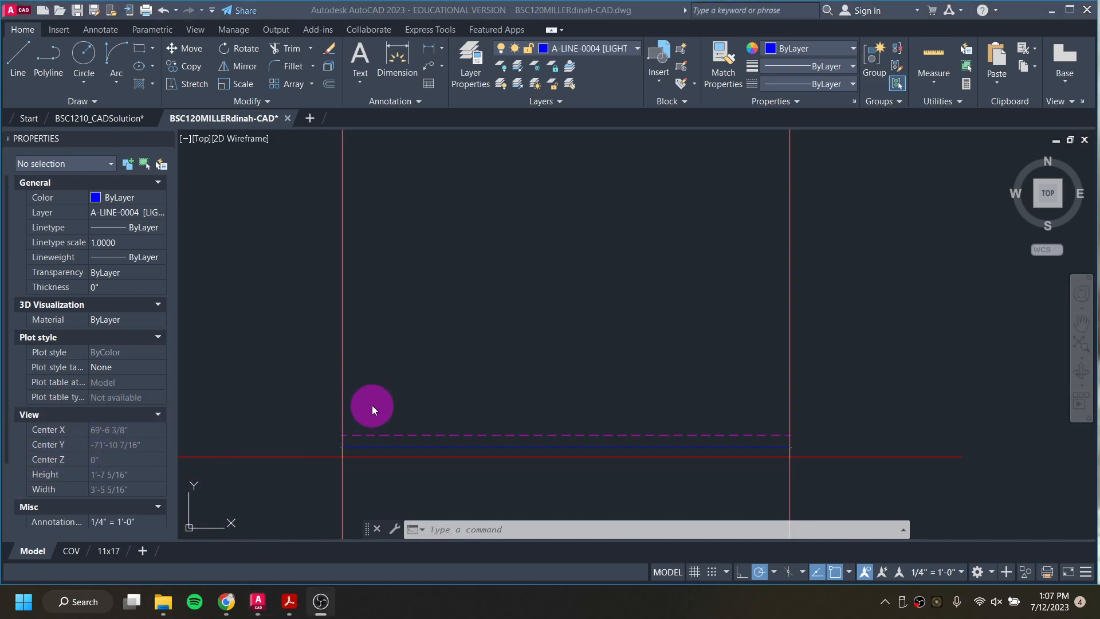
pyautogui.click(352, 403)
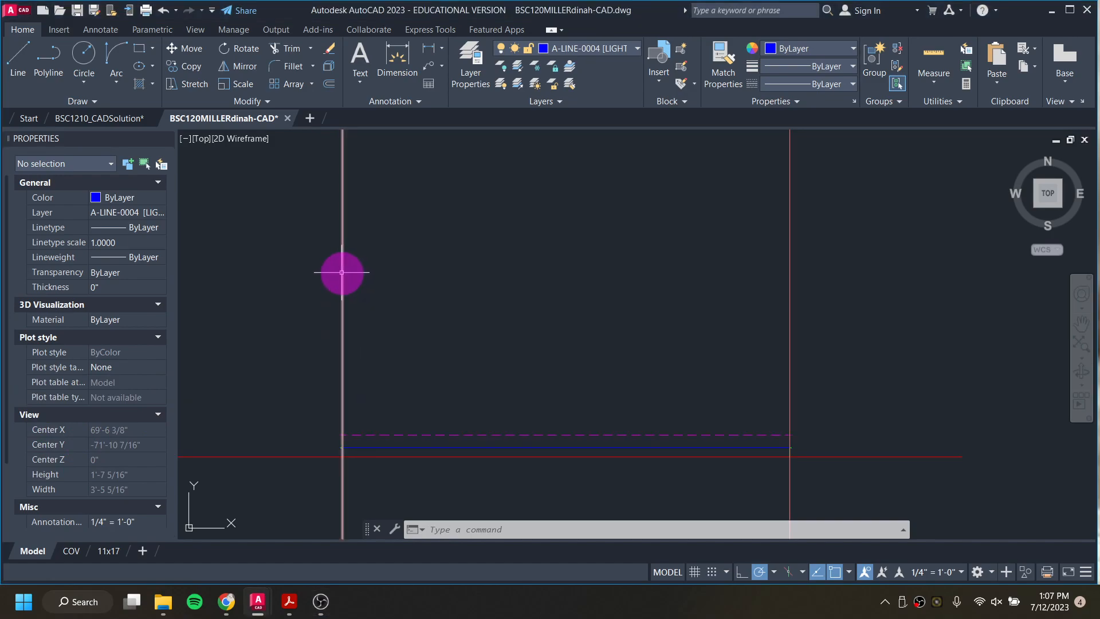
pyautogui.click(111, 121)
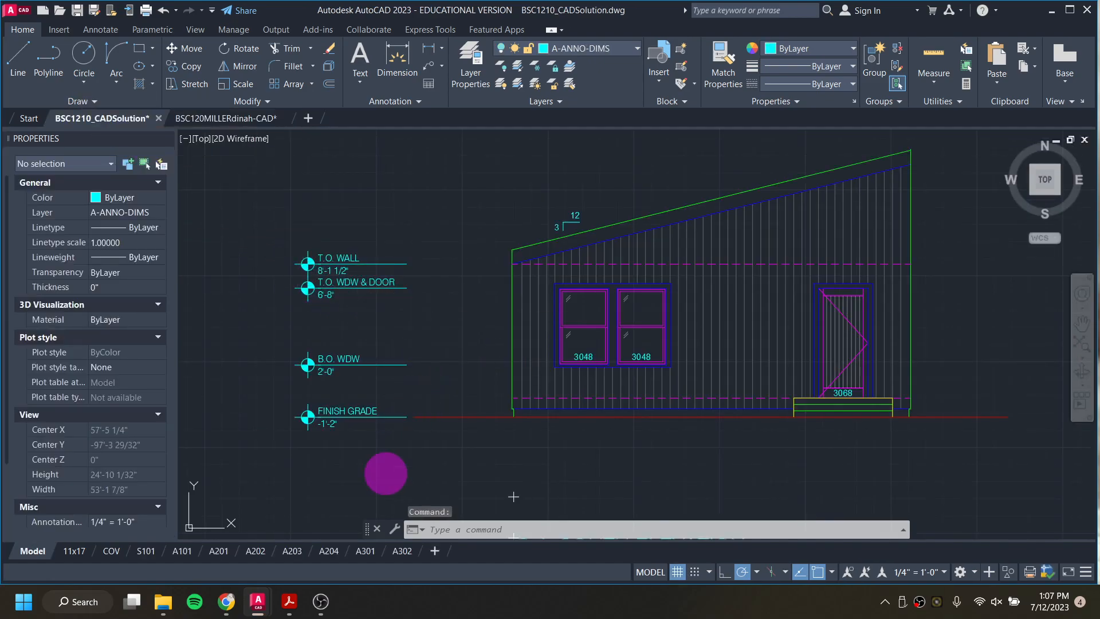
# Step: Check the wall height notes in the shed instructions and the A201 south elevation sheet, and return to the working drawing
pyautogui.moveTo(289, 602)
pyautogui.click(369, 548)
pyautogui.click(785, 320)
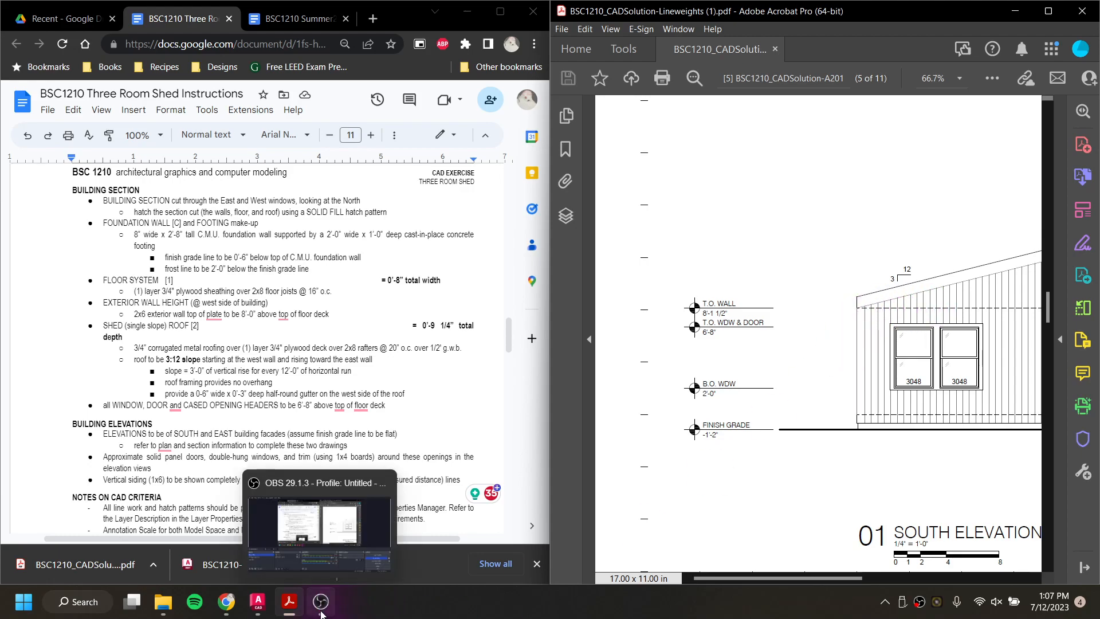
pyautogui.moveTo(266, 606)
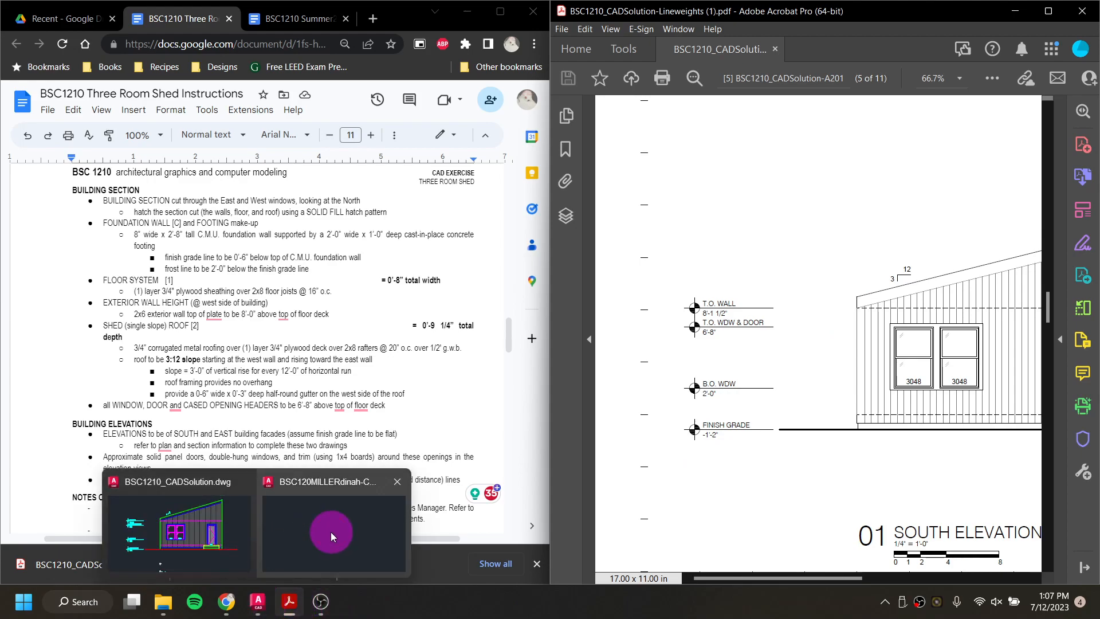
pyautogui.click(331, 531)
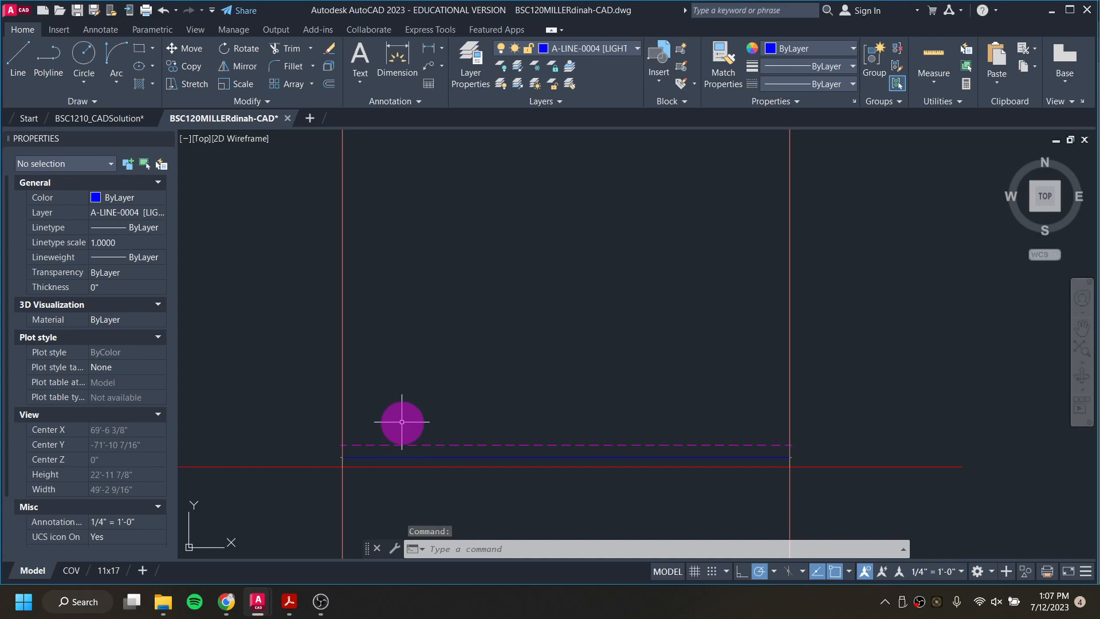
# Step: Offset the dashed floor line upward by 8'1.5" to create the dashed top-of-wall line
pyautogui.write('o')
pyautogui.press('Return')
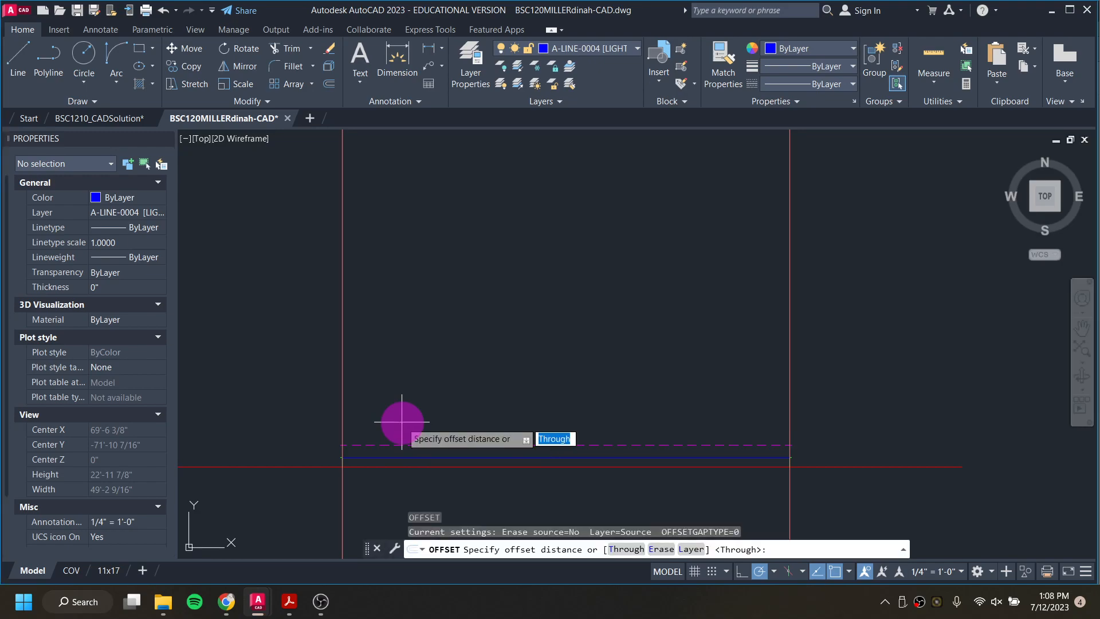
pyautogui.press('Return')
pyautogui.click(413, 444)
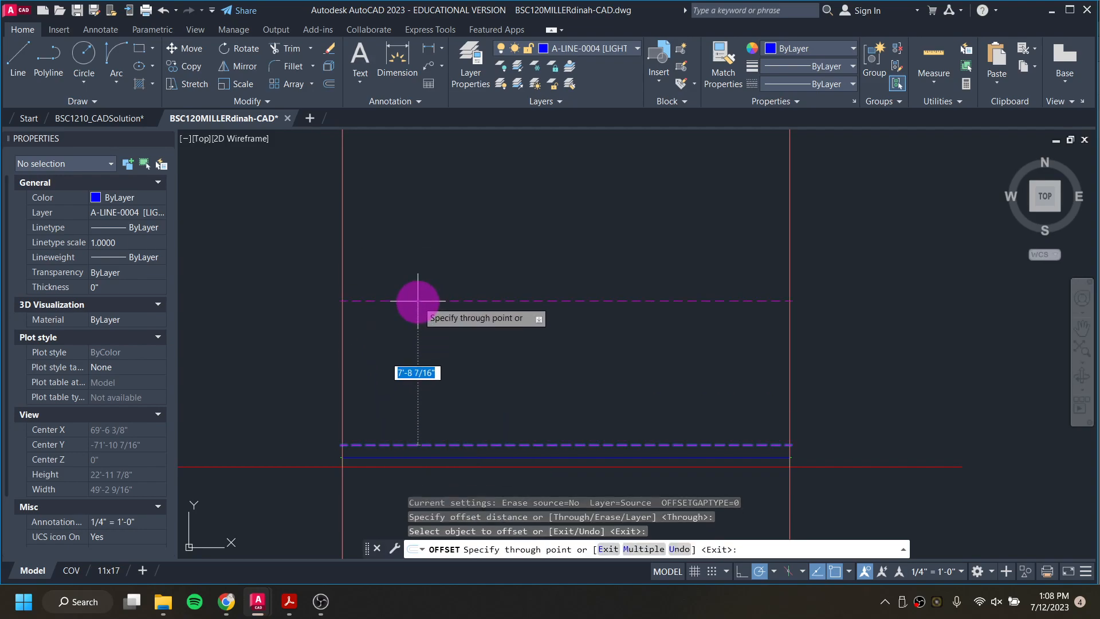
pyautogui.write("8'1.5")
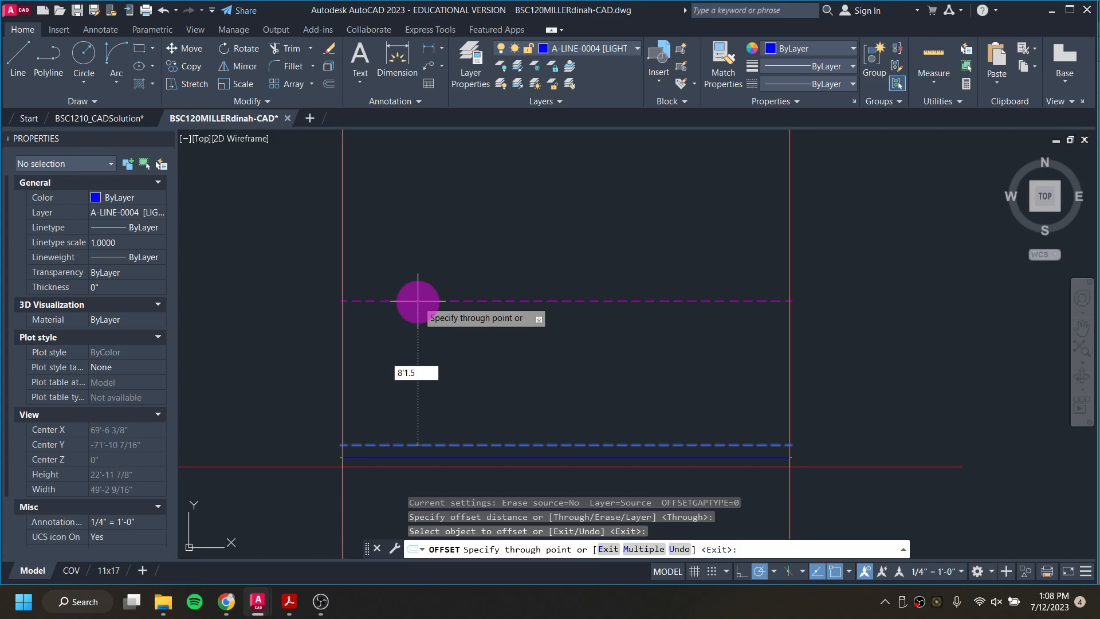
pyautogui.press('Return')
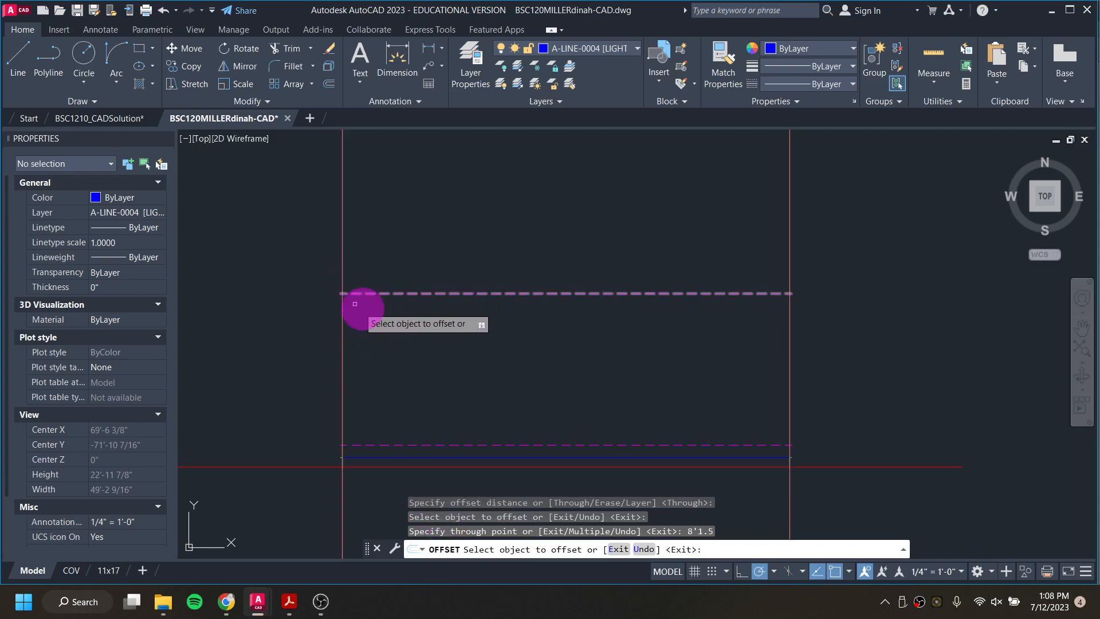
# Step: On layer A-LINE-0003 [MEDIUM], draw the left wall edge vertically from the siding base line's end to the upper dashed line
pyautogui.click(620, 49)
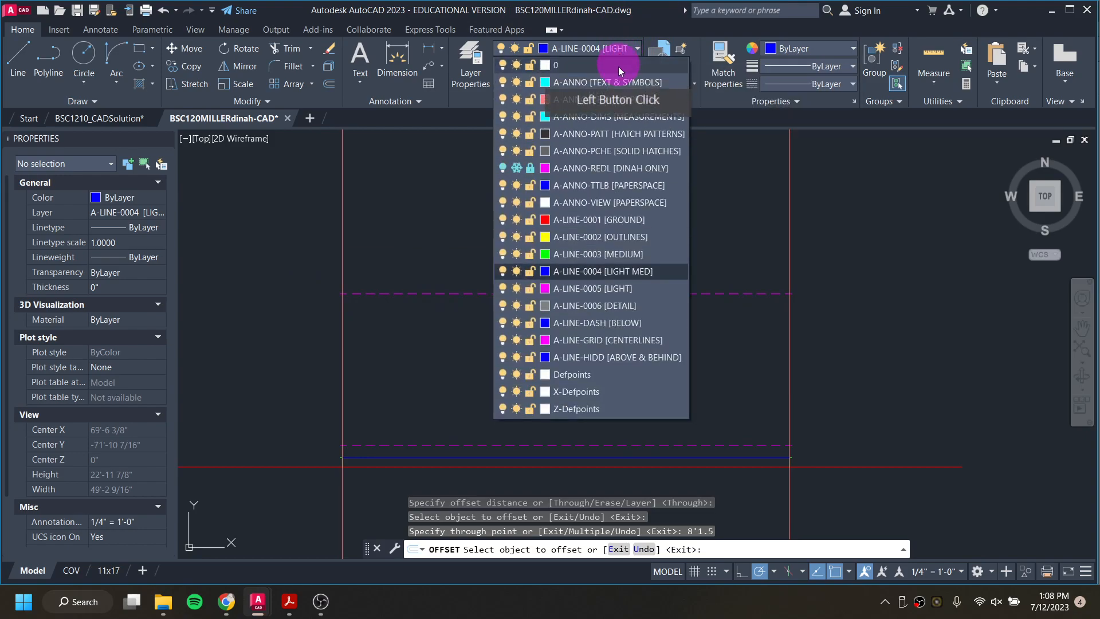
pyautogui.click(600, 254)
pyautogui.scroll(3, 334, 461)
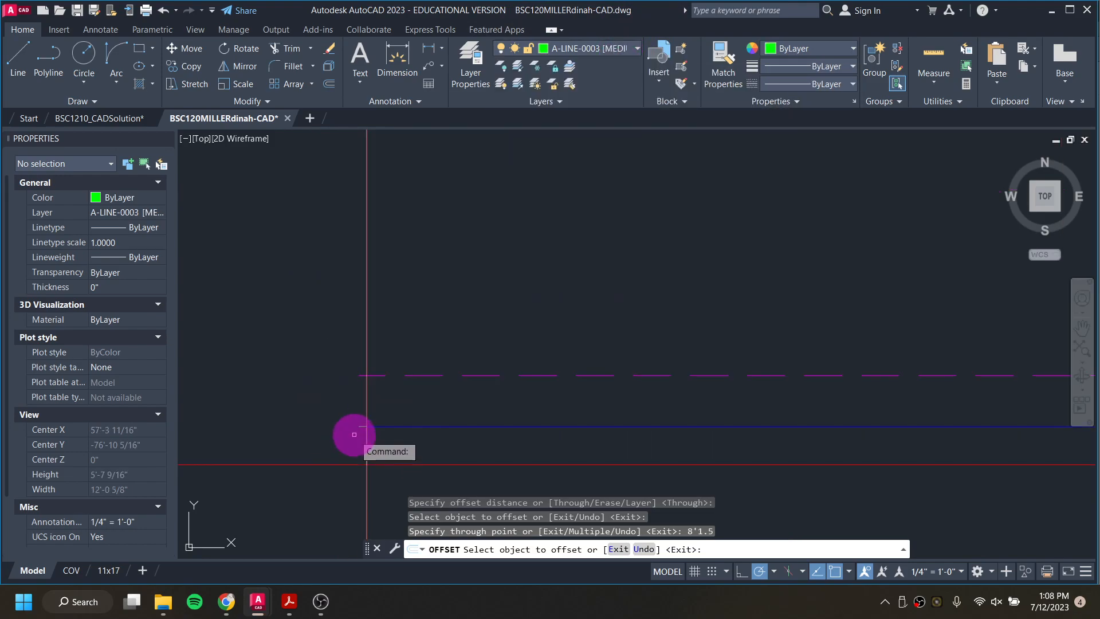
pyautogui.press('Escape')
pyautogui.scroll(-4, 385, 250)
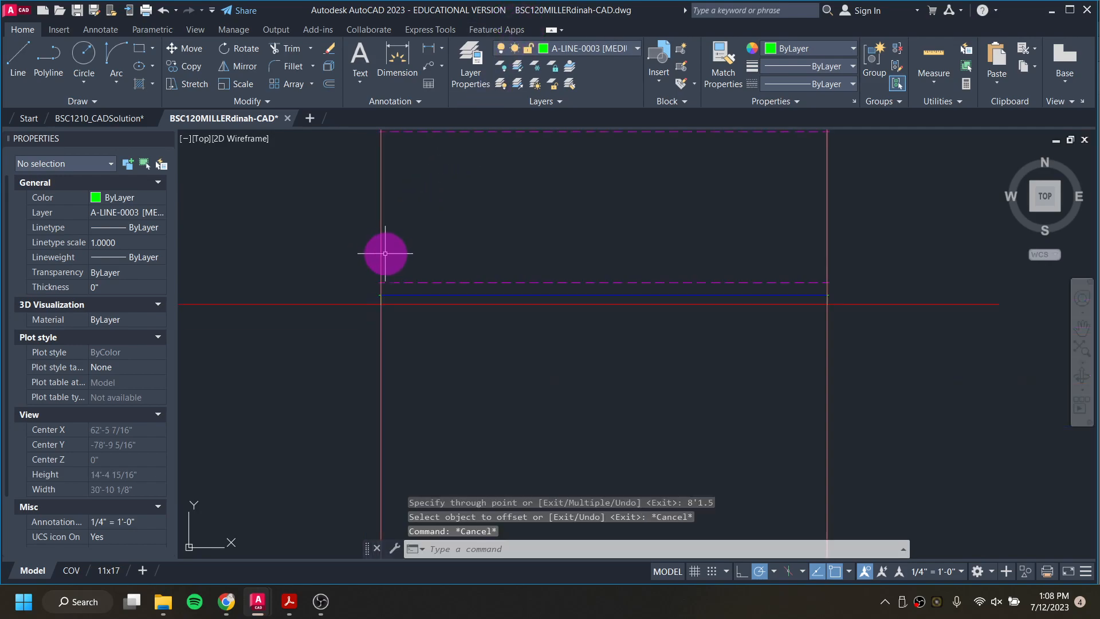
pyautogui.write('l')
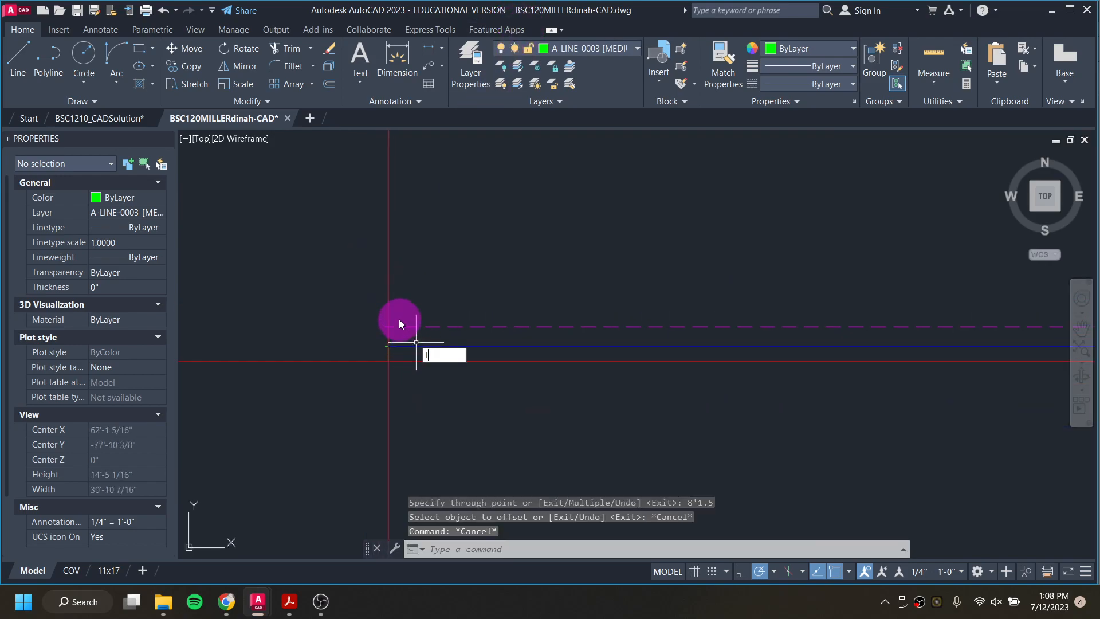
pyautogui.press('Return')
pyautogui.scroll(6, 383, 347)
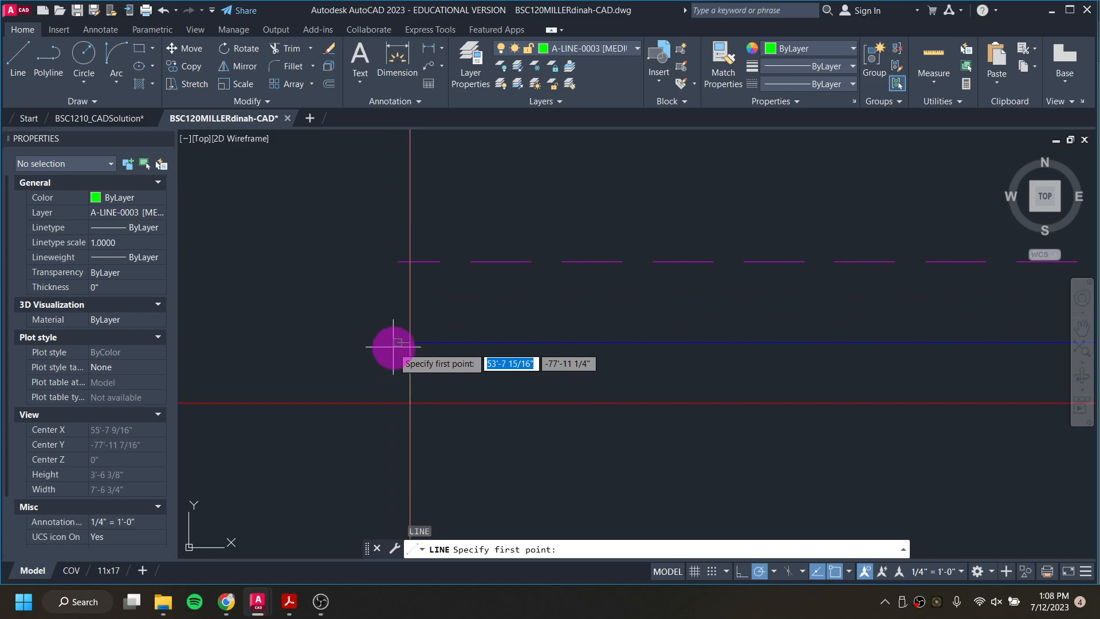
pyautogui.click(399, 266)
pyautogui.moveTo(408, 184); pyautogui.dragTo(401, 460, button='middle')
pyautogui.scroll(4, 392, 286)
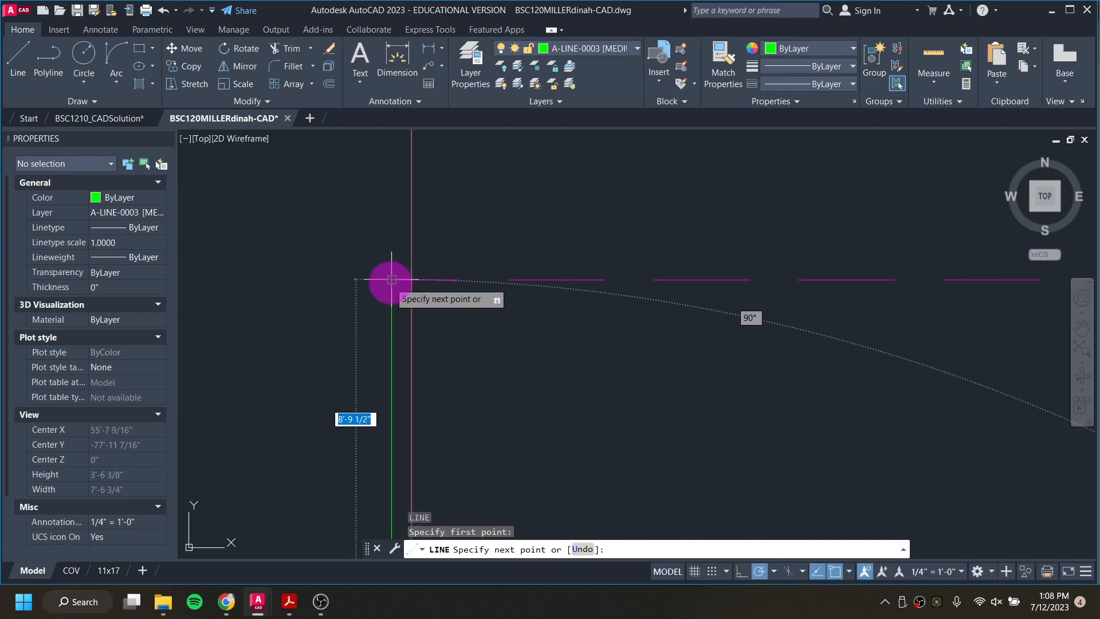
pyautogui.click(392, 280)
pyautogui.scroll(-3, 459, 252)
pyautogui.scroll(-4, 507, 344)
pyautogui.moveTo(533, 402); pyautogui.dragTo(439, 103, button='middle')
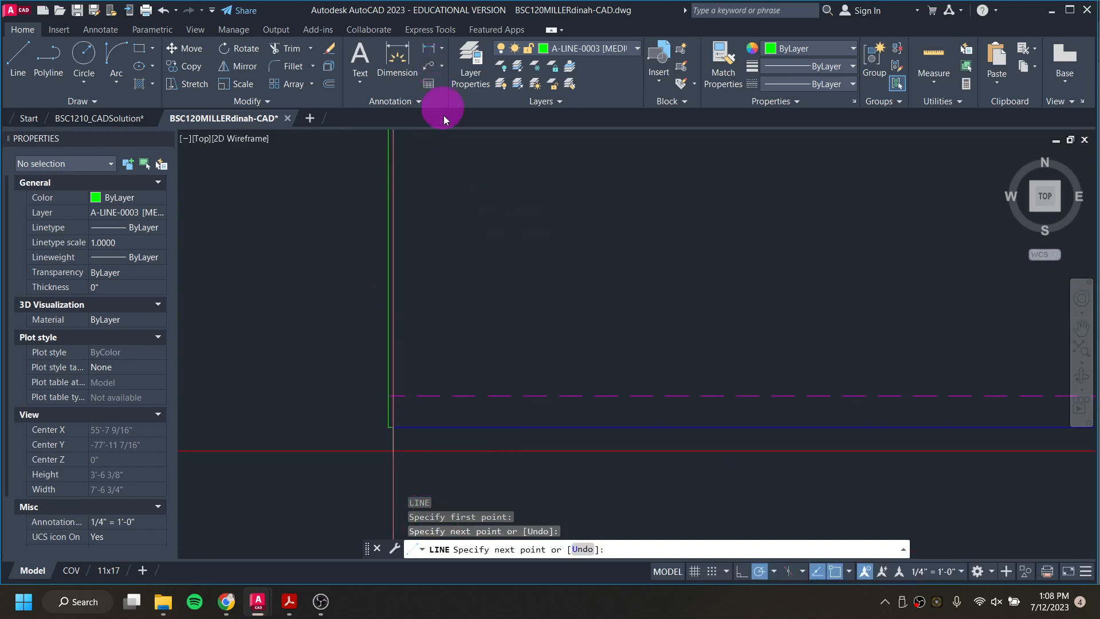
pyautogui.press('Escape')
# Step: Draw the right wall edge vertically from the siding base line's right end to the upper dashed line
pyautogui.scroll(-4, 623, 308)
pyautogui.moveTo(669, 309); pyautogui.dragTo(463, 342, button='middle')
pyautogui.scroll(3, 745, 315)
pyautogui.write('l')
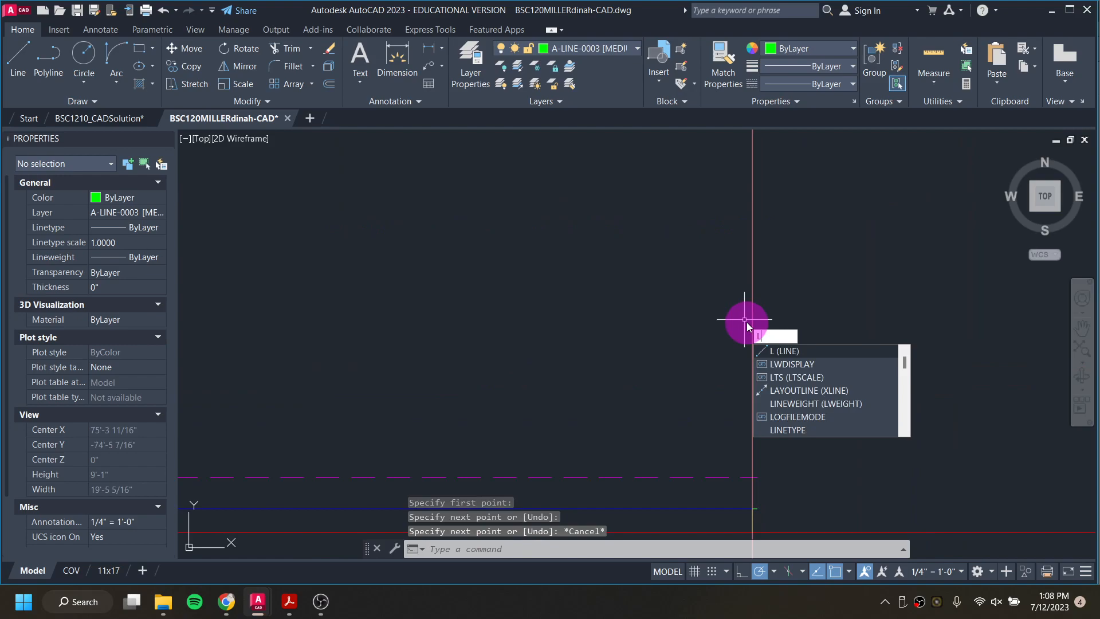
pyautogui.press('Return')
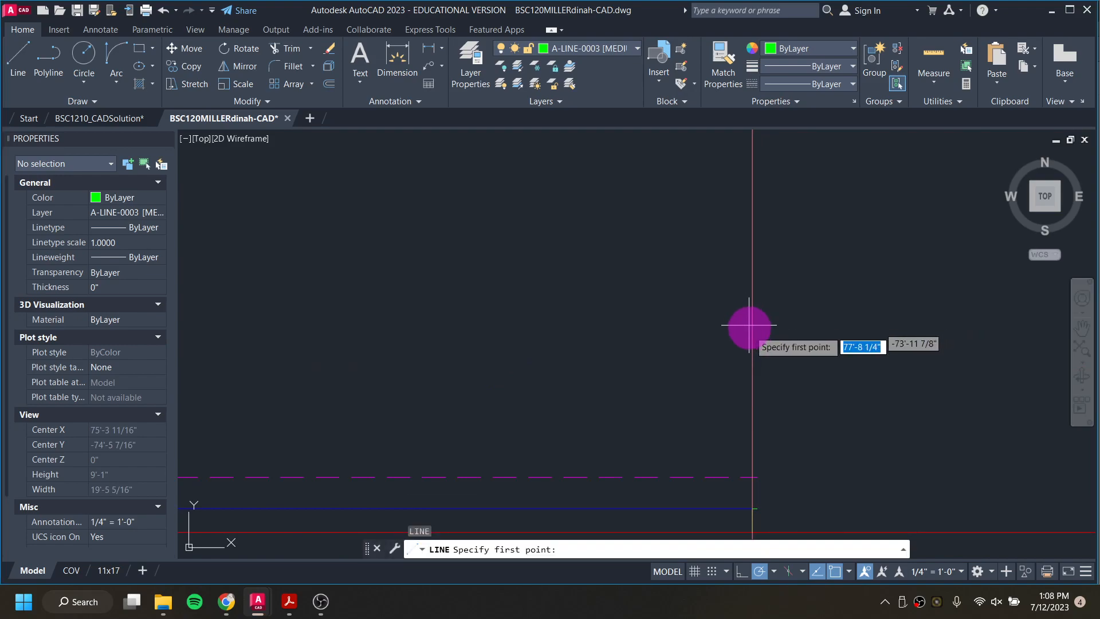
pyautogui.click(757, 508)
pyautogui.moveTo(762, 283); pyautogui.dragTo(746, 552, button='middle')
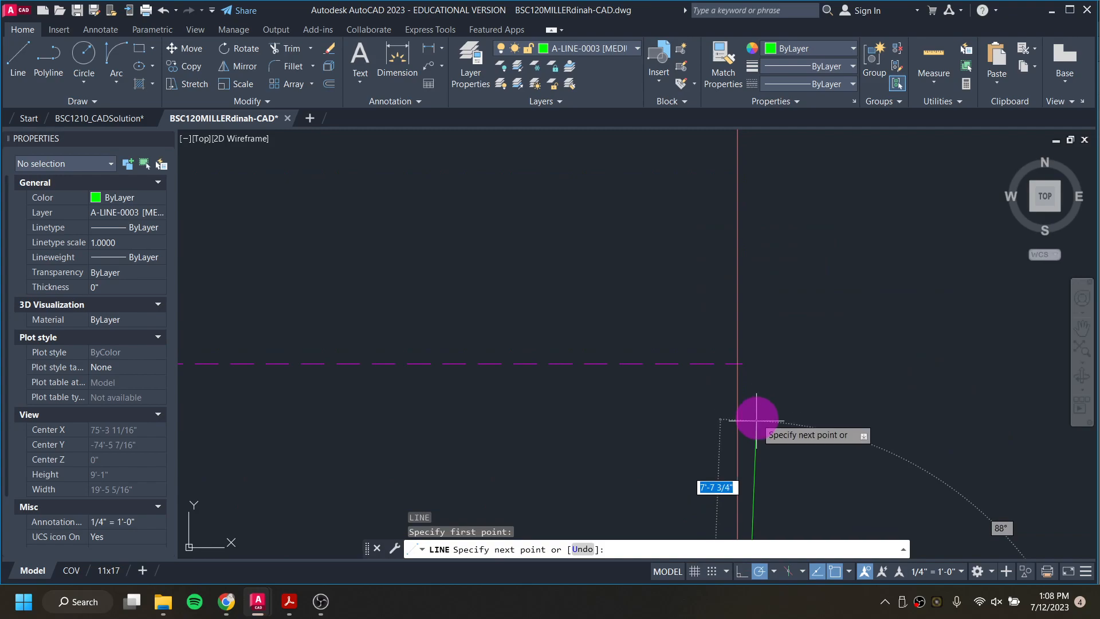
pyautogui.click(742, 362)
pyautogui.scroll(-3, 736, 317)
pyautogui.scroll(-5, 736, 315)
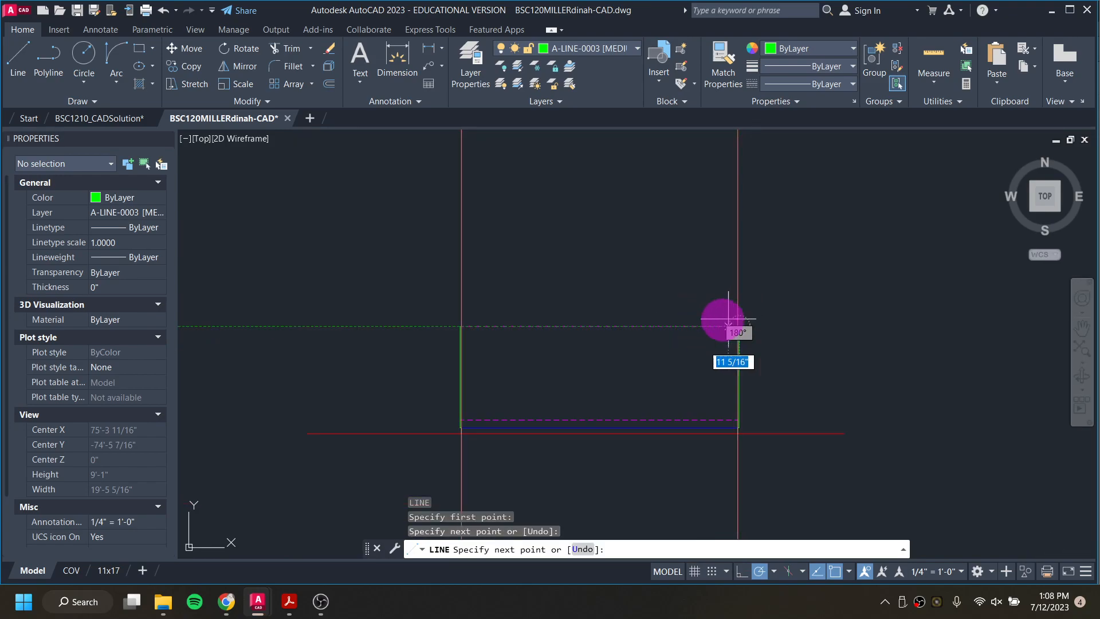
pyautogui.press('Escape')
pyautogui.press('Escape')
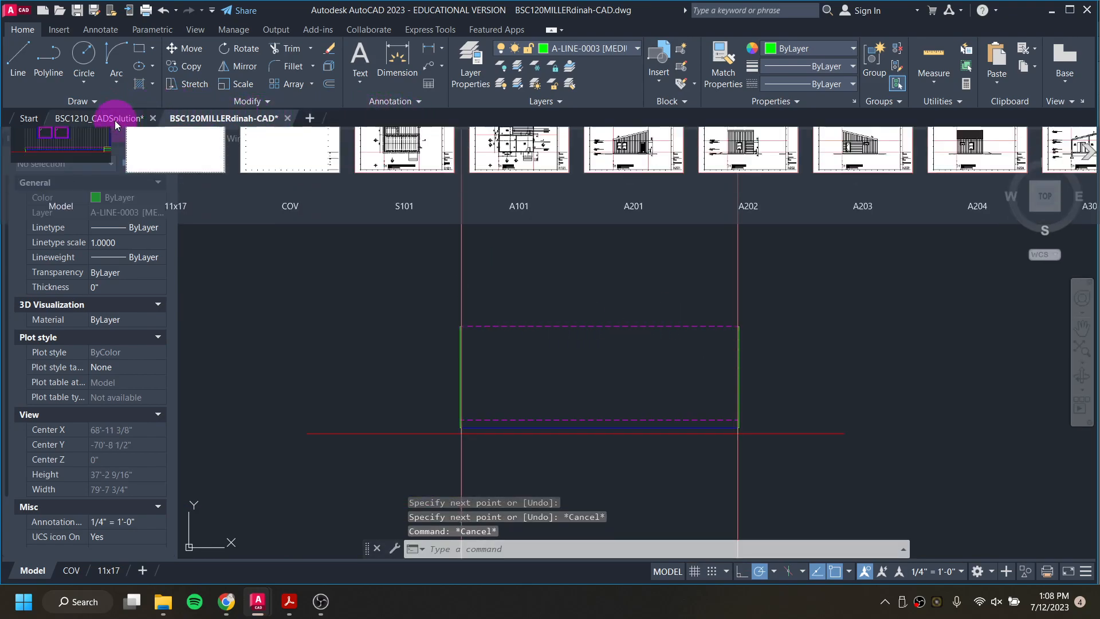
# Step: Examine the wall edge and sloped roof in the BSC1210_CADSolution south elevation, and return to the working drawing
pyautogui.click(114, 119)
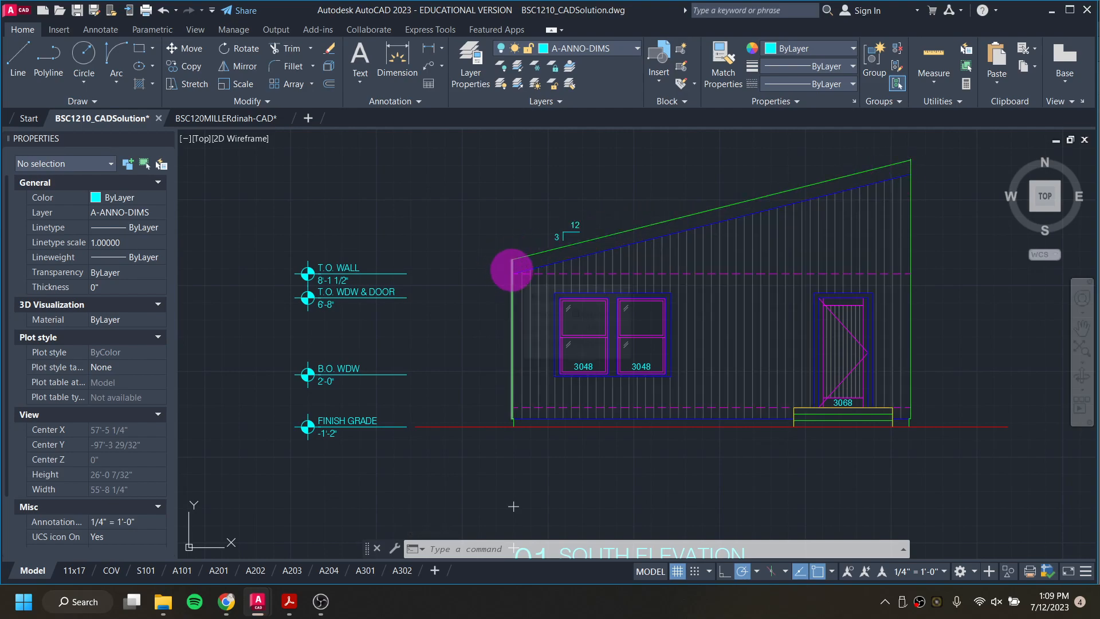
pyautogui.moveTo(511, 269)
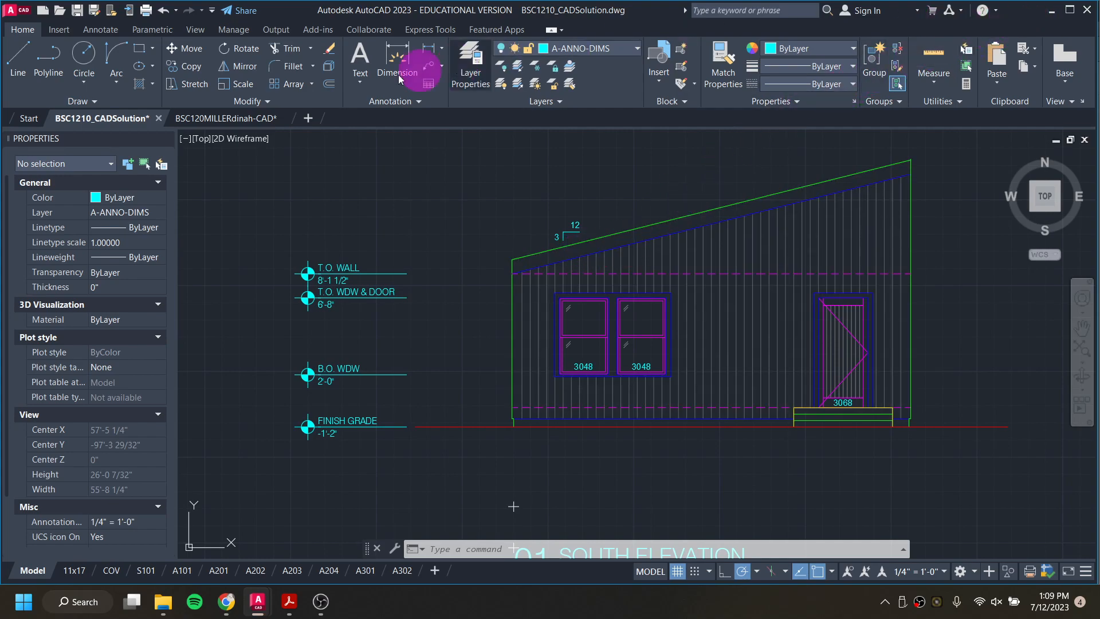
pyautogui.click(222, 118)
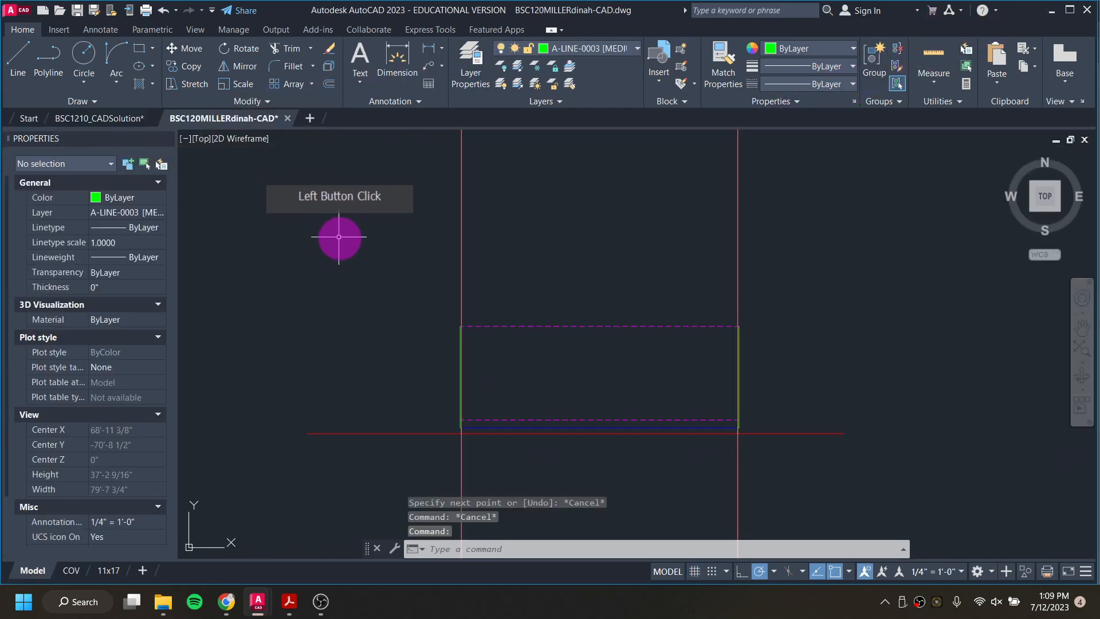
# Step: Start a stepped roof-slope guide at the top of the left wall edge with a 3' rise and a 12' horizontal run
pyautogui.scroll(2, 378, 273)
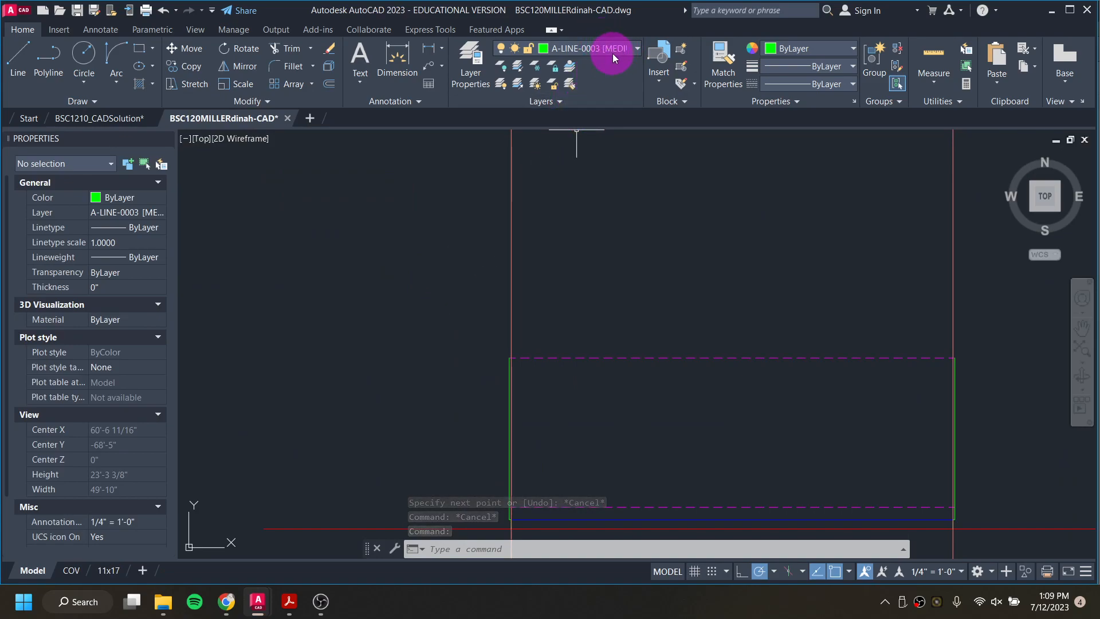
pyautogui.write('l')
pyautogui.press('Return')
pyautogui.scroll(4, 487, 348)
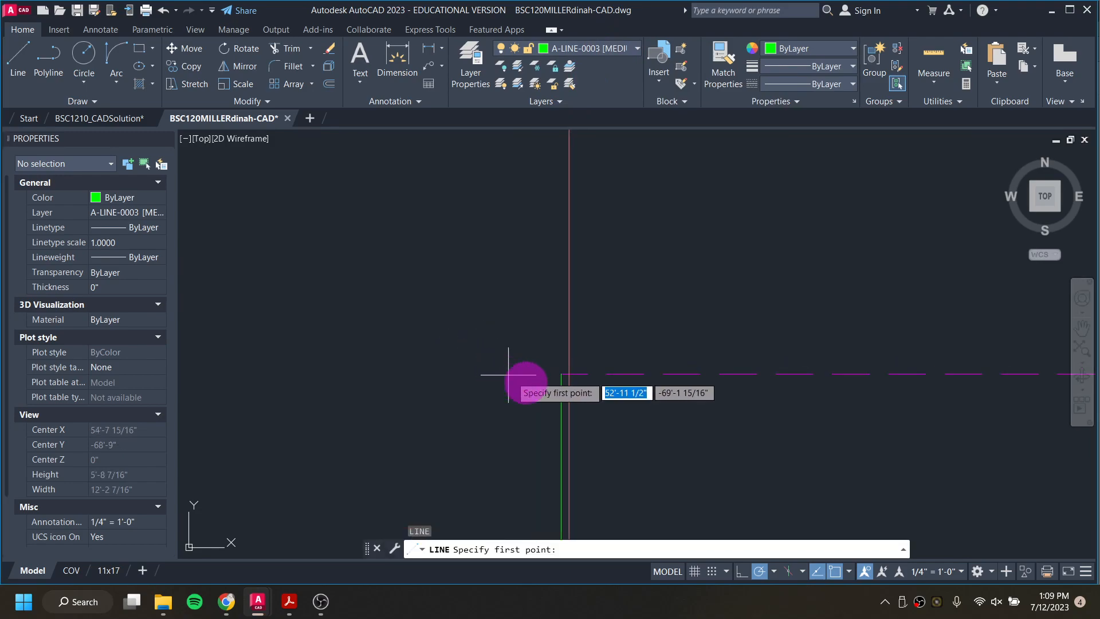
pyautogui.click(561, 374)
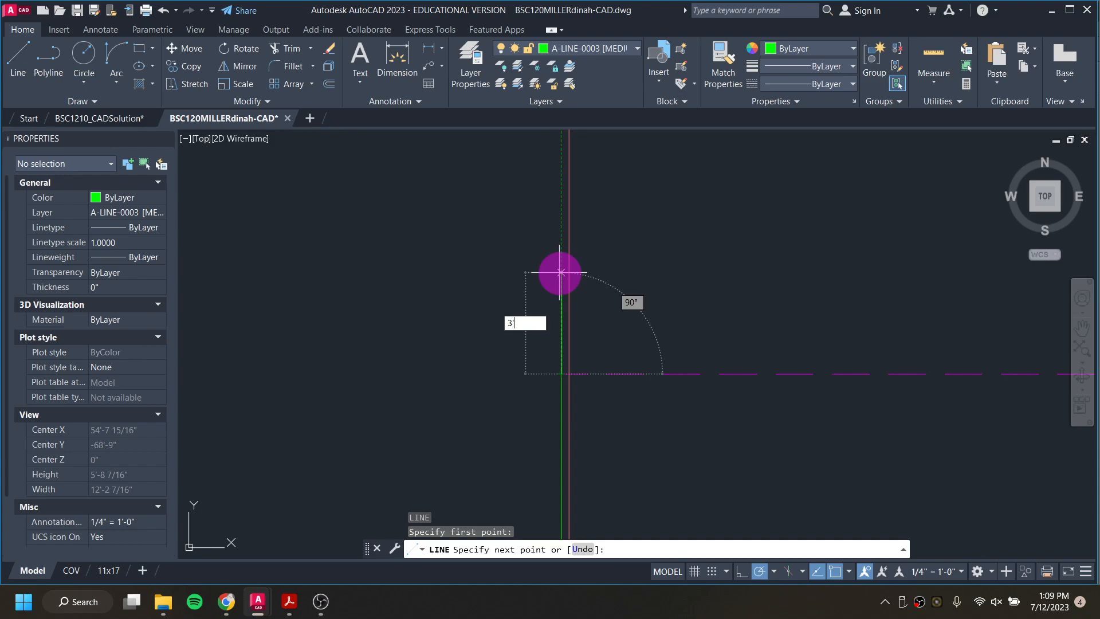
pyautogui.write("3'")
pyautogui.press('Return')
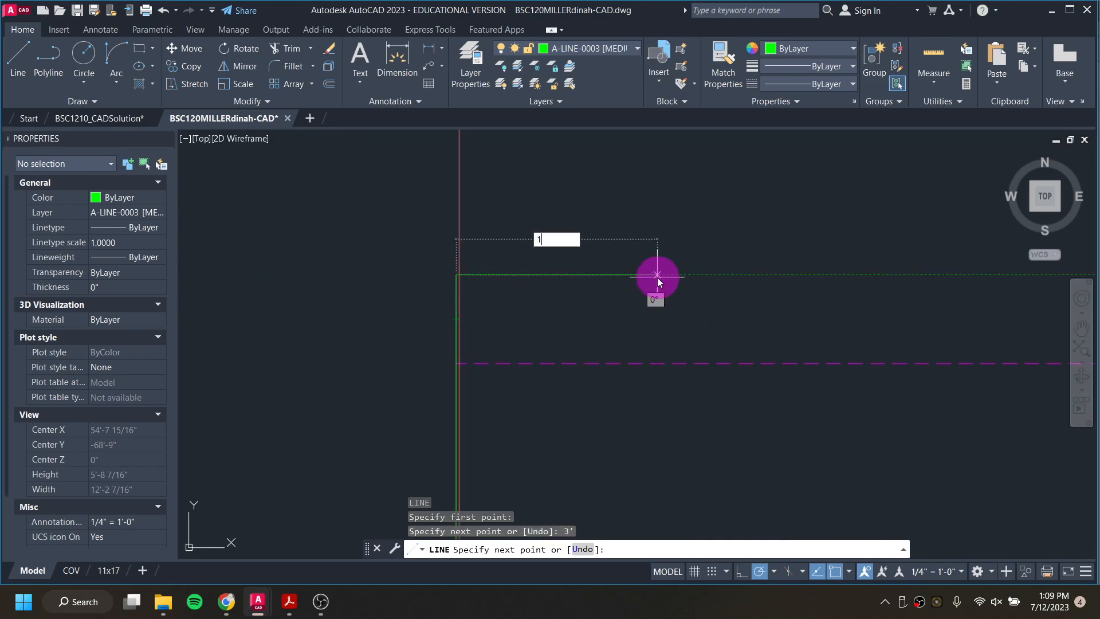
pyautogui.write("12'")
pyautogui.press('Return')
# Step: Continue the roof-slope guide with a second 3' rise and 12' run to the right
pyautogui.scroll(-2, 658, 276)
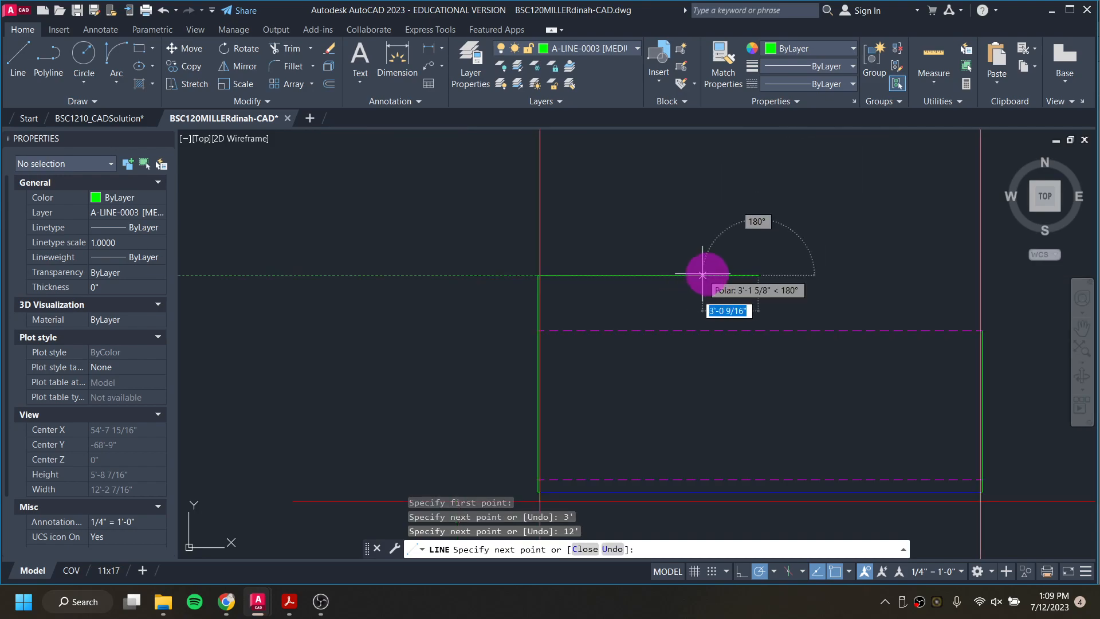
pyautogui.write("3'")
pyautogui.press('Return')
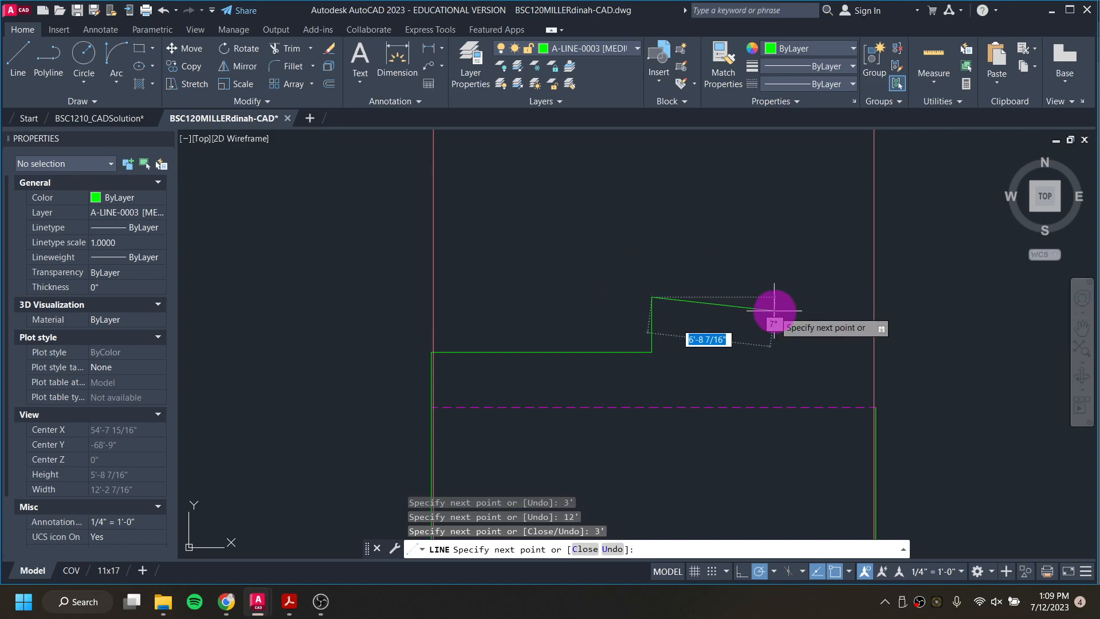
pyautogui.write("12'")
pyautogui.press('Return')
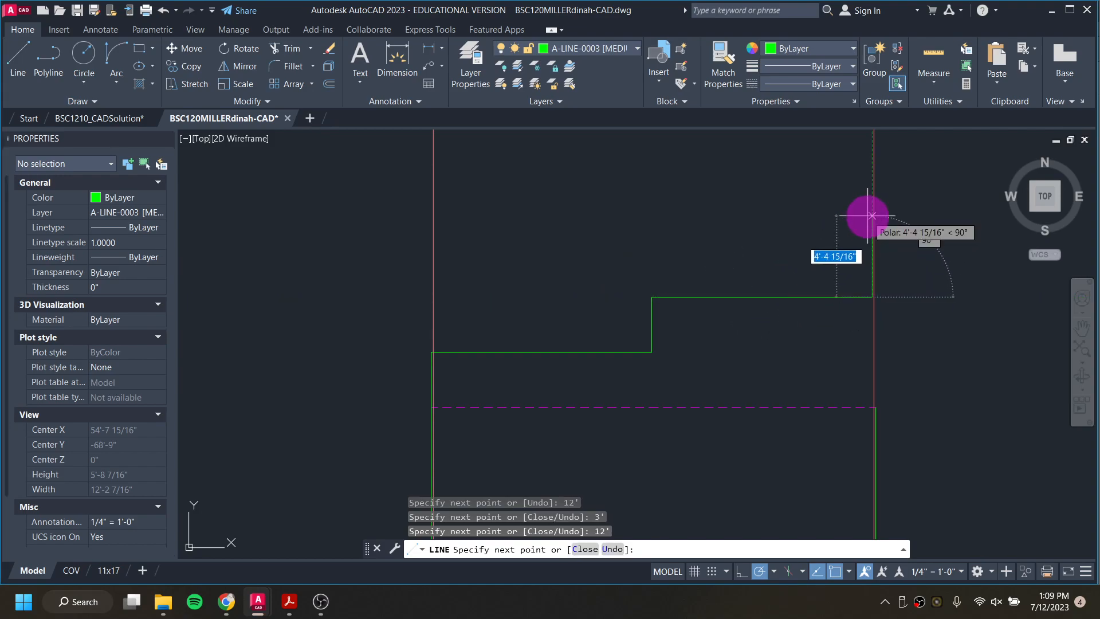
# Step: Extend the roof-slope guide past the right wall with a third 3' rise and 12' run
pyautogui.scroll(4, 864, 294)
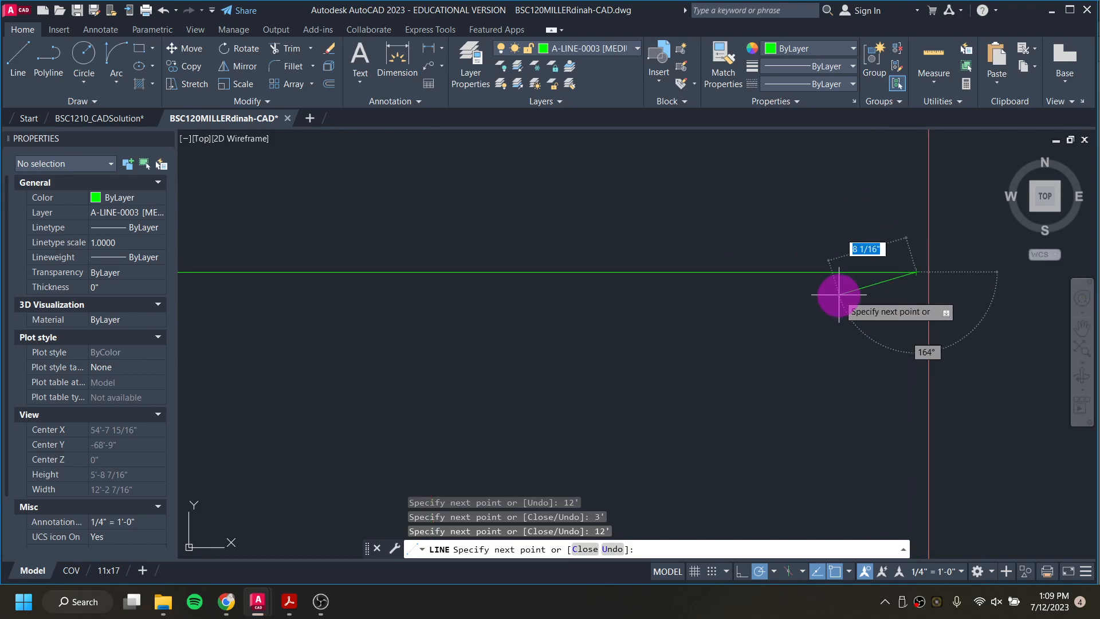
pyautogui.scroll(-3, 839, 292)
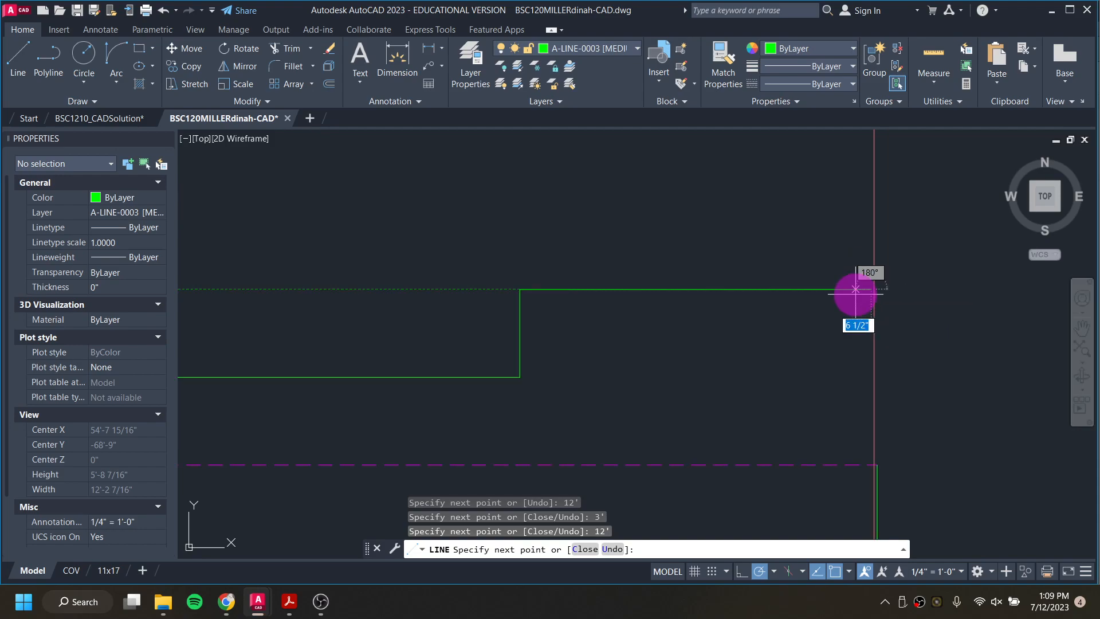
pyautogui.moveTo(803, 307)
pyautogui.mouseDown(button='middle')
pyautogui.moveTo(906, 280)
pyautogui.moveTo(827, 306)
pyautogui.mouseUp(button='middle')
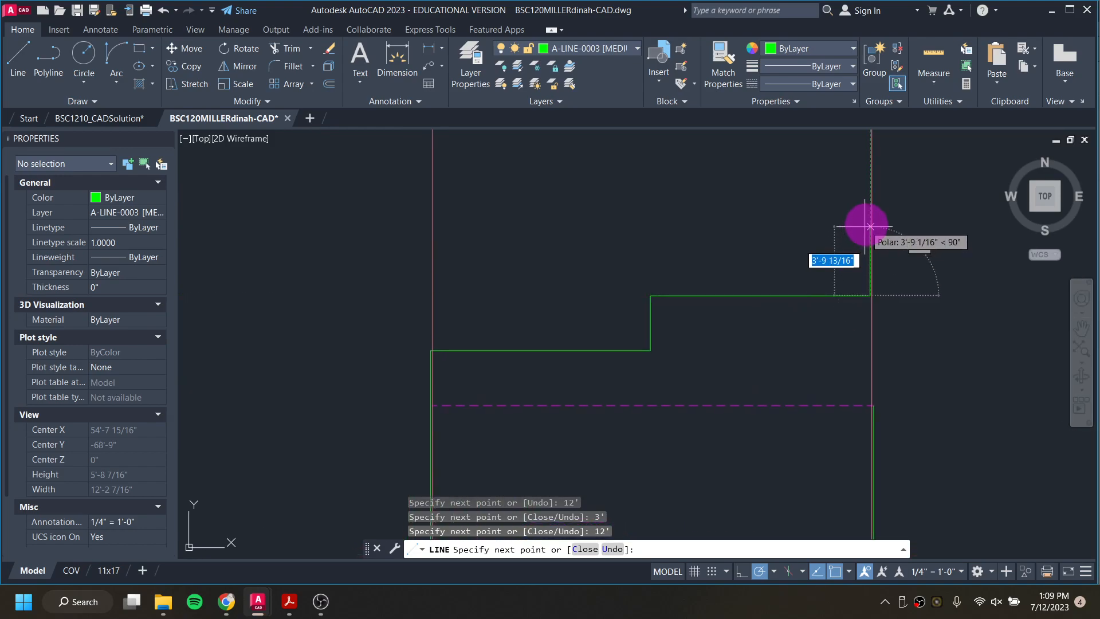
pyautogui.write("'")
pyautogui.press('Return')
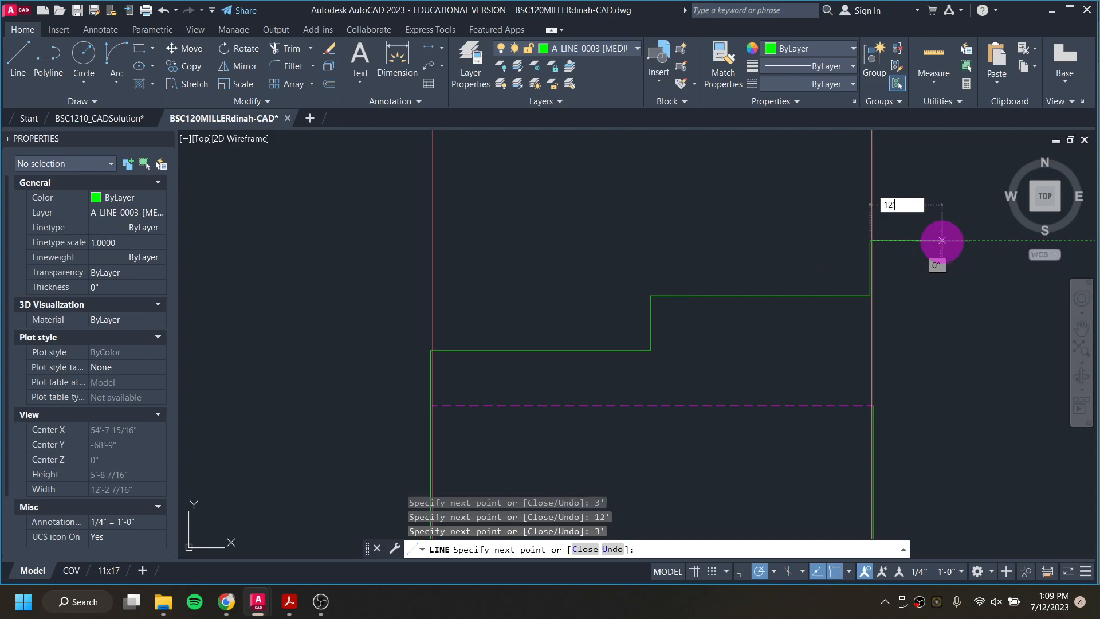
pyautogui.write("12'")
pyautogui.press('Return')
# Step: Draw the sloped roof line from the end of the stepped guide back to the top of the left wall edge
pyautogui.scroll(4, 444, 401)
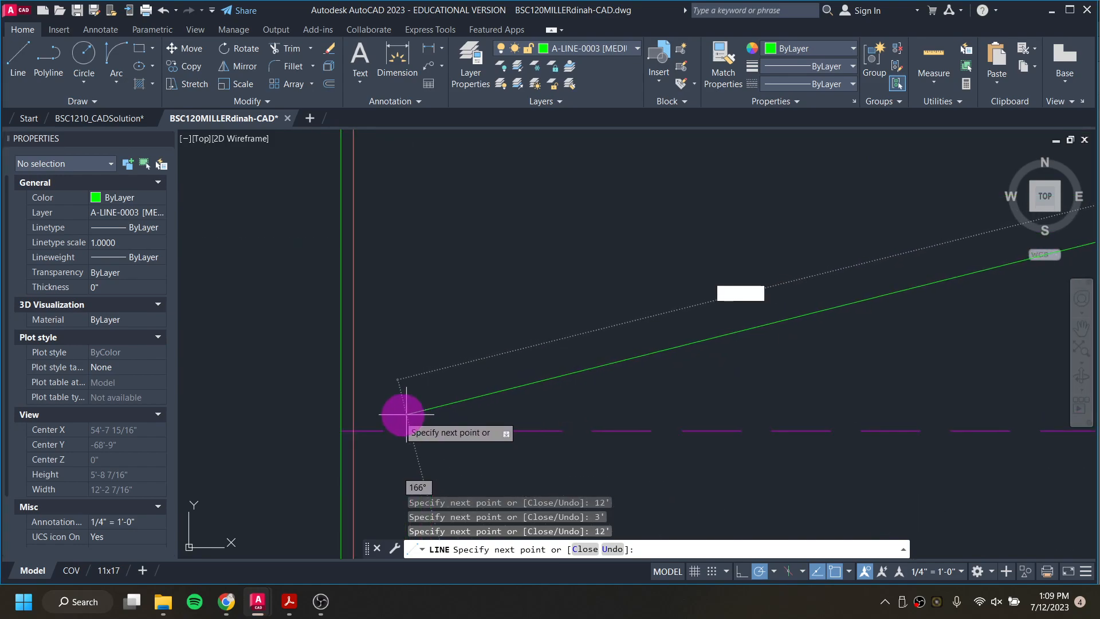
pyautogui.click(342, 431)
pyautogui.scroll(-6, 469, 395)
pyautogui.moveTo(658, 376); pyautogui.dragTo(428, 381, button='middle')
pyautogui.scroll(-2, 484, 374)
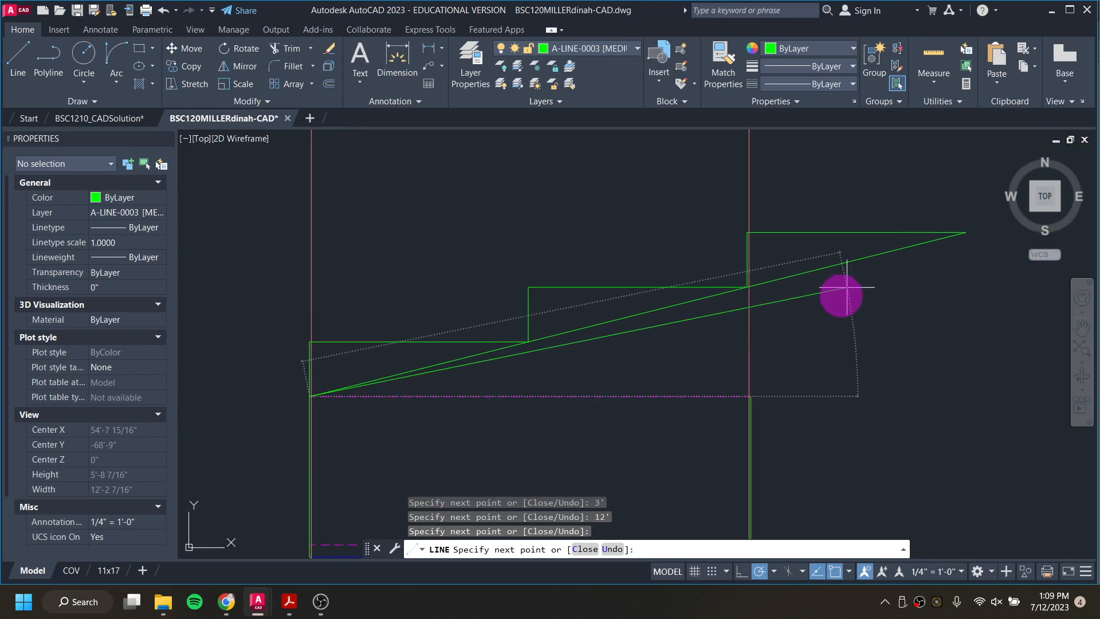
# Step: Undo the stepped roof-slope guide and its sloped roof line
pyautogui.press('Escape')
pyautogui.scroll(5, 846, 291)
pyautogui.scroll(-4, 714, 266)
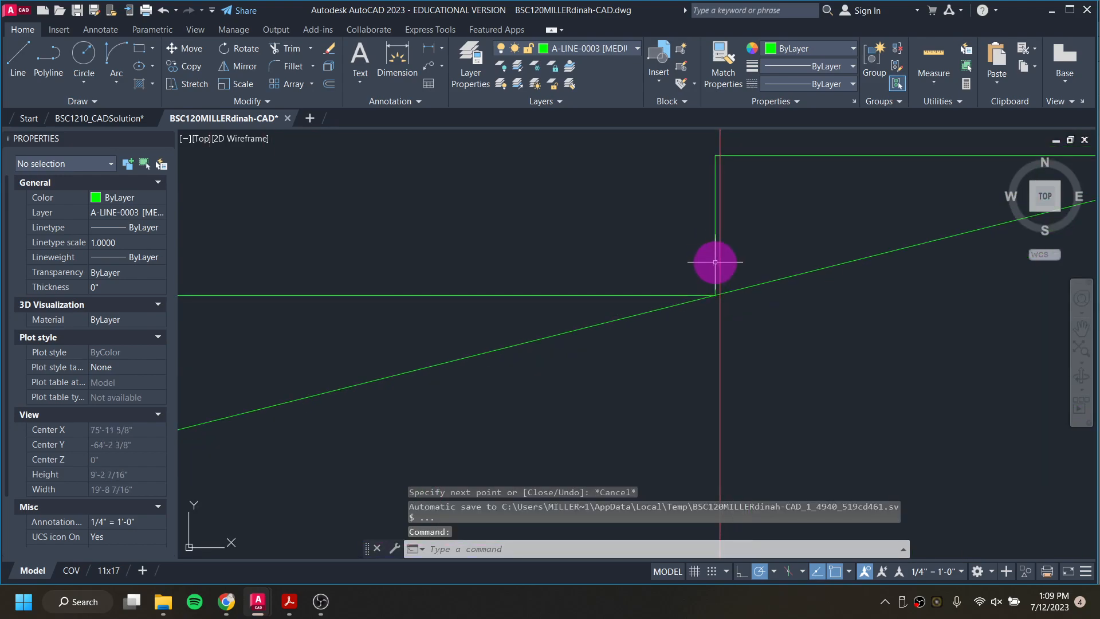
pyautogui.scroll(-5, 714, 266)
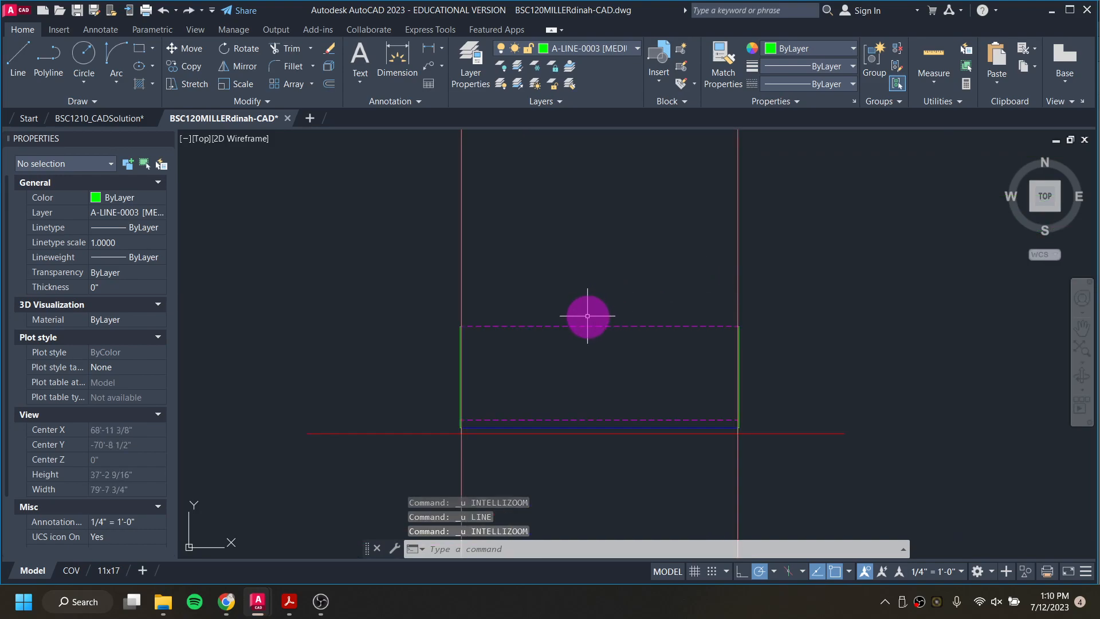
pyautogui.hotkey('ctrl', 'y')
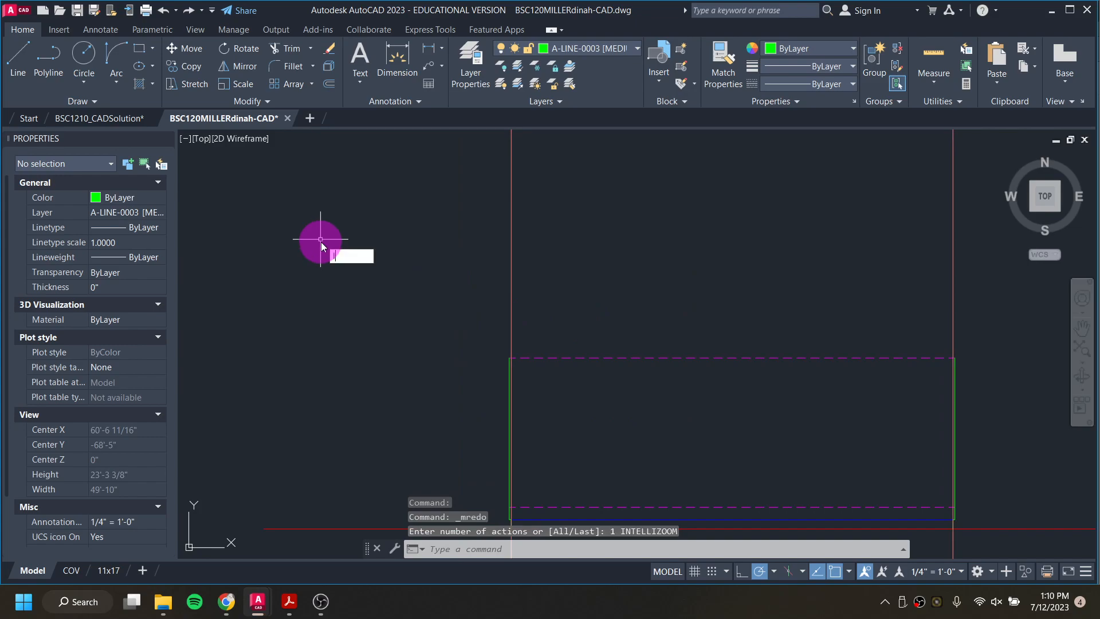
# Step: Draw a 3' vertical rise from the top of the left wall edge, followed by a 12' horizontal run to the right
pyautogui.write('l')
pyautogui.press('Return')
pyautogui.scroll(8, 508, 353)
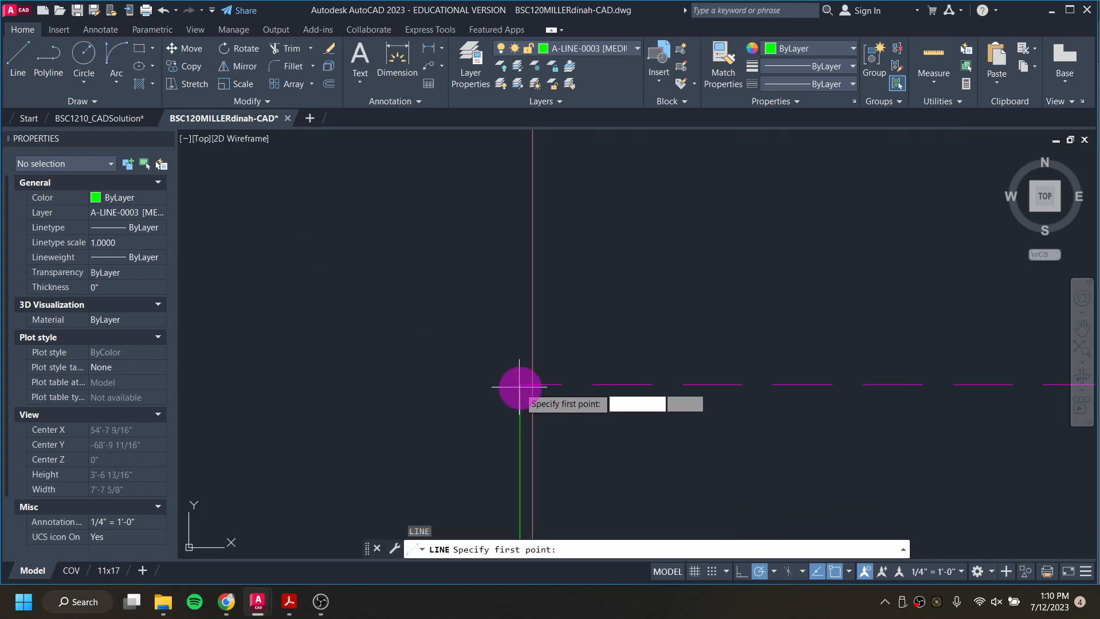
pyautogui.click(520, 383)
pyautogui.moveTo(516, 236); pyautogui.dragTo(509, 321, button='middle')
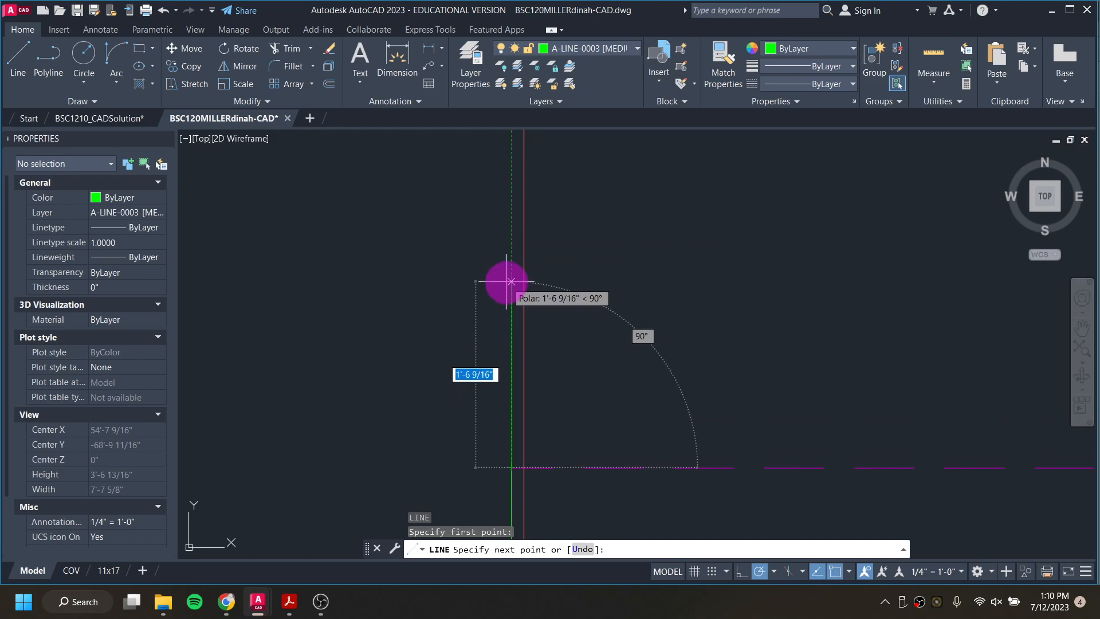
pyautogui.write("3'")
pyautogui.press('Return')
pyautogui.scroll(-5, 528, 283)
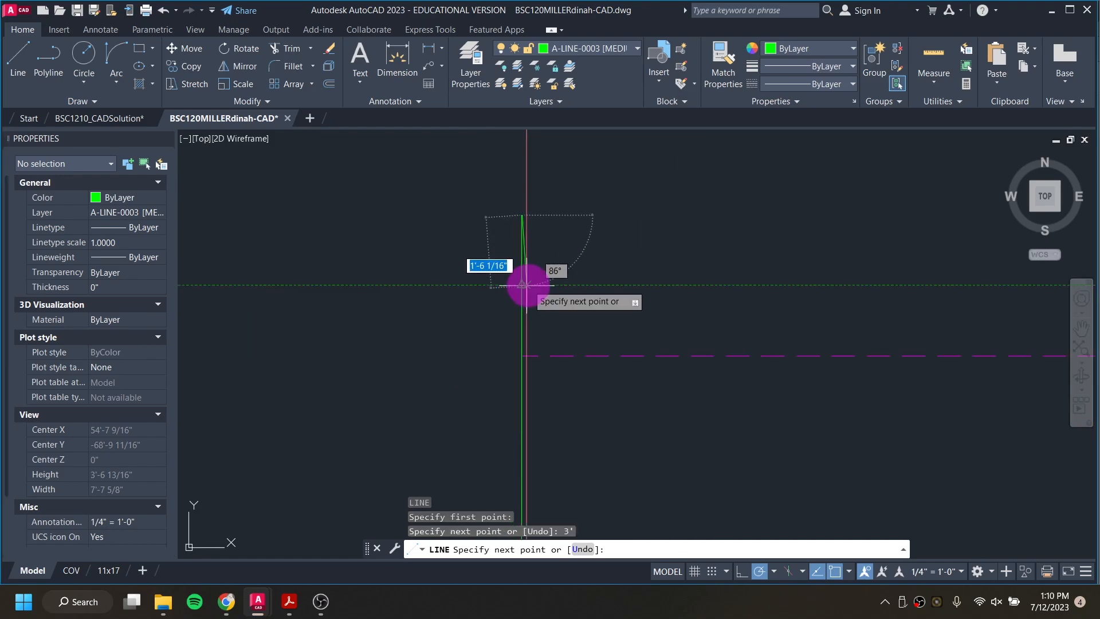
pyautogui.write('12')
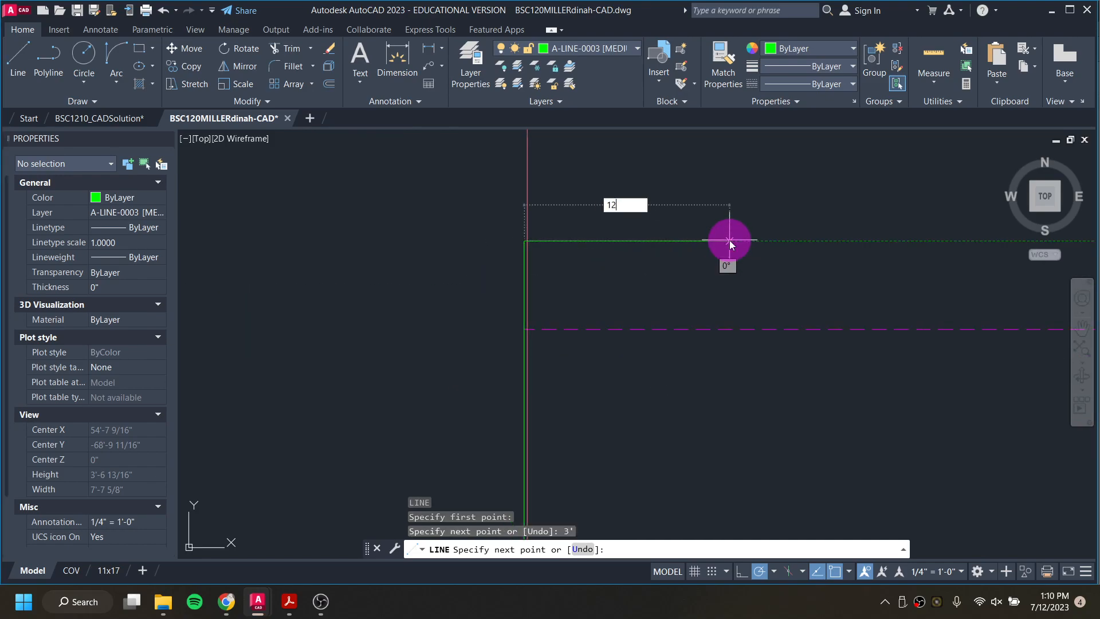
pyautogui.write("'")
pyautogui.press('Return')
# Step: Close the single slope triangle with a line from the end of the 12' run back to the top of the left wall edge
pyautogui.scroll(4, 538, 323)
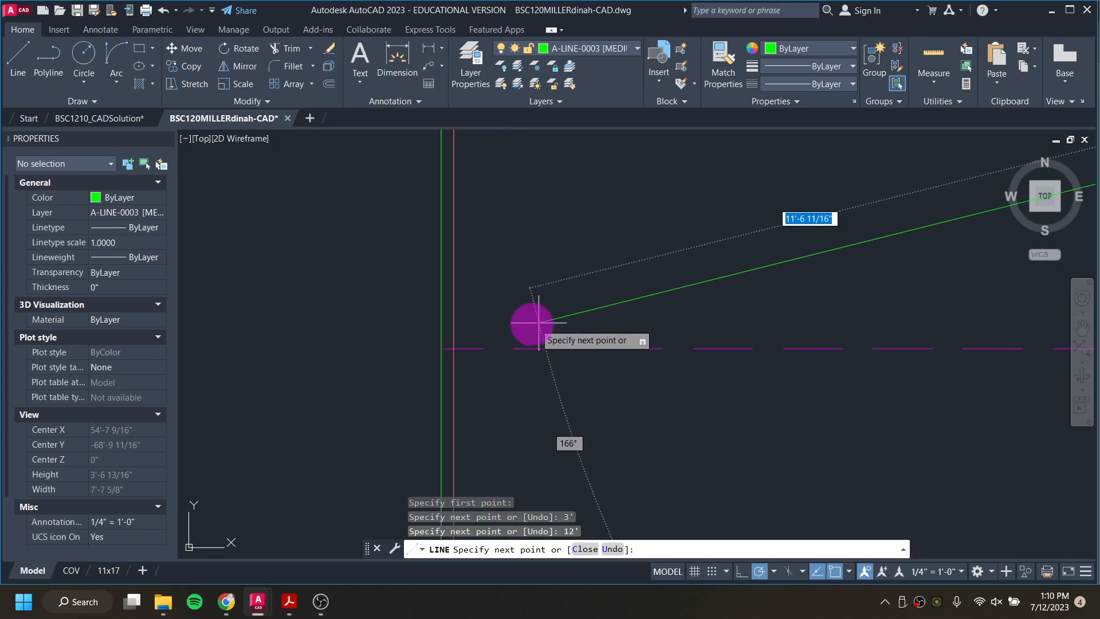
pyautogui.click(442, 348)
pyautogui.scroll(-7, 442, 347)
pyautogui.press('Escape')
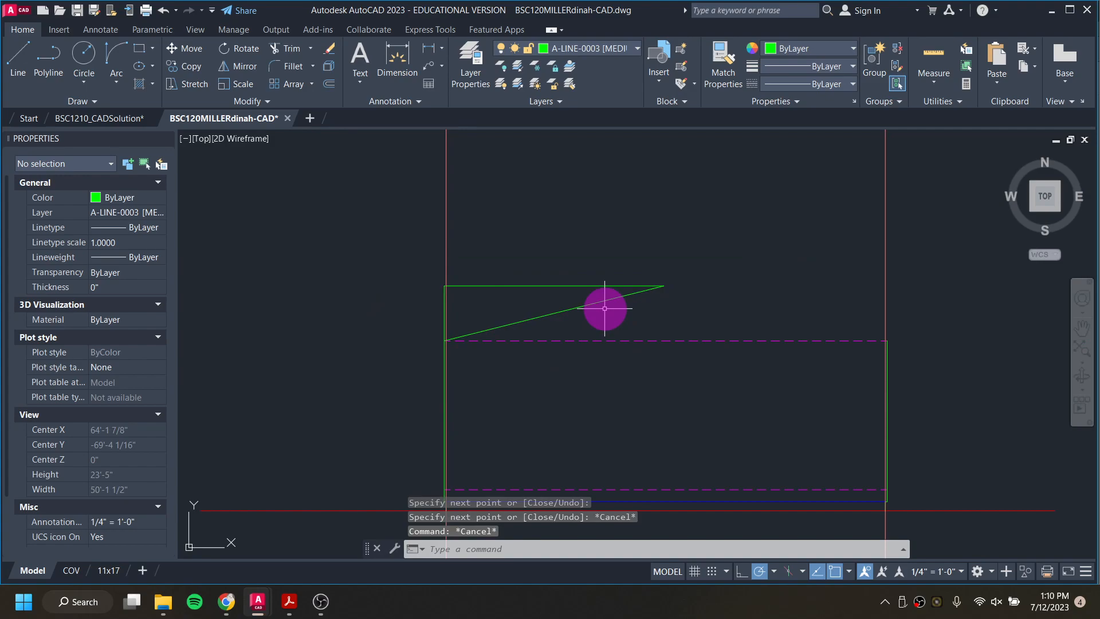
# Step: Extend the sloped line of the triangle to the vertical reference line at the right wall
pyautogui.write('EX')
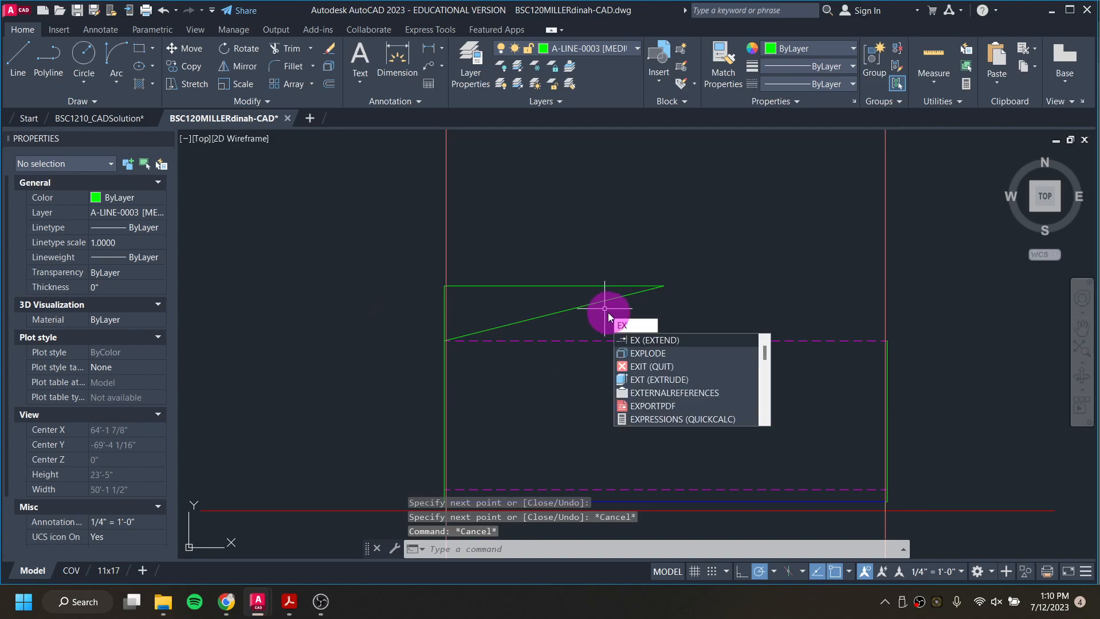
pyautogui.press('Return')
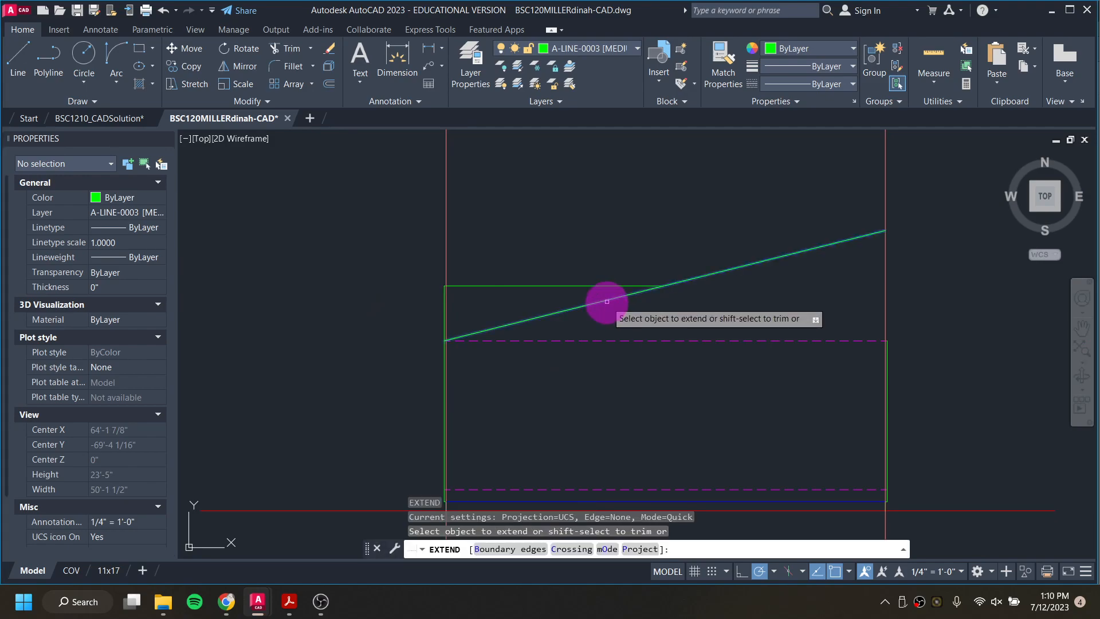
pyautogui.click(609, 304)
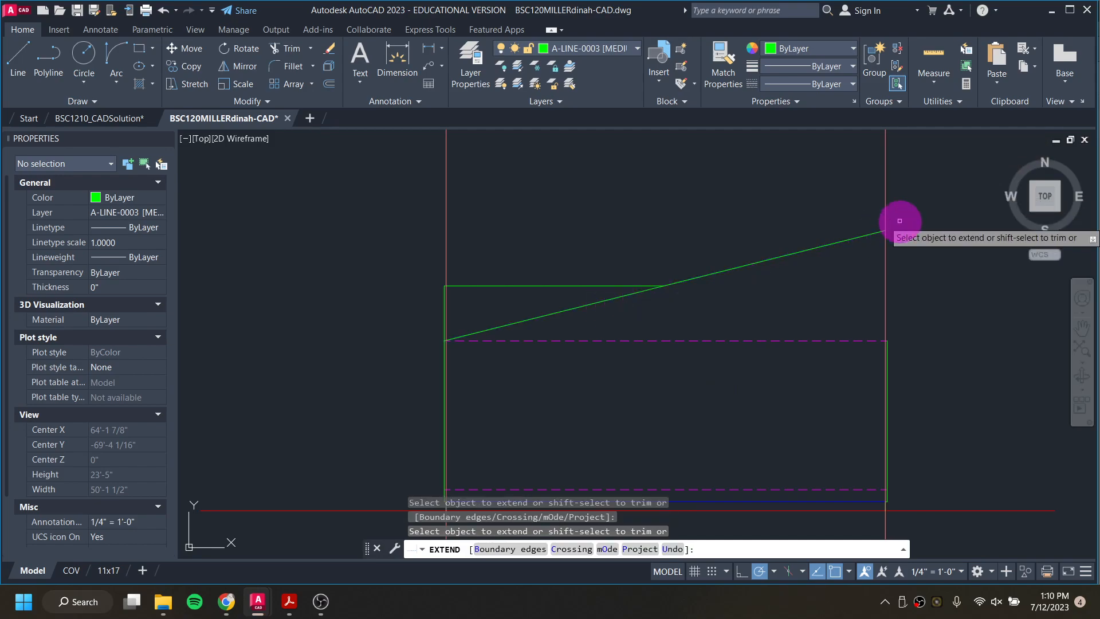
pyautogui.press('Escape')
# Step: Stretch the top end of the right wall edge straight up past the roof slope, making the edge about 17' long
pyautogui.scroll(3, 892, 345)
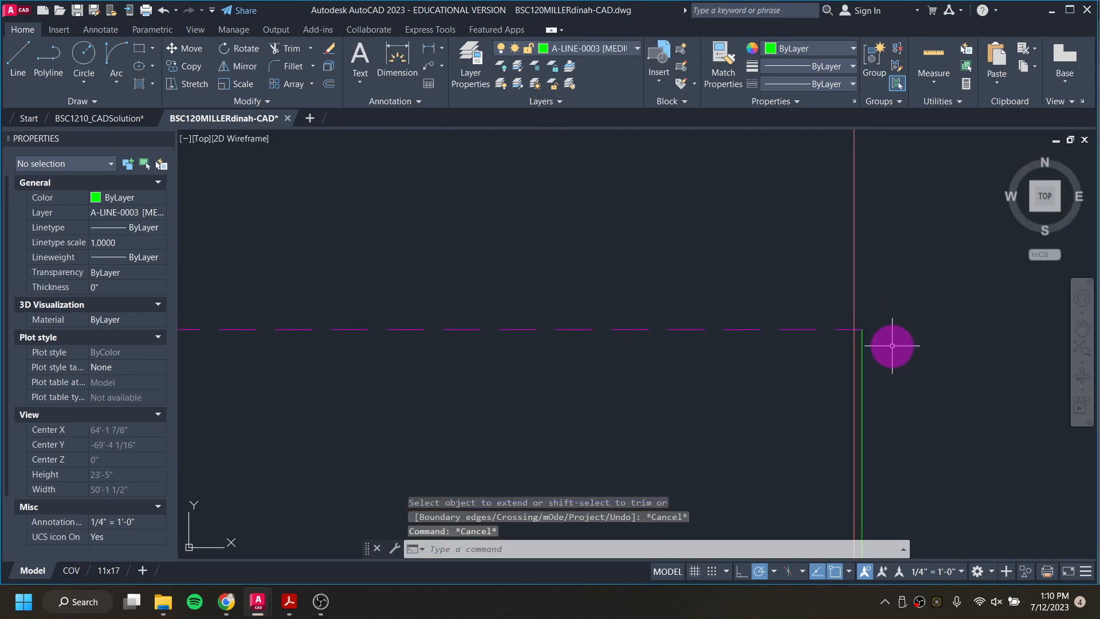
pyautogui.click(861, 340)
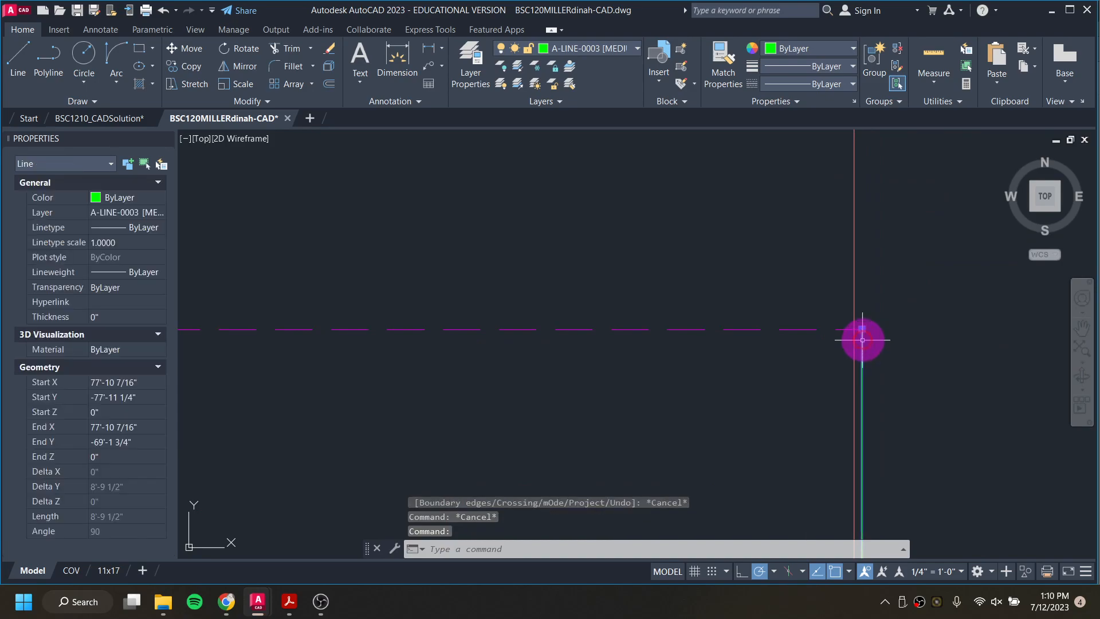
pyautogui.click(862, 329)
pyautogui.scroll(-5, 865, 298)
pyautogui.scroll(3, 869, 267)
pyautogui.scroll(2, 857, 312)
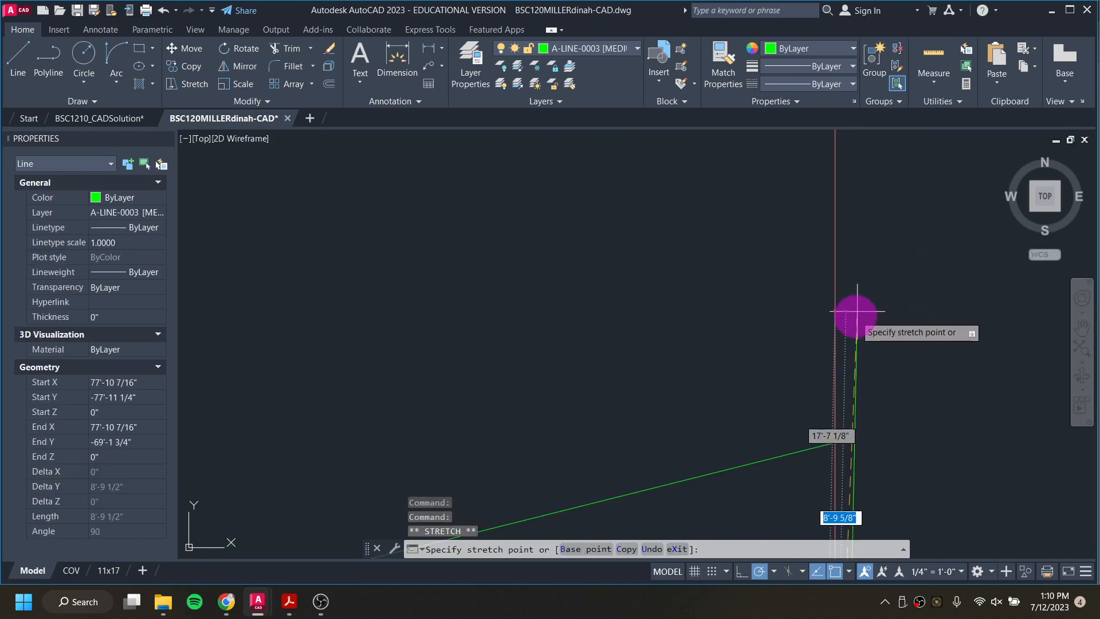
pyautogui.click(840, 340)
pyautogui.press('Escape')
pyautogui.press('Escape')
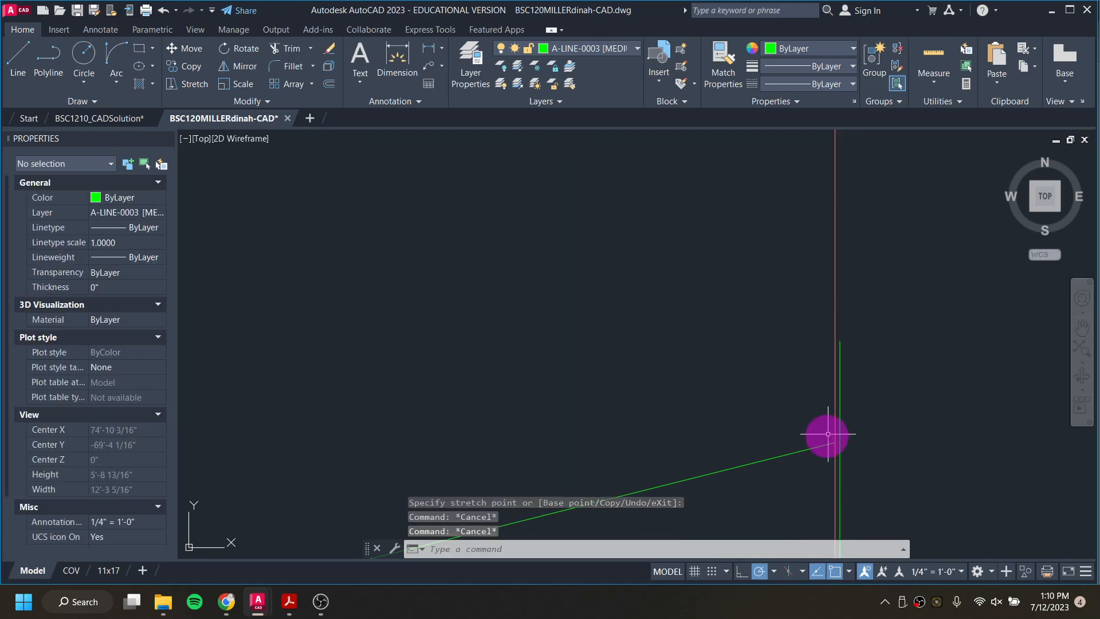
# Step: Stretch the upper end of the sloped roof line along its slope to meet the right wall edge
pyautogui.click(800, 451)
pyautogui.scroll(5, 835, 452)
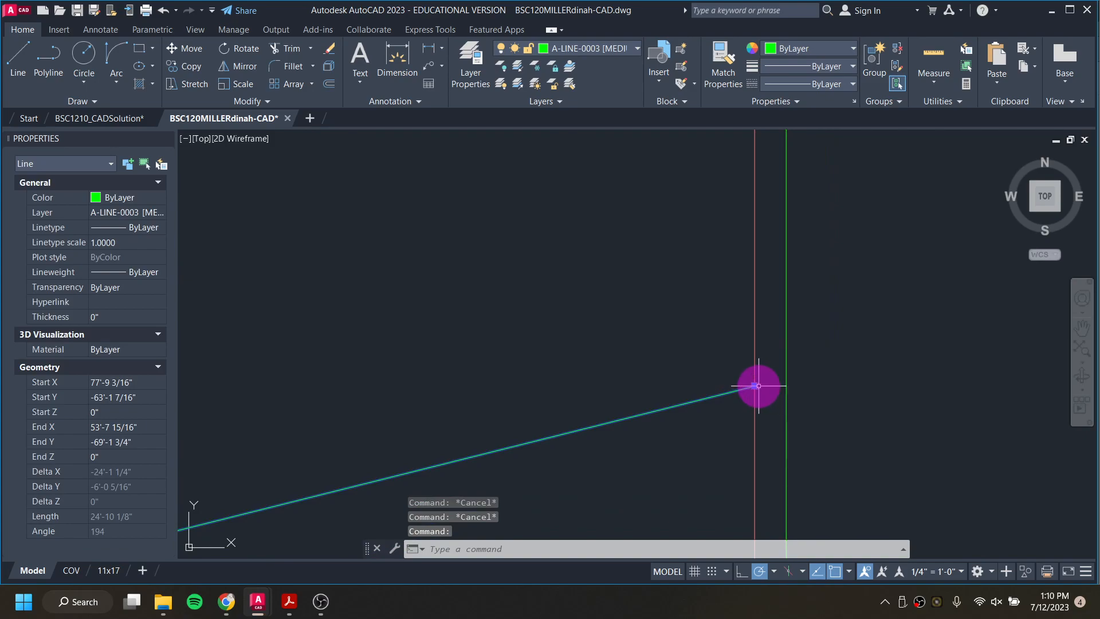
pyautogui.click(758, 385)
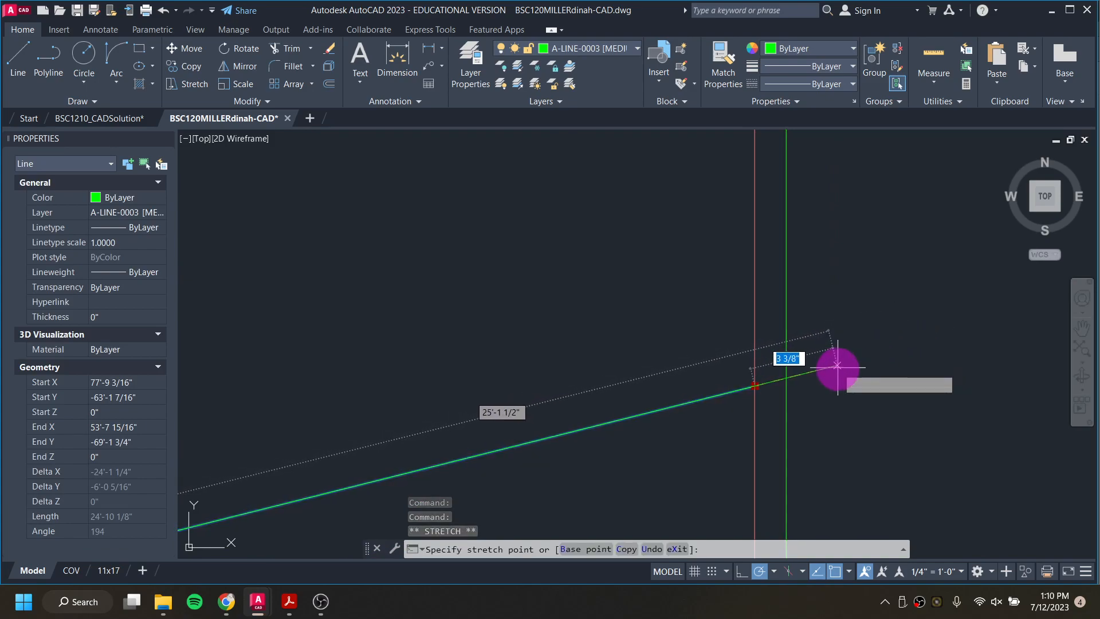
pyautogui.click(843, 394)
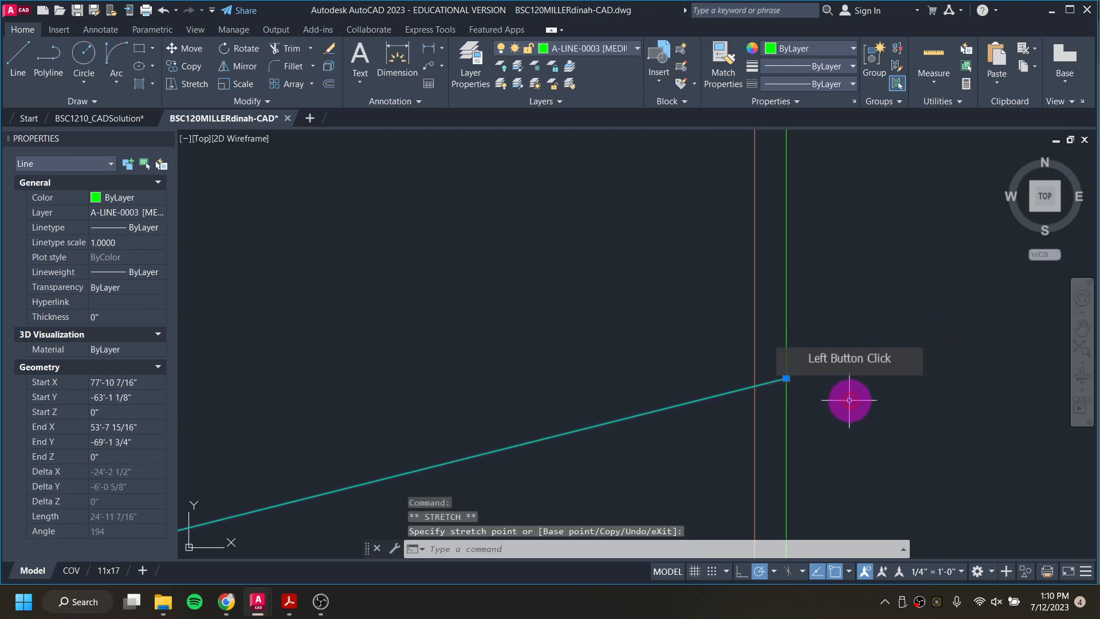
pyautogui.press('Escape')
# Step: Undo the wall edge stretch, the extended roof line and the single slope triangle
pyautogui.click(832, 371)
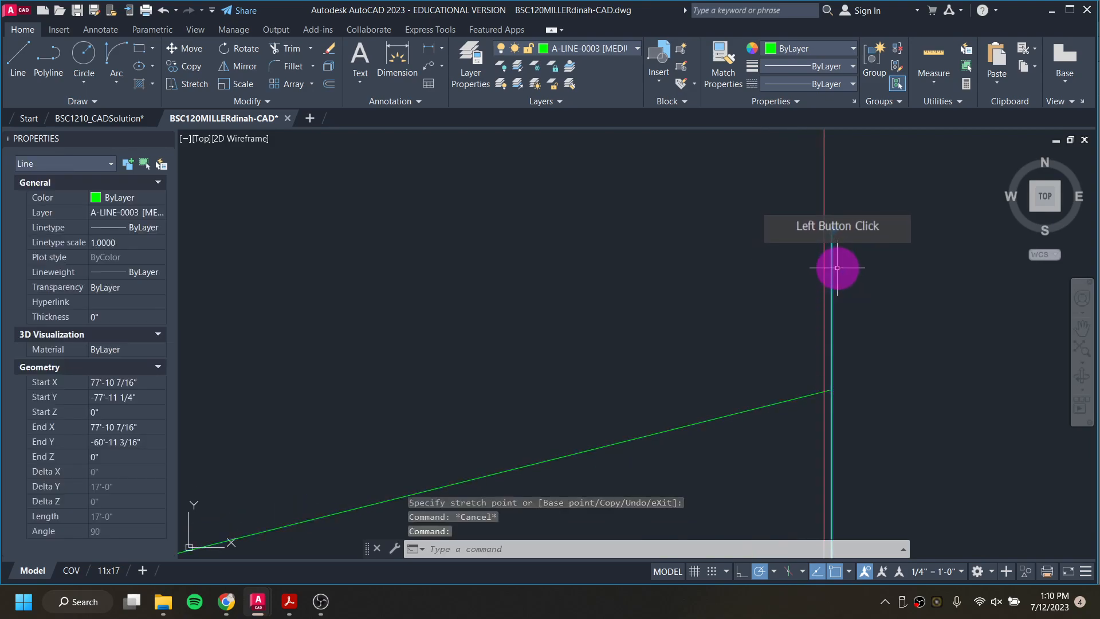
pyautogui.scroll(-3, 879, 393)
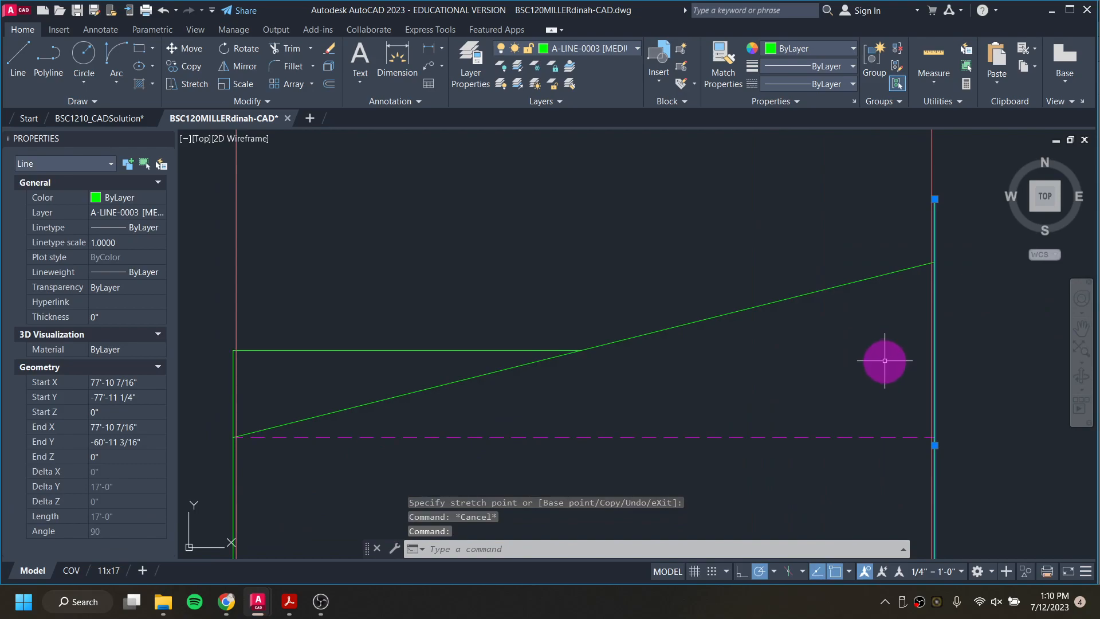
pyautogui.press('Escape')
pyautogui.hotkey('ctrl', 'z')
pyautogui.hotkey('ctrl', 'z')
pyautogui.hotkey('ctrl', 'z')
pyautogui.hotkey('ctrl', 'z')
pyautogui.hotkey('ctrl', 'z')
pyautogui.hotkey('ctrl', 'z')
pyautogui.hotkey('ctrl', 'z')
pyautogui.hotkey('ctrl', 'z')
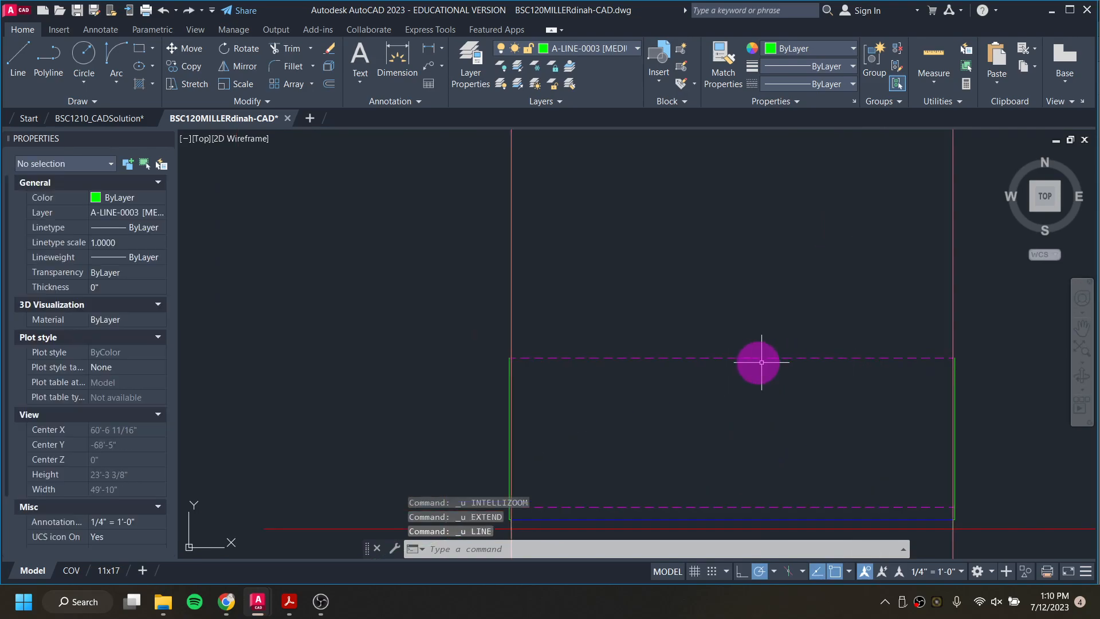
# Step: Start a new stepped roof-slope guide at the top of the left wall edge with a 3' rise and a 12' run
pyautogui.write('l')
pyautogui.press('Return')
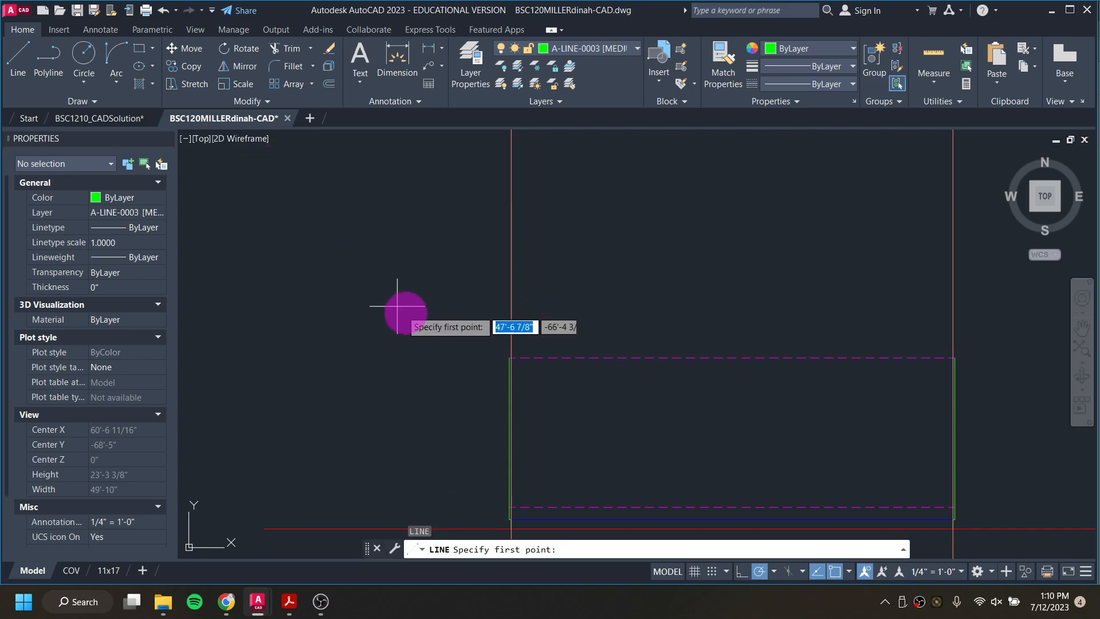
pyautogui.scroll(4, 510, 364)
pyautogui.scroll(4, 514, 370)
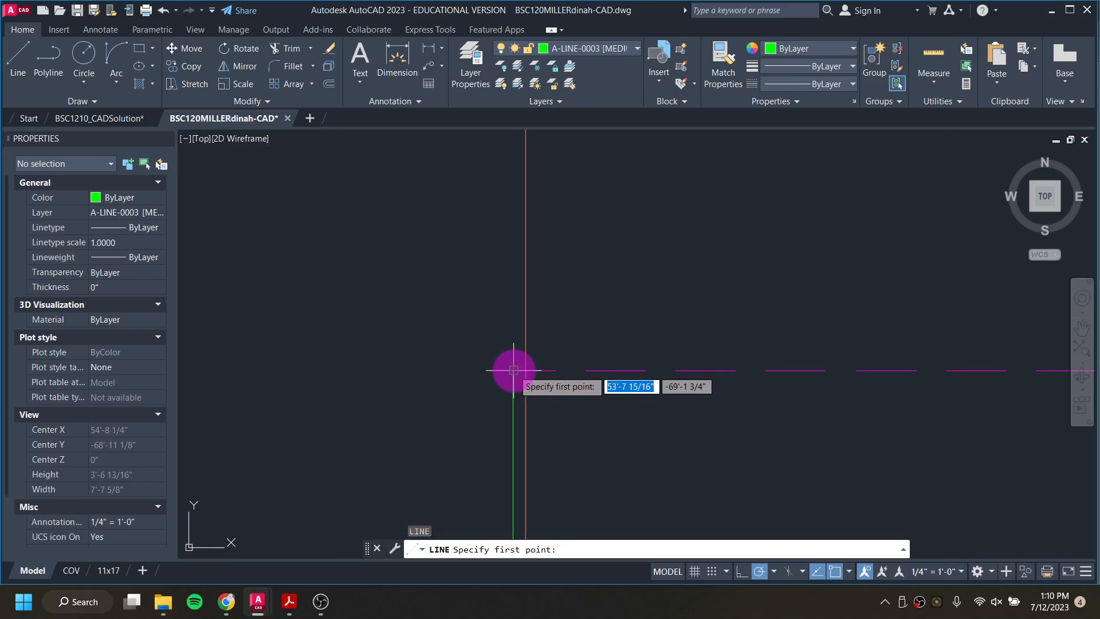
pyautogui.click(514, 369)
pyautogui.write("3'")
pyautogui.press('Return')
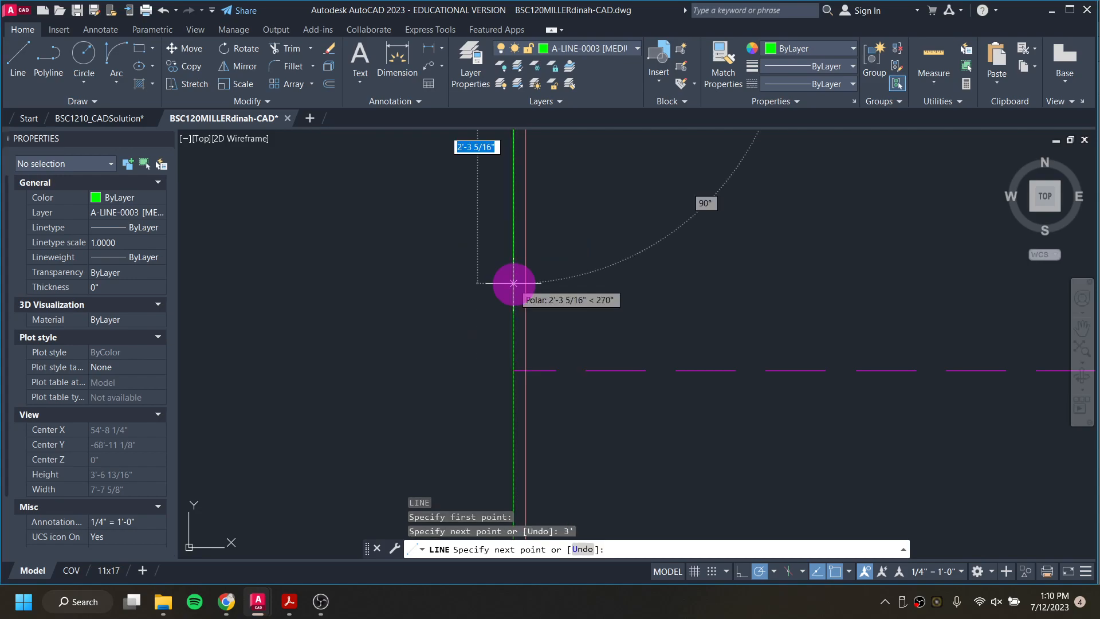
pyautogui.scroll(-2, 514, 283)
pyautogui.moveTo(707, 233); pyautogui.dragTo(632, 403, button='middle')
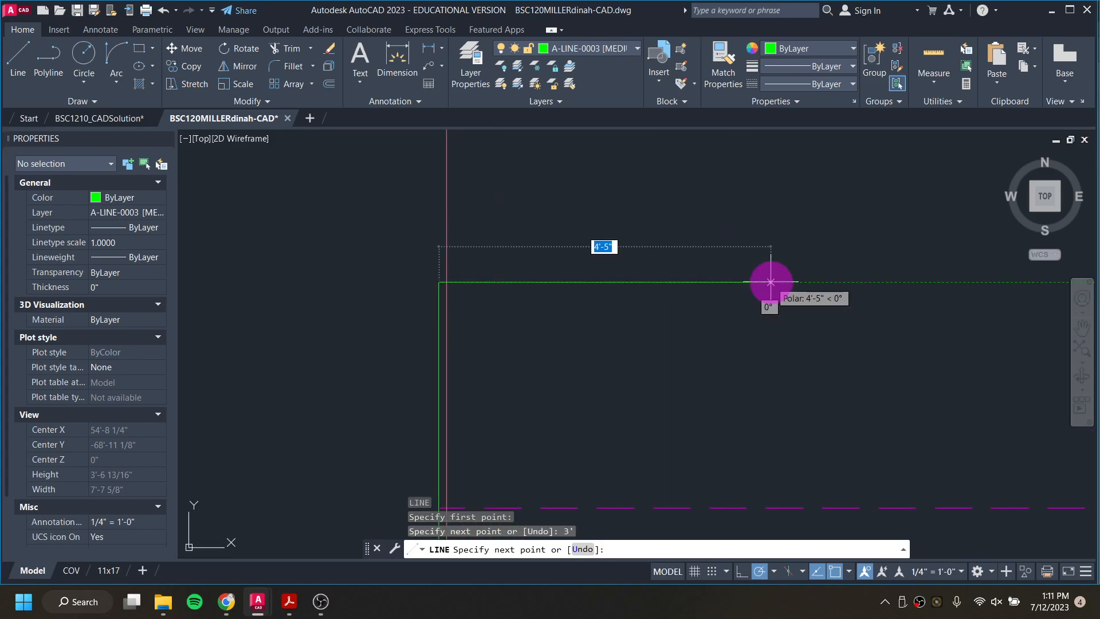
pyautogui.press('Return')
pyautogui.moveTo(771, 282); pyautogui.dragTo(534, 362, button='middle')
pyautogui.scroll(-6, 534, 362)
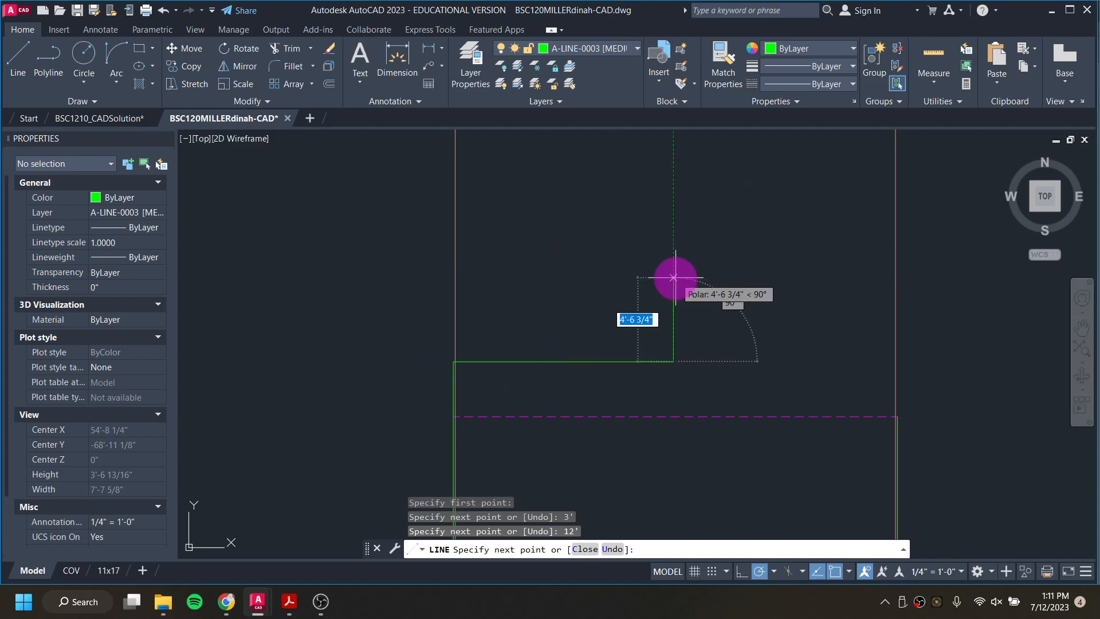
# Step: Add a second step to the roof-slope guide with a 3' rise and a 12' run to the right
pyautogui.write("3'")
pyautogui.press('Return')
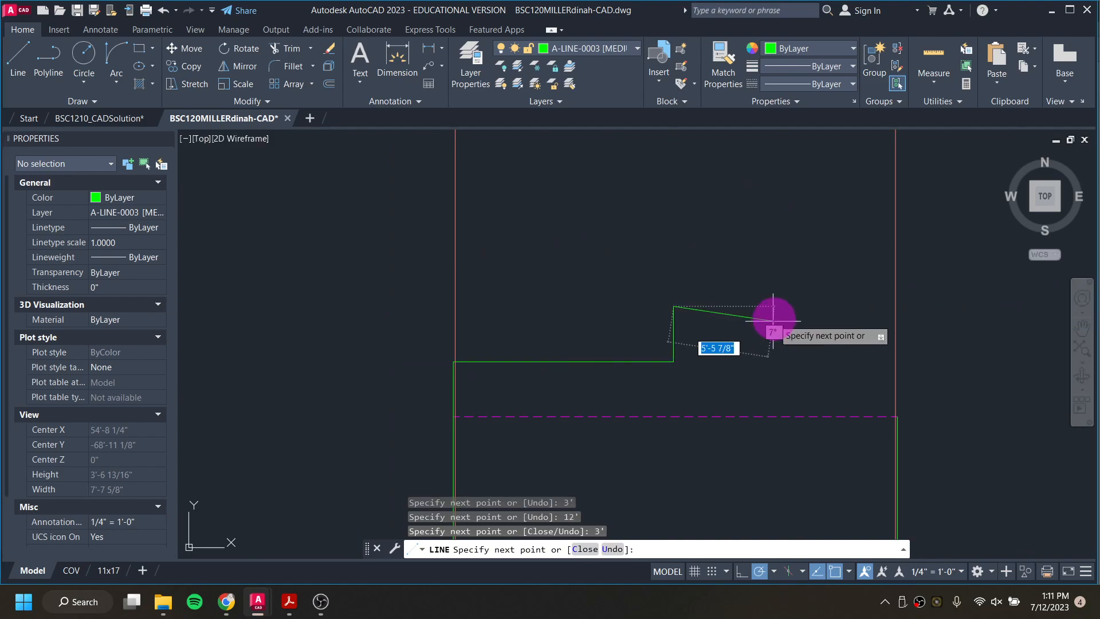
pyautogui.write("2'")
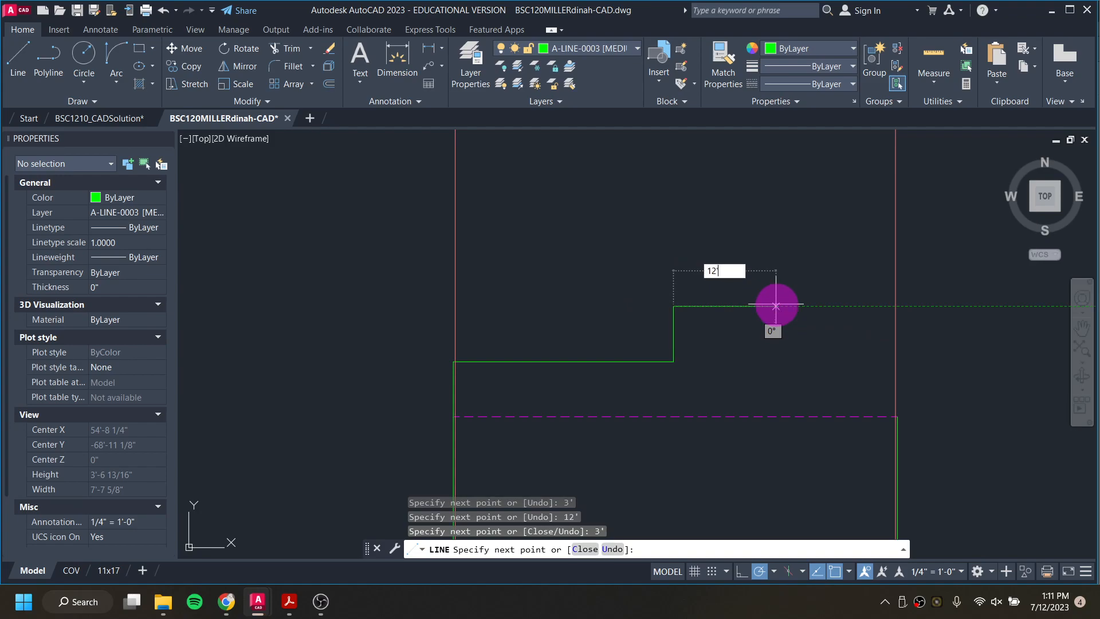
pyautogui.press('Return')
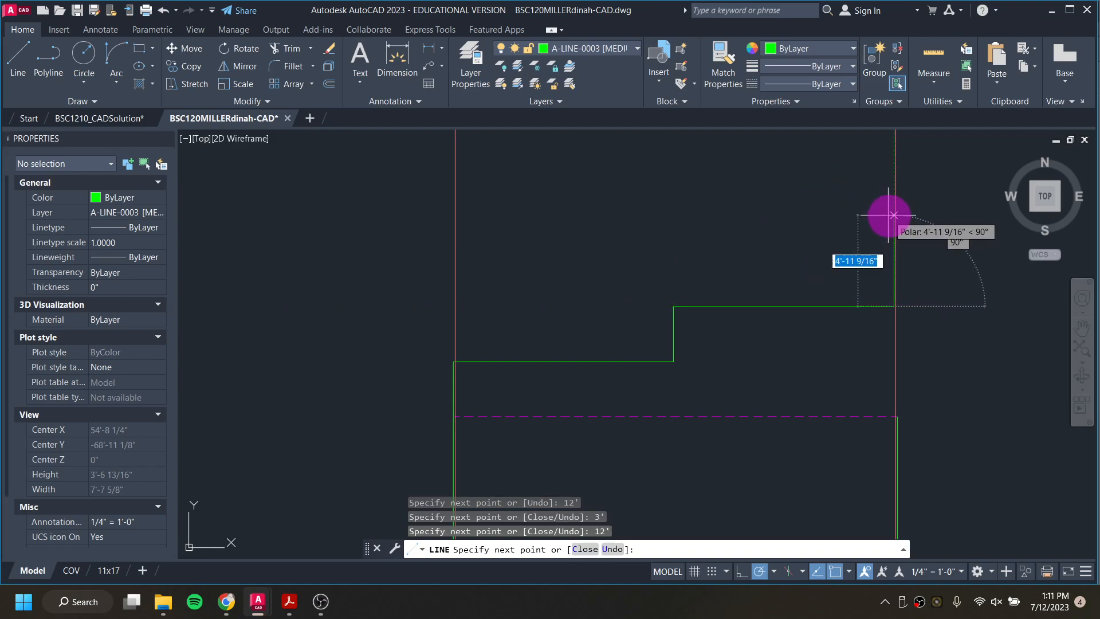
# Step: Carry the roof-slope guide beyond the right wall with a third 3' rise and 12' run
pyautogui.write("3'")
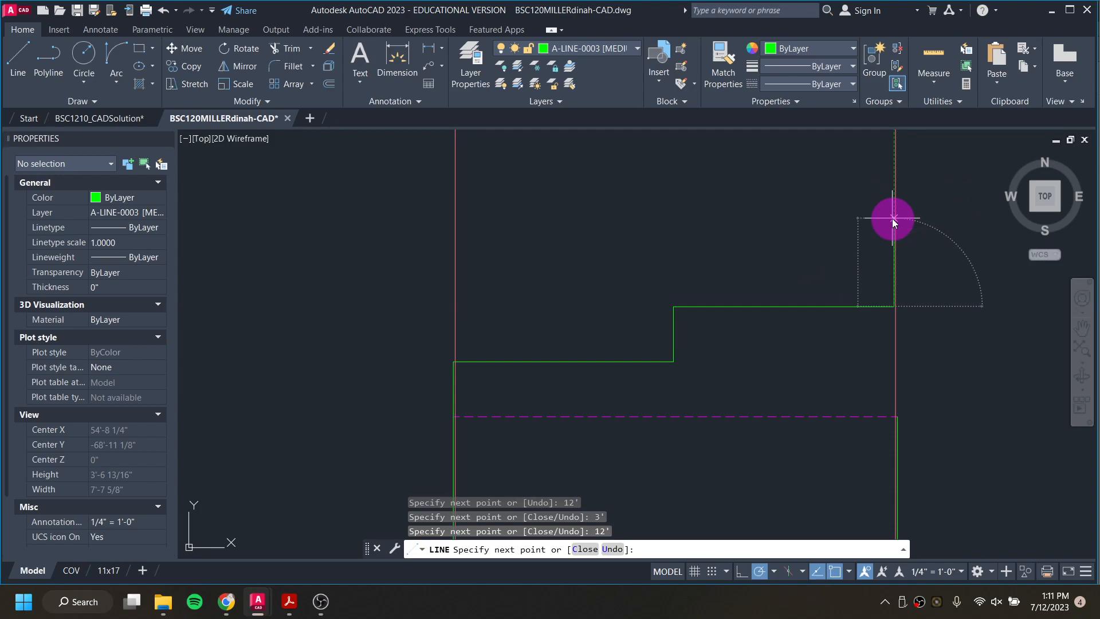
pyautogui.press('Return')
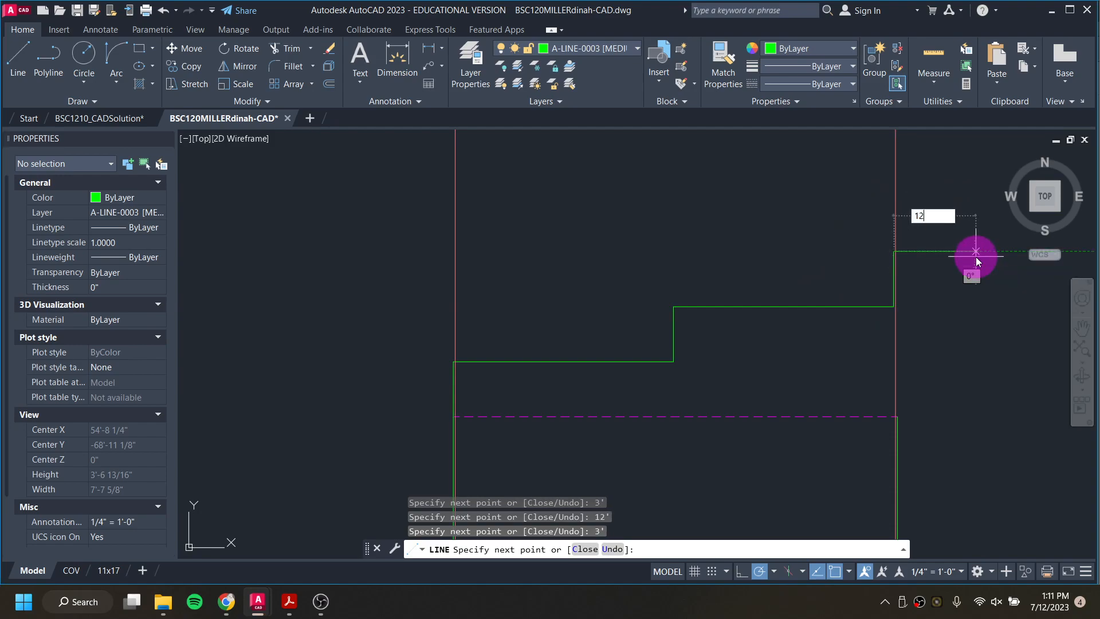
pyautogui.write("12'")
pyautogui.press('Return')
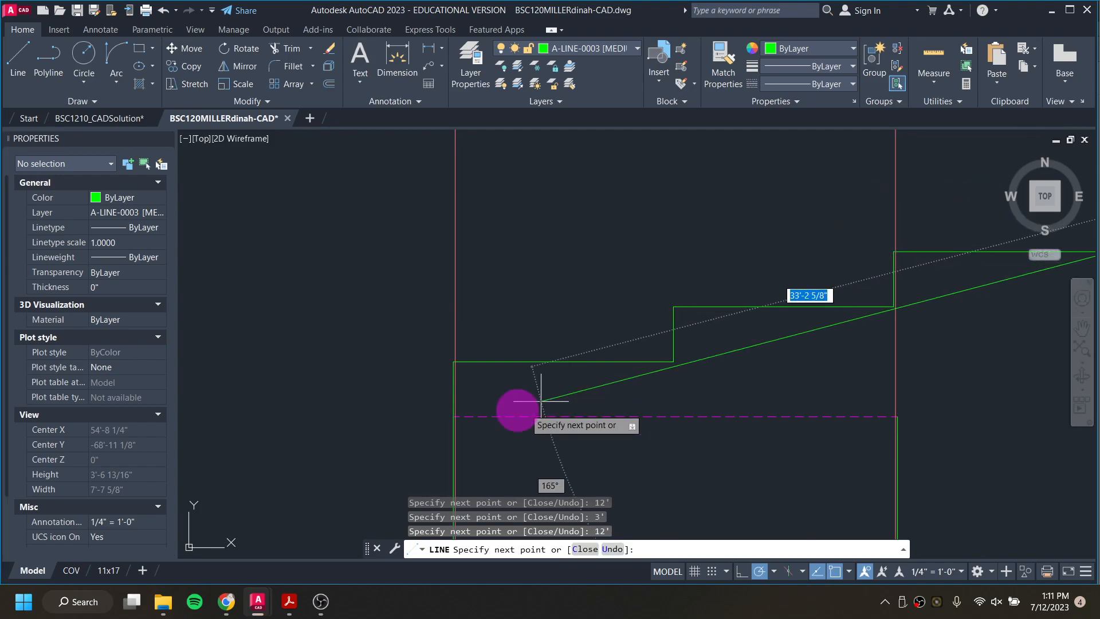
# Step: Draw the sloped roof line from the end of the third run back to the top of the left wall edge
pyautogui.scroll(2, 450, 418)
pyautogui.click(452, 423)
pyautogui.scroll(-8, 470, 420)
pyautogui.press('Escape')
pyautogui.press('Escape')
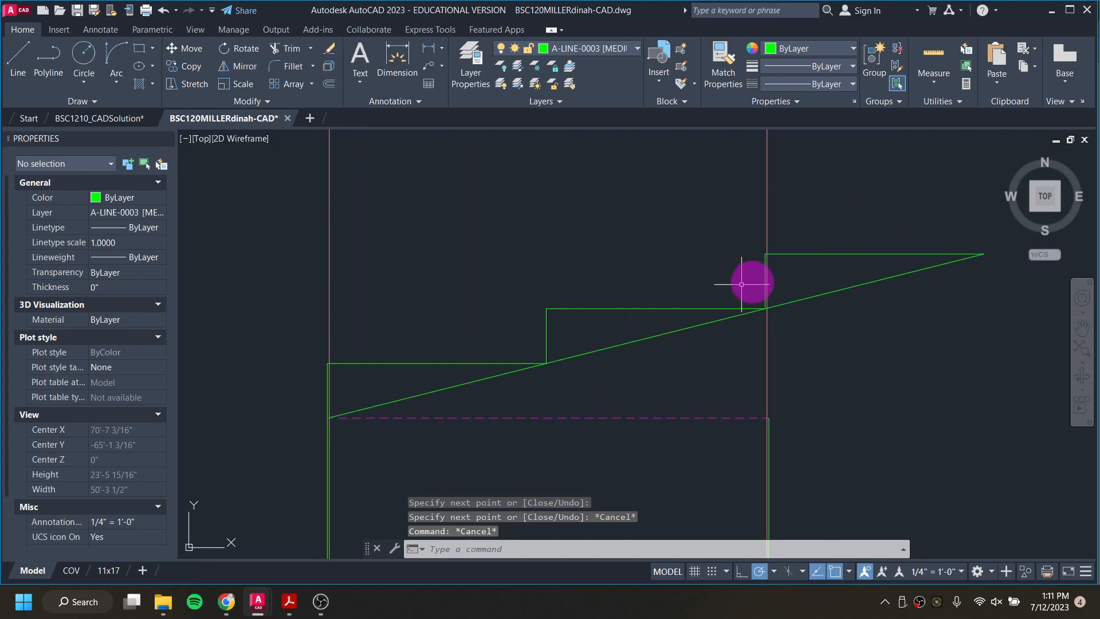
# Step: Stretch the top end of the right wall edge up to the sloped roof line
pyautogui.click(768, 427)
pyautogui.scroll(5, 769, 421)
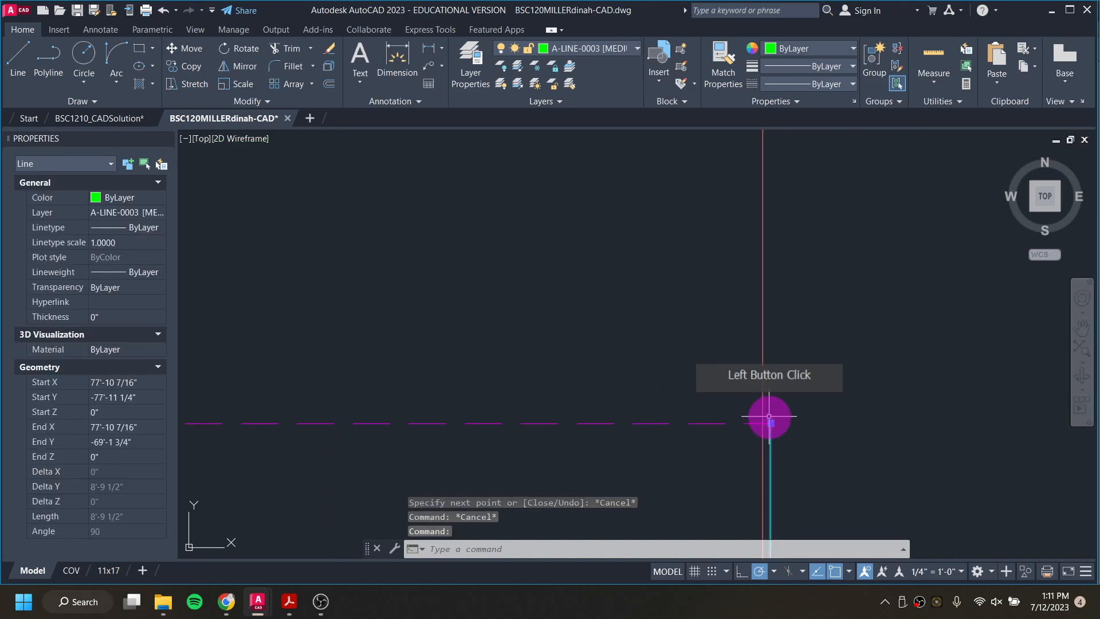
pyautogui.click(771, 424)
pyautogui.scroll(-3, 770, 421)
pyautogui.scroll(4, 770, 339)
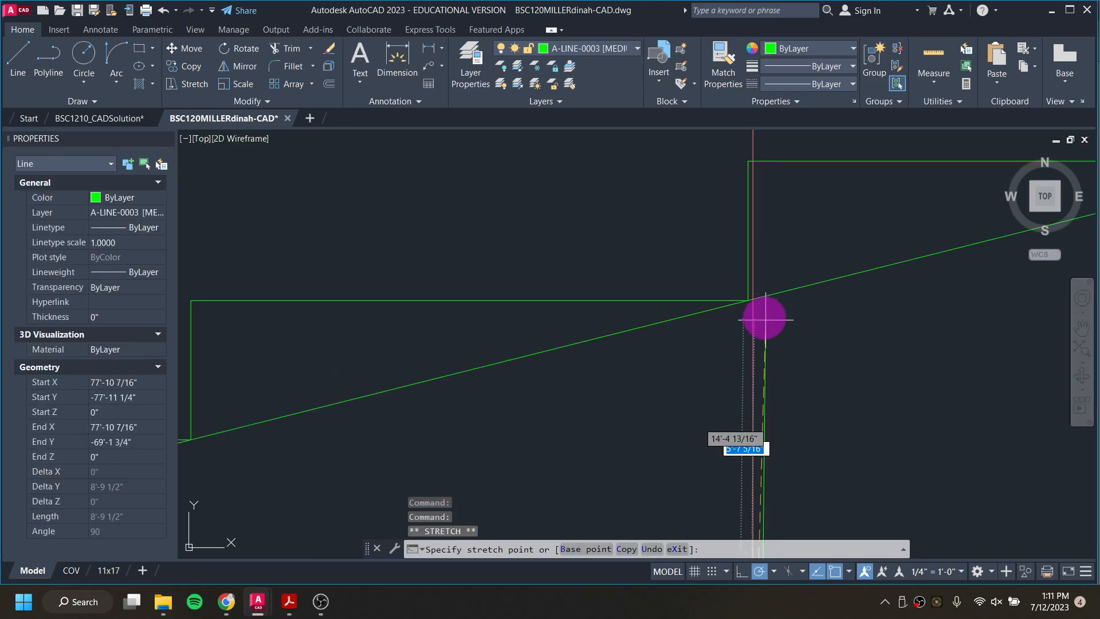
pyautogui.click(758, 298)
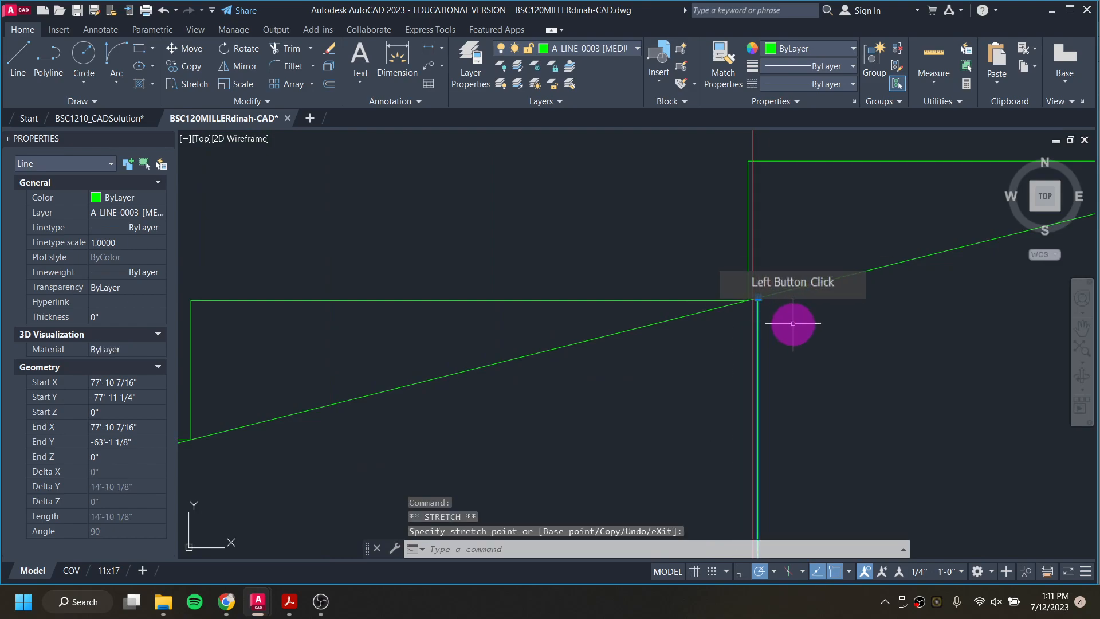
pyautogui.scroll(-3, 802, 312)
pyautogui.press('Escape')
pyautogui.press('Escape')
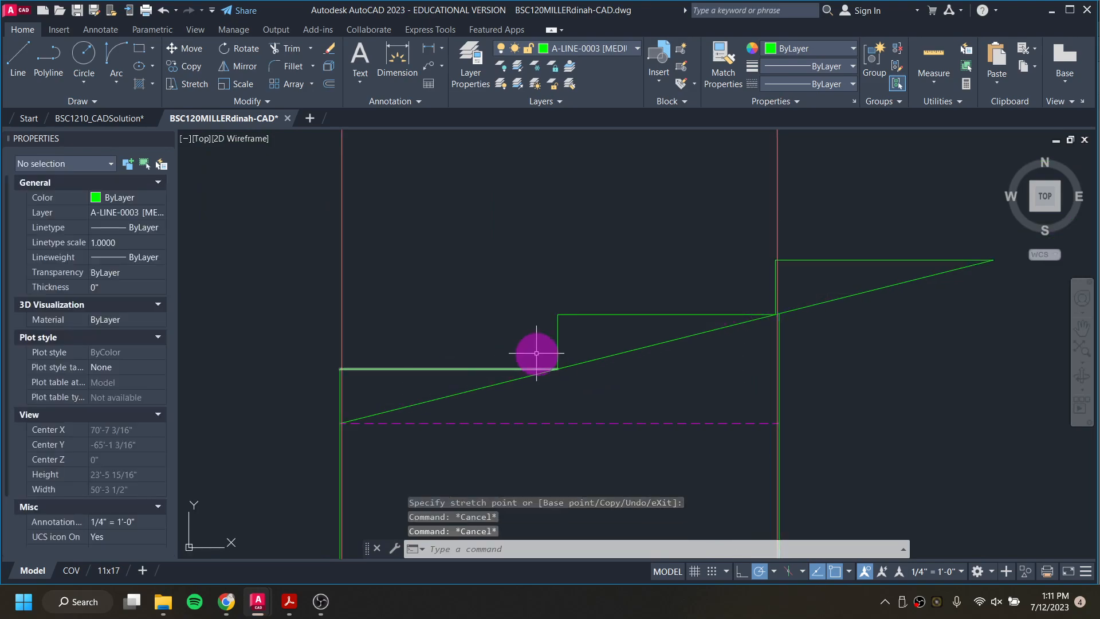
# Step: Delete all the stepped rise and run guide lines above the slope, keeping only the sloped roof line
pyautogui.click(510, 369)
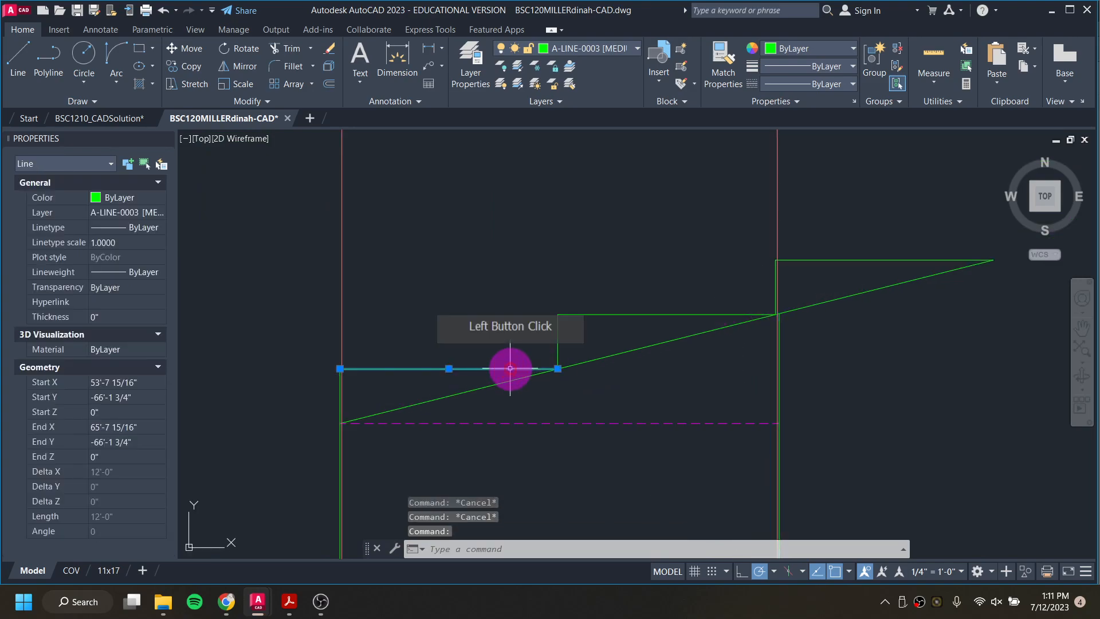
pyautogui.press('Delete')
pyautogui.scroll(2, 340, 392)
pyautogui.click(338, 390)
pyautogui.press('Delete')
pyautogui.click(703, 307)
pyautogui.click(658, 229)
pyautogui.press('Delete')
pyautogui.moveTo(708, 266); pyautogui.dragTo(400, 305, button='middle')
pyautogui.click(726, 263)
pyautogui.press('Delete')
pyautogui.click(770, 221)
pyautogui.press('Delete')
pyautogui.scroll(-2, 566, 356)
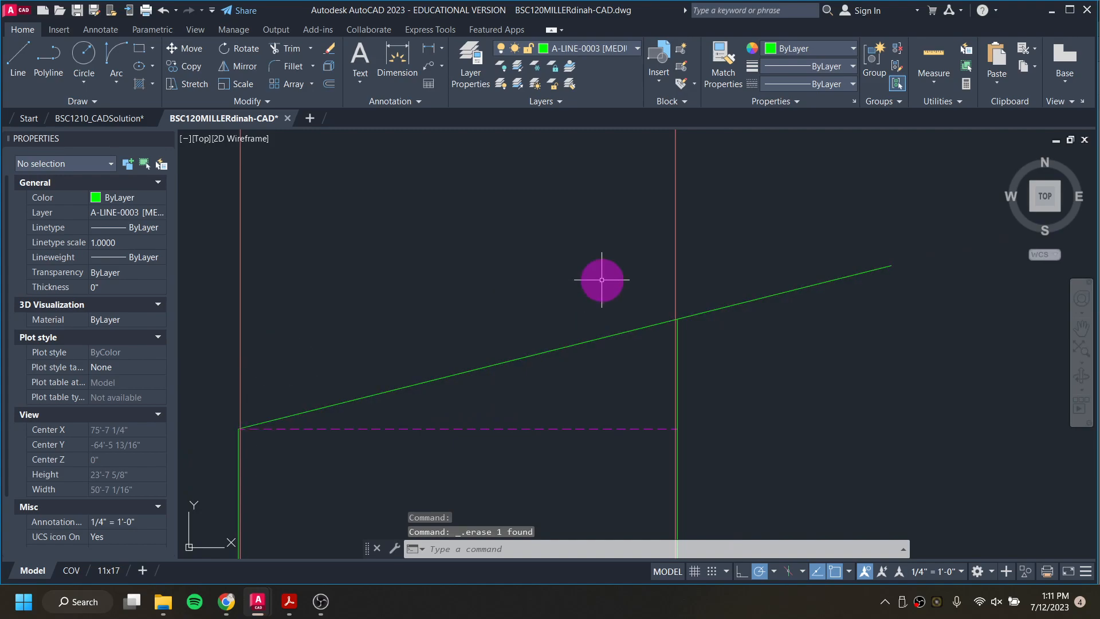
# Step: Consult the solution drawing and the Three Room Shed instructions in Google Docs, and remove the excess spacing before the shed roof's total depth
pyautogui.click(113, 120)
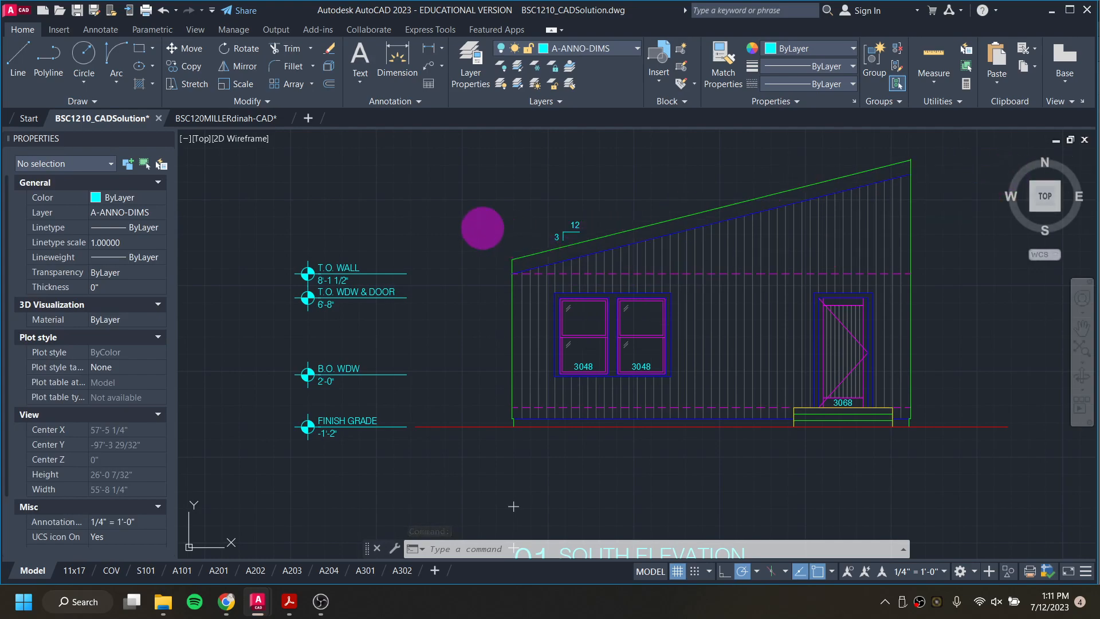
pyautogui.moveTo(299, 610)
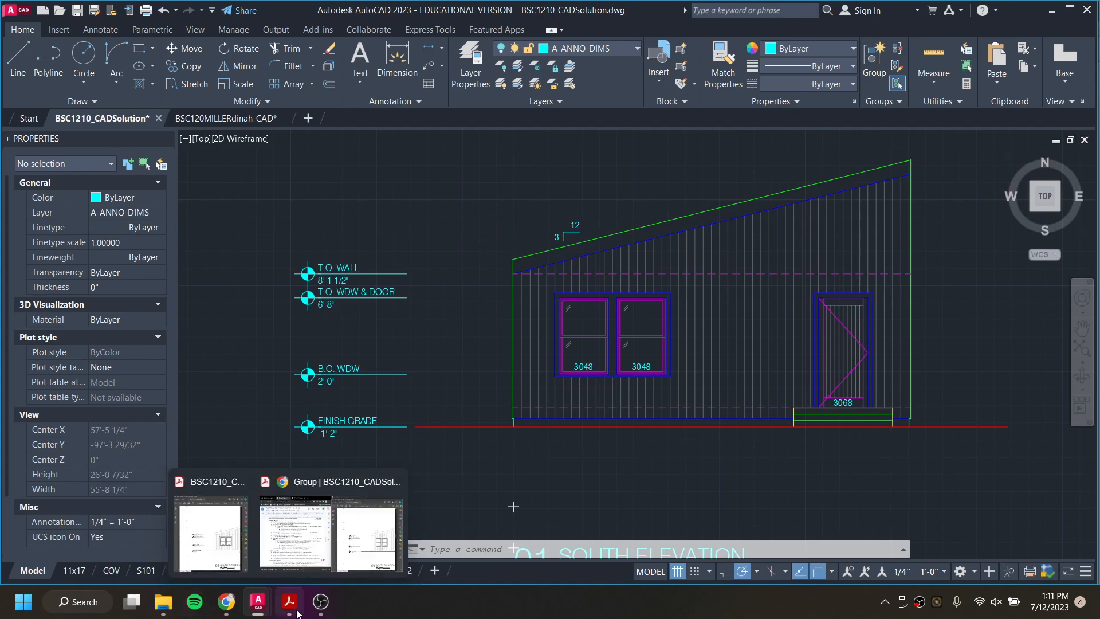
pyautogui.click(292, 536)
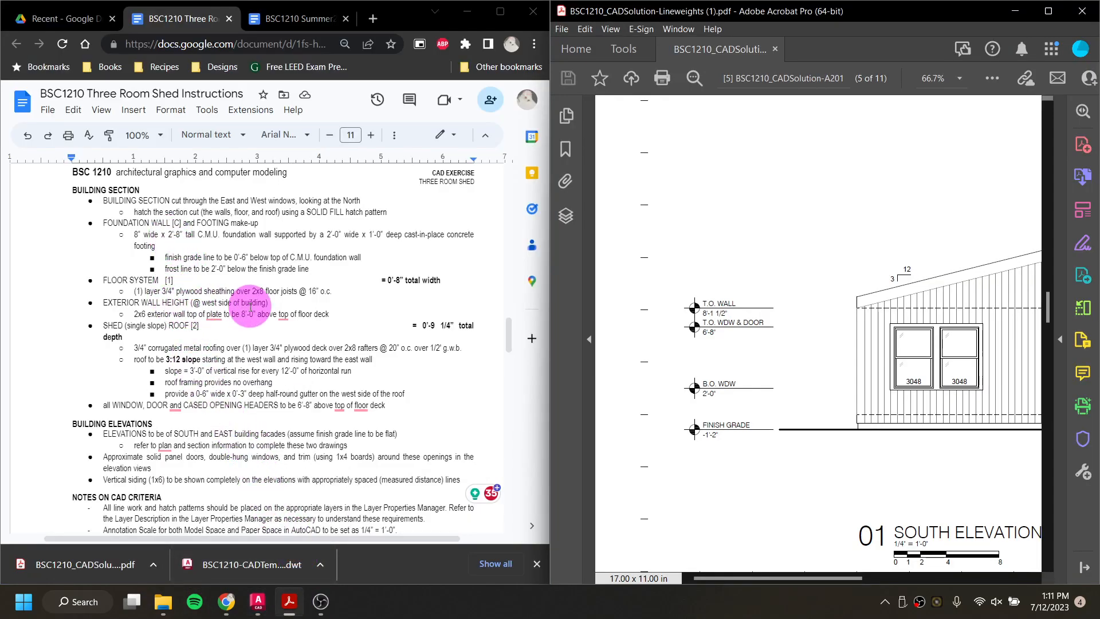
pyautogui.click(406, 326)
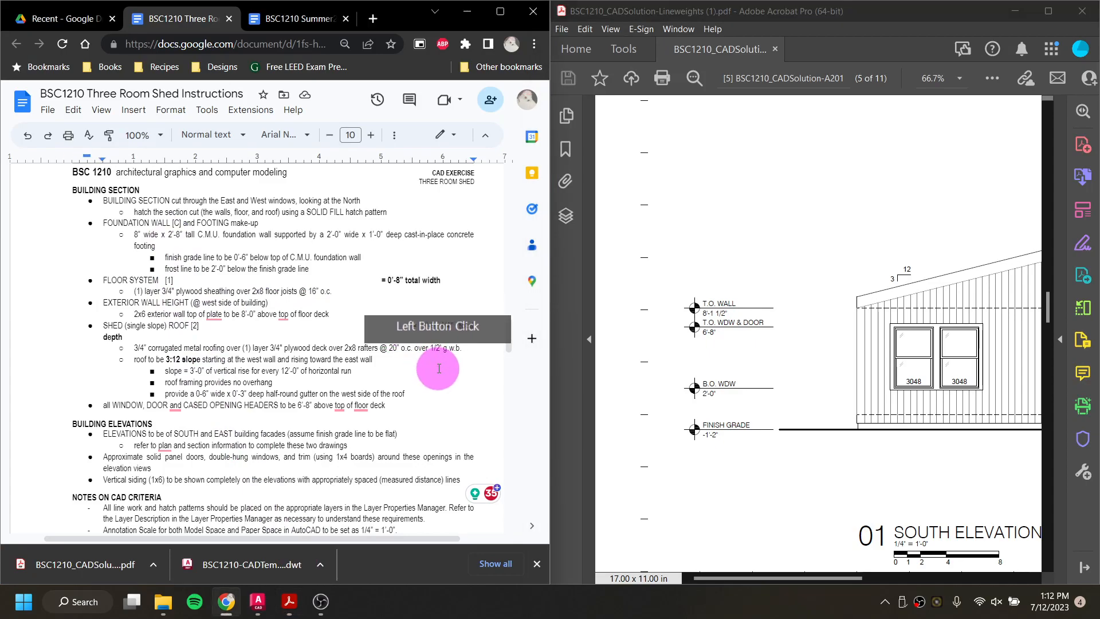
pyautogui.press('BackSpace')
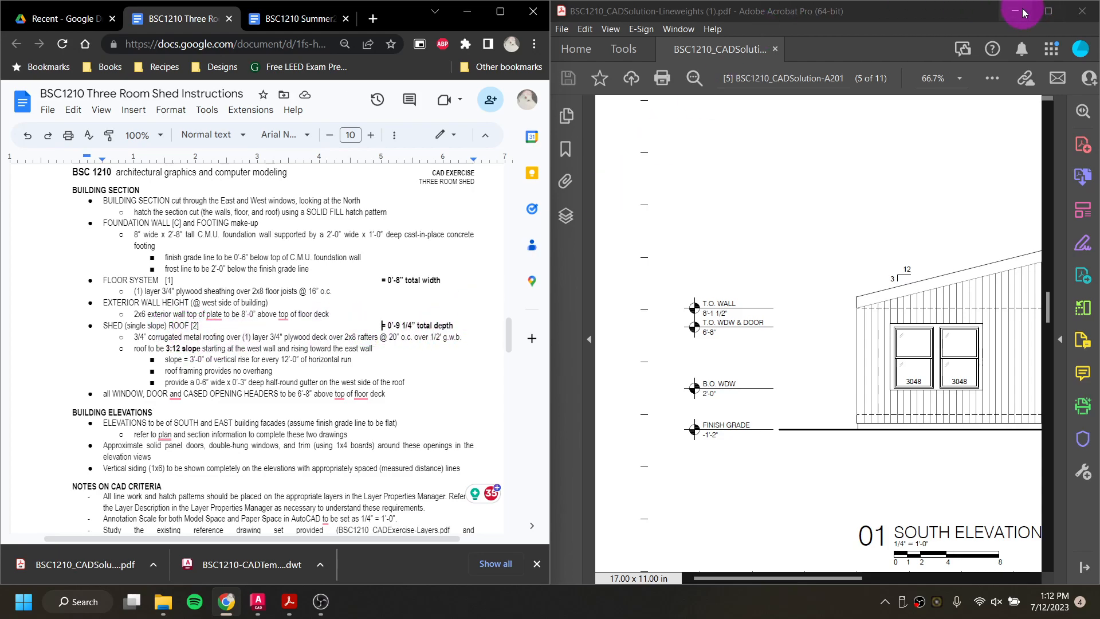
# Step: Switch back to the BSC120MILLERdinah-CAD drawing in AutoCAD and offset the sloped roof line 9.25 inches upward
pyautogui.moveTo(259, 601)
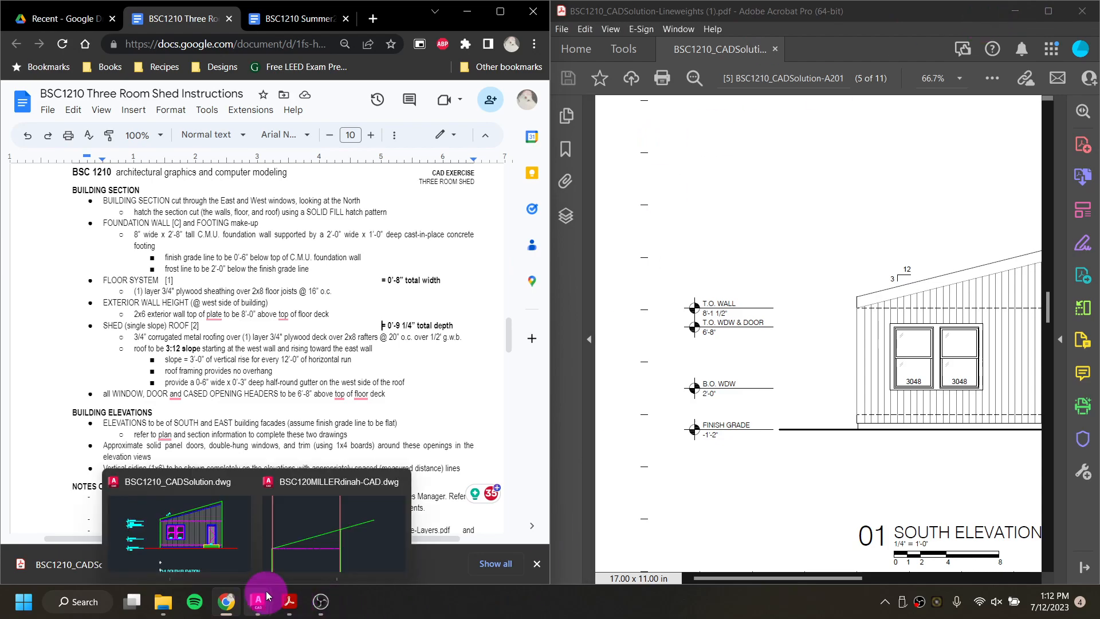
pyautogui.click(321, 546)
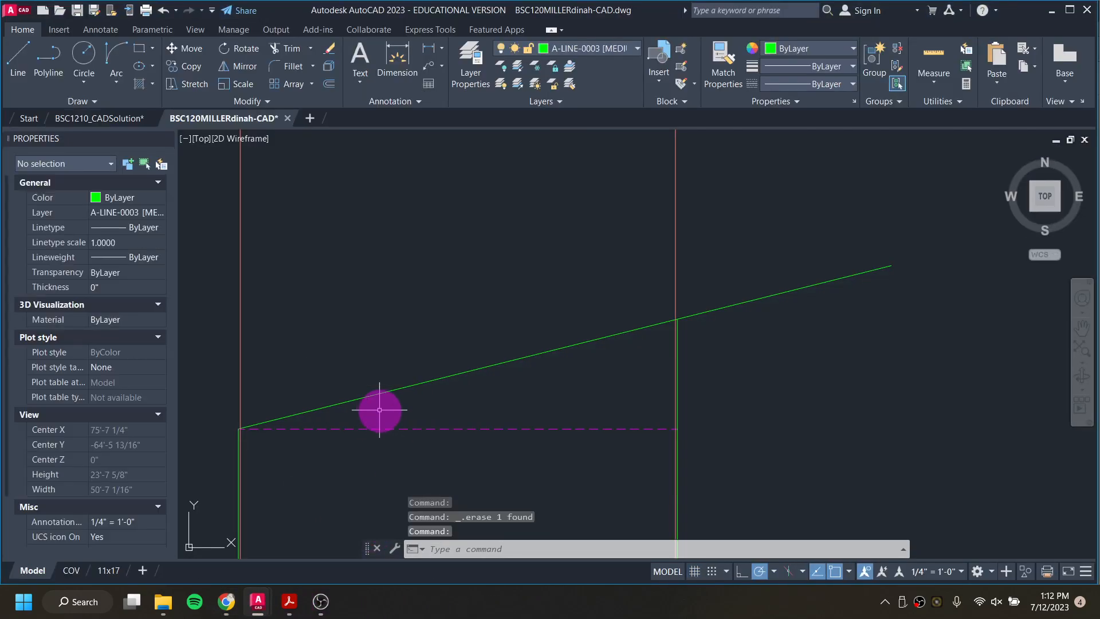
pyautogui.write('O')
pyautogui.press('Return')
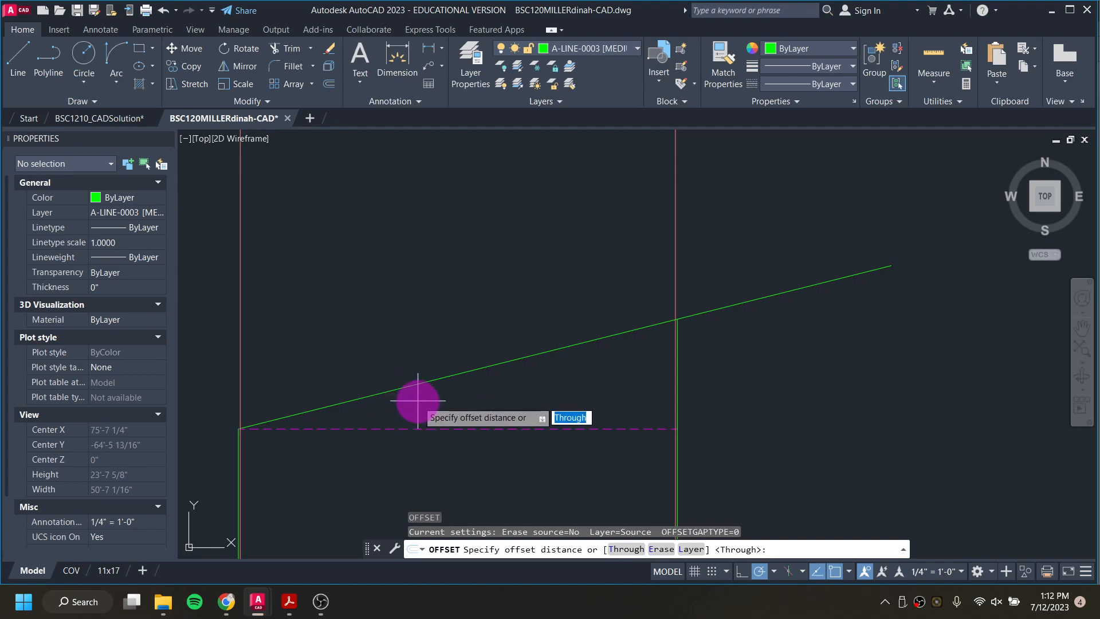
pyautogui.press('Return')
pyautogui.click(409, 384)
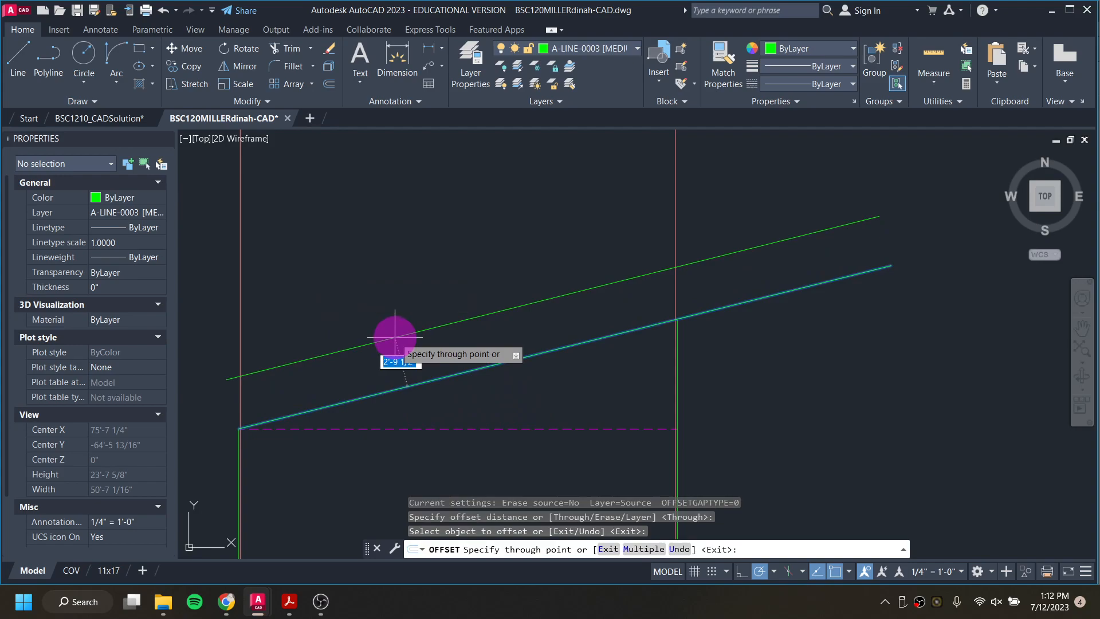
pyautogui.press('Return')
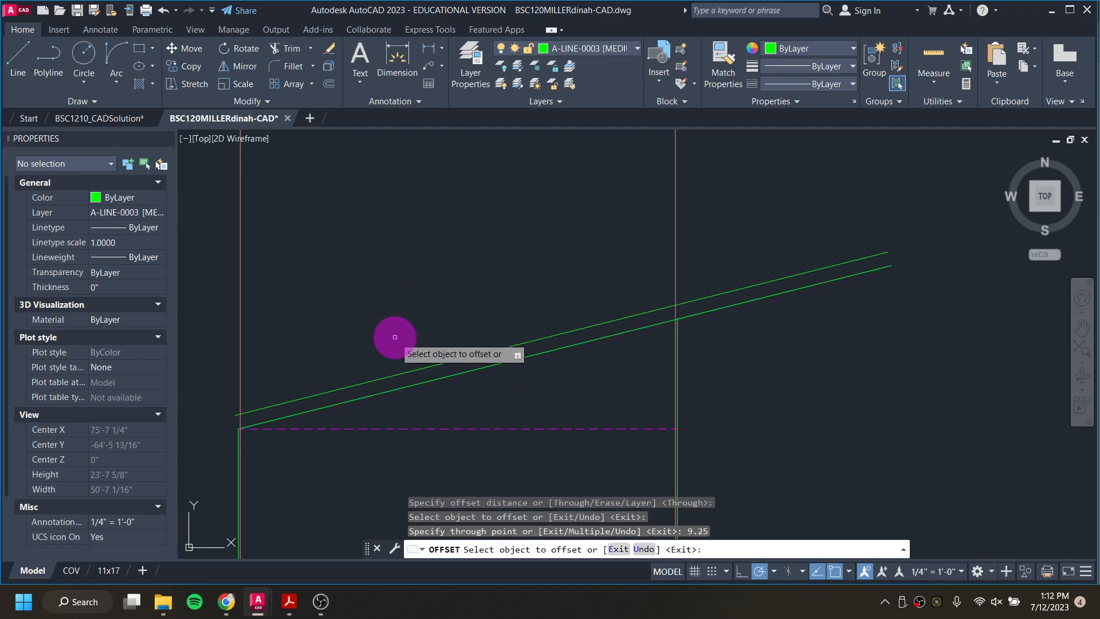
pyautogui.scroll(5, 683, 321)
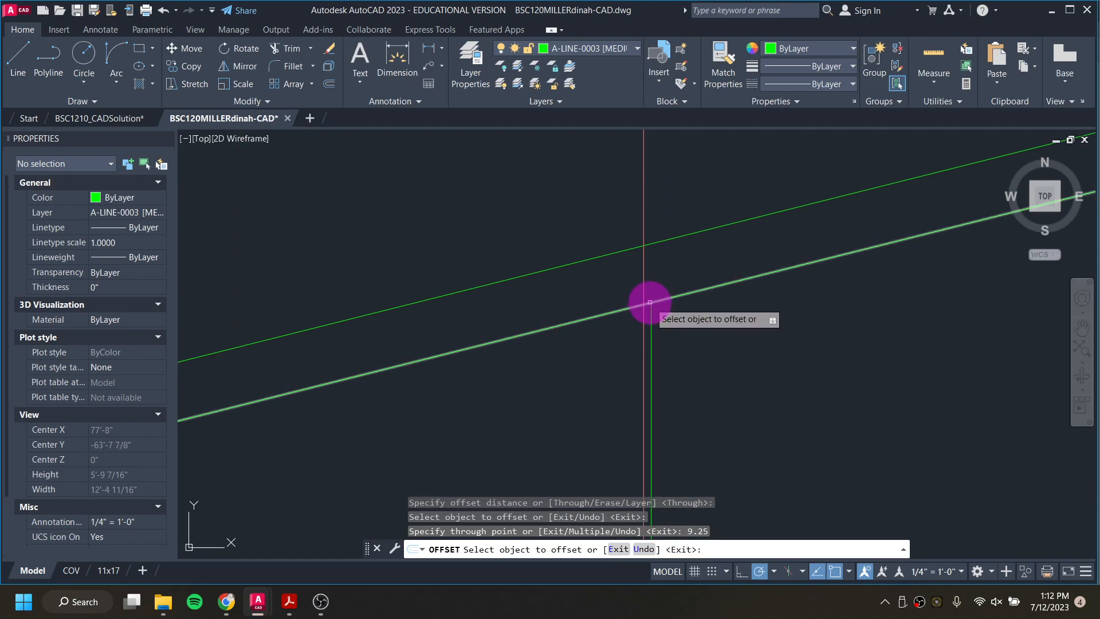
pyautogui.press('Escape')
pyautogui.press('Escape')
# Step: Stretch the top end of the right wall edge up to the upper roof line
pyautogui.click(651, 299)
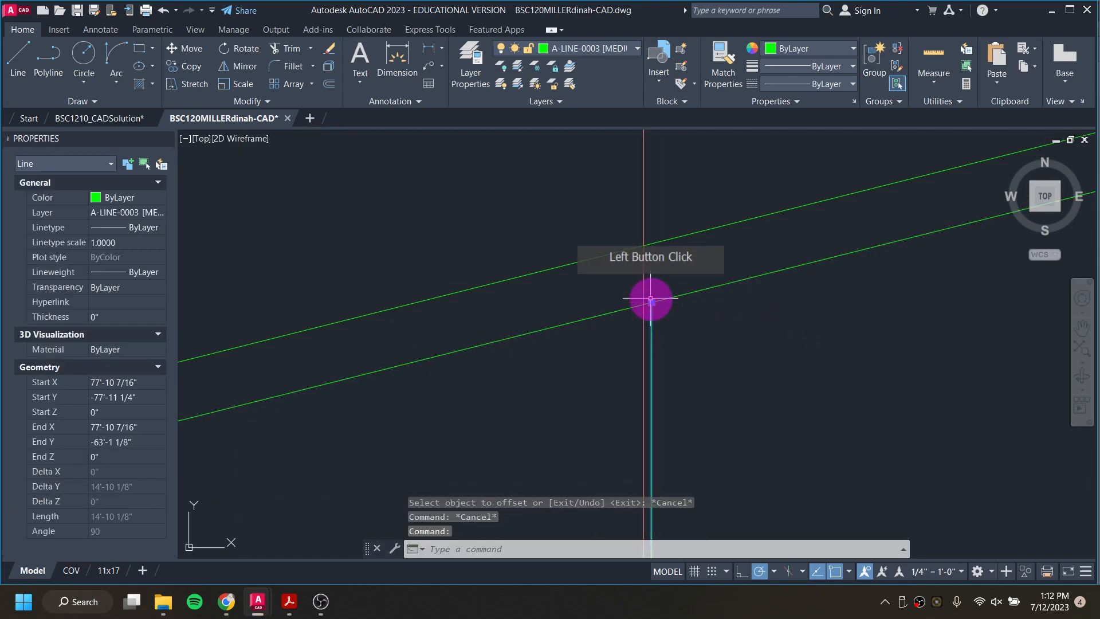
pyautogui.click(651, 299)
pyautogui.click(652, 244)
pyautogui.scroll(-4, 625, 302)
pyautogui.scroll(-2, 625, 302)
# Step: Stretch the top end of the left wall edge up to the upper roof line
pyautogui.moveTo(285, 397); pyautogui.dragTo(565, 341, button='middle')
pyautogui.scroll(5, 449, 371)
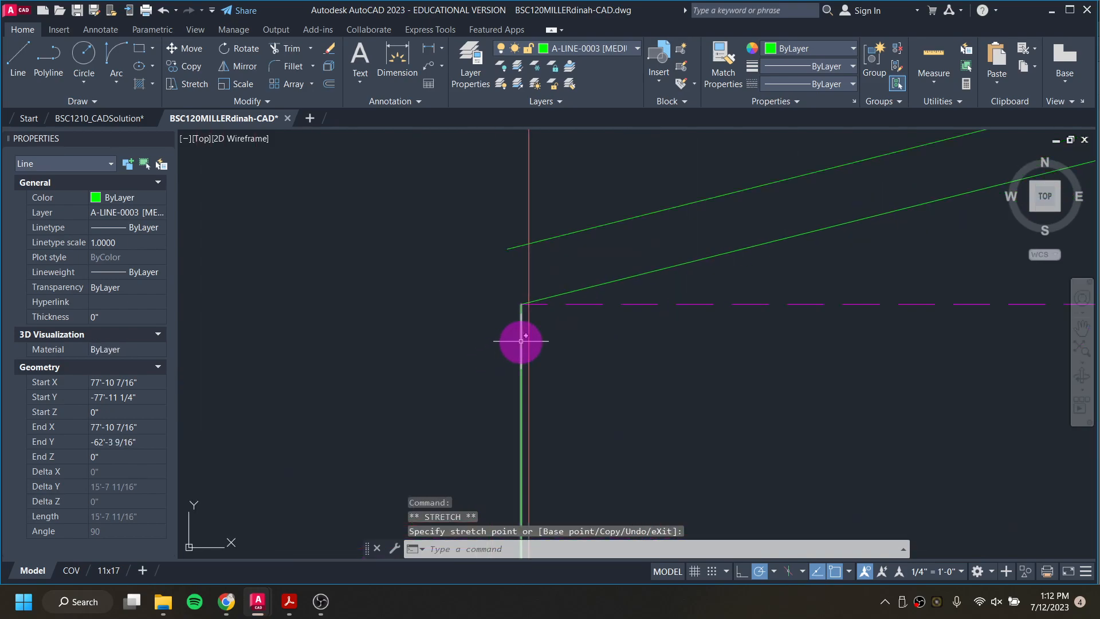
pyautogui.click(522, 303)
pyautogui.click(521, 304)
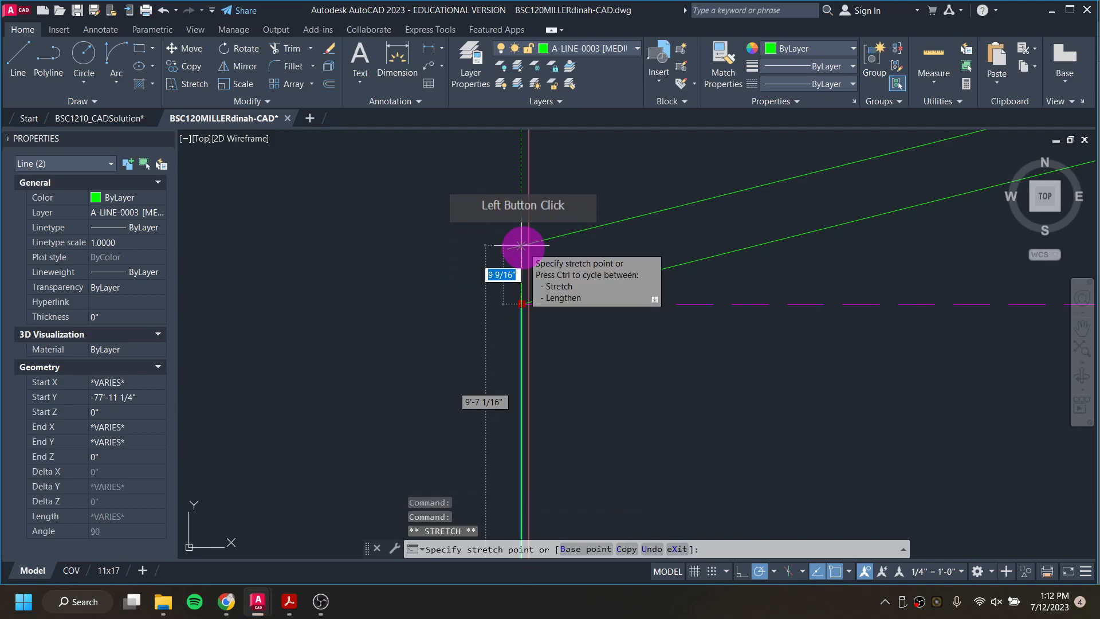
pyautogui.click(522, 245)
pyautogui.click(437, 355)
pyautogui.press('Escape')
pyautogui.press('Escape')
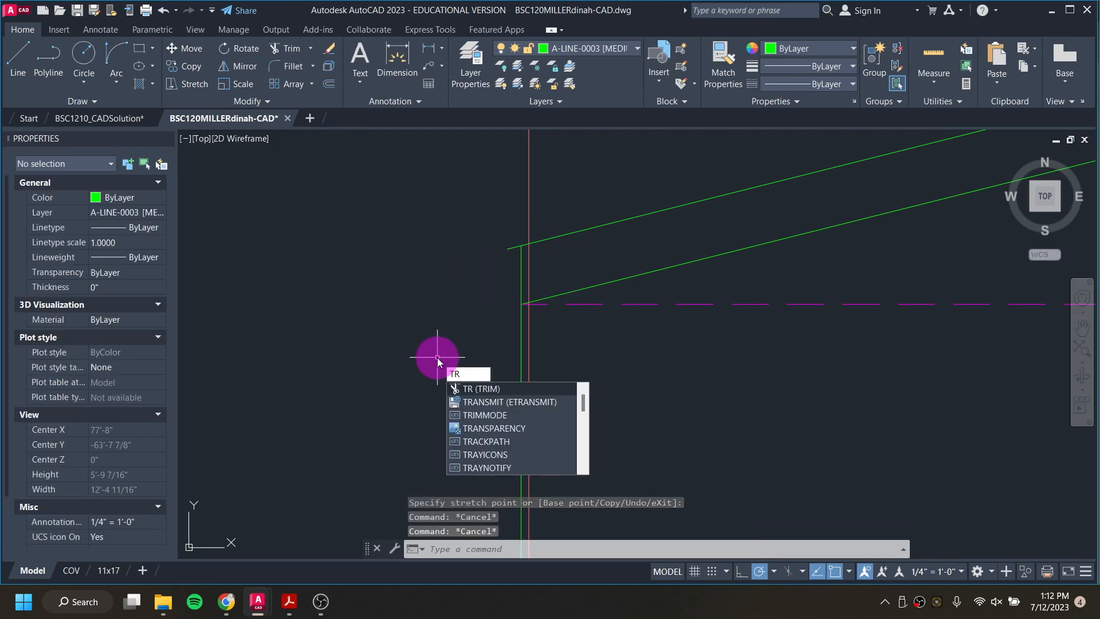
# Step: Trim the ends of the sloped roof lines that overhang the left and right wall edges
pyautogui.press('Return')
pyautogui.click(522, 278)
pyautogui.scroll(-4, 524, 279)
pyautogui.moveTo(810, 271); pyautogui.dragTo(298, 413, button='middle')
pyautogui.click(737, 254)
pyautogui.click(732, 231)
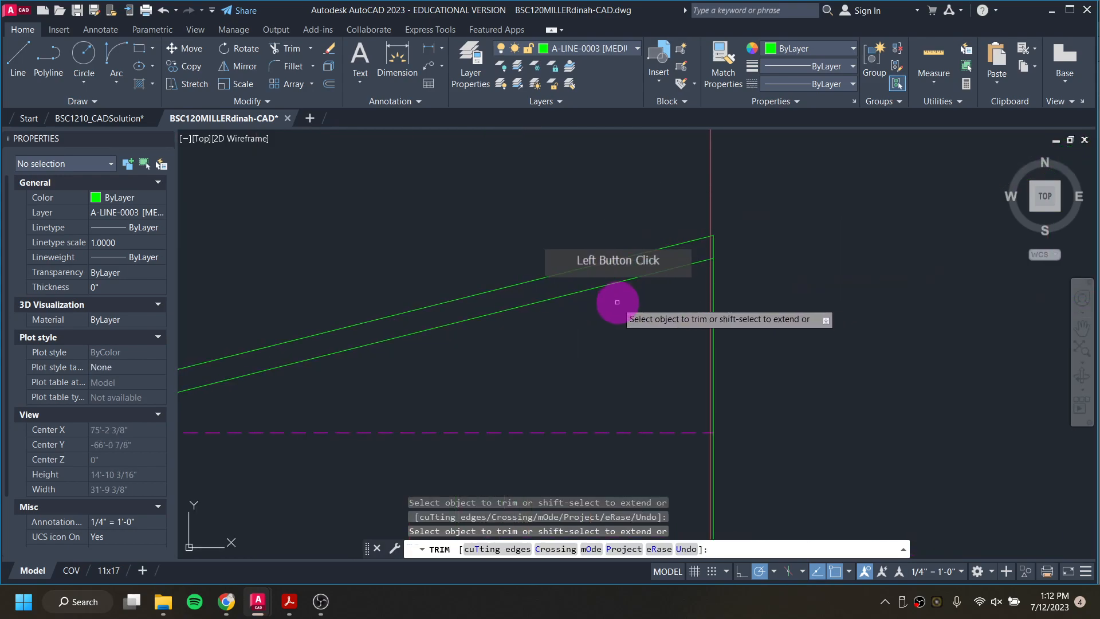
pyautogui.press('Escape')
pyautogui.press('Escape')
pyautogui.press('Escape')
pyautogui.press('Escape')
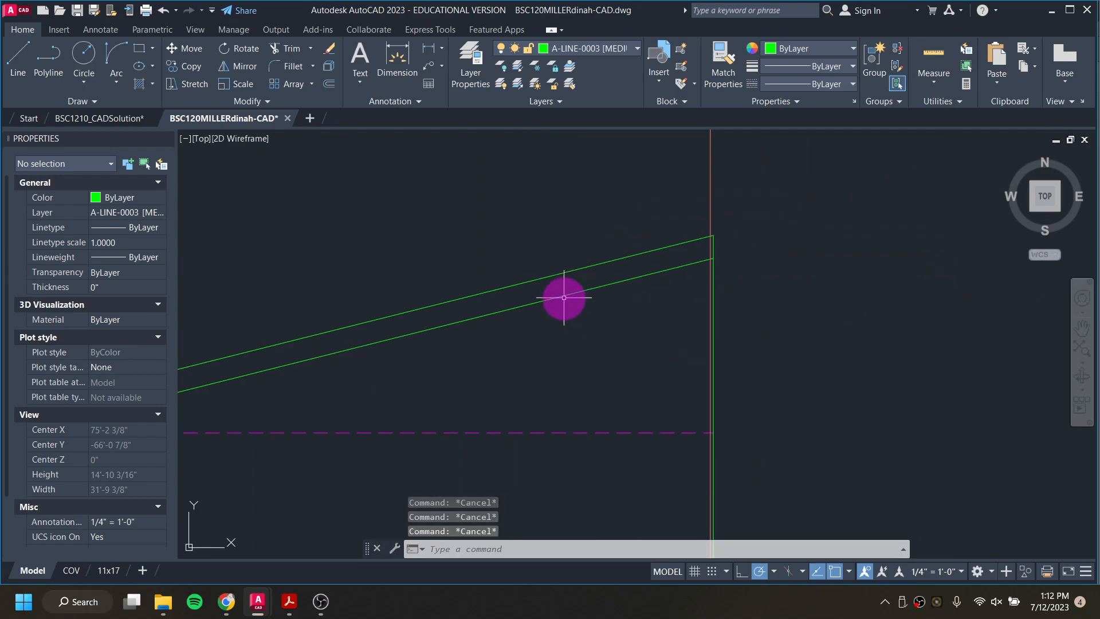
# Step: Move the lower sloped roof line to layer A-LINE-0004 [LIGHT MED]
pyautogui.click(563, 297)
pyautogui.scroll(-2, 559, 300)
pyautogui.moveTo(491, 331); pyautogui.dragTo(651, 319, button='middle')
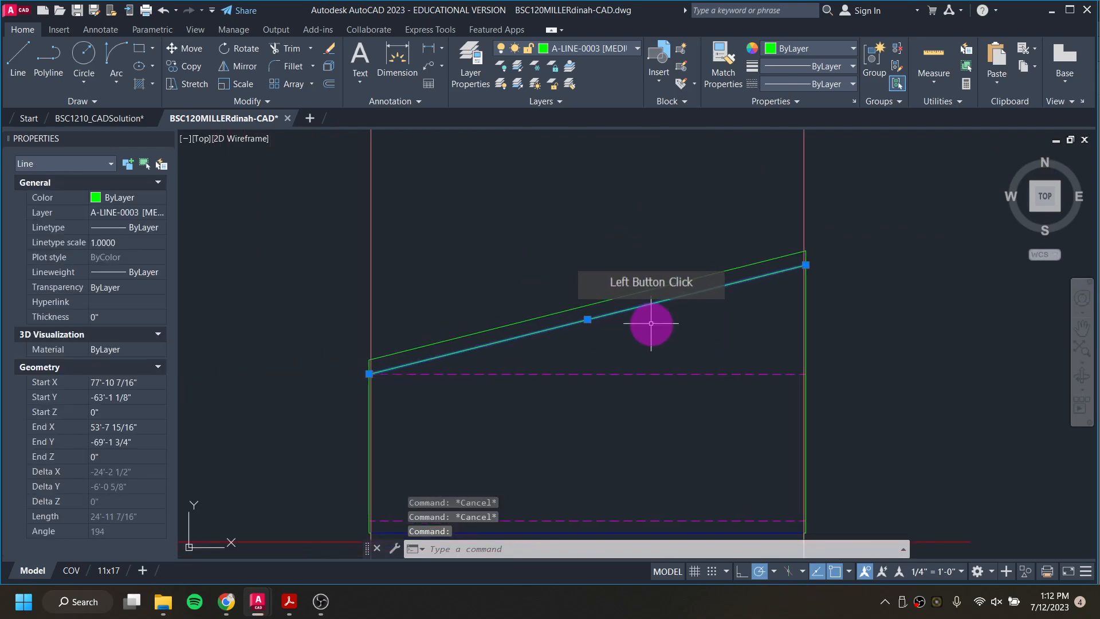
pyautogui.click(603, 53)
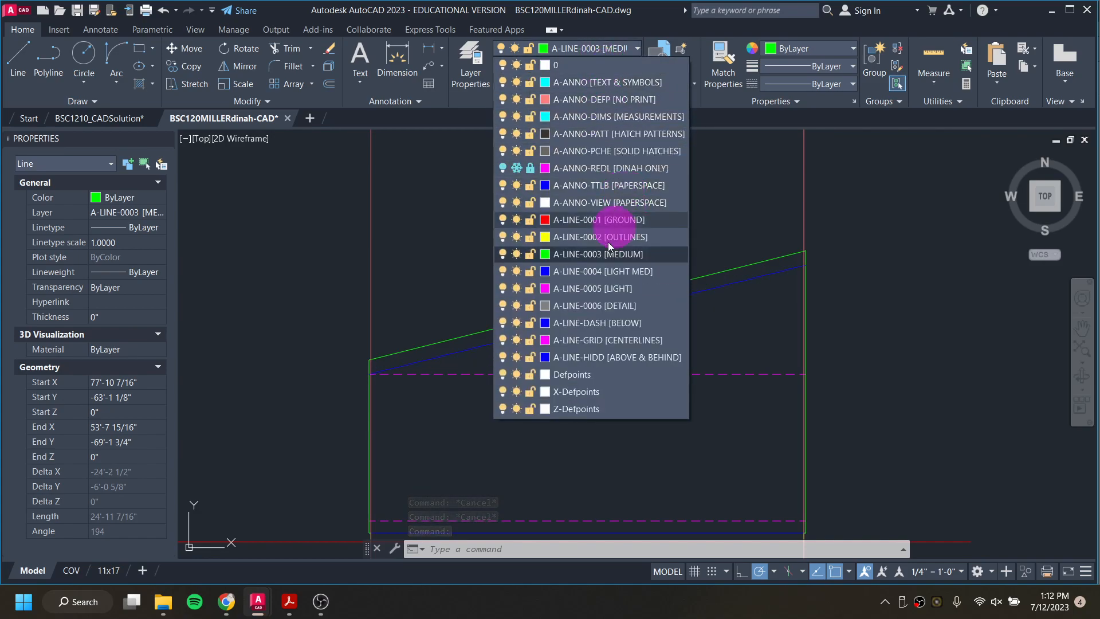
pyautogui.click(607, 274)
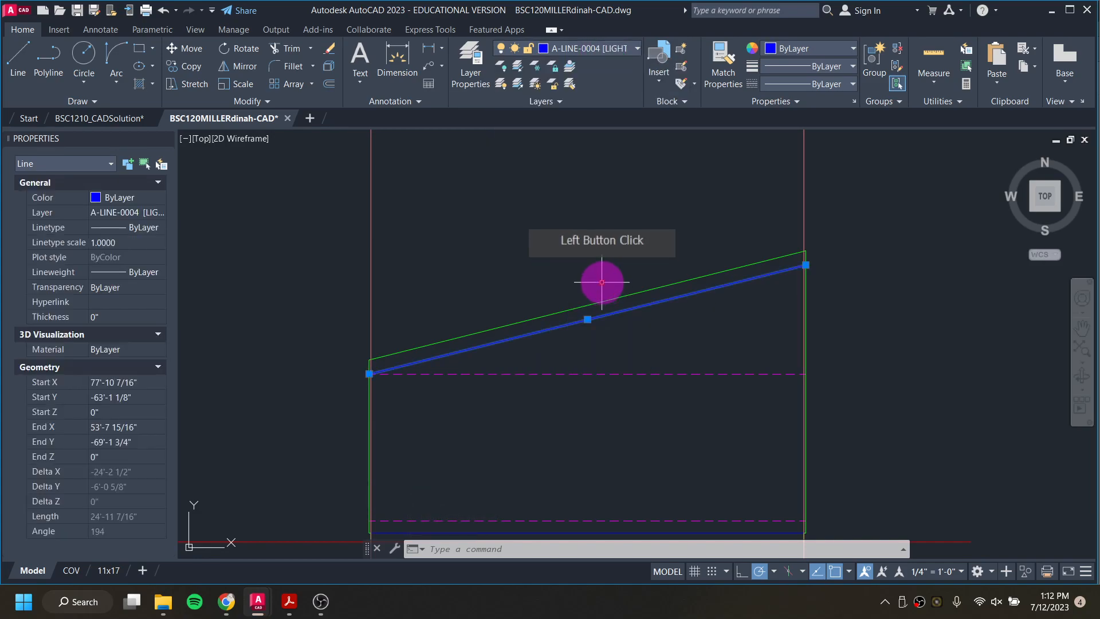
pyautogui.press('Escape')
pyautogui.press('Escape')
pyautogui.moveTo(530, 418); pyautogui.dragTo(558, 315, button='middle')
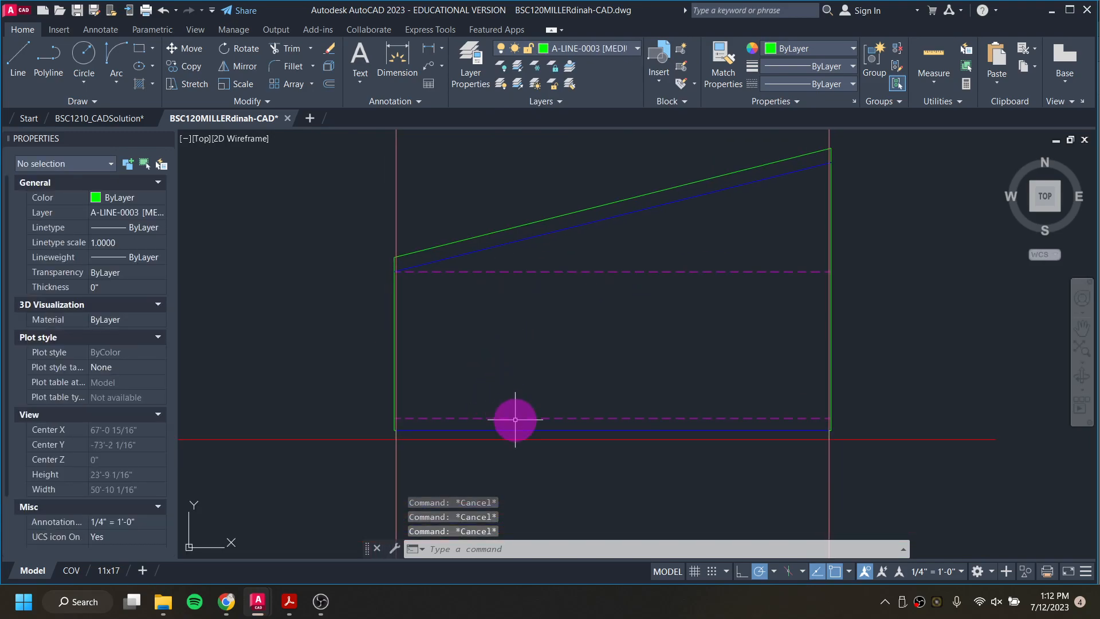
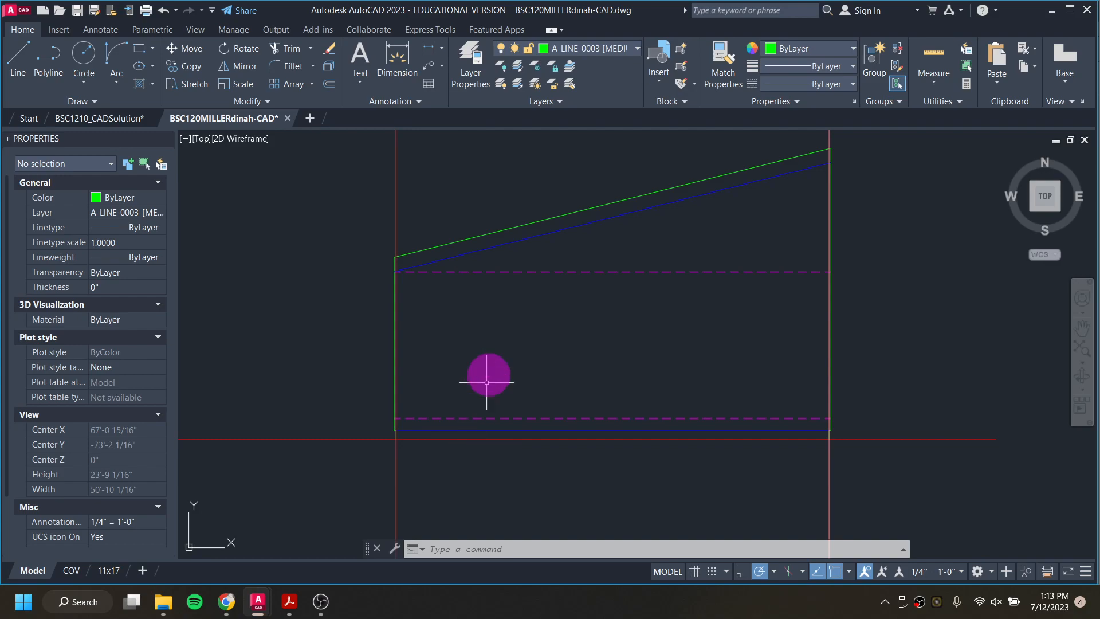
# Step: Make A-ANNO-DEFP [NO PRINT] the current layer
pyautogui.click(610, 50)
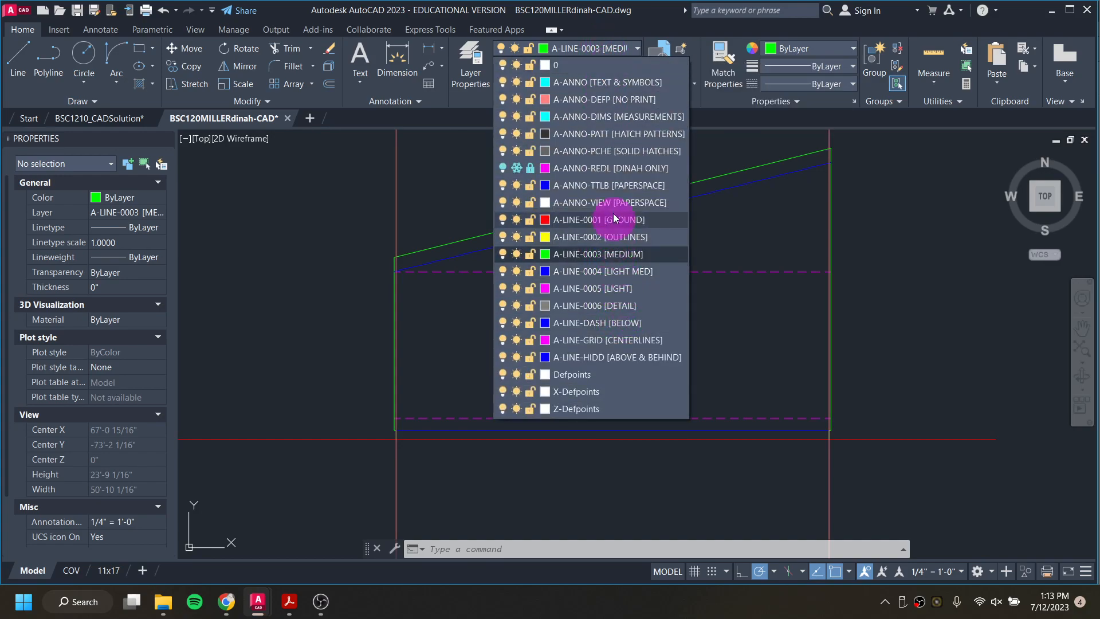
pyautogui.click(614, 108)
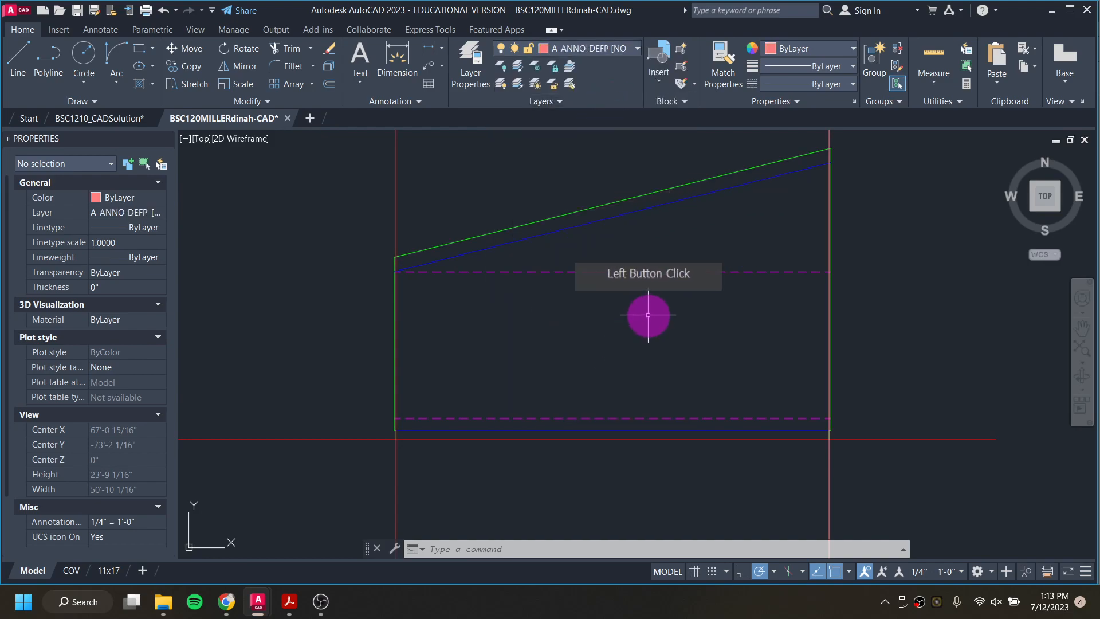
pyautogui.scroll(-6, 567, 345)
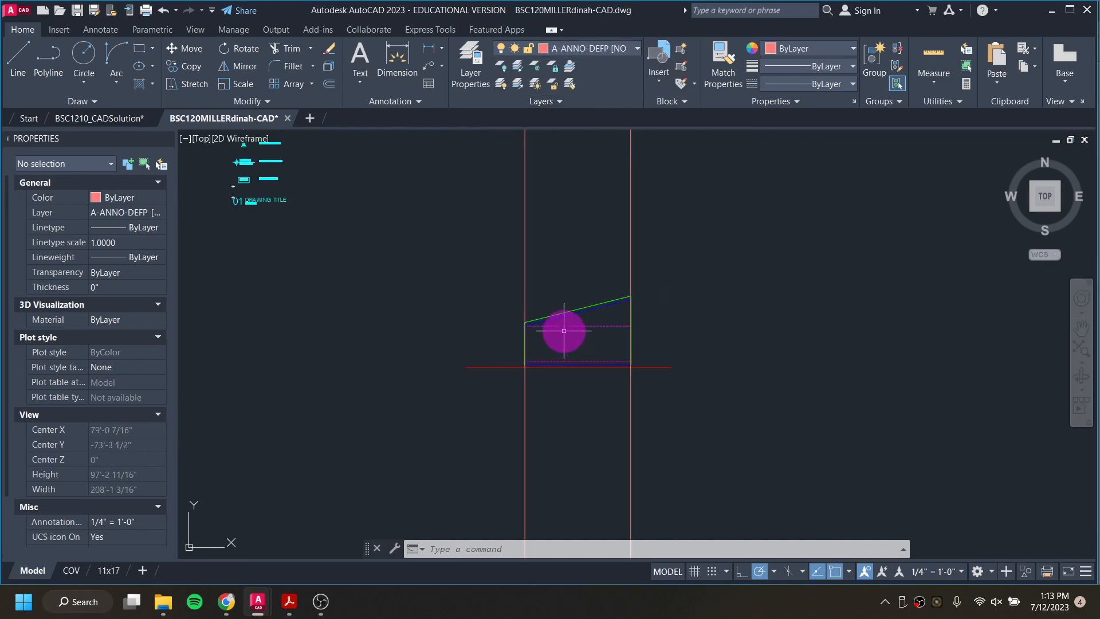
# Step: Draw a vertical guide line from the left window's left jamb corner on the plan's south wall down to the elevation's lower dashed floor line
pyautogui.moveTo(561, 263); pyautogui.dragTo(561, 505, button='middle')
pyautogui.scroll(-2, 560, 499)
pyautogui.scroll(8, 558, 408)
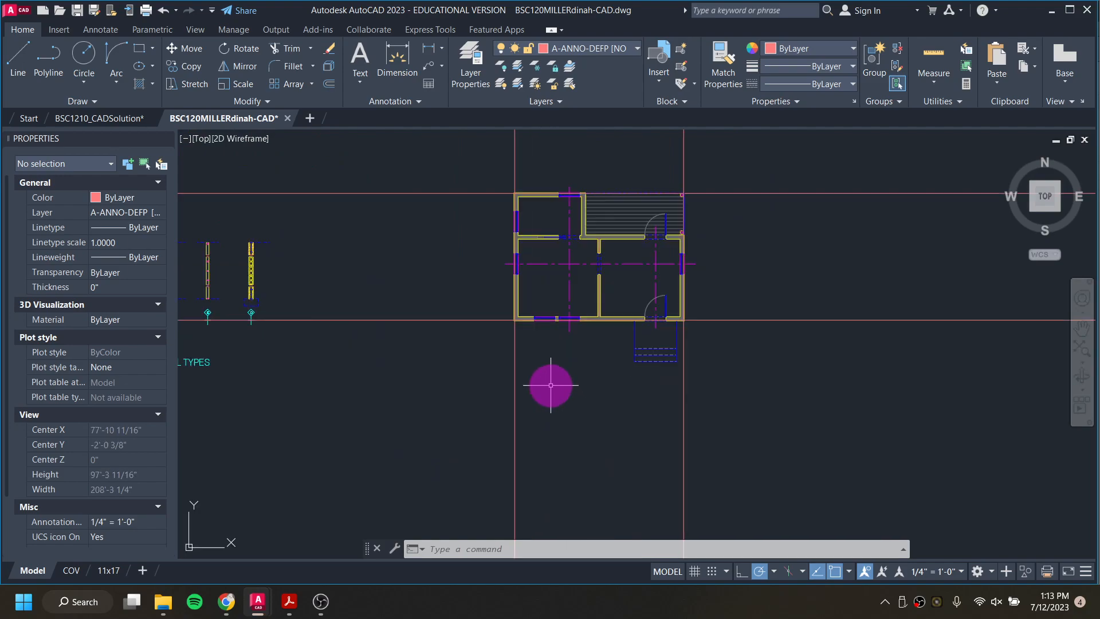
pyautogui.scroll(8, 527, 286)
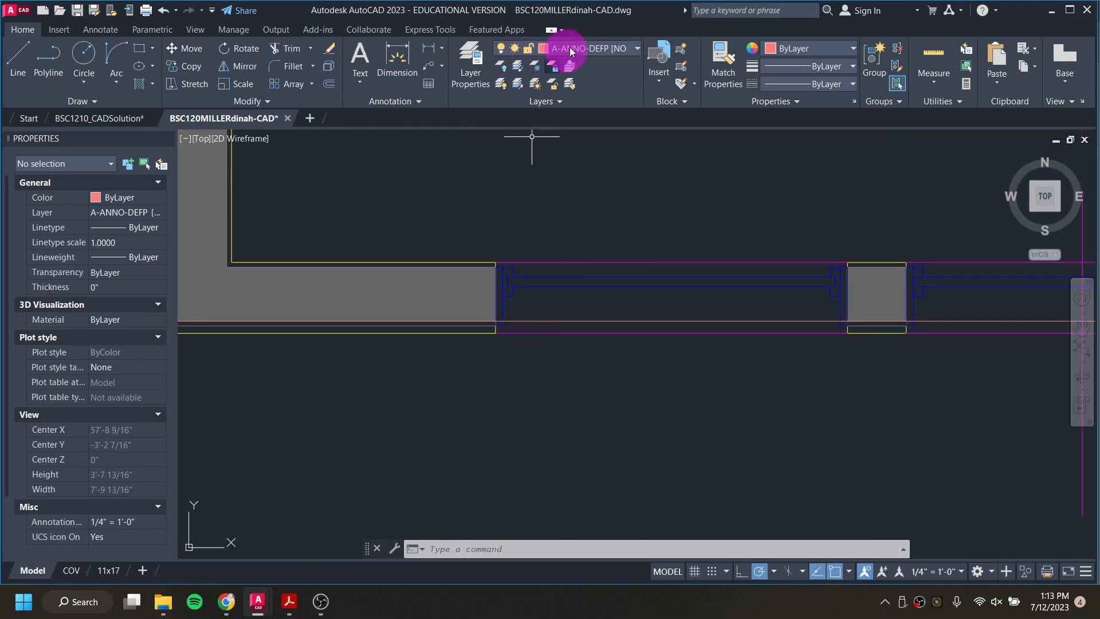
pyautogui.write('L')
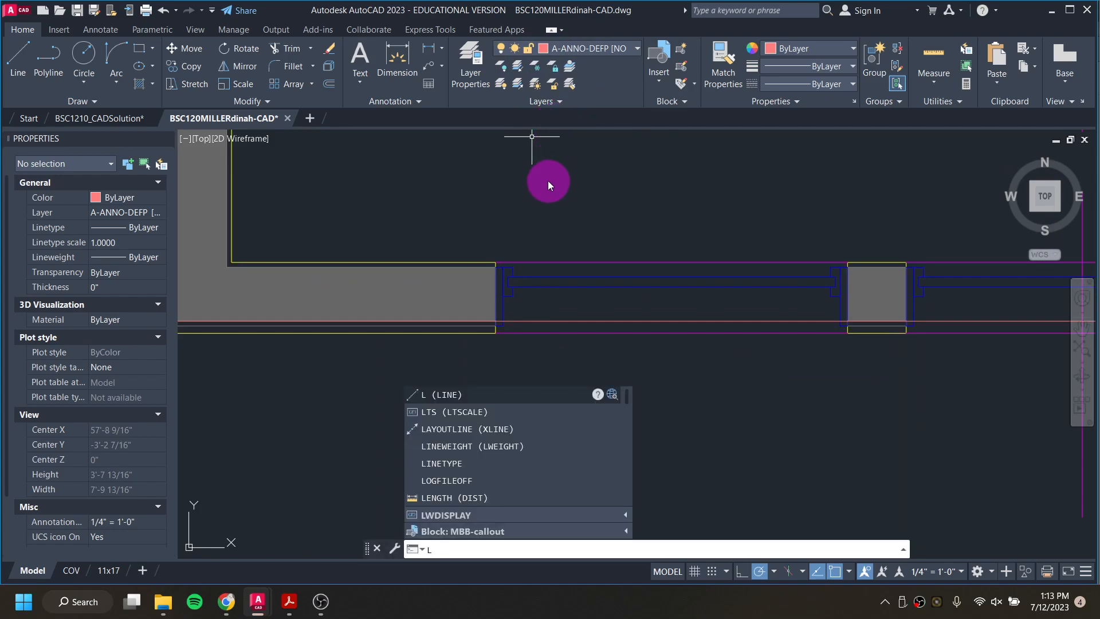
pyautogui.press('Return')
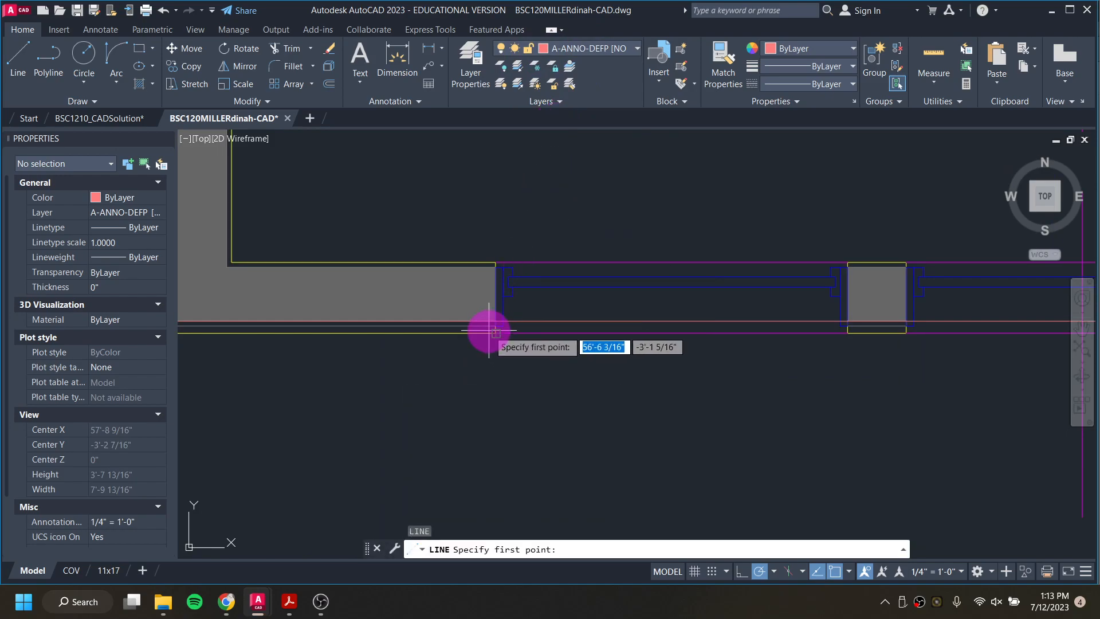
pyautogui.scroll(2, 496, 332)
pyautogui.click(483, 319)
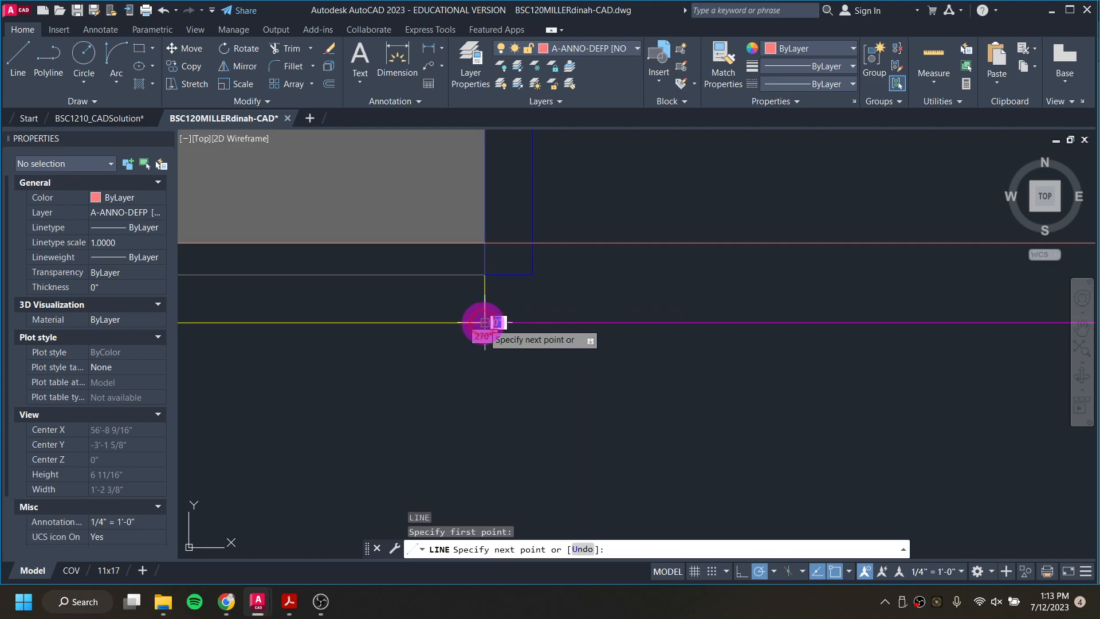
pyautogui.scroll(-3, 483, 319)
pyautogui.scroll(-2, 478, 362)
pyautogui.moveTo(477, 421); pyautogui.dragTo(518, 23, button='middle')
pyautogui.scroll(-7, 511, 344)
pyautogui.moveTo(514, 383); pyautogui.dragTo(523, 12, button='middle')
pyautogui.scroll(5, 520, 346)
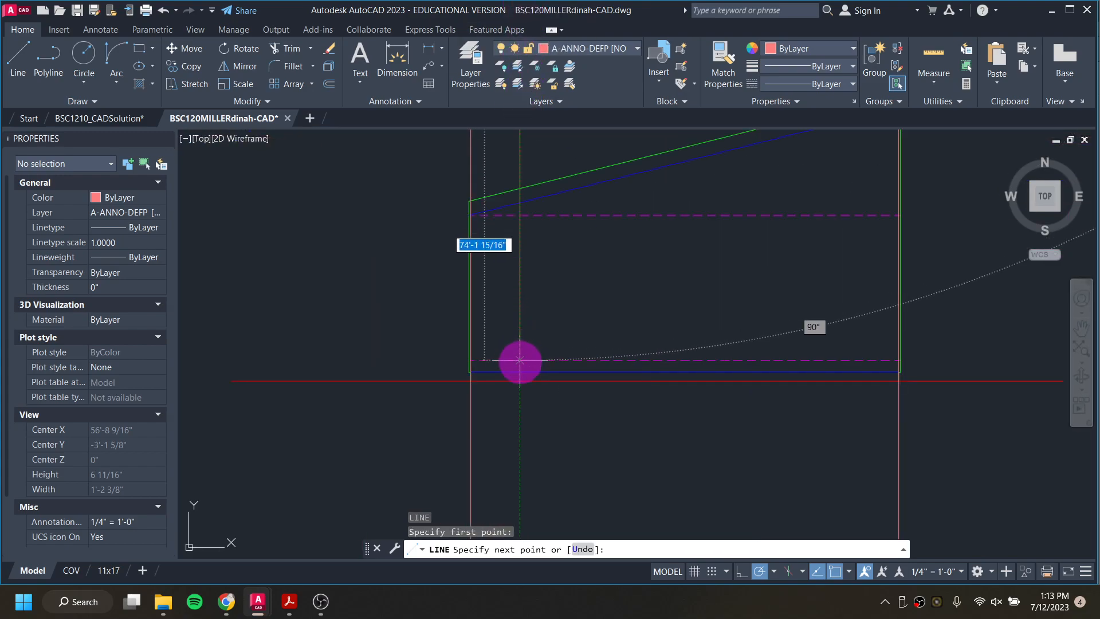
pyautogui.click(519, 359)
pyautogui.press('Escape')
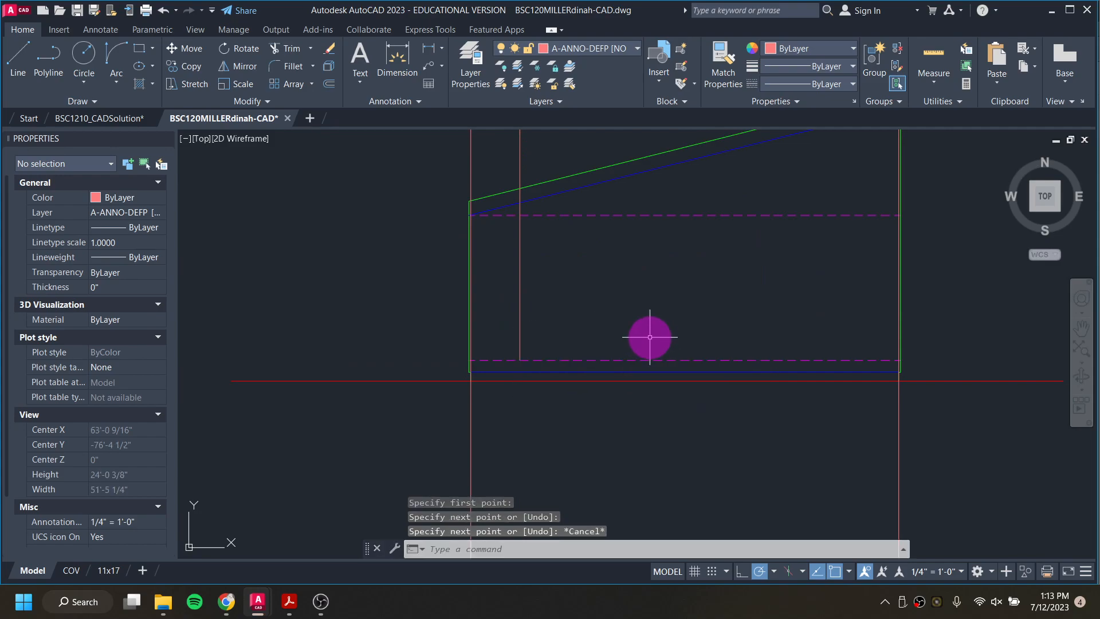
# Step: Draw a vertical guide line from the left window's right jamb corner on the south wall down to the lower dashed floor line
pyautogui.scroll(-6, 640, 313)
pyautogui.scroll(10, 638, 239)
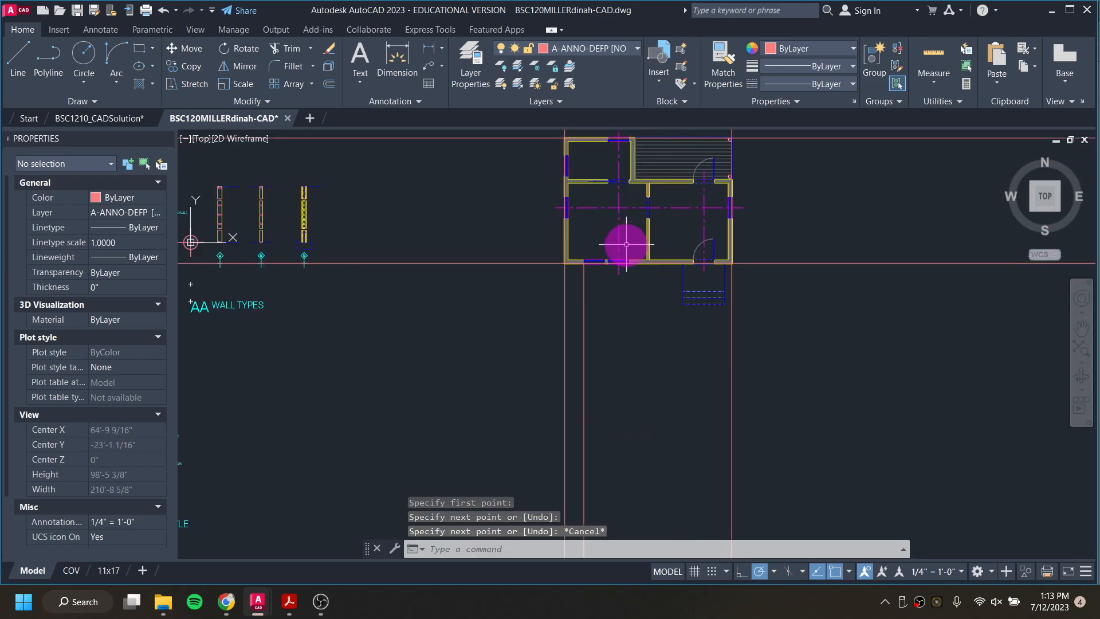
pyautogui.write('l')
pyautogui.press('Return')
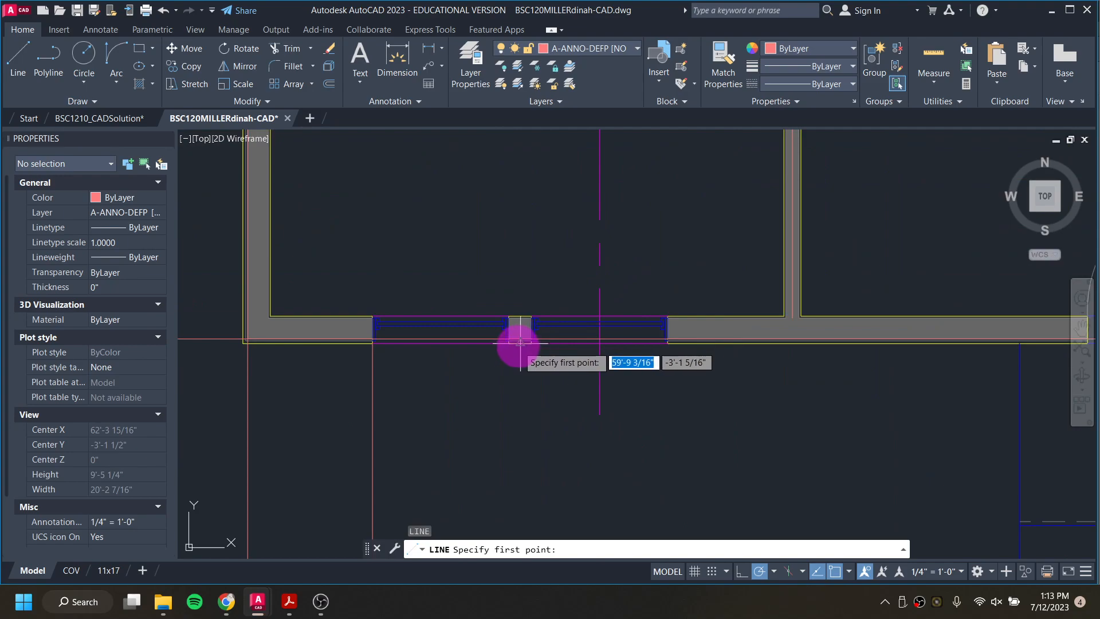
pyautogui.click(509, 344)
pyautogui.scroll(-5, 504, 401)
pyautogui.scroll(8, 504, 395)
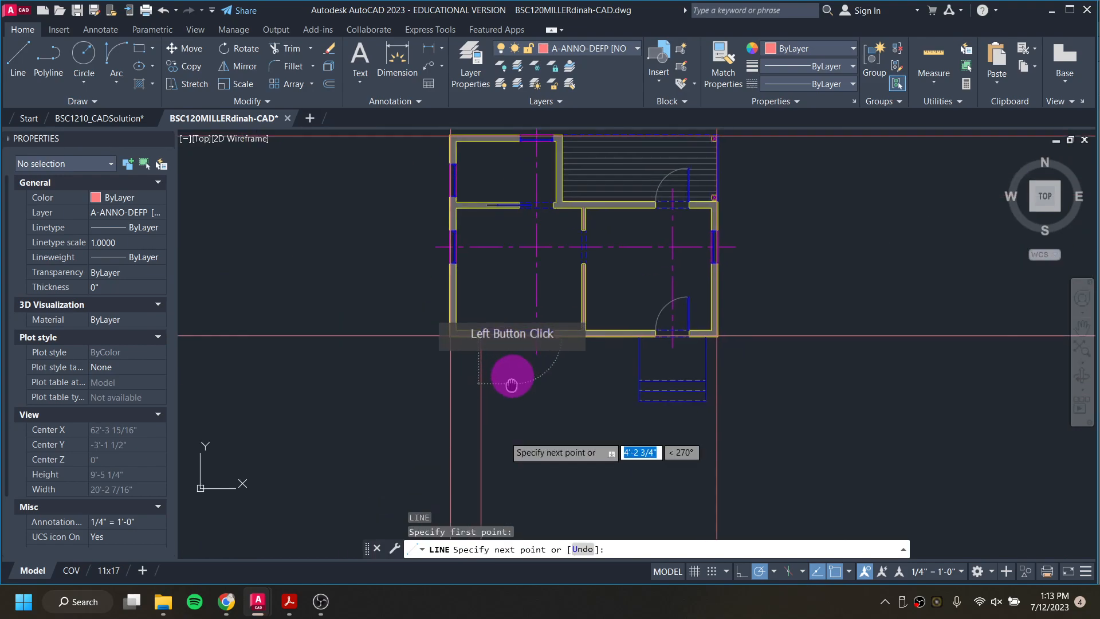
pyautogui.scroll(4, 568, 486)
pyautogui.click(579, 486)
pyautogui.scroll(-4, 621, 424)
pyautogui.moveTo(635, 352); pyautogui.dragTo(634, 370, button='middle')
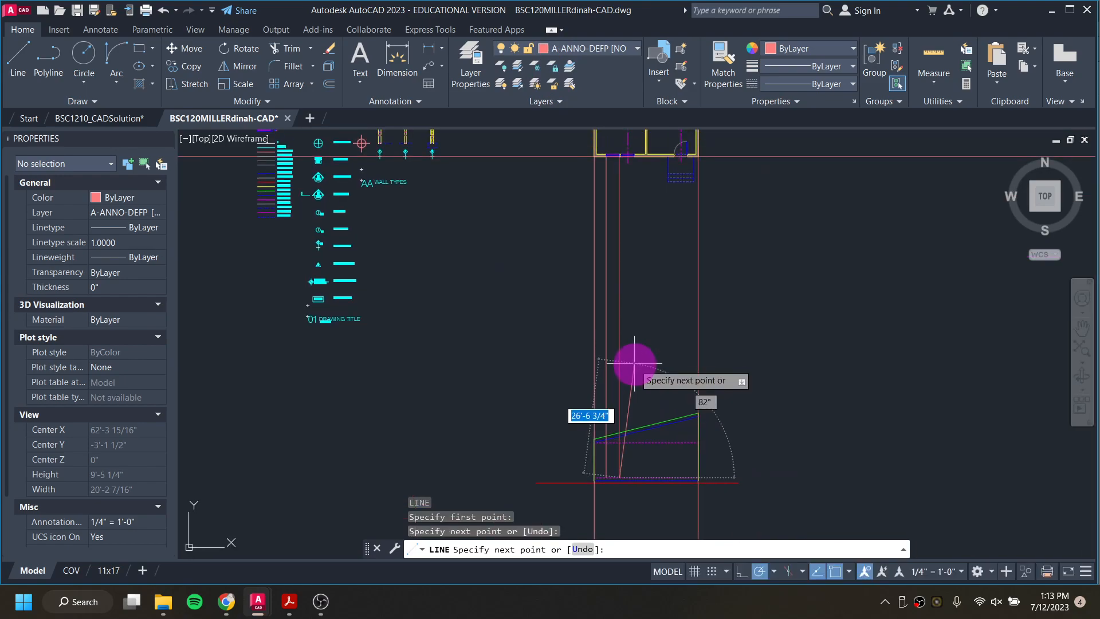
pyautogui.press('Escape')
# Step: Draw a vertical guide line from the second south window's left jamb corner down to the elevation's lower dashed floor line
pyautogui.moveTo(625, 167); pyautogui.dragTo(618, 322, button='middle')
pyautogui.scroll(6, 614, 231)
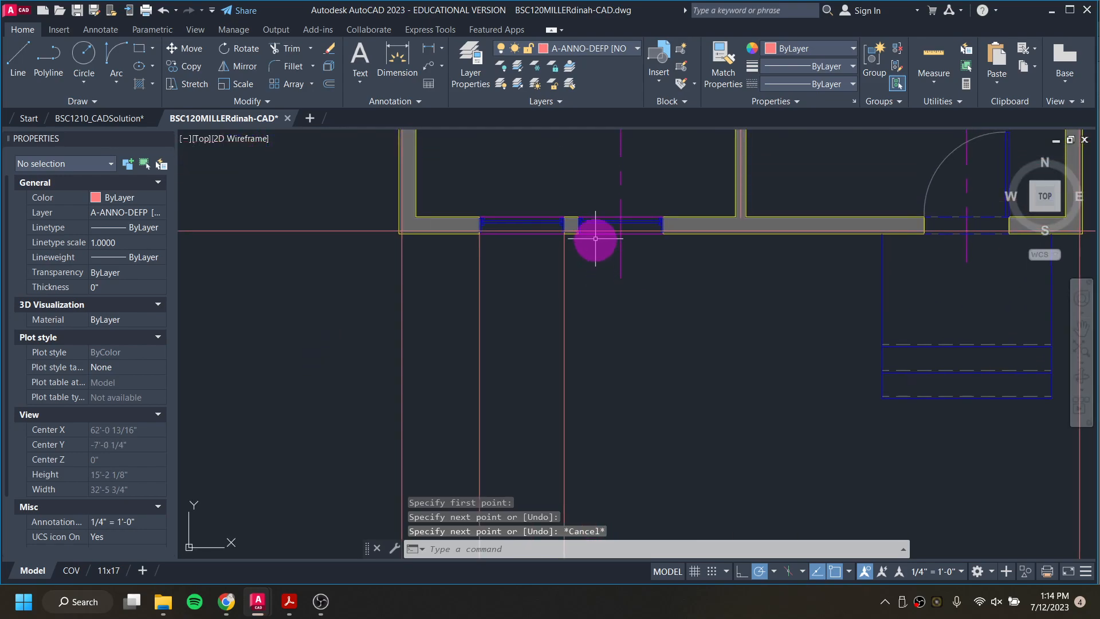
pyautogui.scroll(4, 595, 241)
pyautogui.press('space')
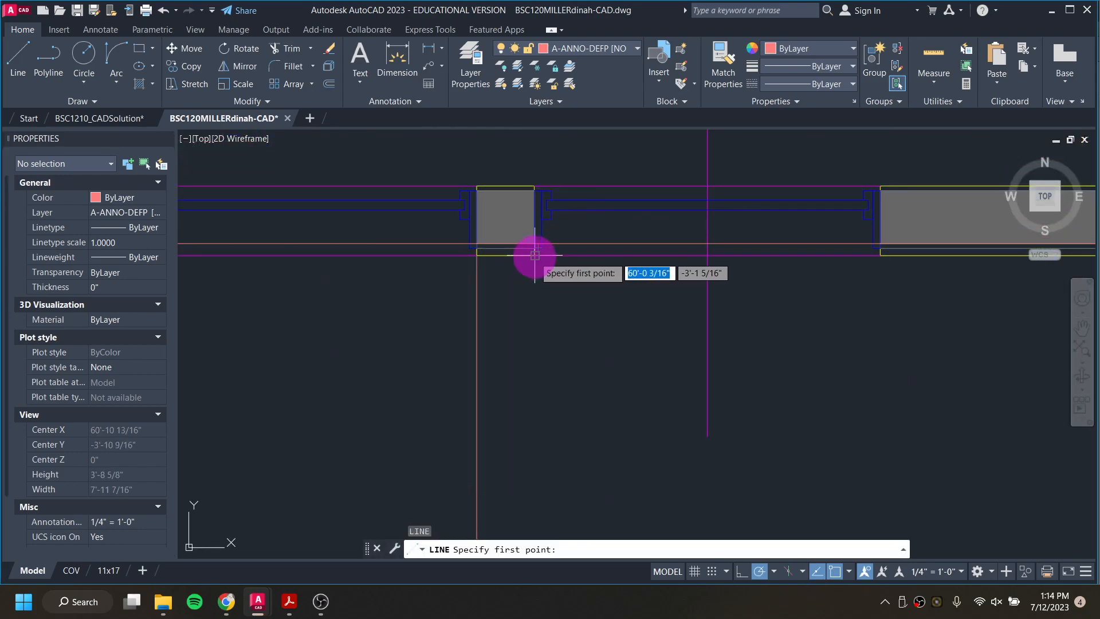
pyautogui.click(534, 255)
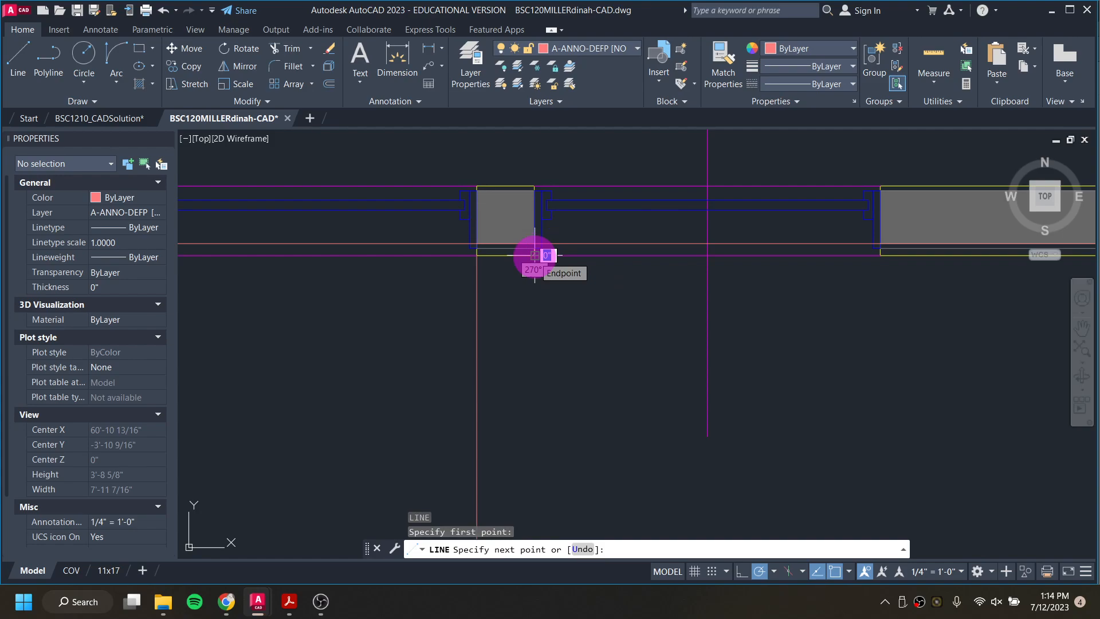
pyautogui.scroll(-7, 532, 262)
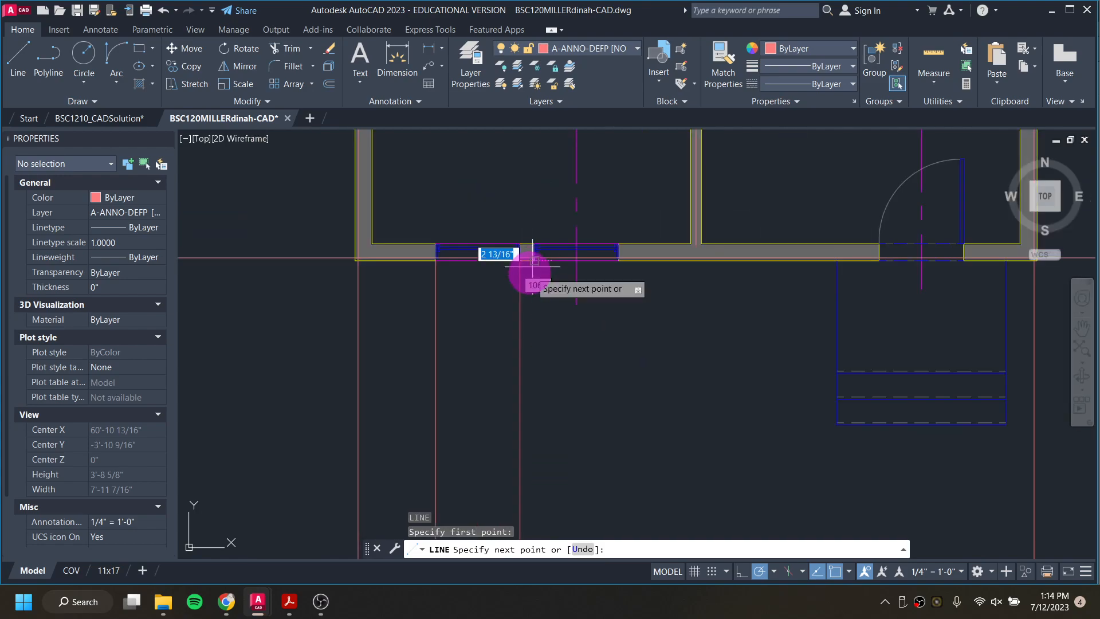
pyautogui.moveTo(536, 429); pyautogui.dragTo(538, 148, button='middle')
pyautogui.moveTo(570, 443); pyautogui.dragTo(543, 152, button='middle')
pyautogui.moveTo(516, 409); pyautogui.dragTo(542, 133, button='middle')
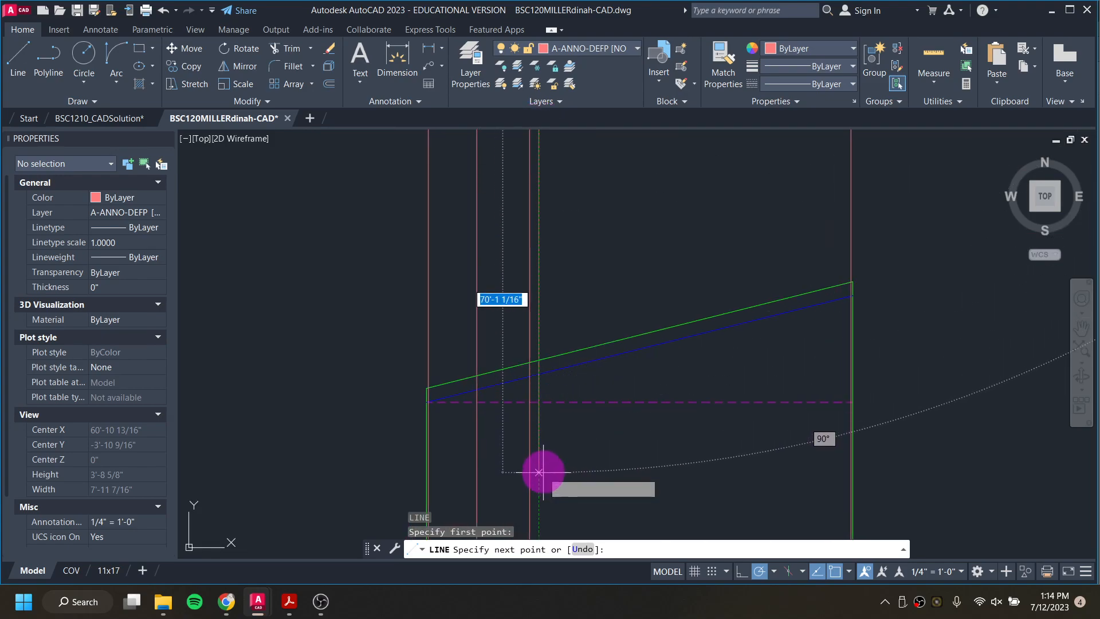
pyautogui.moveTo(541, 471); pyautogui.dragTo(532, 260, button='middle')
pyautogui.click(533, 333)
pyautogui.scroll(3, 532, 332)
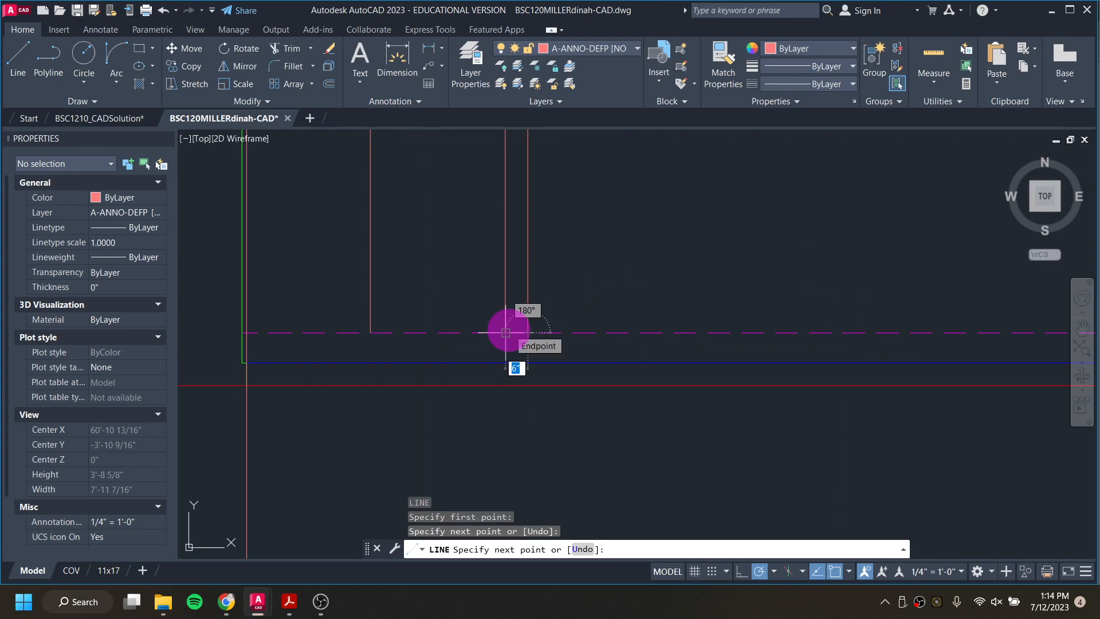
pyautogui.scroll(-3, 546, 330)
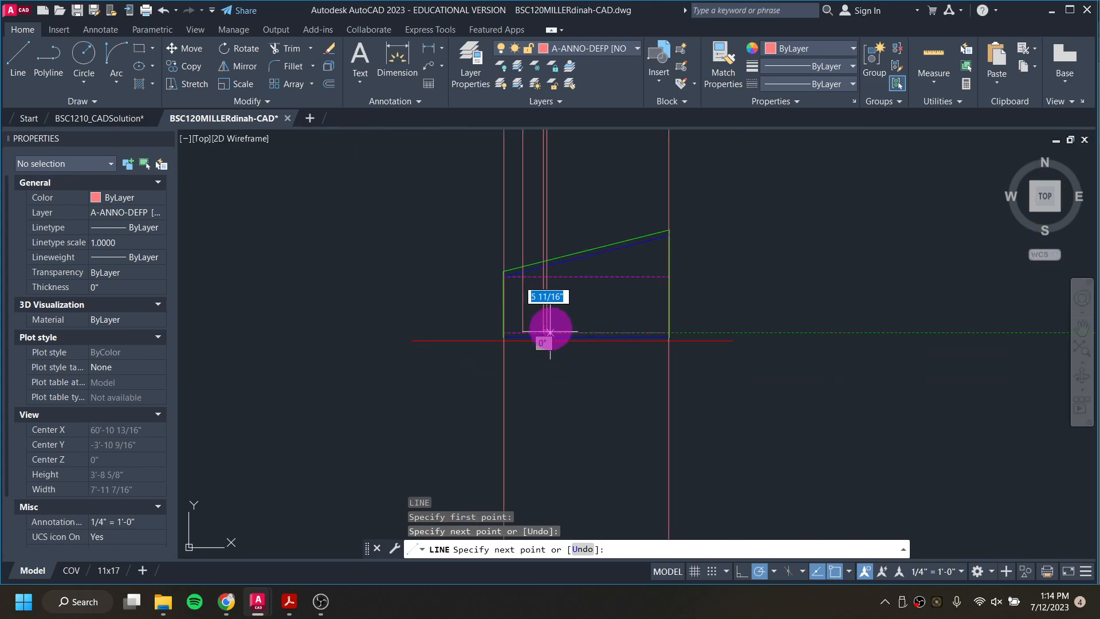
pyautogui.press('Escape')
# Step: Draw a vertical guide line from the second south window's right jamb corner down to the elevation's lower dashed floor line
pyautogui.moveTo(562, 218); pyautogui.dragTo(561, 433, button='middle')
pyautogui.moveTo(542, 221); pyautogui.dragTo(571, 487, button='middle')
pyautogui.scroll(4, 579, 345)
pyautogui.press('space')
pyautogui.scroll(3, 697, 248)
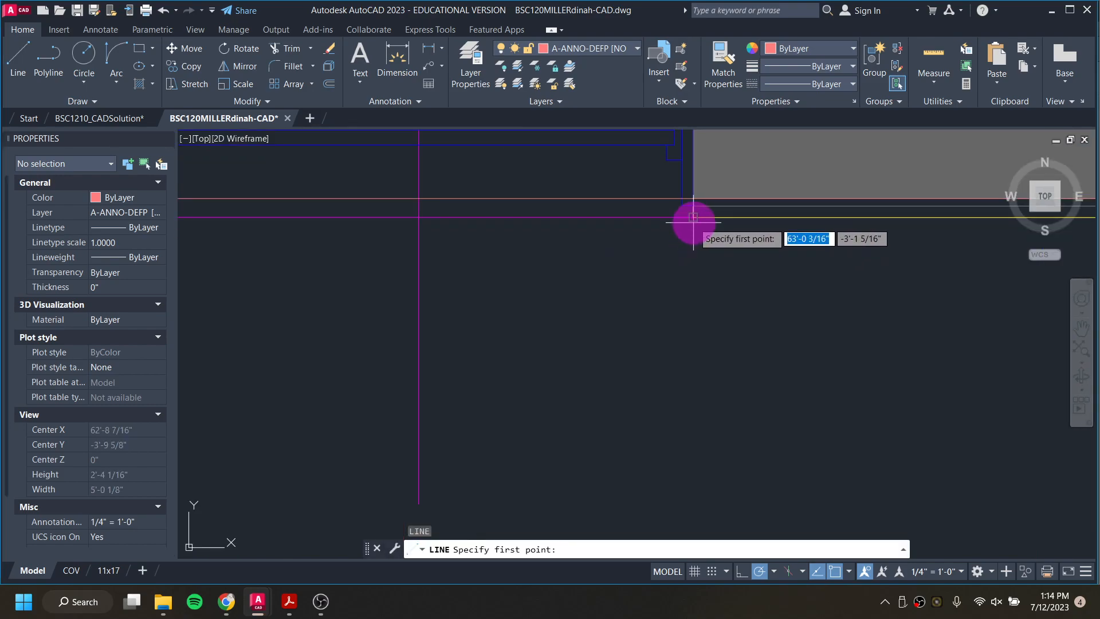
pyautogui.click(692, 217)
pyautogui.scroll(-3, 690, 361)
pyautogui.scroll(4, 685, 344)
pyautogui.scroll(3, 683, 394)
pyautogui.click(708, 400)
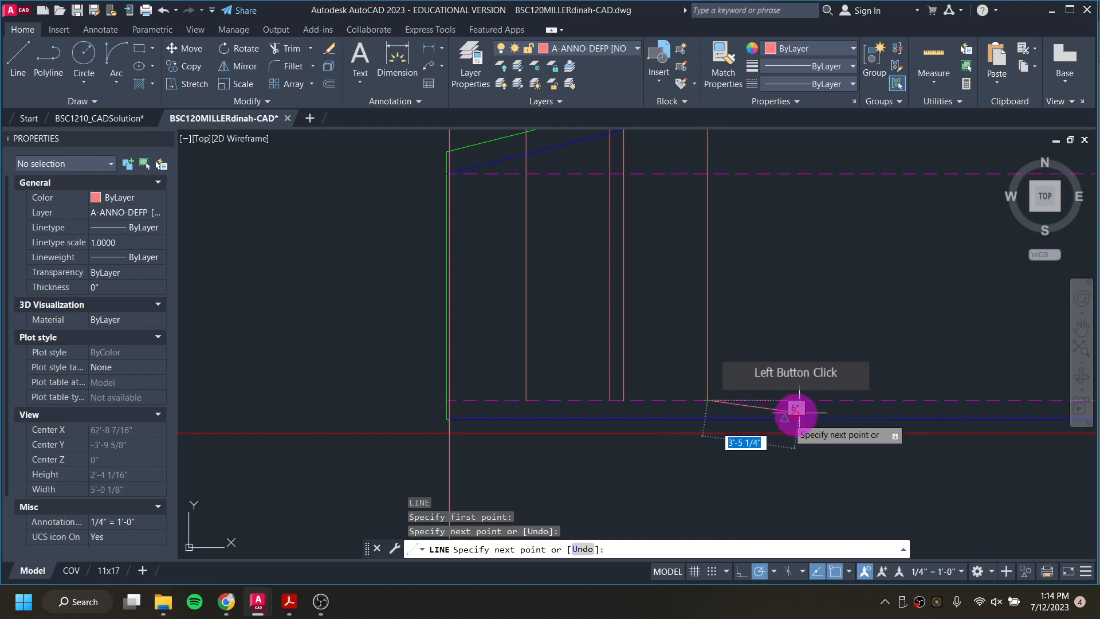
pyautogui.press('Escape')
pyautogui.press('Escape')
pyautogui.press('Escape')
# Step: Draw a 6' check line to the right along the lower dashed floor line, starting at the left vertical guide line
pyautogui.scroll(5, 454, 402)
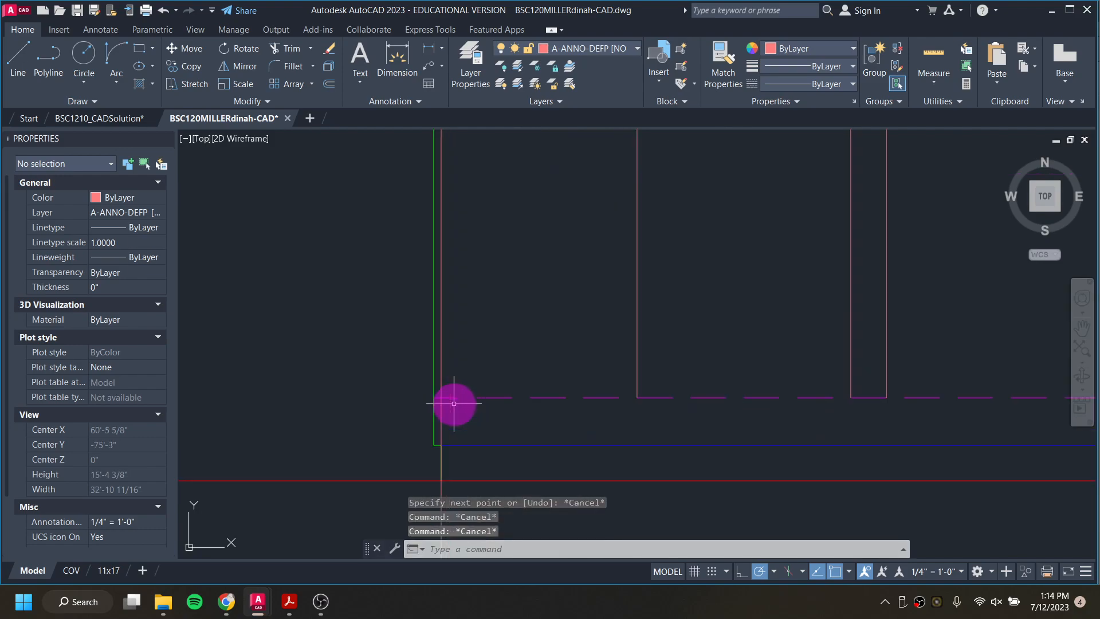
pyautogui.scroll(-3, 280, 177)
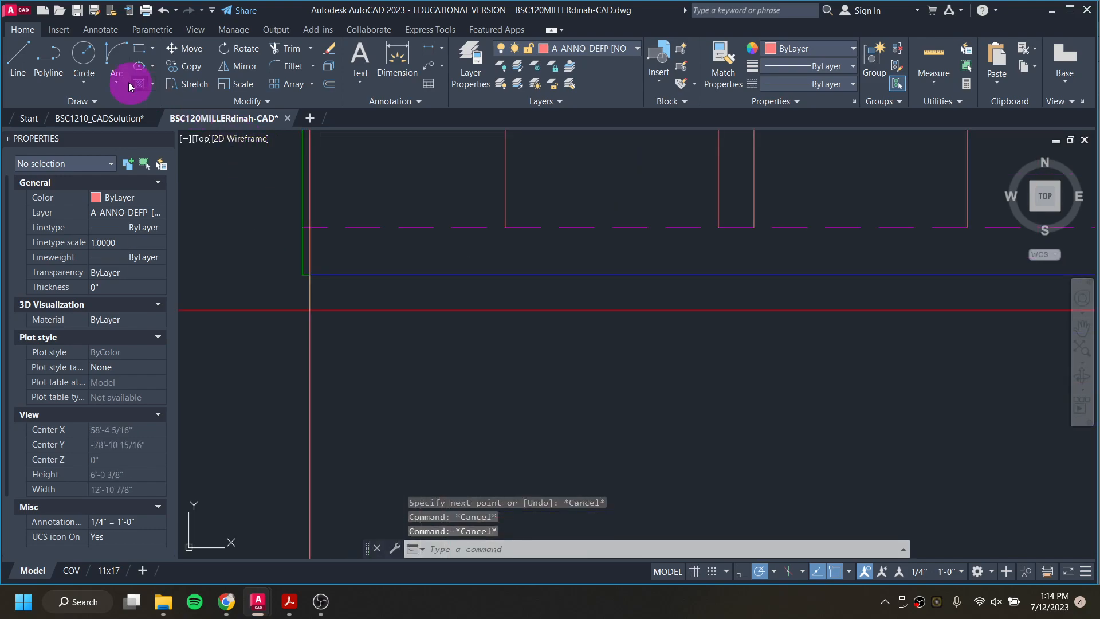
pyautogui.click(23, 60)
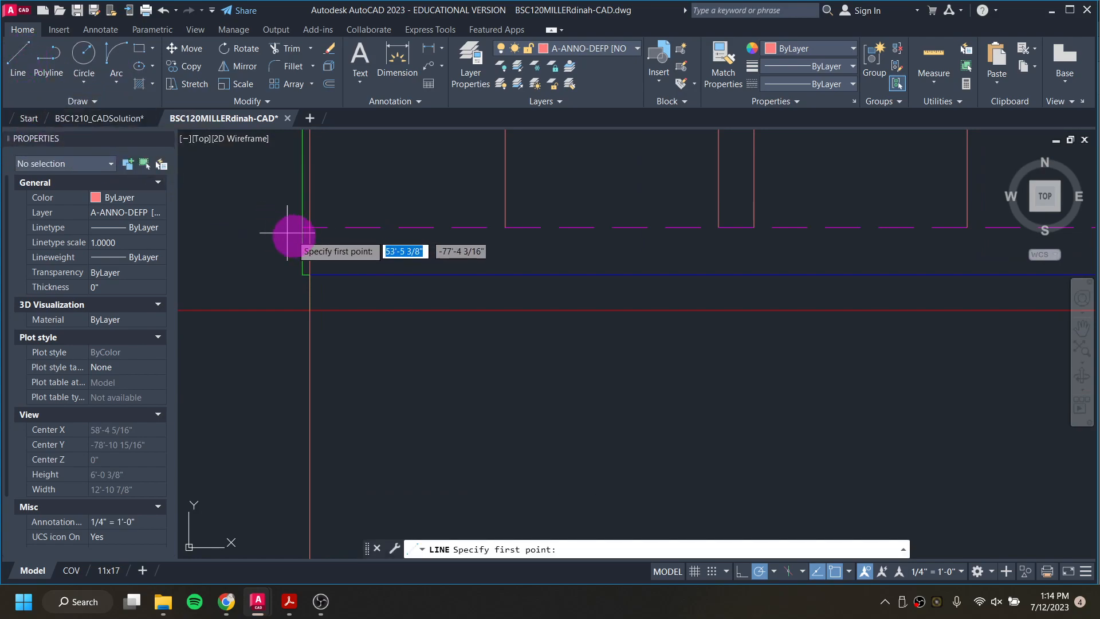
pyautogui.scroll(2, 310, 226)
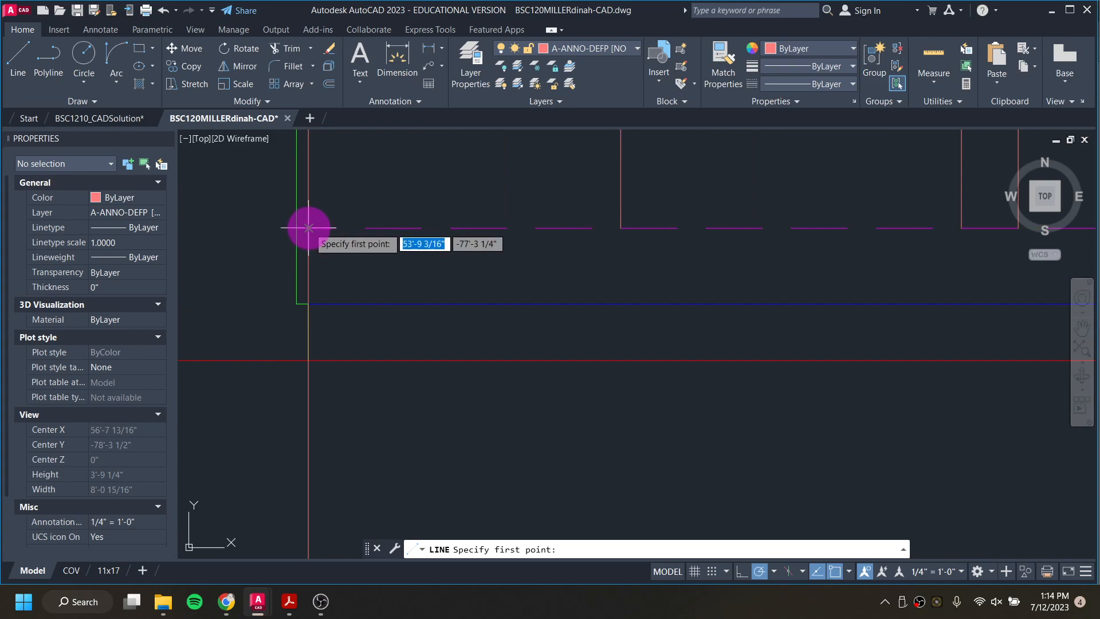
pyautogui.click(308, 227)
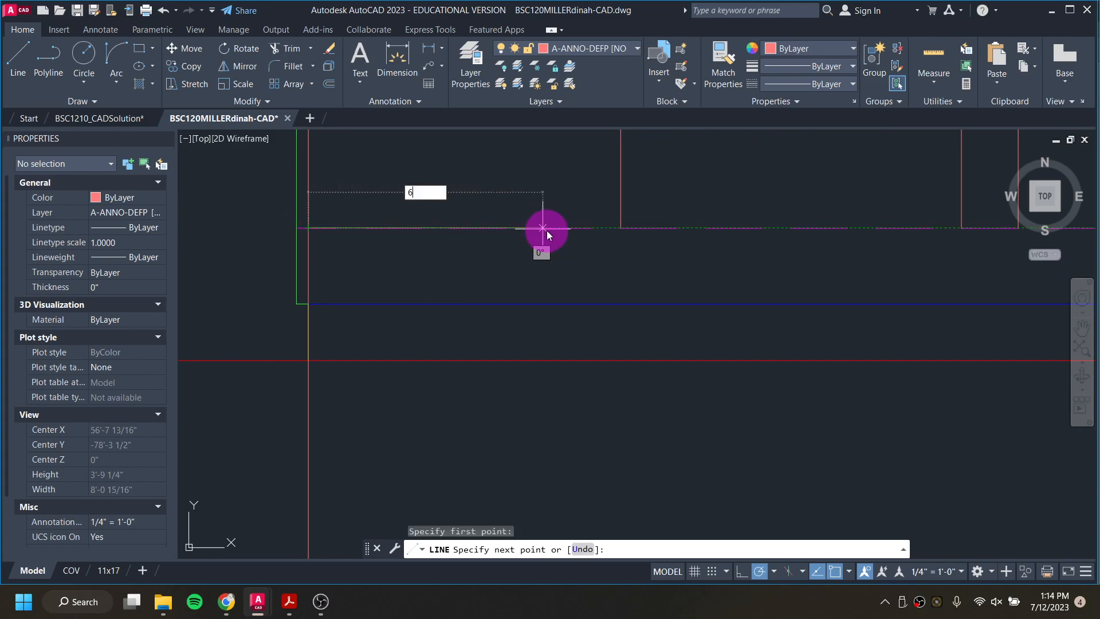
pyautogui.write("6'")
pyautogui.press('Return')
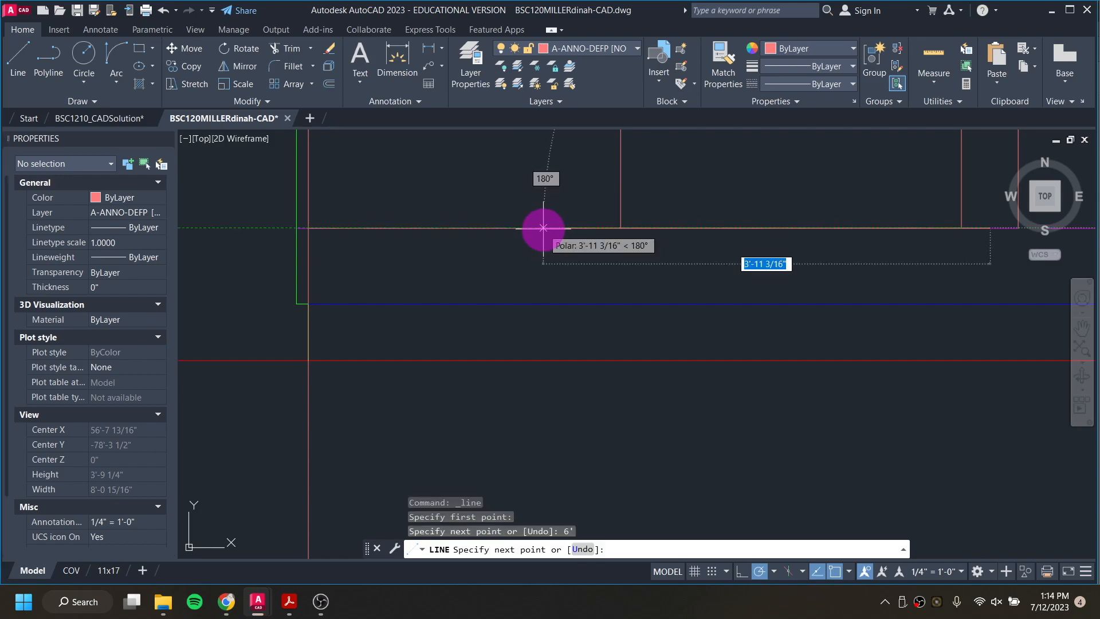
# Step: Continue the check line about 1'-7" straight up between the two middle window guides, with a 3" segment to the left
pyautogui.scroll(-2, 568, 234)
pyautogui.moveTo(735, 236); pyautogui.dragTo(636, 387, button='middle')
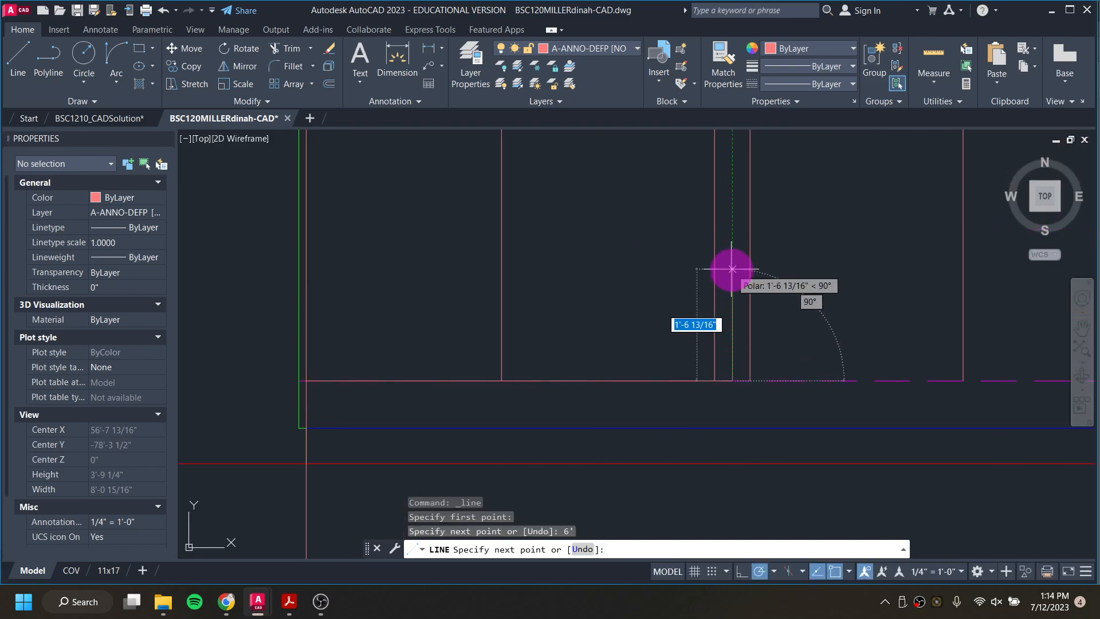
pyautogui.click(732, 269)
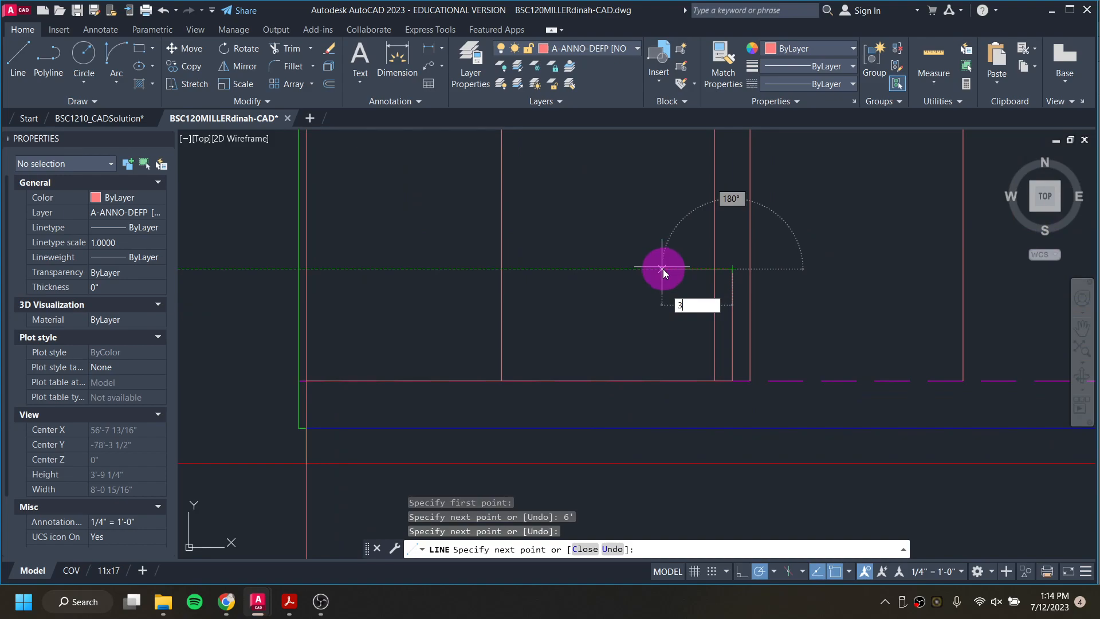
pyautogui.write('3')
pyautogui.press('Return')
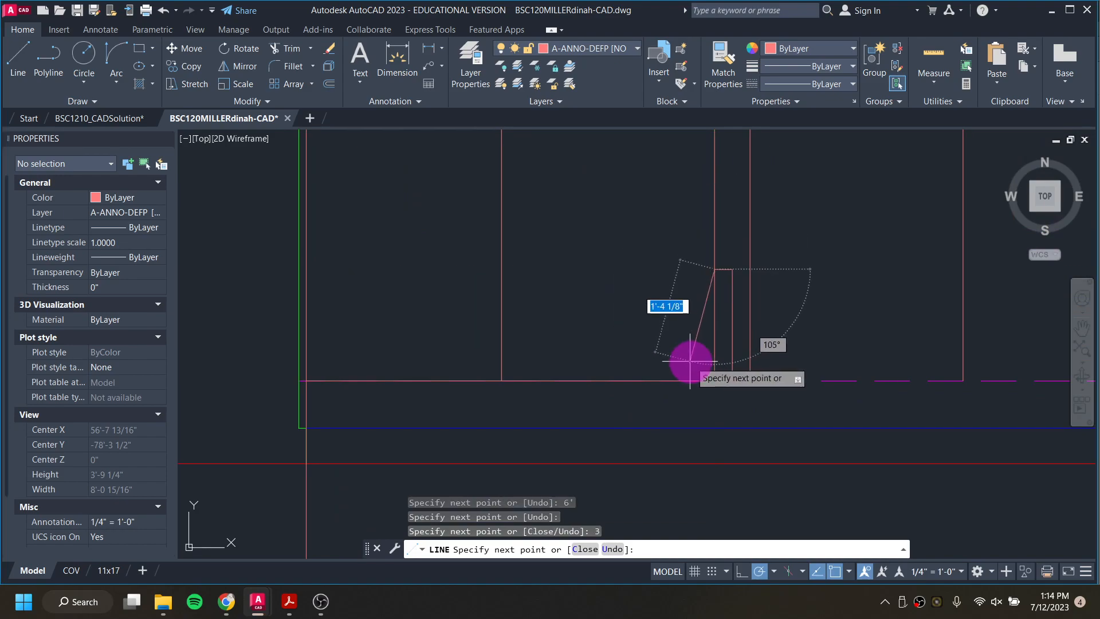
pyautogui.press('Escape')
pyautogui.press('Escape')
# Step: Erase the vertical, 3" and 6' check segments between the window guide lines and along the floor line
pyautogui.click(740, 303)
pyautogui.click(730, 263)
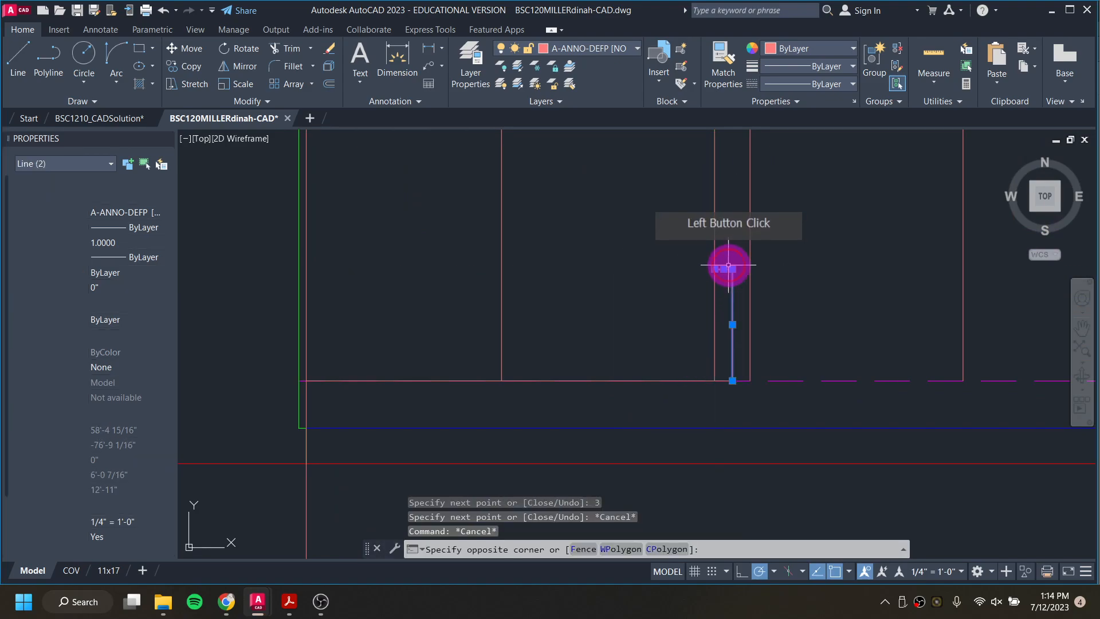
pyautogui.press('Delete')
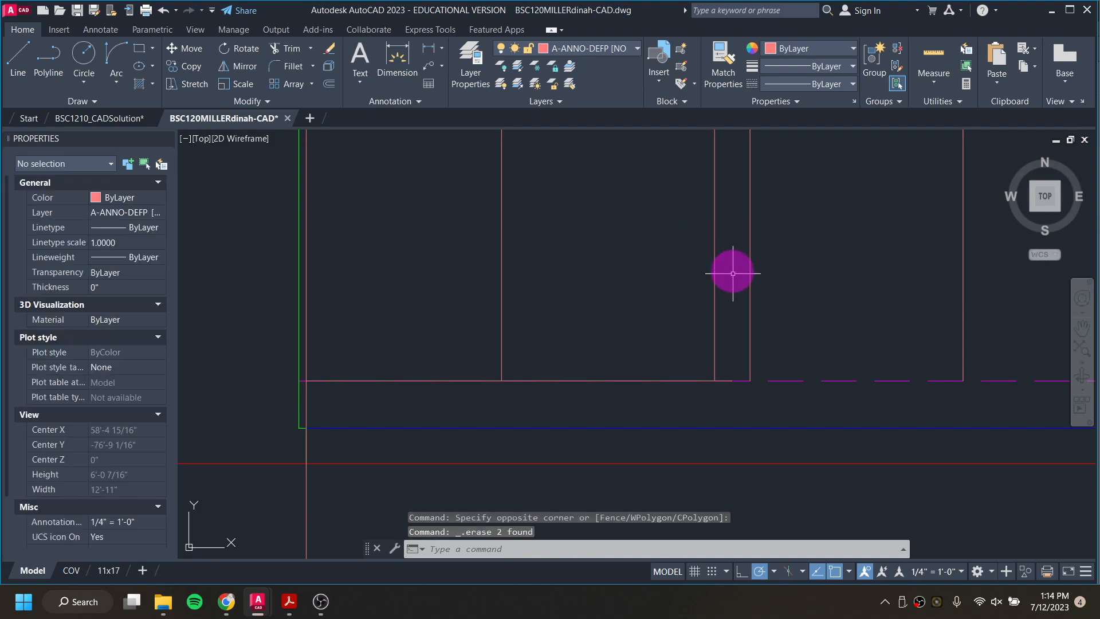
pyautogui.click(708, 380)
pyautogui.press('Delete')
pyautogui.scroll(-6, 711, 377)
pyautogui.moveTo(717, 349); pyautogui.dragTo(474, 480, button='middle')
pyautogui.scroll(-5, 527, 364)
pyautogui.moveTo(535, 247); pyautogui.dragTo(525, 368, button='middle')
pyautogui.scroll(4, 539, 242)
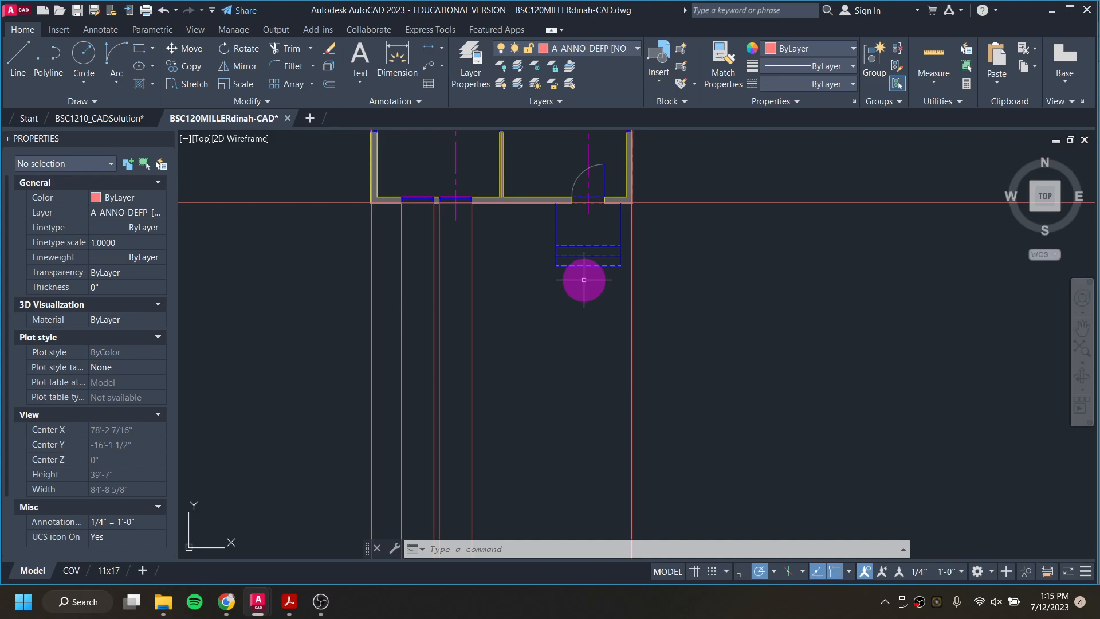
# Step: Draw a vertical guide line from the south door's left jamb corner down to the elevation's lower dashed floor line
pyautogui.press('Return')
pyautogui.scroll(4, 570, 212)
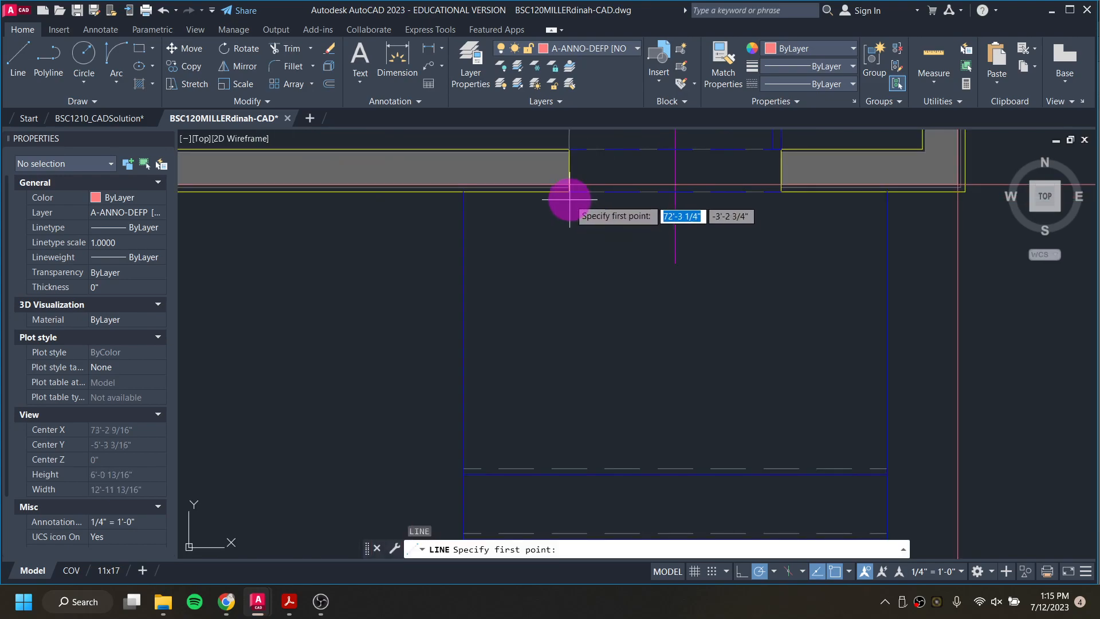
pyautogui.click(569, 191)
pyautogui.scroll(-5, 576, 298)
pyautogui.scroll(2, 579, 326)
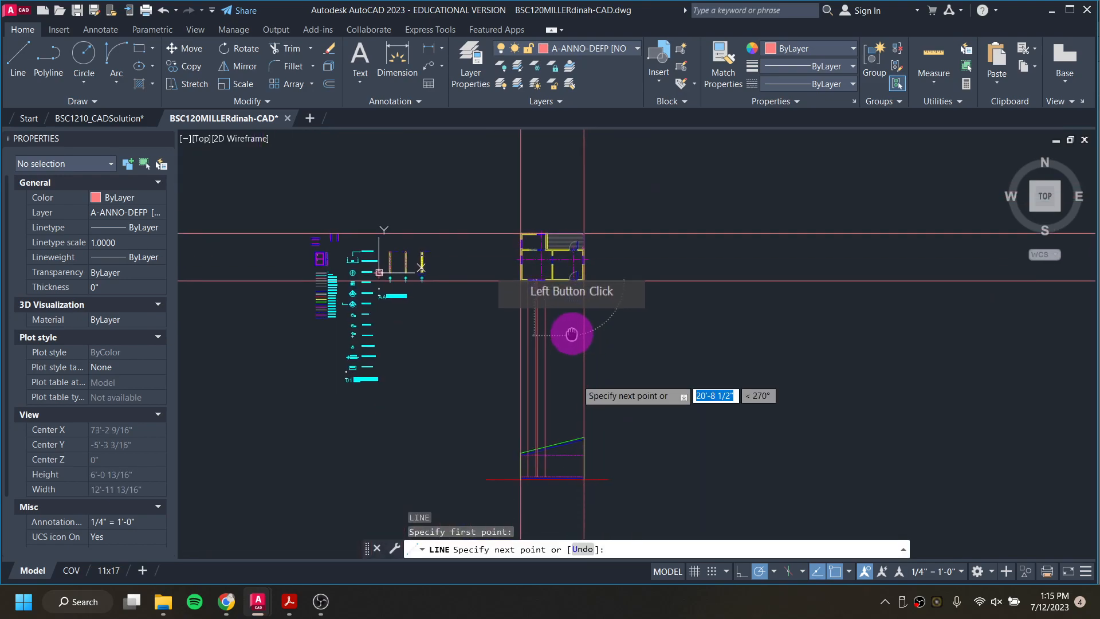
pyautogui.scroll(6, 565, 326)
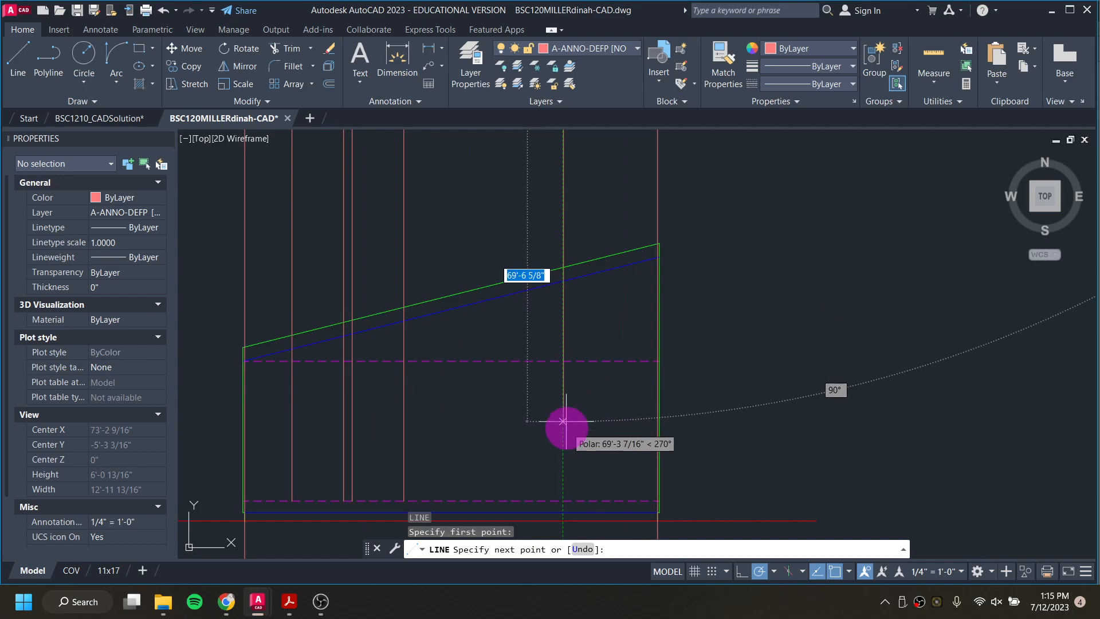
pyautogui.click(563, 502)
pyautogui.press('Escape')
pyautogui.scroll(-6, 616, 321)
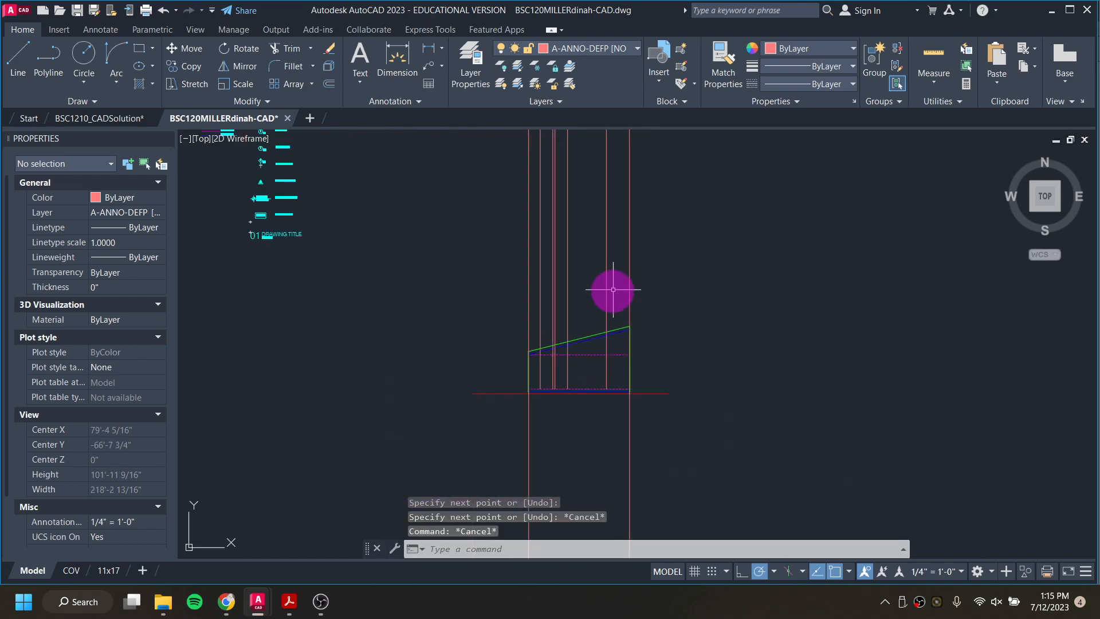
# Step: Draw a ray straight down from the south door's right jamb corner in the floor plan through the elevation
pyautogui.scroll(6, 613, 282)
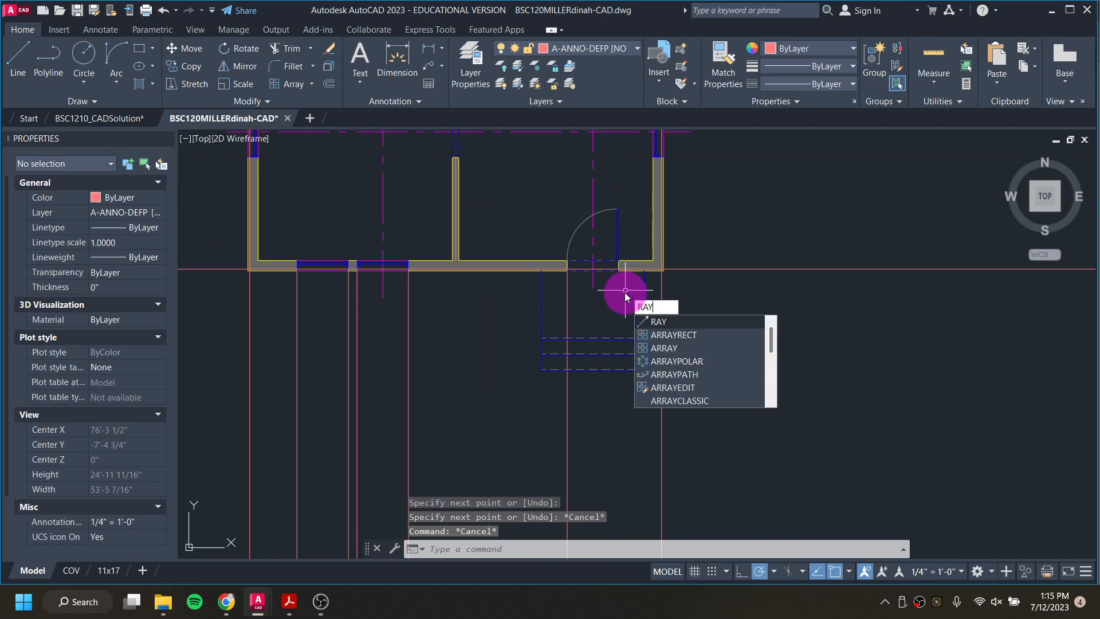
pyautogui.scroll(3, 623, 292)
pyautogui.press('Return')
pyautogui.scroll(5, 617, 275)
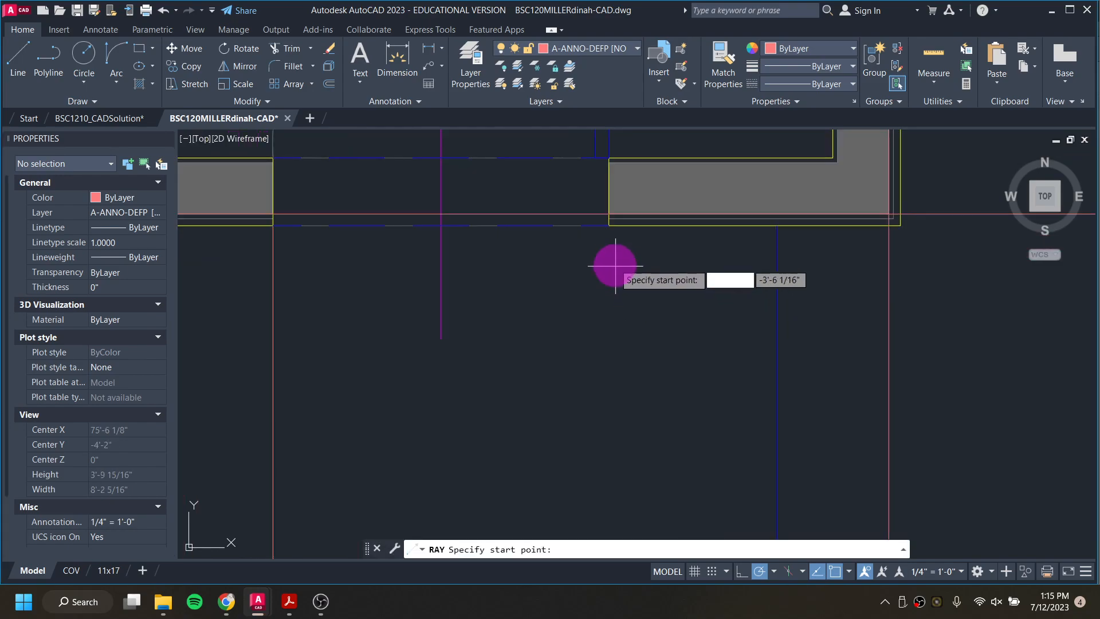
pyautogui.click(609, 227)
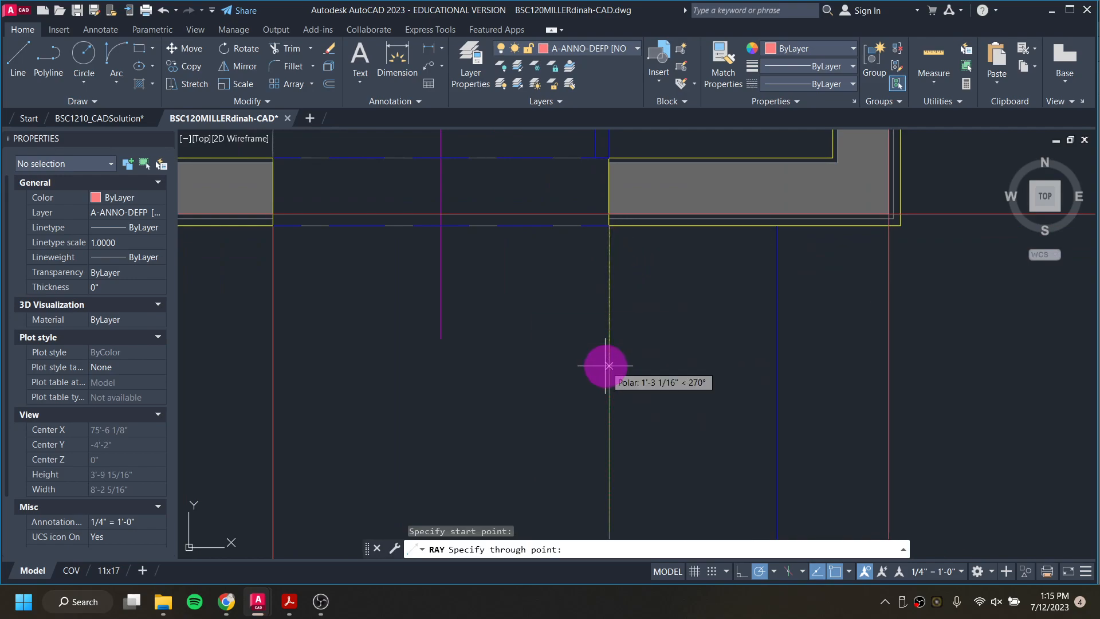
pyautogui.click(668, 322)
pyautogui.scroll(-10, 663, 319)
pyautogui.press('Escape')
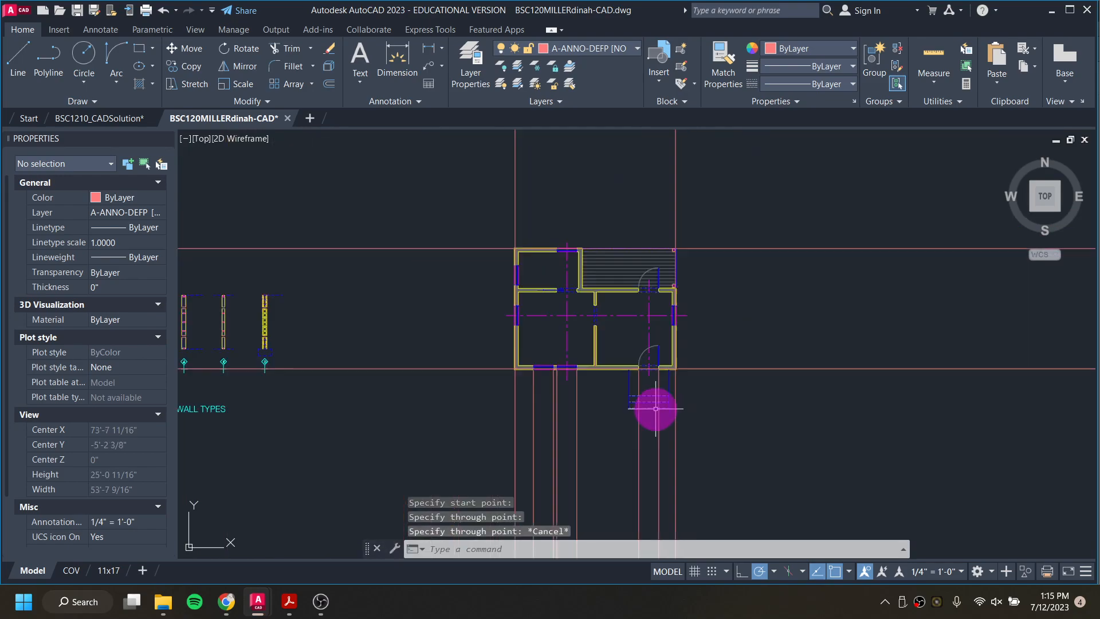
# Step: Check the projected door and window guide lines between the floor plan's south wall and the elevation
pyautogui.moveTo(644, 395); pyautogui.dragTo(602, 94, button='middle')
pyautogui.scroll(2, 602, 273)
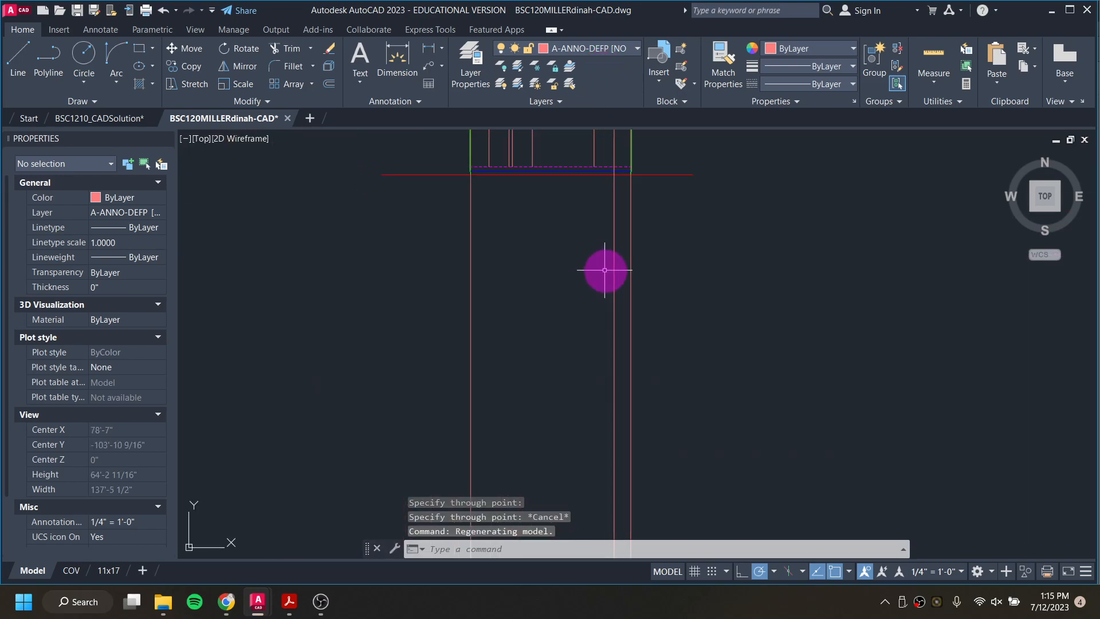
pyautogui.scroll(-2, 617, 264)
pyautogui.moveTo(603, 218); pyautogui.dragTo(611, 467, button='middle')
pyautogui.moveTo(622, 164); pyautogui.dragTo(615, 240, button='middle')
pyautogui.scroll(8, 615, 241)
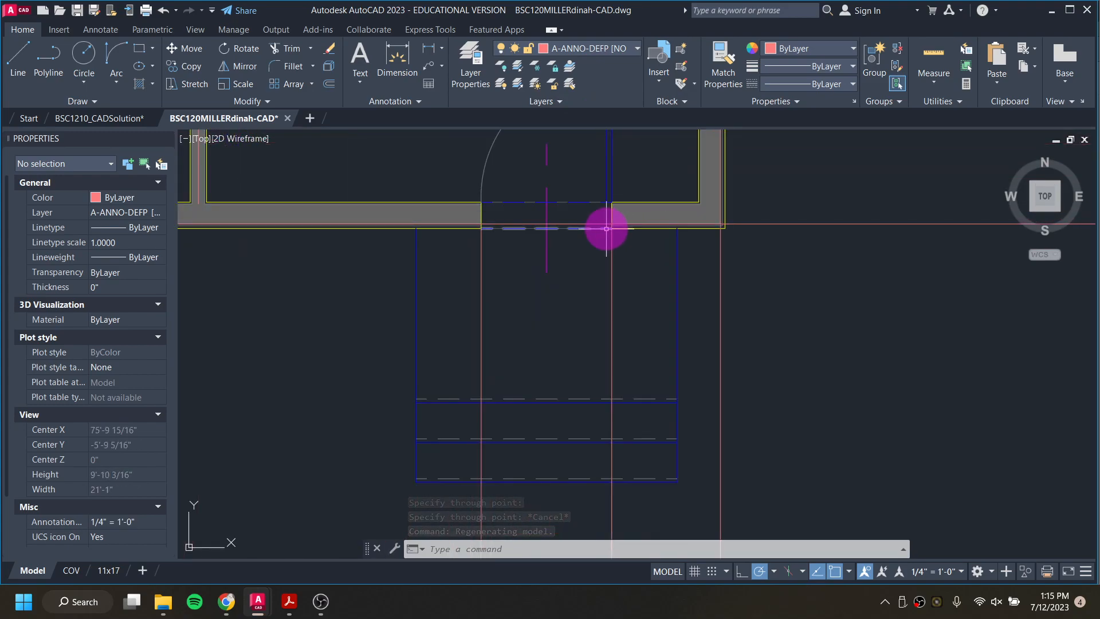
pyautogui.scroll(-8, 611, 224)
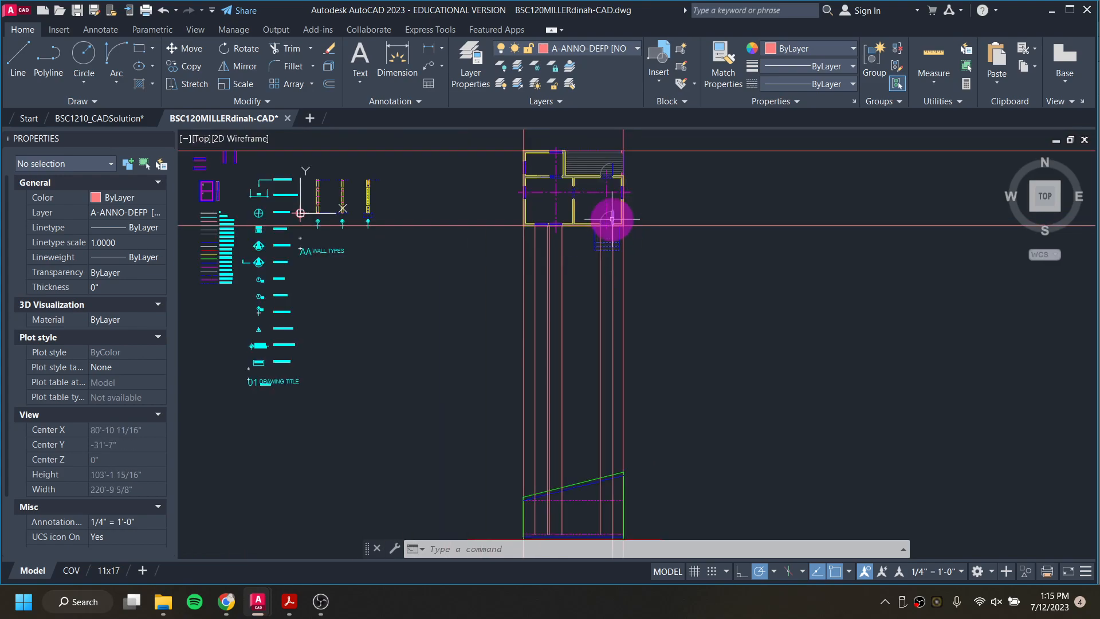
pyautogui.moveTo(609, 336); pyautogui.dragTo(609, 194, button='middle')
pyautogui.scroll(8, 564, 351)
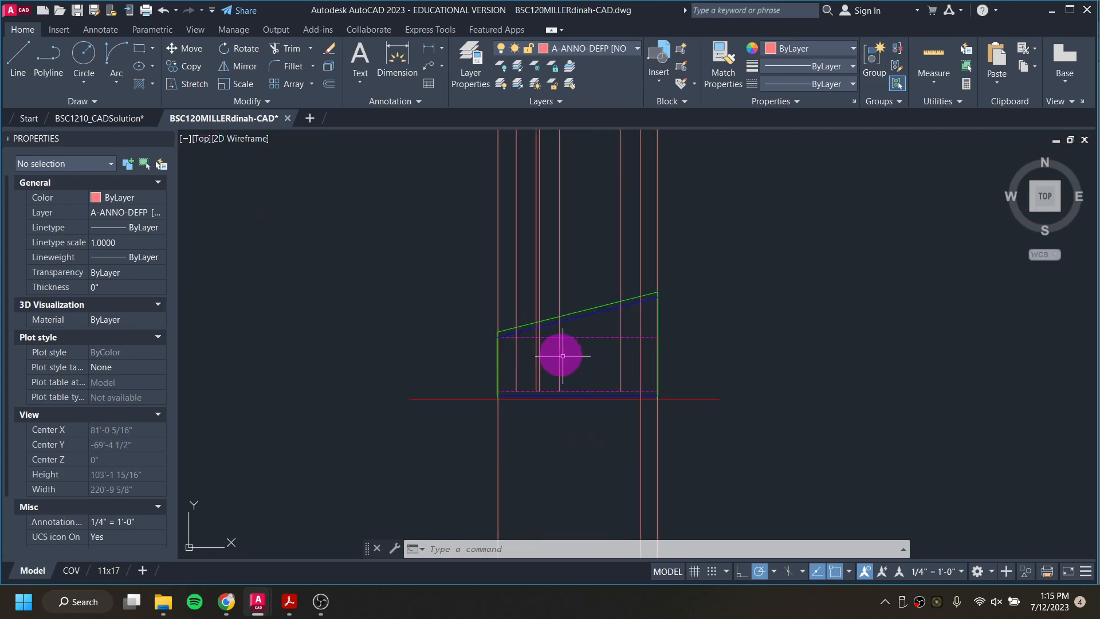
pyautogui.scroll(-4, 521, 405)
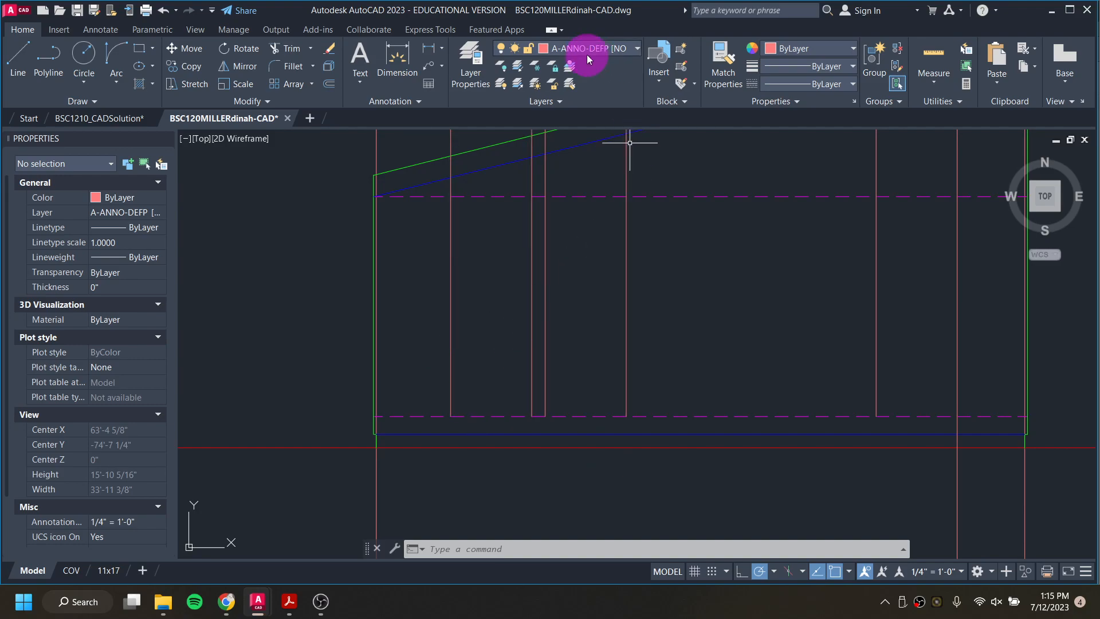
# Step: Draw a line 2' up the leftmost window guide from the lower dashed floor line, then across to the rightmost window guide as the sill
pyautogui.write('l')
pyautogui.press('Return')
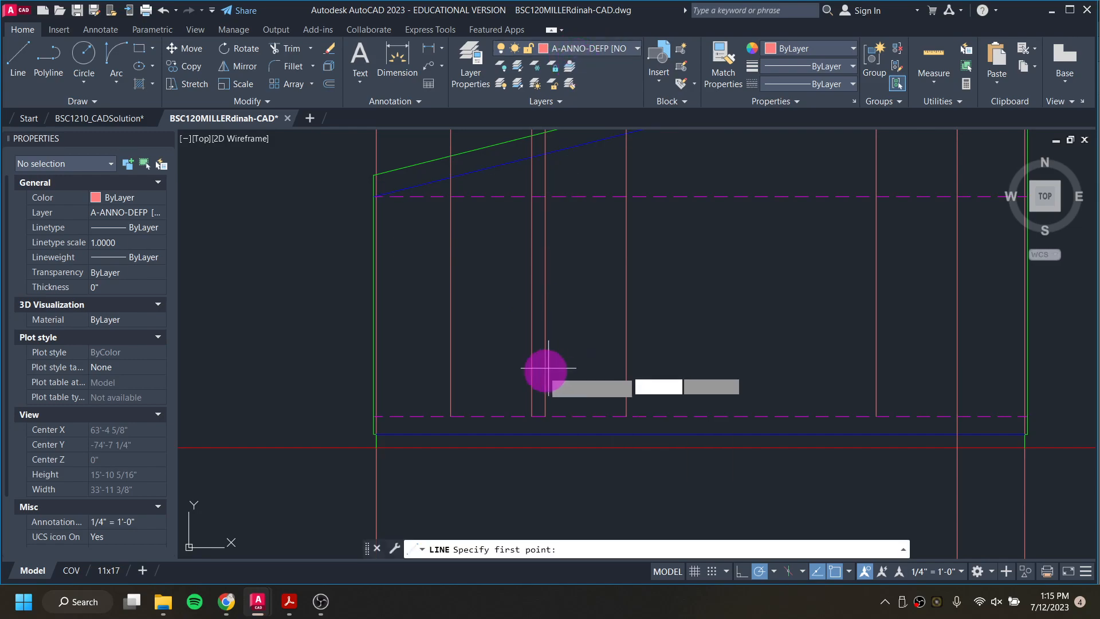
pyautogui.click(451, 416)
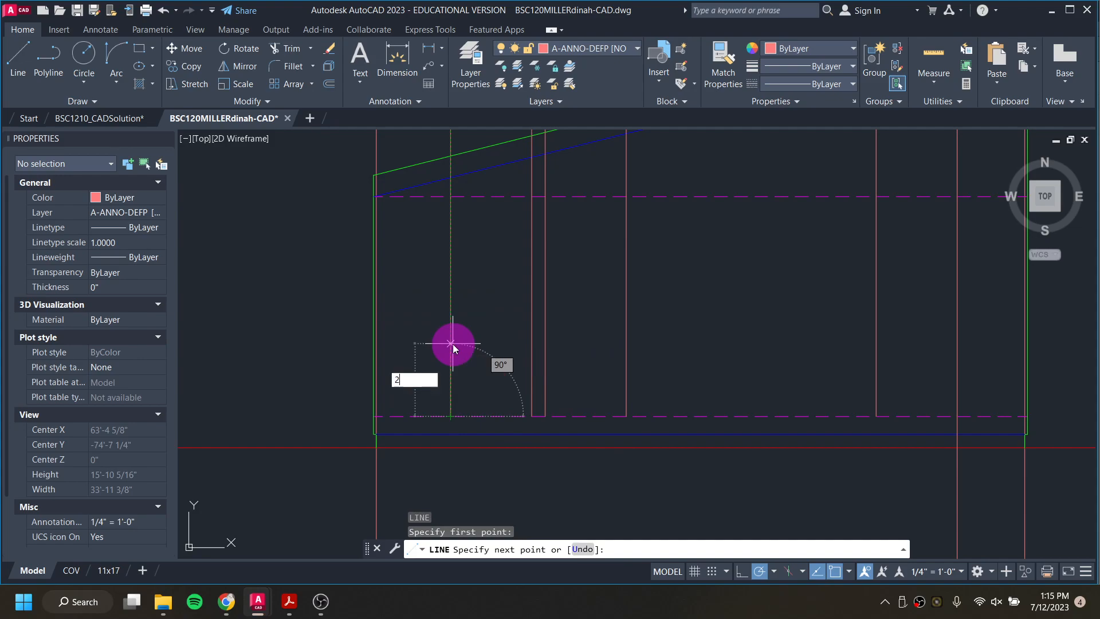
pyautogui.write("2'")
pyautogui.press('Return')
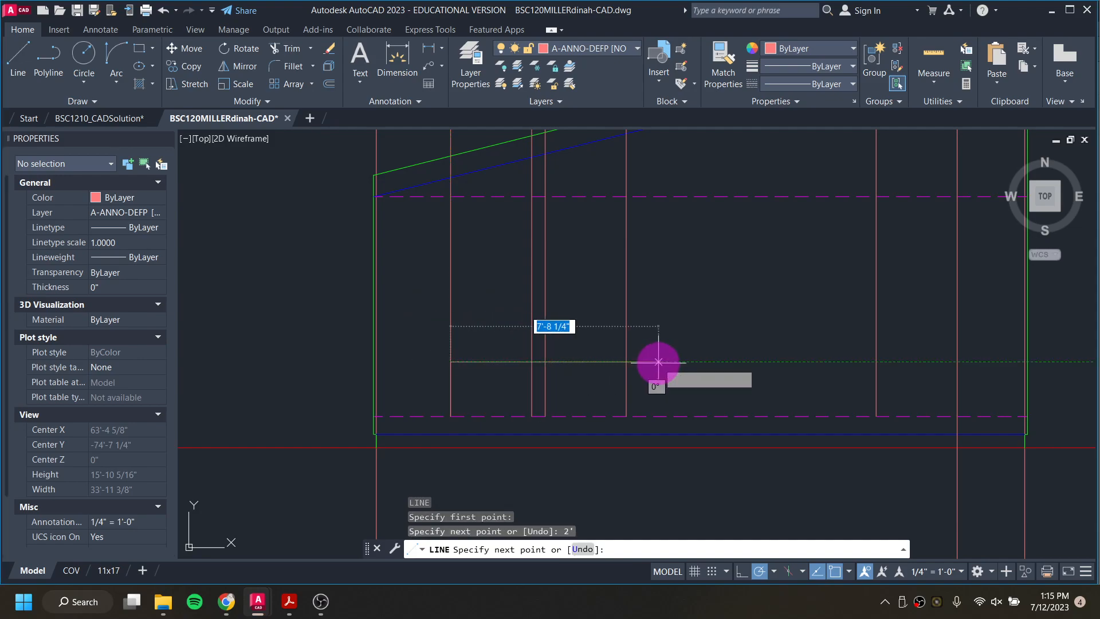
pyautogui.click(626, 361)
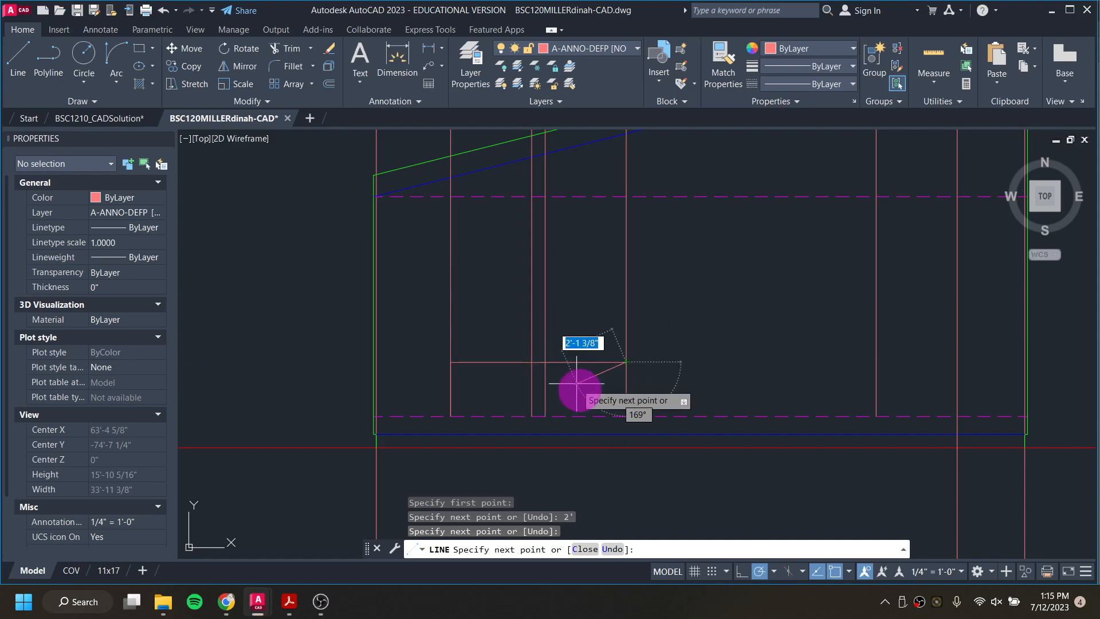
pyautogui.press('Escape')
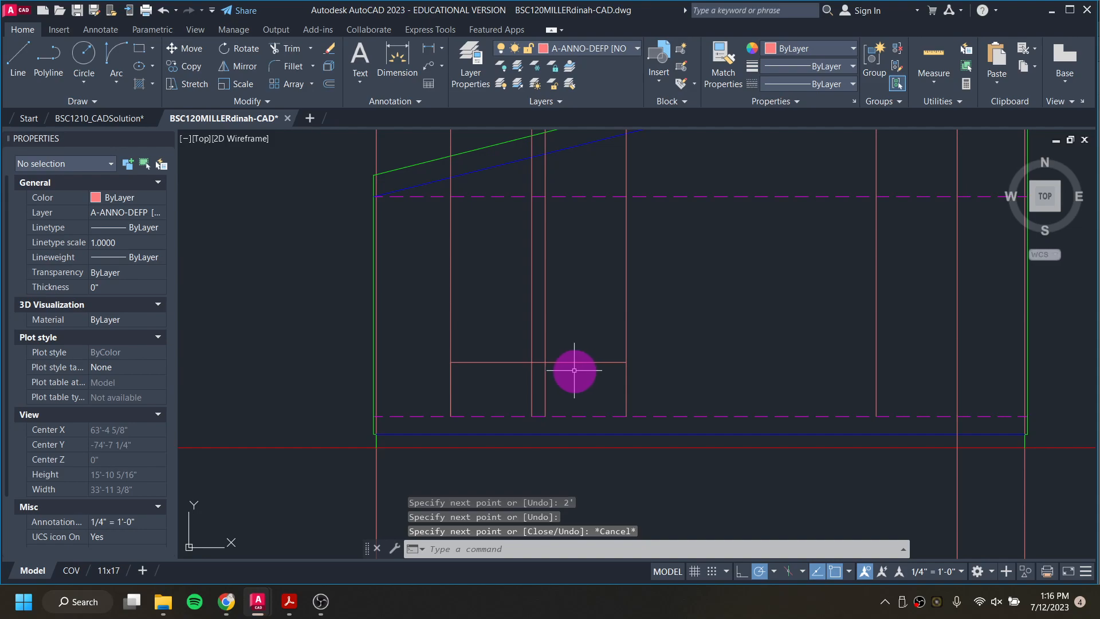
# Step: Draw a line 6'8 up the leftmost window guide from the floor line, then across to the right door guide as the head height
pyautogui.press('Return')
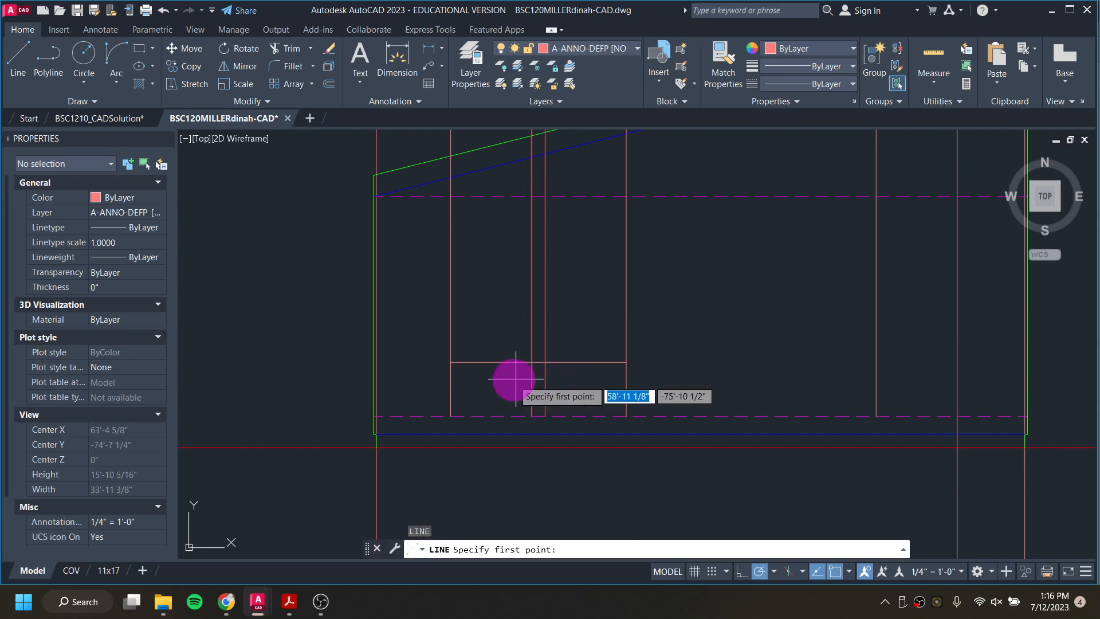
pyautogui.click(451, 416)
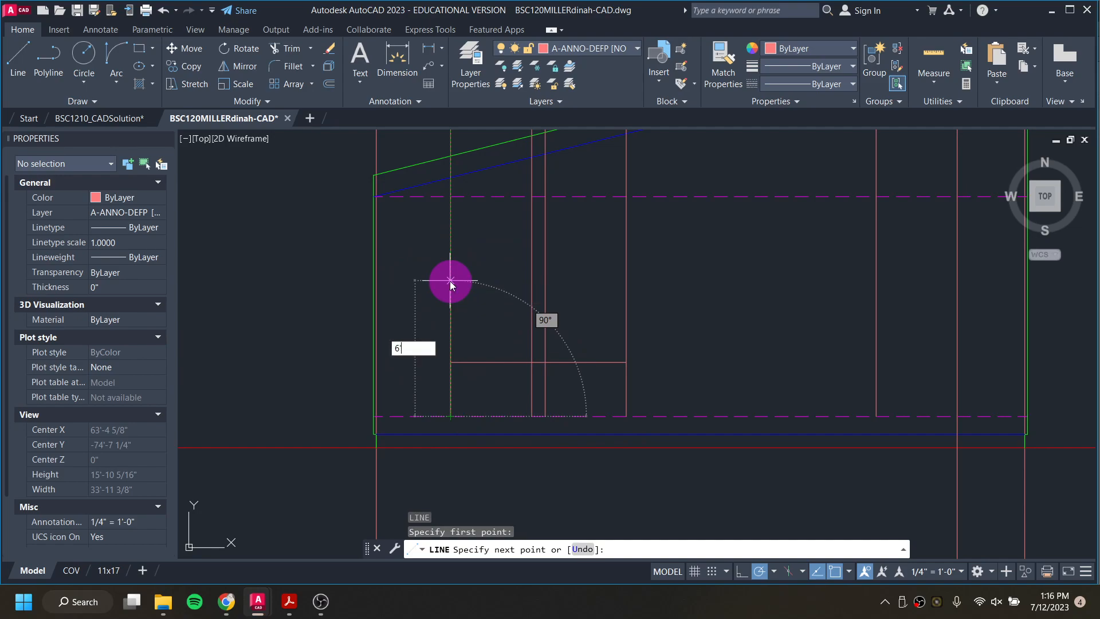
pyautogui.press('Return')
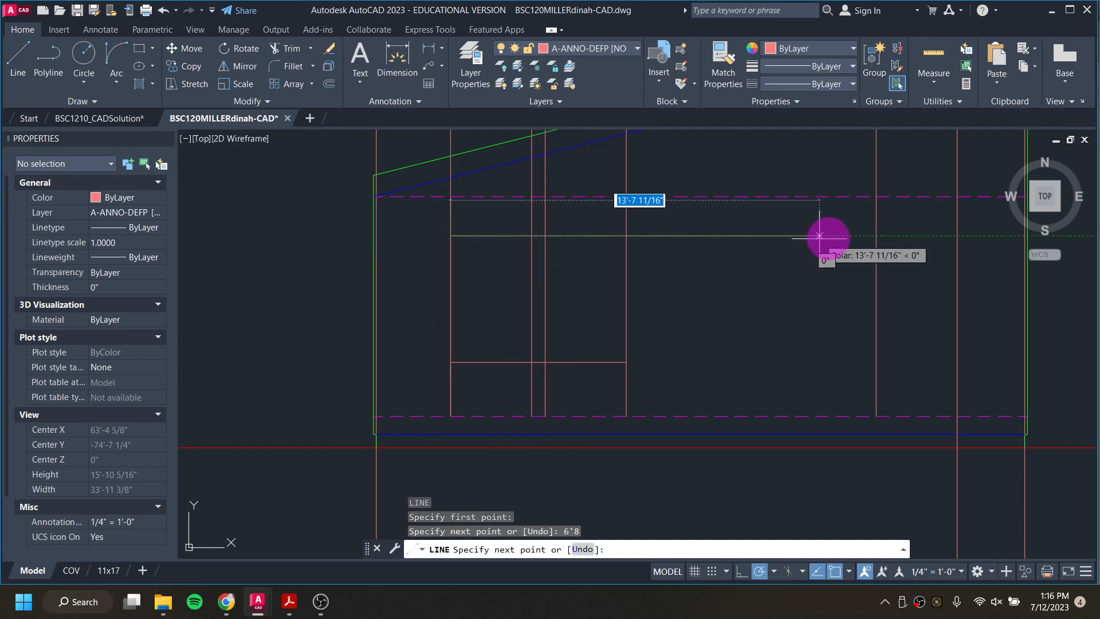
pyautogui.click(957, 235)
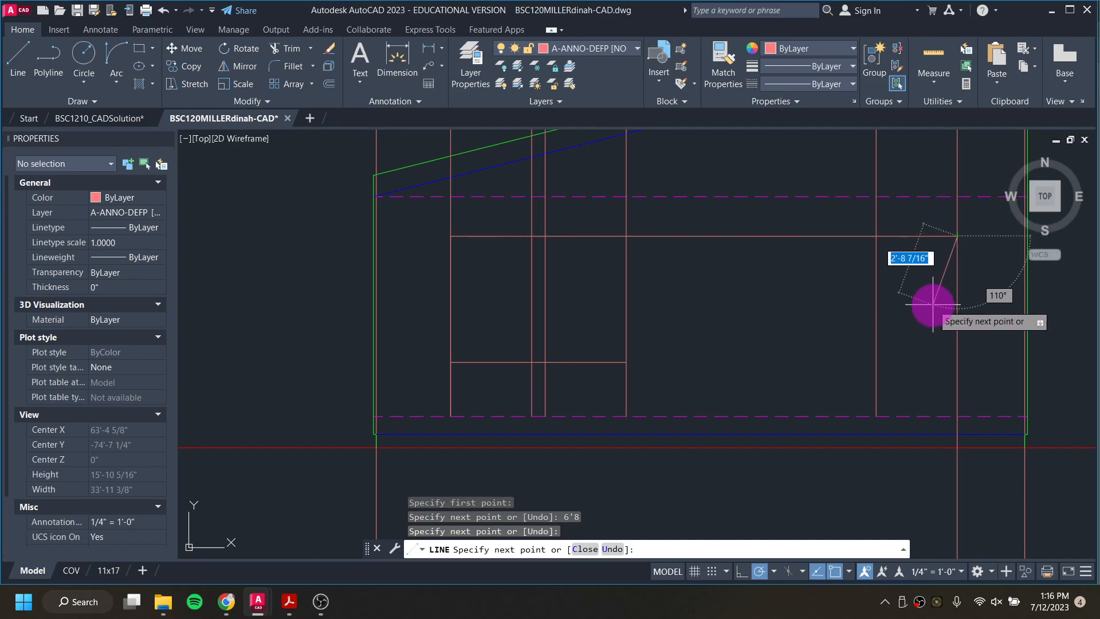
pyautogui.press('Escape')
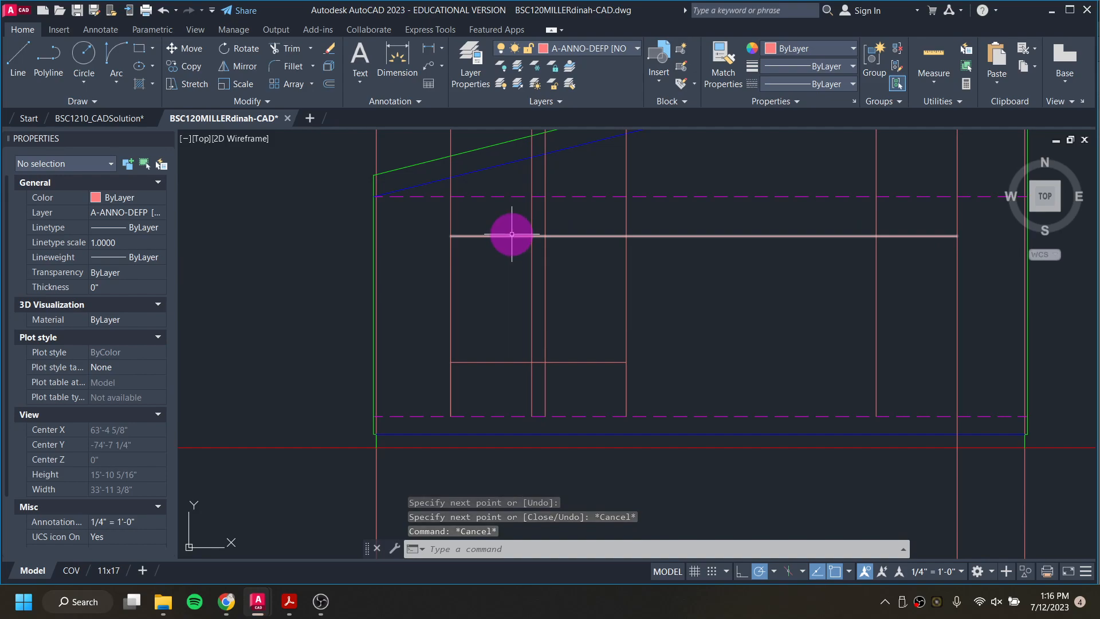
# Step: Copy the Window_Elevation block by its inner frame's lower-left corner to where the sill line meets the leftmost window guide
pyautogui.scroll(-10, 512, 235)
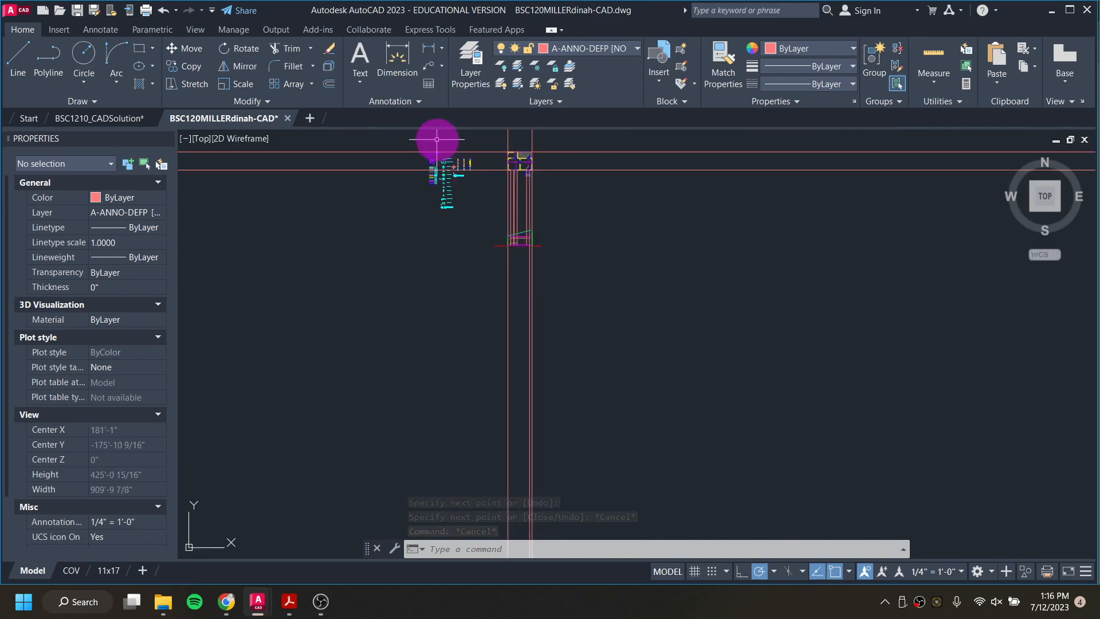
pyautogui.scroll(10, 425, 152)
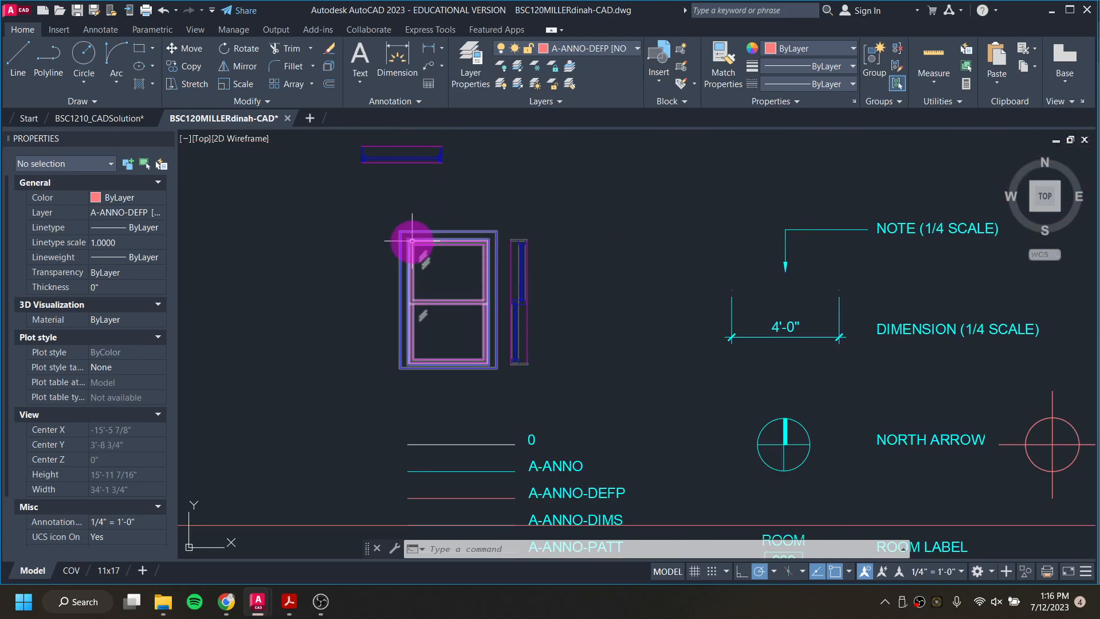
pyautogui.scroll(6, 393, 231)
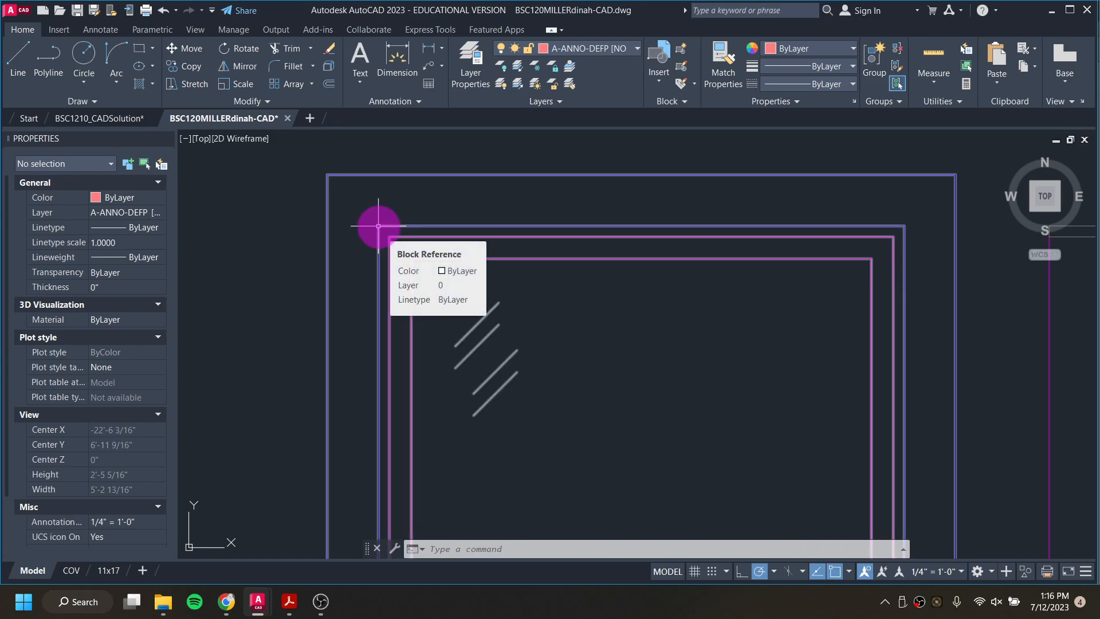
pyautogui.click(378, 225)
pyautogui.scroll(-5, 560, 351)
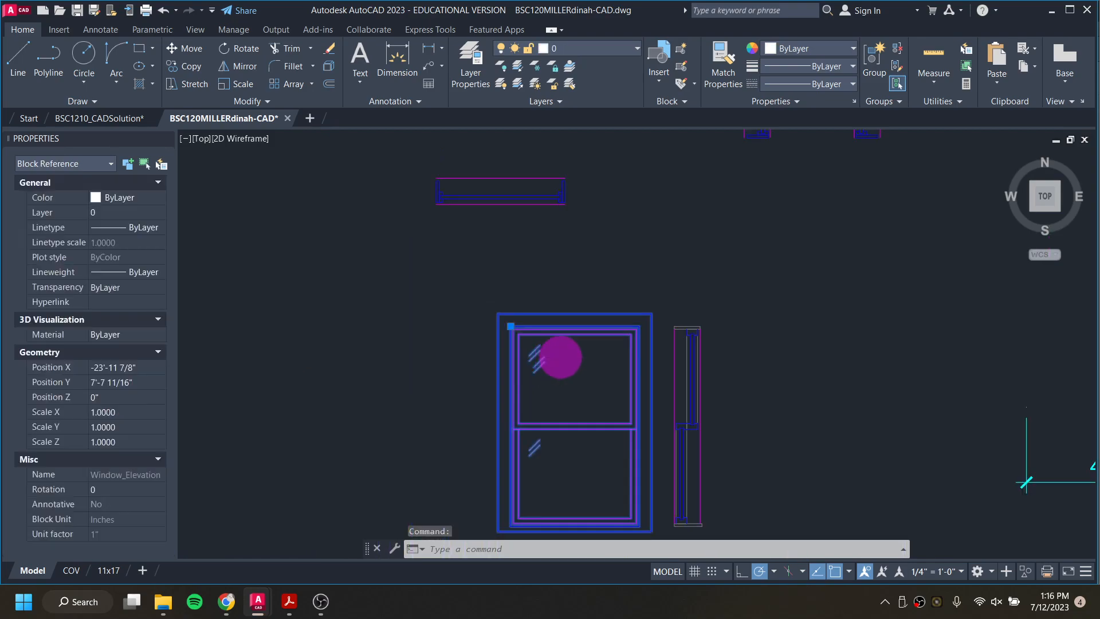
pyautogui.click(187, 67)
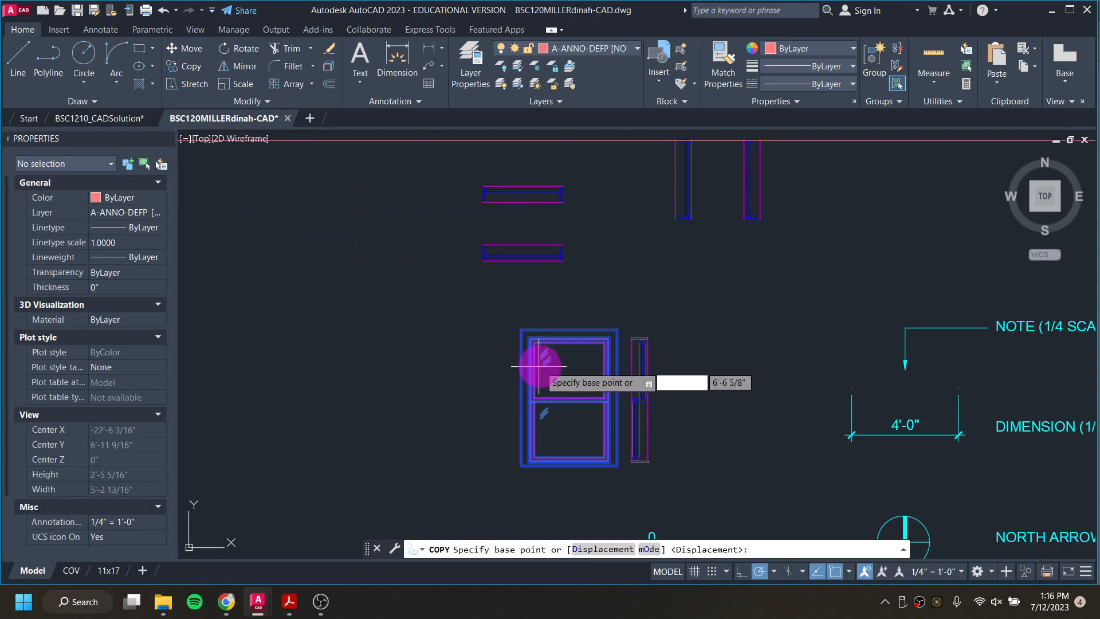
pyautogui.scroll(4, 524, 343)
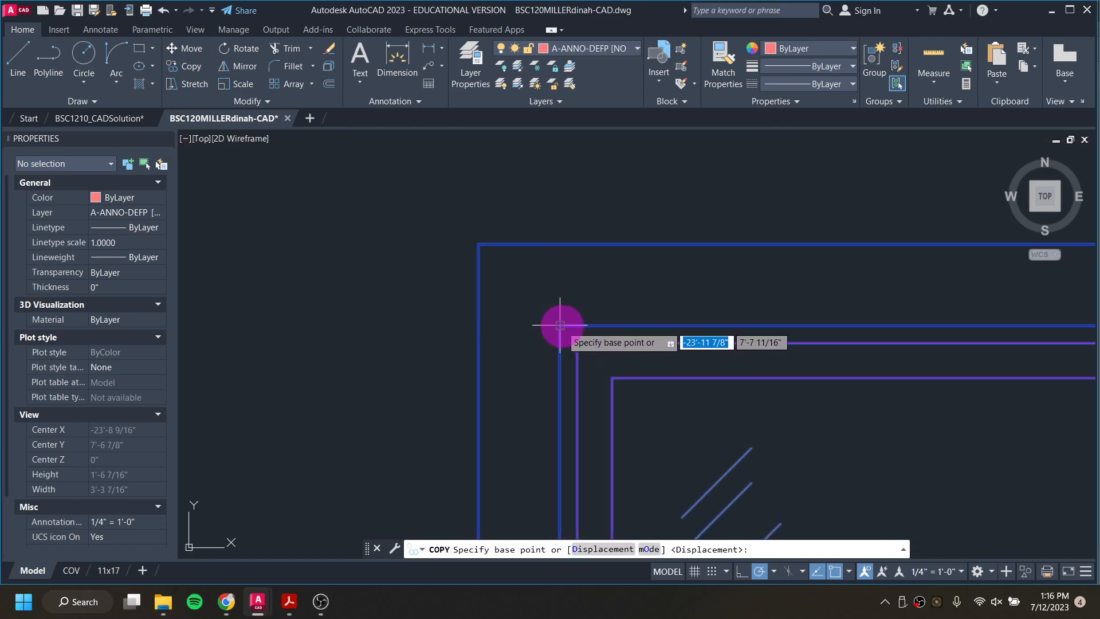
pyautogui.scroll(-4, 561, 321)
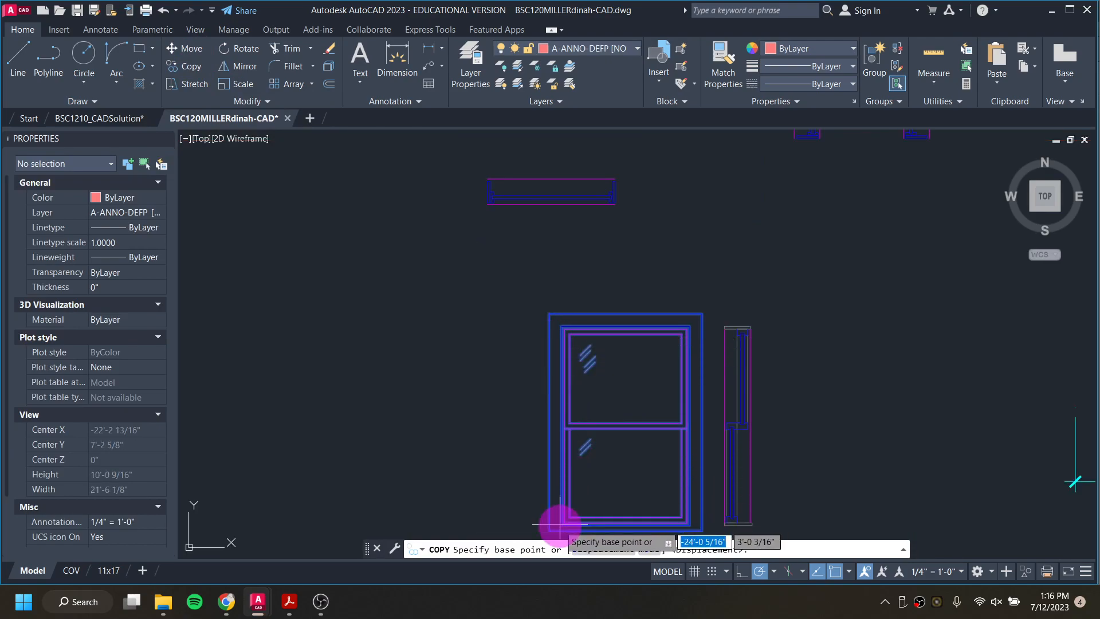
pyautogui.scroll(4, 559, 523)
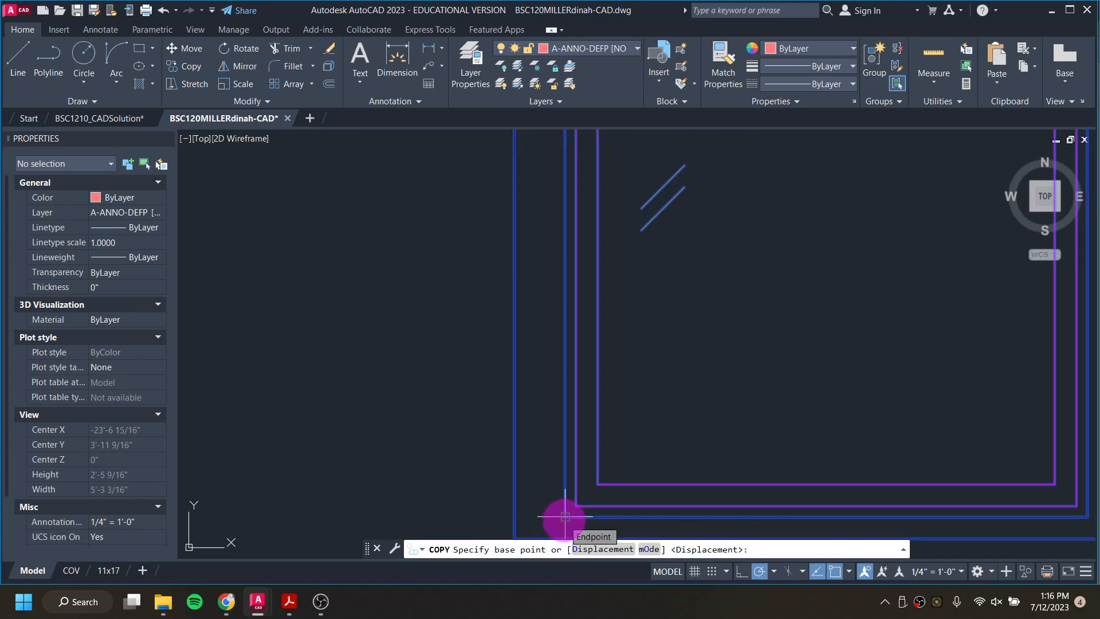
pyautogui.click(565, 516)
pyautogui.scroll(-3, 552, 406)
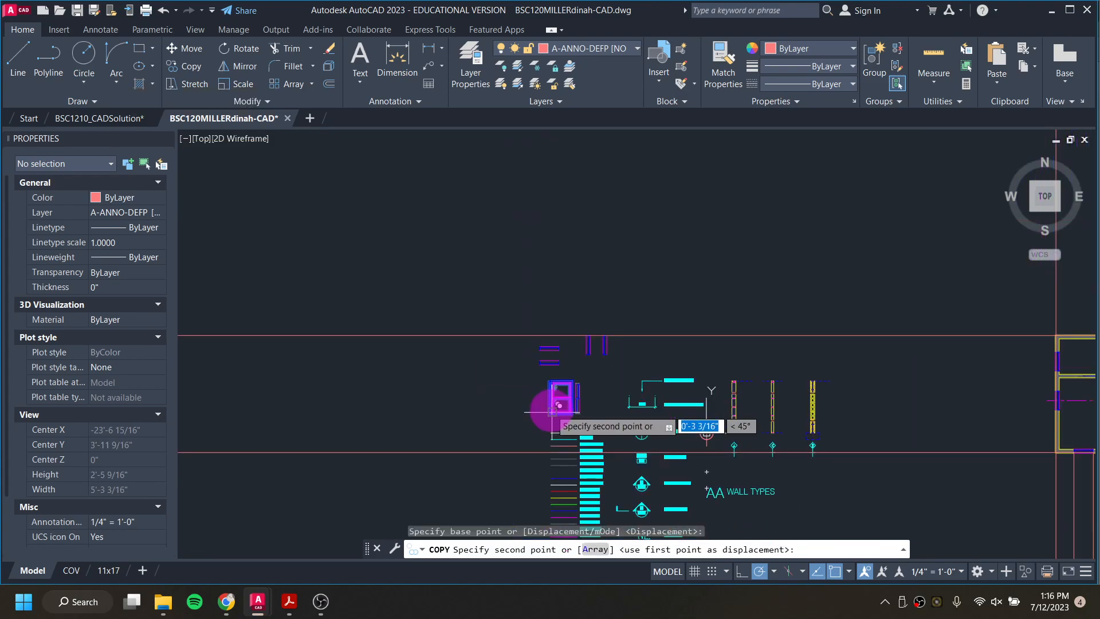
pyautogui.moveTo(783, 448)
pyautogui.mouseDown(button='middle')
pyautogui.moveTo(624, 273)
pyautogui.moveTo(472, 143)
pyautogui.mouseUp(button='middle')
pyautogui.moveTo(631, 466); pyautogui.dragTo(555, 141, button='middle')
pyautogui.scroll(5, 697, 265)
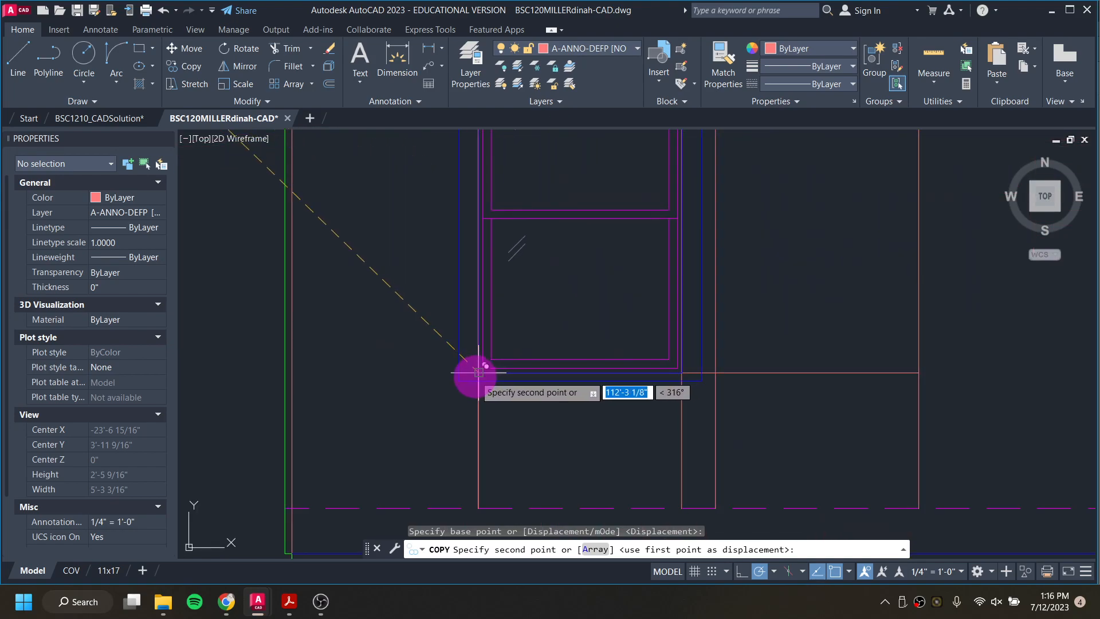
pyautogui.scroll(3, 480, 370)
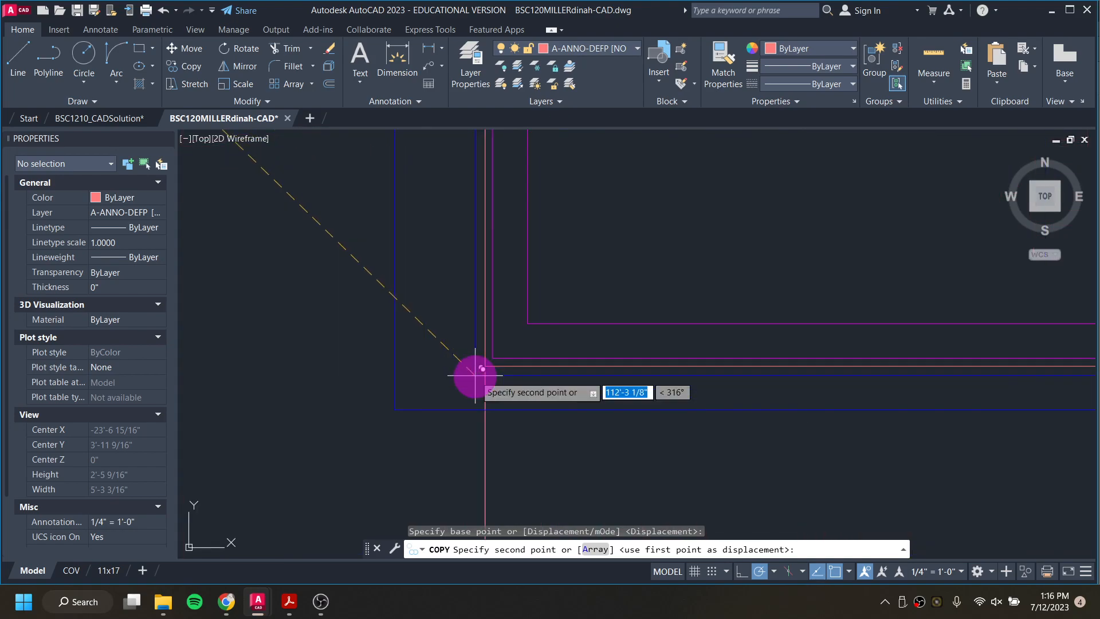
pyautogui.click(485, 365)
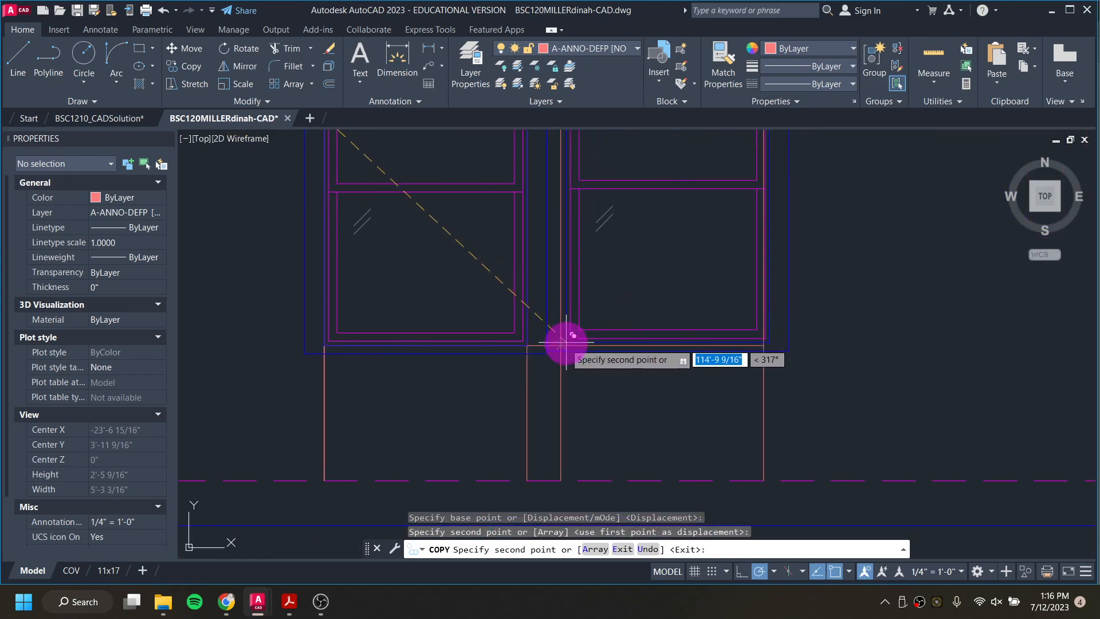
# Step: Place a second copy of the window block where the sill line meets the third window guide from the left
pyautogui.click(560, 345)
pyautogui.scroll(-4, 392, 476)
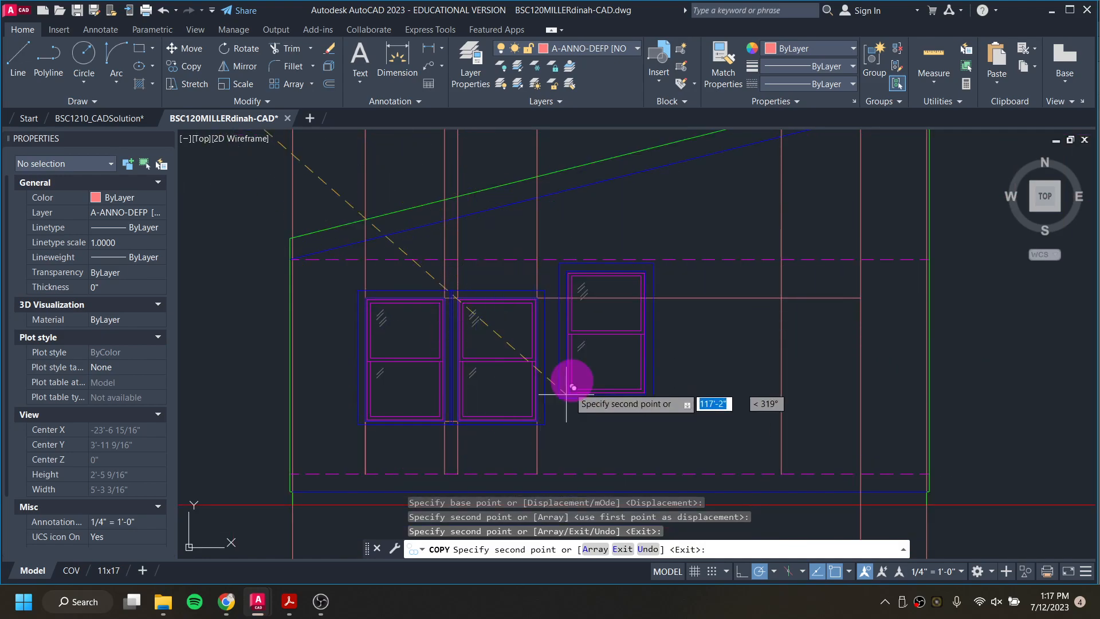
pyautogui.press('Escape')
pyautogui.press('Escape')
pyautogui.press('Escape')
pyautogui.press('Escape')
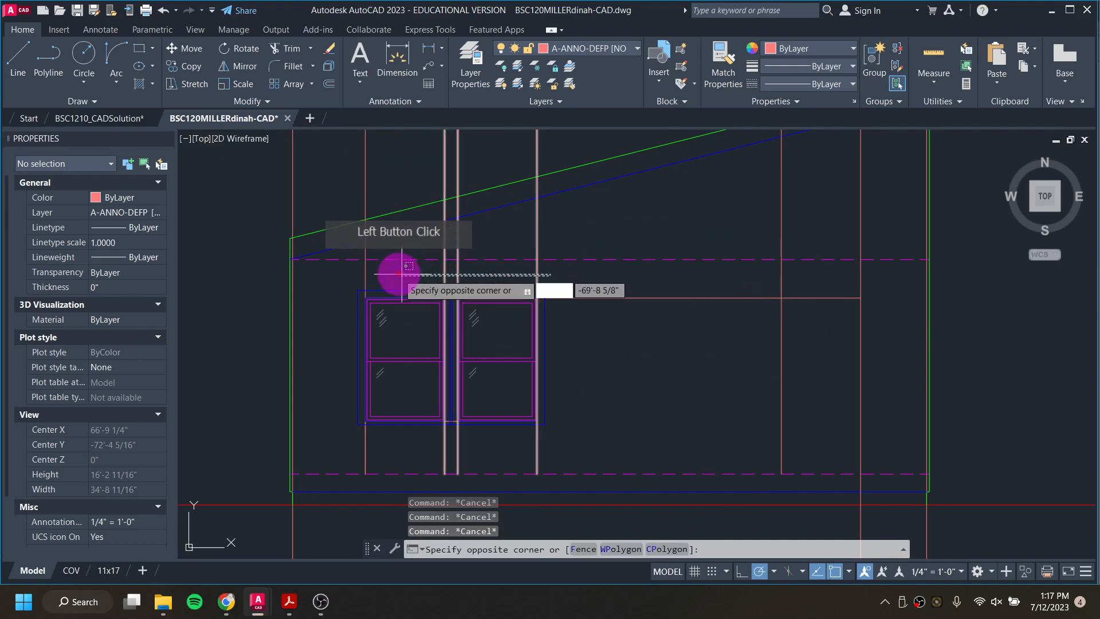
# Step: Erase the four projected window guides and the leftover short vertical line at the left window
pyautogui.click(347, 269)
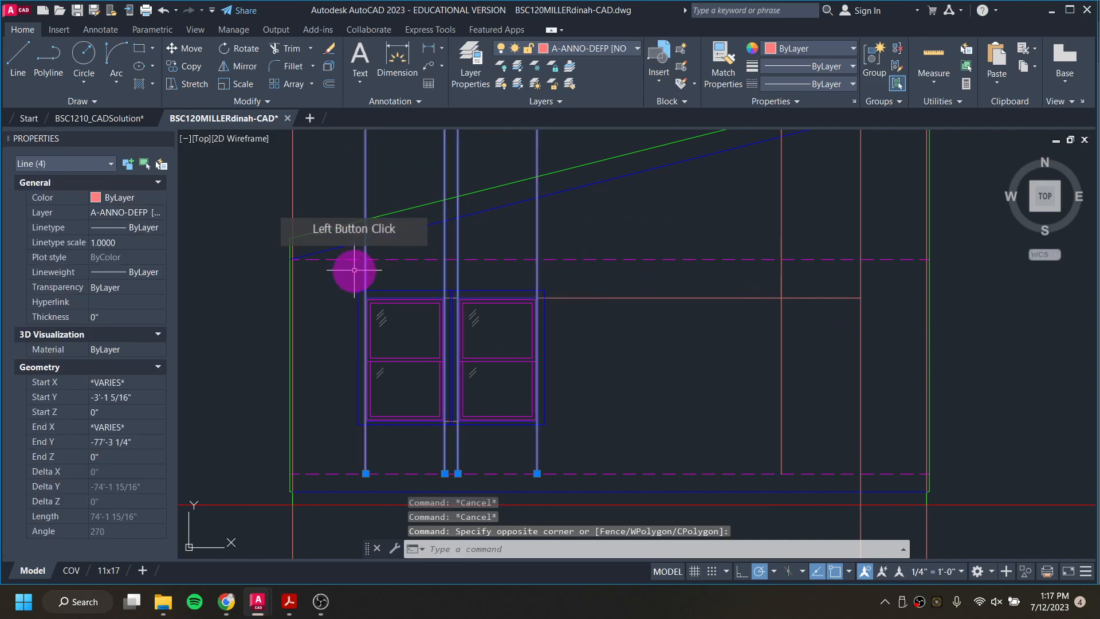
pyautogui.press('Delete')
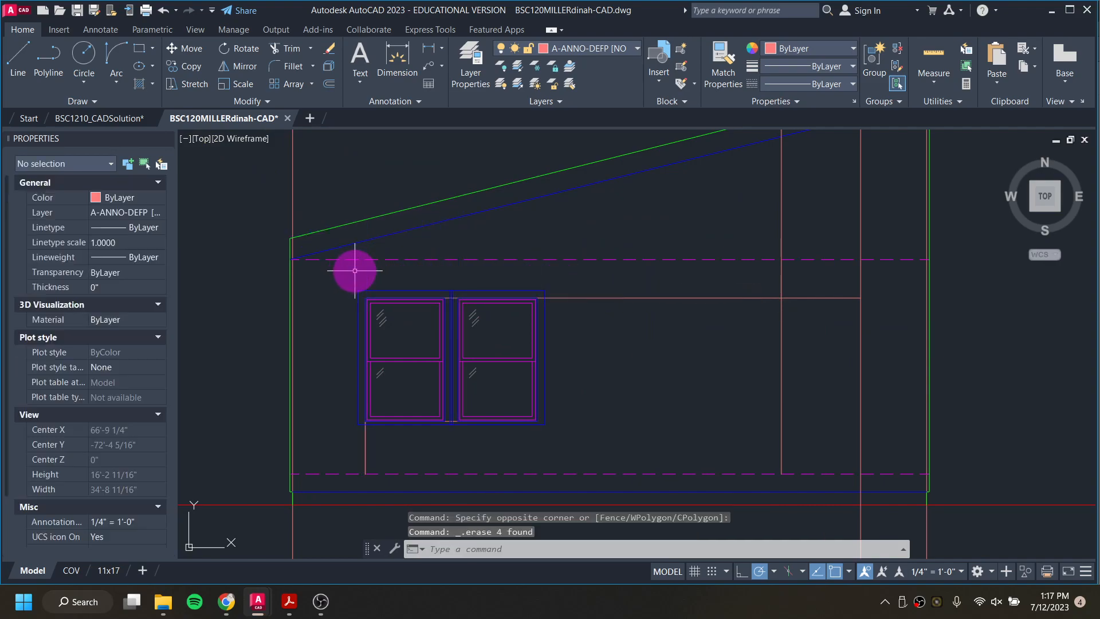
pyautogui.click(367, 443)
pyautogui.press('Delete')
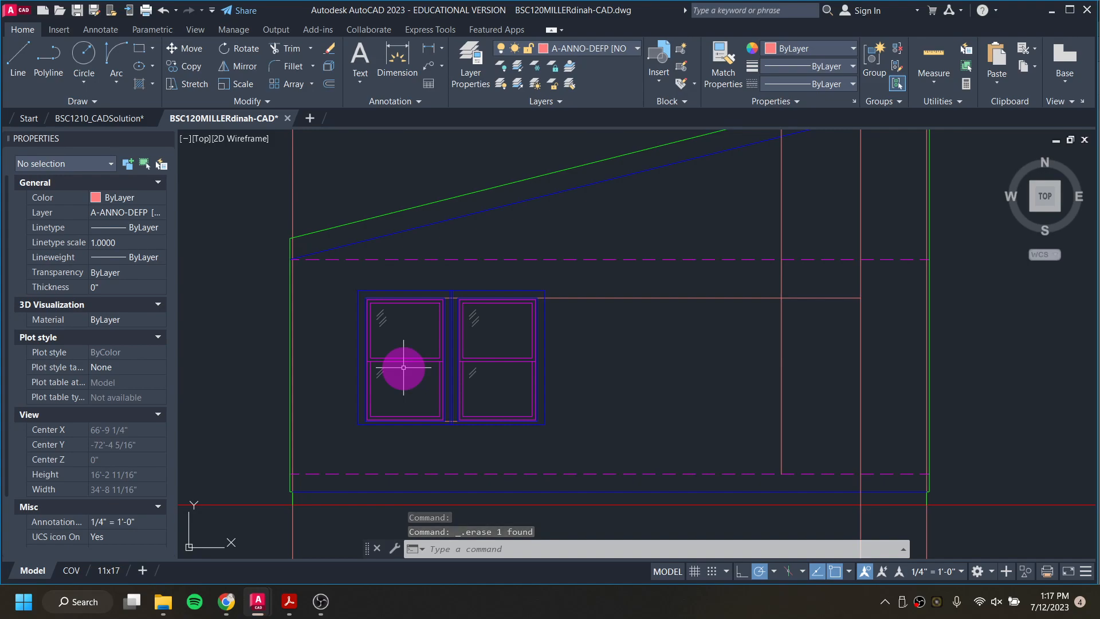
# Step: Erase the horizontal sill construction line running beneath the two windows
pyautogui.scroll(4, 430, 417)
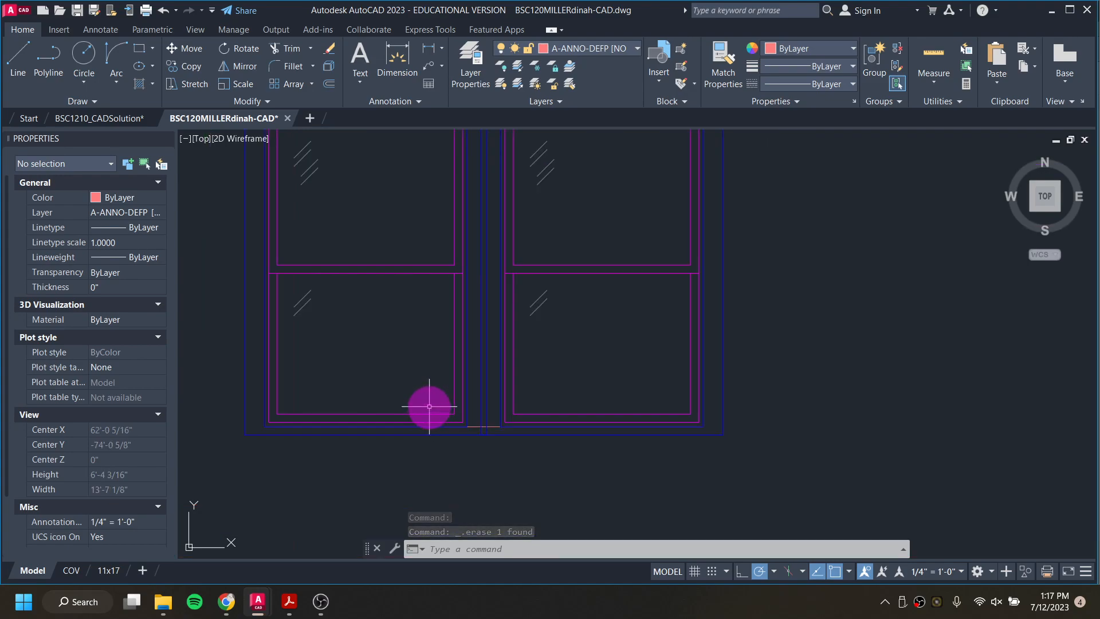
pyautogui.click(572, 483)
pyautogui.click(491, 425)
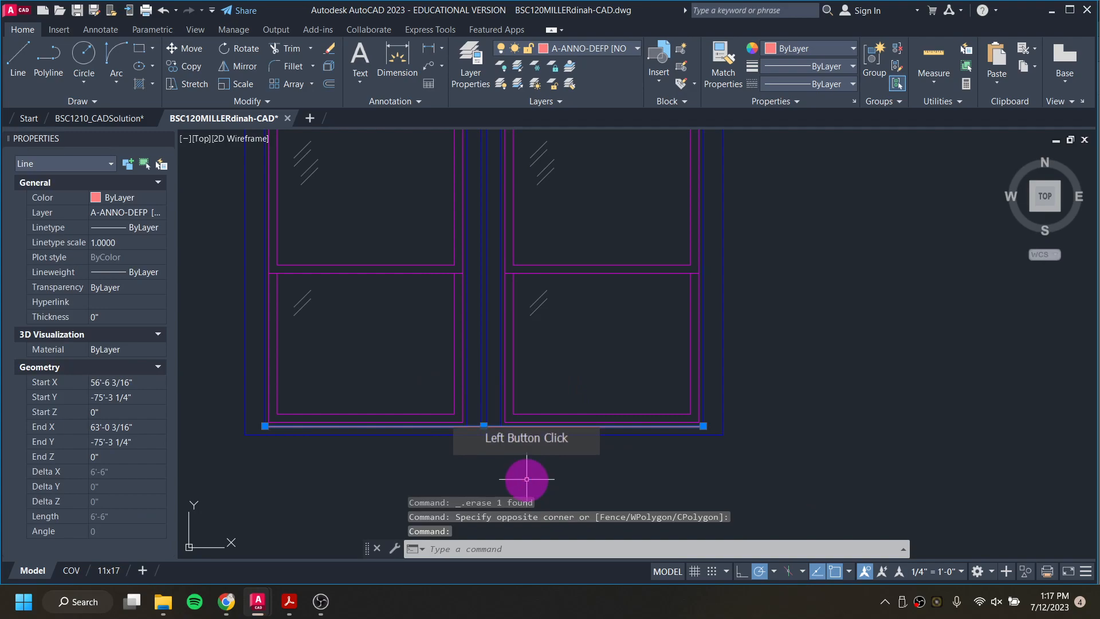
pyautogui.press('Delete')
pyautogui.scroll(-4, 577, 447)
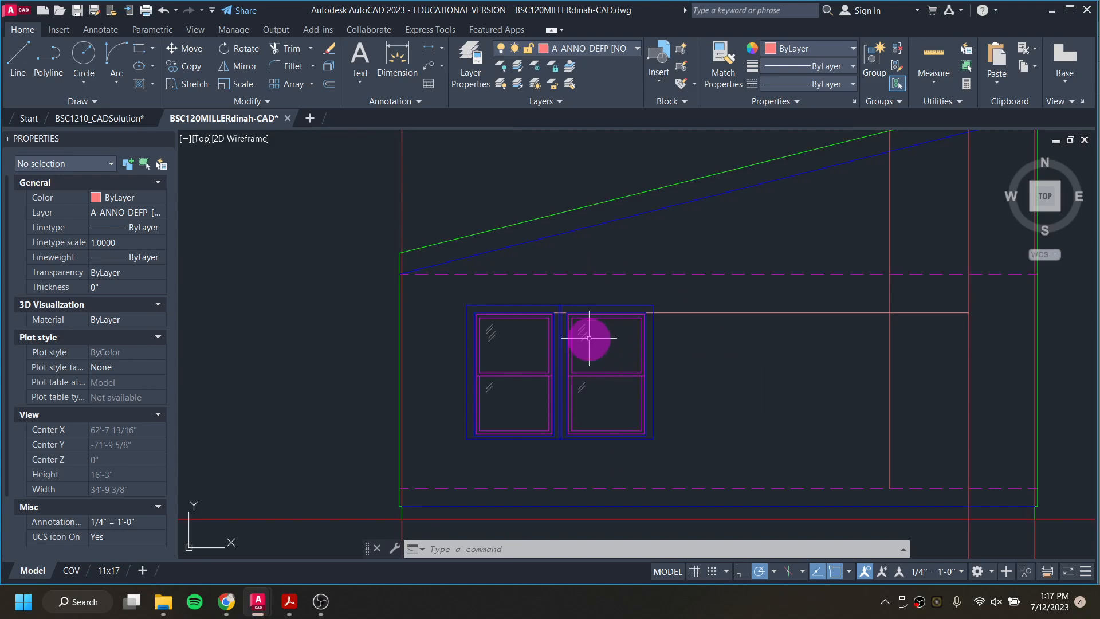
# Step: Try to trim the overlapping casing lines between the two window blocks above the head-height line
pyautogui.scroll(4, 567, 319)
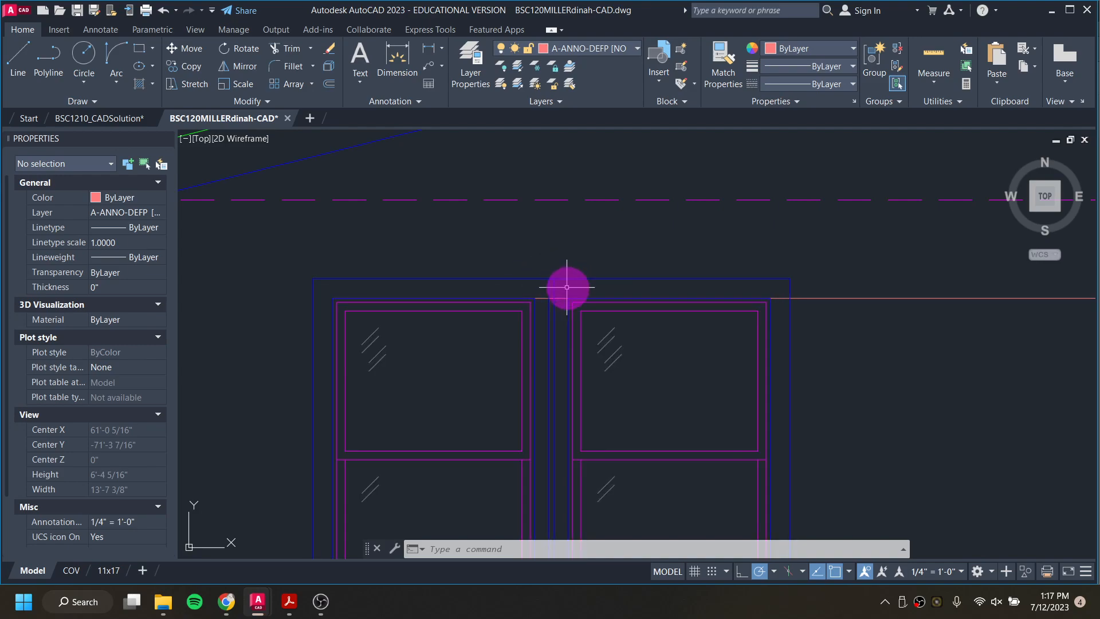
pyautogui.scroll(5, 563, 292)
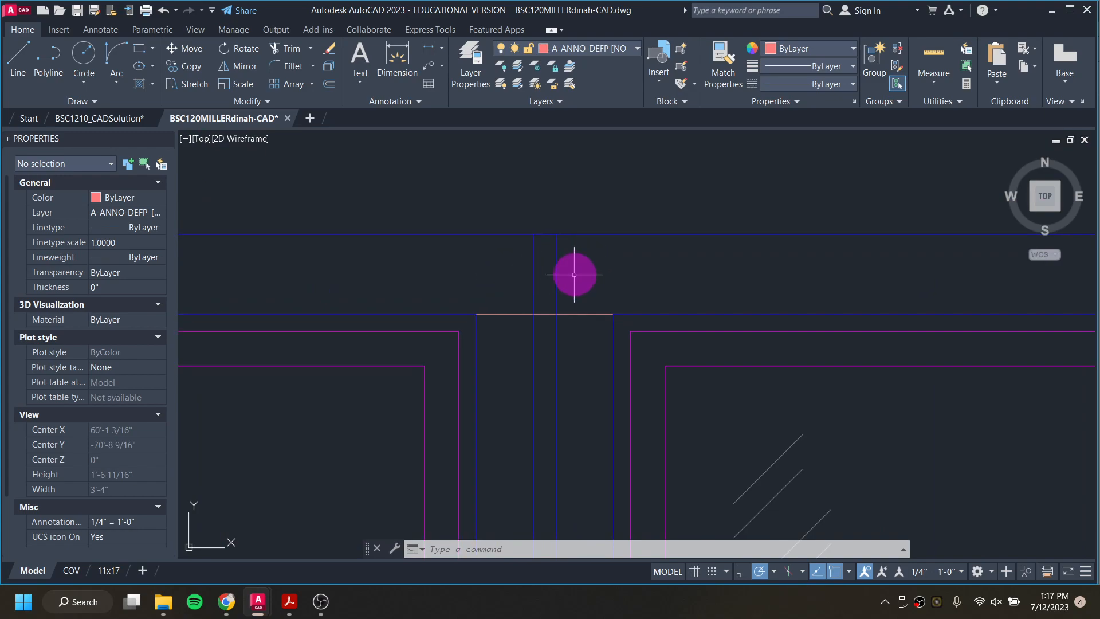
pyautogui.write('tr')
pyautogui.press('Return')
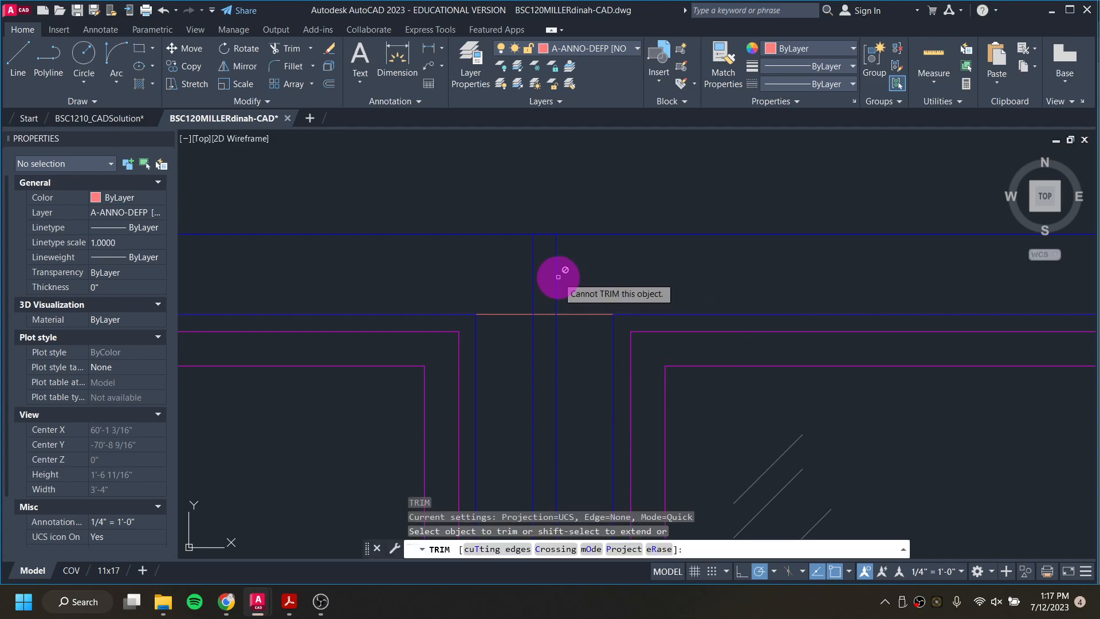
pyautogui.click(534, 271)
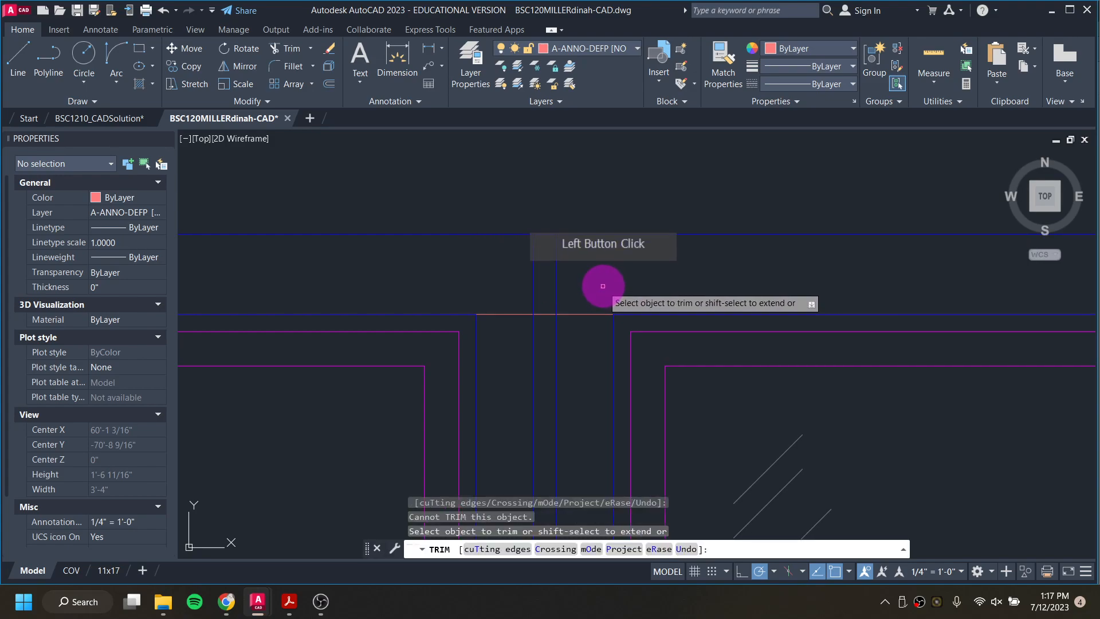
pyautogui.press('Escape')
pyautogui.press('Escape')
pyautogui.press('Escape')
pyautogui.scroll(-7, 590, 369)
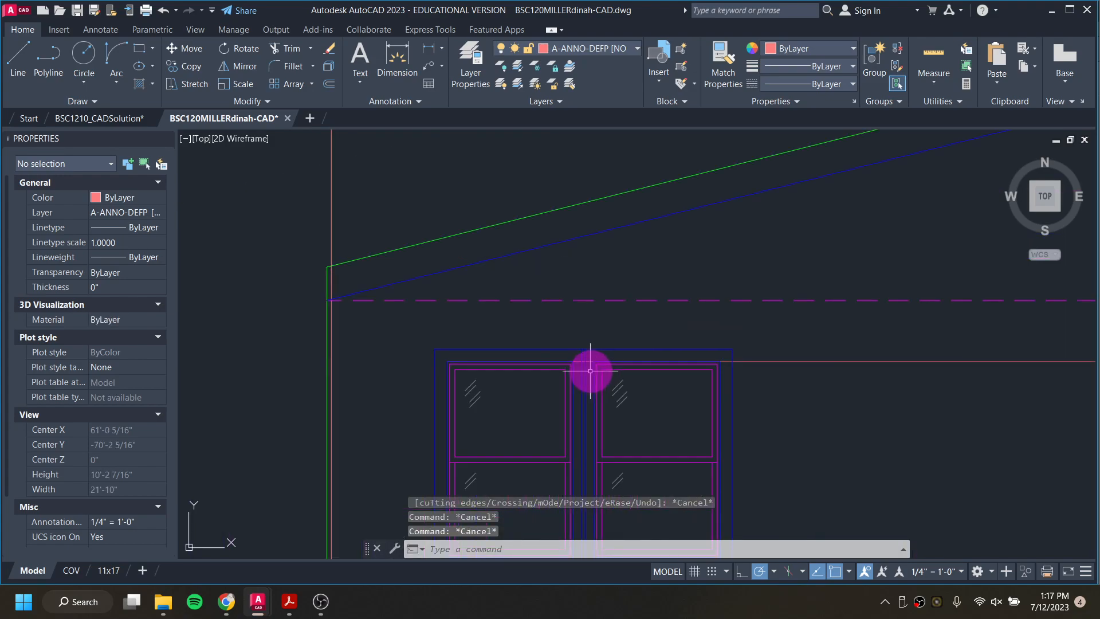
# Step: Explode both window blocks in the elevation so their outer casings become separate polylines
pyautogui.click(574, 351)
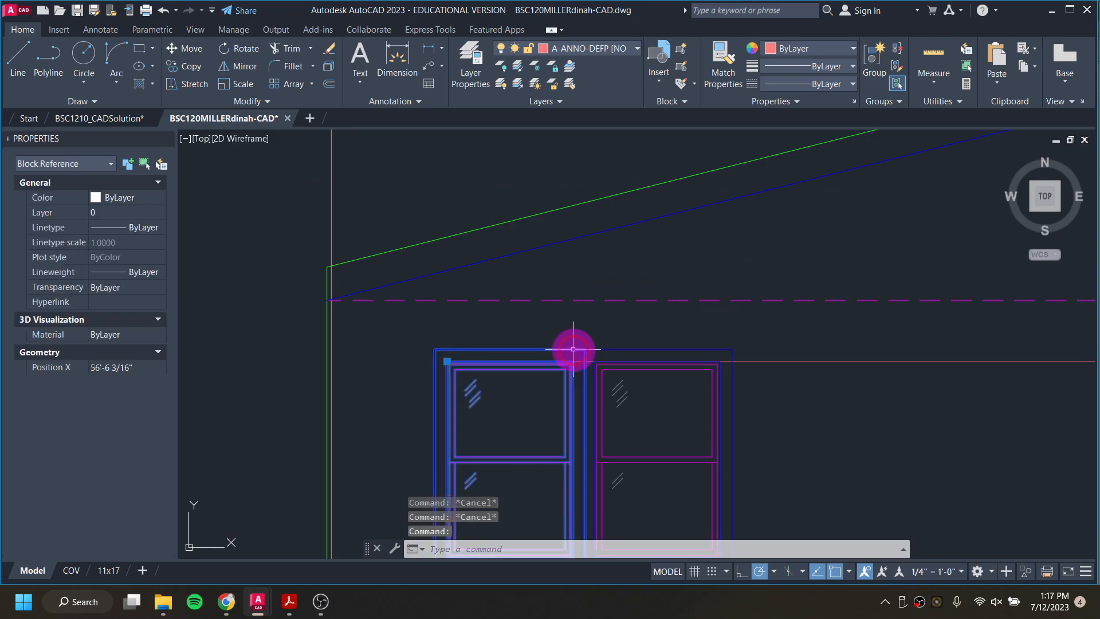
pyautogui.write('x')
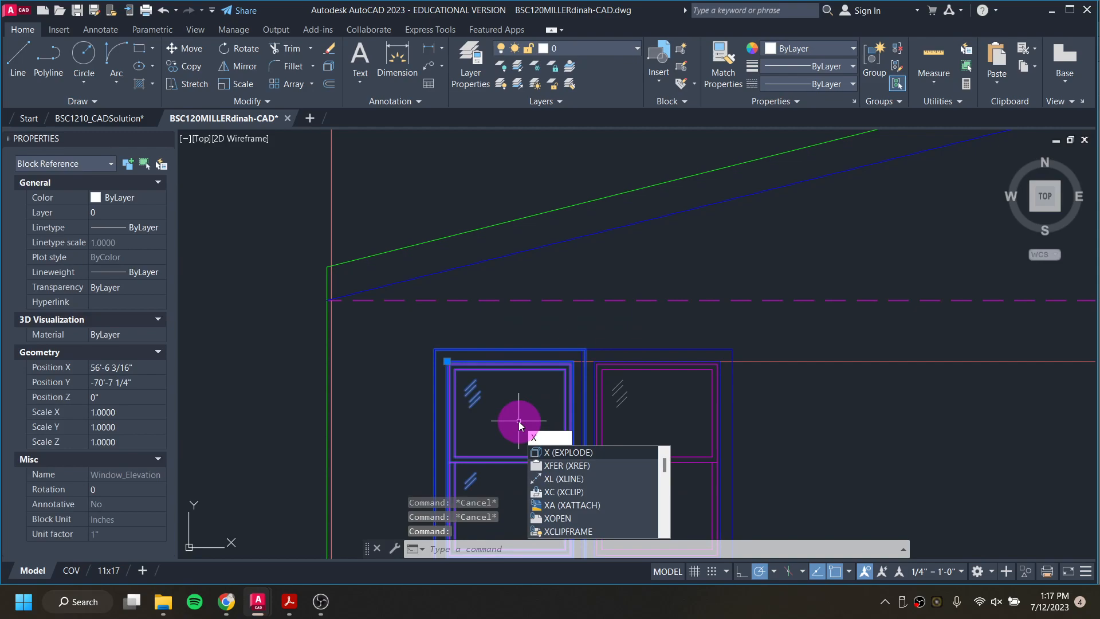
pyautogui.press('Return')
pyautogui.click(623, 350)
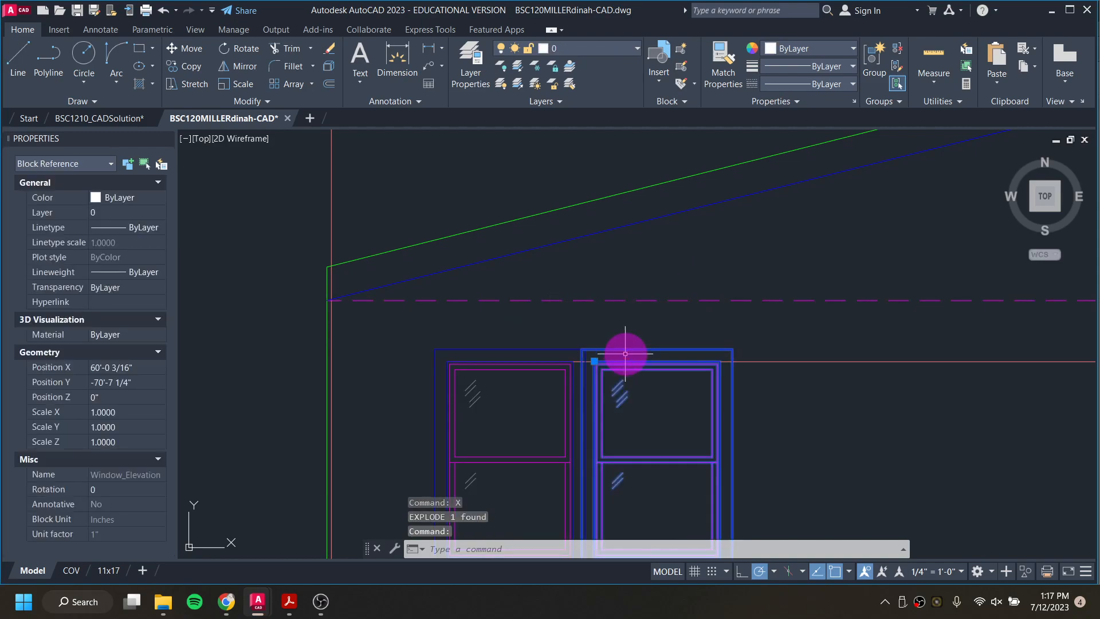
pyautogui.press('Return')
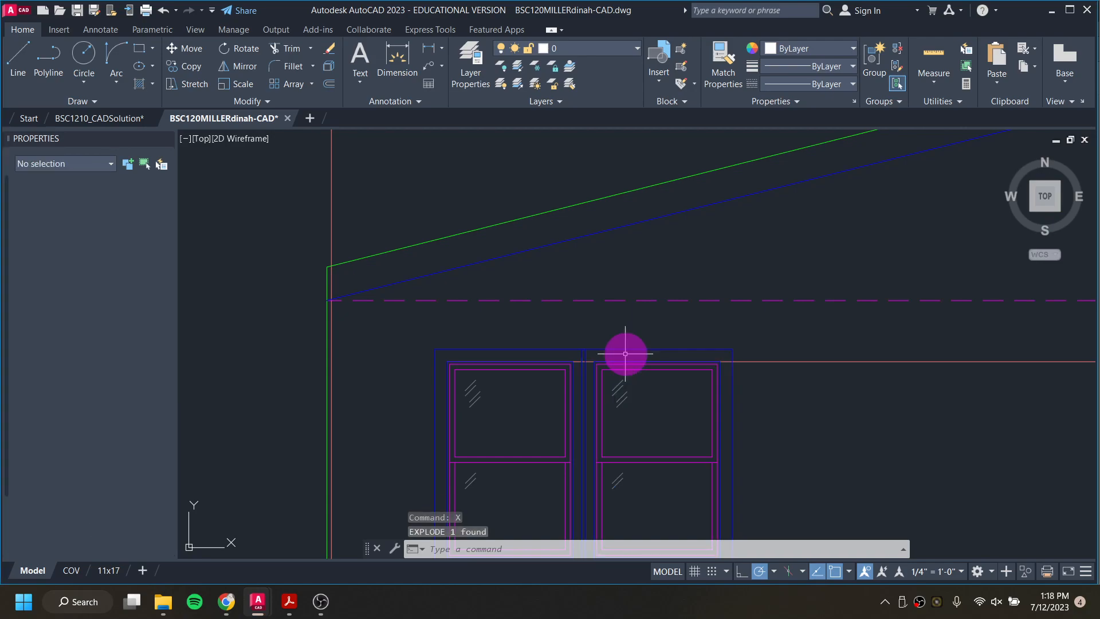
pyautogui.click(593, 350)
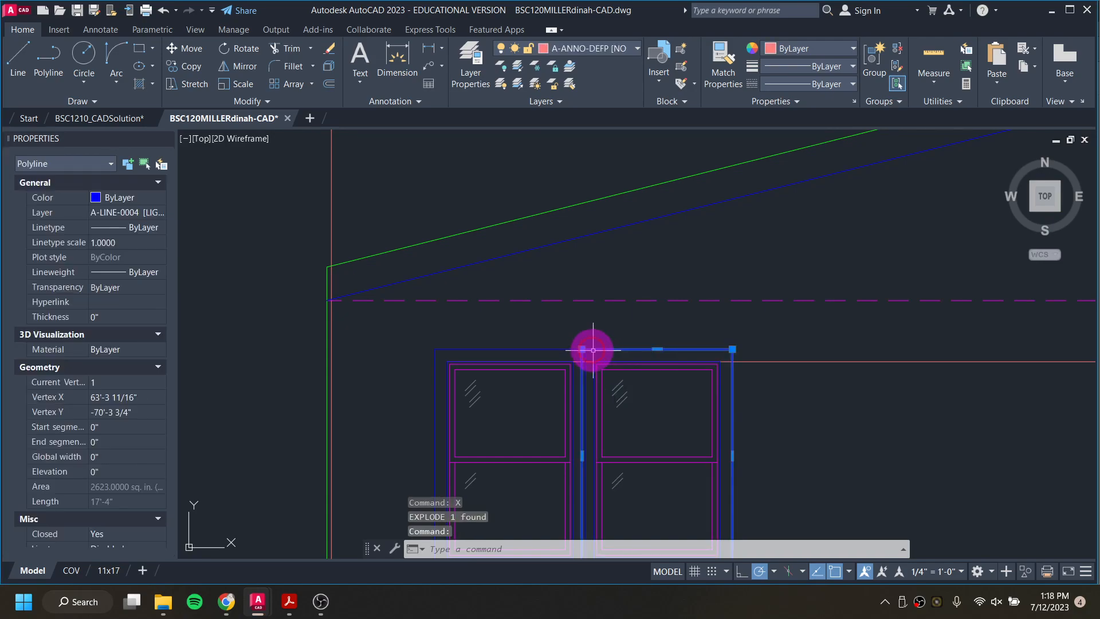
pyautogui.click(570, 349)
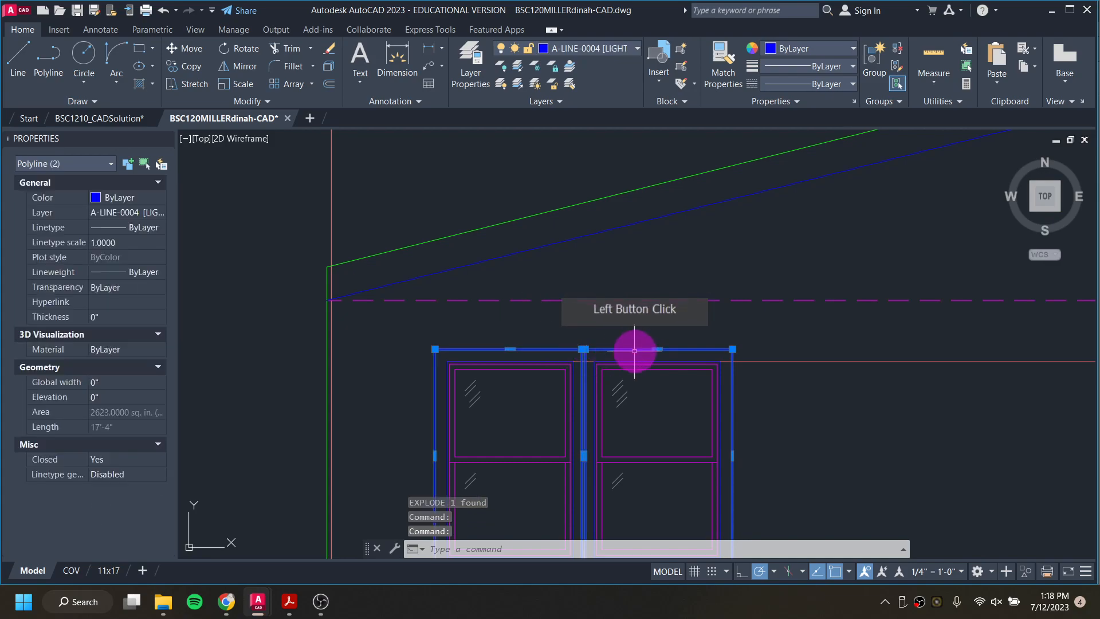
pyautogui.press('Escape')
pyautogui.press('Escape')
# Step: Trim away the overlapping casing lines and the head-height line segment in the gap between the two windows
pyautogui.scroll(2, 593, 383)
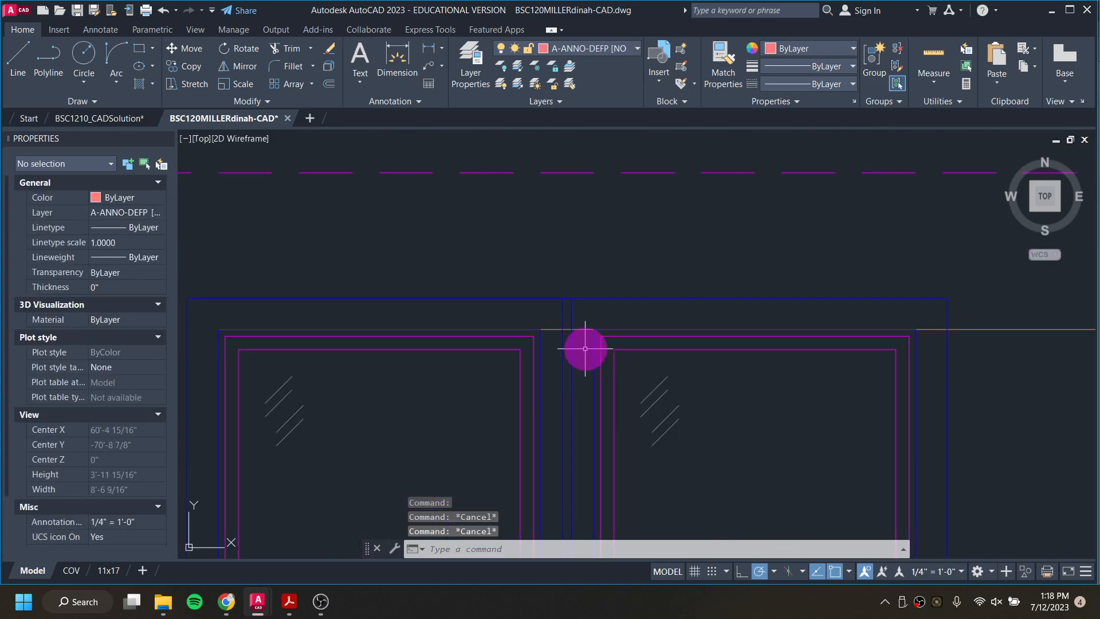
pyautogui.moveTo(580, 314)
pyautogui.mouseDown()
pyautogui.moveTo(552, 317)
pyautogui.moveTo(556, 343)
pyautogui.moveTo(577, 331)
pyautogui.moveTo(577, 344)
pyautogui.moveTo(561, 344)
pyautogui.mouseUp()
pyautogui.click(597, 371)
pyautogui.click(570, 329)
pyautogui.scroll(-2, 594, 344)
pyautogui.moveTo(594, 345); pyautogui.dragTo(542, 115, button='middle')
pyautogui.scroll(-2, 523, 389)
pyautogui.scroll(-4, 526, 368)
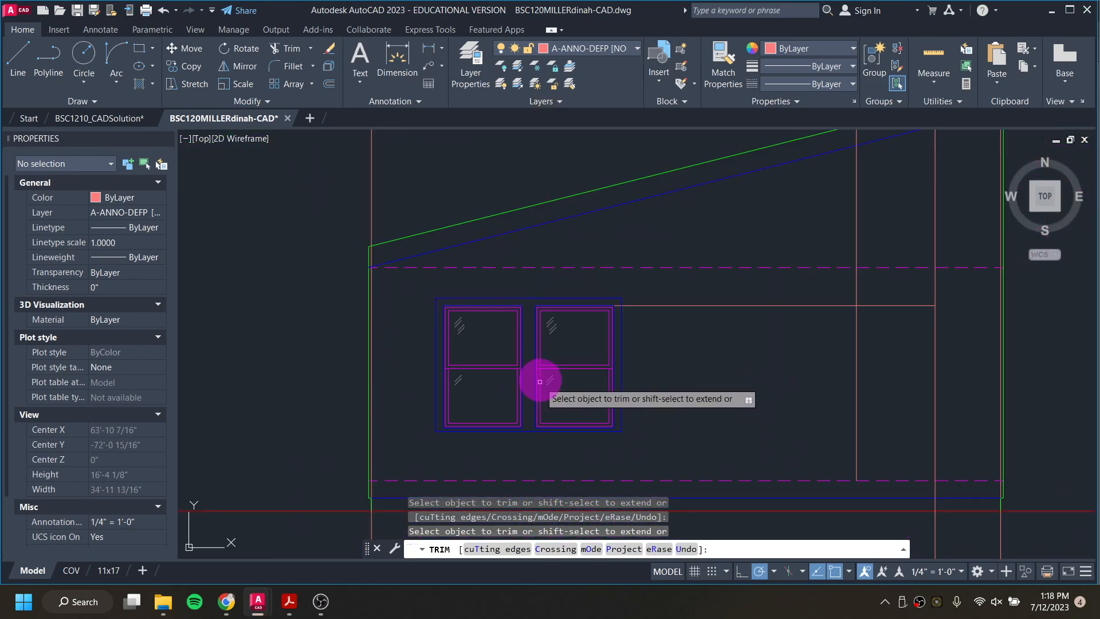
# Step: Try trimming the head-height line between the right window and the door guides, and undo that trim
pyautogui.scroll(2, 590, 337)
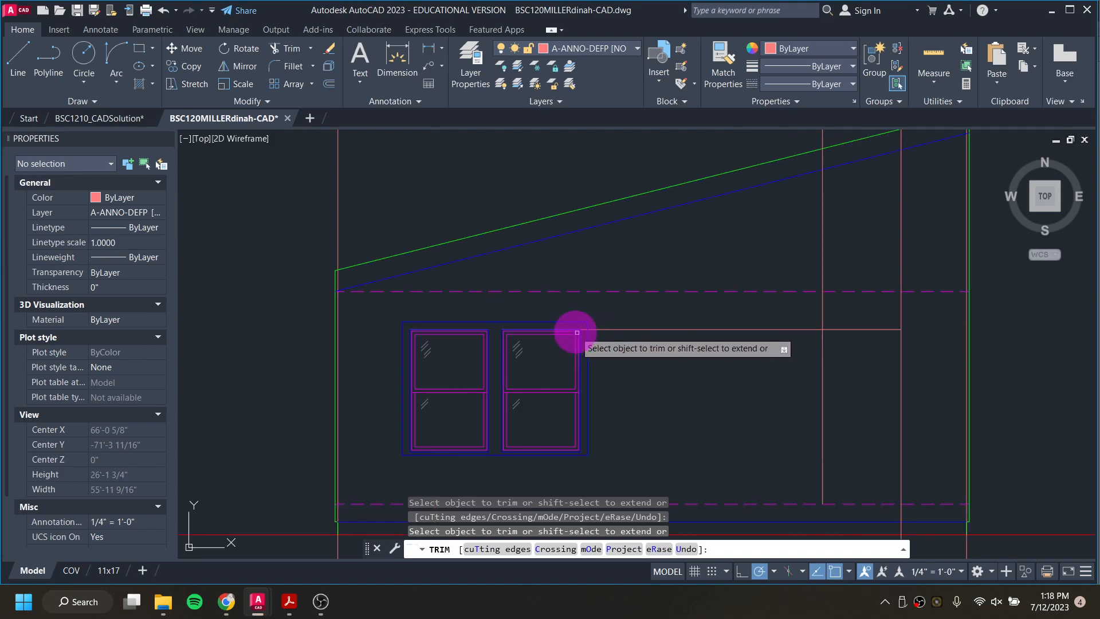
pyautogui.scroll(4, 585, 331)
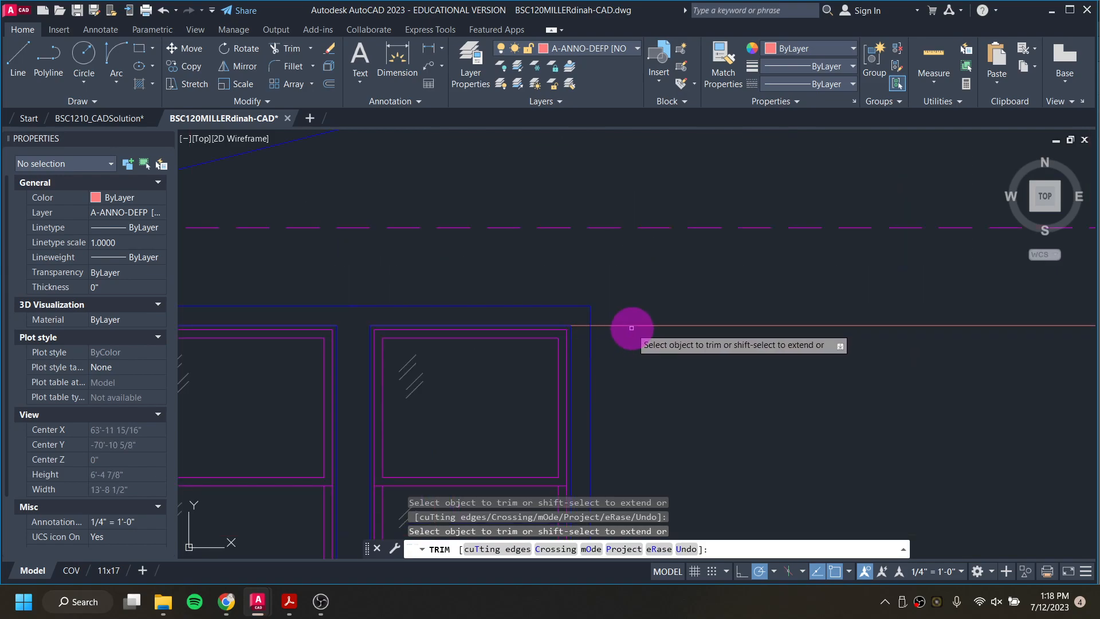
pyautogui.scroll(-3, 659, 326)
pyautogui.moveTo(590, 344)
pyautogui.mouseDown(button='middle')
pyautogui.moveTo(634, 348)
pyautogui.moveTo(590, 342)
pyautogui.mouseUp(button='middle')
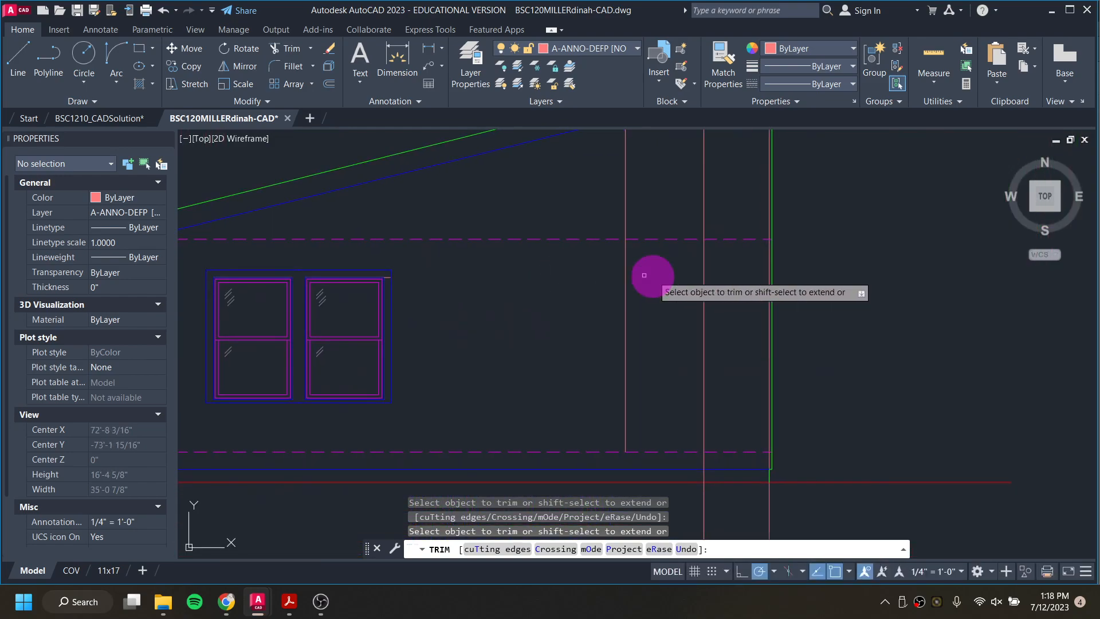
pyautogui.hotkey('ctrl', 'z')
pyautogui.scroll(-9, 604, 334)
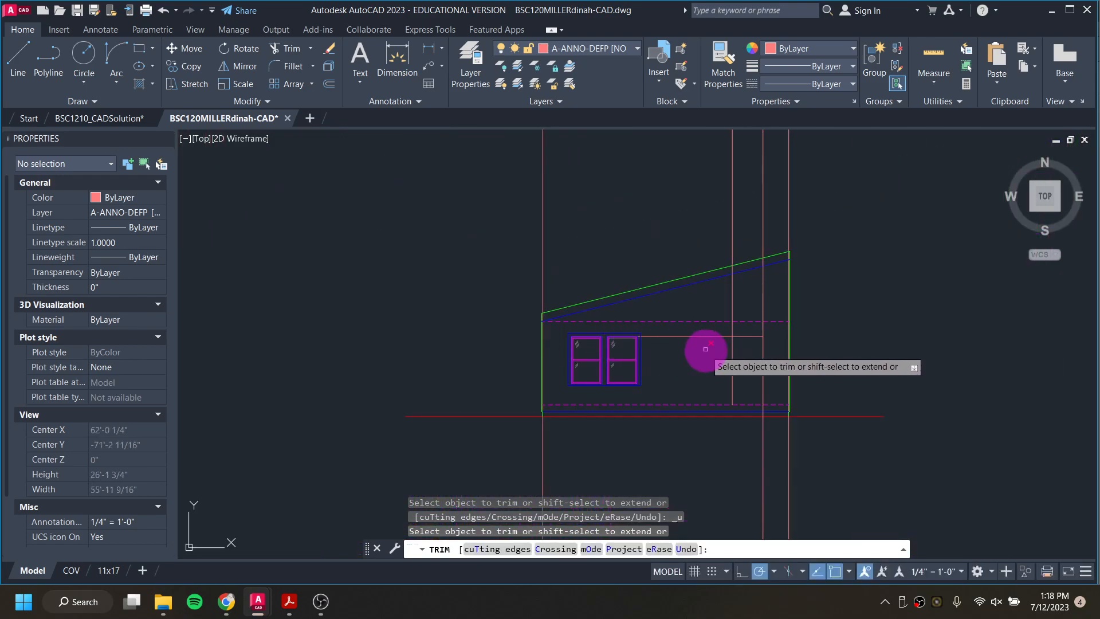
# Step: Trim the head-height line back to the left door guide and cut the door guides above head height and below the dashed floor line
pyautogui.scroll(2, 714, 338)
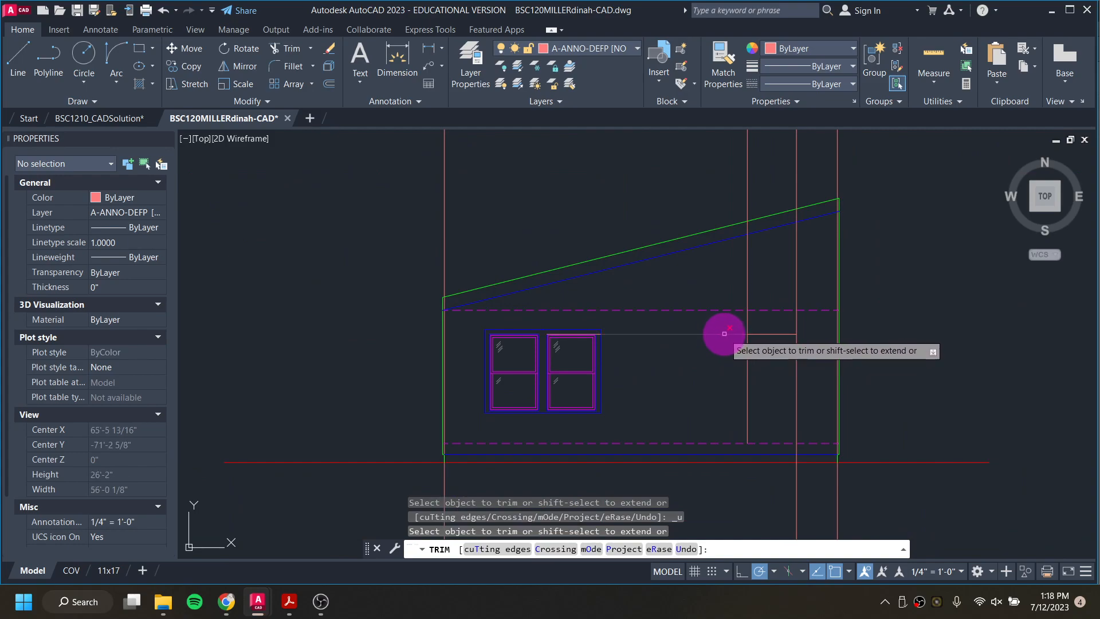
pyautogui.click(820, 326)
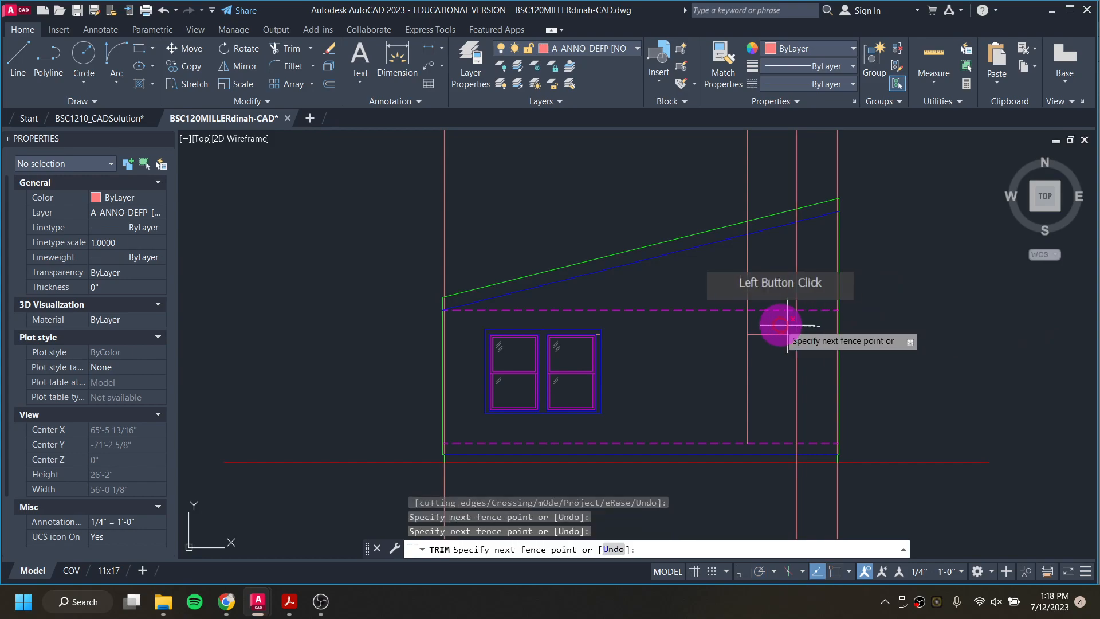
pyautogui.click(731, 324)
pyautogui.click(813, 504)
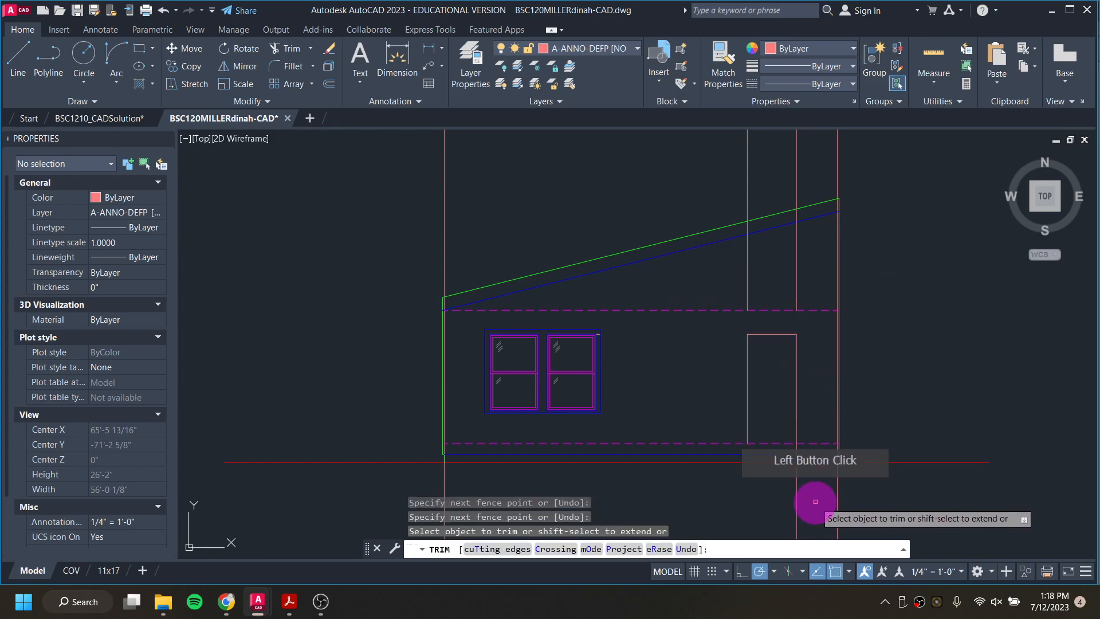
pyautogui.click(771, 493)
pyautogui.moveTo(801, 450); pyautogui.dragTo(787, 449)
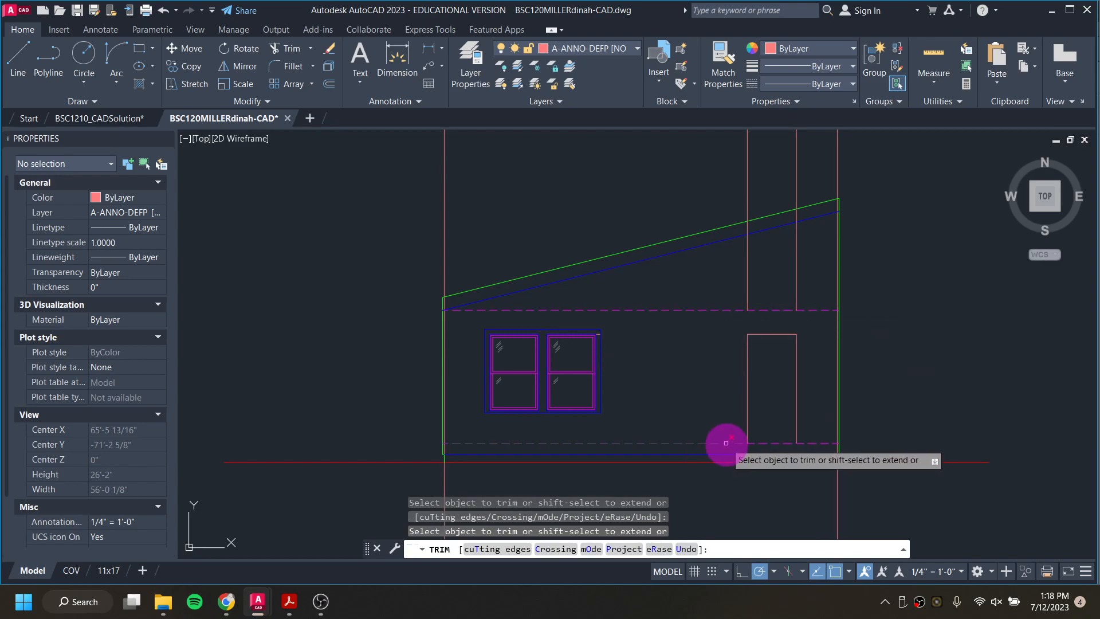
pyautogui.press('Escape')
pyautogui.press('Escape')
pyautogui.press('Escape')
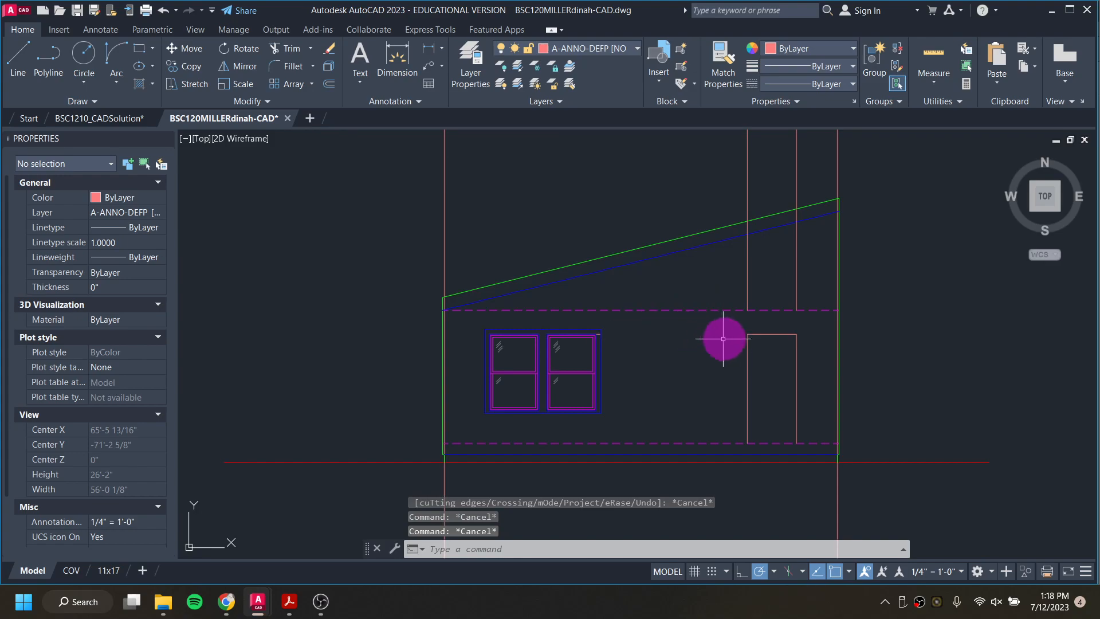
# Step: Erase the two leftover door guides above the upper dashed line and the short head-height stub at the right window's casing
pyautogui.click(799, 296)
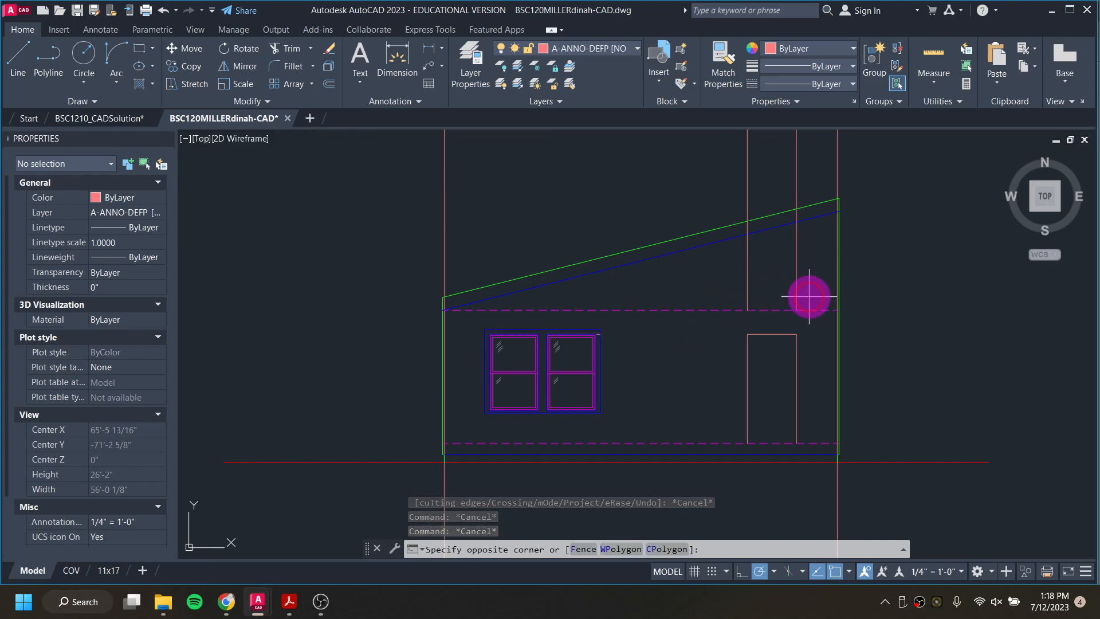
pyautogui.click(739, 271)
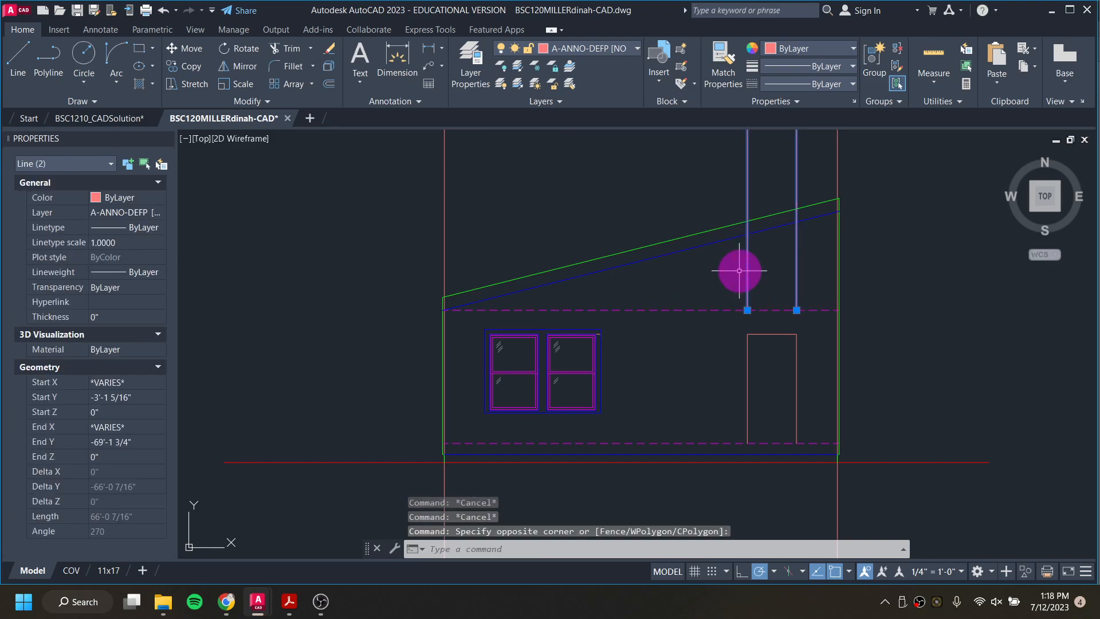
pyautogui.press('Delete')
pyautogui.scroll(4, 600, 323)
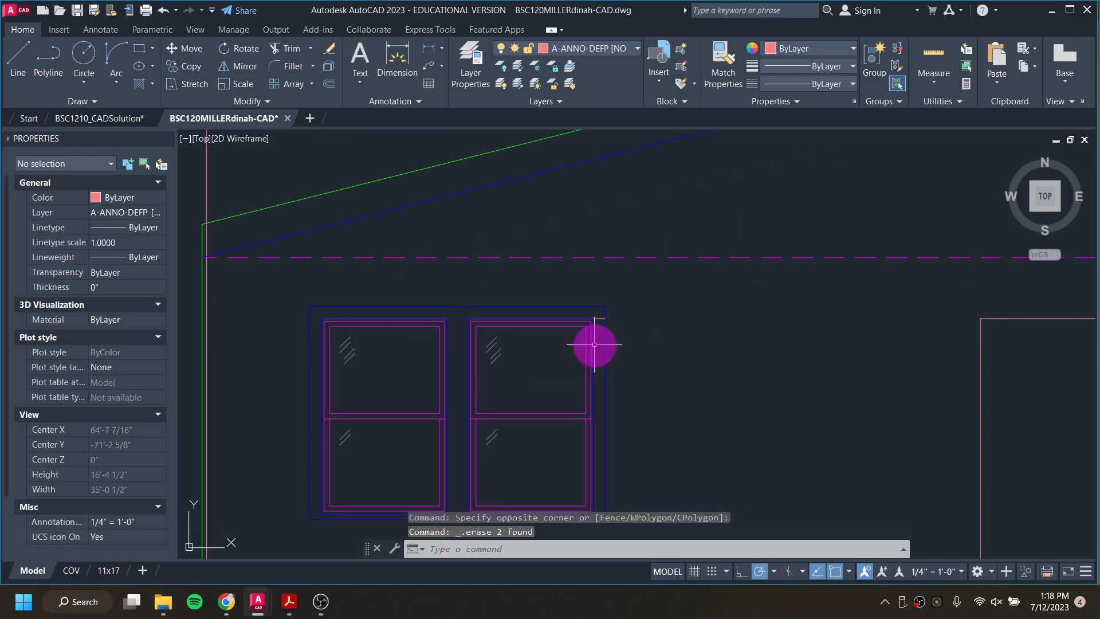
pyautogui.click(600, 319)
pyautogui.press('Delete')
pyautogui.scroll(-4, 606, 393)
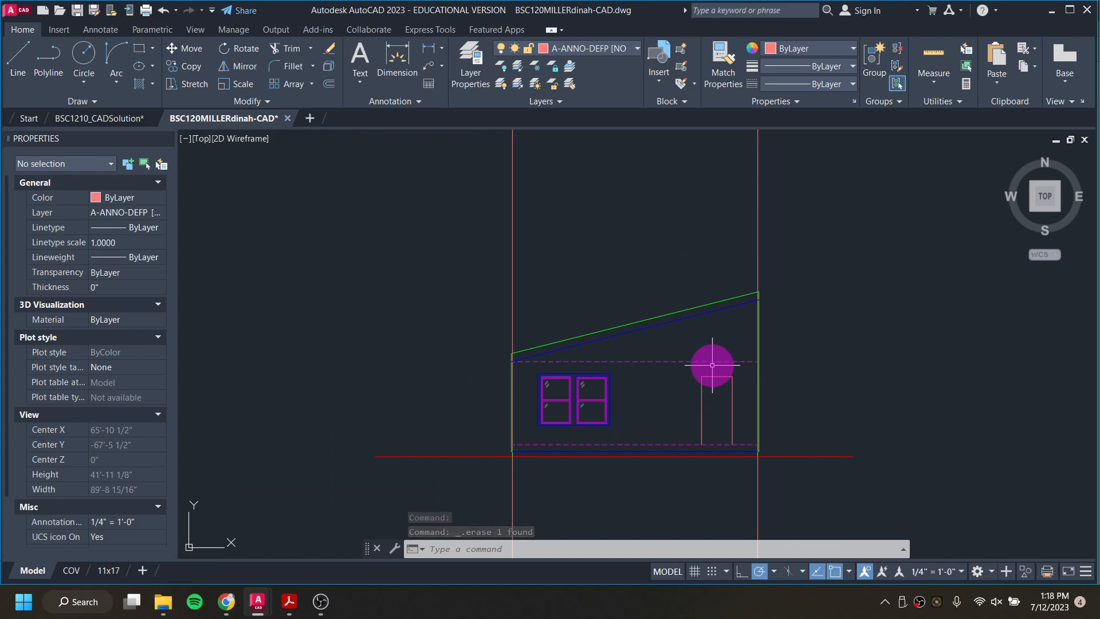
pyautogui.scroll(-4, 687, 367)
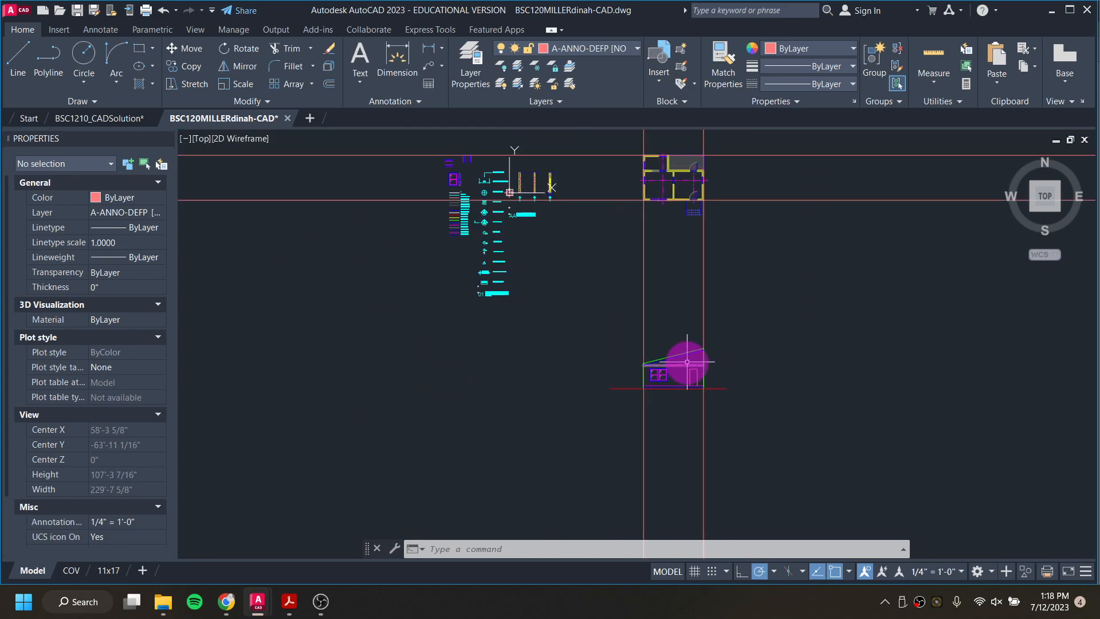
# Step: Draw a ray straight down from the lower-left corner of the entry steps in the floor plan
pyautogui.moveTo(682, 227); pyautogui.dragTo(620, 300, button='middle')
pyautogui.scroll(10, 637, 434)
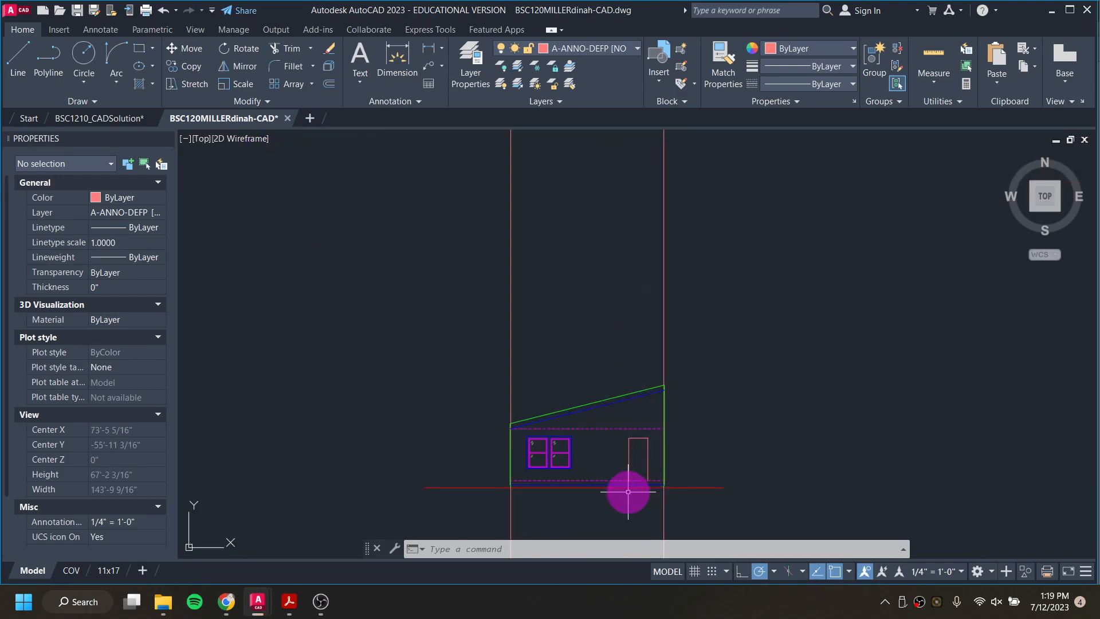
pyautogui.scroll(-4, 610, 487)
pyautogui.scroll(-1, 600, 458)
pyautogui.scroll(-2, 612, 367)
pyautogui.moveTo(609, 290); pyautogui.dragTo(602, 458, button='middle')
pyautogui.scroll(4, 609, 289)
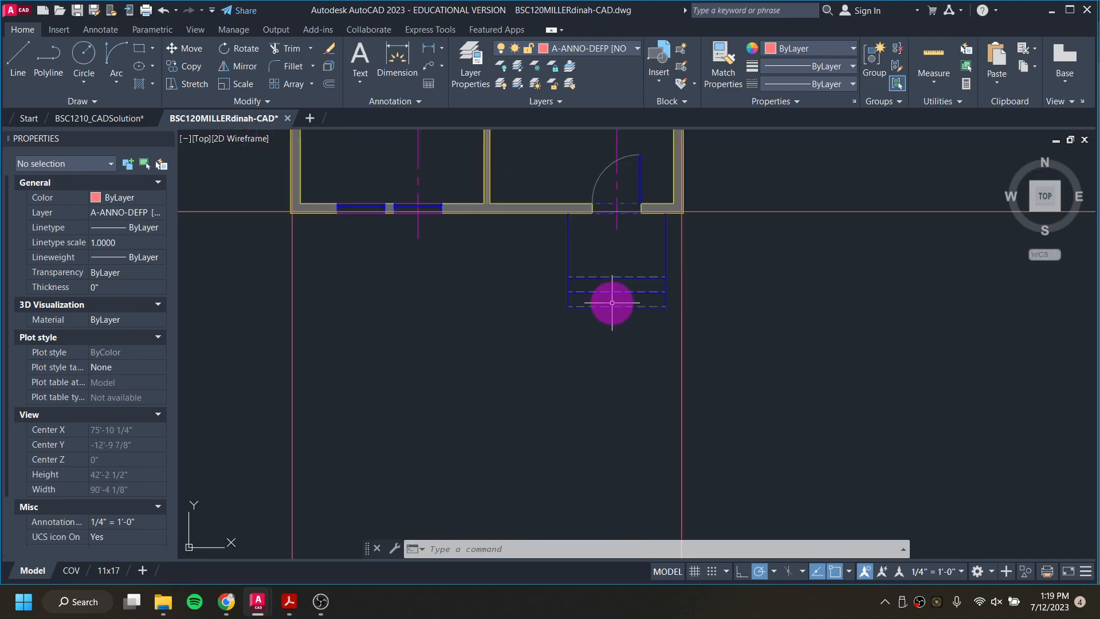
pyautogui.scroll(3, 613, 344)
pyautogui.scroll(1, 609, 327)
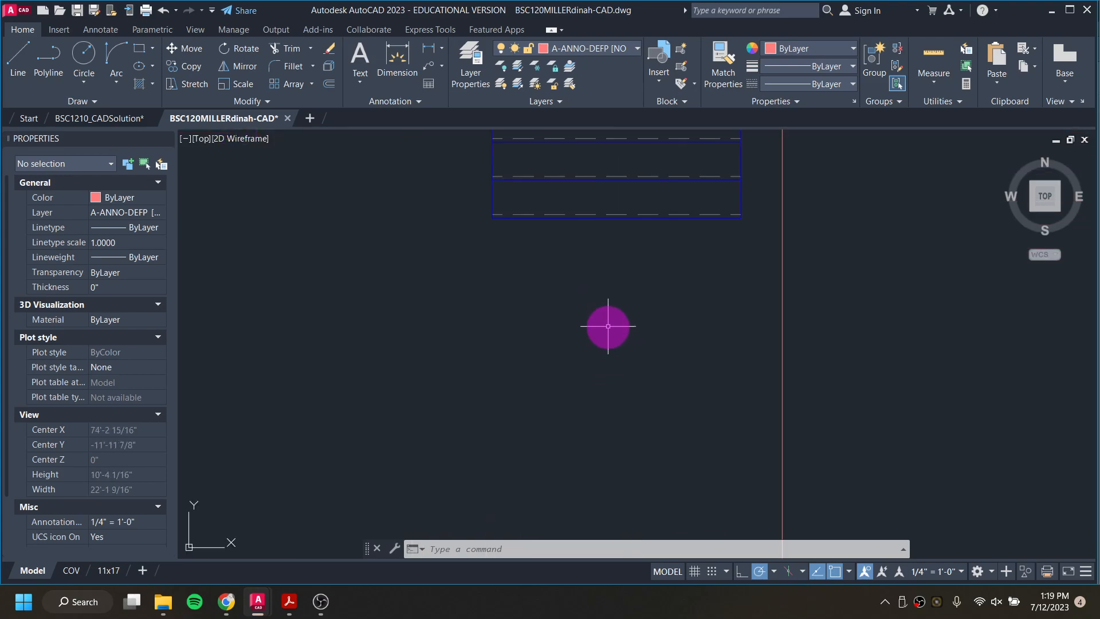
pyautogui.moveTo(533, 350); pyautogui.dragTo(588, 482, button='middle')
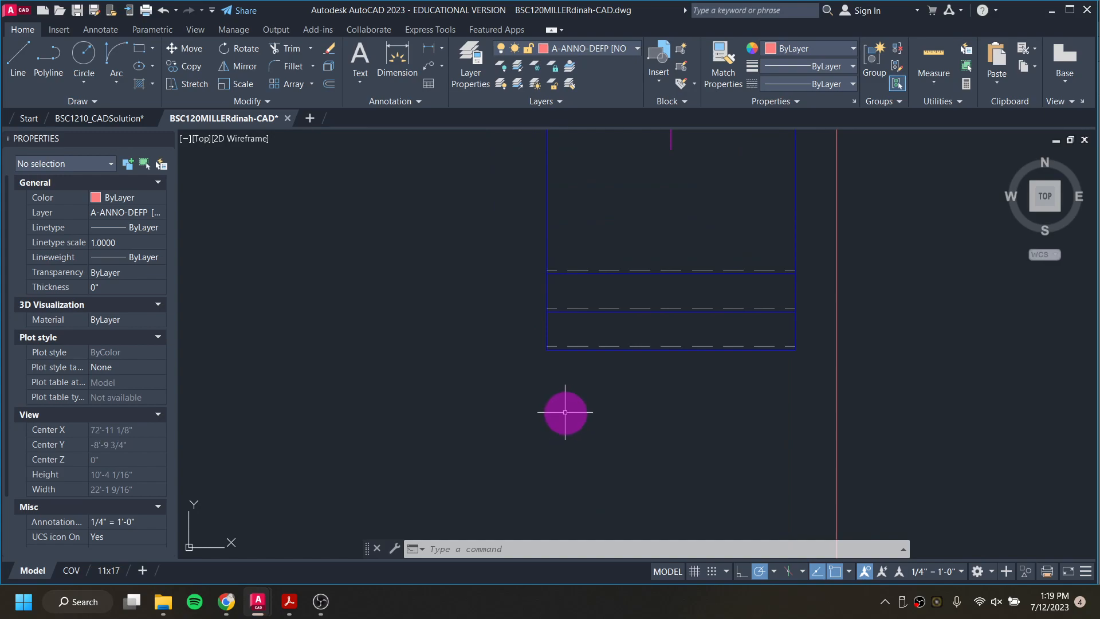
pyautogui.write('y')
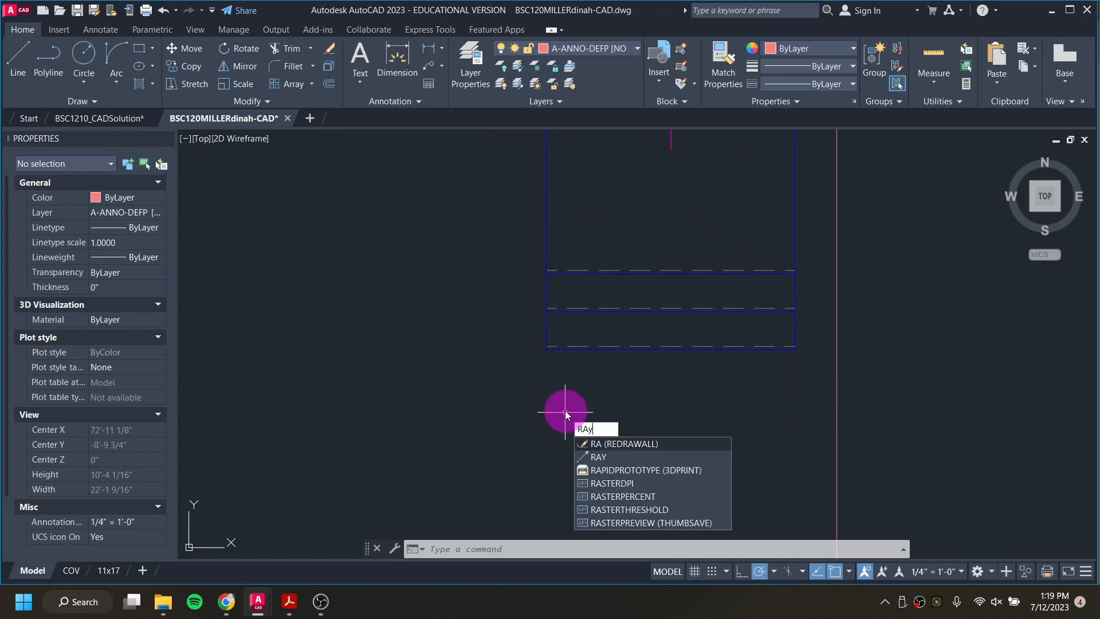
pyautogui.press('Return')
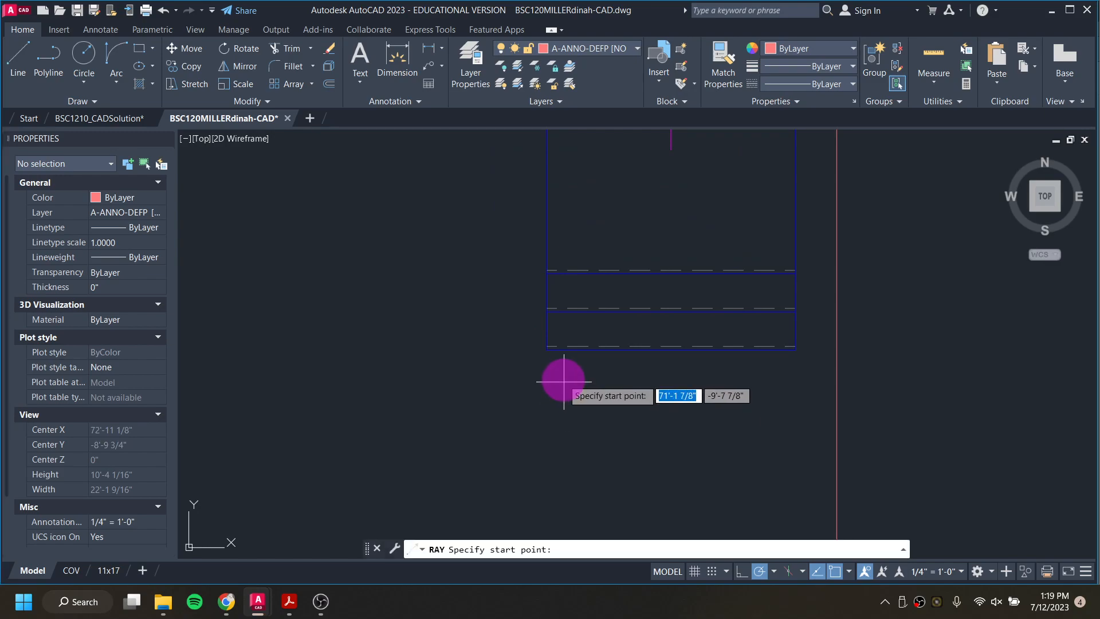
pyautogui.click(546, 350)
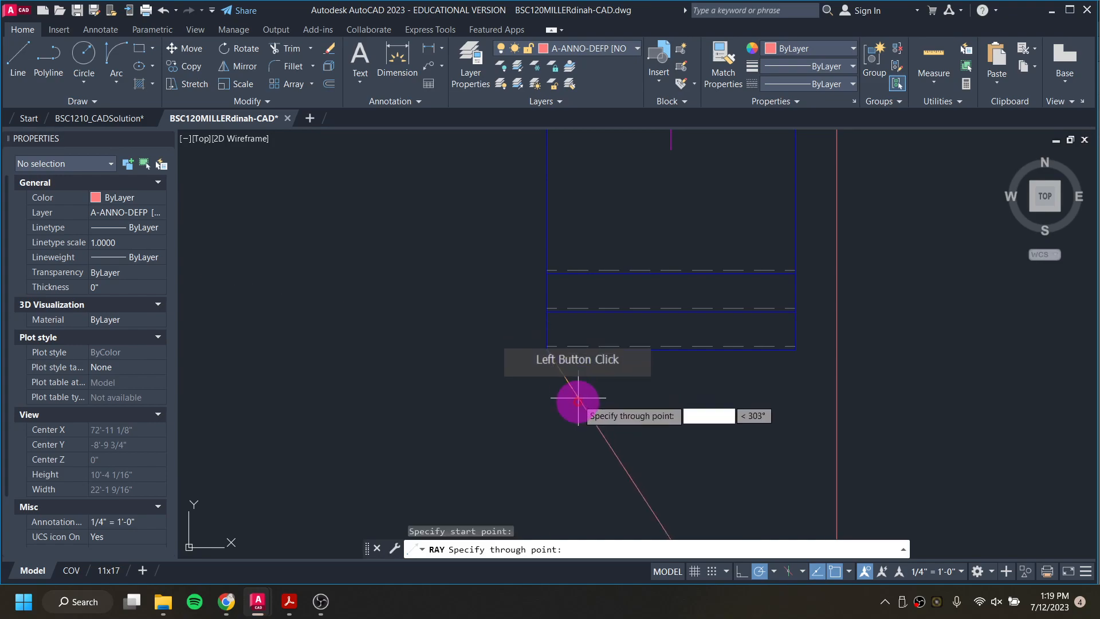
pyautogui.click(546, 437)
pyautogui.press('Escape')
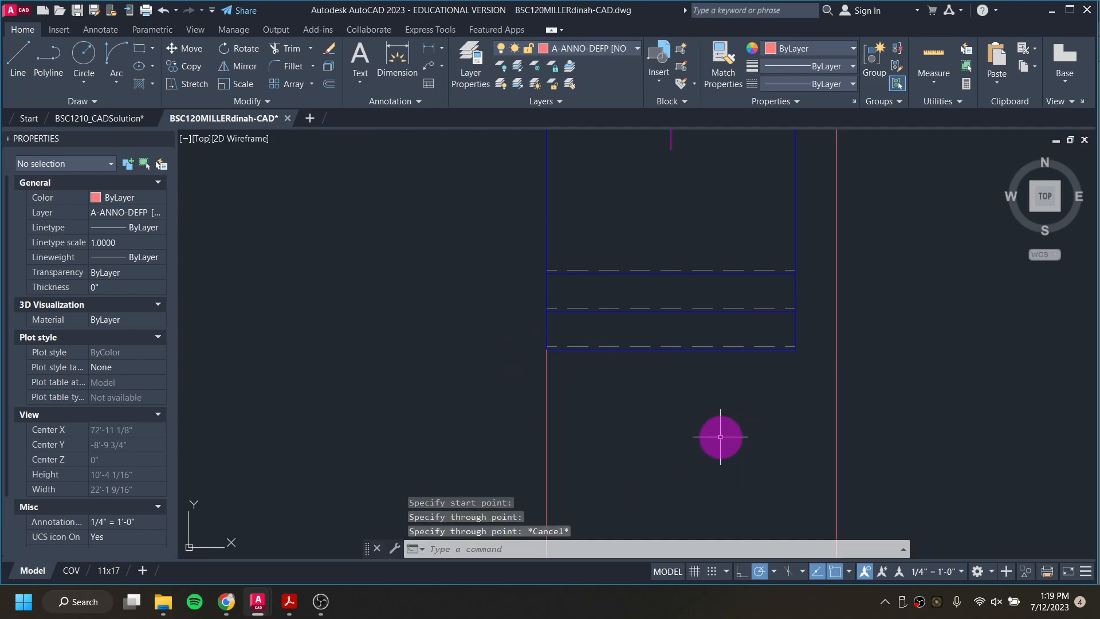
# Step: Draw a second ray straight down from the lower-right corner of the entry steps in the floor plan
pyautogui.press('Return')
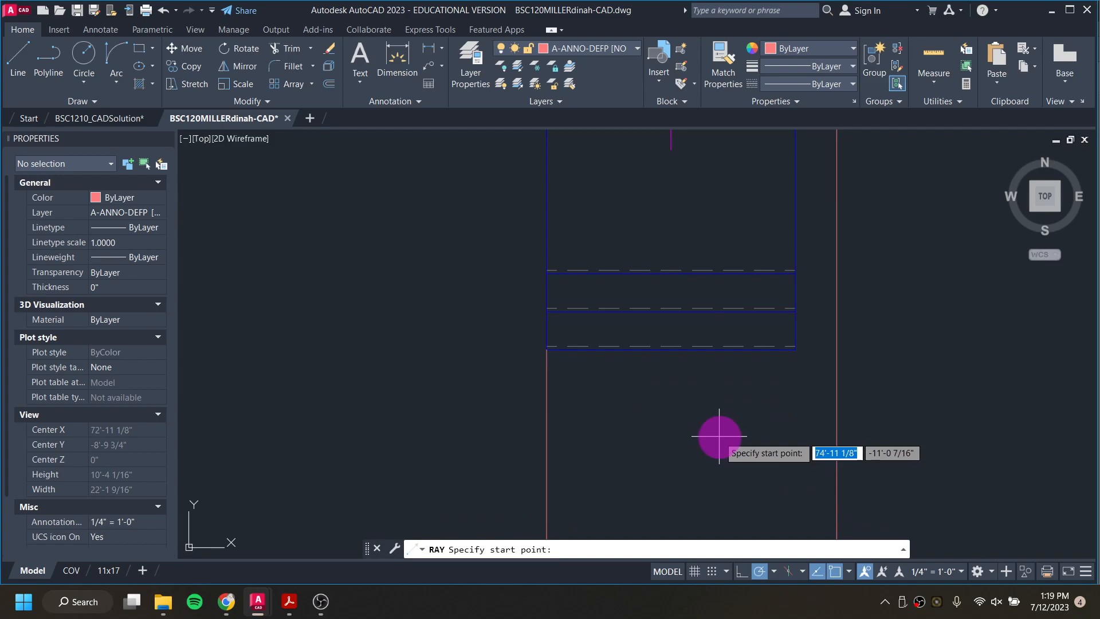
pyautogui.click(794, 349)
pyautogui.click(798, 386)
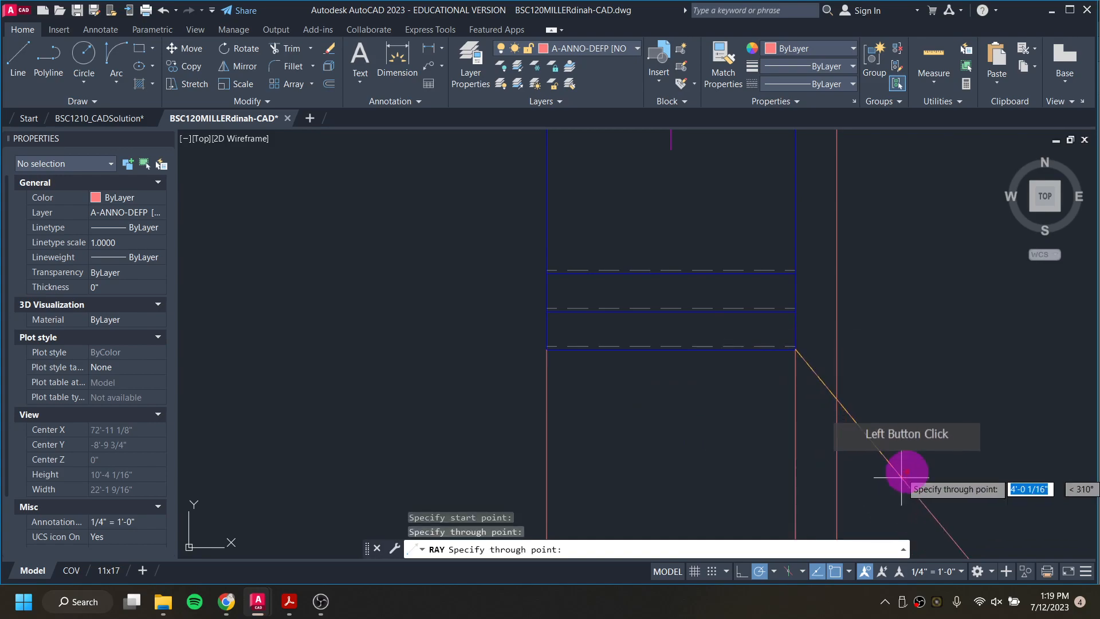
pyautogui.press('Escape')
pyautogui.press('Escape')
# Step: On layer A-LINE-0002 [OUTLINES], draw a 6'-0" by 1'-2" rectangle between the step guides, from the dashed floor line to the ground line
pyautogui.scroll(-6, 832, 369)
pyautogui.moveTo(818, 442); pyautogui.dragTo(797, 130, button='middle')
pyautogui.moveTo(771, 456); pyautogui.dragTo(784, 137, button='middle')
pyautogui.scroll(5, 809, 425)
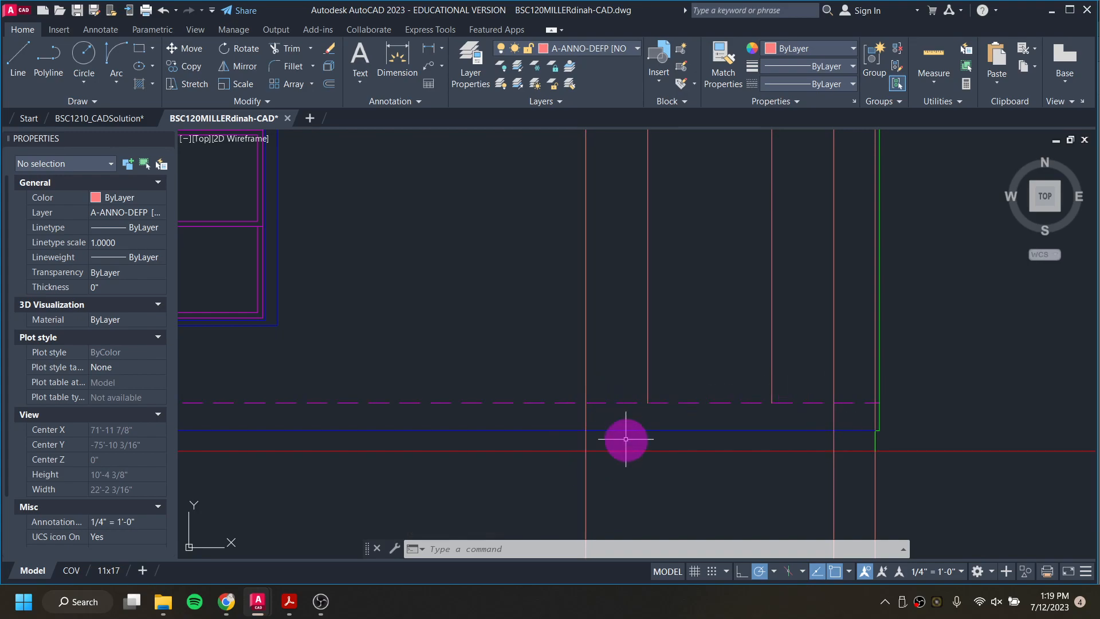
pyautogui.click(596, 48)
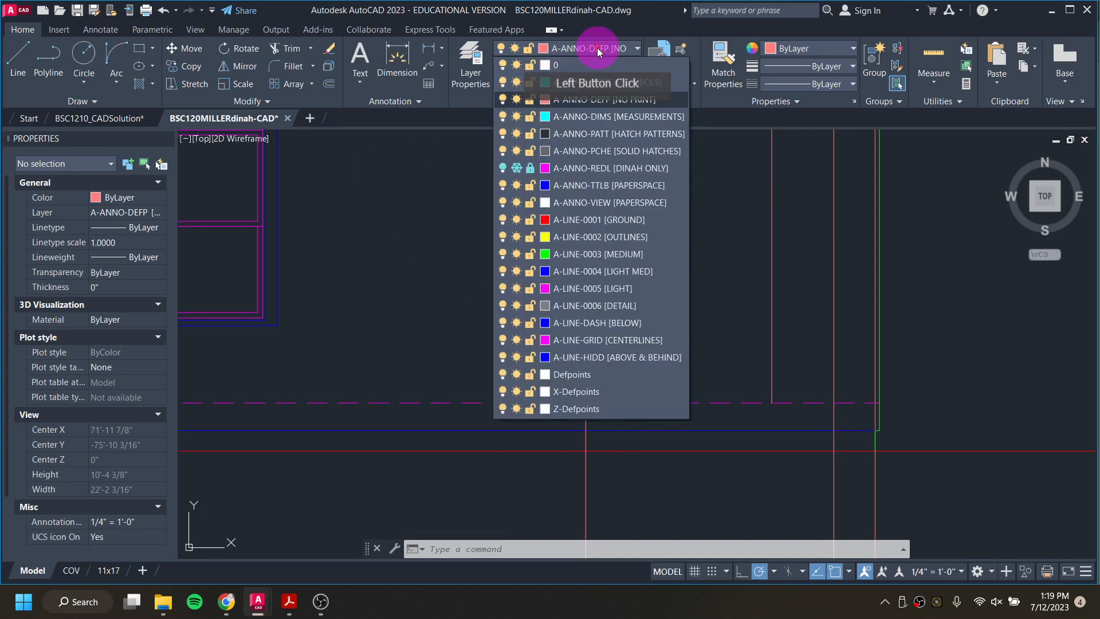
pyautogui.click(624, 239)
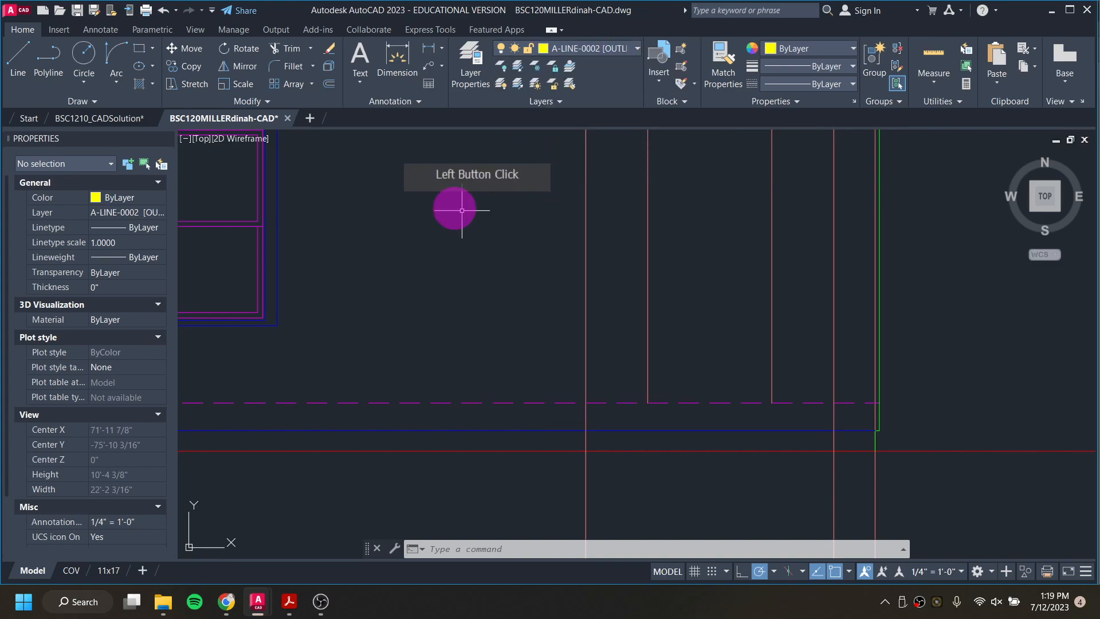
pyautogui.click(139, 53)
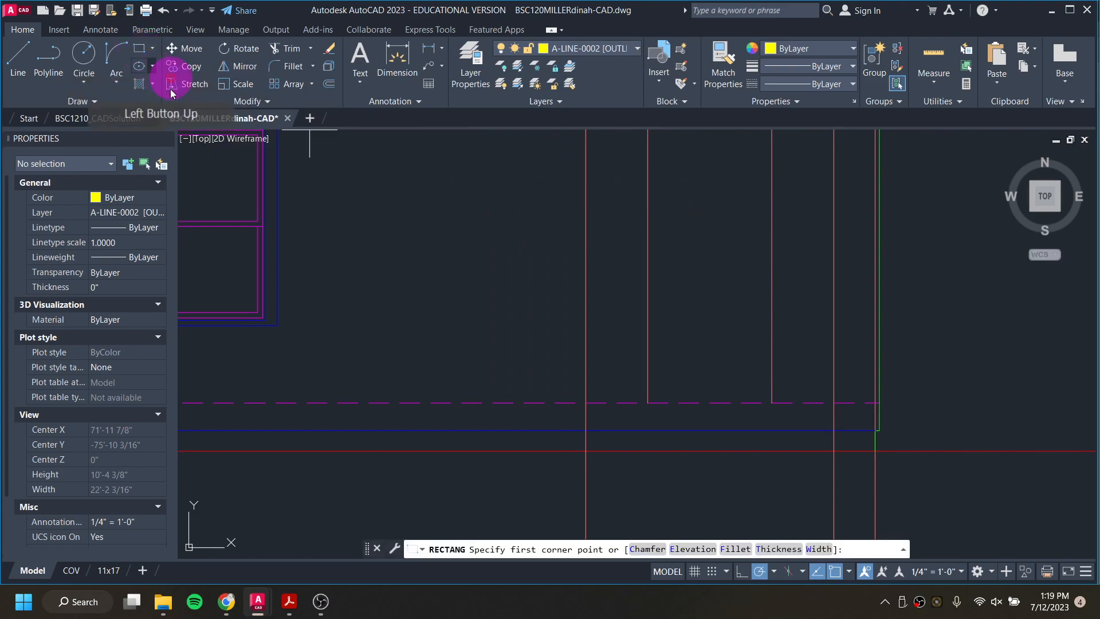
pyautogui.click(588, 403)
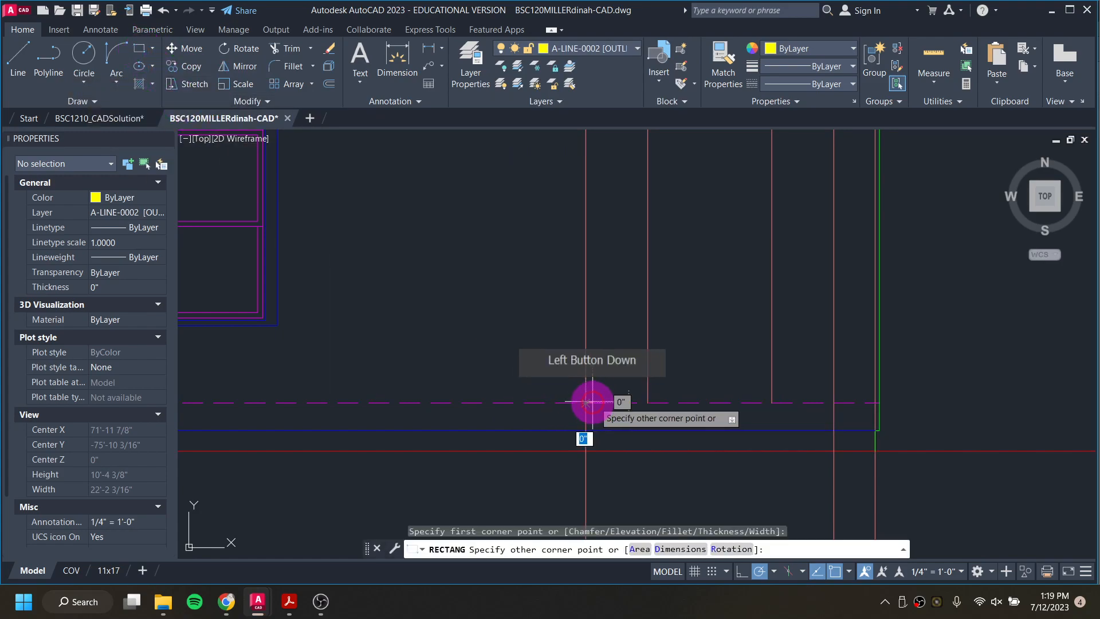
pyautogui.click(833, 451)
pyautogui.press('Escape')
pyautogui.press('Escape')
pyautogui.press('Escape')
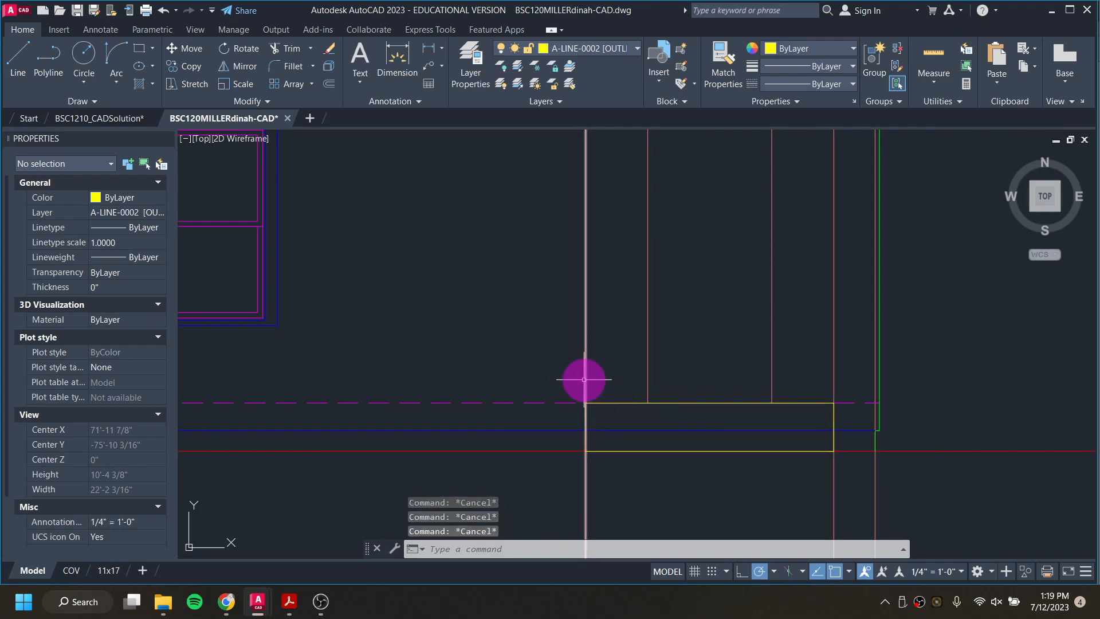
# Step: Erase the two projected guide rays at the sides of the yellow steps rectangle
pyautogui.click(584, 380)
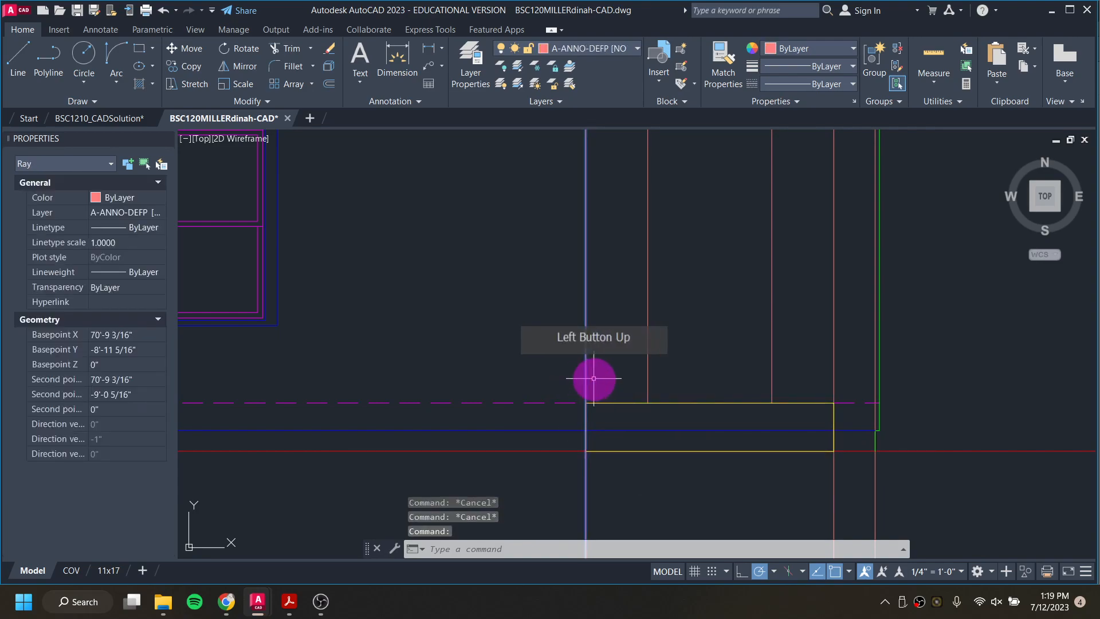
pyautogui.click(834, 349)
pyautogui.press('Delete')
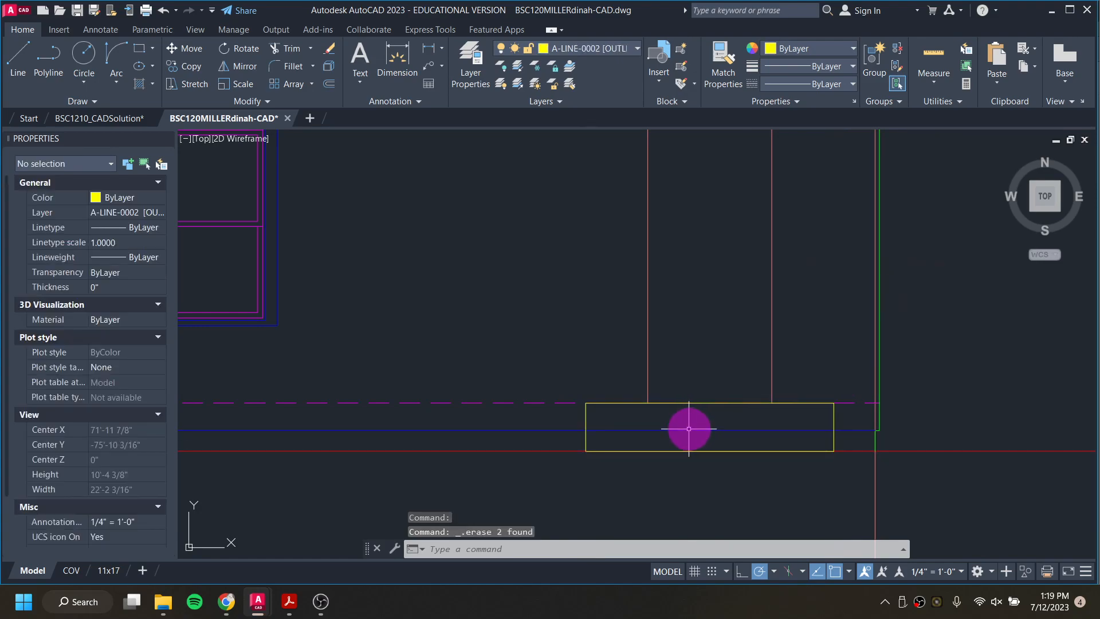
# Step: Trim away the blue wall base line inside the steps rectangle below the door
pyautogui.moveTo(695, 431)
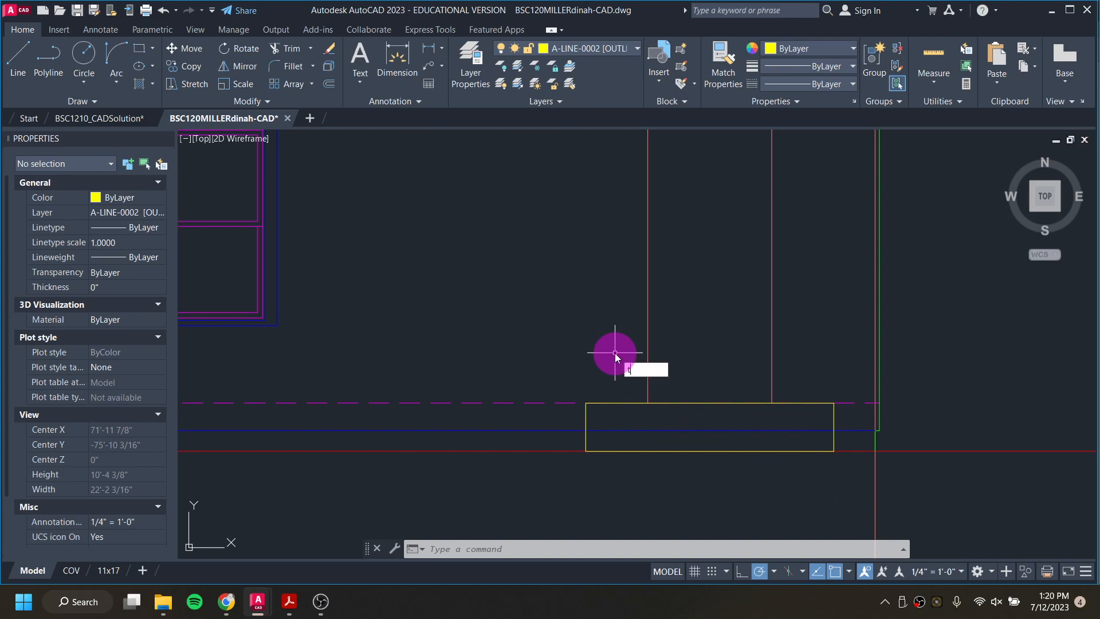
pyautogui.press('Return')
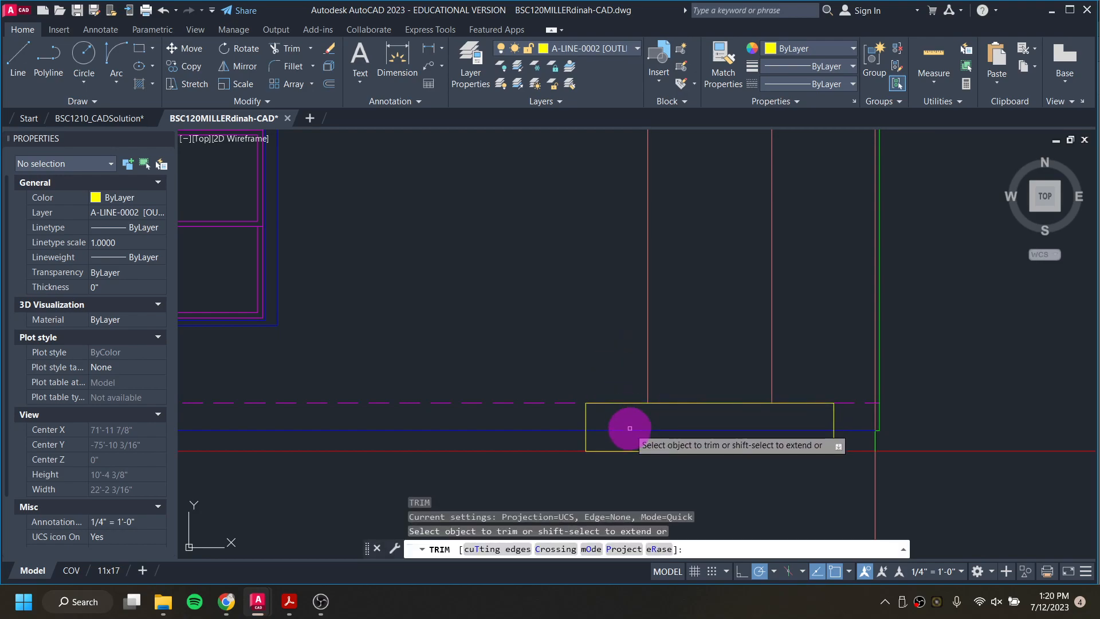
pyautogui.click(693, 410)
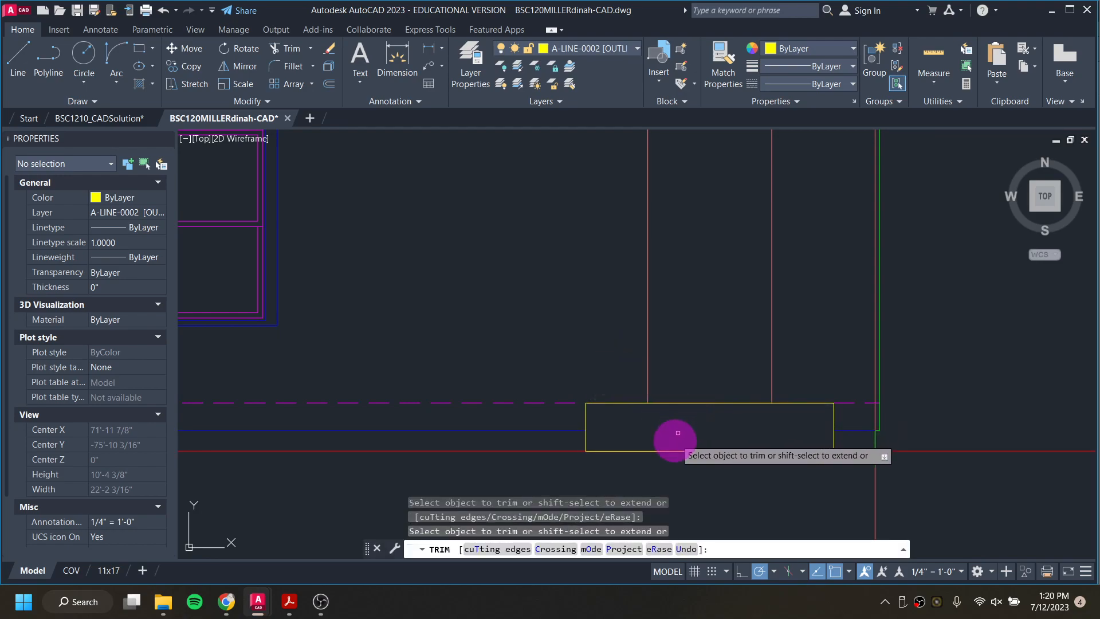
pyautogui.press('Escape')
pyautogui.press('Escape')
# Step: Examine the entry steps below the door in the BSC1210_CADSolution drawing, and return to the working elevation
pyautogui.scroll(-3, 609, 444)
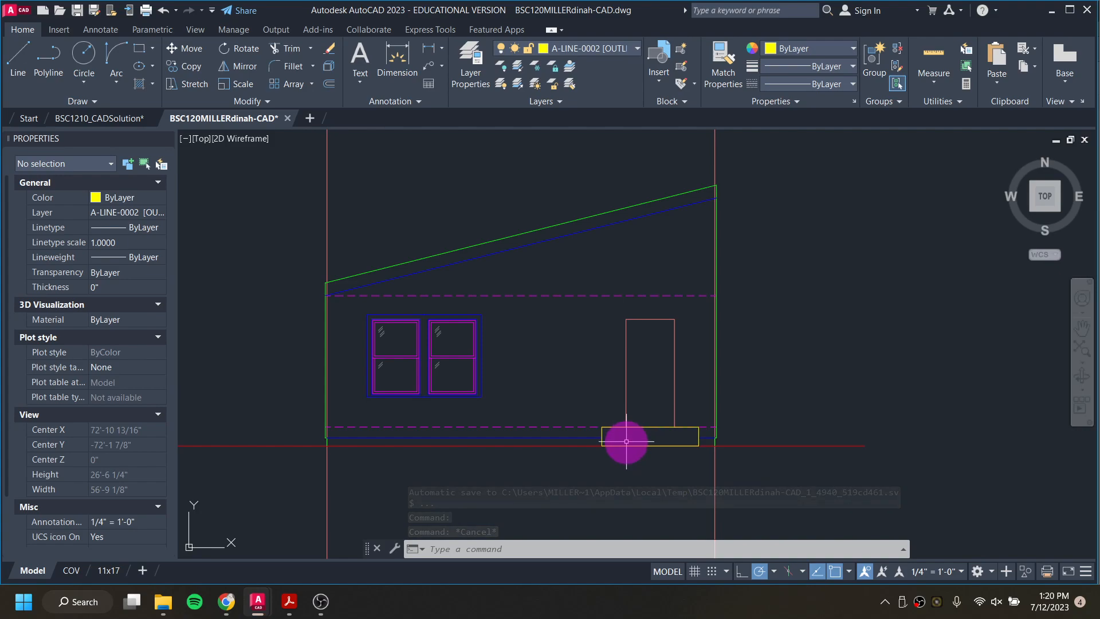
pyautogui.click(89, 118)
pyautogui.scroll(4, 816, 402)
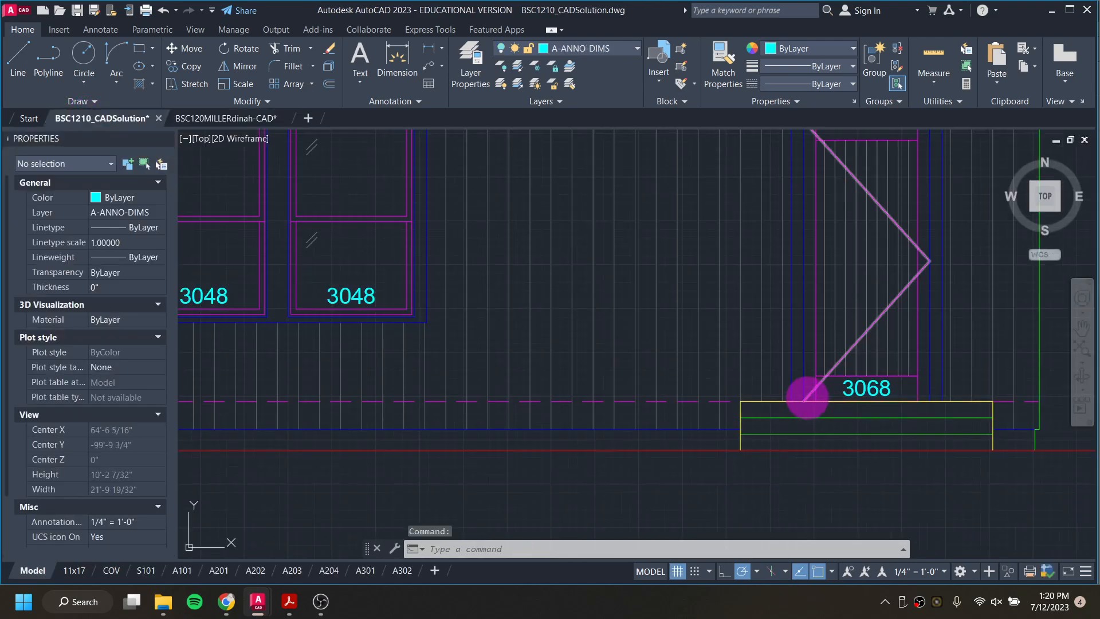
pyautogui.moveTo(827, 442); pyautogui.dragTo(703, 433, button='middle')
pyautogui.click(225, 119)
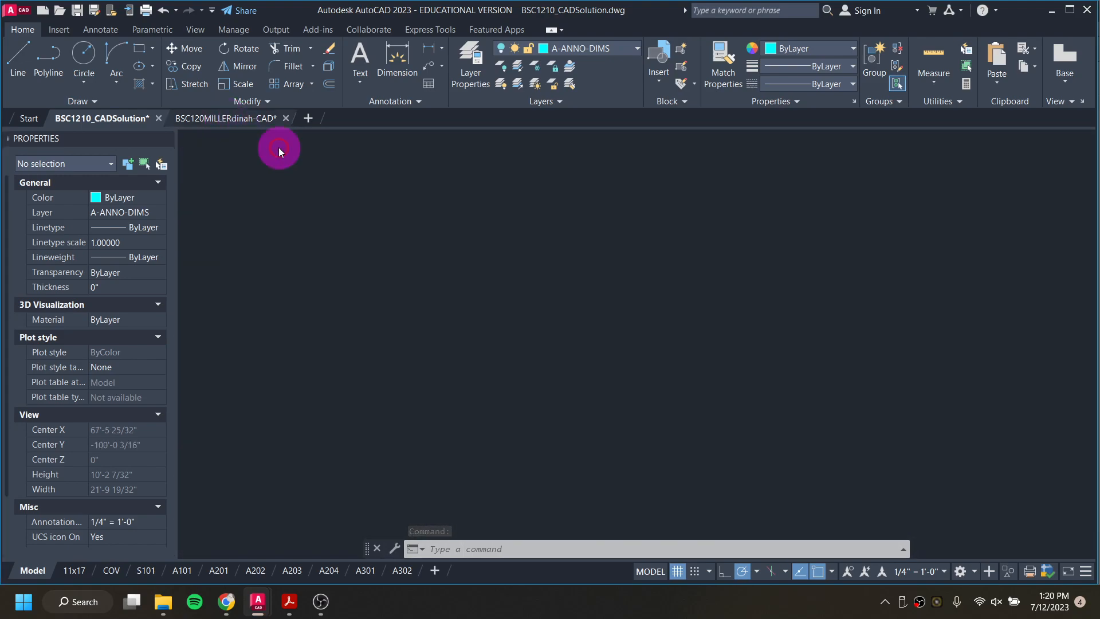
# Step: Add a vertical linear dimension for the steps rectangle's height, placed beyond the building's right edge
pyautogui.scroll(5, 700, 437)
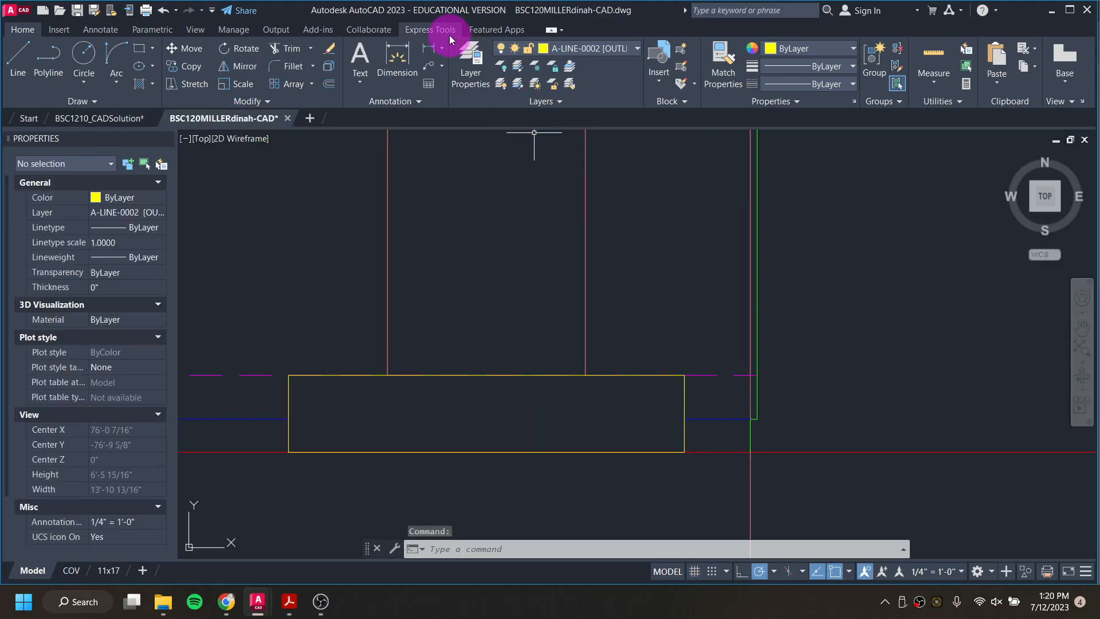
pyautogui.click(431, 51)
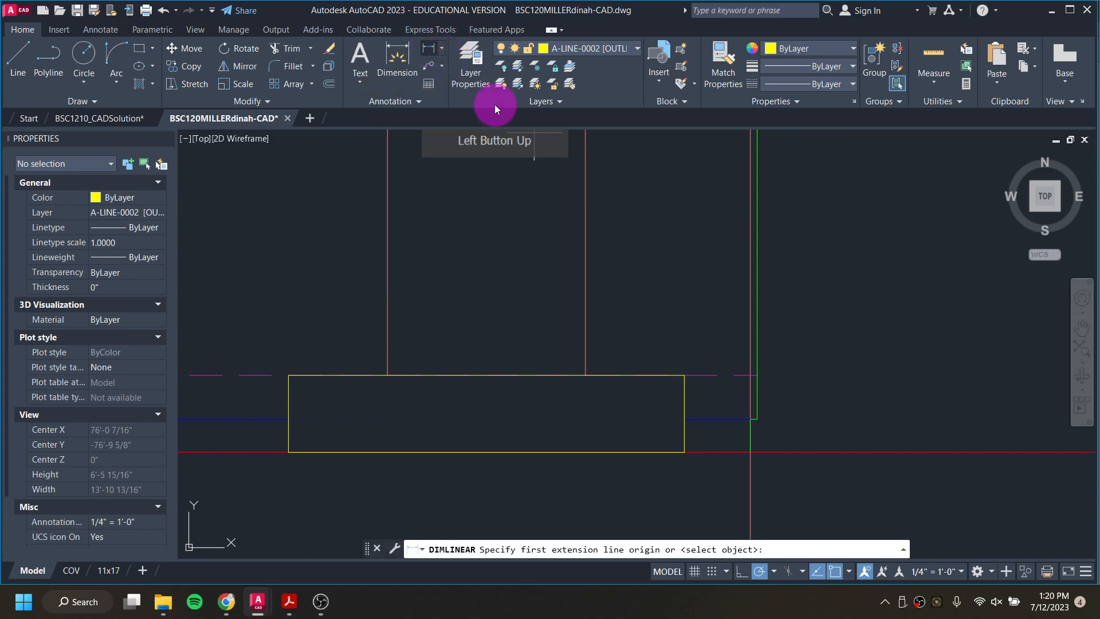
pyautogui.click(683, 375)
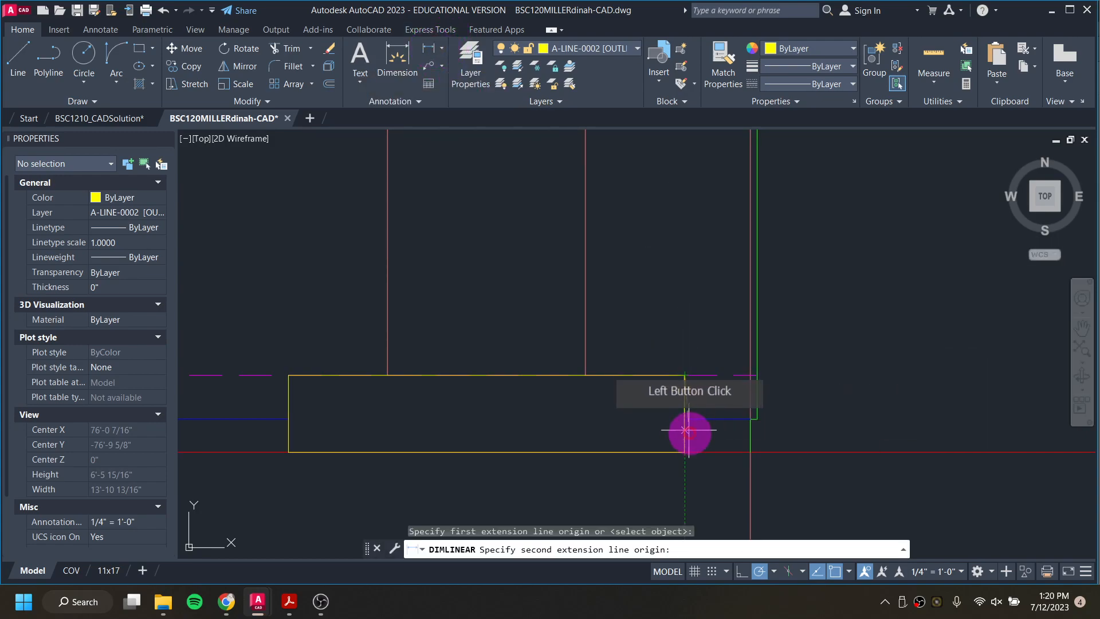
pyautogui.click(684, 452)
pyautogui.click(857, 418)
pyautogui.scroll(-2, 857, 429)
pyautogui.moveTo(857, 434); pyautogui.dragTo(814, 377, button='middle')
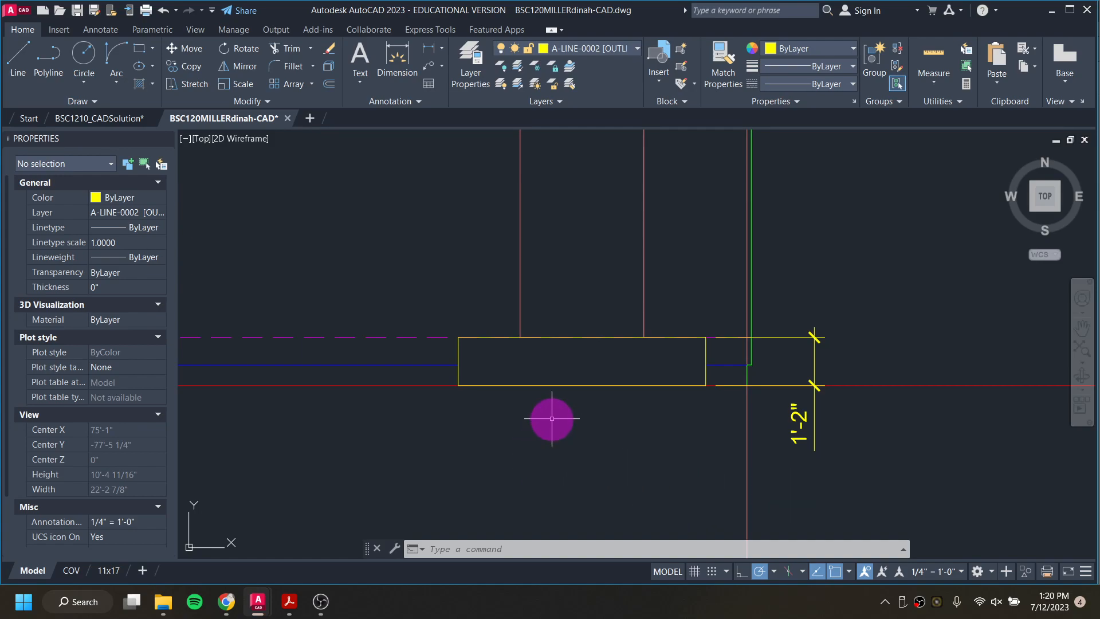
# Step: Switch to Calculator, divide 14 by 3 to find the riser height, and return to the AutoCAD drawing
pyautogui.press('XF86Calculator')
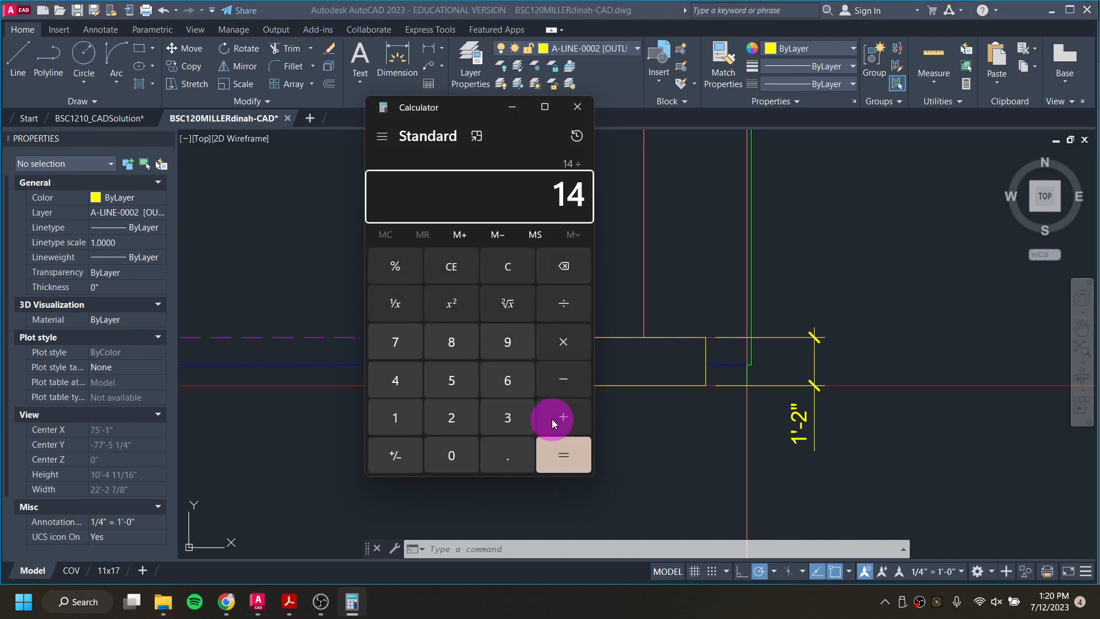
pyautogui.press('Return')
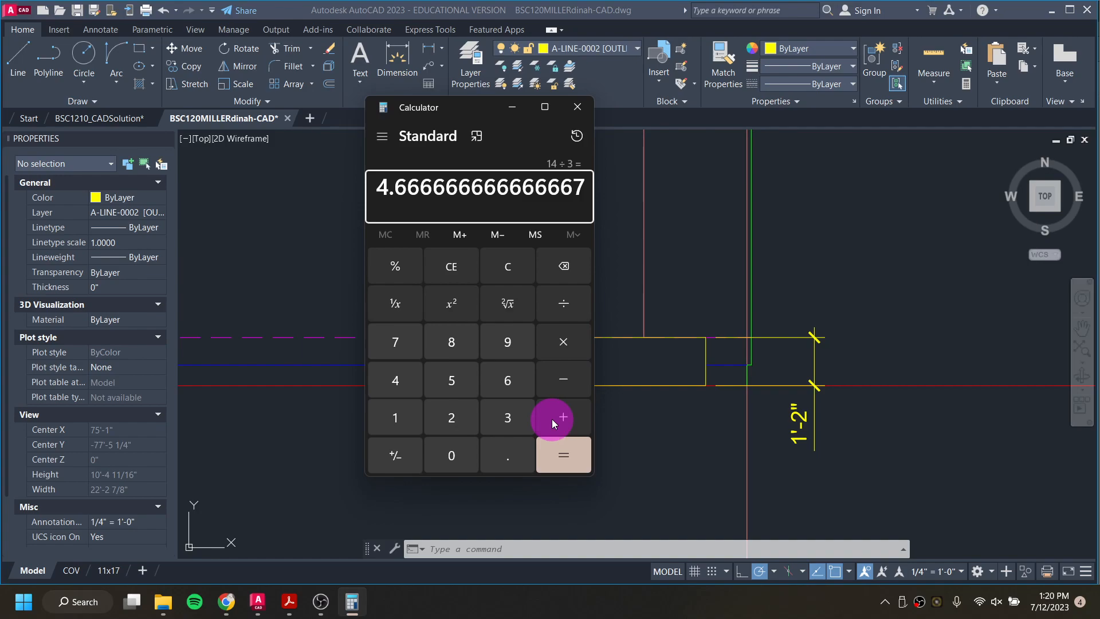
pyautogui.press('Escape')
pyautogui.click(693, 240)
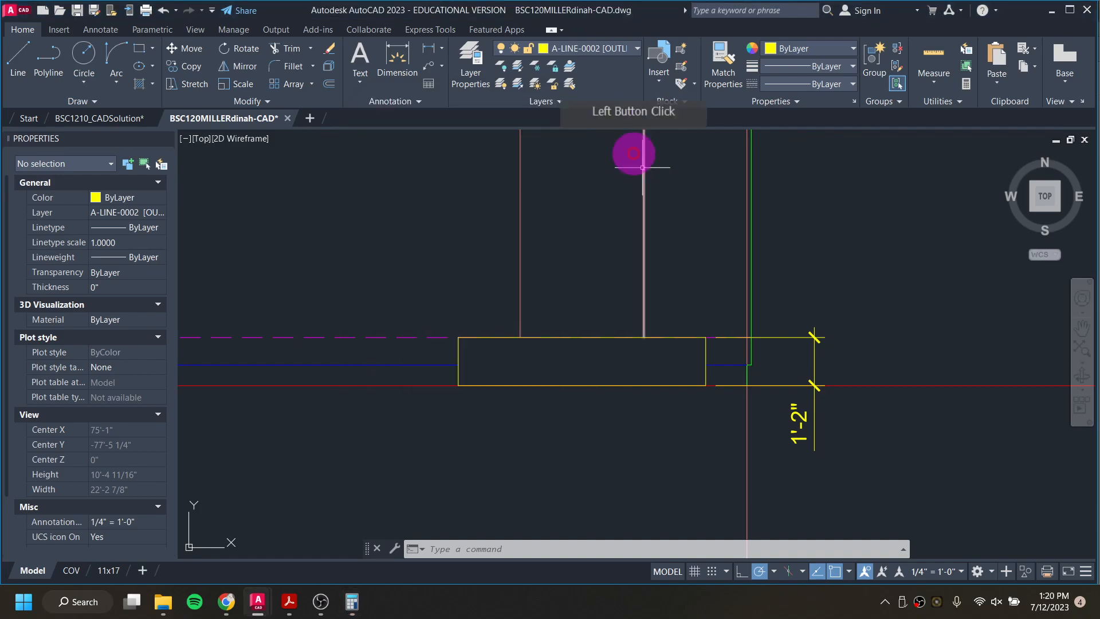
# Step: Make A-LINE-0003 [MEDIUM] the current layer
pyautogui.click(587, 48)
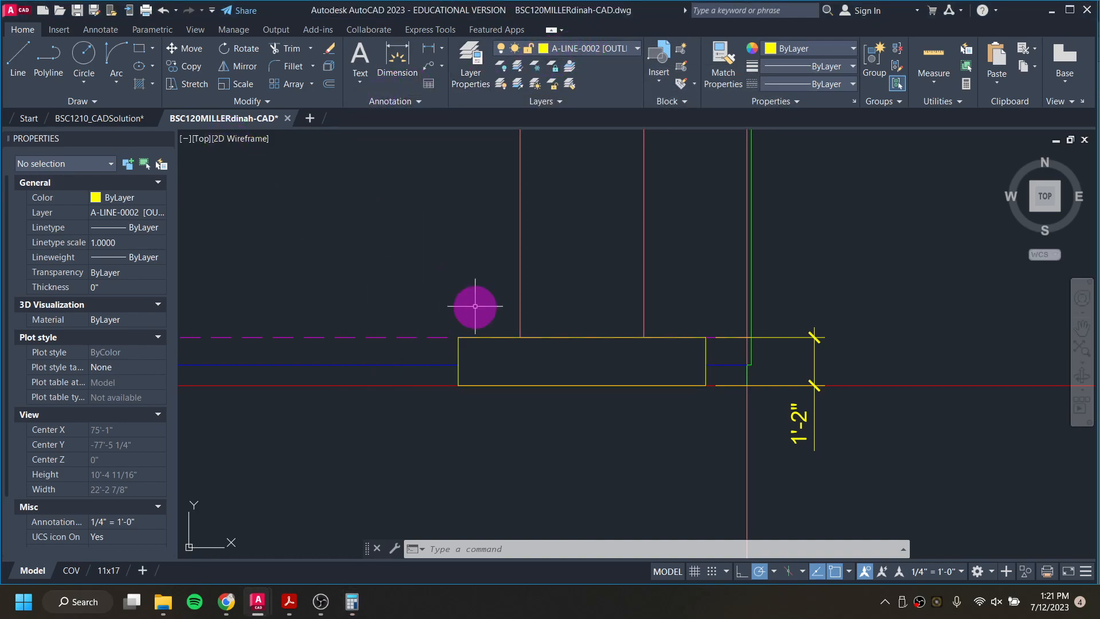
pyautogui.click(511, 384)
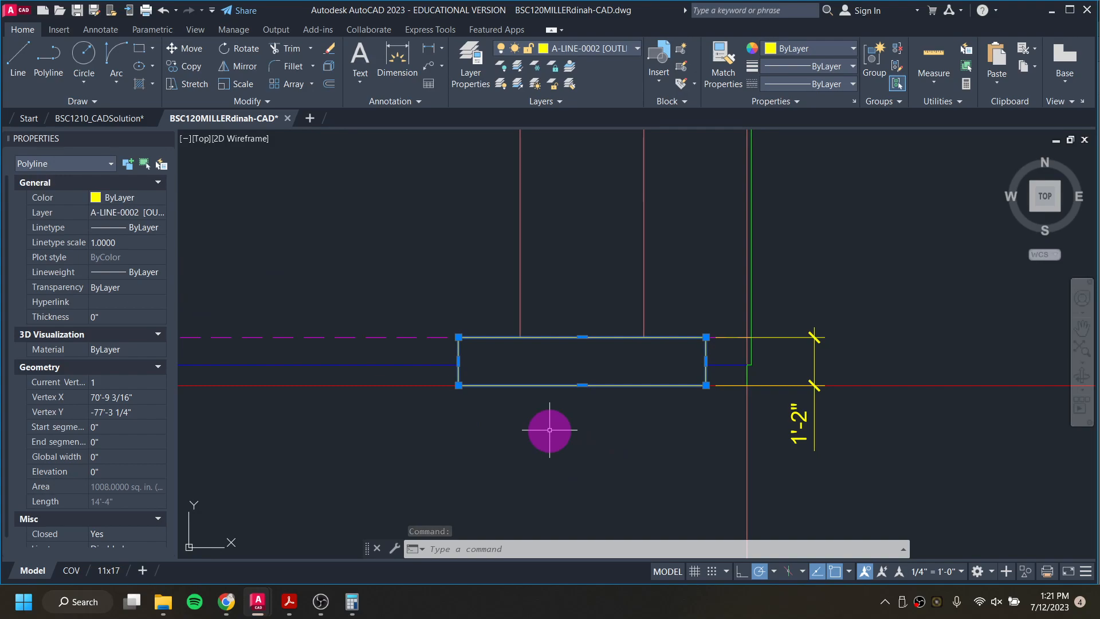
pyautogui.press('Escape')
pyautogui.press('Escape')
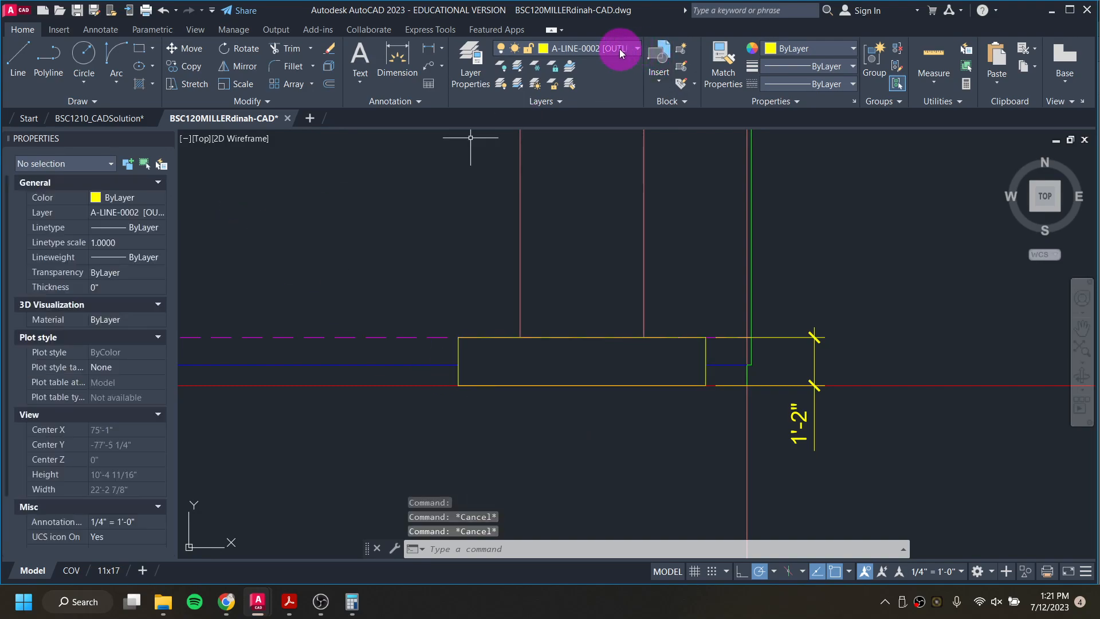
pyautogui.click(620, 48)
pyautogui.click(624, 253)
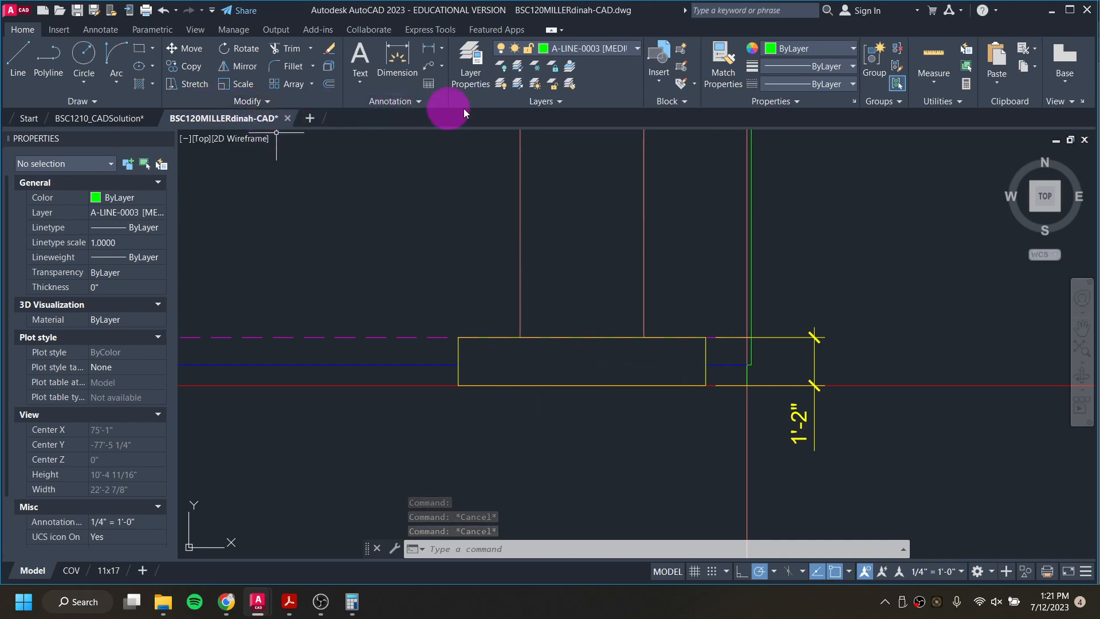
# Step: Draw a line 4.6 inches up the steps rectangle's left edge from its lower corner, and across to the right edge
pyautogui.click(29, 56)
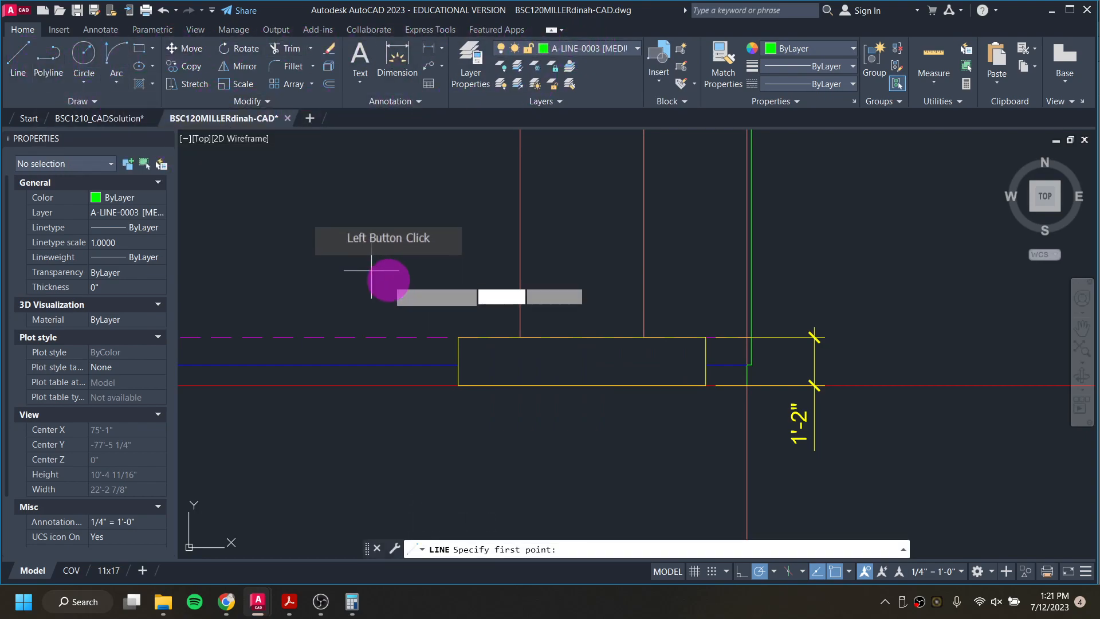
pyautogui.click(458, 385)
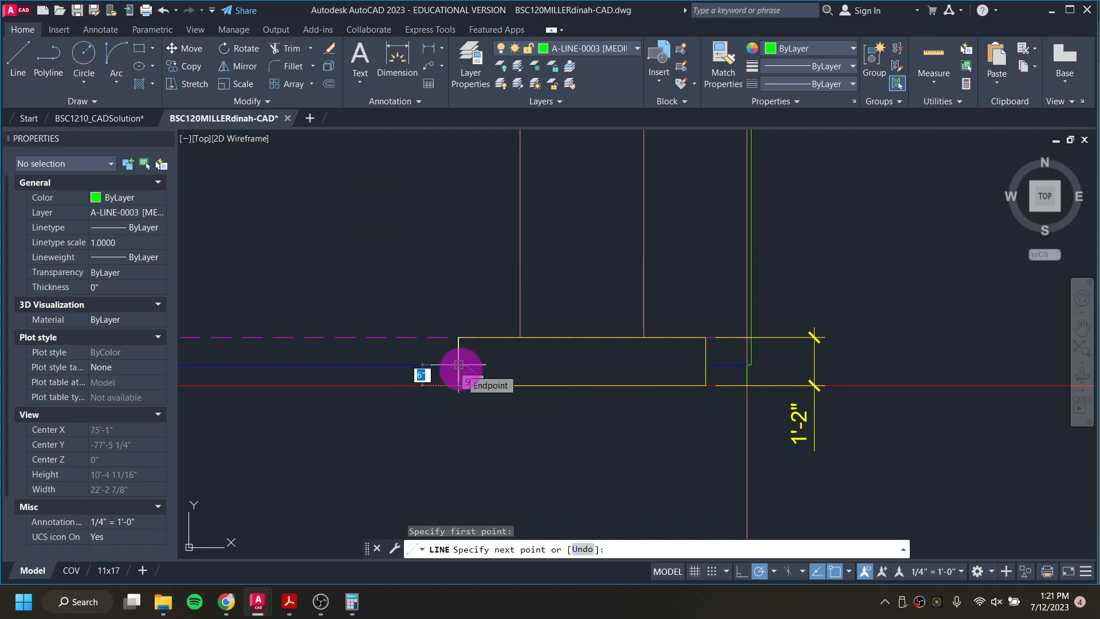
pyautogui.press('Return')
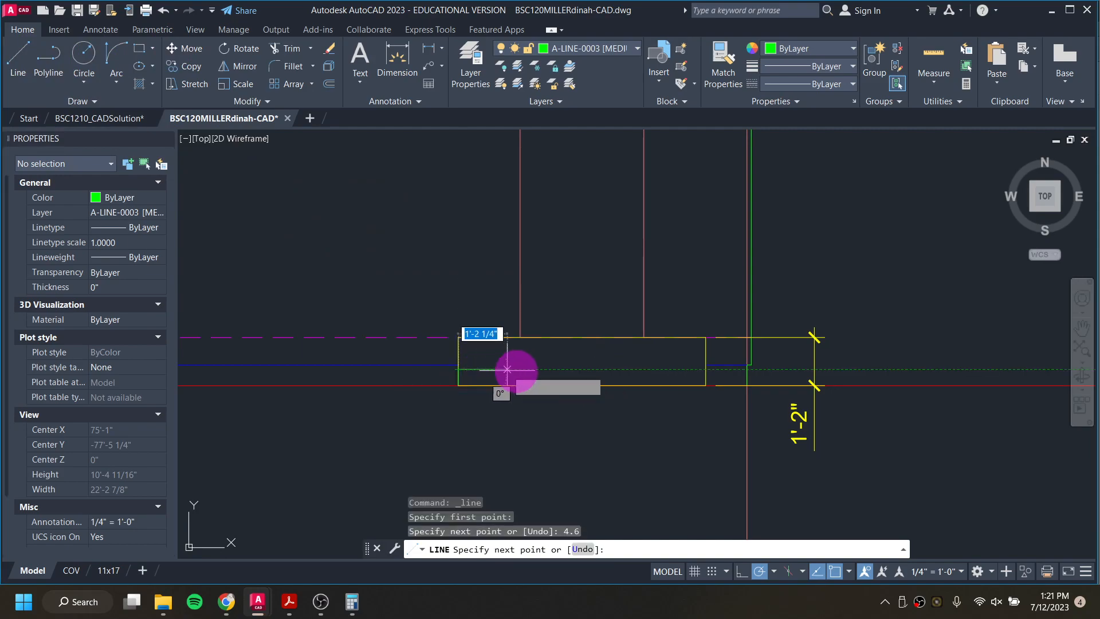
pyautogui.click(706, 369)
# Step: Continue the line 4.6 inches up the rectangle's right edge and back across to the left edge for the second riser, and end it
pyautogui.scroll(5, 705, 355)
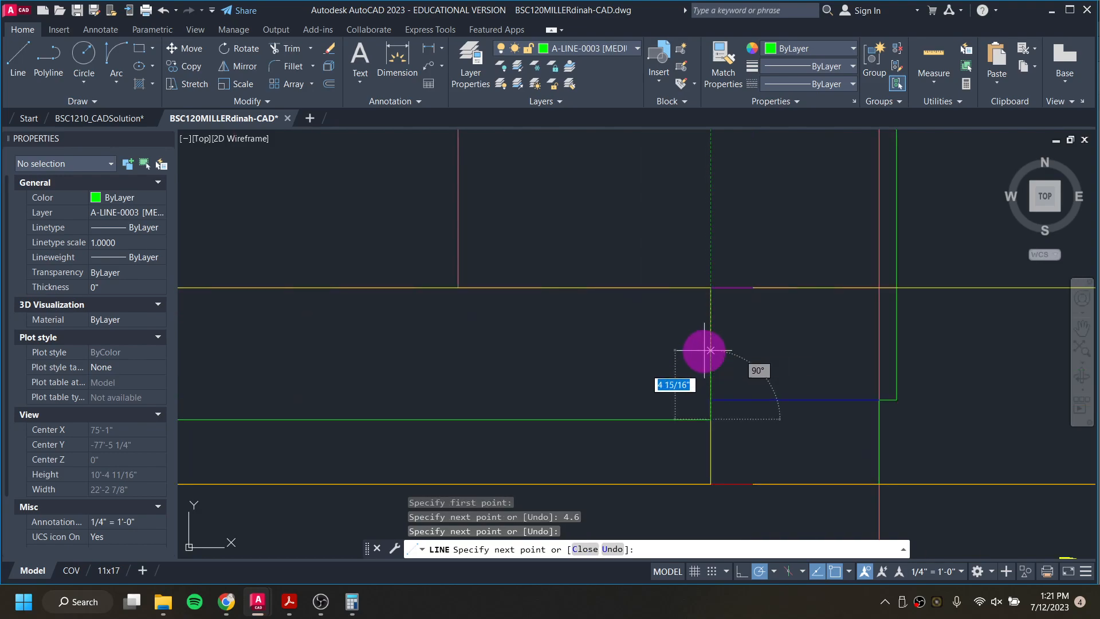
pyautogui.write('4.6')
pyautogui.press('Return')
pyautogui.scroll(-3, 487, 359)
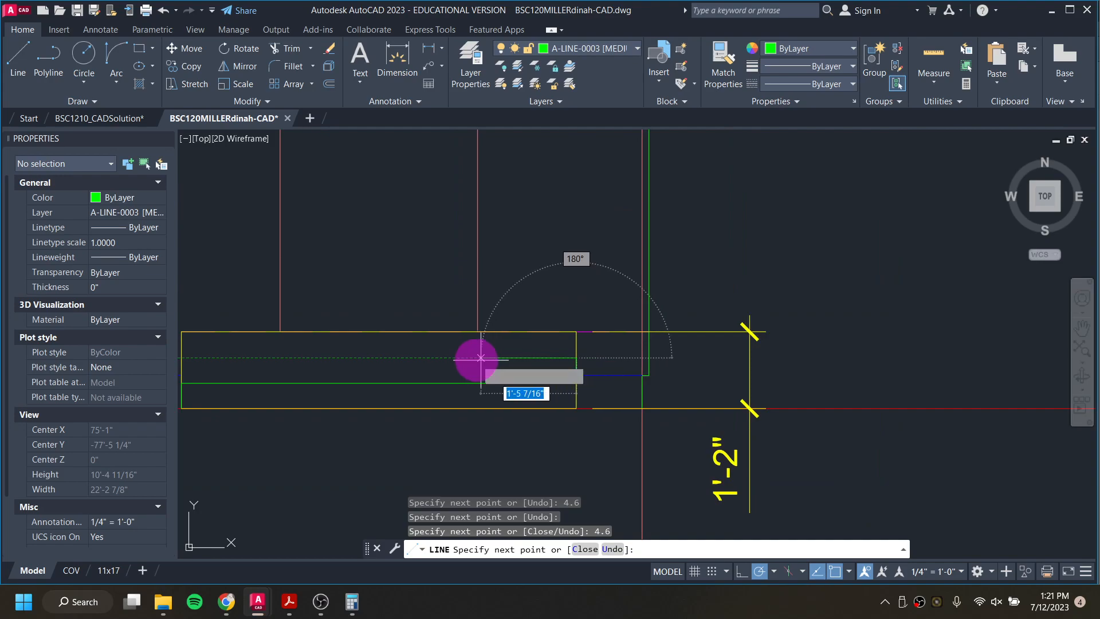
pyautogui.moveTo(474, 361); pyautogui.dragTo(754, 354, button='middle')
pyautogui.click(479, 410)
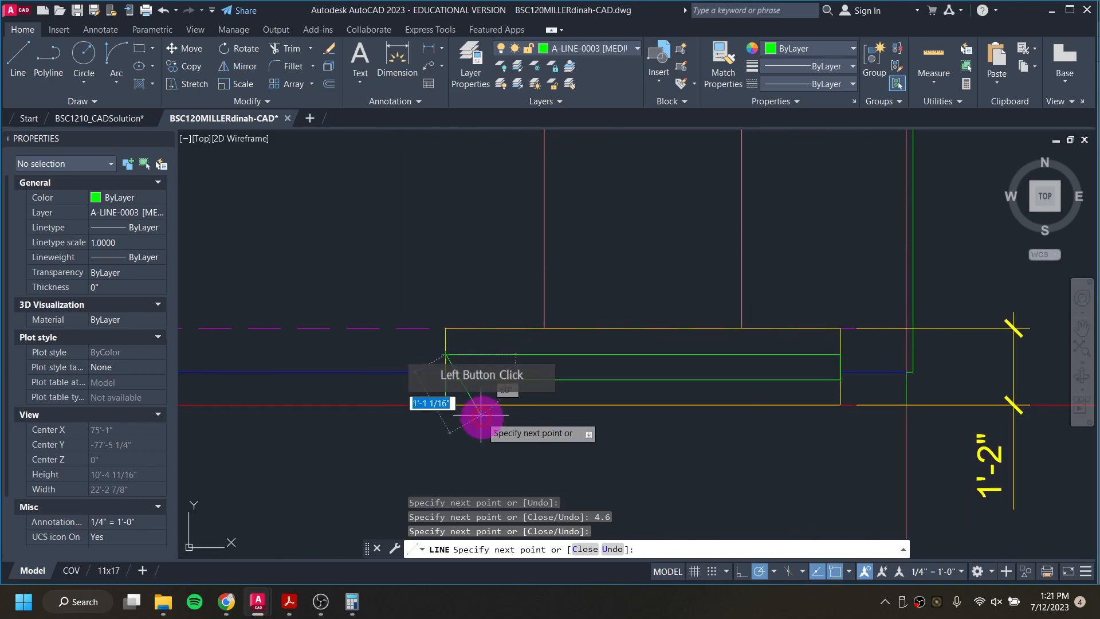
pyautogui.press('Escape')
pyautogui.press('Escape')
pyautogui.press('Escape')
pyautogui.press('Escape')
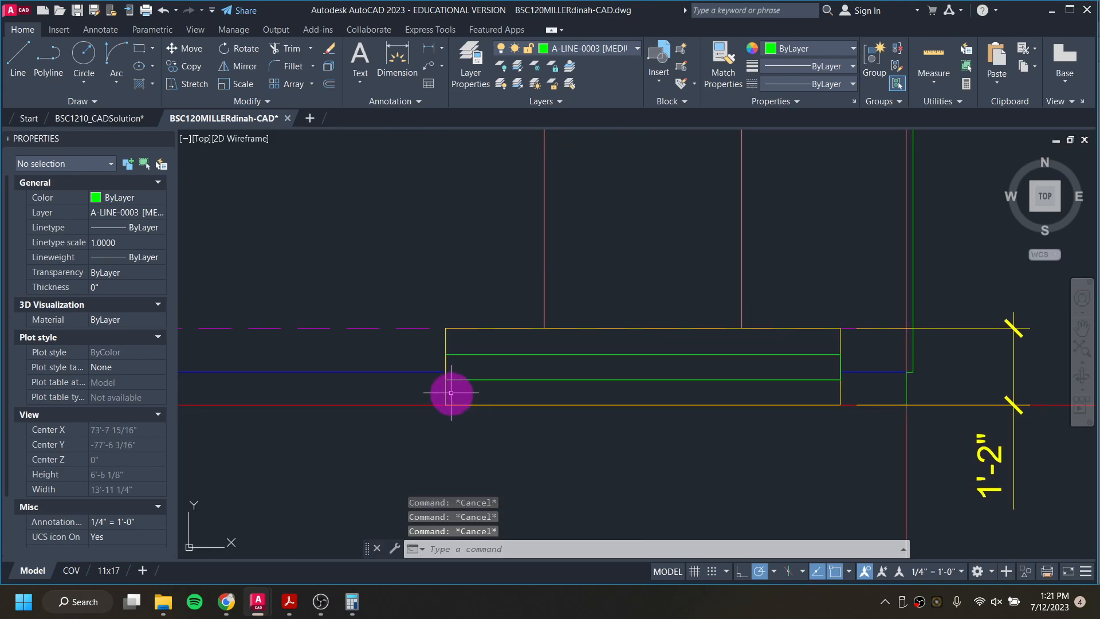
# Step: Delete the two short vertical line segments on the sides of the steps rectangle and the steps' height dimension
pyautogui.click(445, 393)
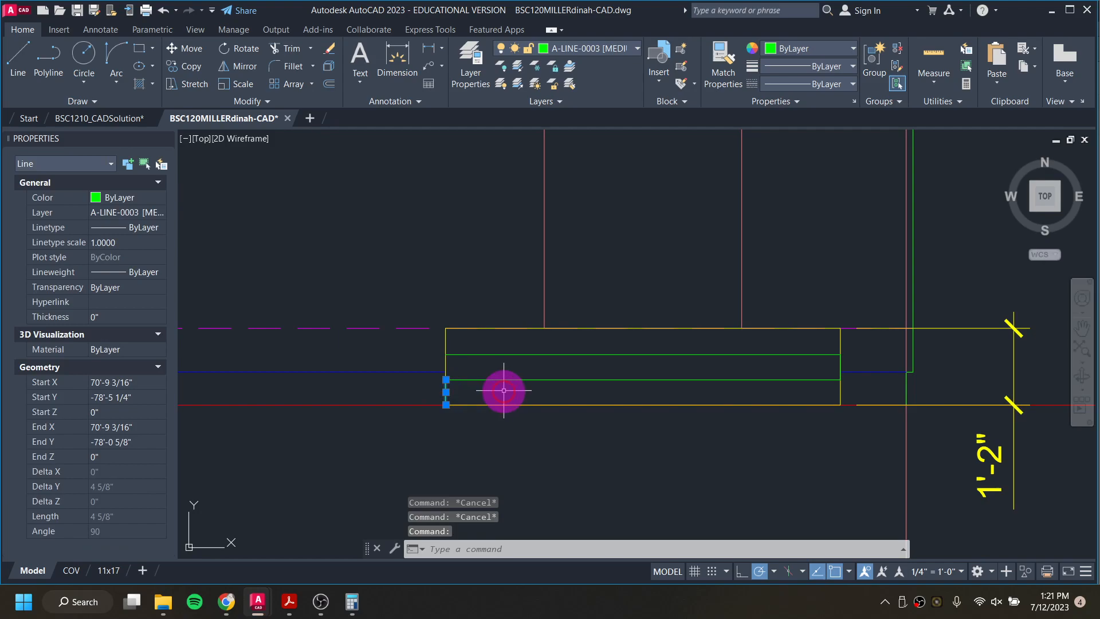
pyautogui.click(841, 362)
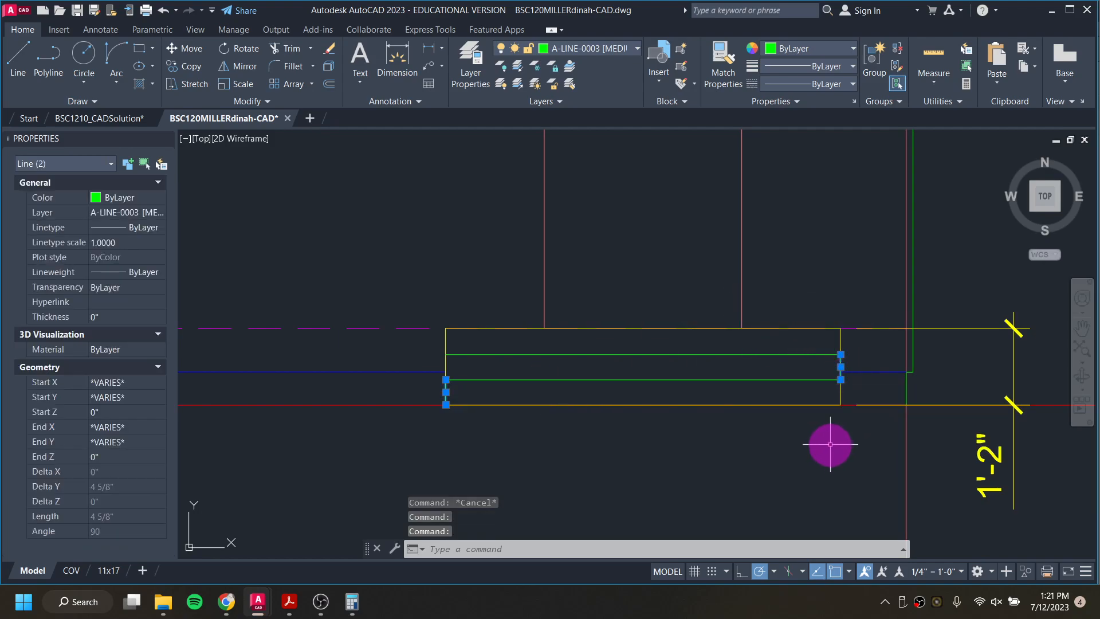
pyautogui.press('Delete')
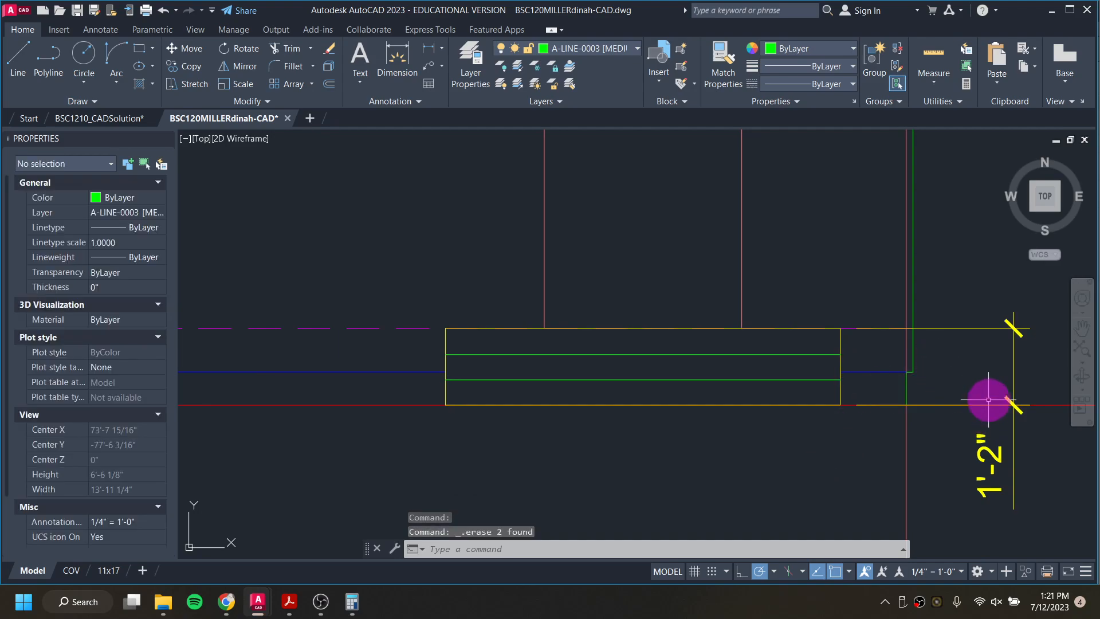
pyautogui.click(996, 328)
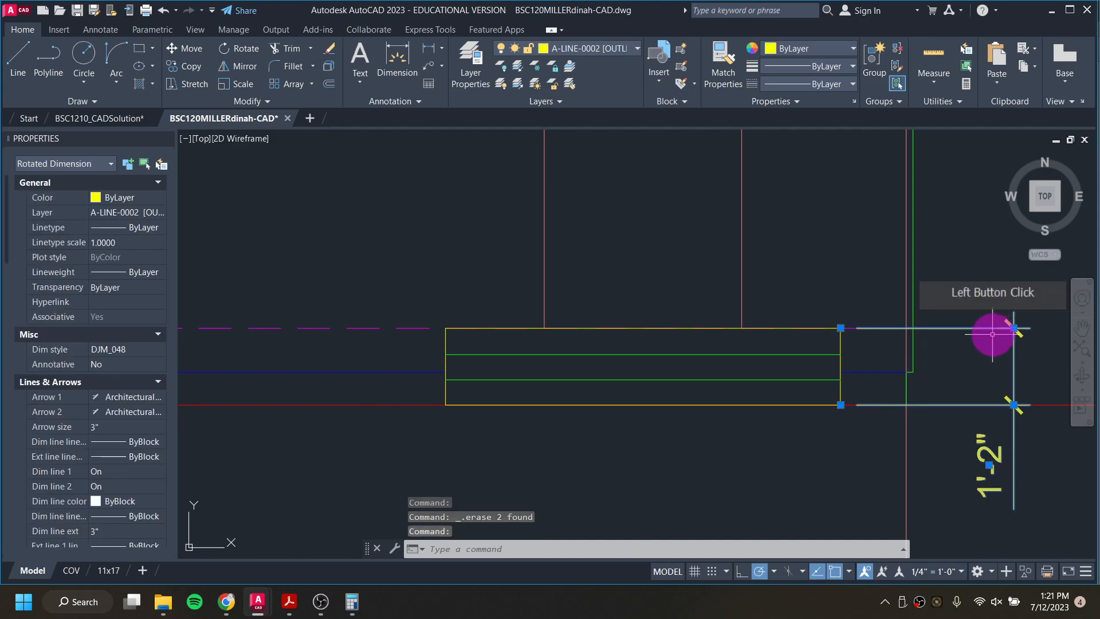
pyautogui.press('Delete')
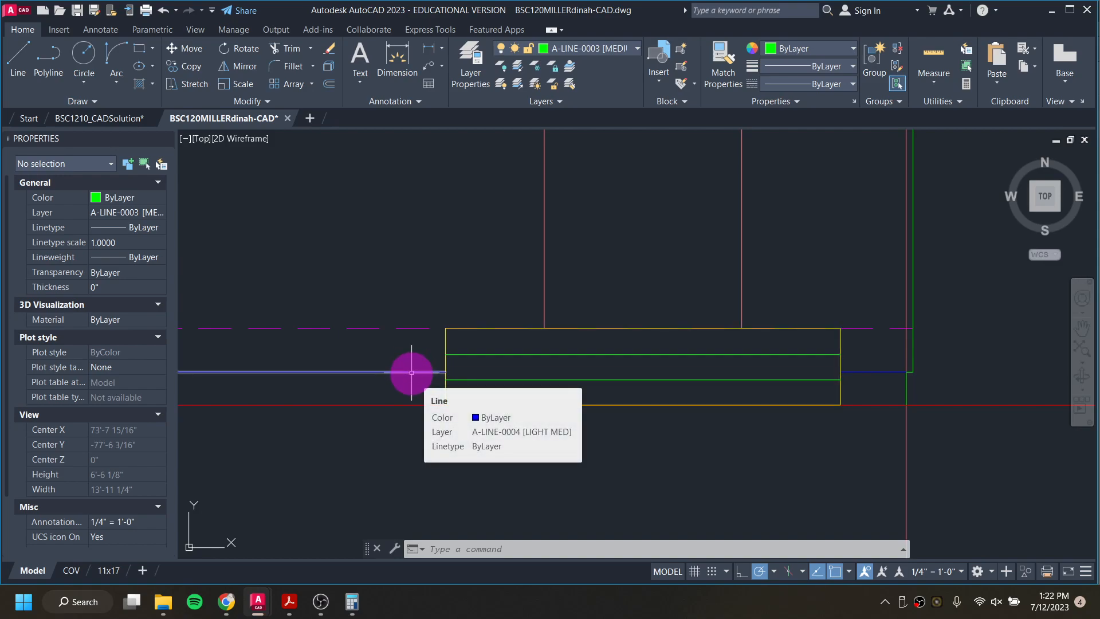
# Step: Try joining the three door outline lines above the steps into one polyline, and undo the join
pyautogui.scroll(-6, 430, 366)
pyautogui.moveTo(441, 364); pyautogui.dragTo(629, 379, button='middle')
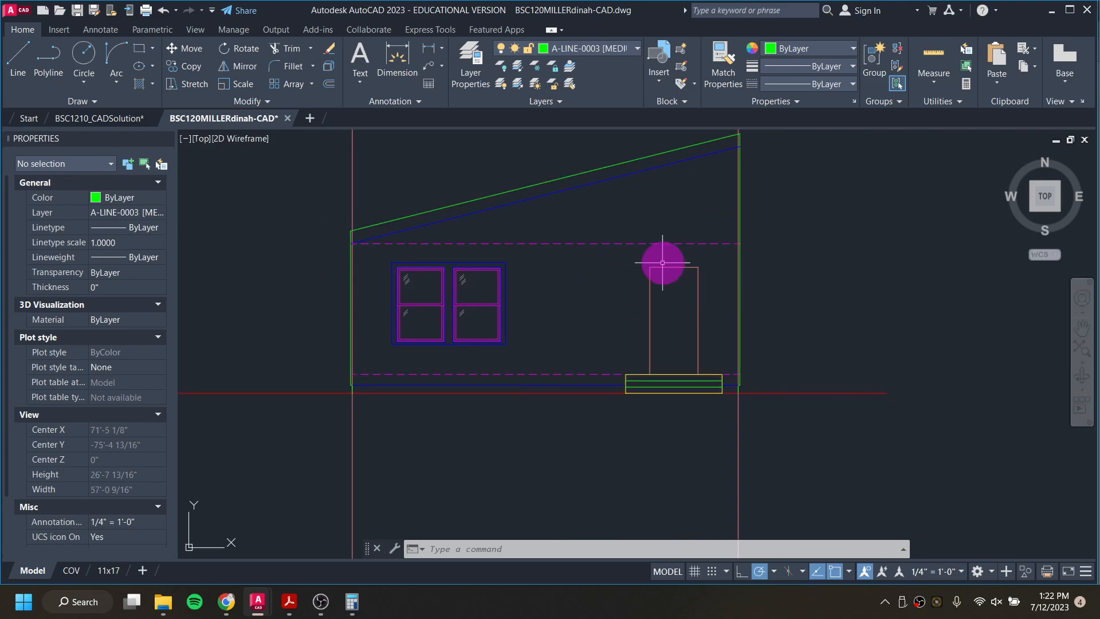
pyautogui.moveTo(649, 325)
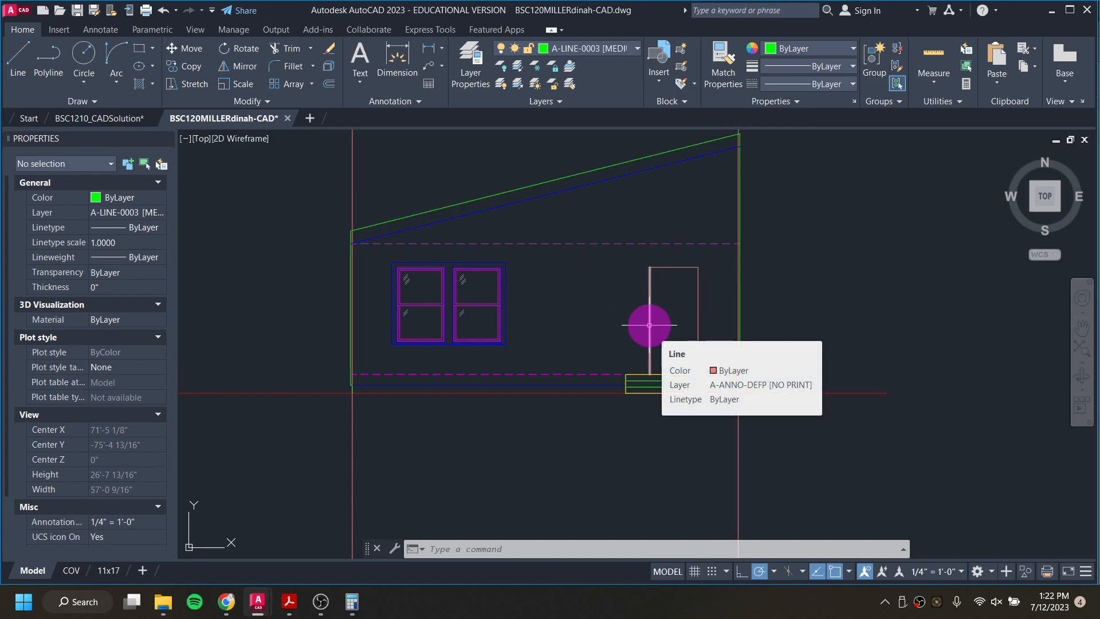
pyautogui.scroll(4, 645, 368)
pyautogui.moveTo(653, 368); pyautogui.dragTo(636, 494, button='middle')
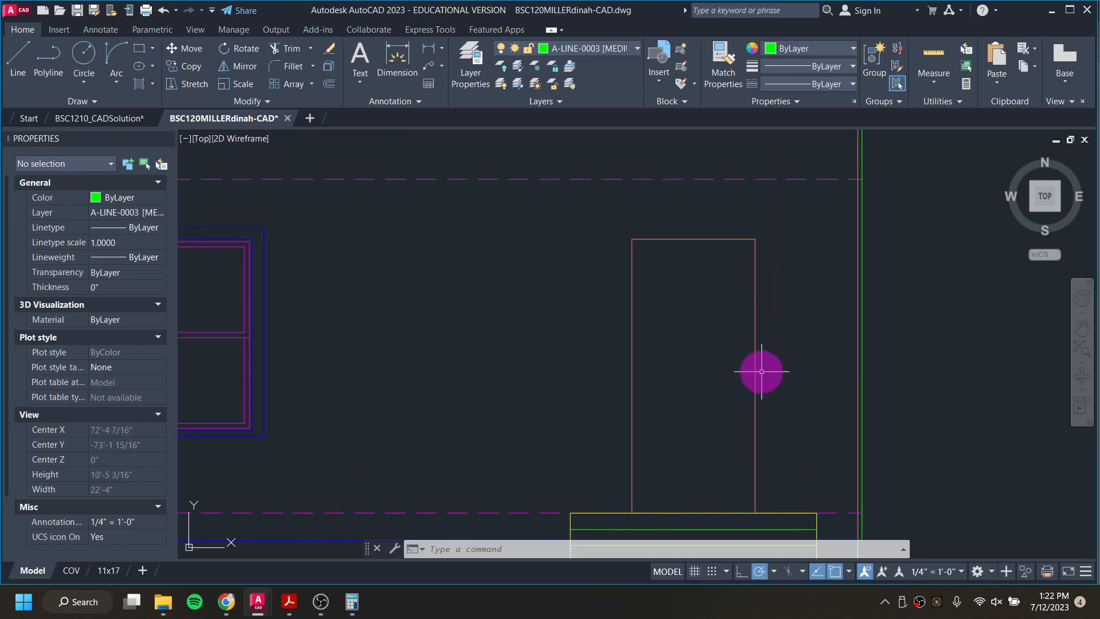
pyautogui.write('j')
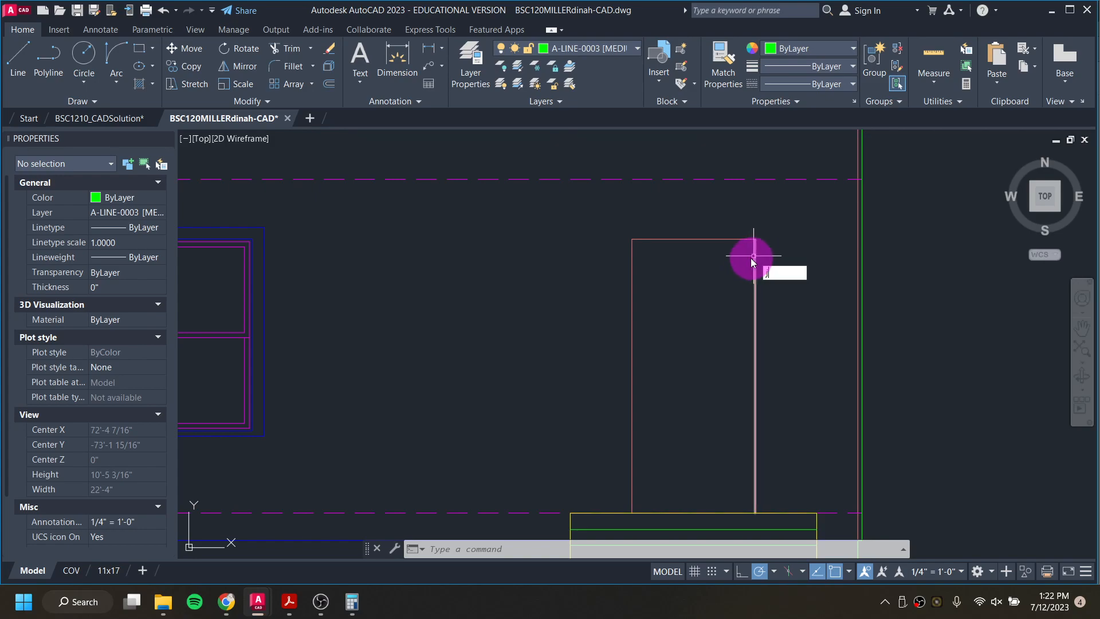
pyautogui.press('Return')
pyautogui.click(769, 279)
pyautogui.click(612, 216)
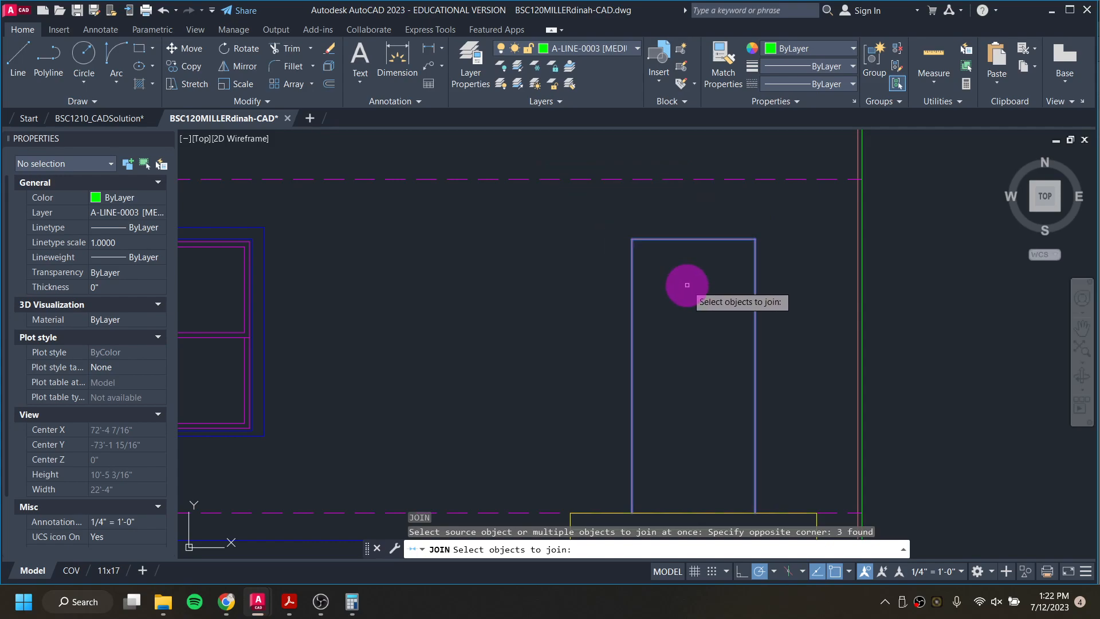
pyautogui.press('Return')
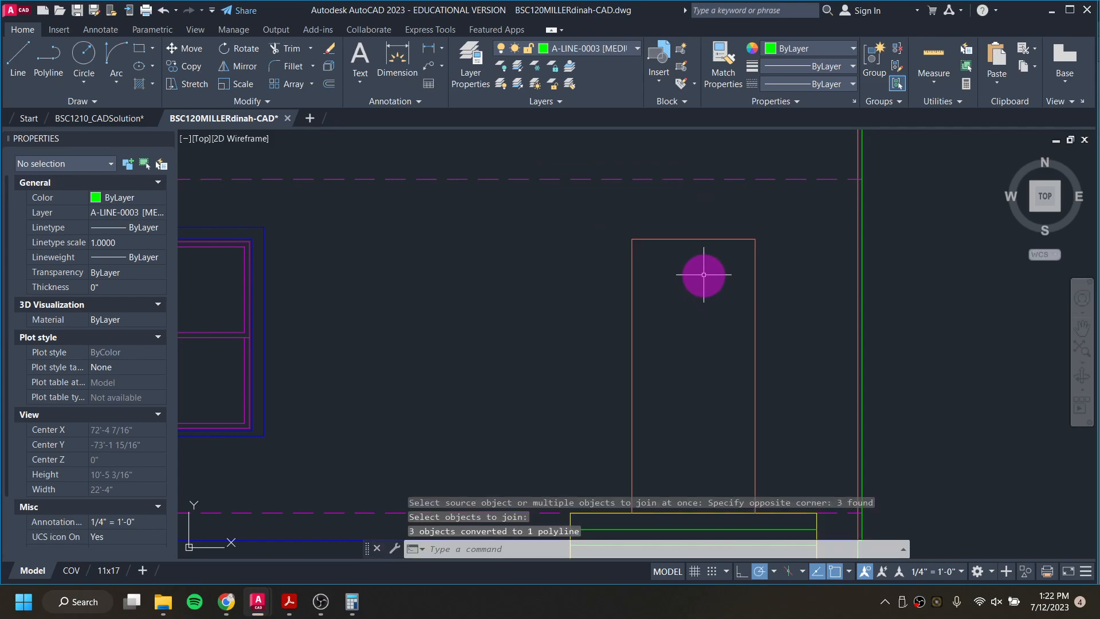
pyautogui.hotkey('ctrl', 'z')
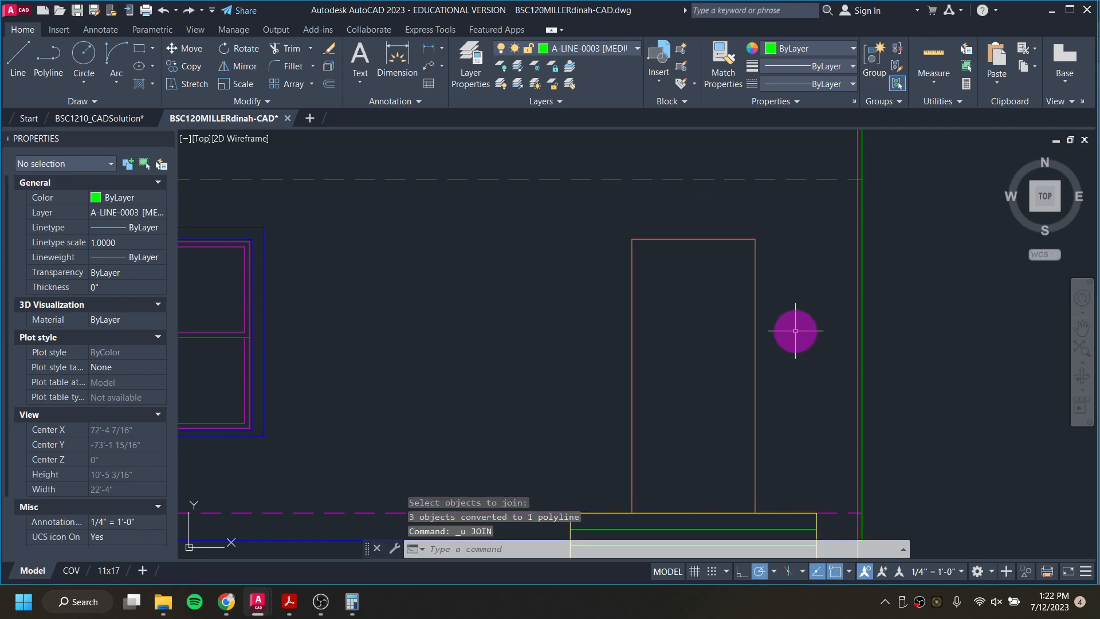
# Step: Select the door's two side lines and head line together and join them into a single polyline
pyautogui.click(792, 341)
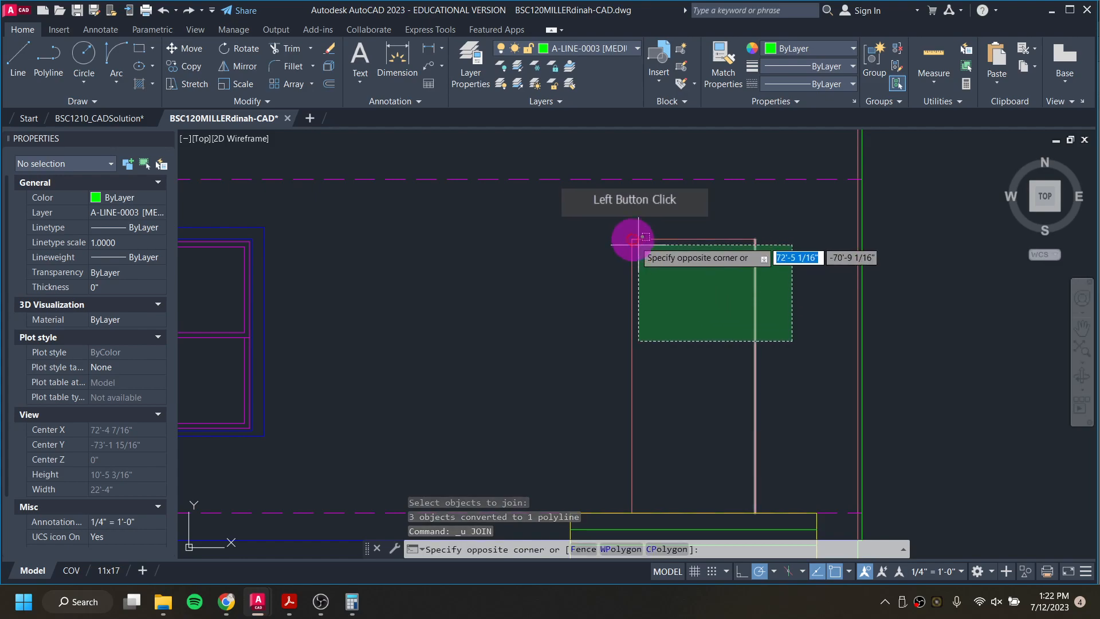
pyautogui.click(608, 207)
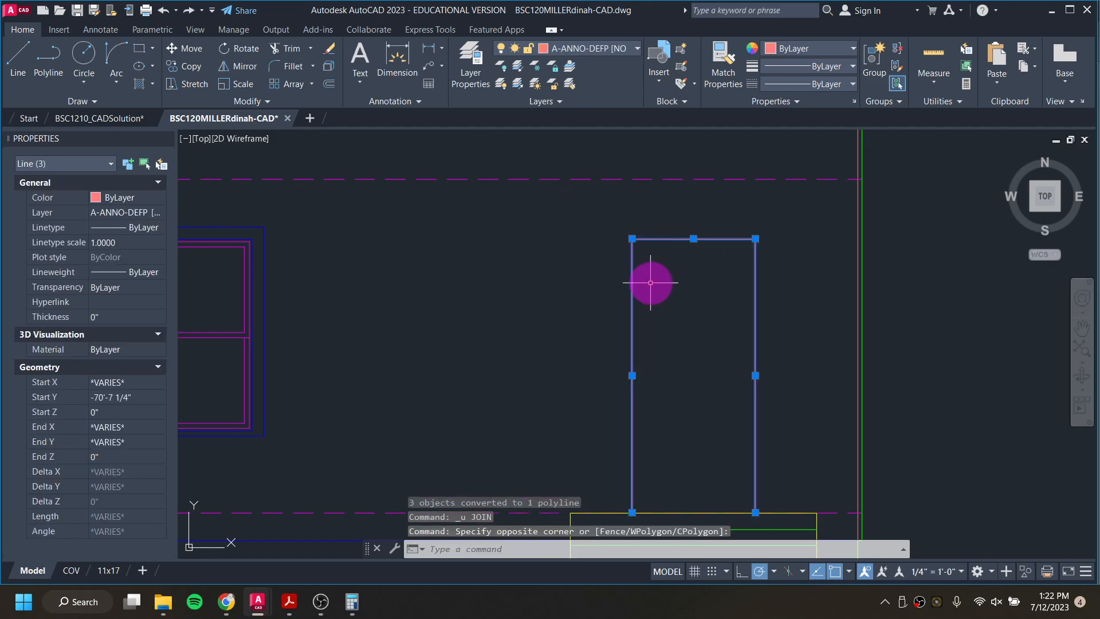
pyautogui.press('Return')
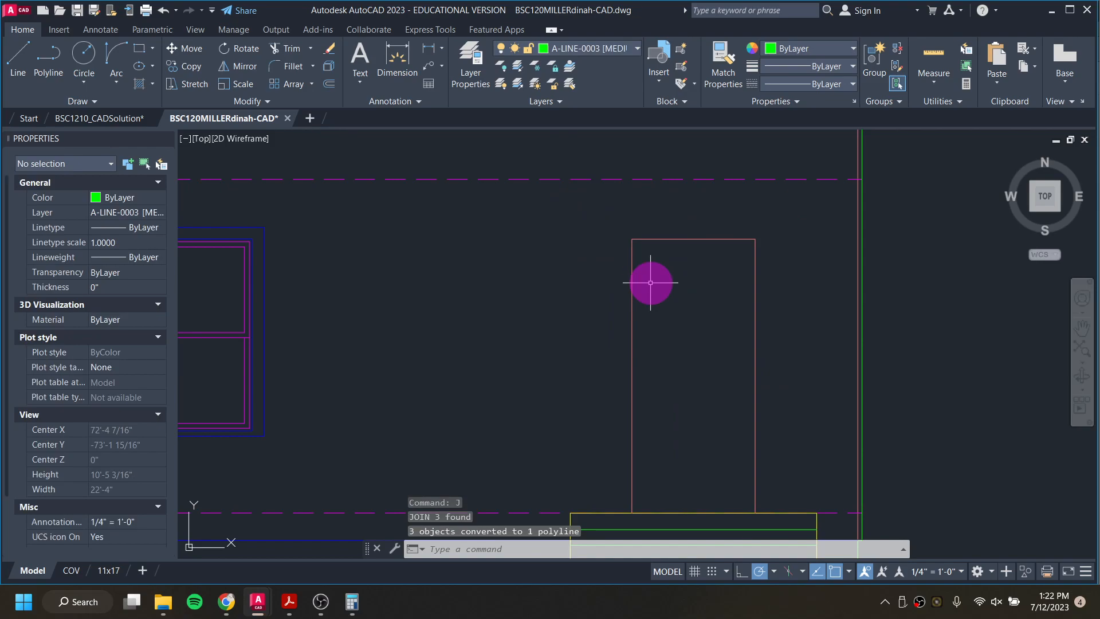
pyautogui.moveTo(631, 273)
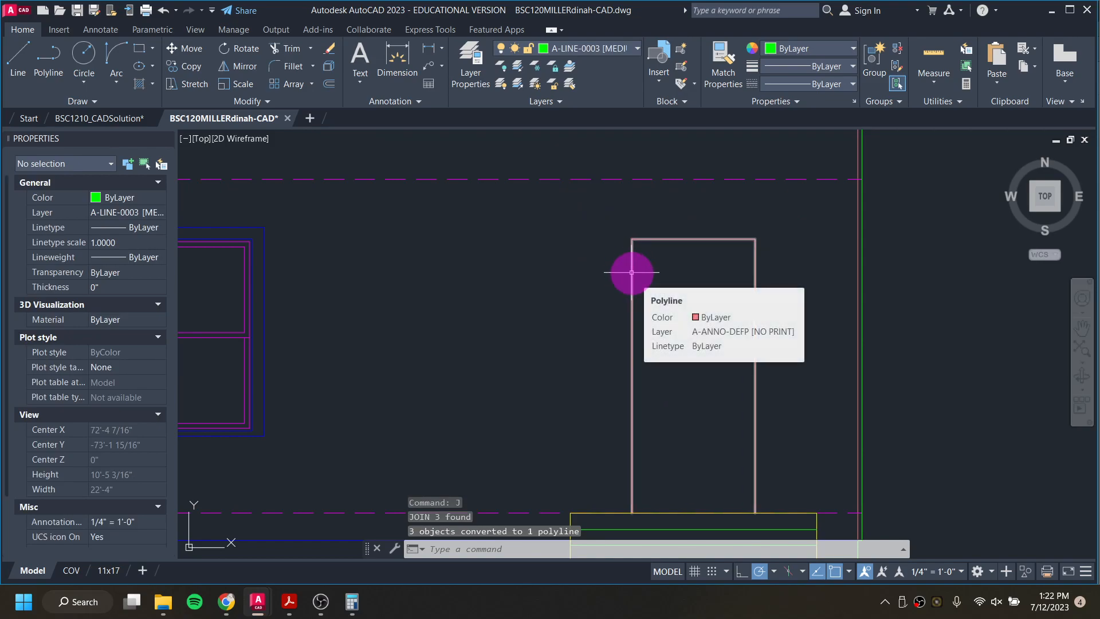
# Step: Offset the door outline polyline 3.5 inches outward to form the door trim
pyautogui.write('O')
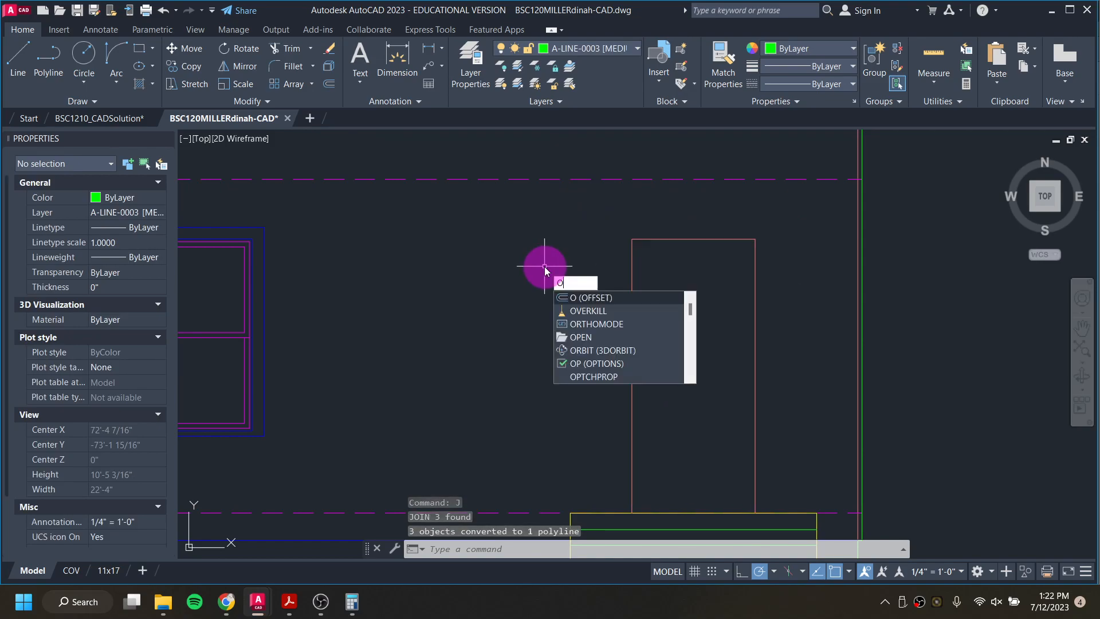
pyautogui.press('Return')
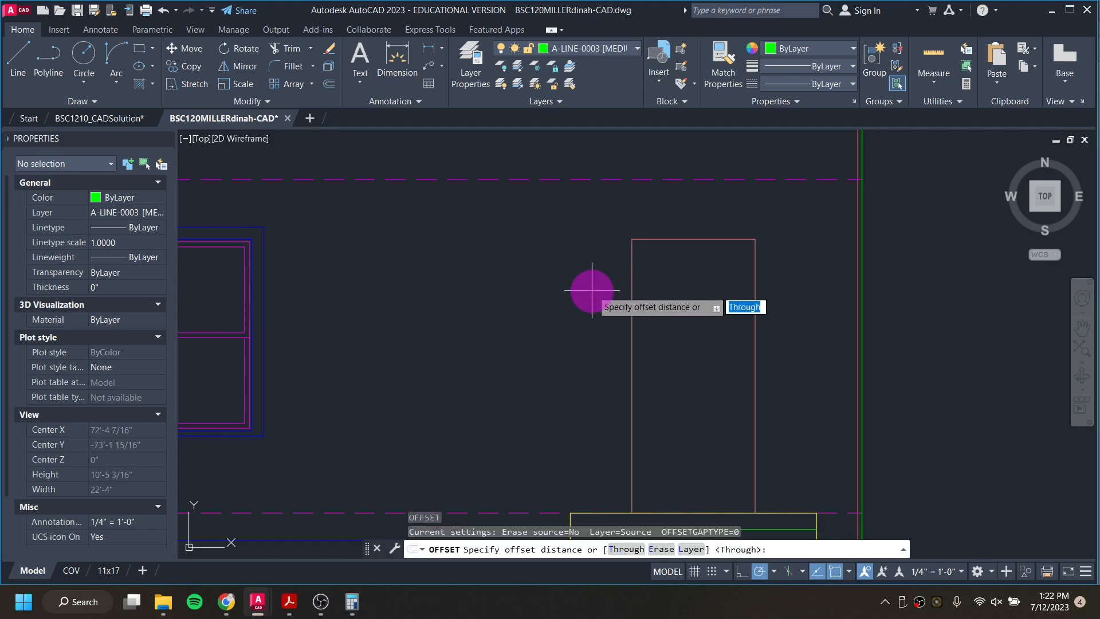
pyautogui.press('Return')
pyautogui.click(632, 320)
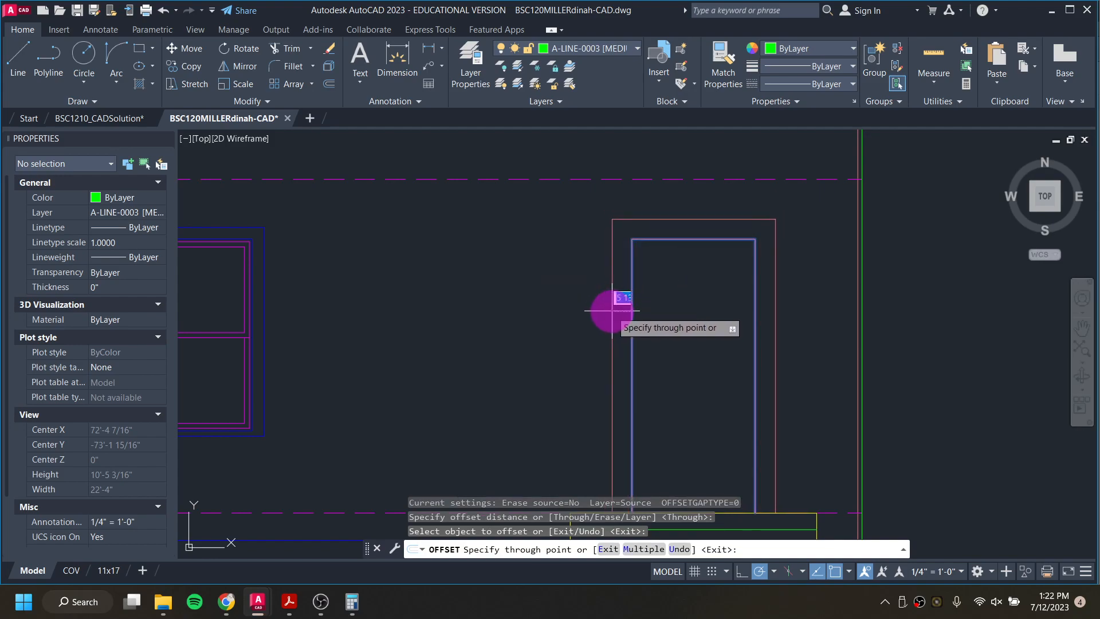
pyautogui.write('3.5')
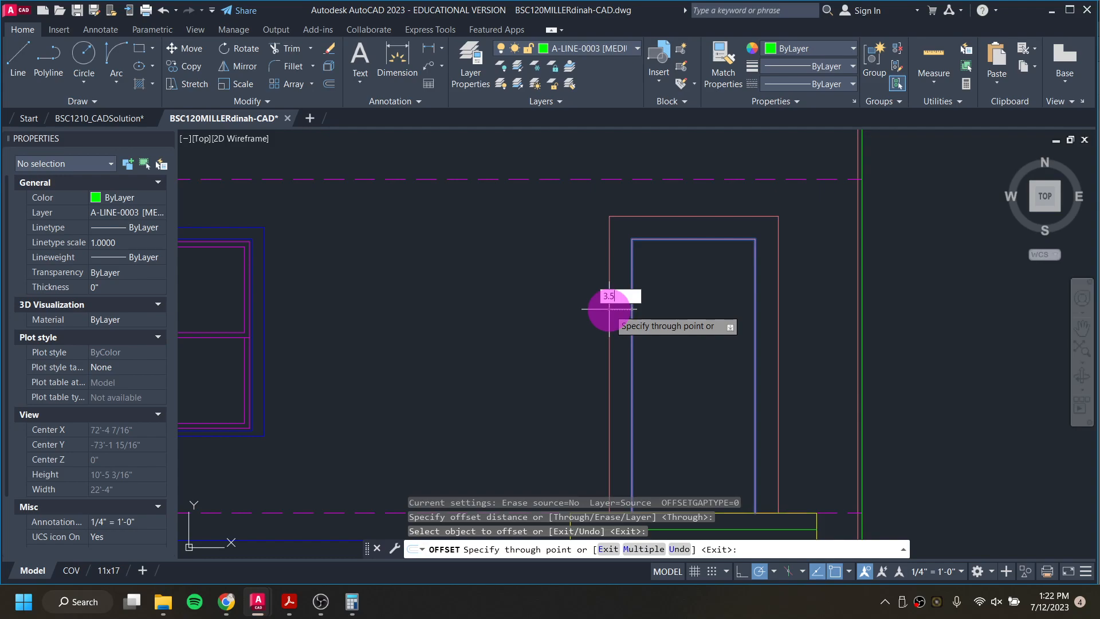
pyautogui.press('Return')
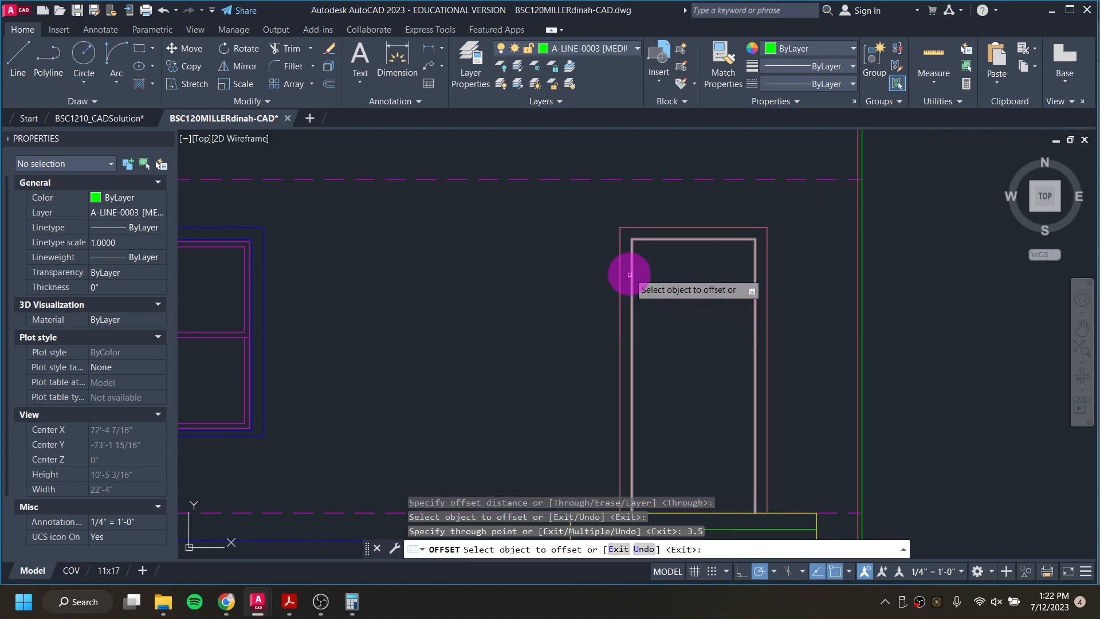
pyautogui.press('Escape')
pyautogui.press('Escape')
# Step: Move the outer door trim polyline to layer A-LINE-0004 [LIGHT MED] and clear the selection
pyautogui.click(620, 239)
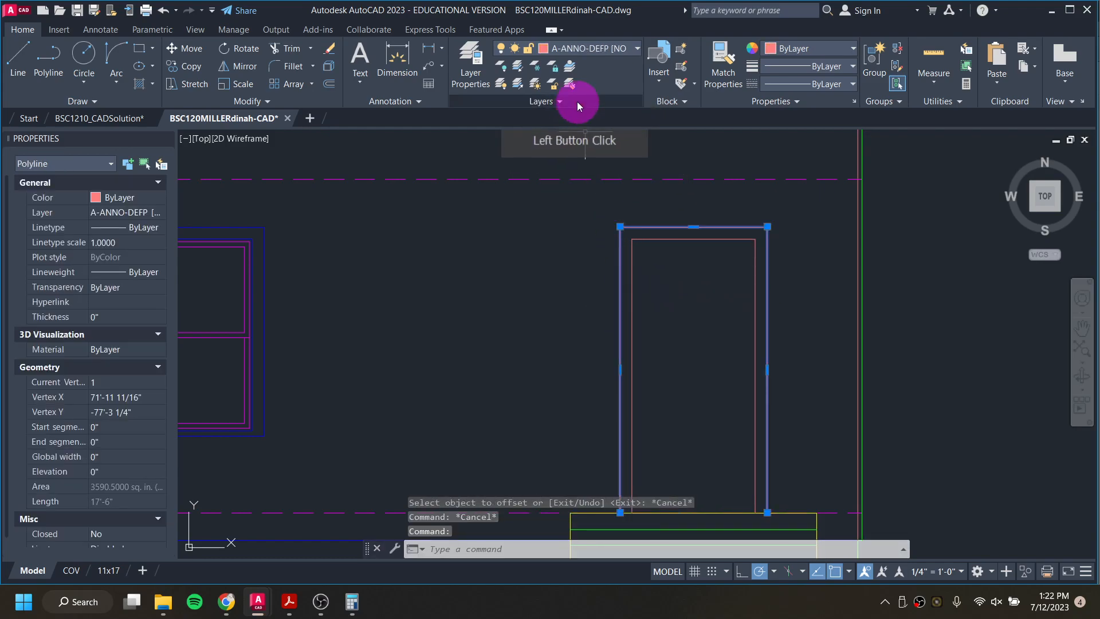
pyautogui.click(599, 50)
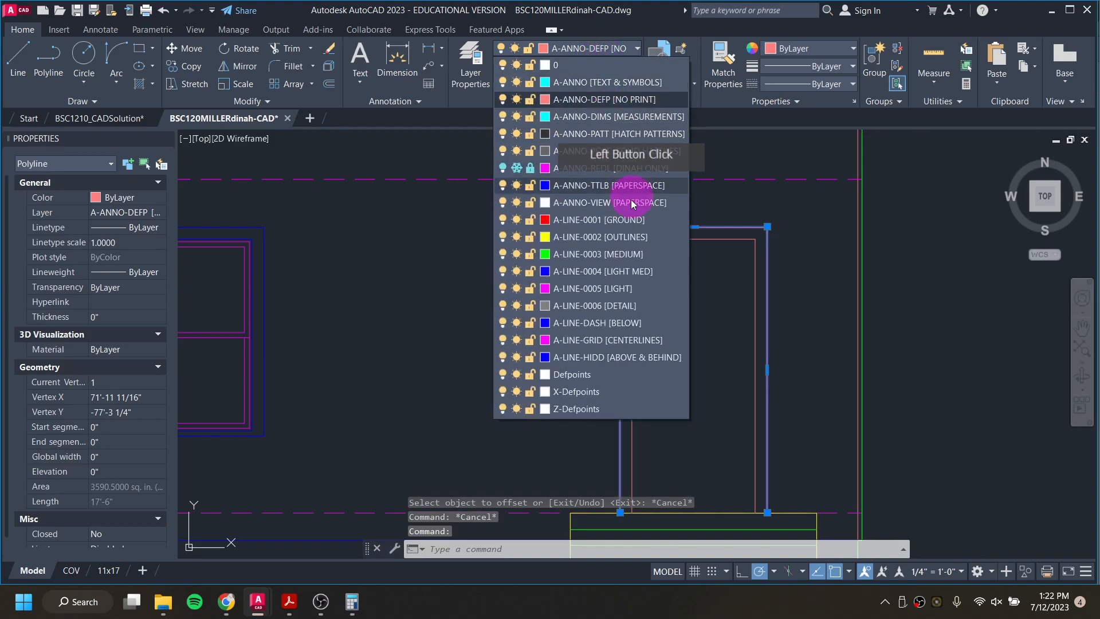
pyautogui.click(628, 272)
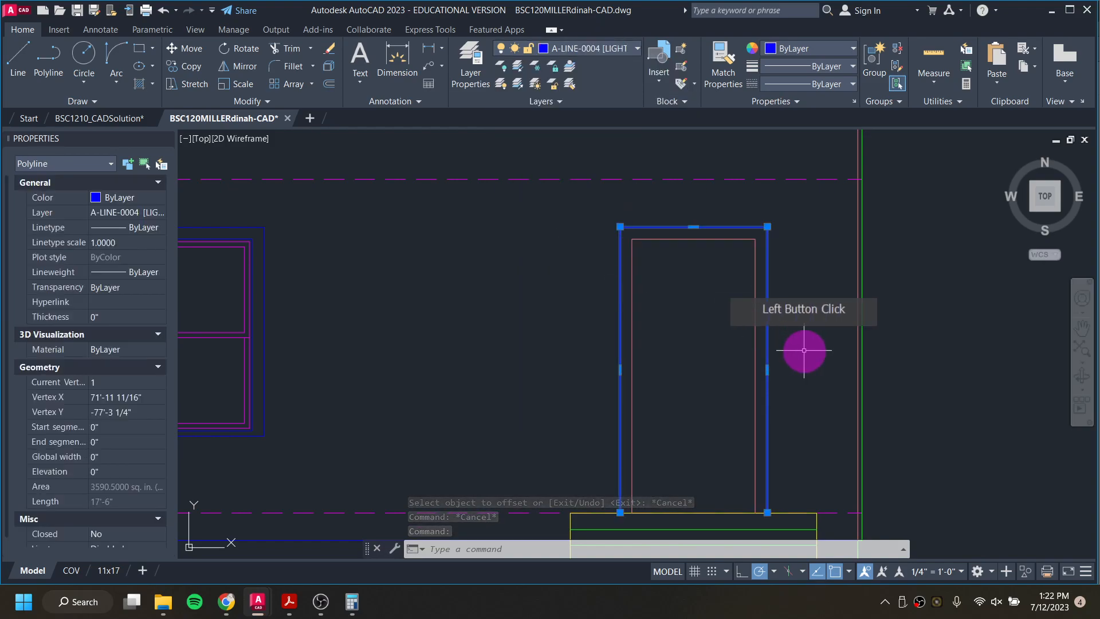
pyautogui.press('Escape')
# Step: Switch to the BSC1210_CADSolution drawing and examine the door trim and level markers on its south elevation
pyautogui.scroll(-4, 632, 299)
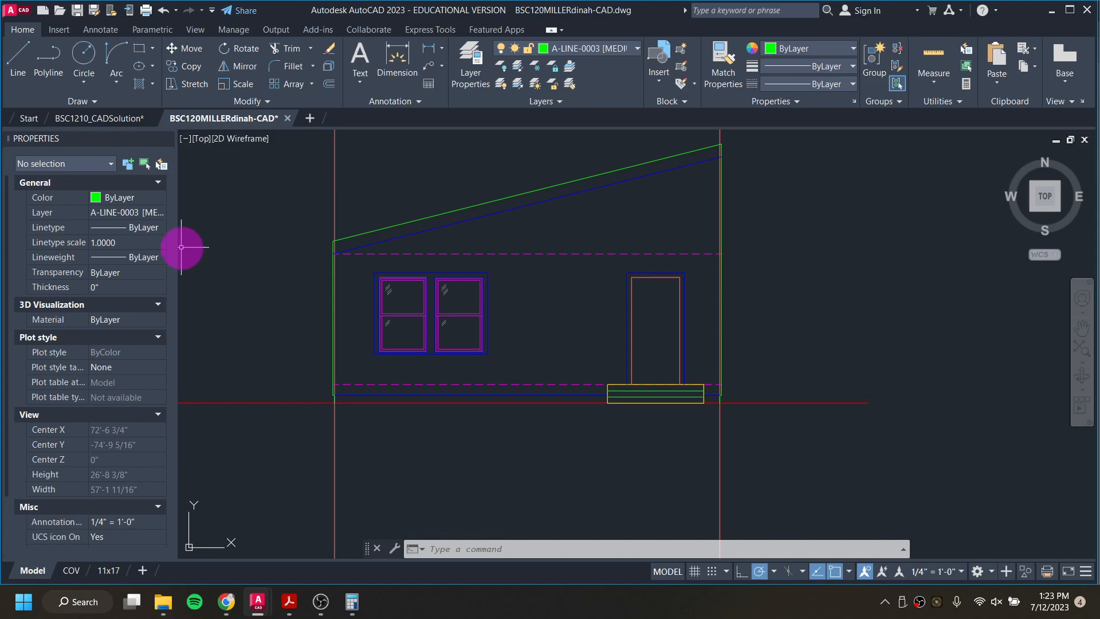
pyautogui.click(139, 121)
pyautogui.scroll(-5, 409, 325)
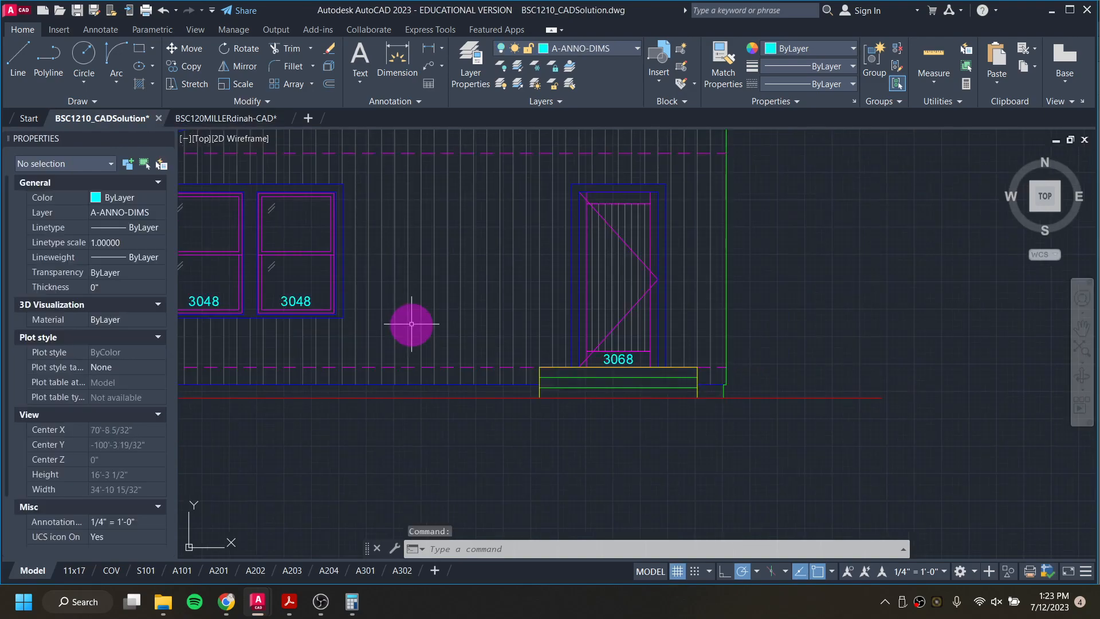
pyautogui.moveTo(412, 327); pyautogui.dragTo(507, 399, button='middle')
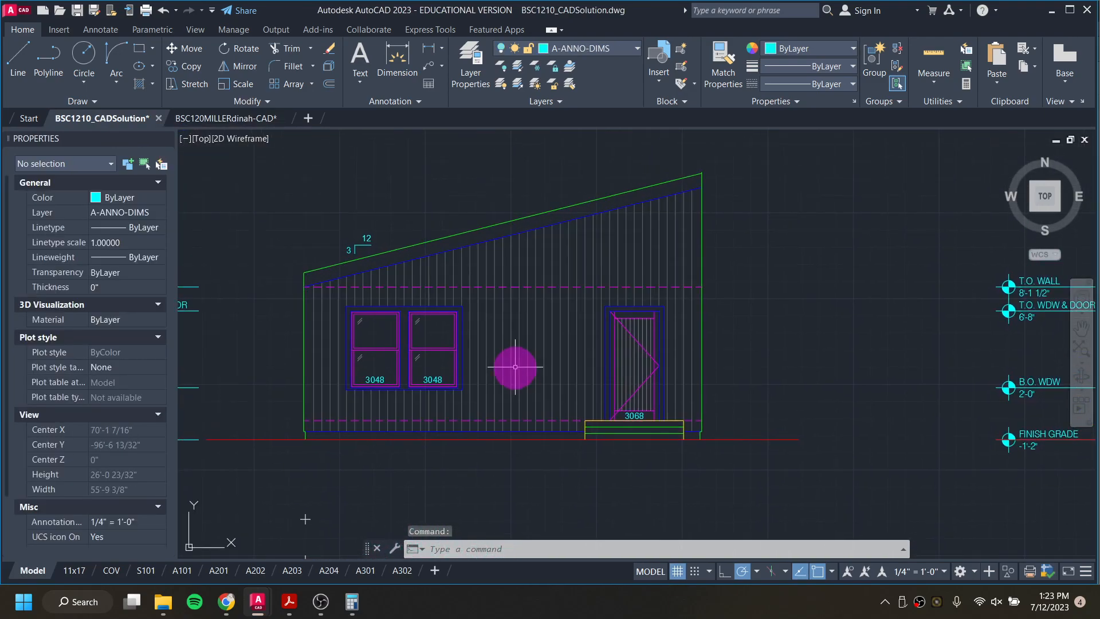
pyautogui.moveTo(297, 360); pyautogui.dragTo(409, 362, button='middle')
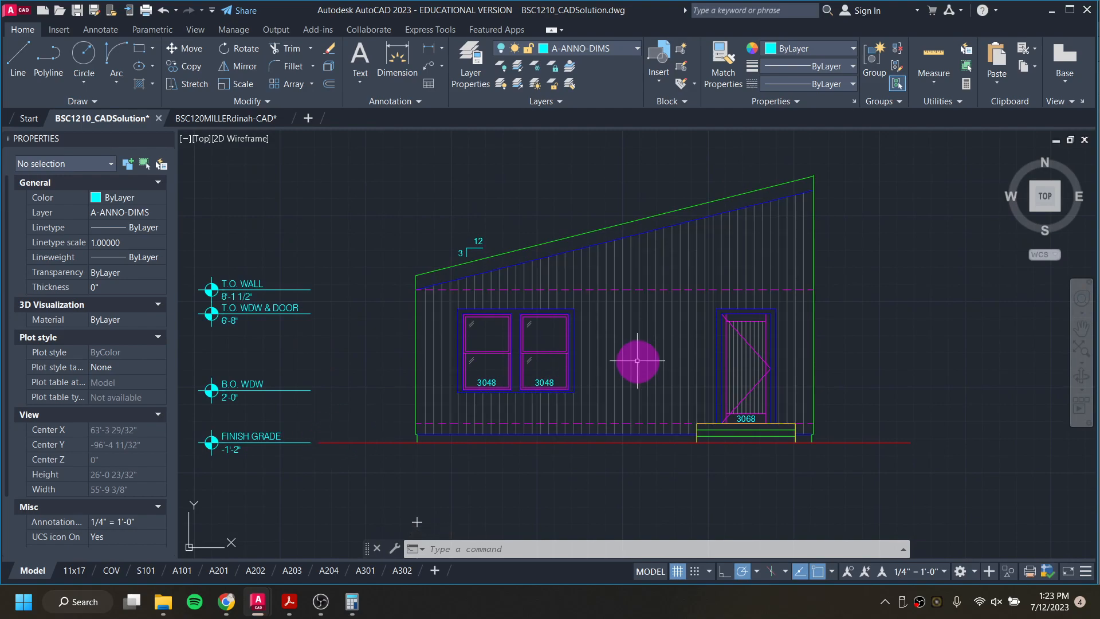
# Step: Switch to the Three Room Shed Instructions in the browser and read the South Elevation [A201] notes on the siding hatch
pyautogui.click(229, 603)
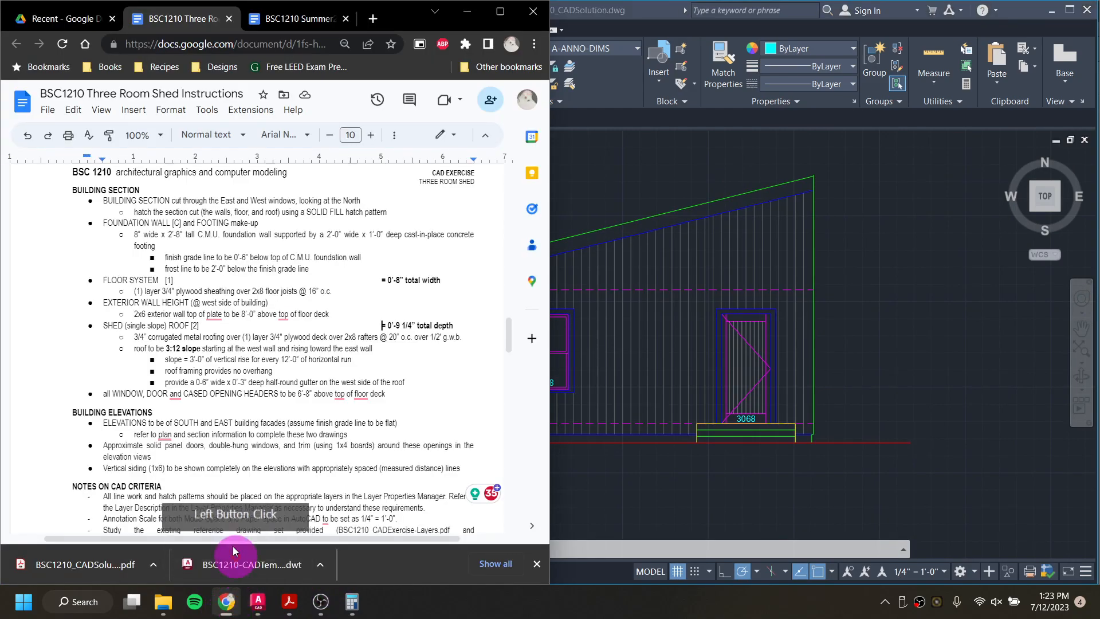
pyautogui.scroll(-15, 231, 378)
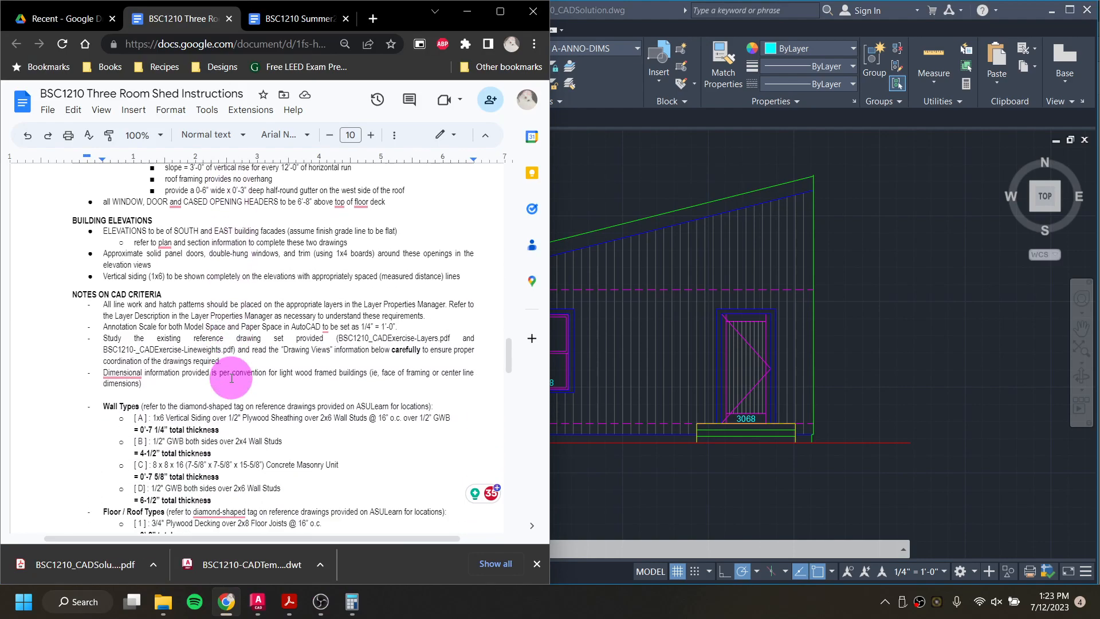
pyautogui.scroll(-2, 233, 378)
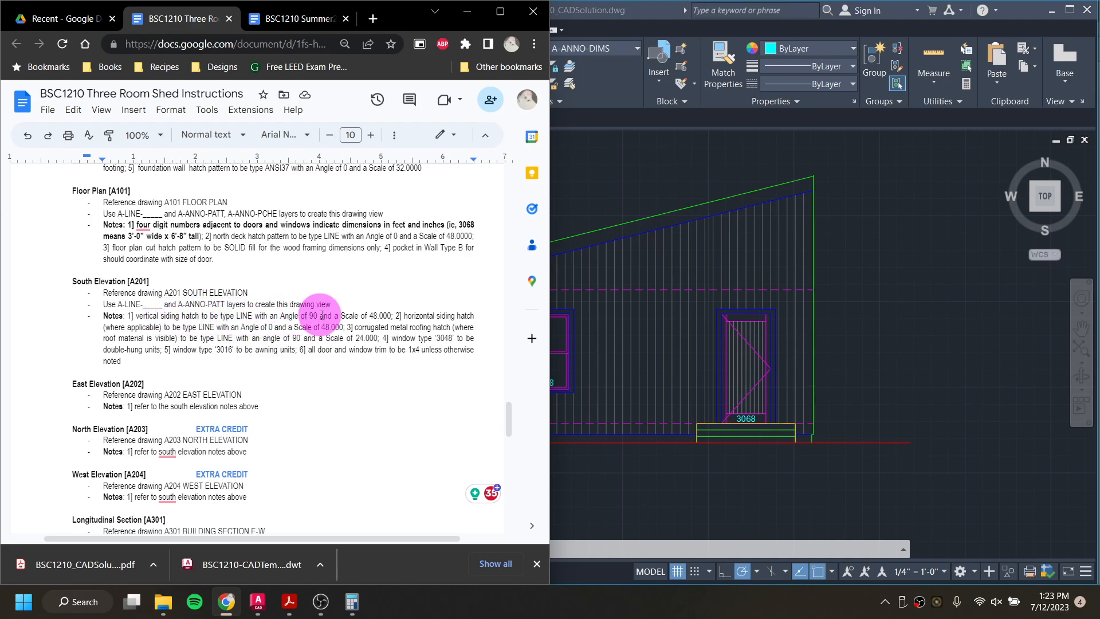
# Step: Return to the working drawing in AutoCAD and make the hatch pattern layer A-ANNO-PATT current
pyautogui.click(614, 194)
pyautogui.click(252, 121)
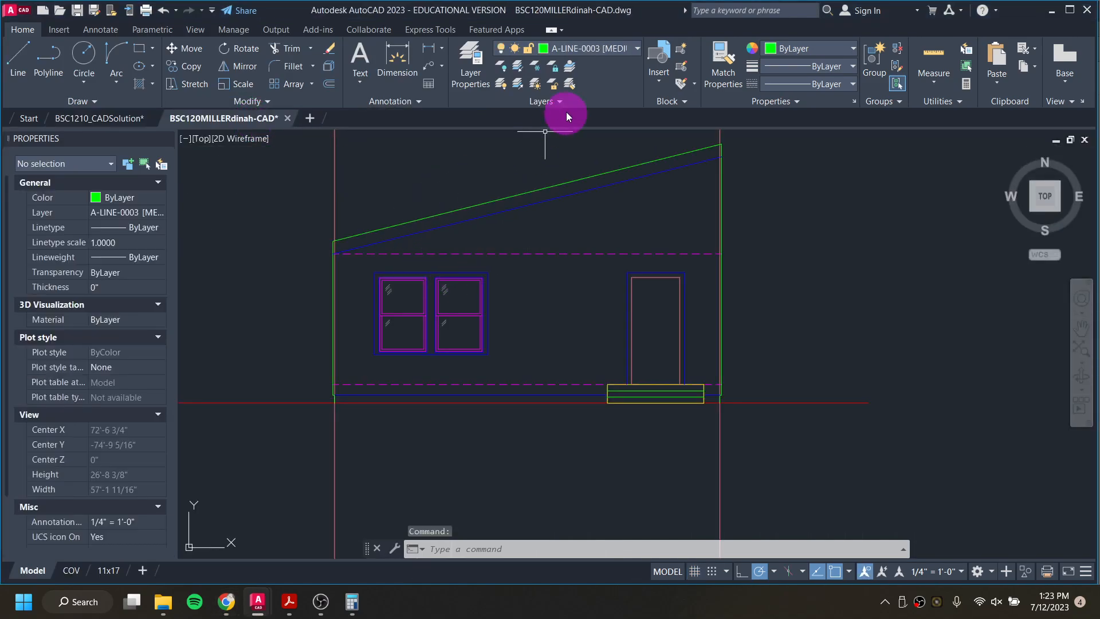
pyautogui.click(580, 50)
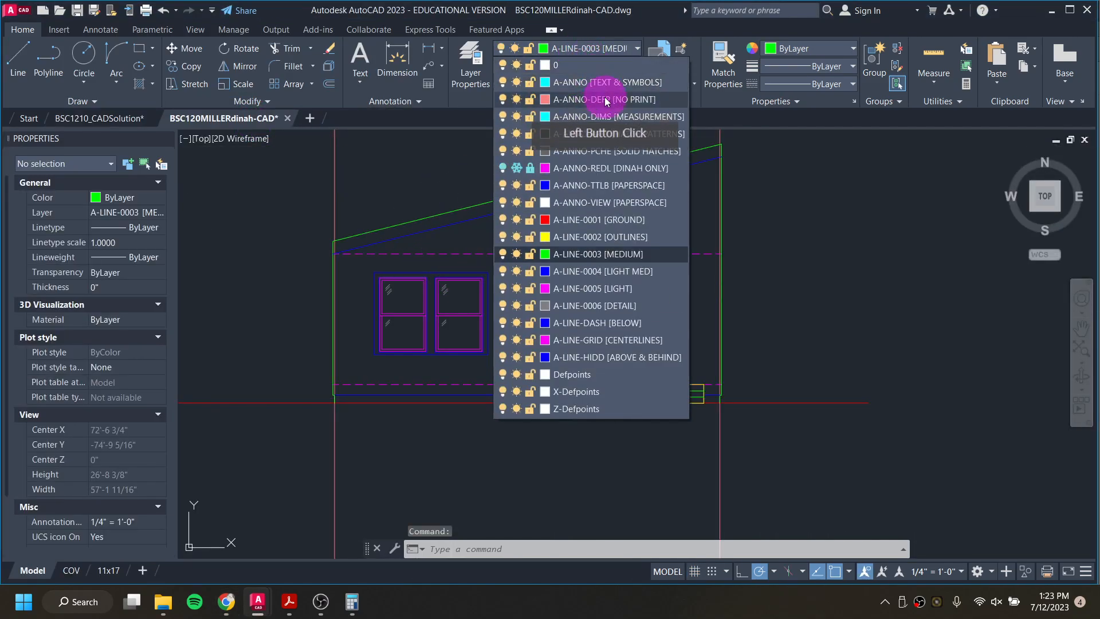
pyautogui.click(612, 135)
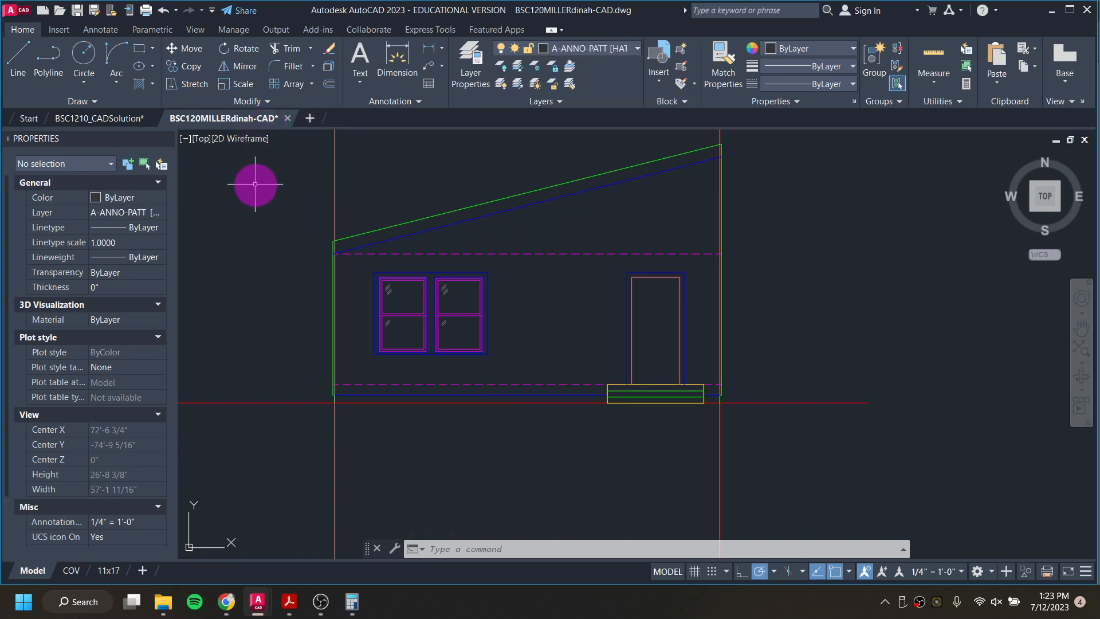
# Step: Start a hatch with the LINE pattern and set its scale to 48
pyautogui.write('h')
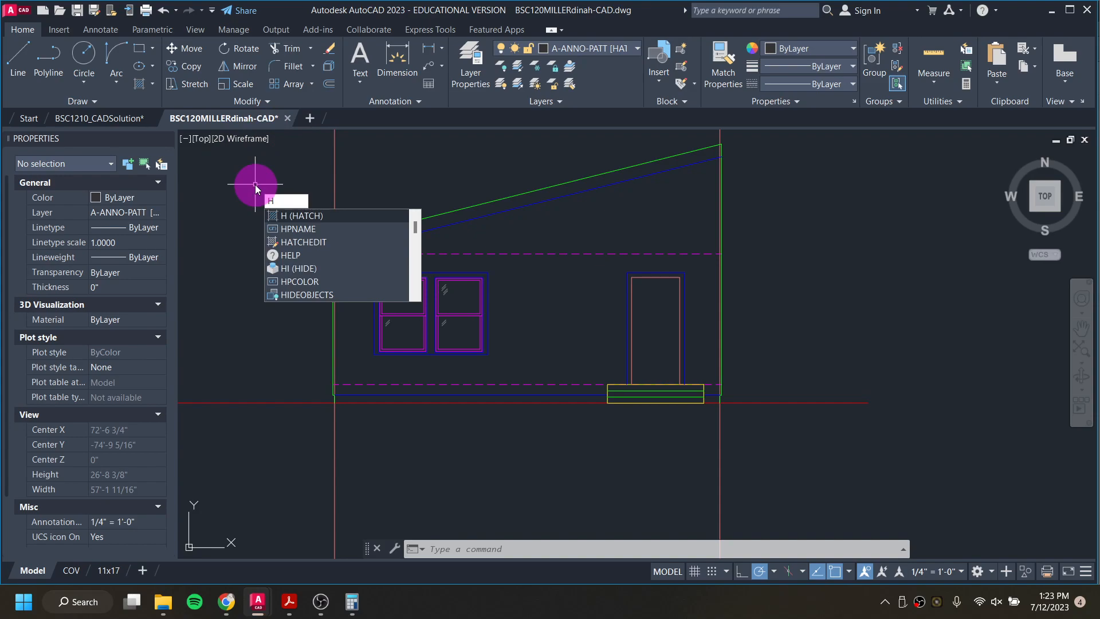
pyautogui.press('Return')
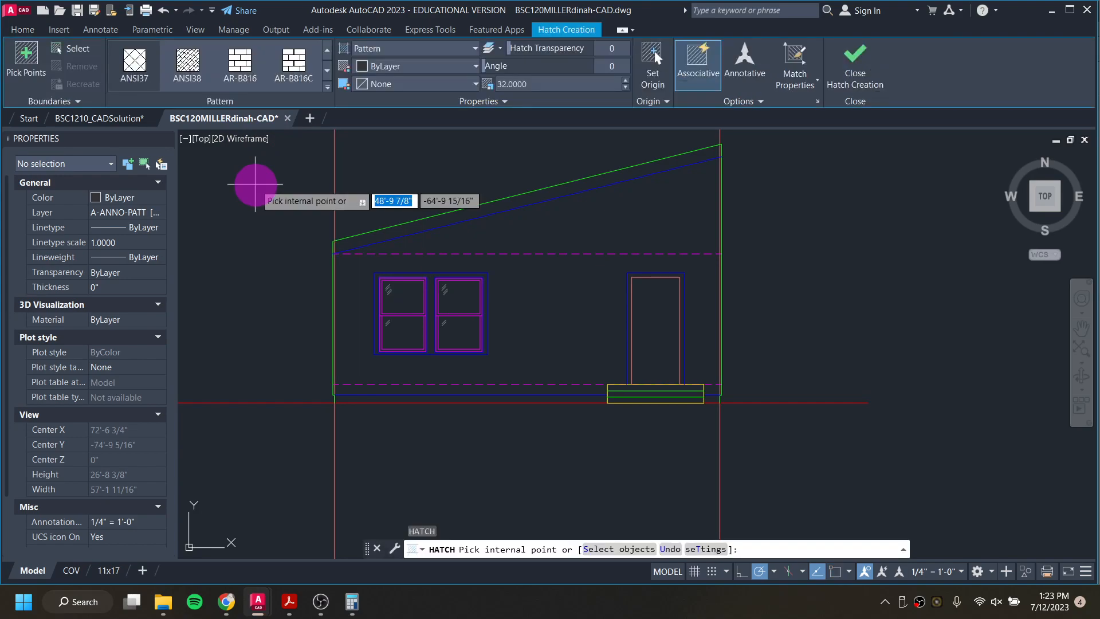
pyautogui.click(328, 88)
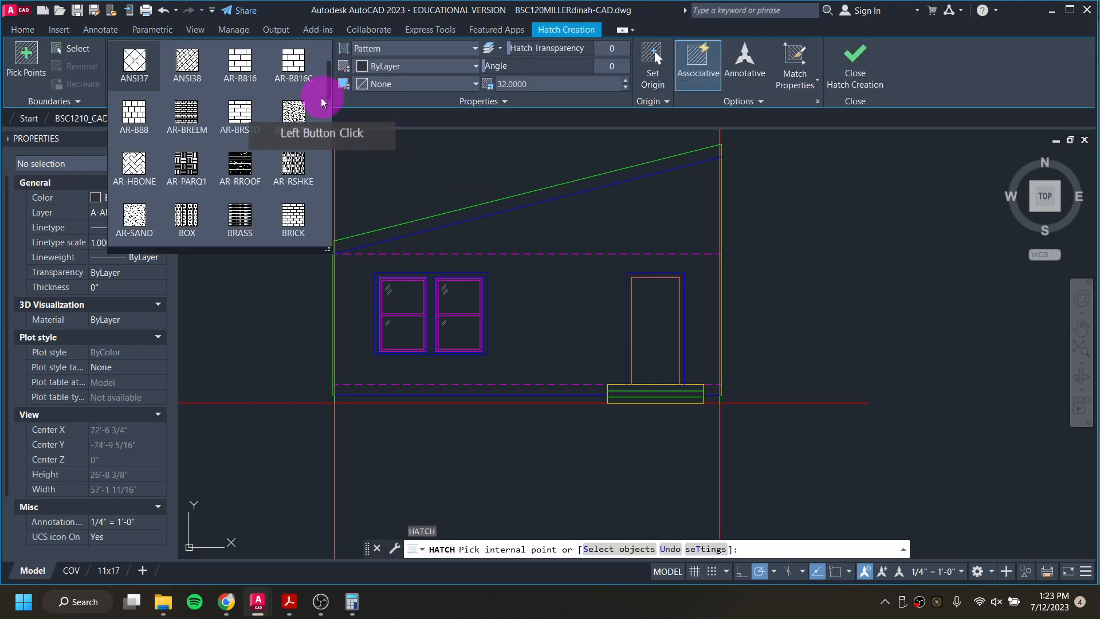
pyautogui.scroll(-4, 317, 102)
pyautogui.scroll(-5, 313, 118)
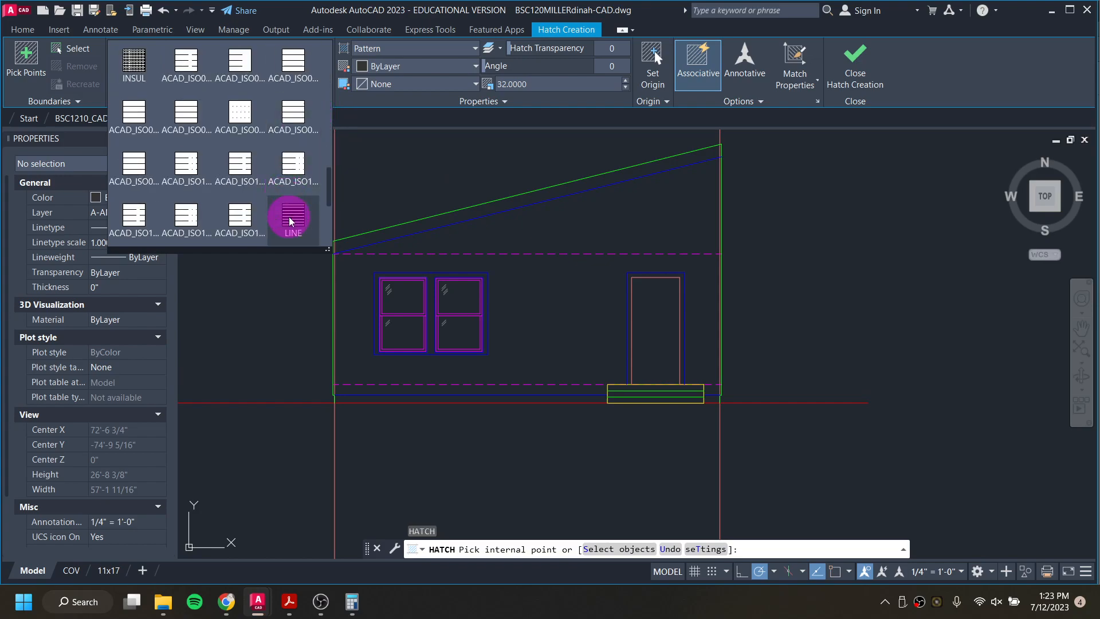
pyautogui.click(291, 221)
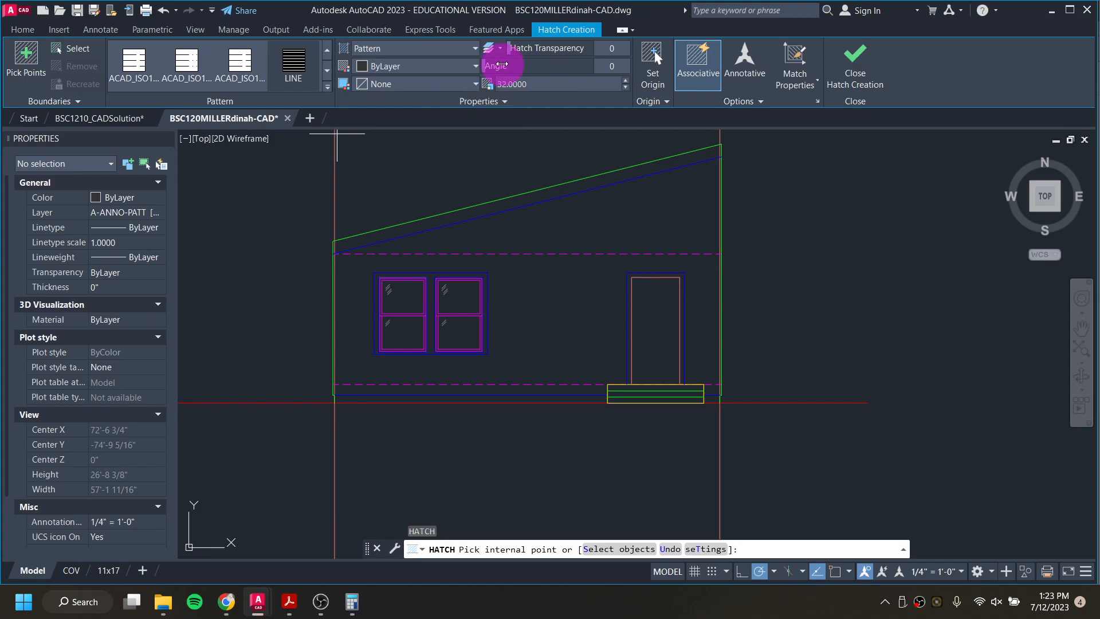
pyautogui.click(521, 85)
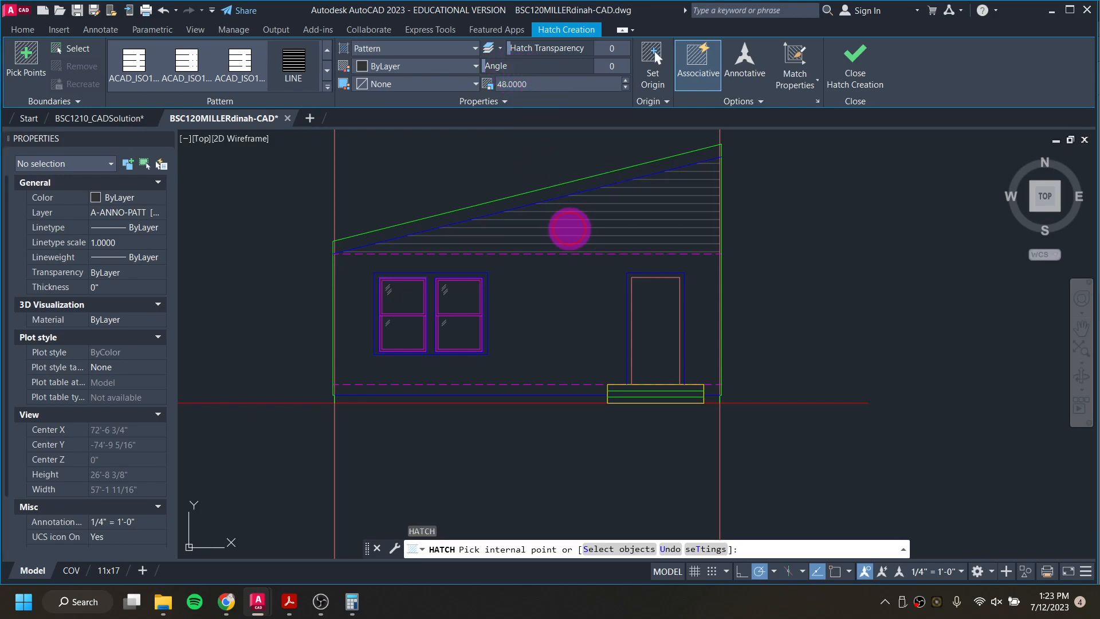
# Step: Apply the hatch to the south elevation's gable, main wall around the openings, and base strips on both sides of the entry steps
pyautogui.click(569, 228)
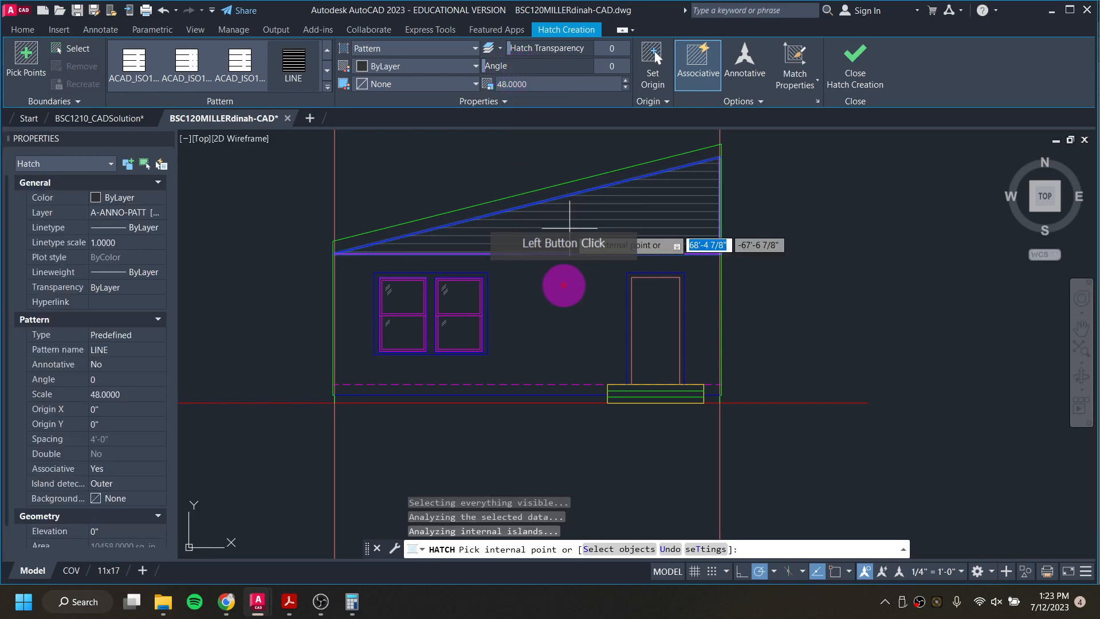
pyautogui.click(551, 305)
pyautogui.click(547, 327)
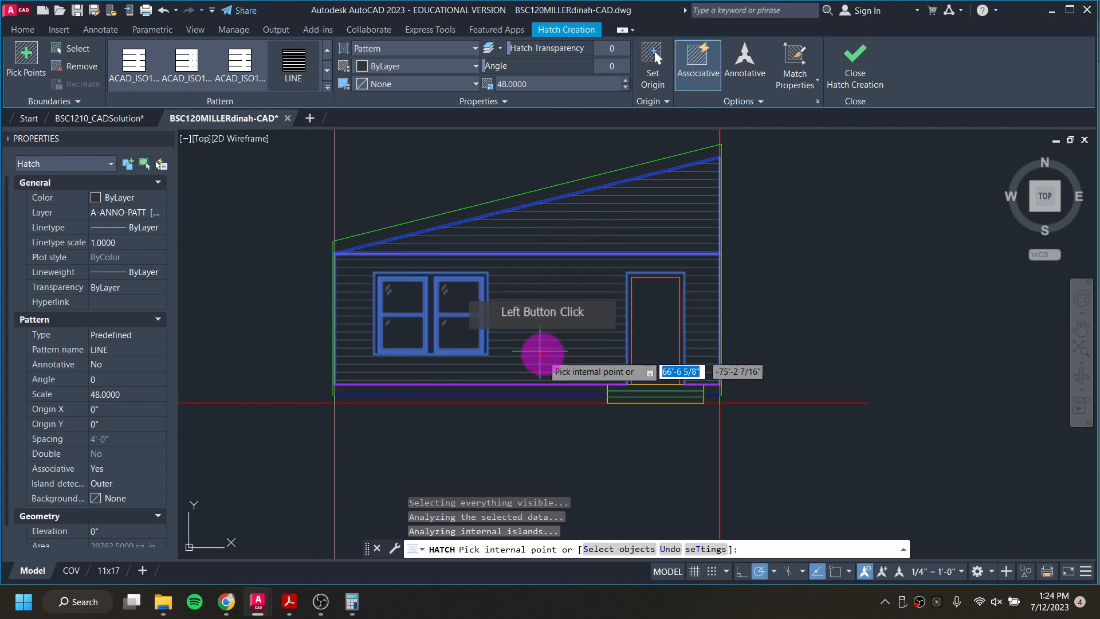
pyautogui.scroll(4, 564, 388)
pyautogui.click(570, 386)
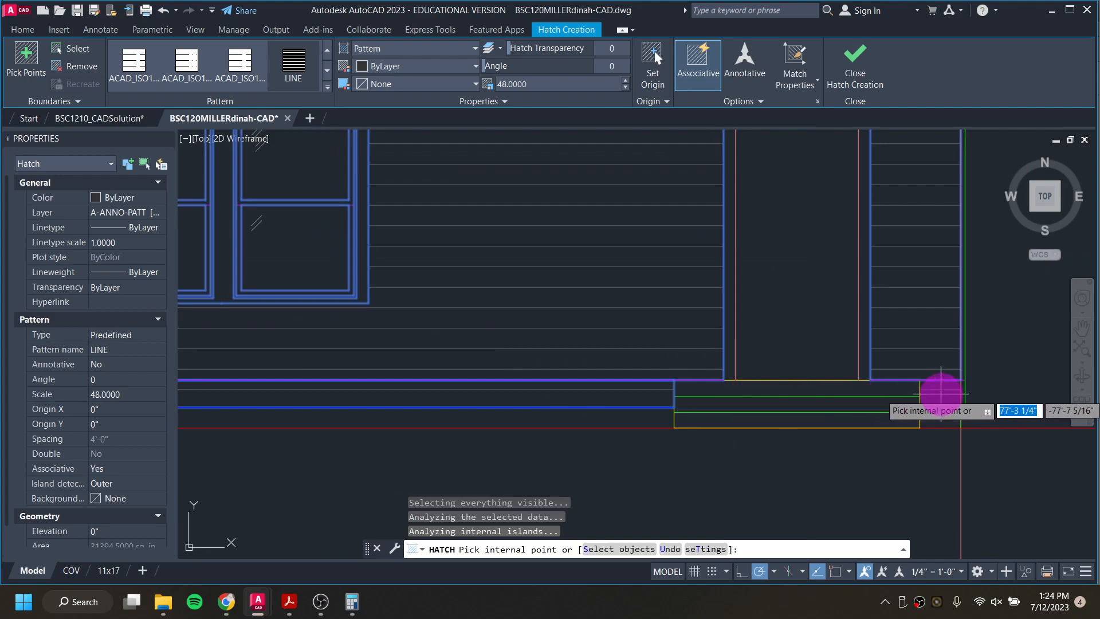
pyautogui.click(663, 421)
pyautogui.scroll(-5, 626, 422)
pyautogui.scroll(4, 599, 323)
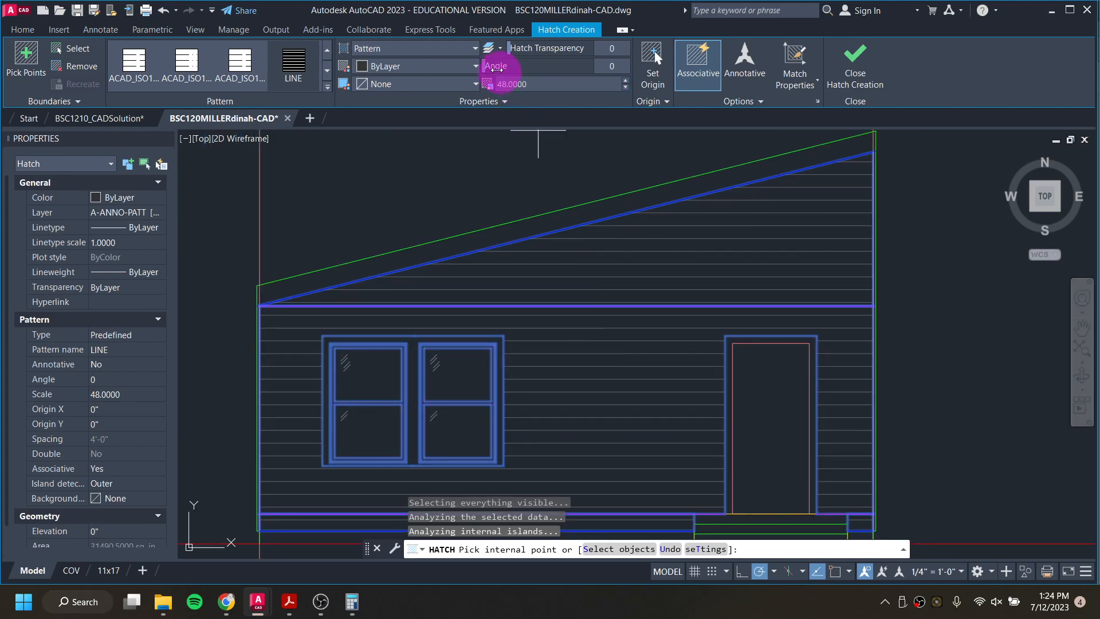
# Step: Set the siding hatch's angle to 90 so its lines run vertically, and finish the hatch
pyautogui.click(616, 67)
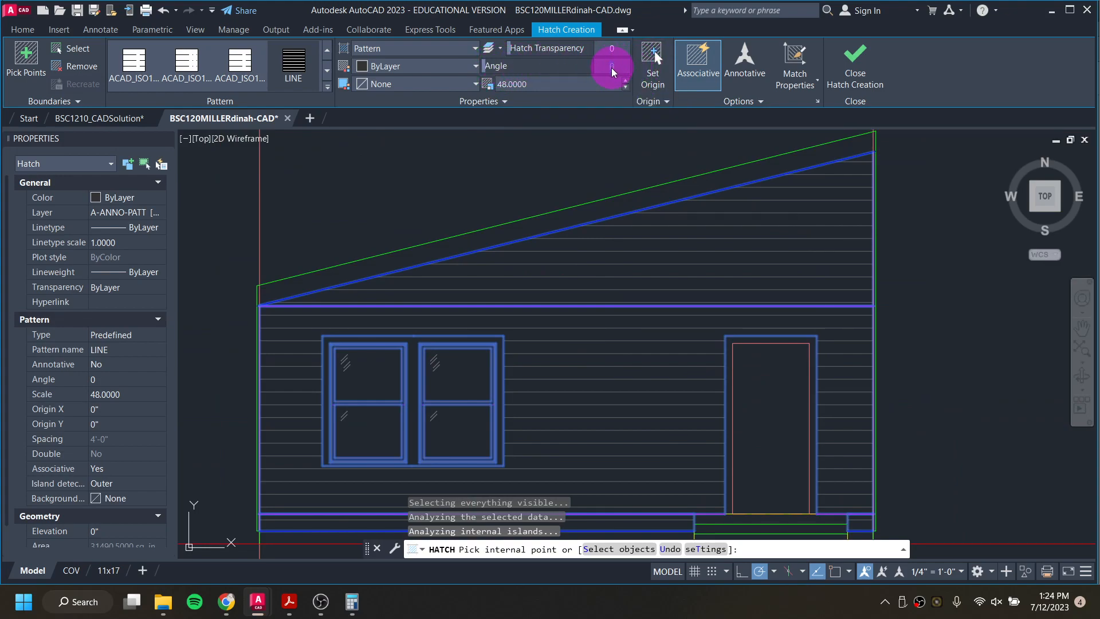
pyautogui.write('90')
pyautogui.press('Return')
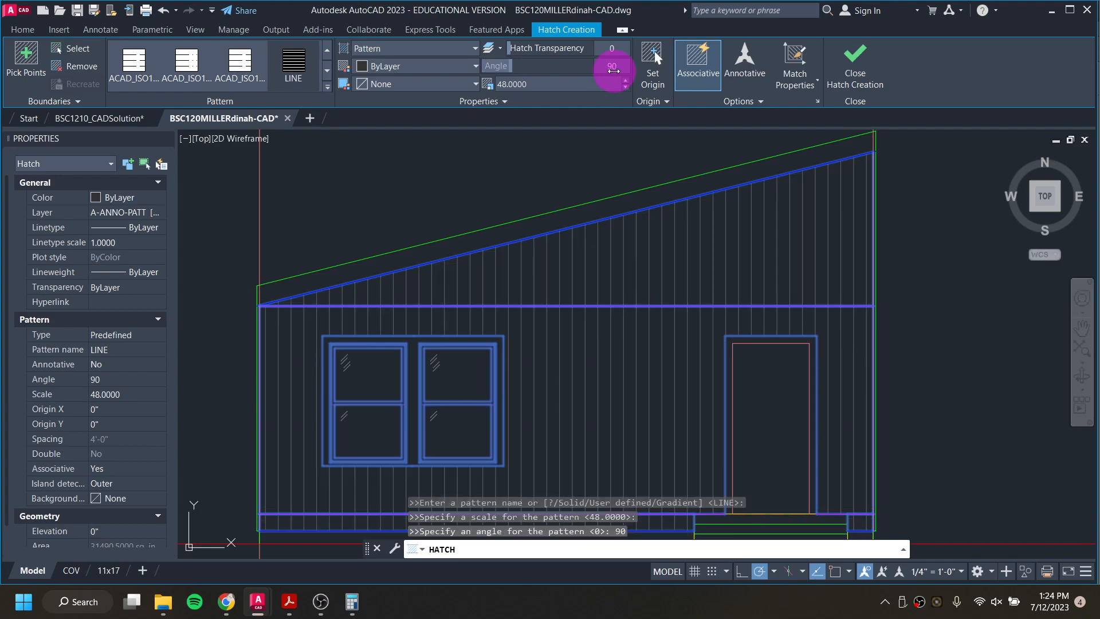
pyautogui.moveTo(390, 375); pyautogui.dragTo(399, 338, button='middle')
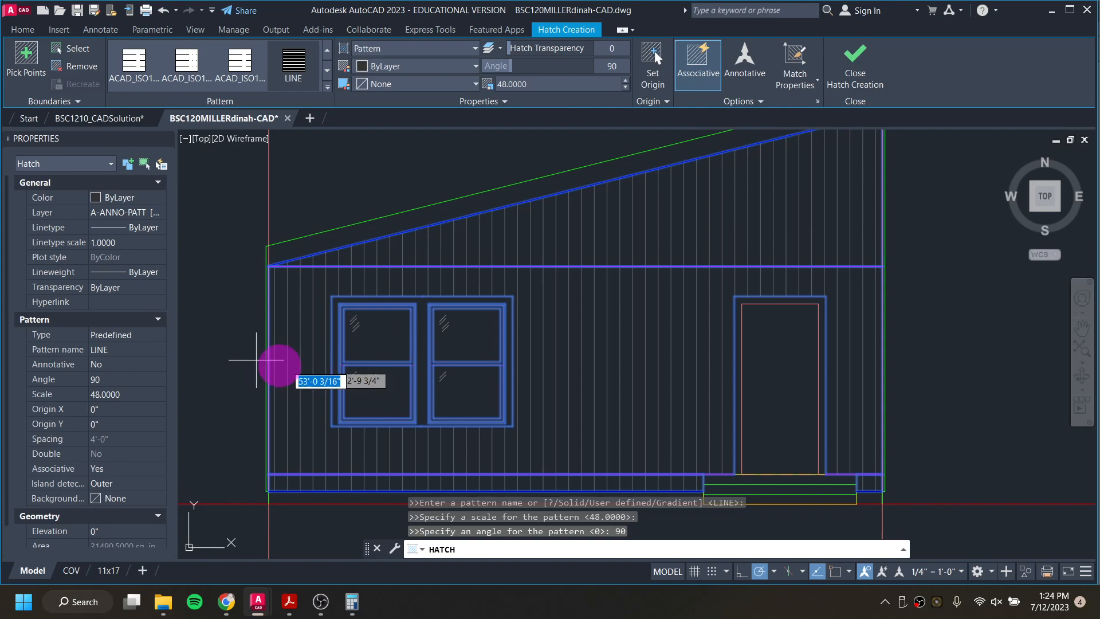
pyautogui.press('Escape')
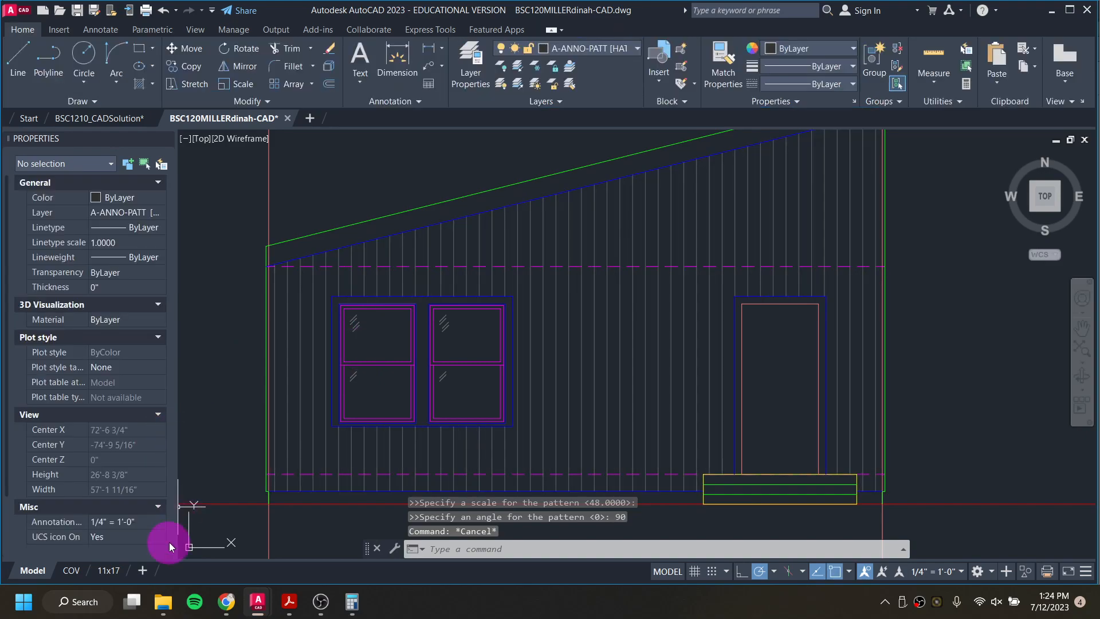
# Step: Open the siding hatch for editing, review its pattern and property options, and leave the editor without changing anything
pyautogui.click(608, 327)
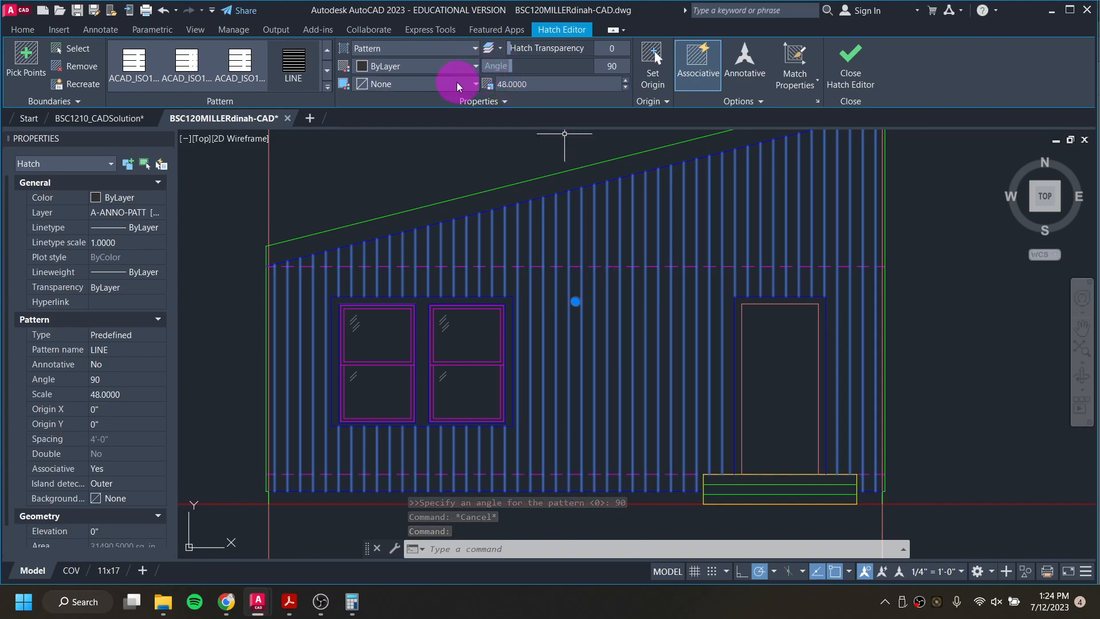
pyautogui.click(474, 101)
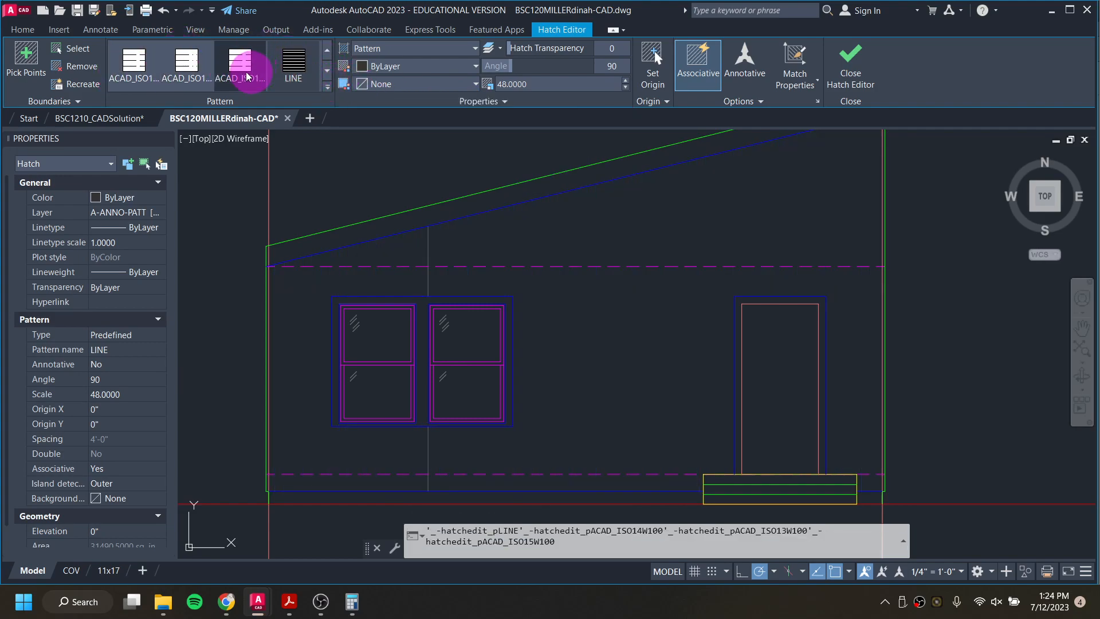
pyautogui.press('Escape')
pyautogui.press('Escape')
pyautogui.press('Escape')
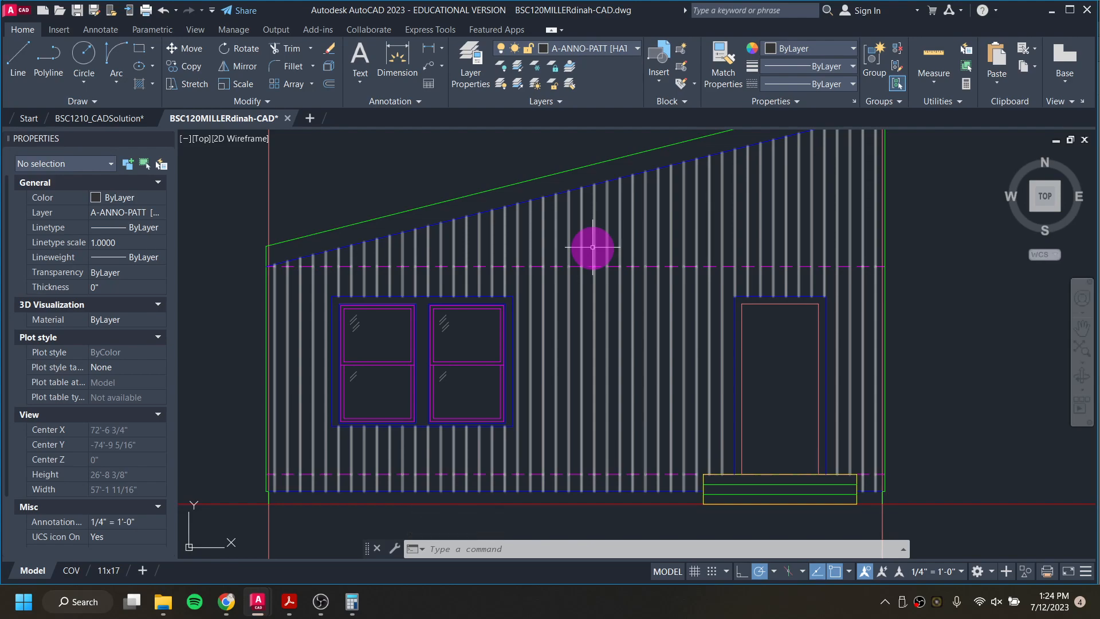
# Step: Explode the siding hatch into separate lines, select several of them above the wall line, and undo the explode
pyautogui.click(593, 247)
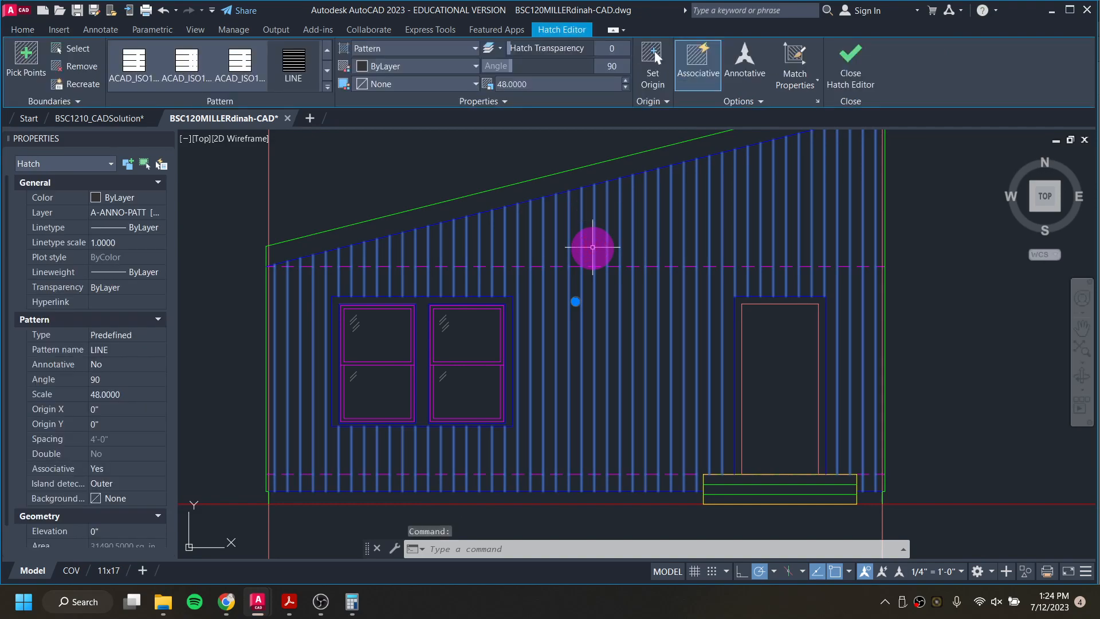
pyautogui.write('x')
pyautogui.press('Return')
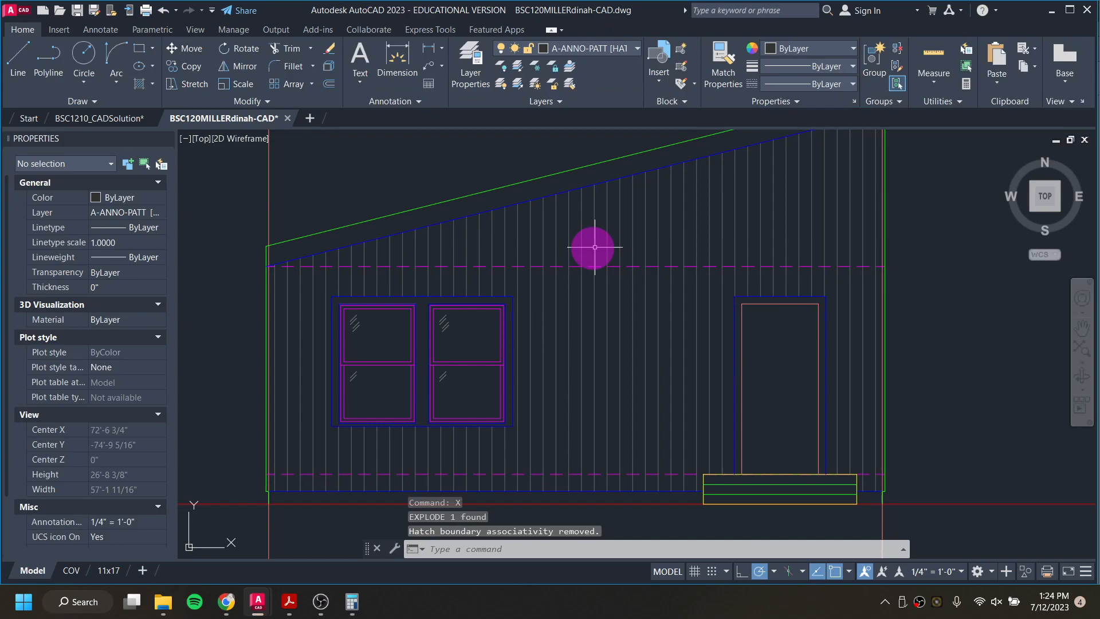
pyautogui.click(653, 237)
pyautogui.click(547, 231)
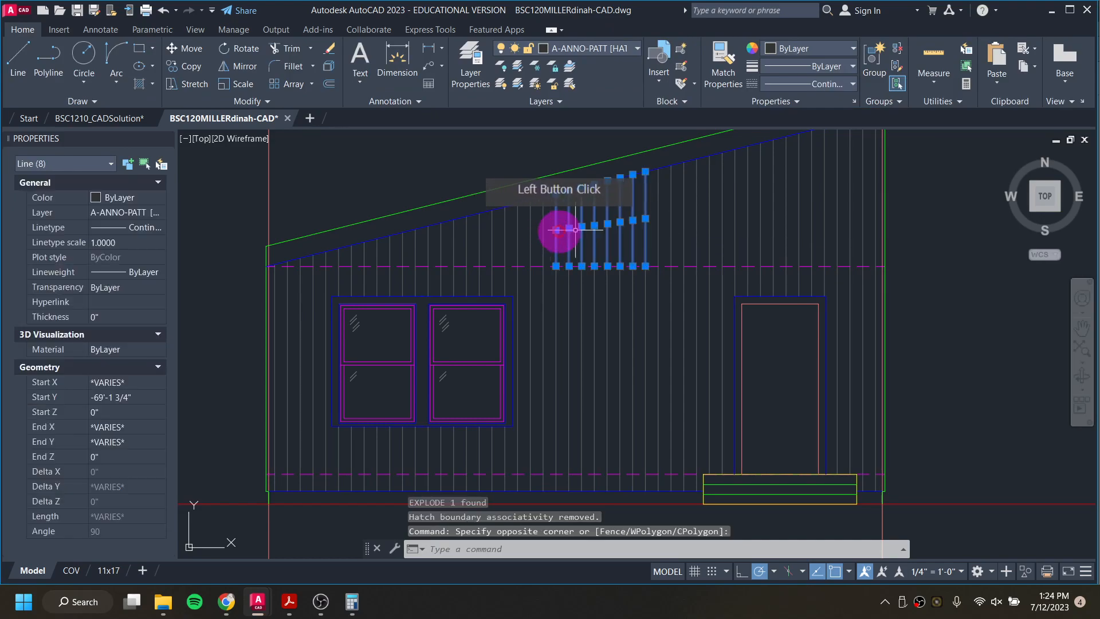
pyautogui.press('Escape')
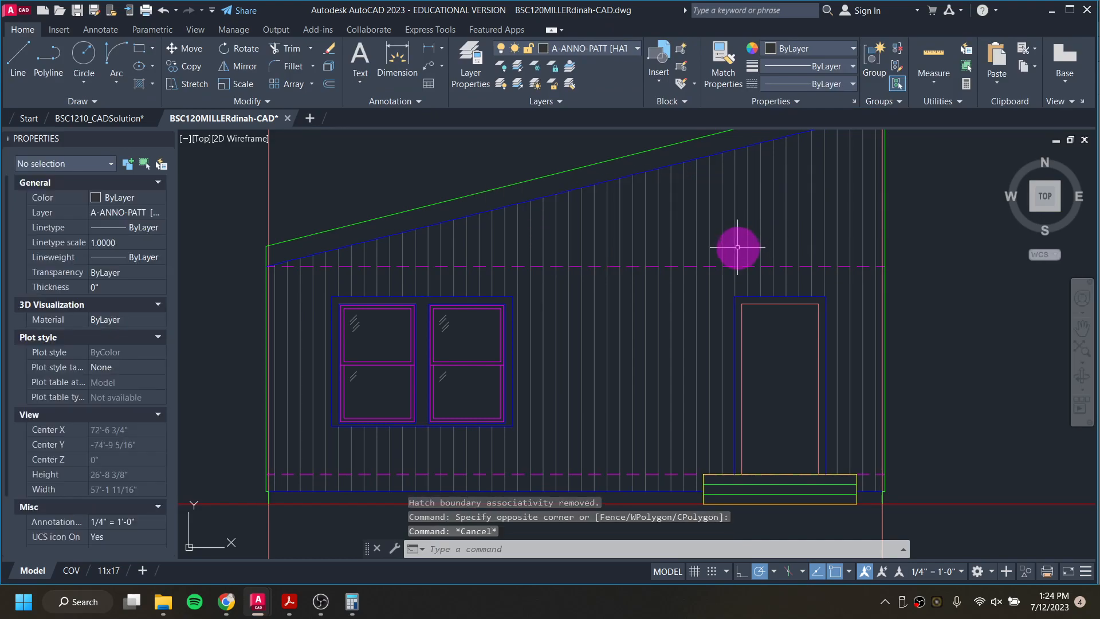
pyautogui.hotkey('ctrl', 'z')
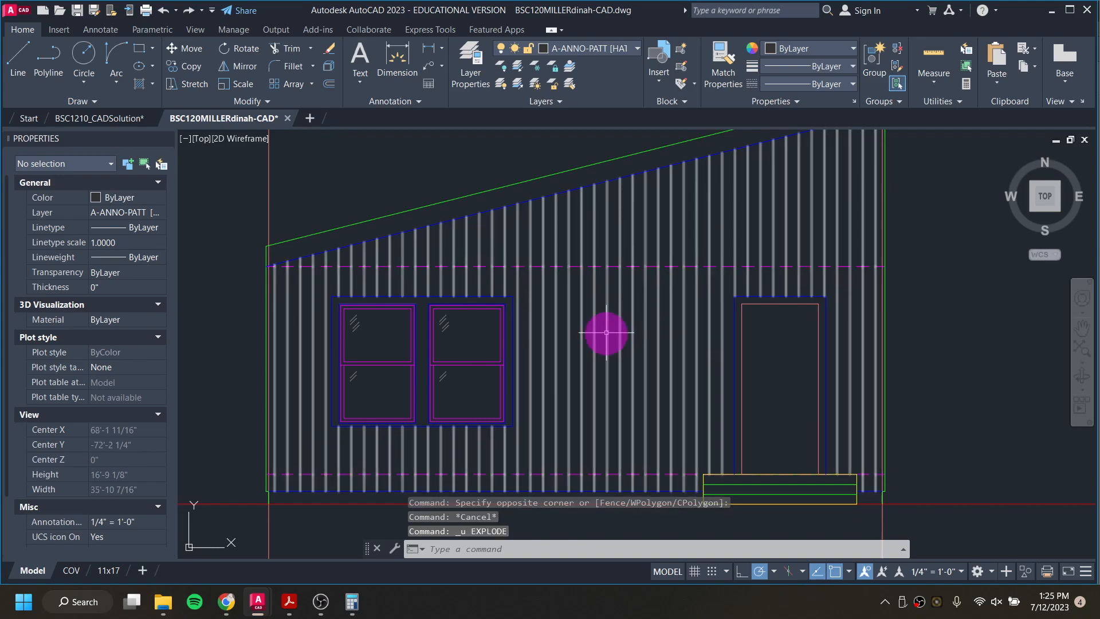
pyautogui.scroll(-6, 580, 348)
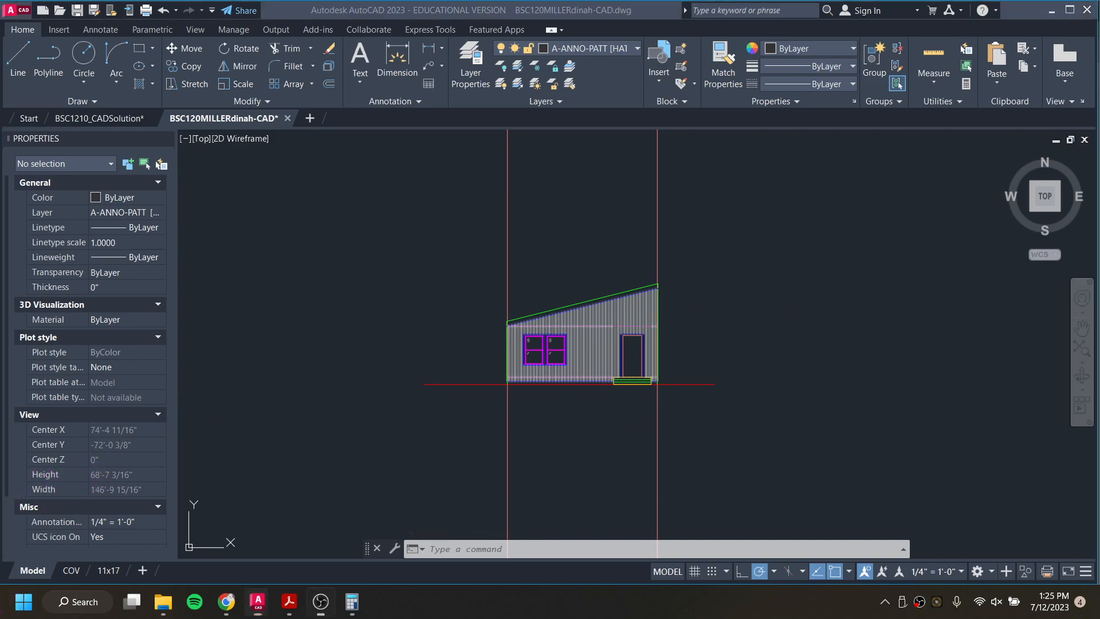
pyautogui.click(94, 462)
pyautogui.click(510, 387)
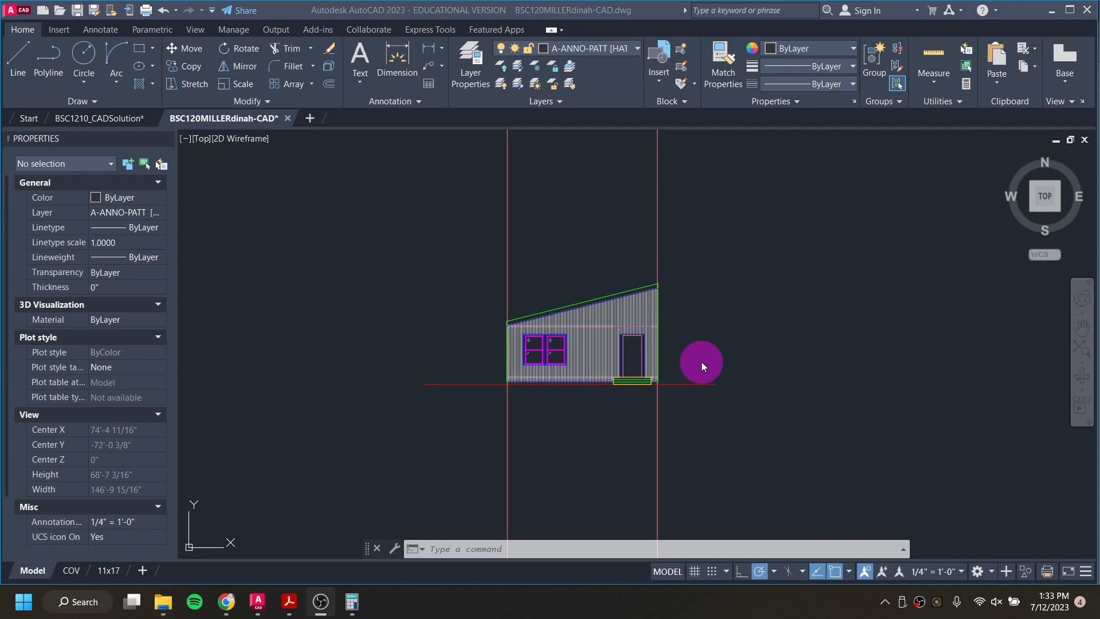
# Step: Copy the entire floor plan, including its entry steps, from its lower-right outer corner to the open area right of the south elevation's projection lines
pyautogui.scroll(-2, 645, 343)
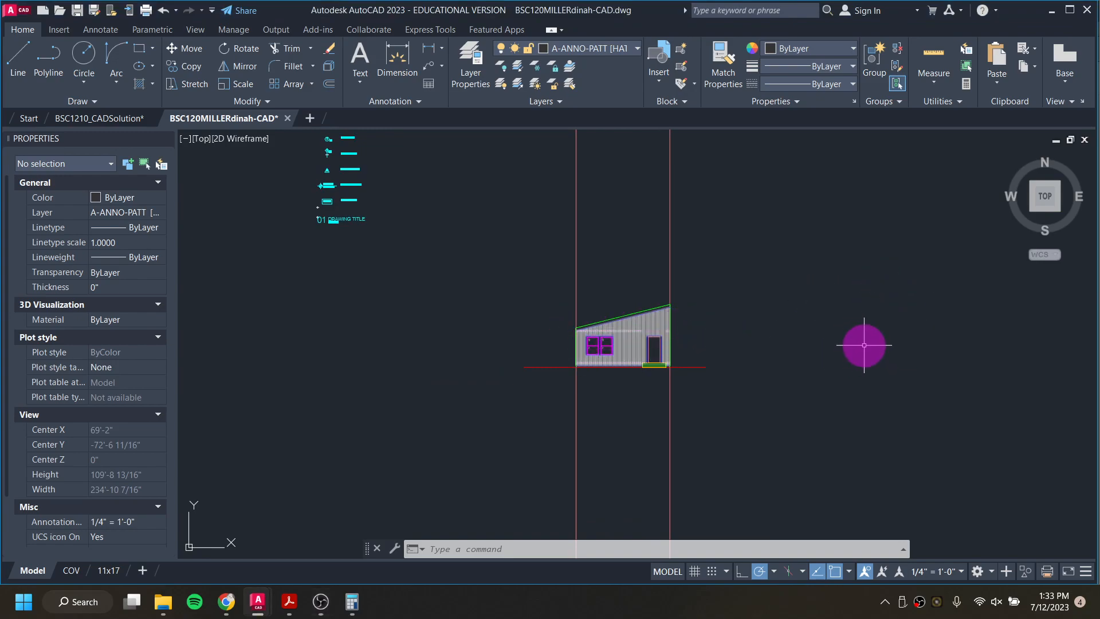
pyautogui.scroll(-4, 864, 345)
pyautogui.scroll(-1, 700, 340)
pyautogui.moveTo(700, 340); pyautogui.dragTo(700, 435, button='middle')
pyautogui.scroll(2, 627, 342)
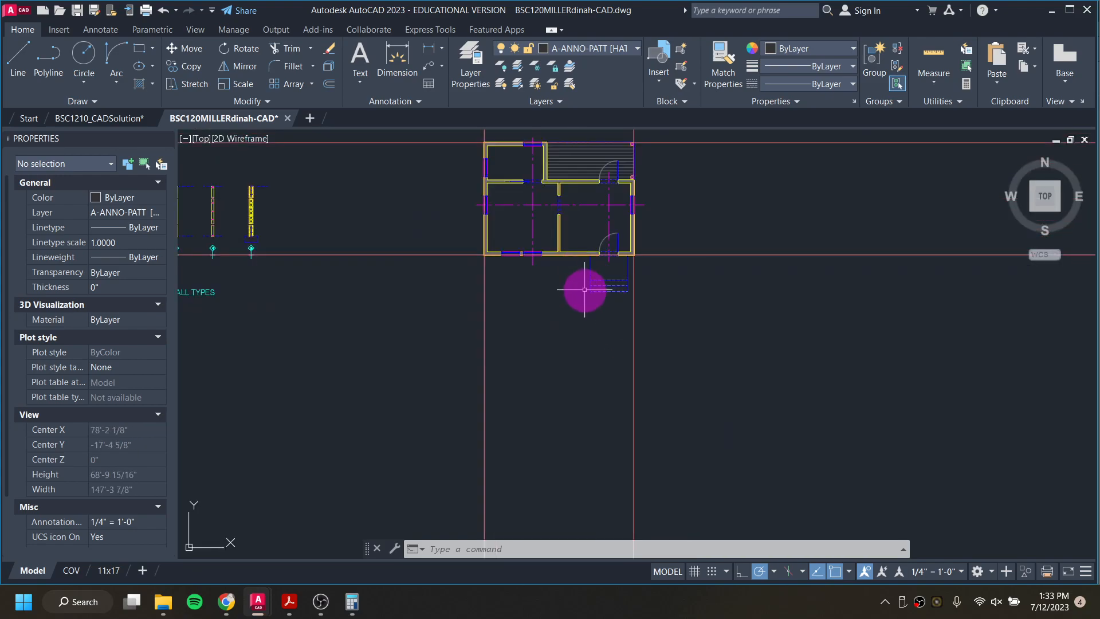
pyautogui.moveTo(584, 289); pyautogui.dragTo(567, 368, button='middle')
pyautogui.click(439, 198)
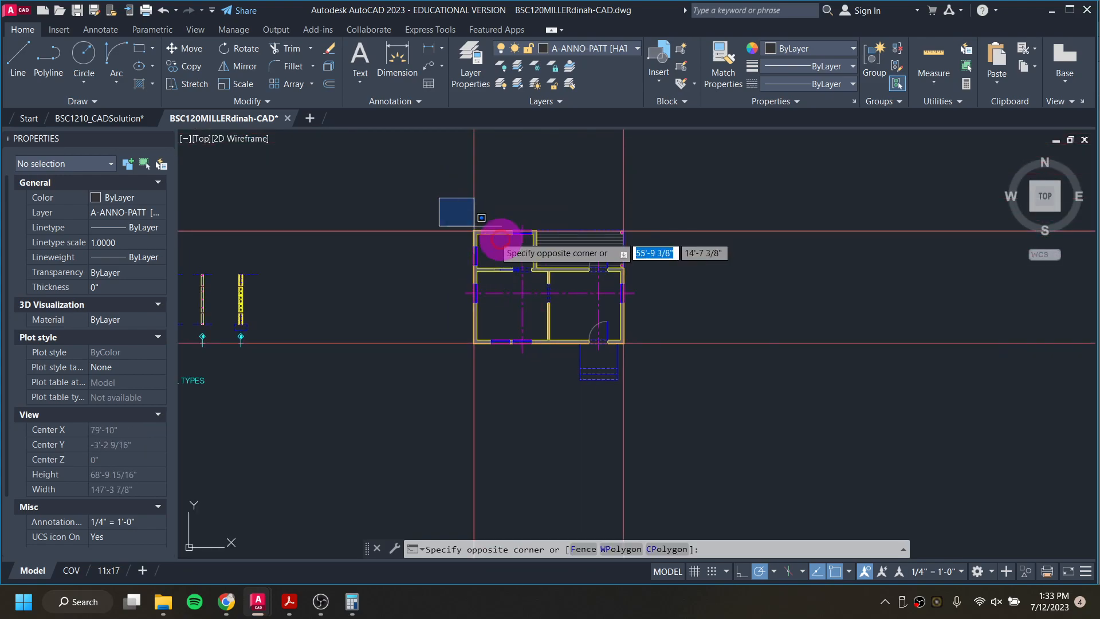
pyautogui.click(687, 418)
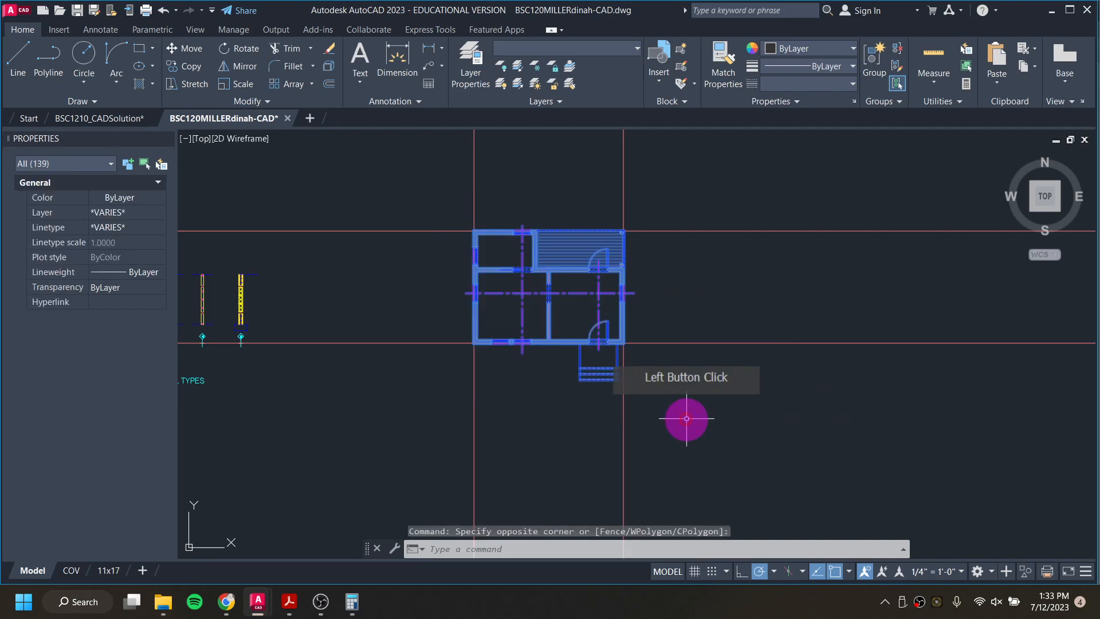
pyautogui.rightClick(549, 355)
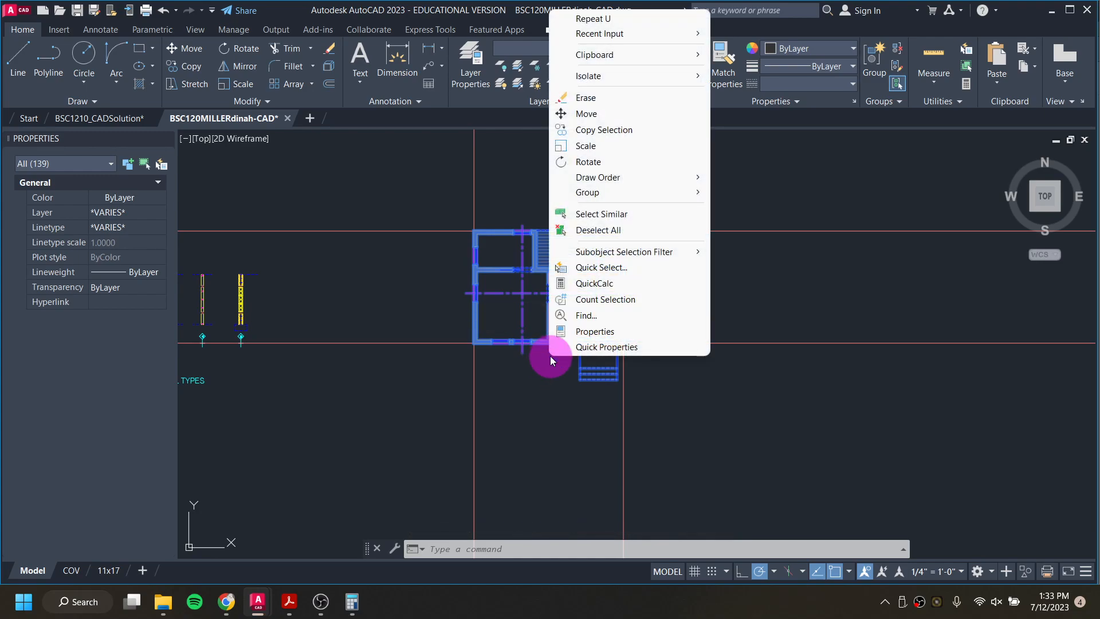
pyautogui.click(624, 130)
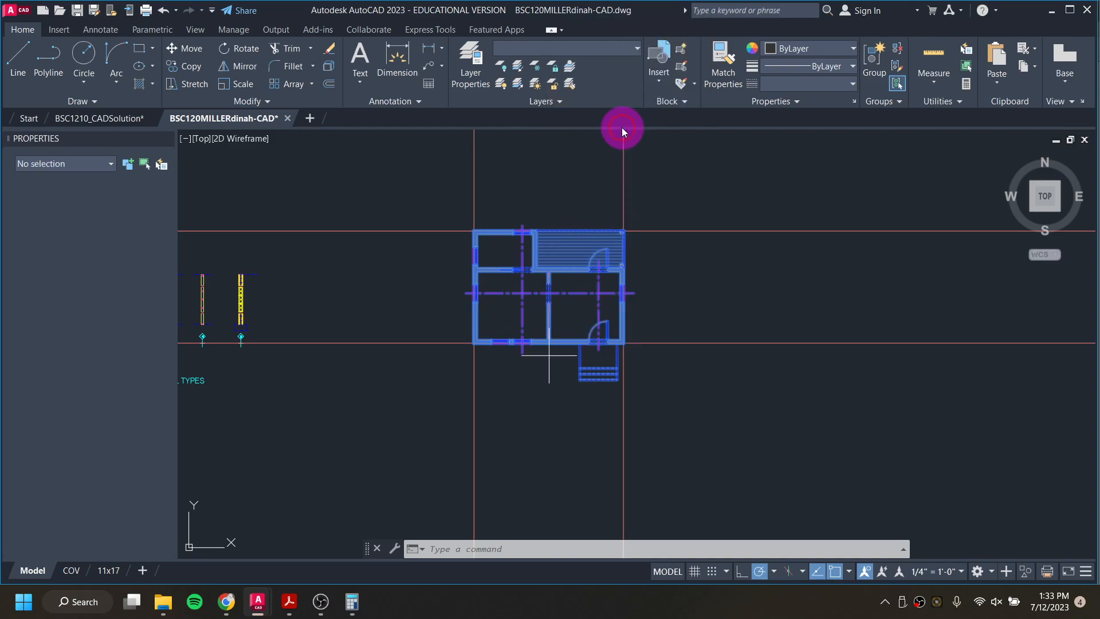
pyautogui.click(624, 342)
pyautogui.scroll(-3, 636, 344)
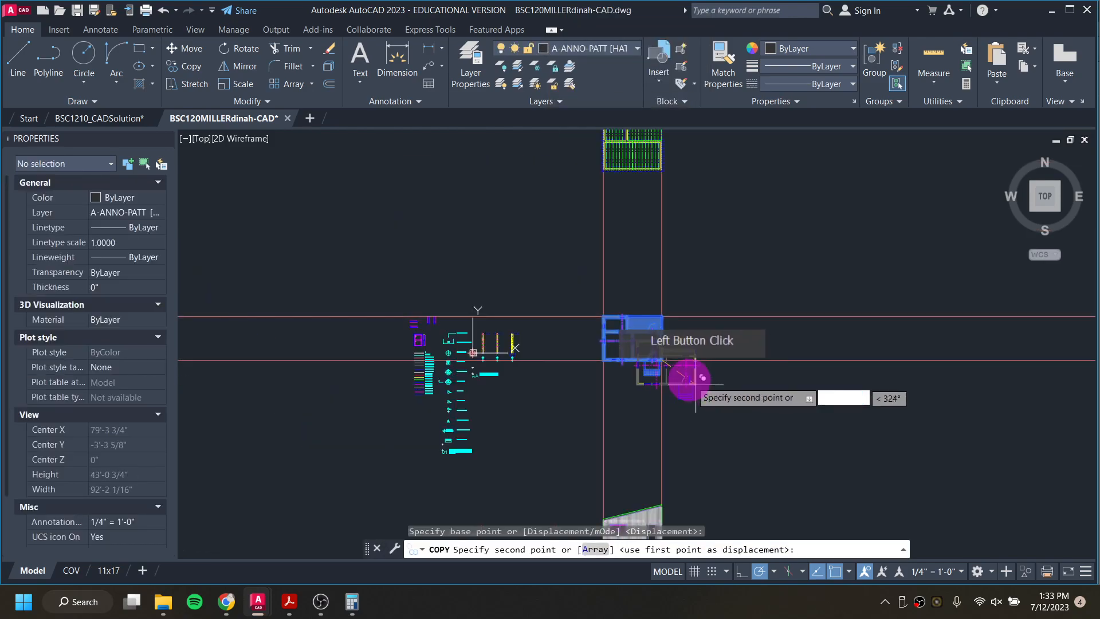
pyautogui.moveTo(695, 385); pyautogui.dragTo(590, 234, button='middle')
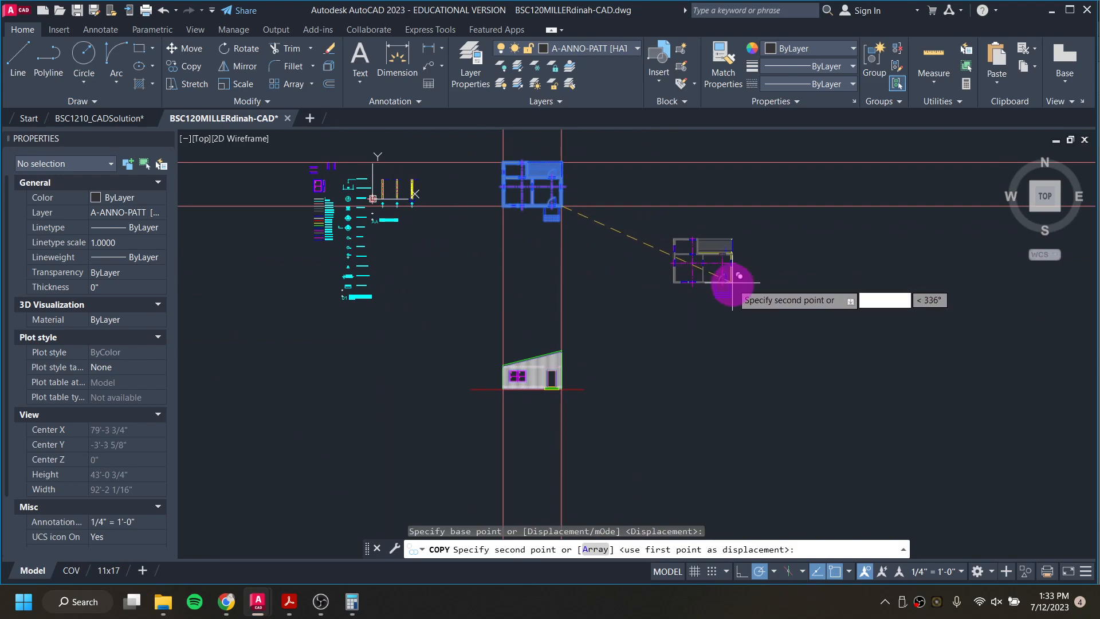
pyautogui.click(727, 285)
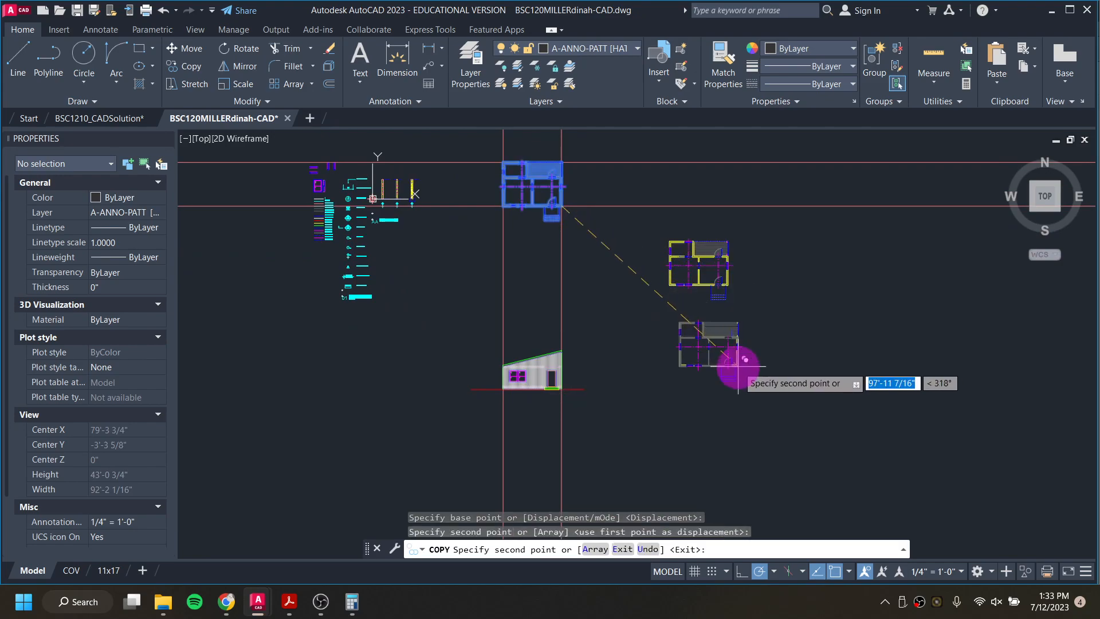
pyautogui.press('Escape')
# Step: Rotate the copied floor plan to 270° about its lower-right outer corner so the entry steps face left
pyautogui.click(670, 252)
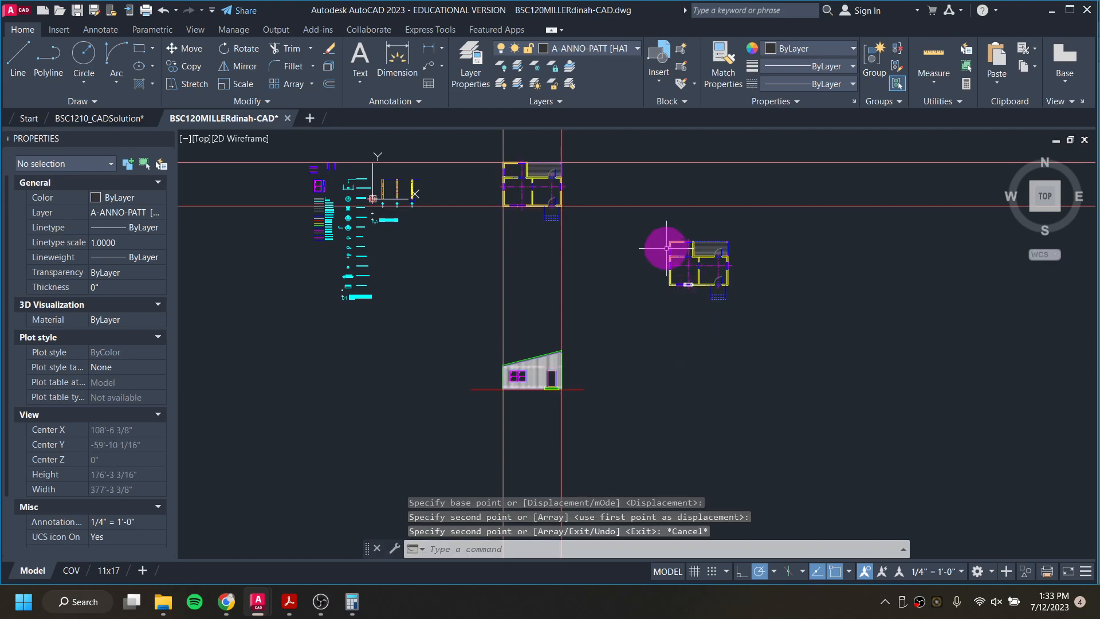
pyautogui.click(634, 215)
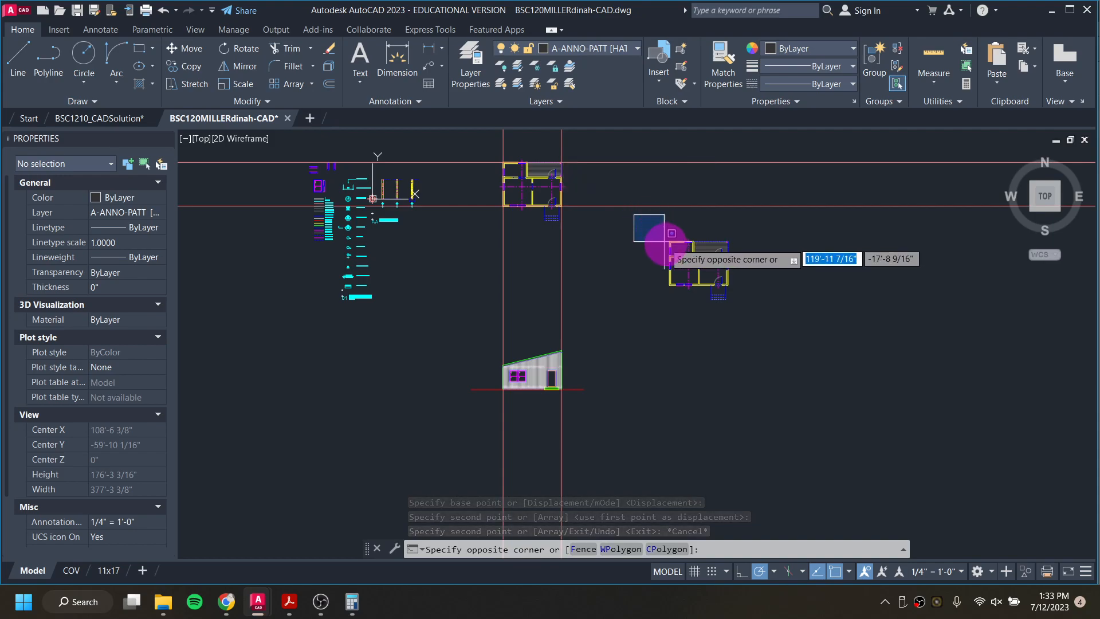
pyautogui.click(752, 312)
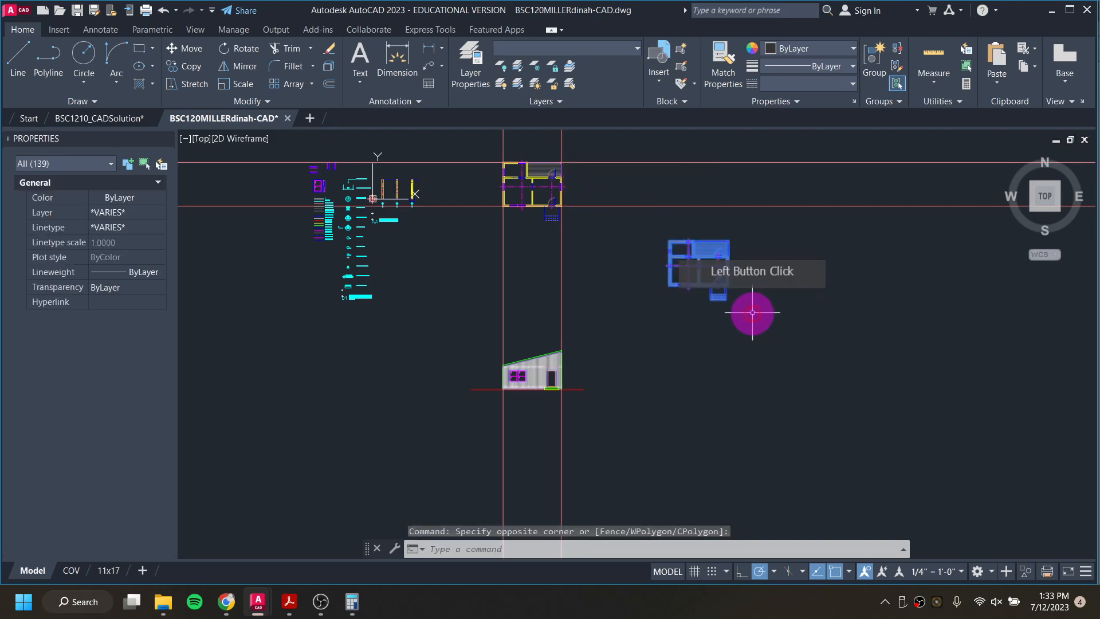
pyautogui.scroll(6, 739, 304)
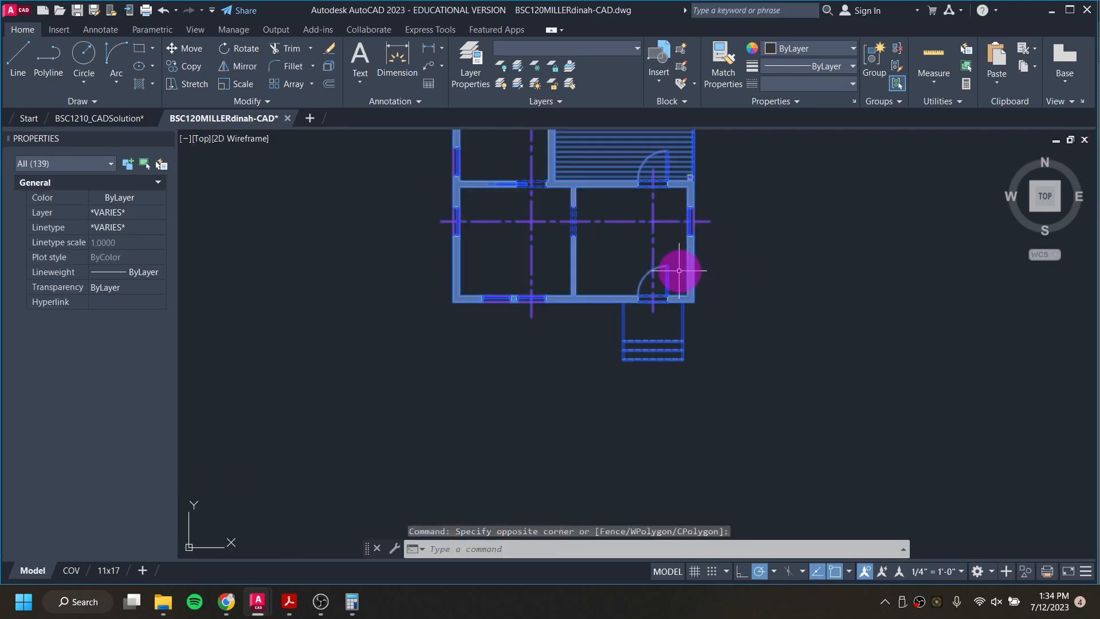
pyautogui.rightClick(678, 270)
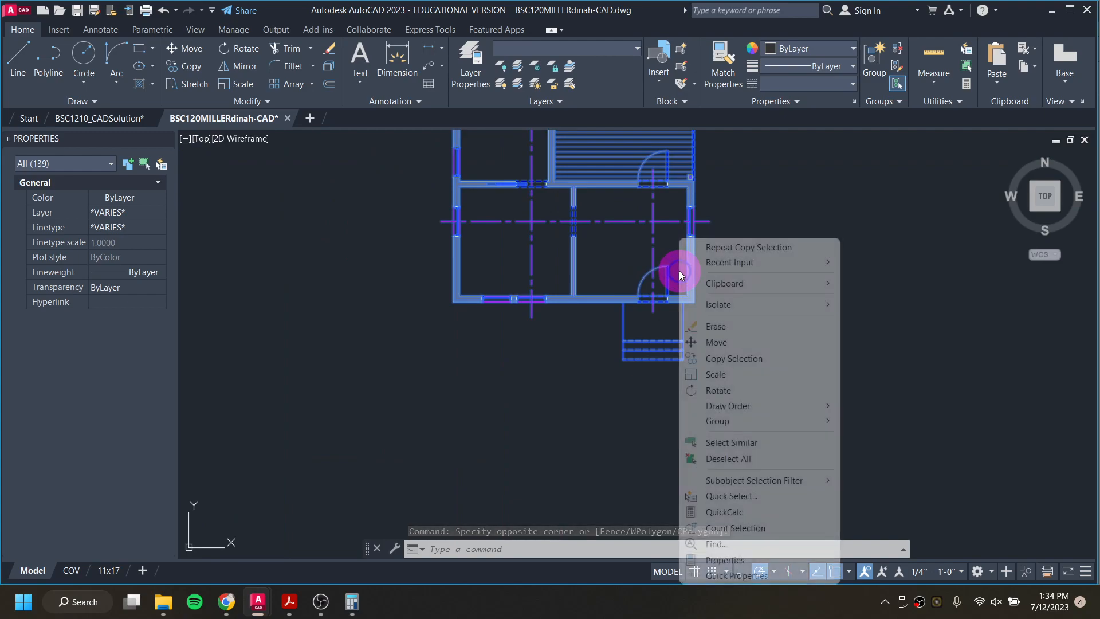
pyautogui.click(727, 391)
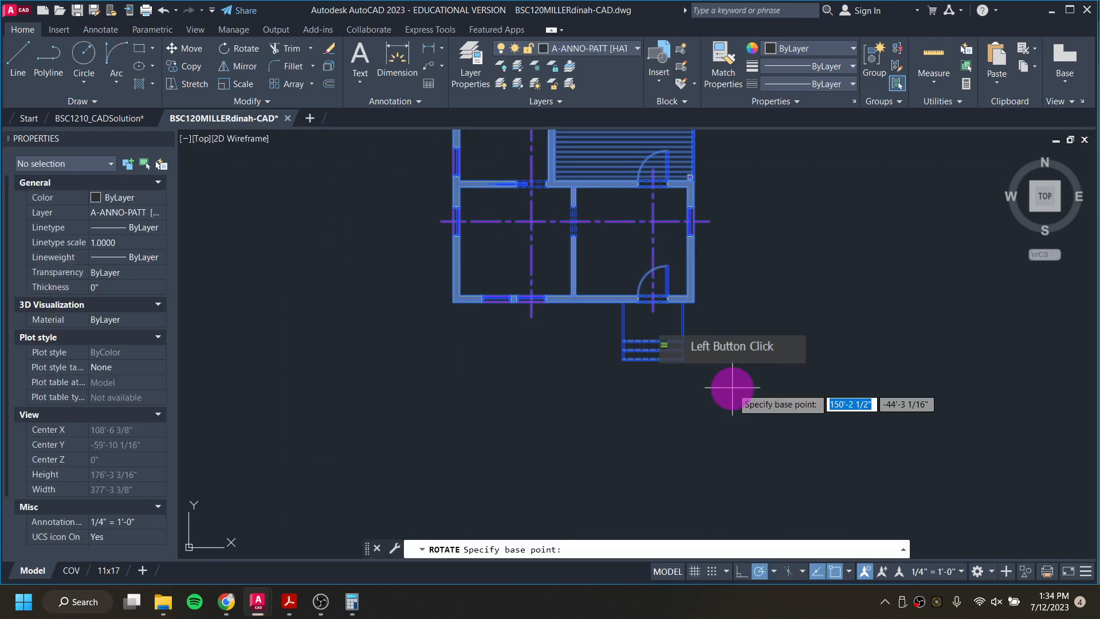
pyautogui.click(694, 301)
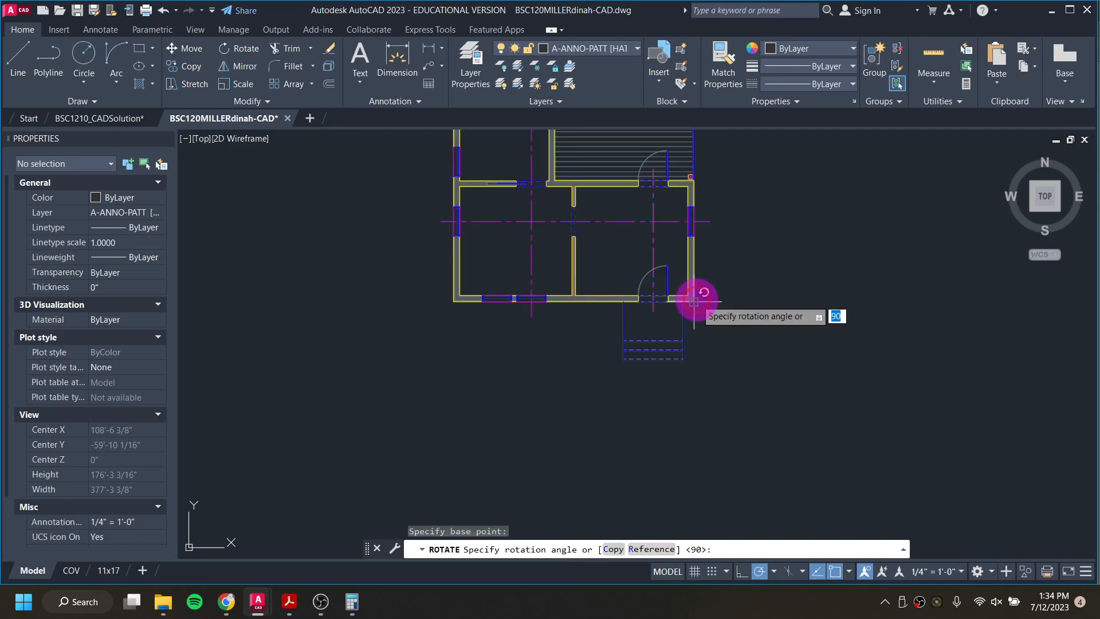
pyautogui.click(699, 404)
# Step: Examine the rotated plan's lower-left wall corner and its placement relative to the original plan and south elevation
pyautogui.scroll(-5, 697, 390)
pyautogui.moveTo(697, 388); pyautogui.dragTo(648, 307, button='middle')
pyautogui.scroll(7, 647, 307)
pyautogui.scroll(8, 651, 275)
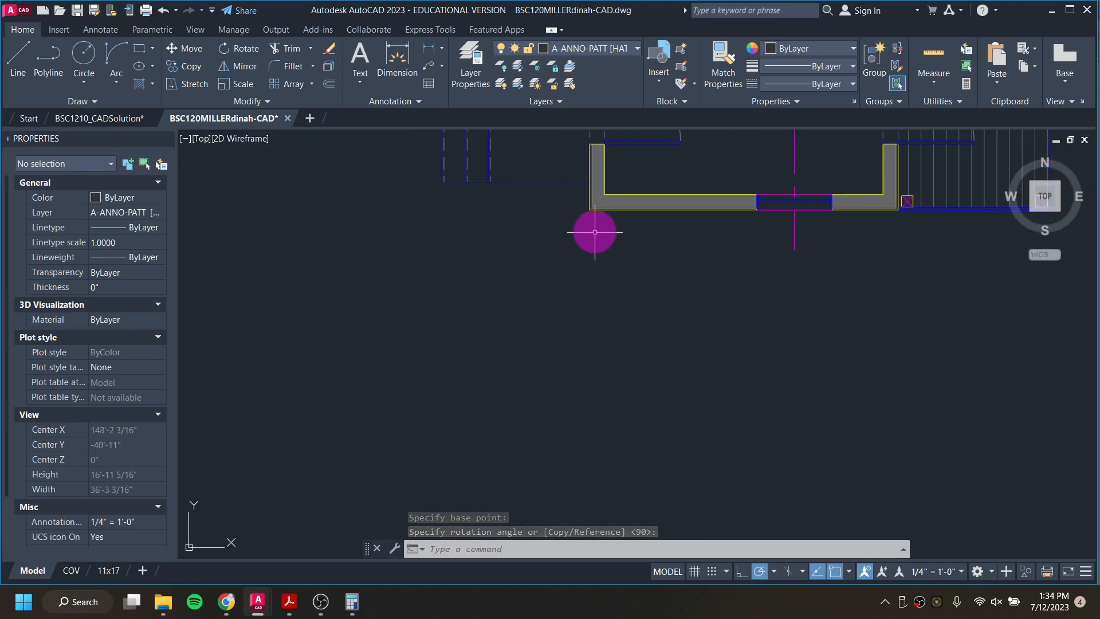
pyautogui.scroll(-4, 602, 278)
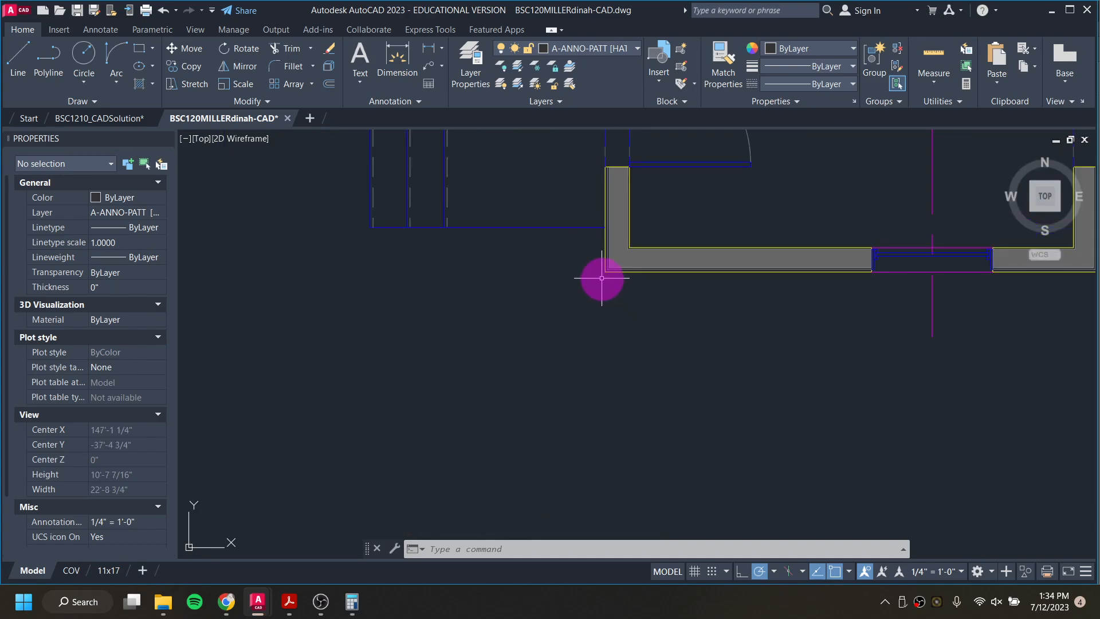
pyautogui.scroll(-6, 604, 321)
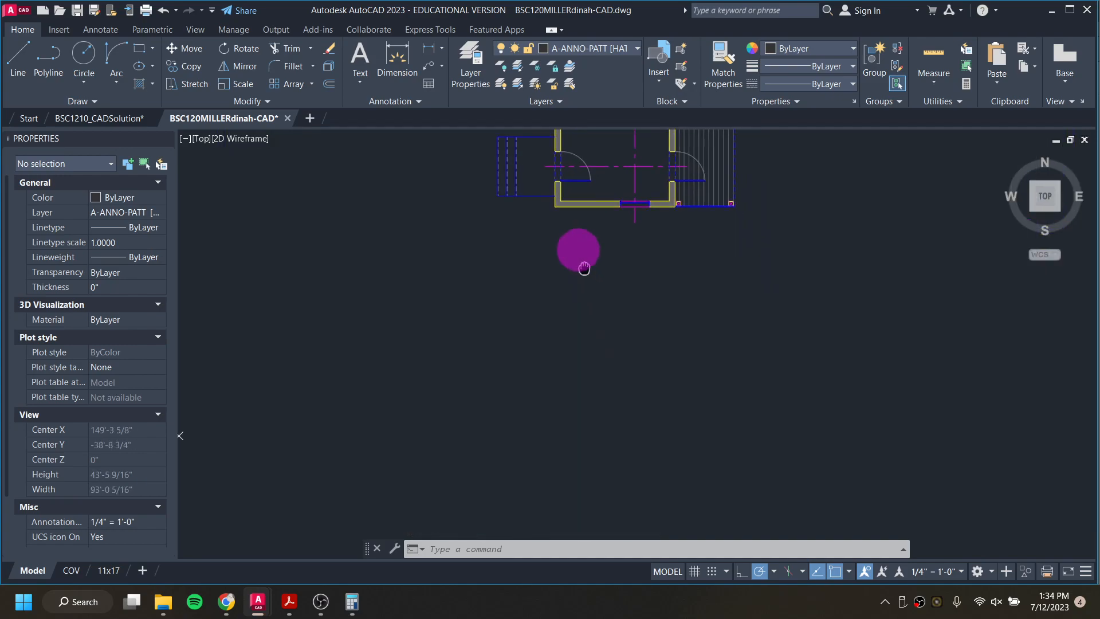
pyautogui.moveTo(510, 298); pyautogui.dragTo(560, 301, button='middle')
pyautogui.scroll(1, 445, 334)
pyautogui.moveTo(385, 347); pyautogui.dragTo(537, 295, button='middle')
pyautogui.scroll(-3, 515, 346)
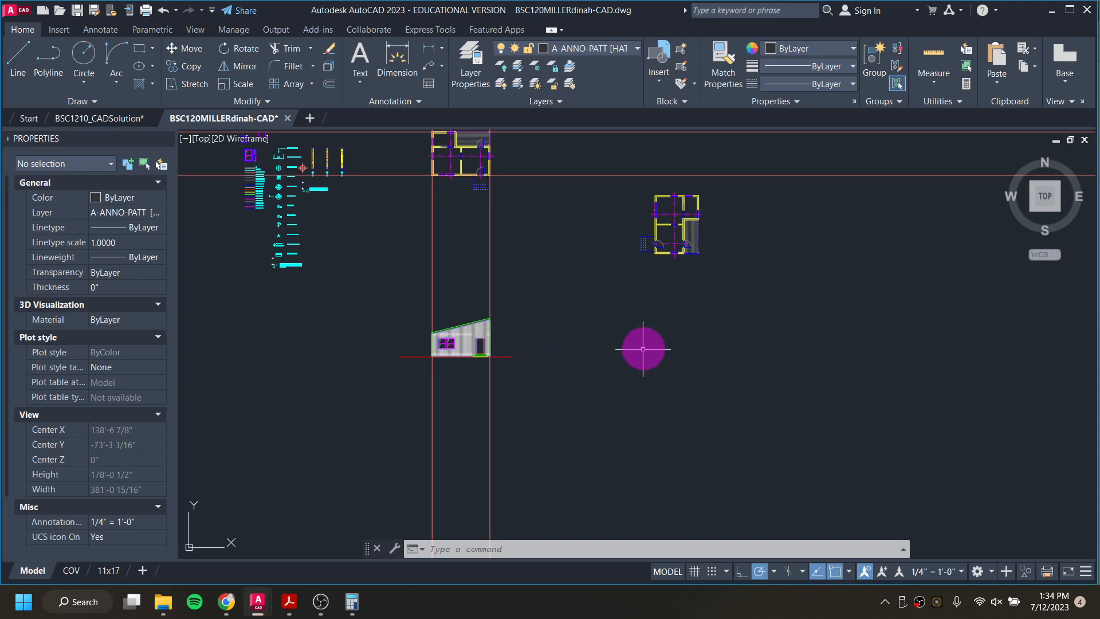
pyautogui.scroll(3, 622, 298)
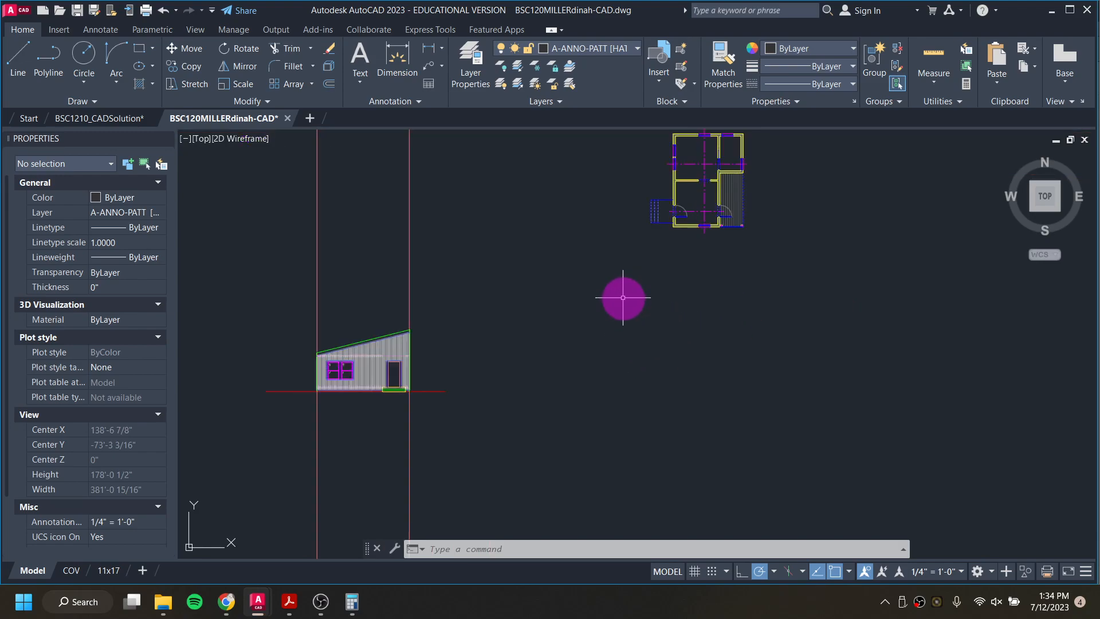
# Step: On layer A-ANNO-DEFP [NO PRINT], draw a horizontal ray to the right from the south elevation roof's highest corner
pyautogui.moveTo(550, 312); pyautogui.dragTo(606, 166, button='middle')
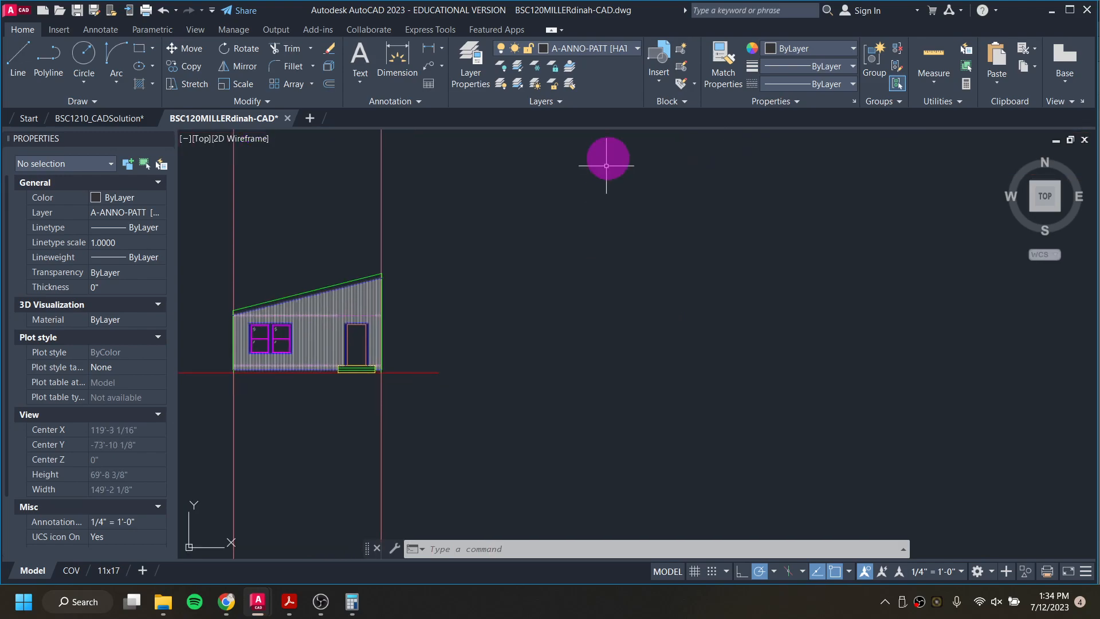
pyautogui.click(617, 50)
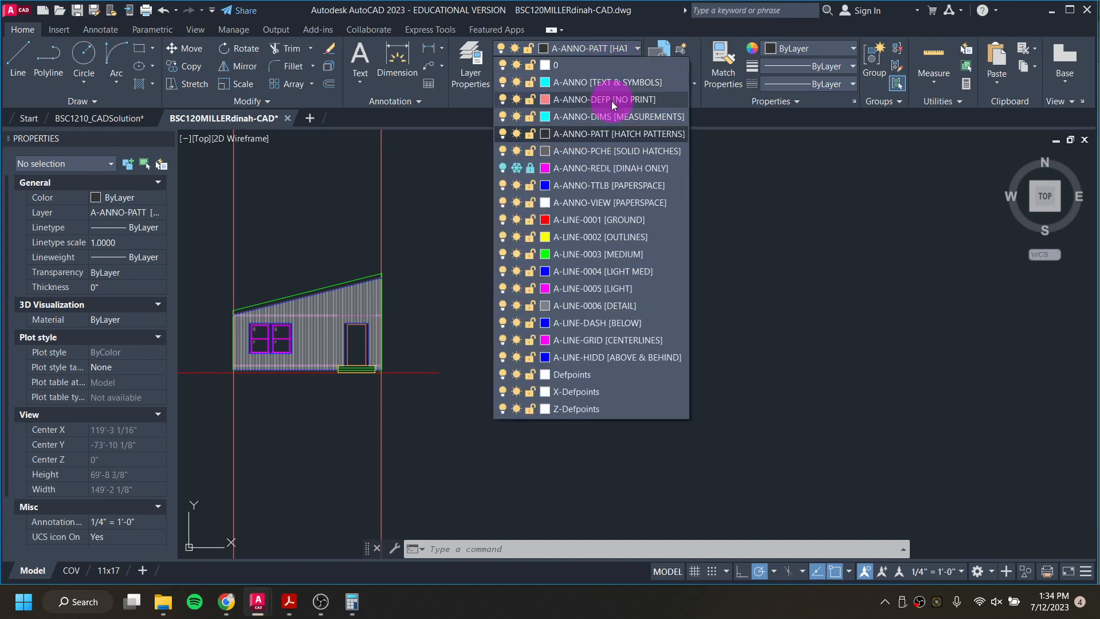
pyautogui.click(611, 100)
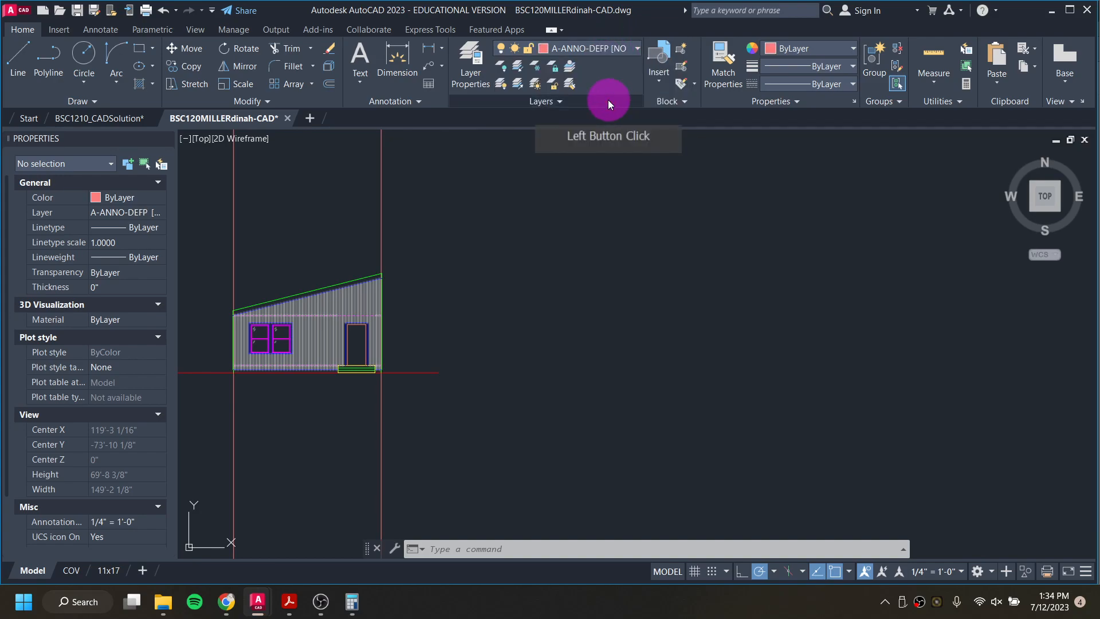
pyautogui.scroll(-1, 560, 258)
pyautogui.scroll(4, 504, 245)
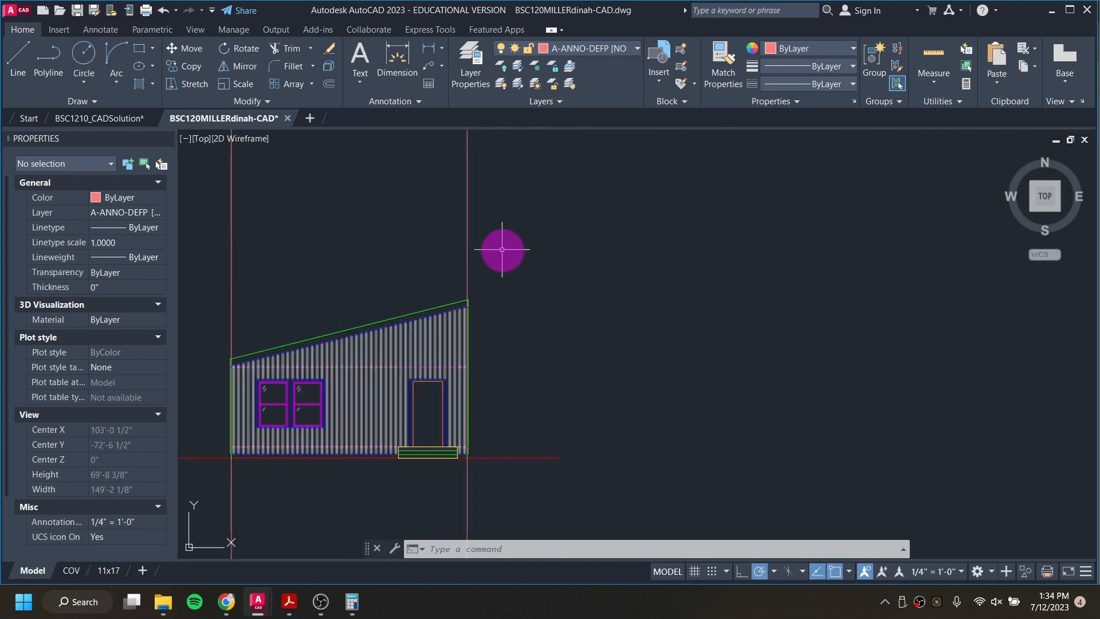
pyautogui.write('ray')
pyautogui.press('Return')
pyautogui.scroll(4, 459, 330)
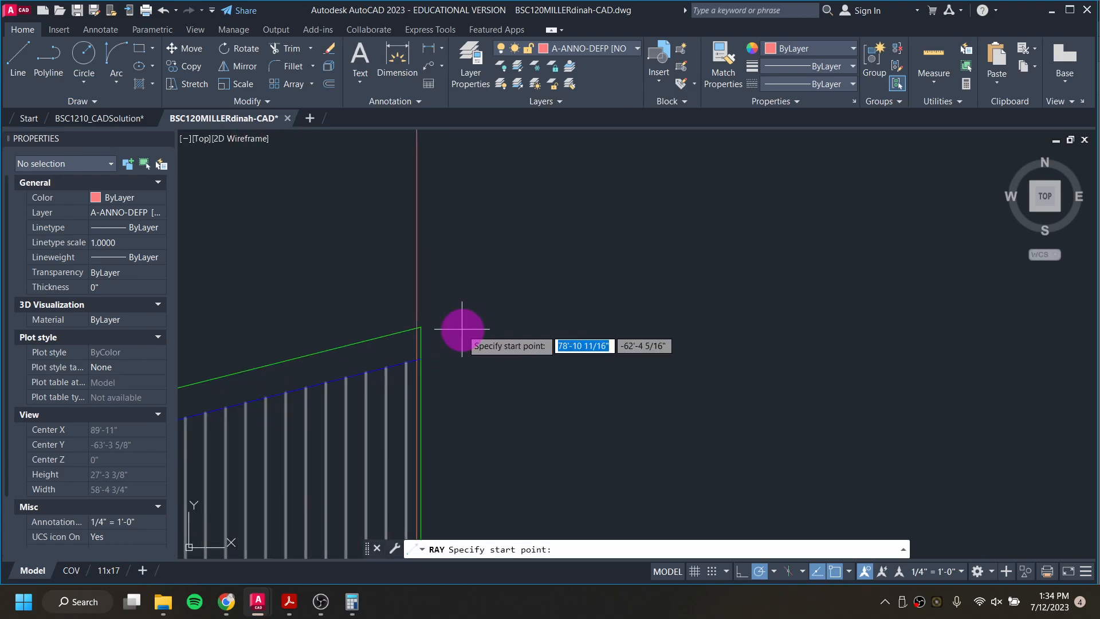
pyautogui.click(422, 325)
pyautogui.click(599, 327)
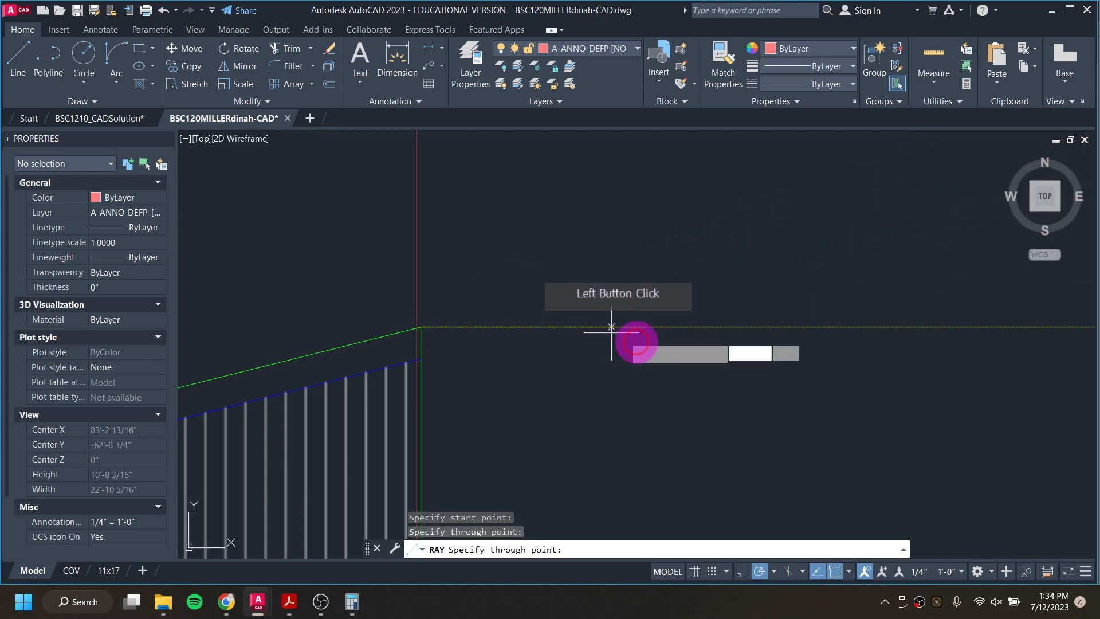
pyautogui.press('Return')
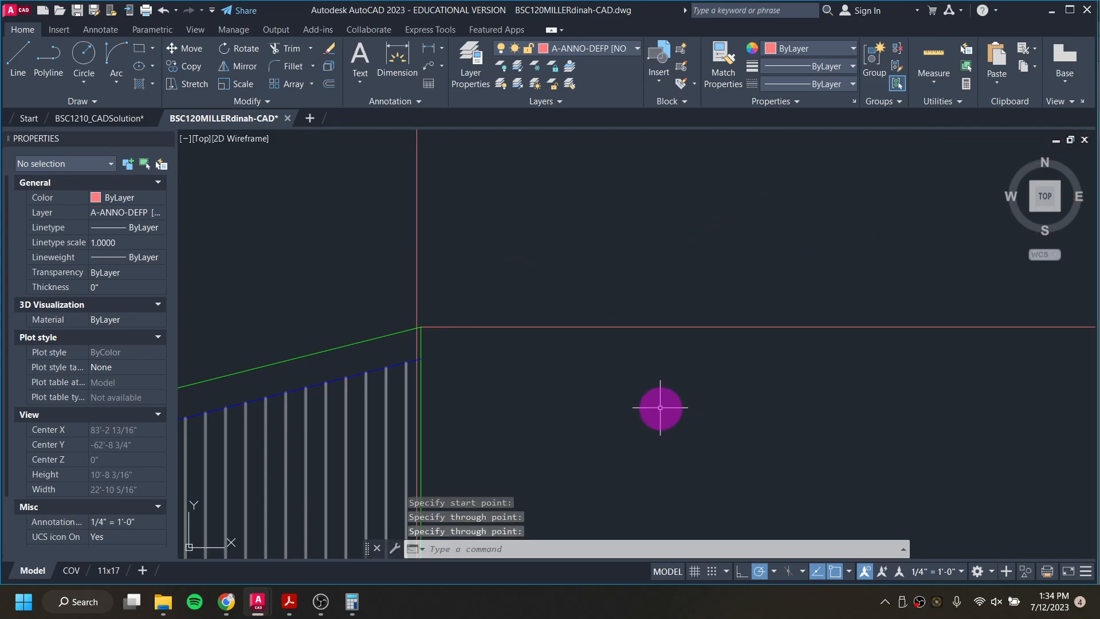
# Step: Draw a horizontal ray to the right from the right end of the roof's lower edge on the south elevation
pyautogui.press('Return')
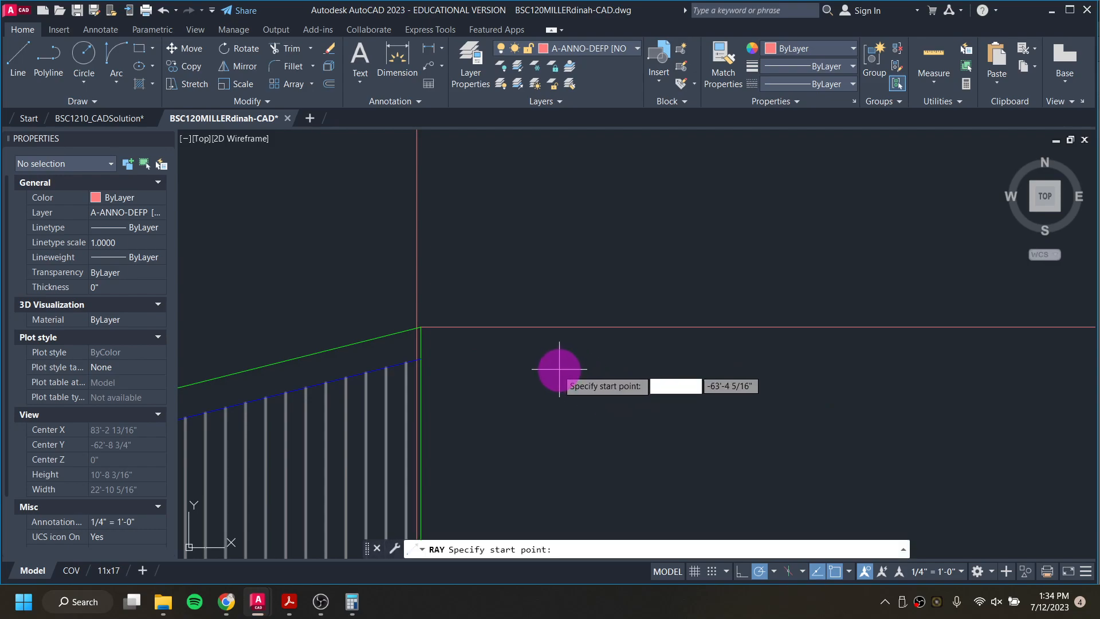
pyautogui.click(421, 358)
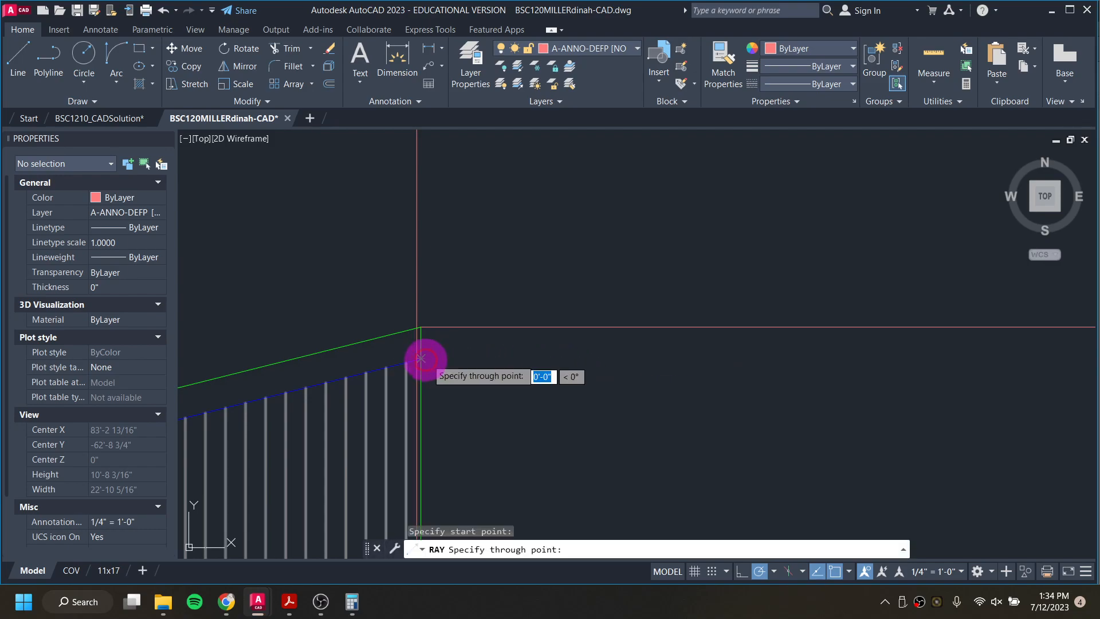
pyautogui.click(639, 359)
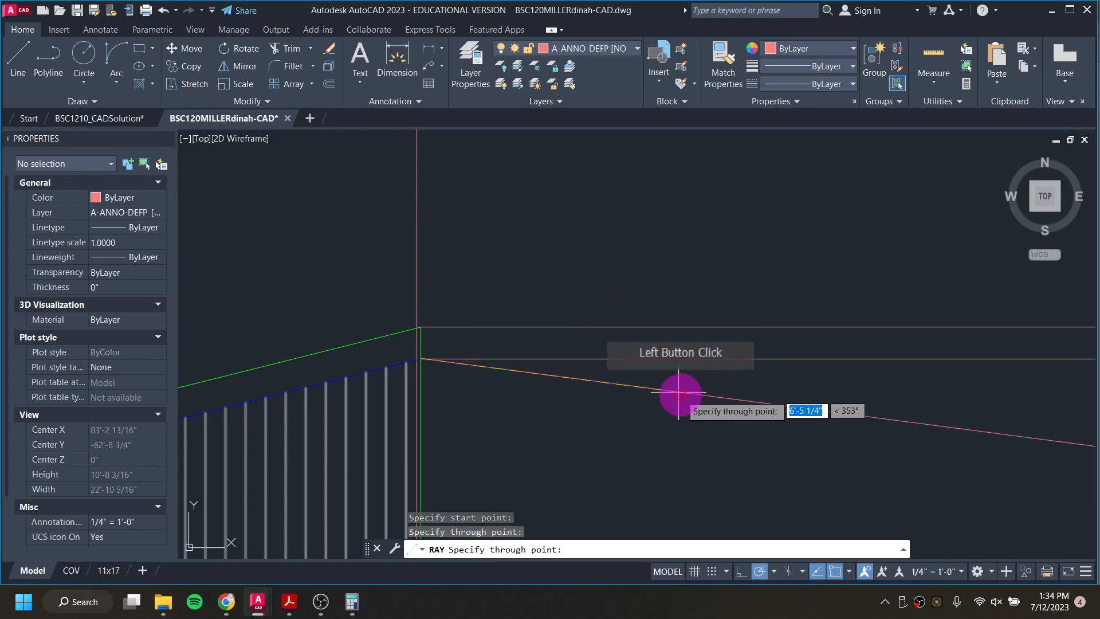
pyautogui.press('Return')
pyautogui.press('Return')
# Step: Draw a horizontal ray to the right from the right end of the dashed magenta line above the door
pyautogui.moveTo(644, 413); pyautogui.dragTo(716, 124, button='middle')
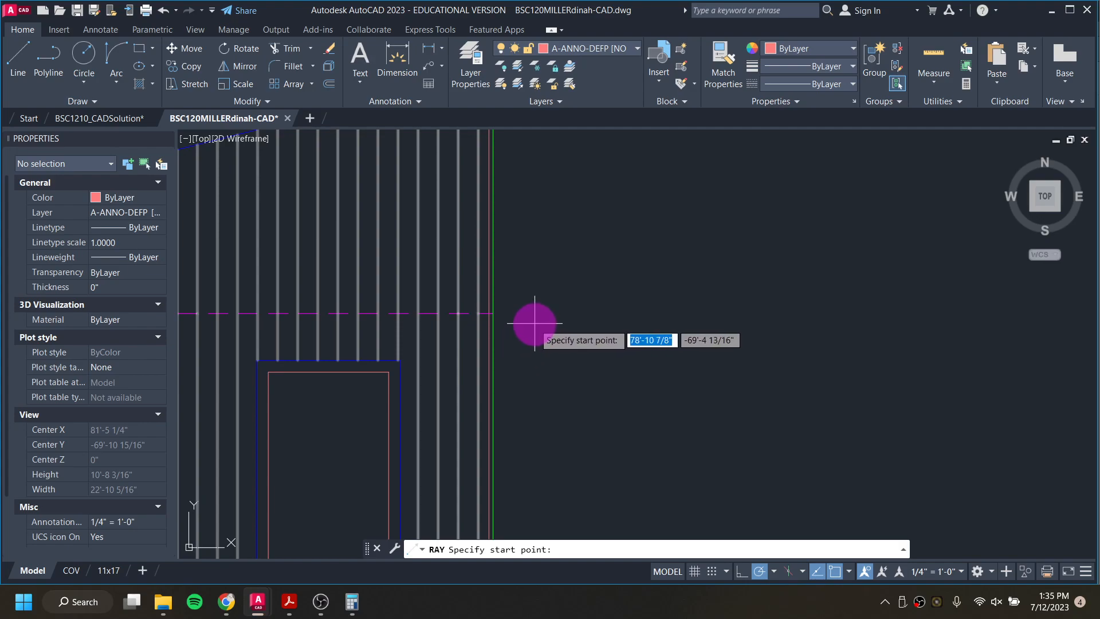
pyautogui.click(492, 313)
pyautogui.click(690, 313)
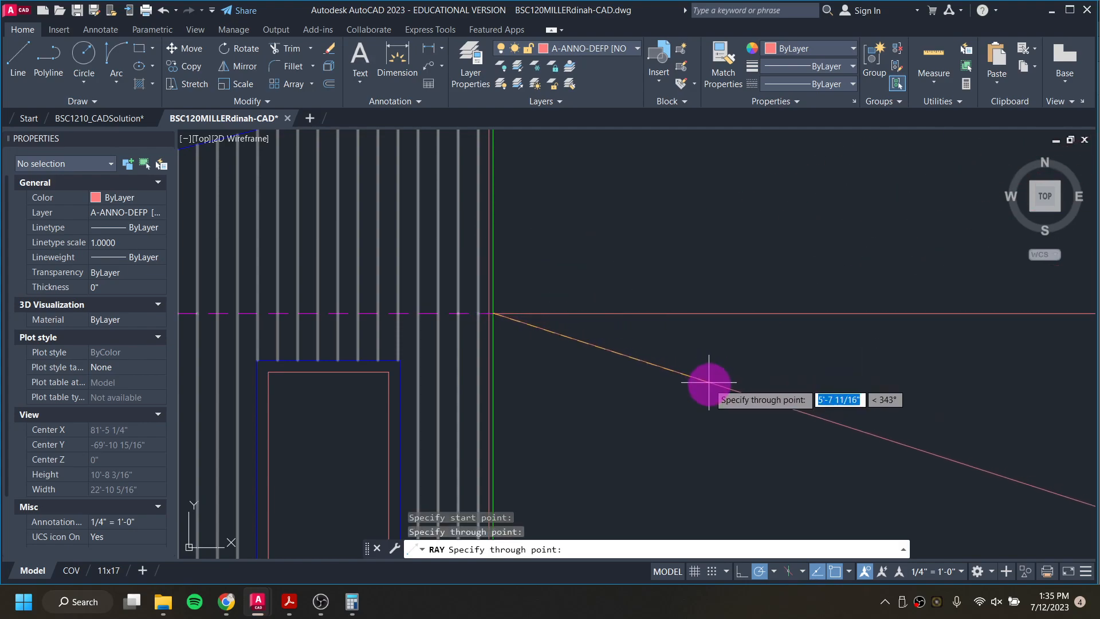
pyautogui.press('Return')
pyautogui.press('Return')
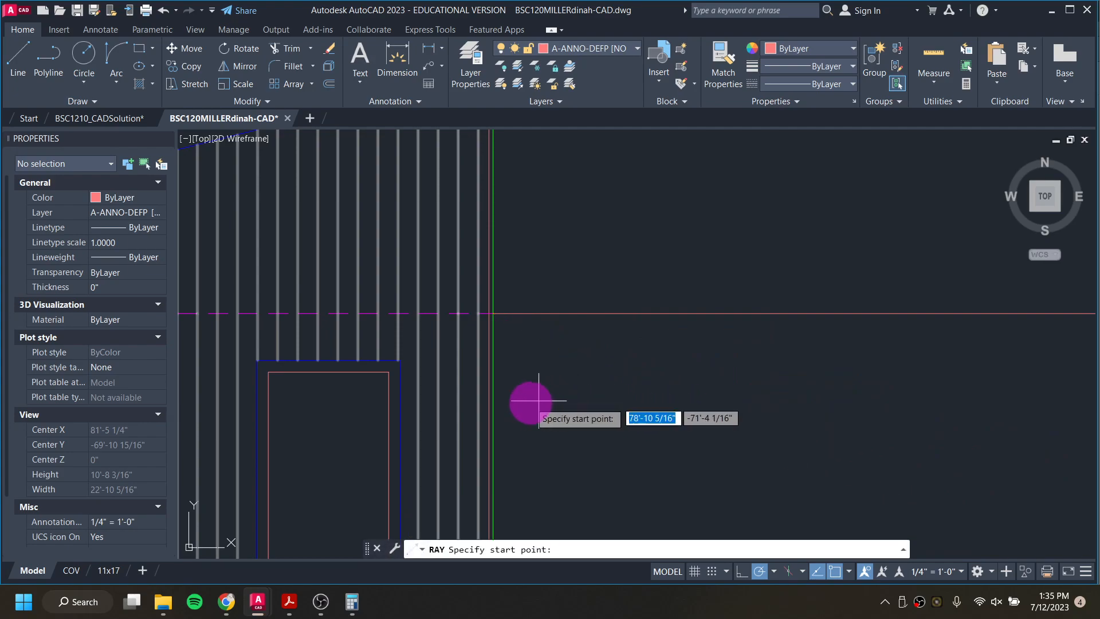
pyautogui.click(389, 372)
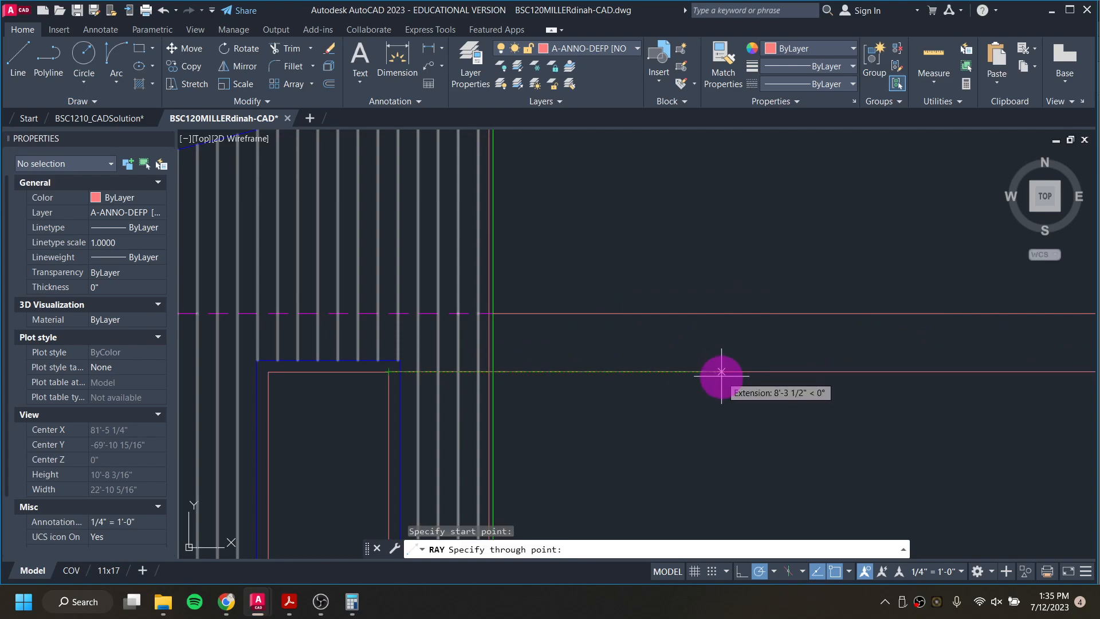
pyautogui.scroll(-5, 721, 371)
pyautogui.press('Escape')
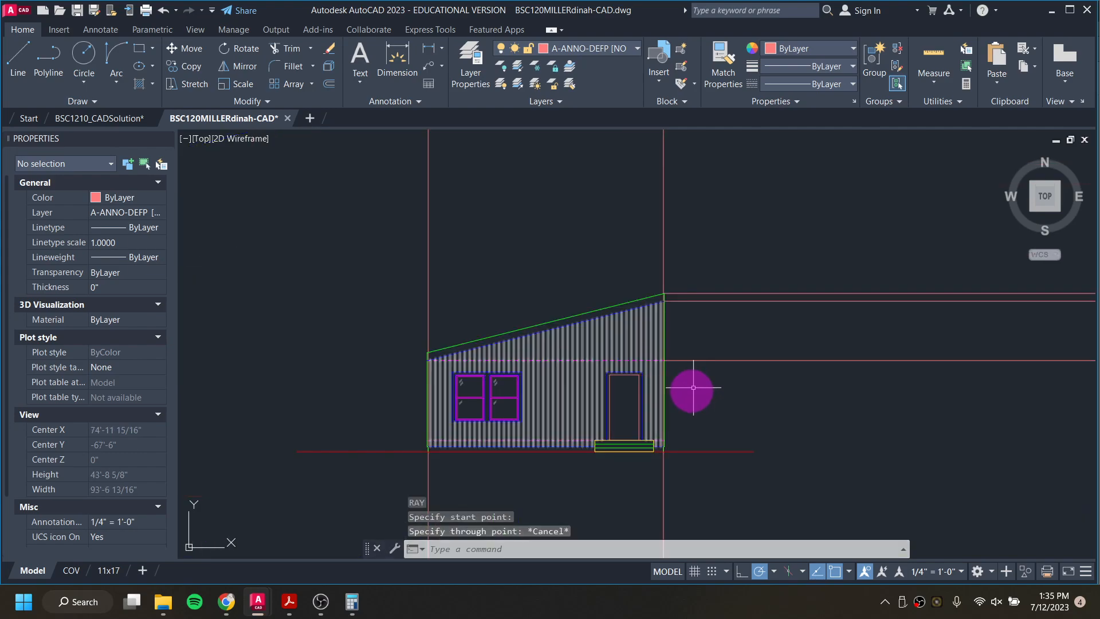
# Step: Draw a horizontal ray to the right from the right end of the lower dashed magenta line at the south elevation's door base
pyautogui.scroll(5, 664, 444)
pyautogui.press('Return')
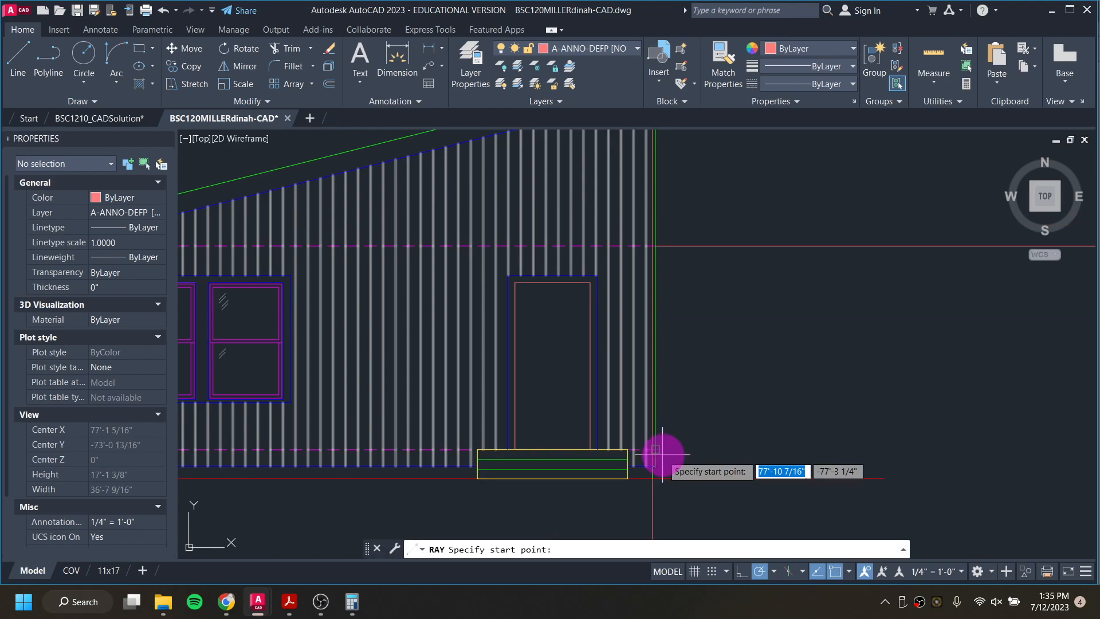
pyautogui.click(655, 449)
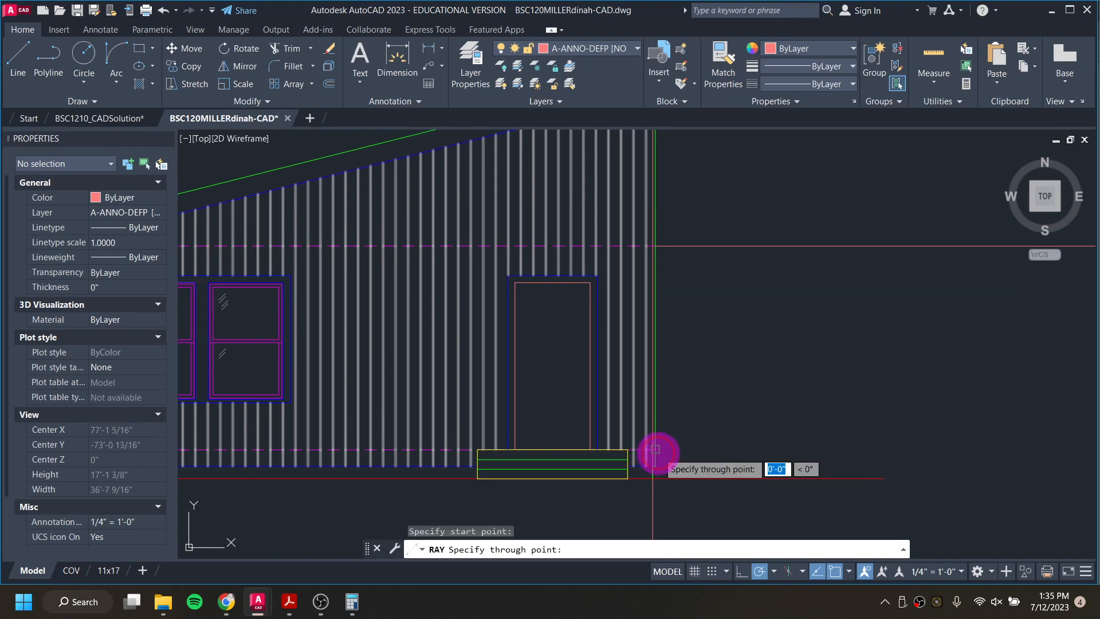
pyautogui.click(851, 450)
pyautogui.press('Return')
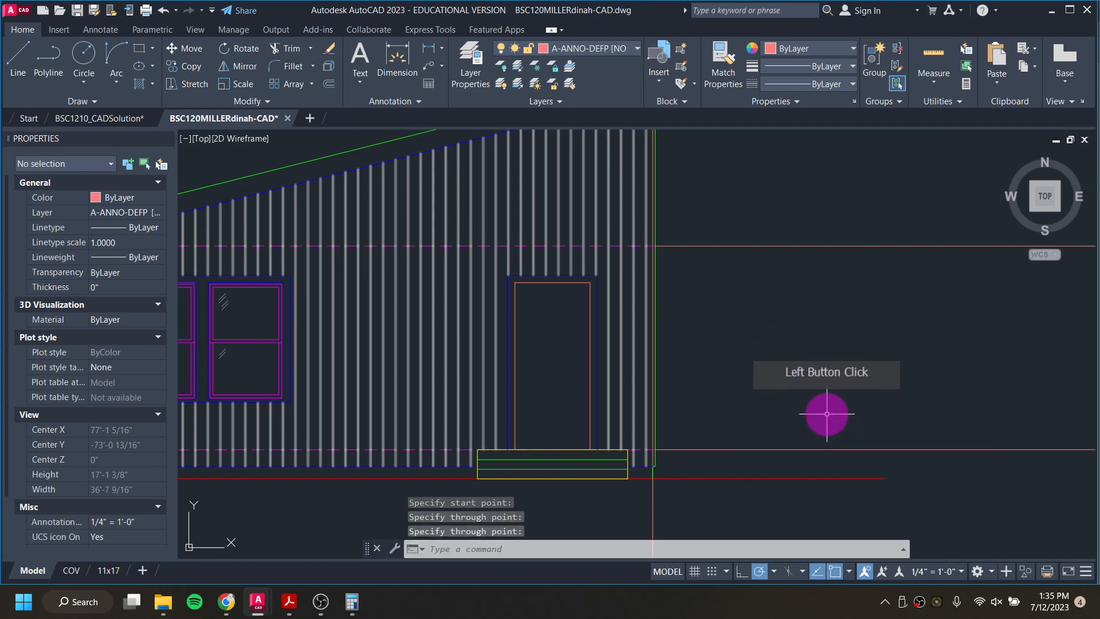
# Step: Draw a horizontal ray to the right from the lower-right corner of the south elevation's wall
pyautogui.press('Return')
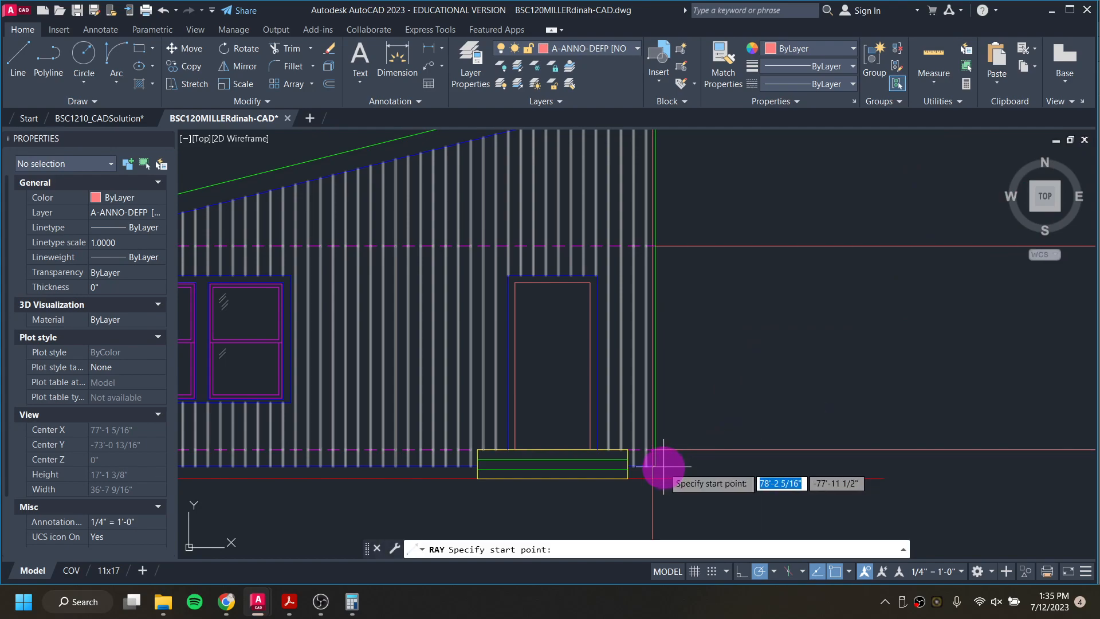
pyautogui.click(657, 463)
pyautogui.click(798, 466)
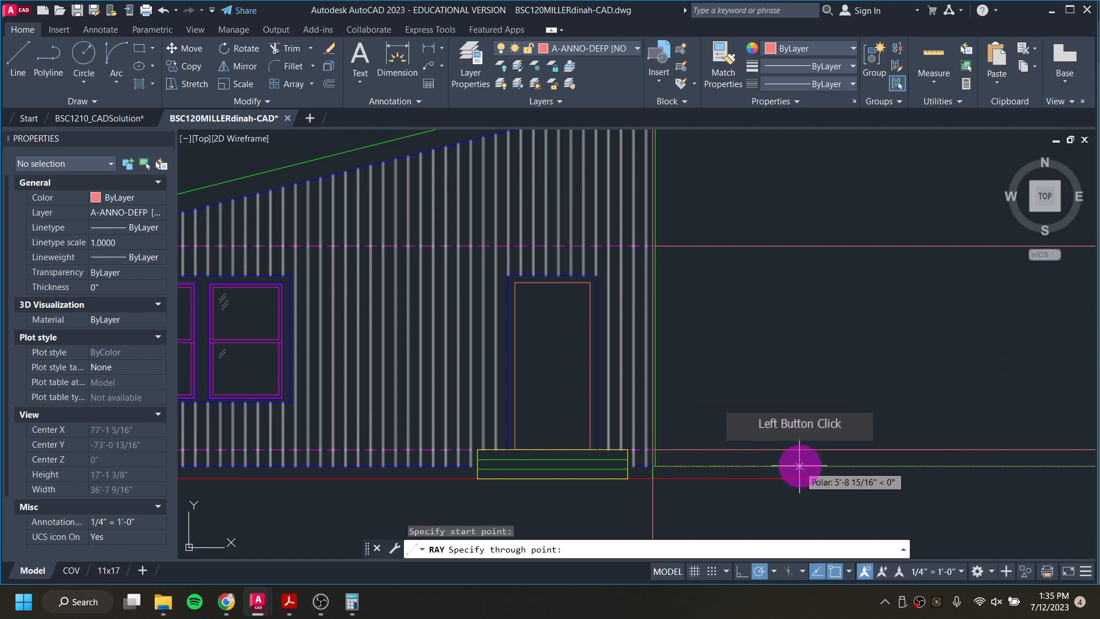
pyautogui.click(884, 514)
pyautogui.rightClick(861, 453)
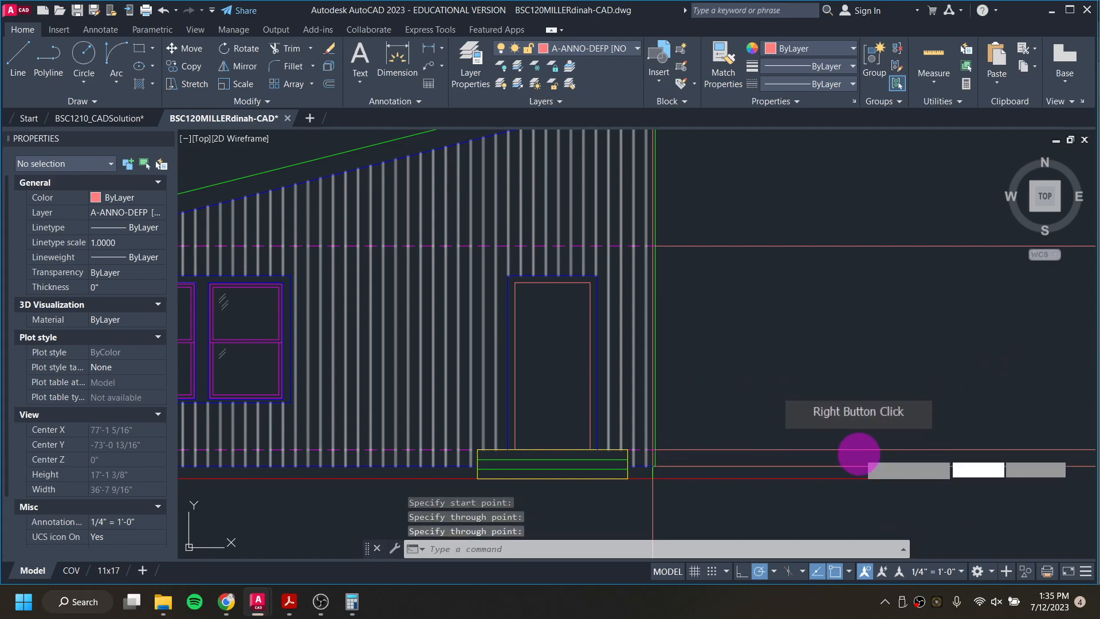
# Step: Draw a horizontal ray to the right from the right end of the south elevation's ground line
pyautogui.rightClick(861, 453)
pyautogui.moveTo(835, 442); pyautogui.dragTo(695, 376, button='middle')
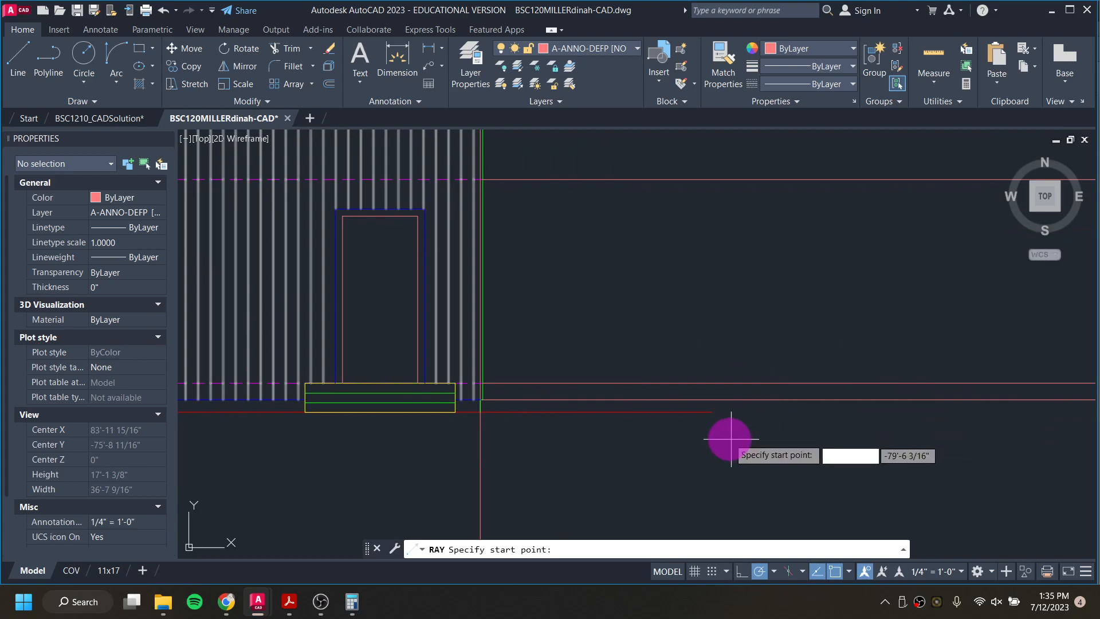
pyautogui.click(712, 412)
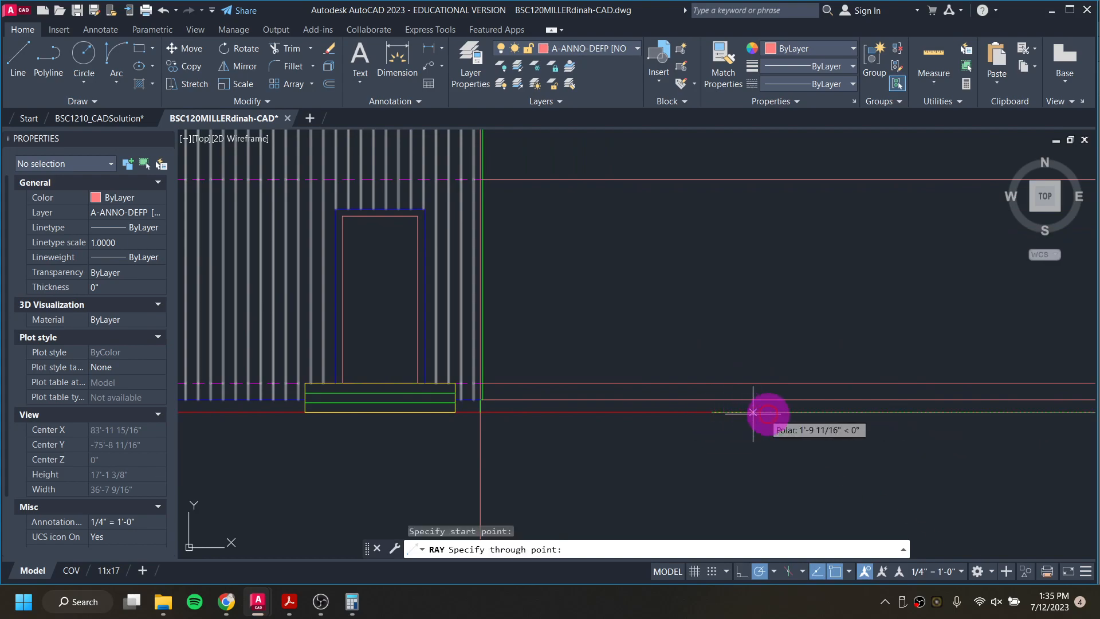
pyautogui.click(790, 412)
pyautogui.press('Return')
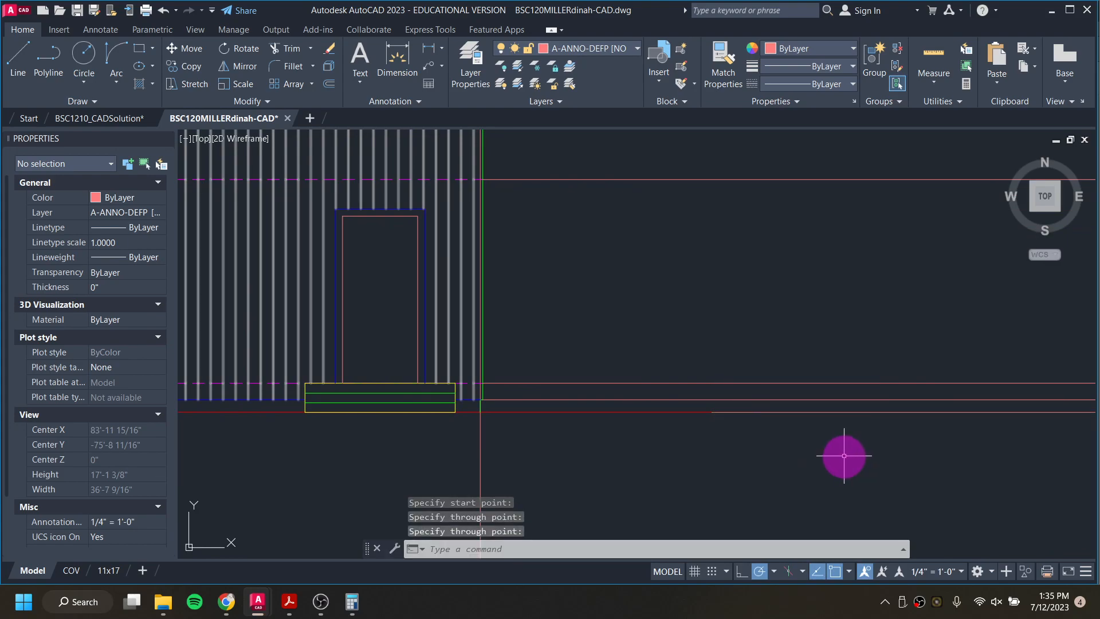
# Step: Begin a projection ray at the lower-left exterior wall corner of the rotated floor plan
pyautogui.scroll(-5, 845, 455)
pyautogui.moveTo(884, 418)
pyautogui.mouseDown(button='middle')
pyautogui.moveTo(676, 397)
pyautogui.moveTo(717, 337)
pyautogui.moveTo(580, 339)
pyautogui.mouseUp(button='middle')
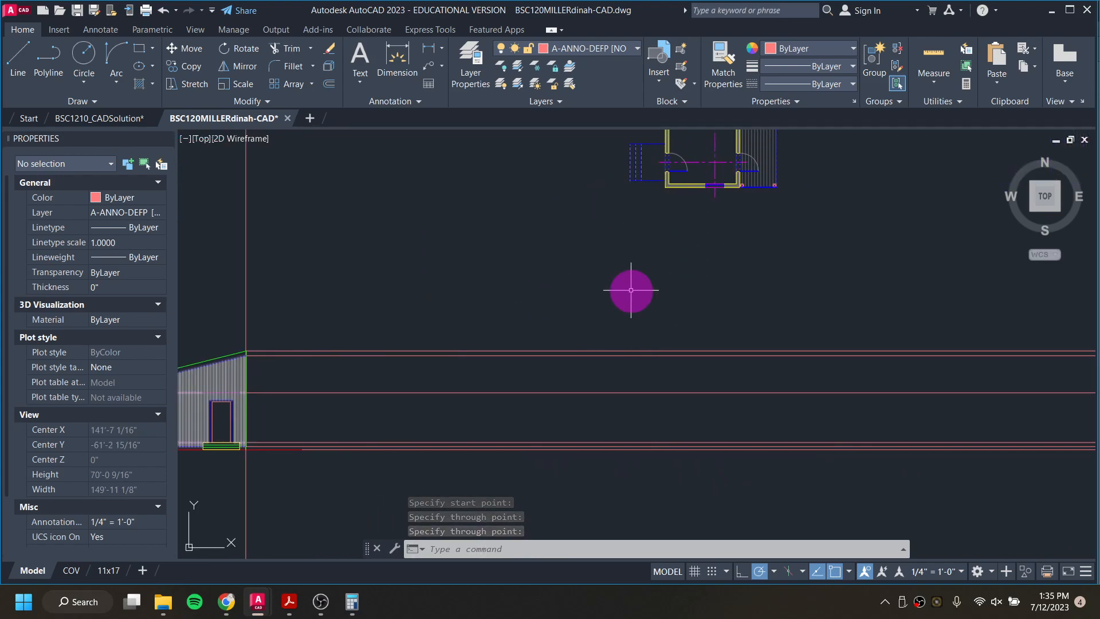
pyautogui.scroll(5, 687, 211)
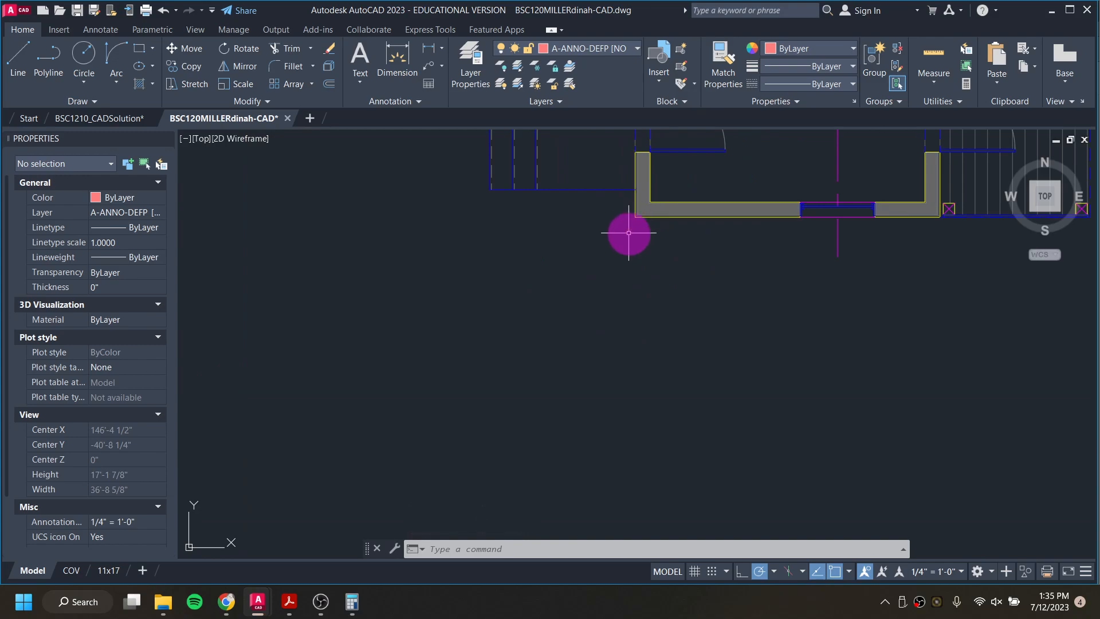
pyautogui.scroll(1, 629, 230)
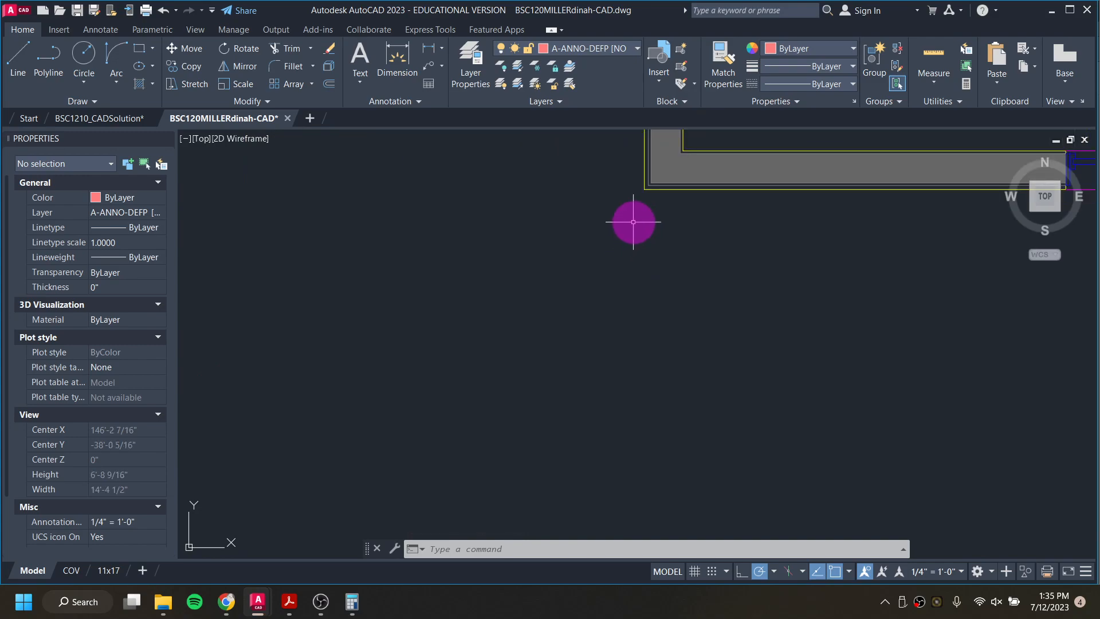
pyautogui.write('ray')
pyautogui.press('Return')
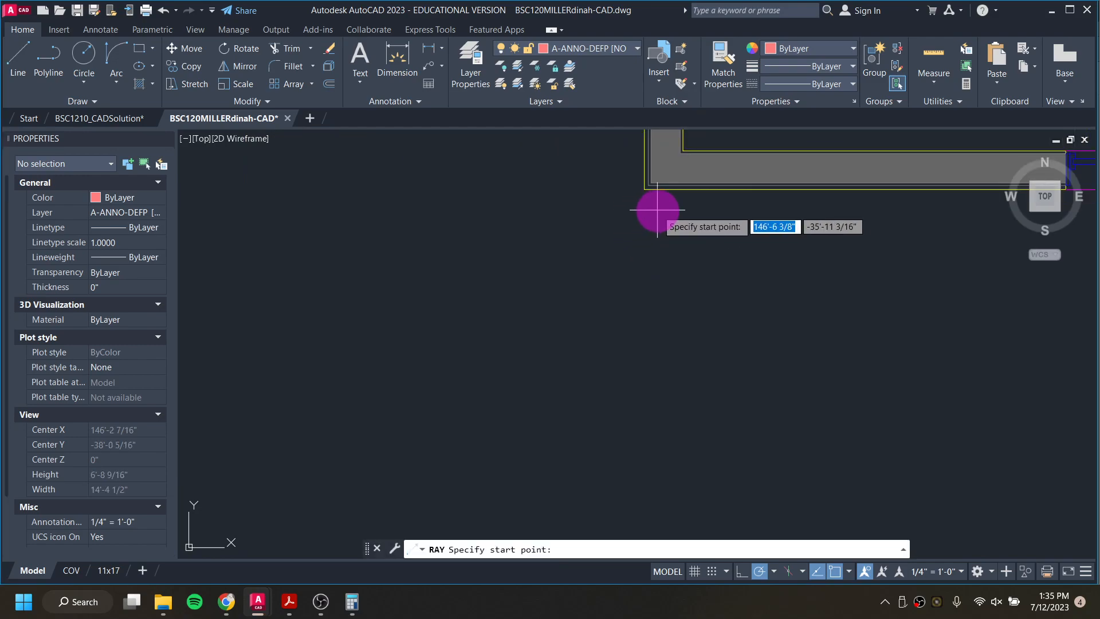
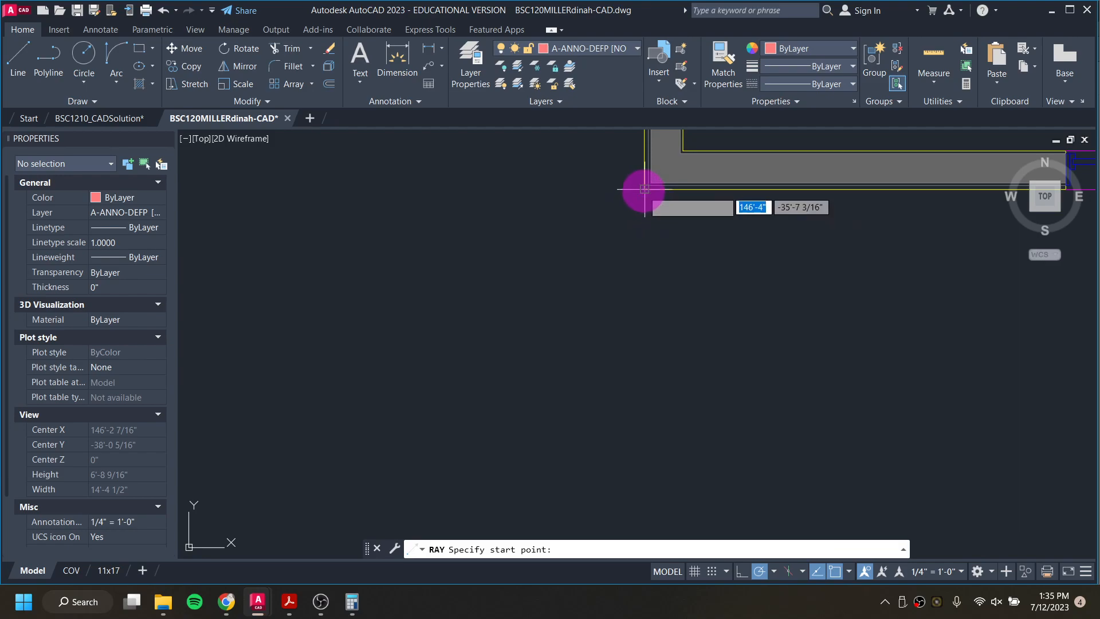
# Step: Draw a vertical projection ray downward from the lower-left exterior wall corner of the rotated floor plan
pyautogui.click(644, 189)
pyautogui.click(653, 310)
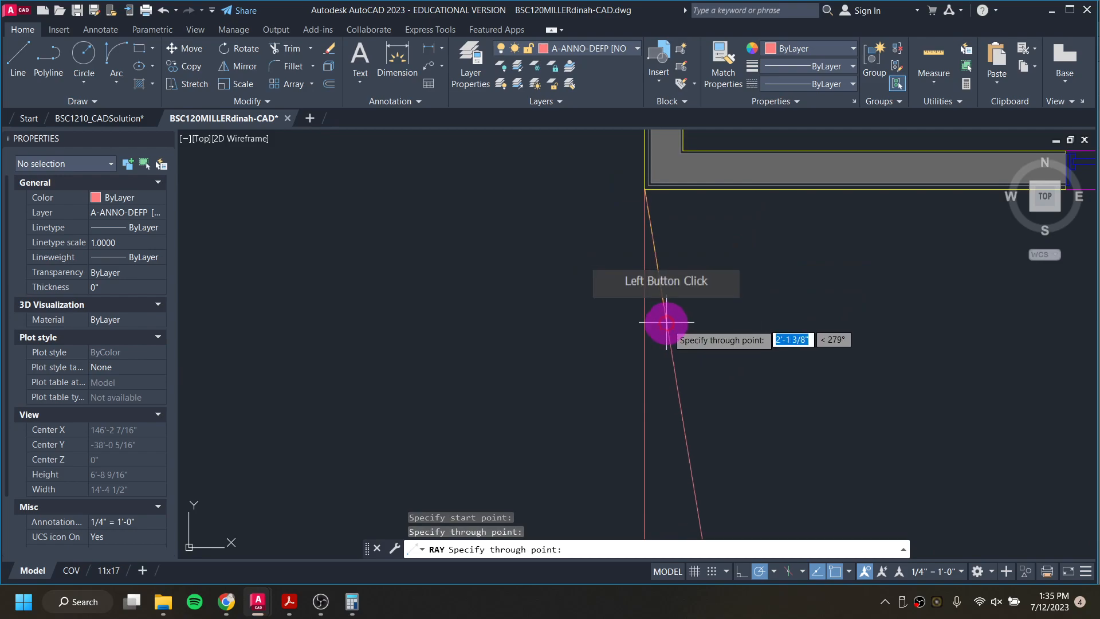
pyautogui.press('Return')
# Step: Draw a vertical ray downward from the lower-right exterior wall corner beside the porch in the rotated floor plan
pyautogui.scroll(-4, 696, 342)
pyautogui.moveTo(752, 353); pyautogui.dragTo(423, 337, button='middle')
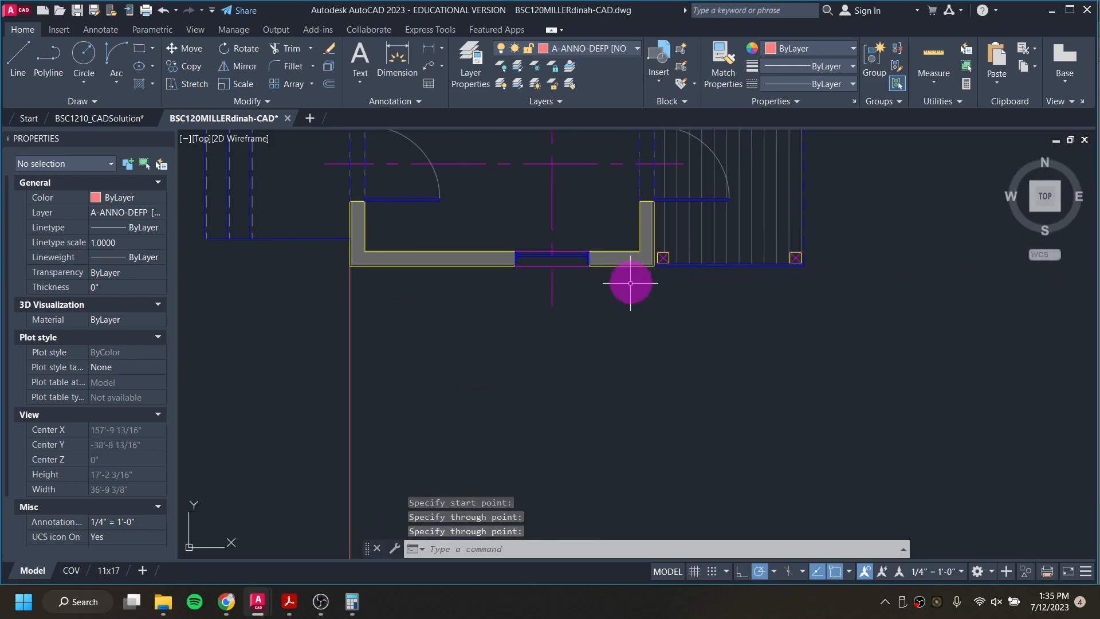
pyautogui.scroll(6, 638, 278)
pyautogui.press('Return')
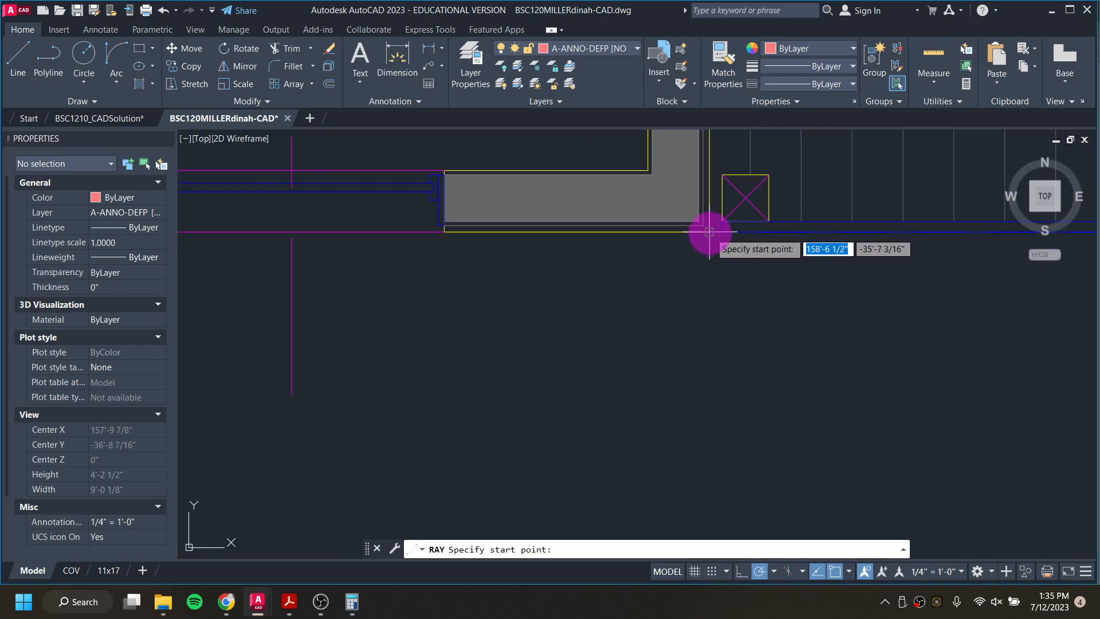
pyautogui.click(709, 232)
pyautogui.click(705, 361)
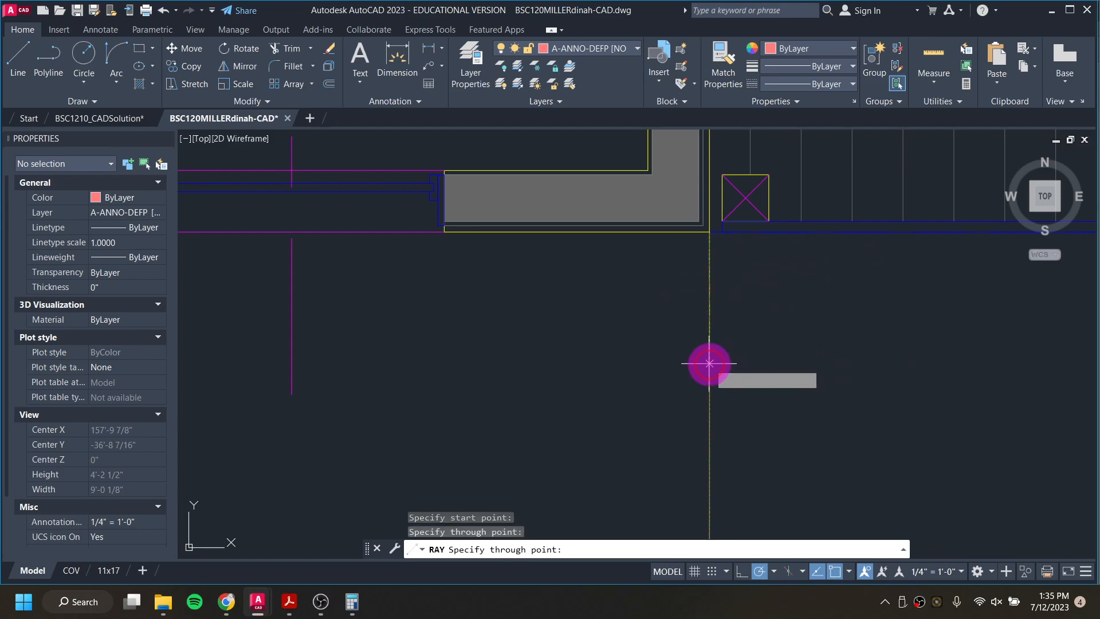
pyautogui.press('Return')
# Step: Draw a vertical ray downward from the outer exterior wall corner above the porch in the rotated floor plan
pyautogui.scroll(-8, 791, 391)
pyautogui.press('Return')
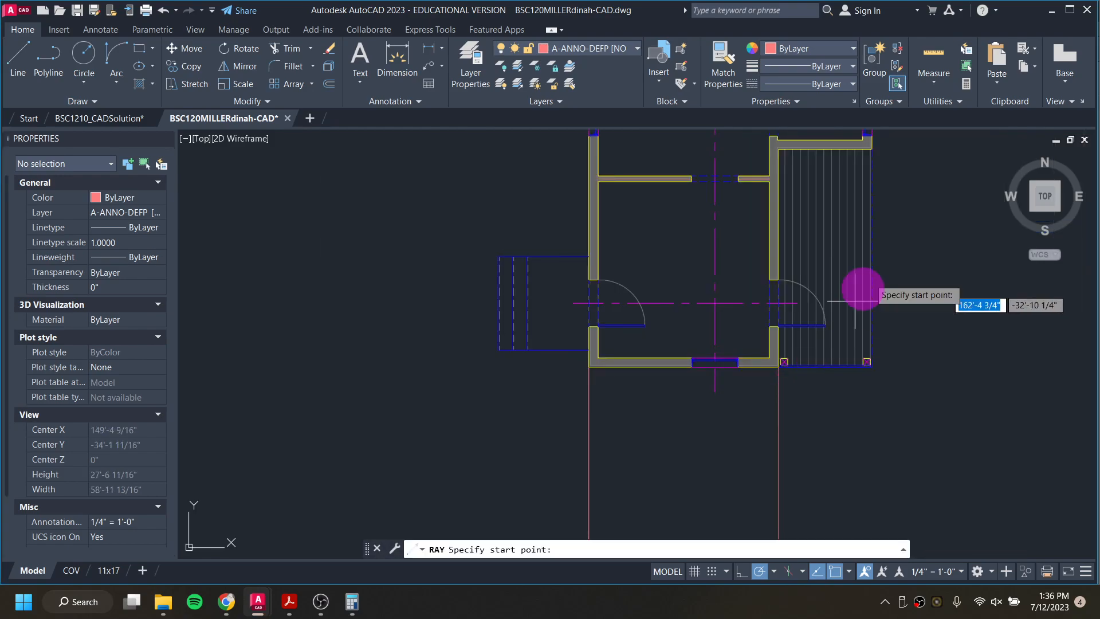
pyautogui.scroll(2, 878, 150)
pyautogui.scroll(5, 870, 151)
pyautogui.click(832, 139)
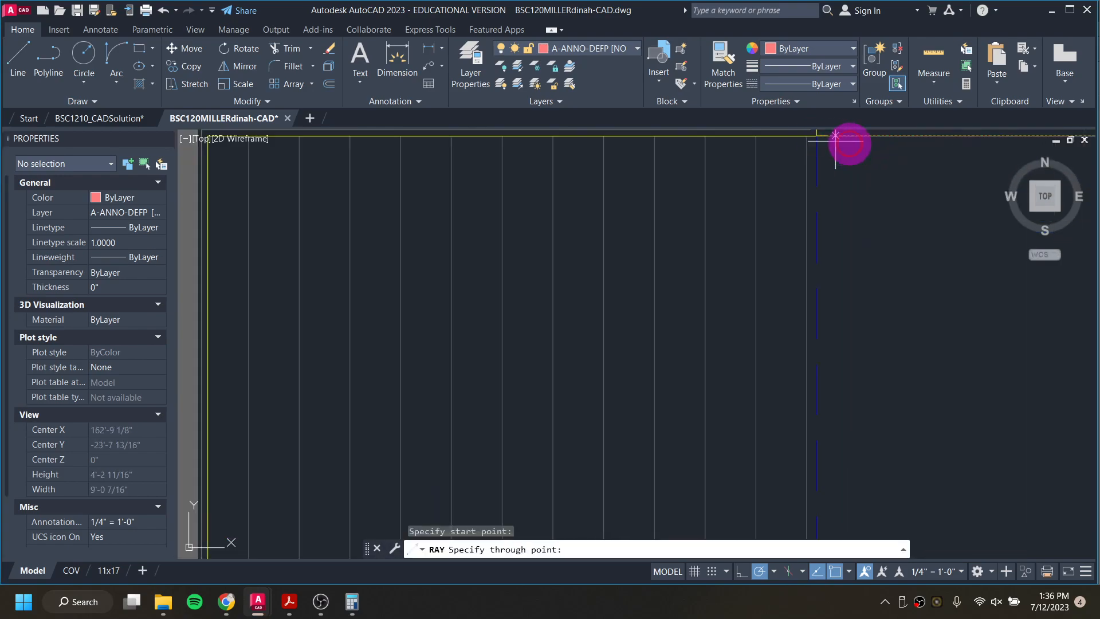
pyautogui.click(822, 361)
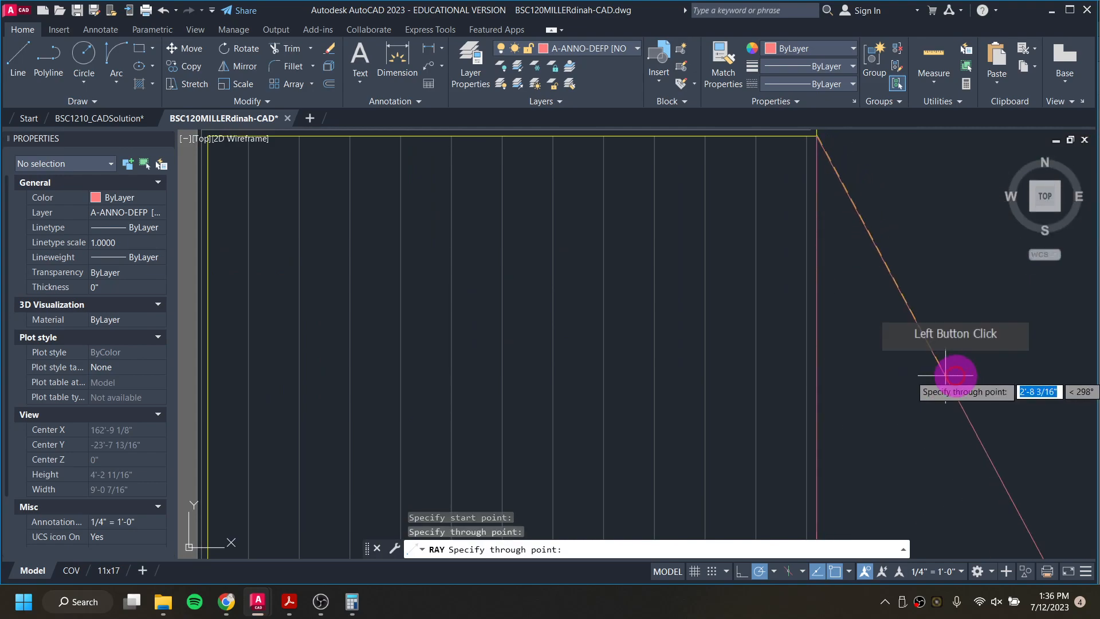
pyautogui.press('Return')
# Step: Check the east elevation in the BSC1210_CADSolution drawing against the projected rays, and return to the working drawing
pyautogui.scroll(-4, 933, 378)
pyautogui.moveTo(865, 412); pyautogui.dragTo(819, 25, button='middle')
pyautogui.scroll(-2, 777, 395)
pyautogui.moveTo(768, 470); pyautogui.dragTo(781, 327, button='middle')
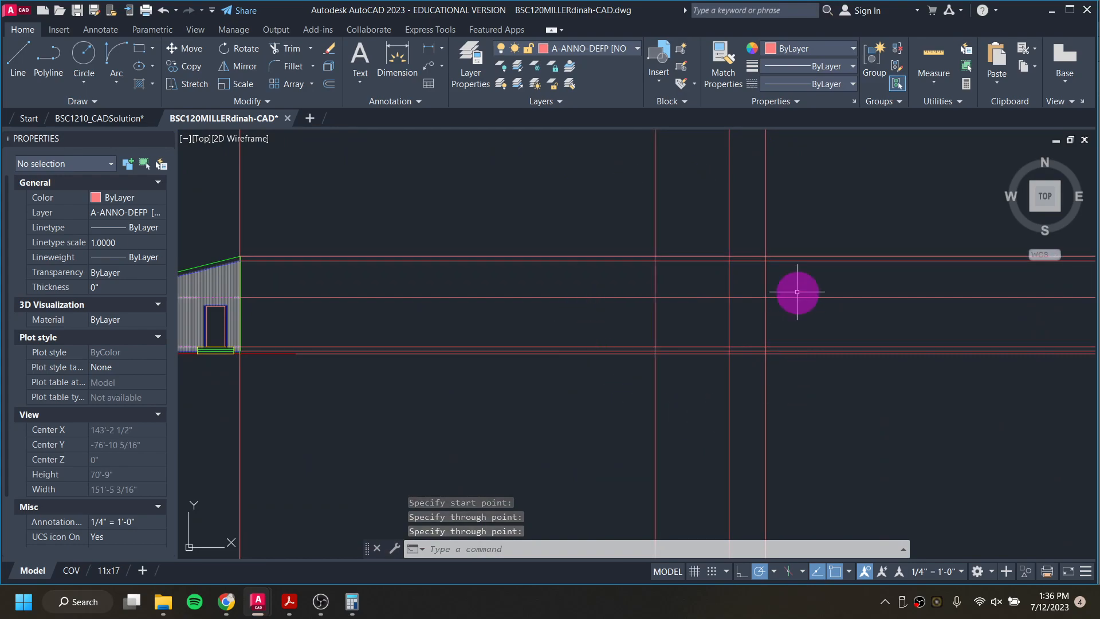
pyautogui.click(128, 125)
pyautogui.scroll(-3, 351, 241)
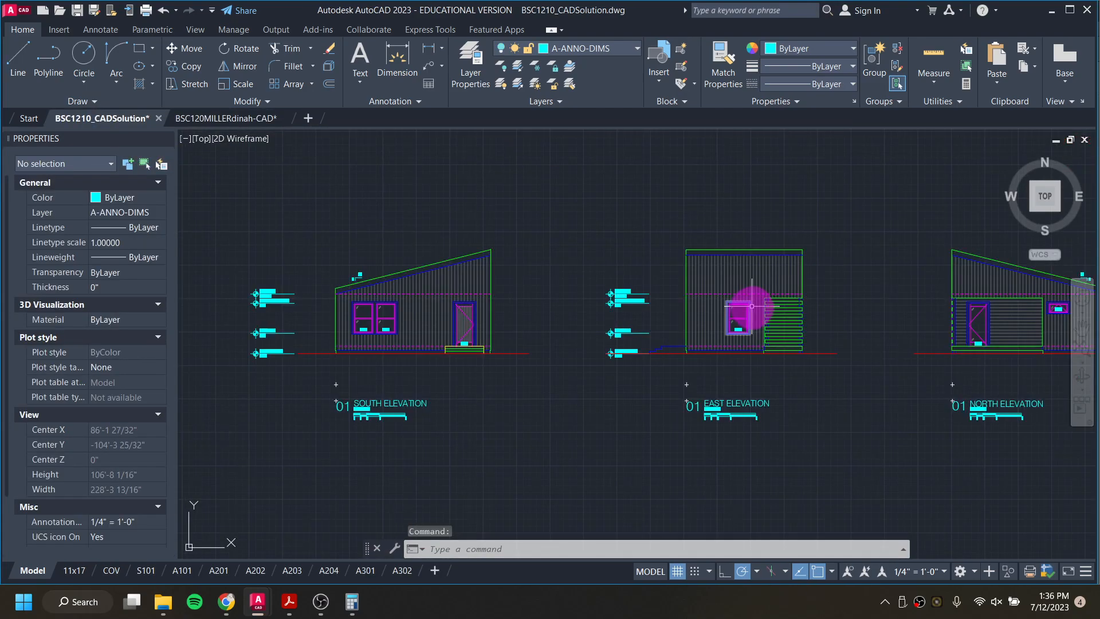
pyautogui.scroll(2, 751, 306)
pyautogui.click(247, 119)
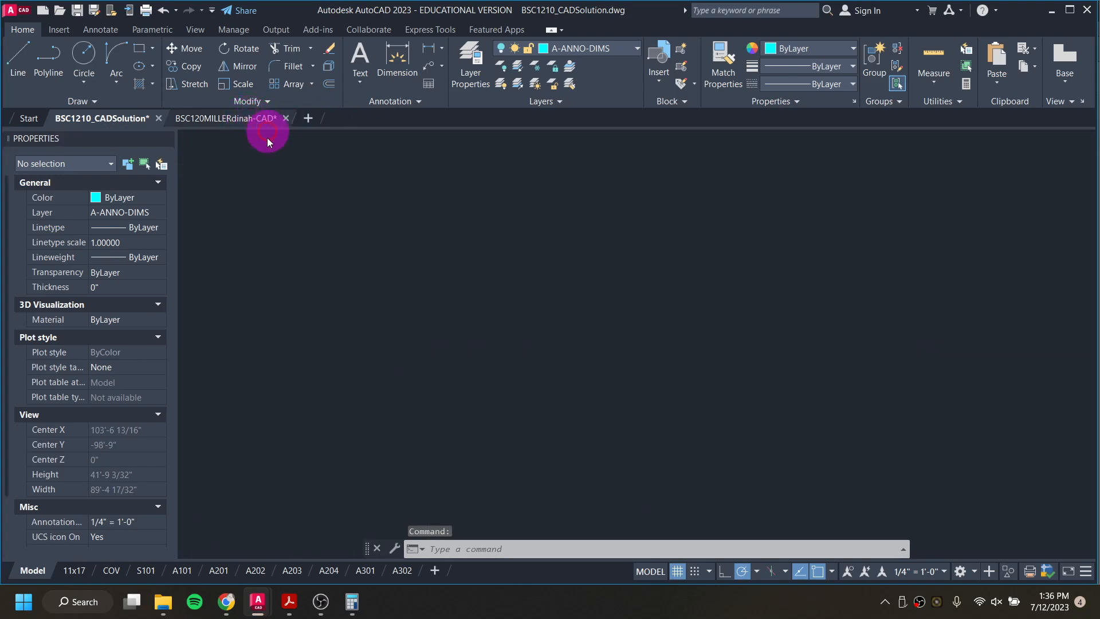
# Step: Trim the horizontal rays left of the first vertical ray and the vertical rays above the highest horizontal ray
pyautogui.moveTo(739, 262)
pyautogui.mouseDown(button='middle')
pyautogui.moveTo(687, 278)
pyautogui.moveTo(649, 319)
pyautogui.mouseUp(button='middle')
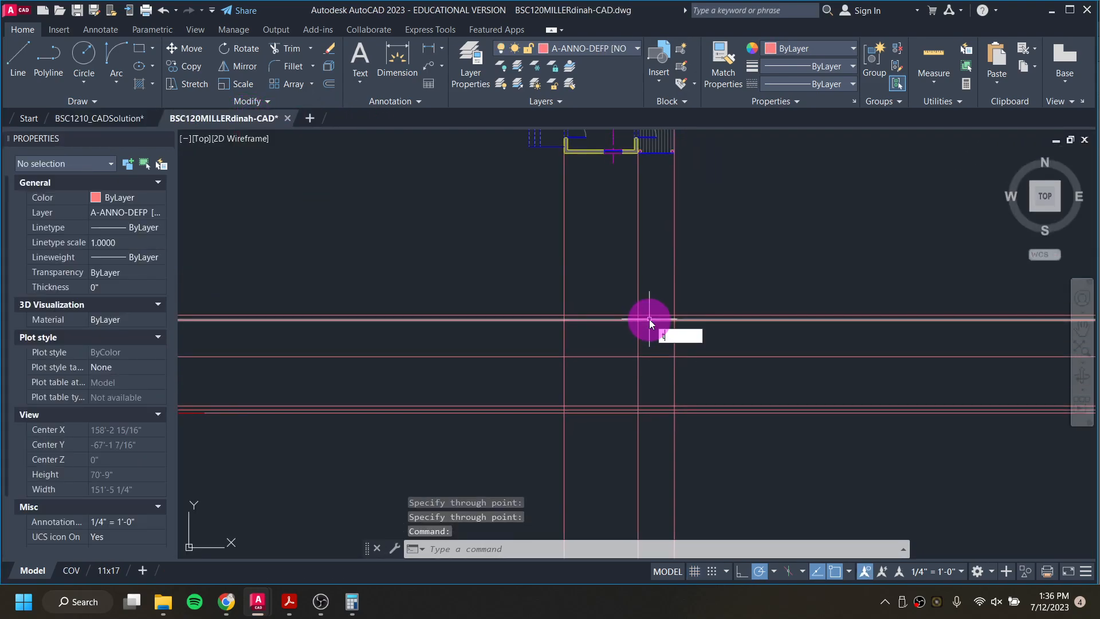
pyautogui.write('r')
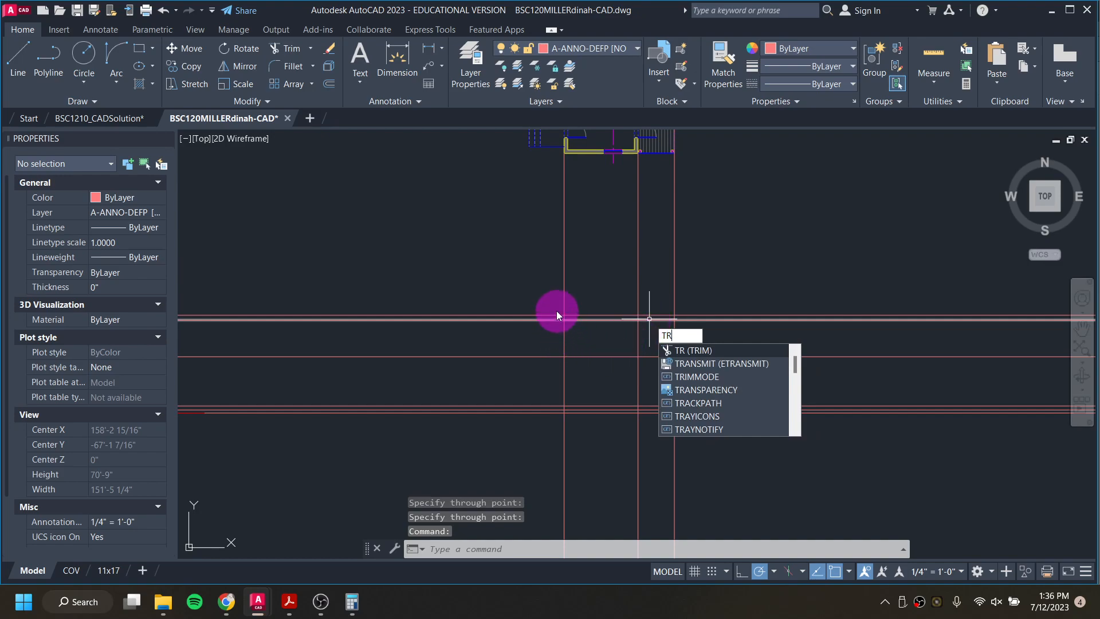
pyautogui.press('Return')
pyautogui.moveTo(554, 287); pyautogui.dragTo(554, 325)
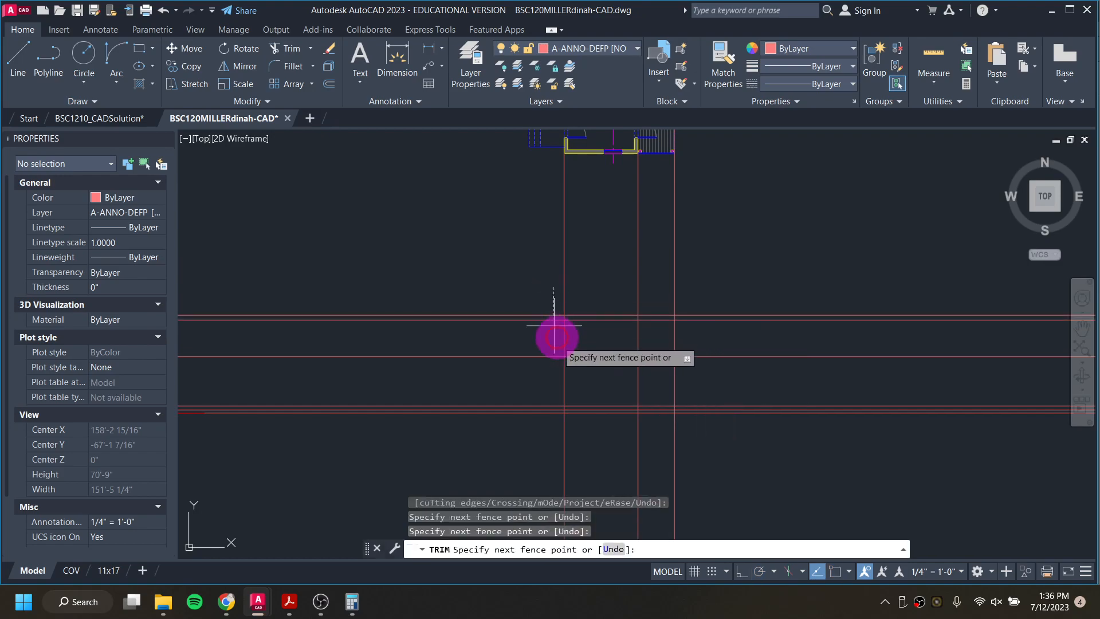
pyautogui.click(547, 449)
pyautogui.click(507, 280)
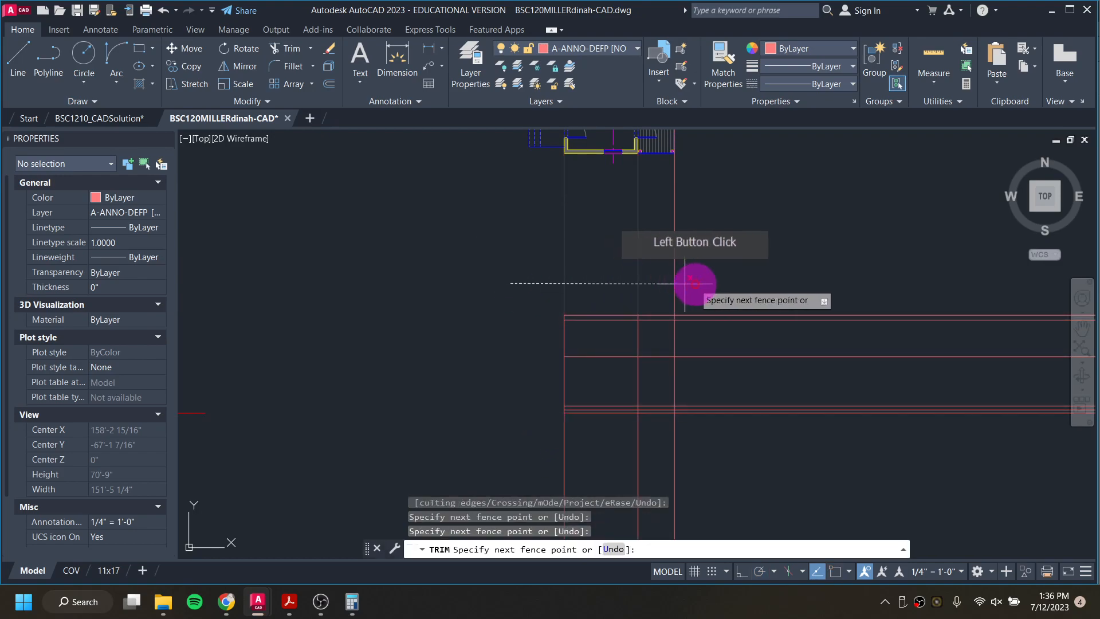
pyautogui.click(724, 283)
# Step: Trim the horizontal rays beyond the right-hand vertical ray and the vertical rays below the lowest horizontal ray
pyautogui.click(708, 266)
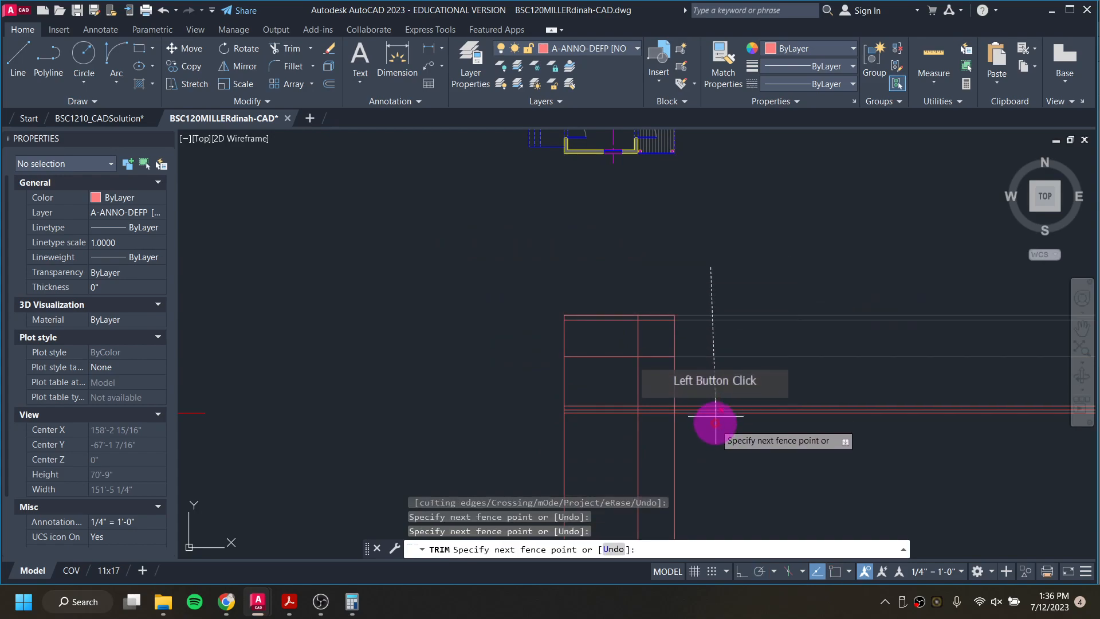
pyautogui.click(713, 453)
pyautogui.click(503, 447)
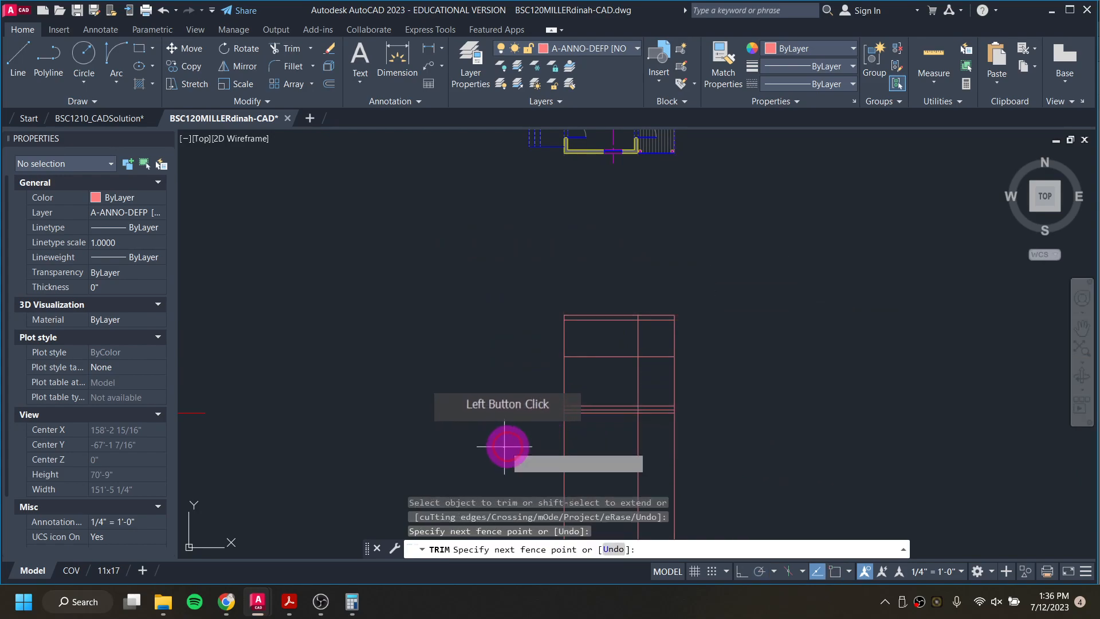
pyautogui.click(785, 454)
pyautogui.moveTo(760, 433)
pyautogui.mouseDown()
pyautogui.moveTo(745, 388)
pyautogui.moveTo(717, 411)
pyautogui.mouseUp()
pyautogui.scroll(-2, 689, 374)
pyautogui.press('Escape')
pyautogui.press('Escape')
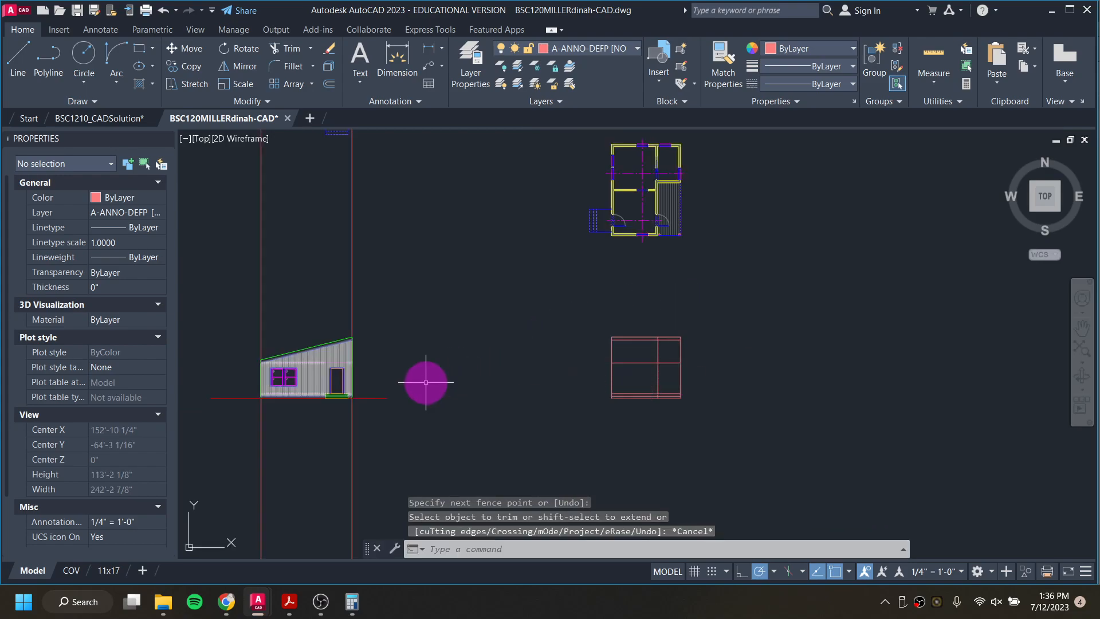
# Step: Delete the leftover projection line along the porch's outer edge in the rotated floor plan
pyautogui.scroll(2, 307, 369)
pyautogui.moveTo(550, 346); pyautogui.dragTo(368, 498, button='middle')
pyautogui.scroll(15, 655, 282)
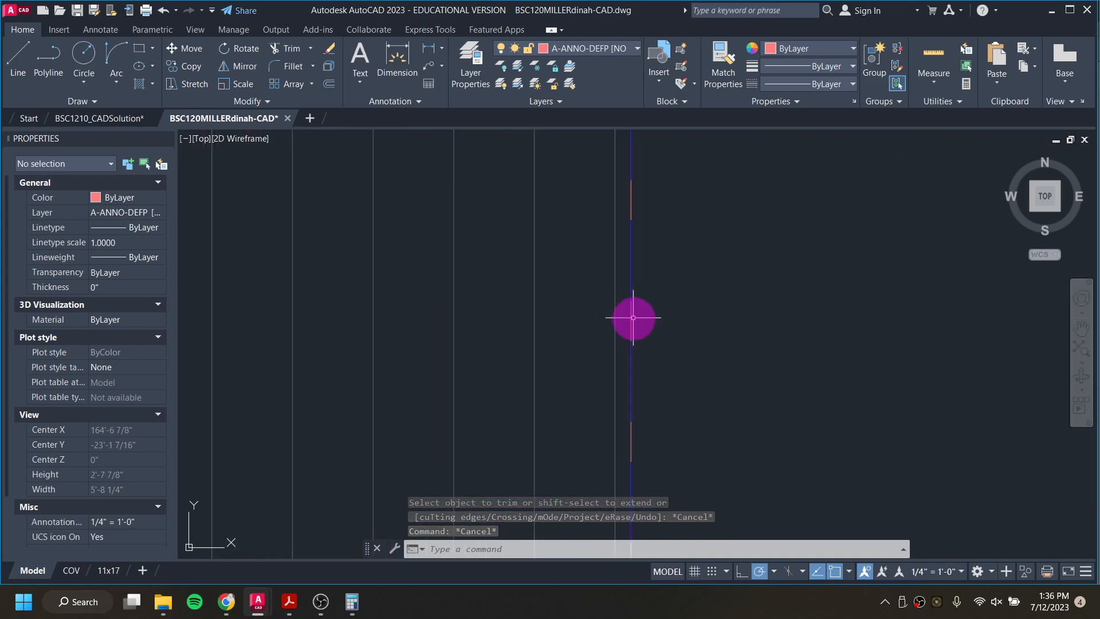
pyautogui.scroll(-8, 639, 315)
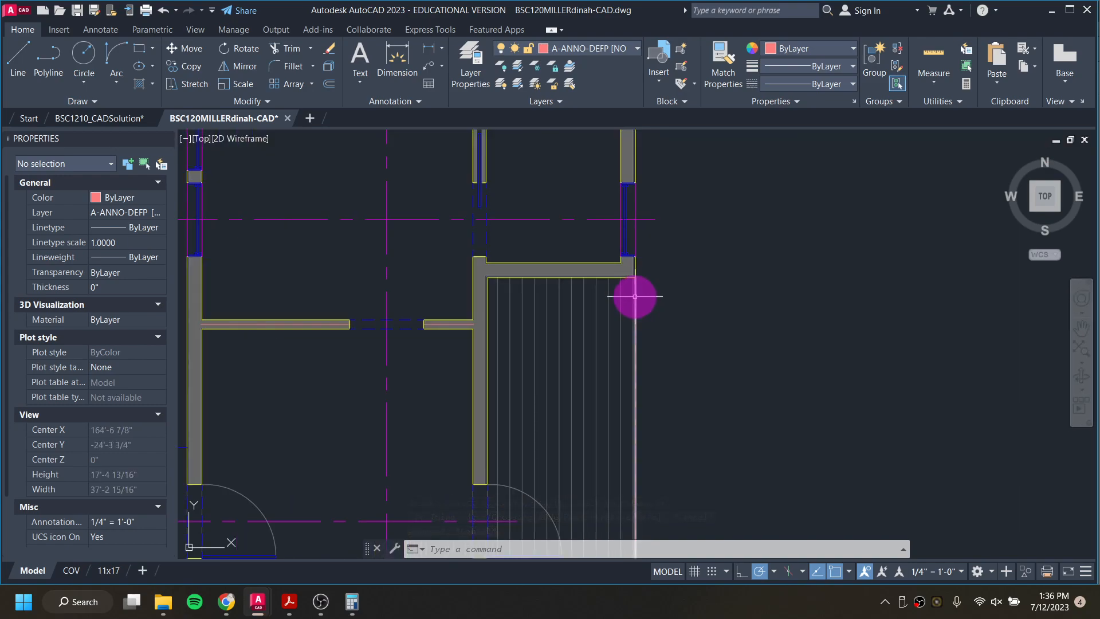
pyautogui.scroll(-5, 638, 286)
pyautogui.moveTo(594, 429); pyautogui.dragTo(573, 214, button='middle')
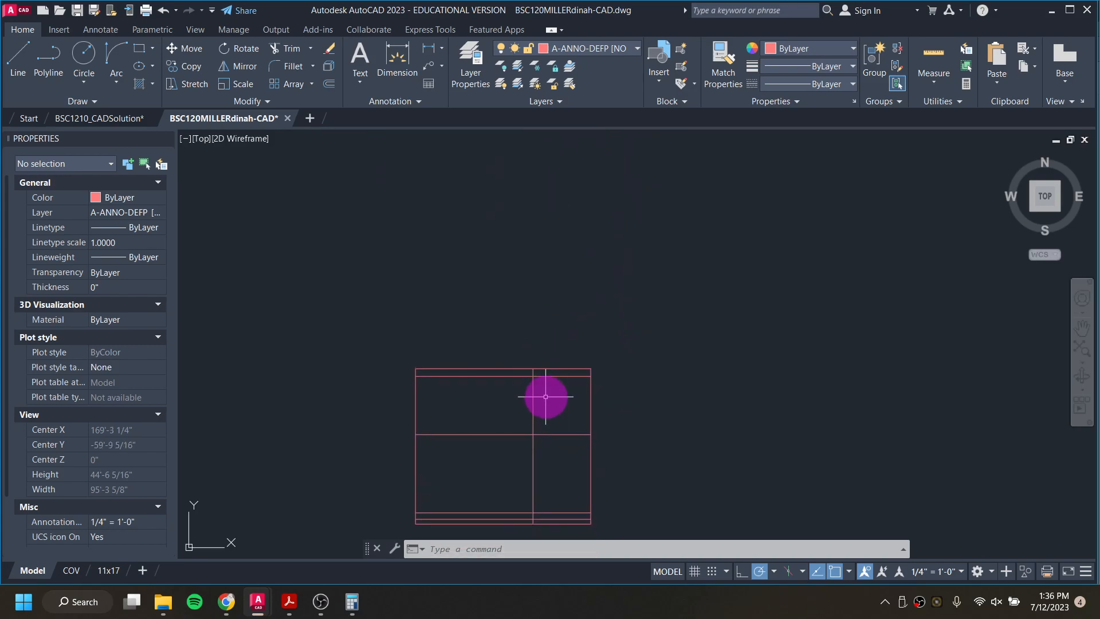
pyautogui.scroll(-3, 560, 280)
pyautogui.scroll(10, 559, 311)
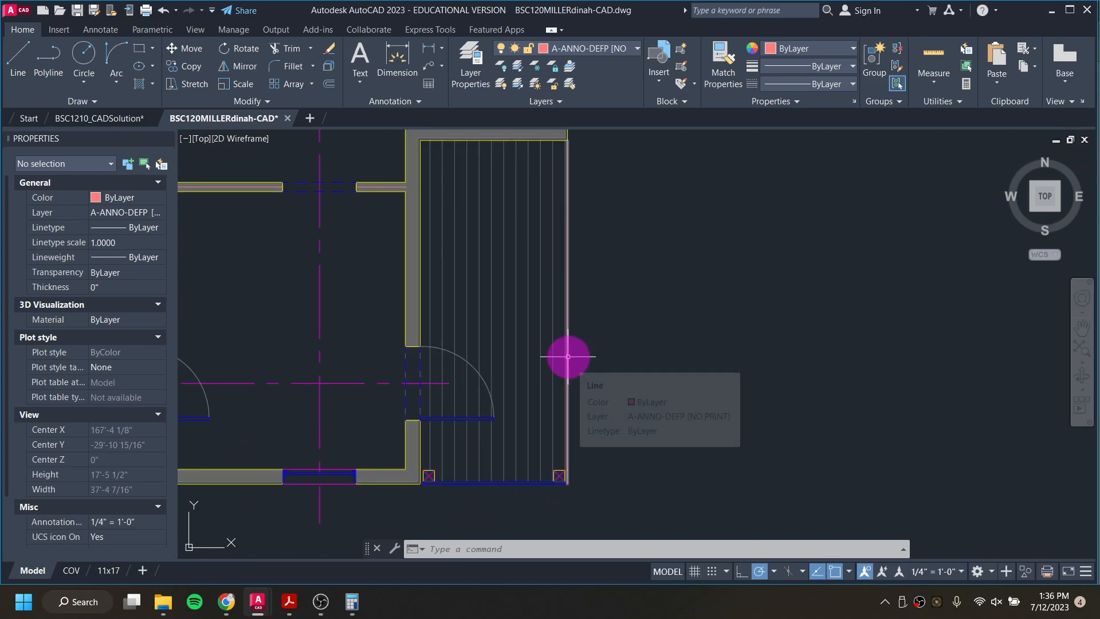
pyautogui.click(567, 356)
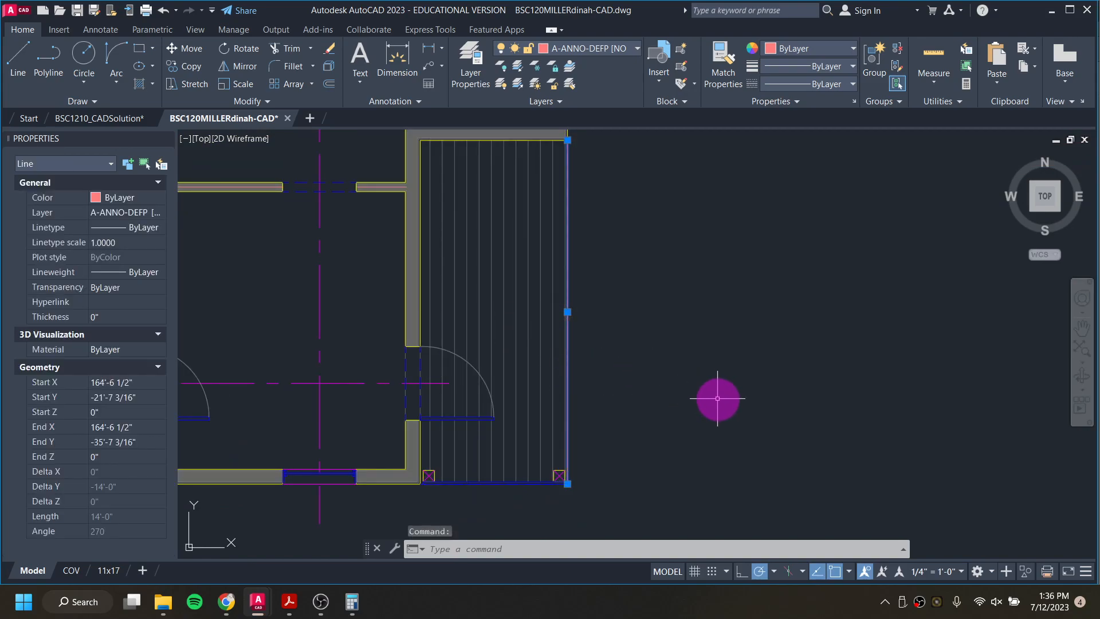
pyautogui.press('Delete')
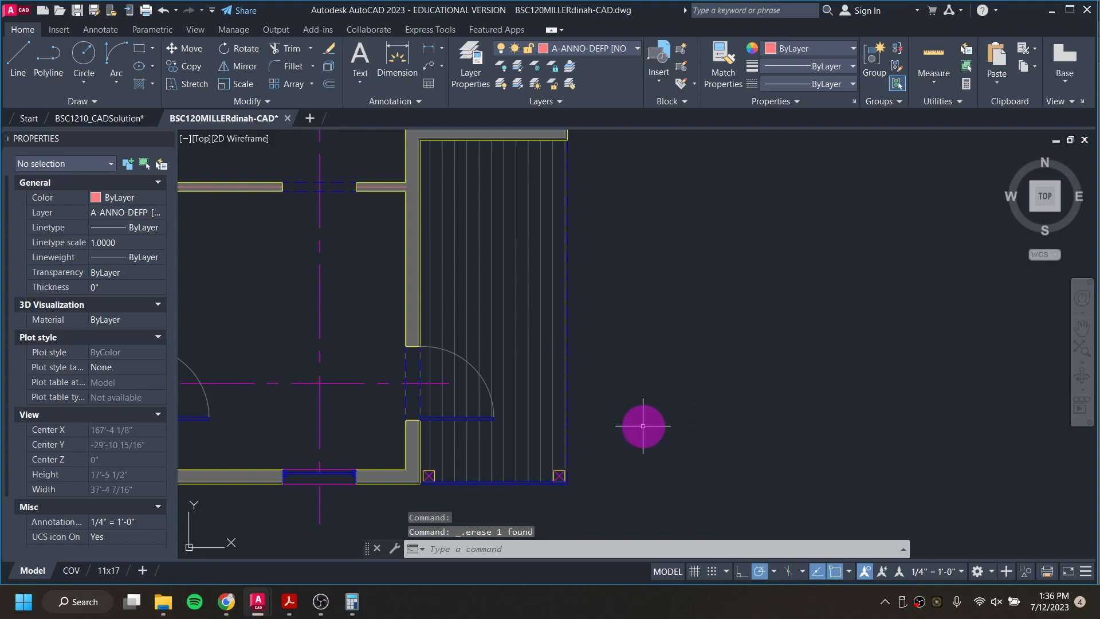
# Step: Compare the trimmed elevation outline with the east elevation in the BSC1210_CADSolution drawing, and return to the working drawing
pyautogui.scroll(-5, 633, 426)
pyautogui.scroll(7, 599, 458)
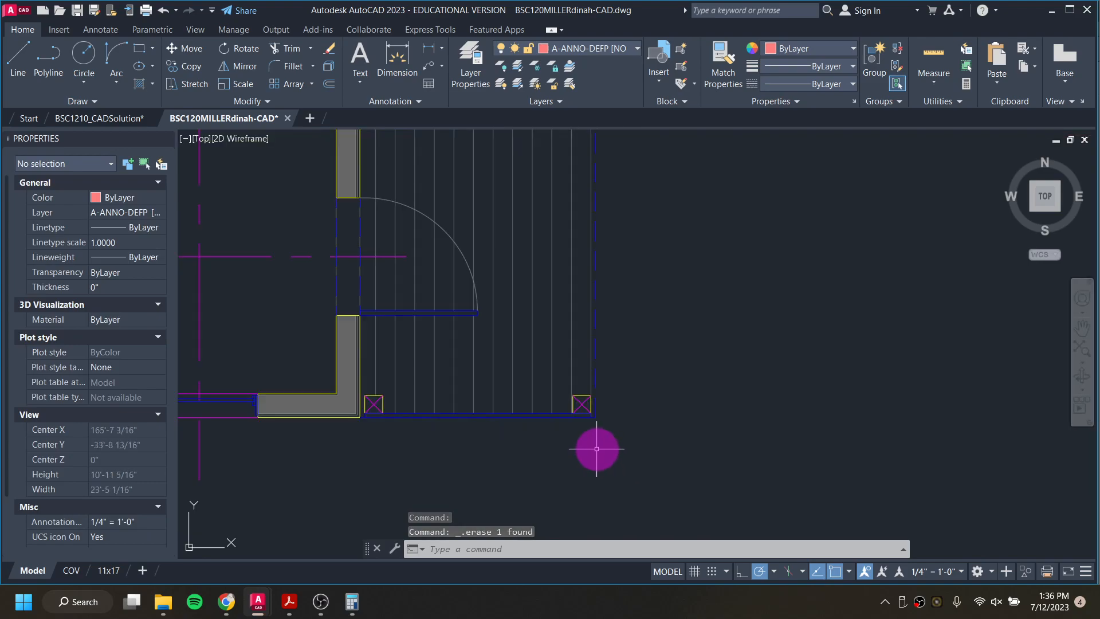
pyautogui.scroll(-6, 600, 450)
pyautogui.moveTo(604, 457)
pyautogui.mouseDown(button='middle')
pyautogui.moveTo(627, 332)
pyautogui.moveTo(631, 394)
pyautogui.moveTo(691, 269)
pyautogui.mouseUp(button='middle')
pyautogui.moveTo(681, 333); pyautogui.dragTo(705, 216, button='middle')
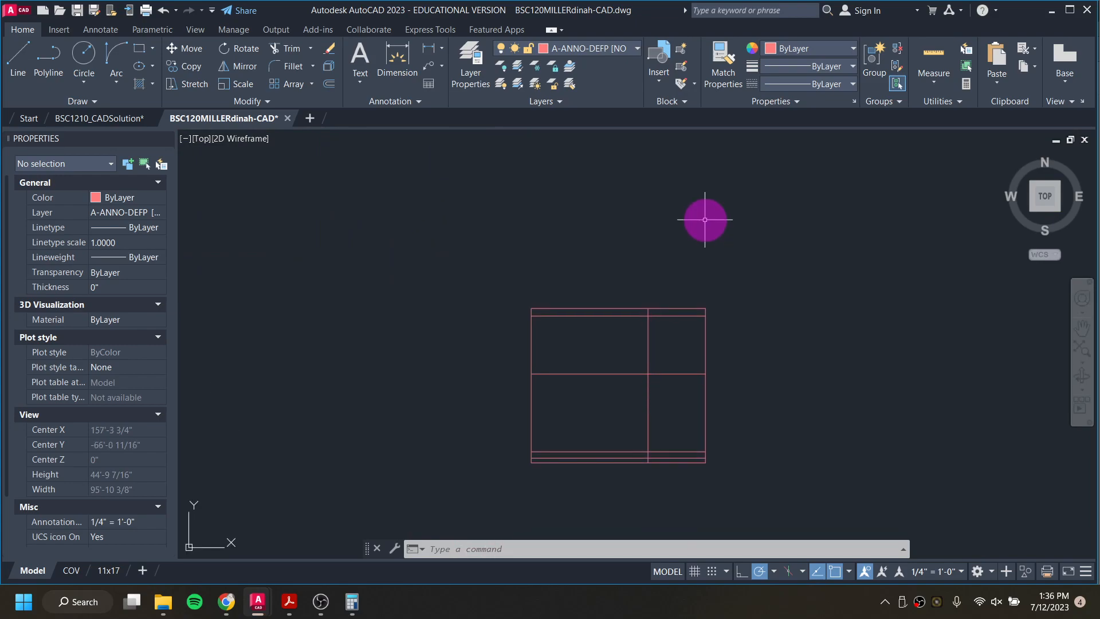
pyautogui.scroll(4, 659, 321)
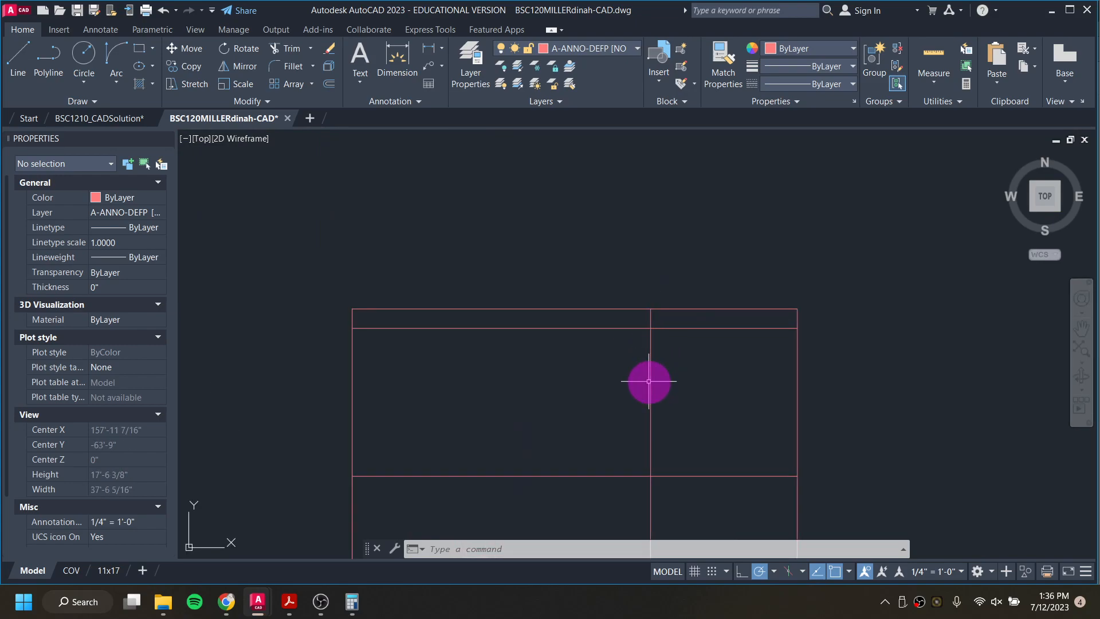
pyautogui.scroll(-4, 649, 383)
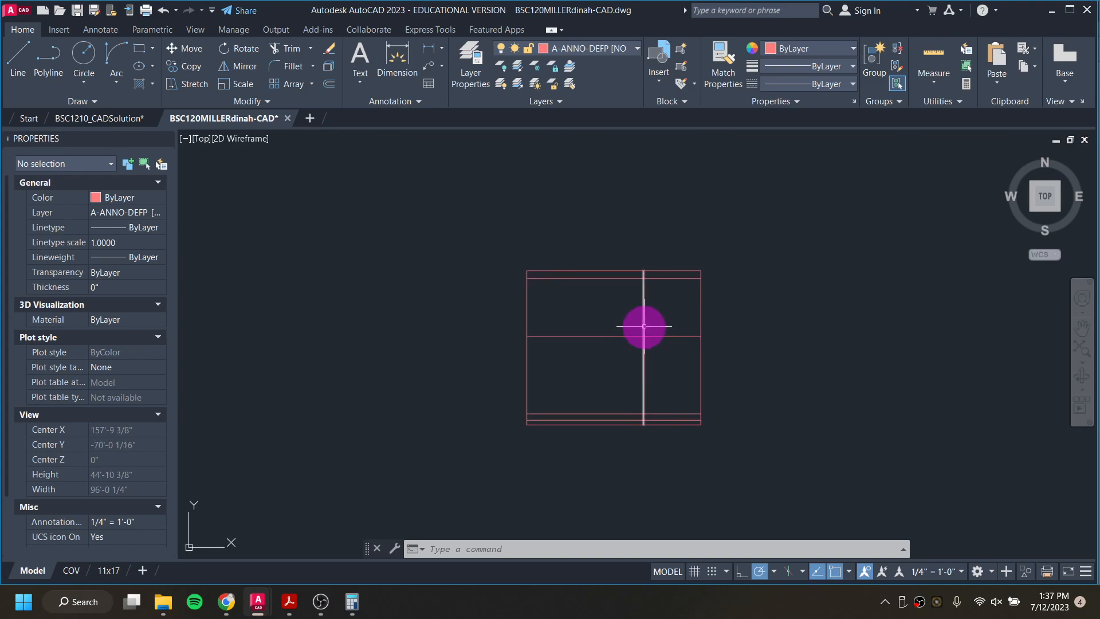
pyautogui.click(121, 117)
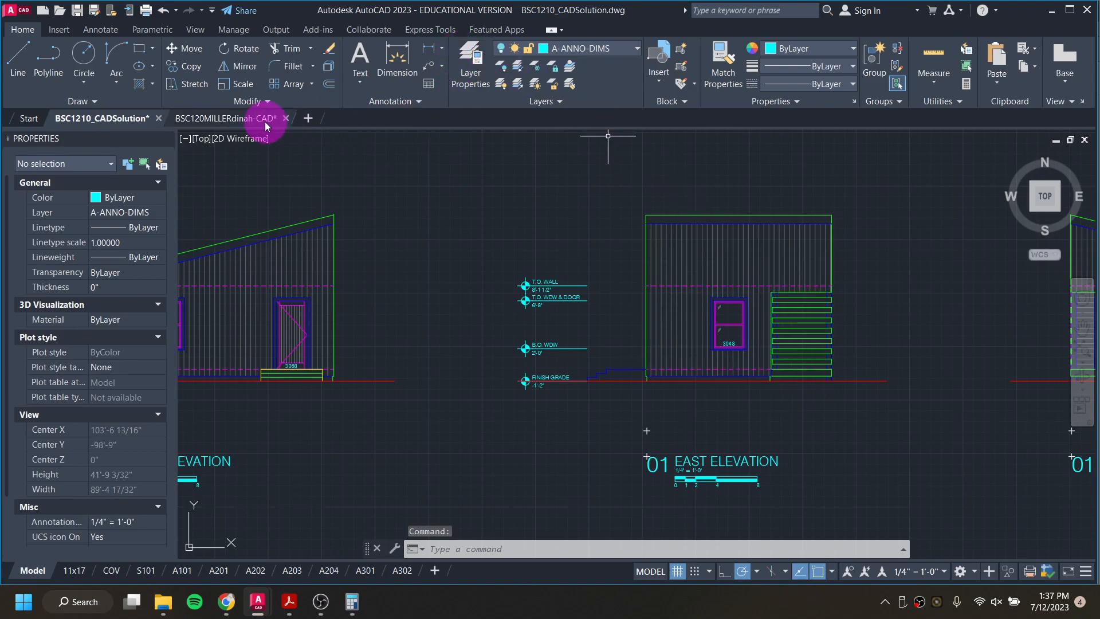
pyautogui.moveTo(266, 125)
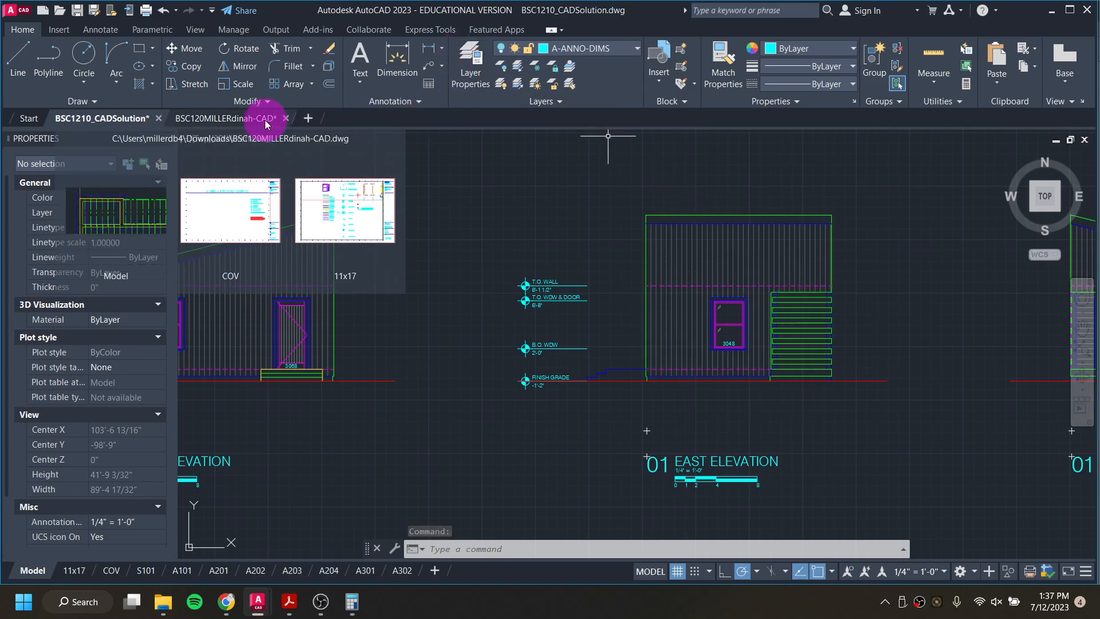
pyautogui.click(267, 121)
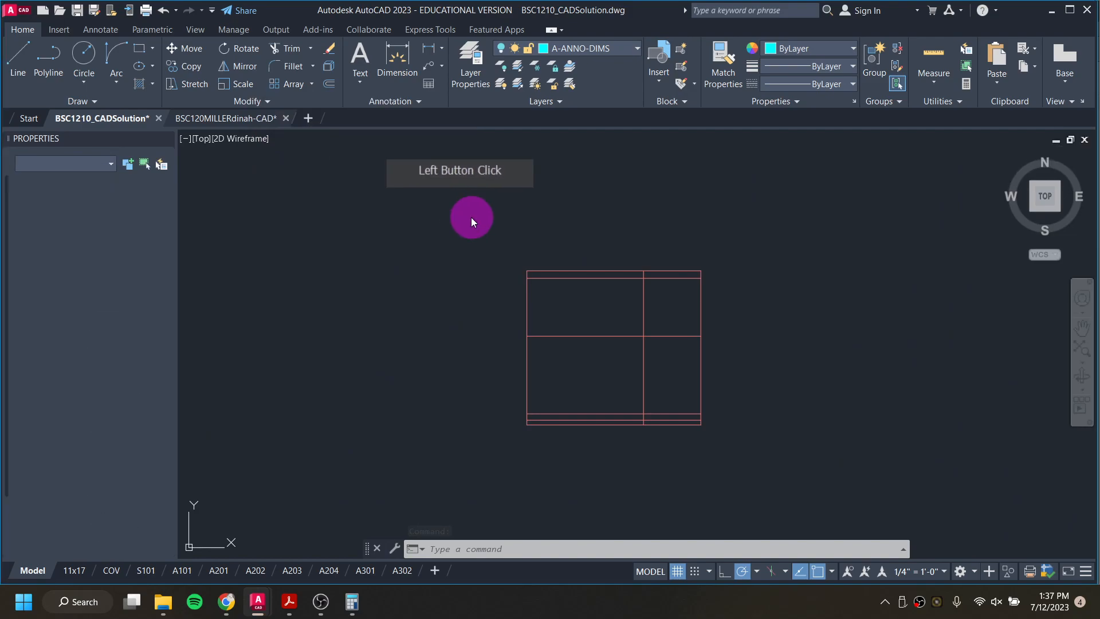
# Step: Stretch the upper end of the inner vertical line down to the middle horizontal line of the elevation outline
pyautogui.click(644, 293)
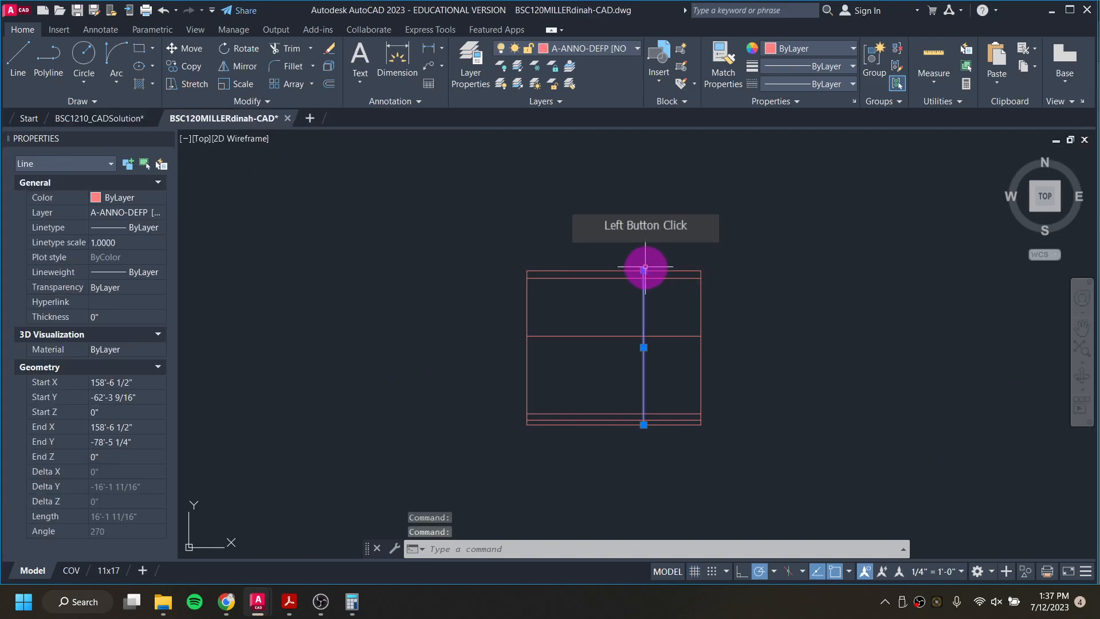
pyautogui.click(643, 271)
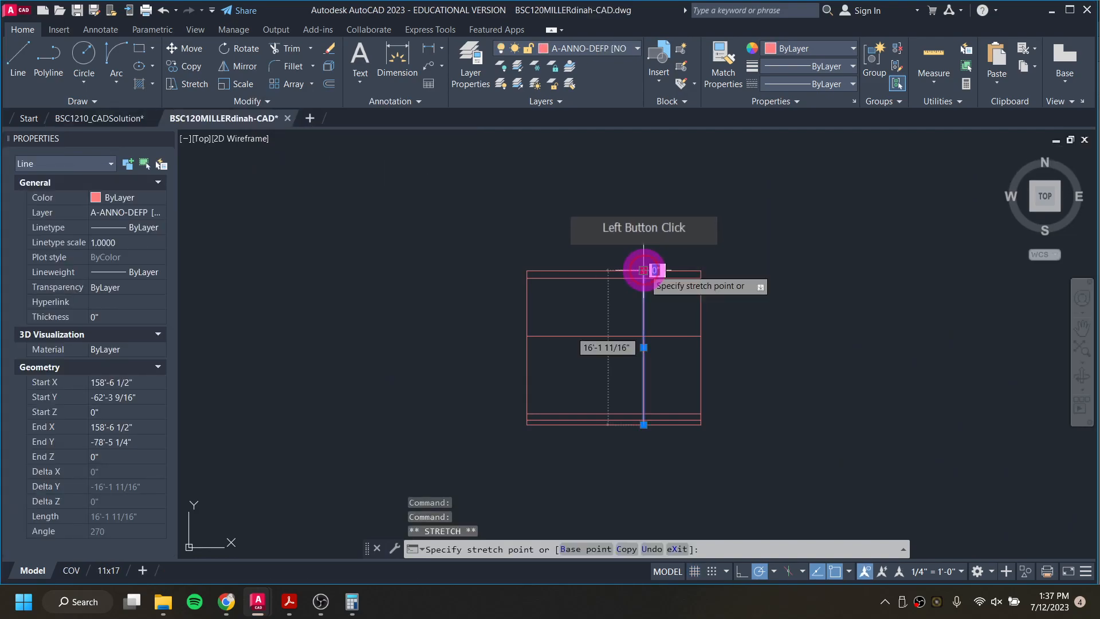
pyautogui.click(643, 336)
pyautogui.scroll(2, 643, 351)
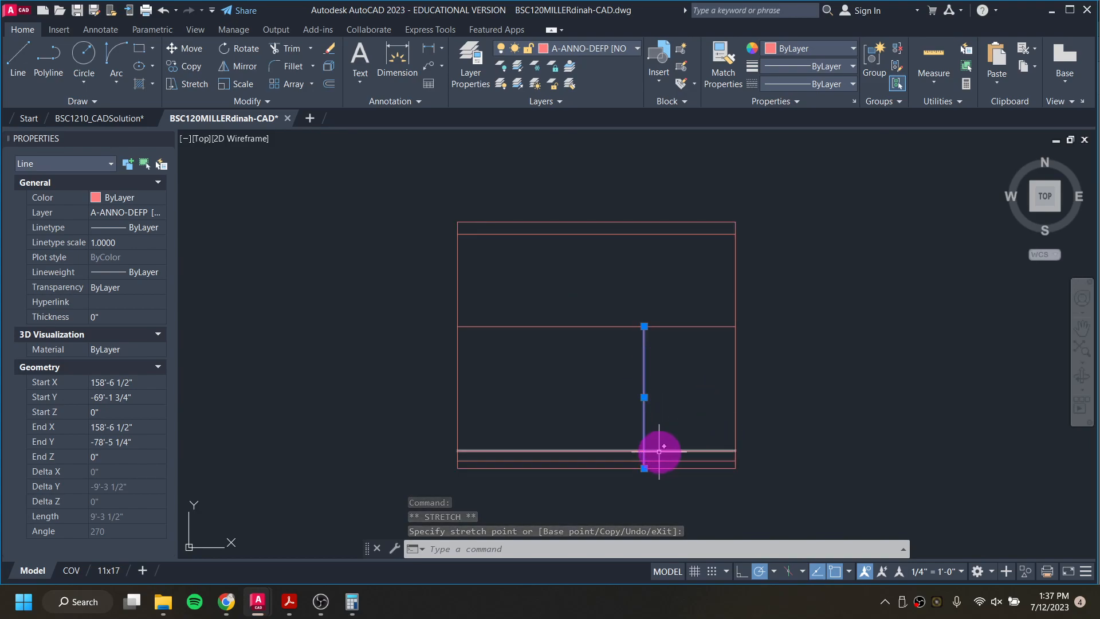
pyautogui.press('Escape')
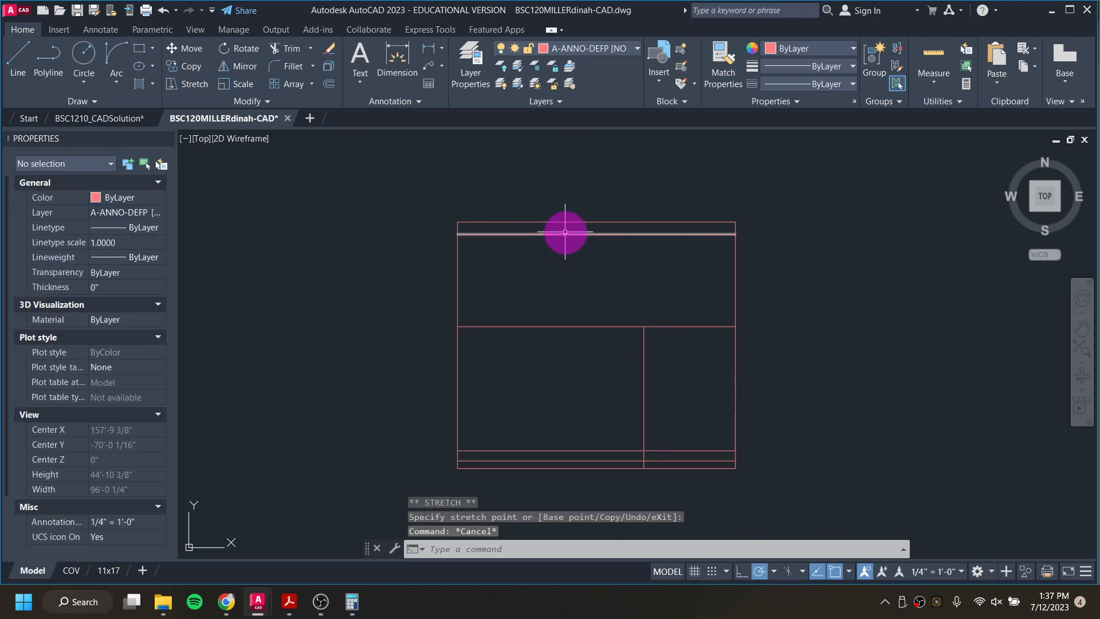
# Step: Move the two outer vertical lines and the top horizontal line of the elevation outline to layer A-LINE-0003 [MEDIUM]
pyautogui.click(456, 282)
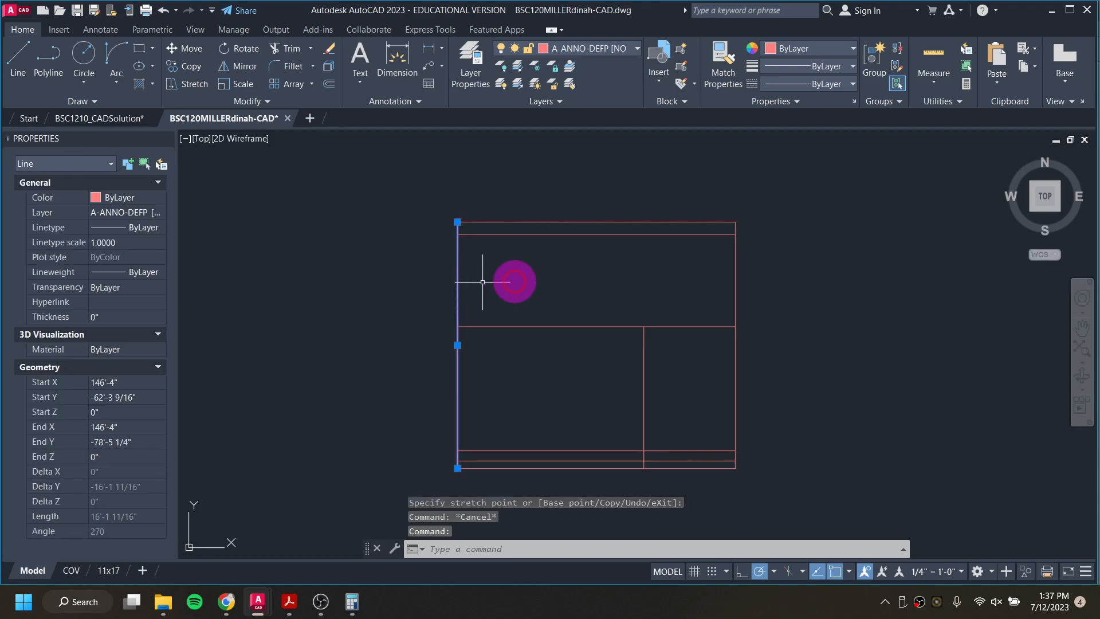
pyautogui.click(737, 291)
pyautogui.click(676, 222)
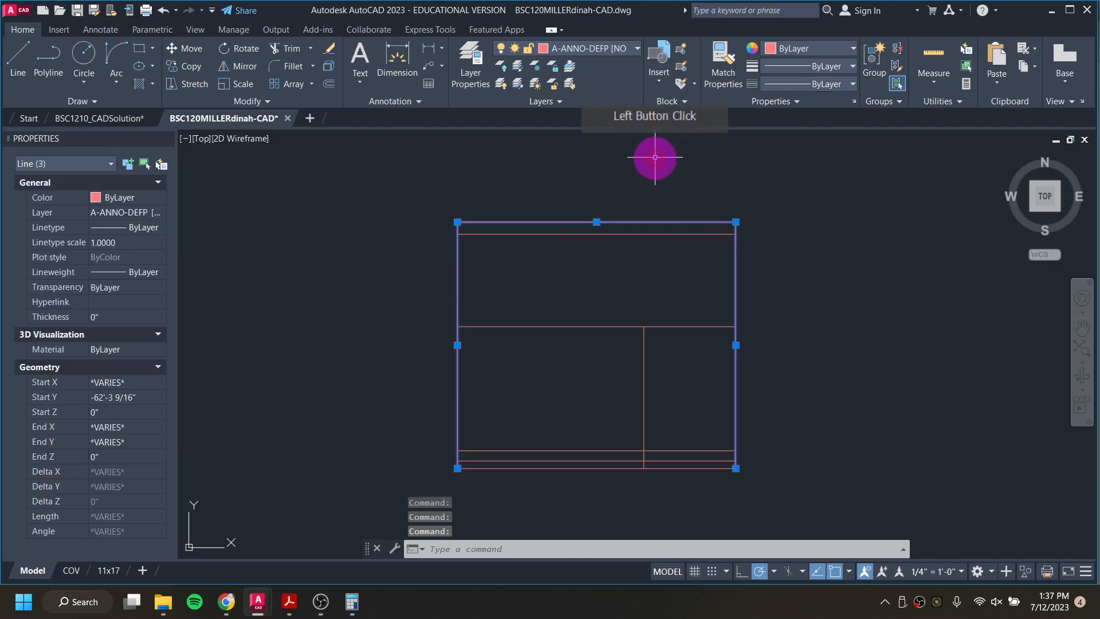
pyautogui.click(597, 47)
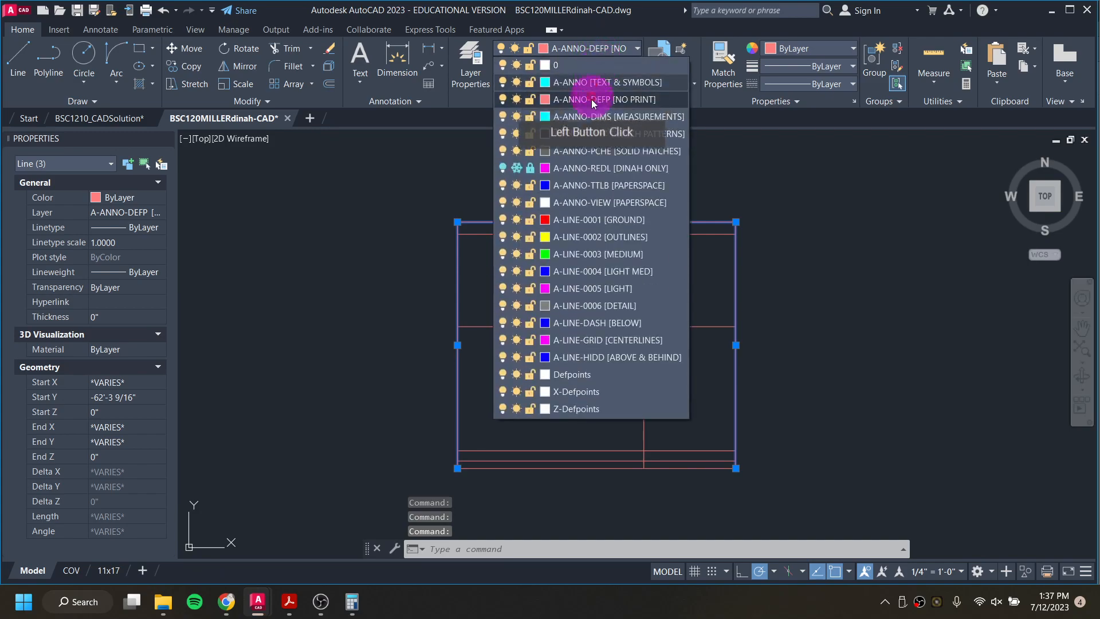
pyautogui.click(611, 258)
pyautogui.press('Escape')
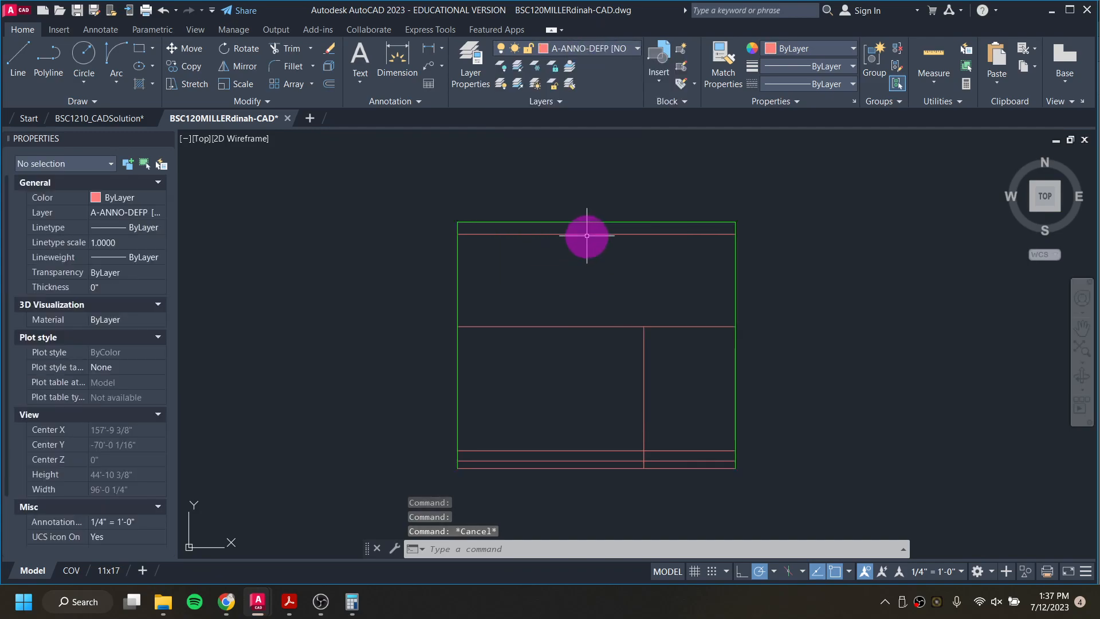
# Step: Move the horizontal line just below the top edge of the elevation to layer A-LINE-0004 [LIGHT MED]
pyautogui.click(587, 235)
pyautogui.click(578, 47)
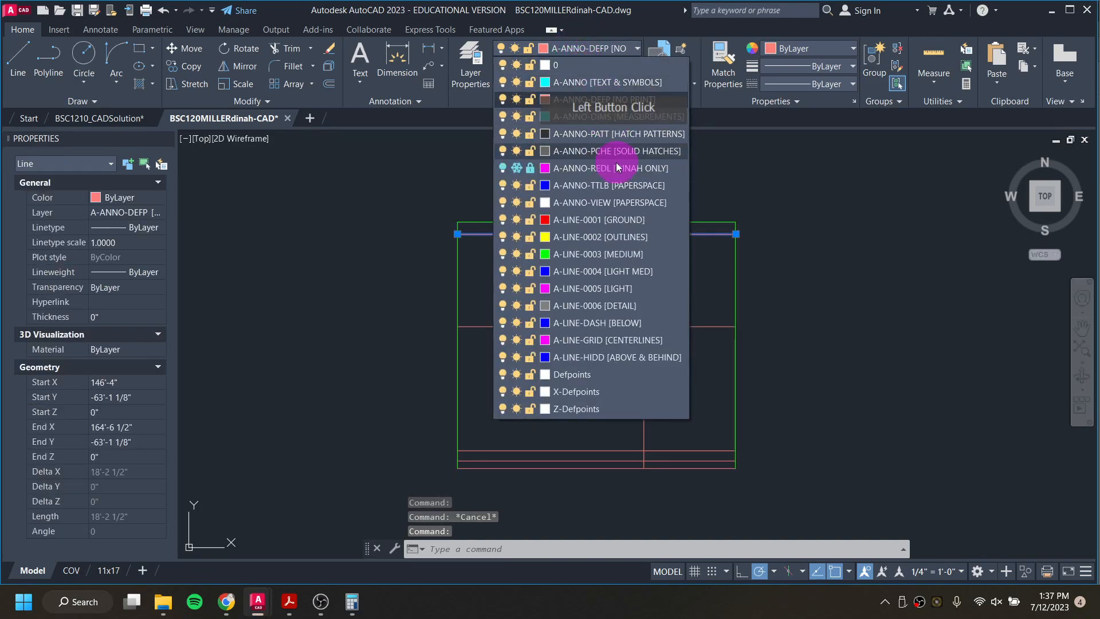
pyautogui.click(632, 276)
pyautogui.press('Escape')
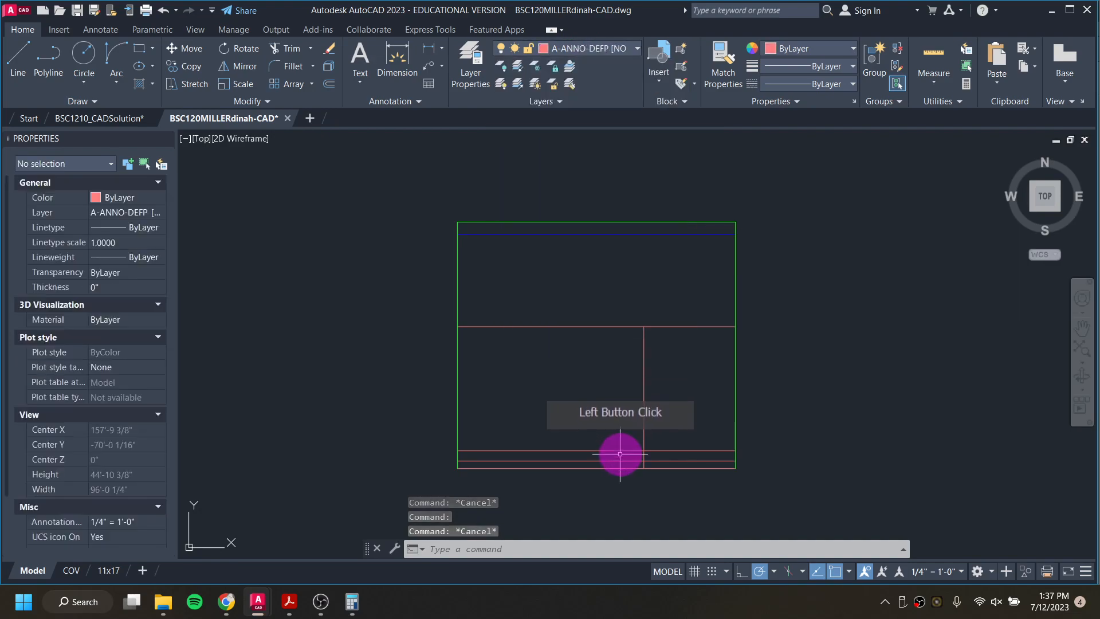
# Step: Put the third horizontal line from the bottom of the elevation on layer A-LINE-0005 [LIGHT] with linetype HIDDEN2
pyautogui.click(611, 451)
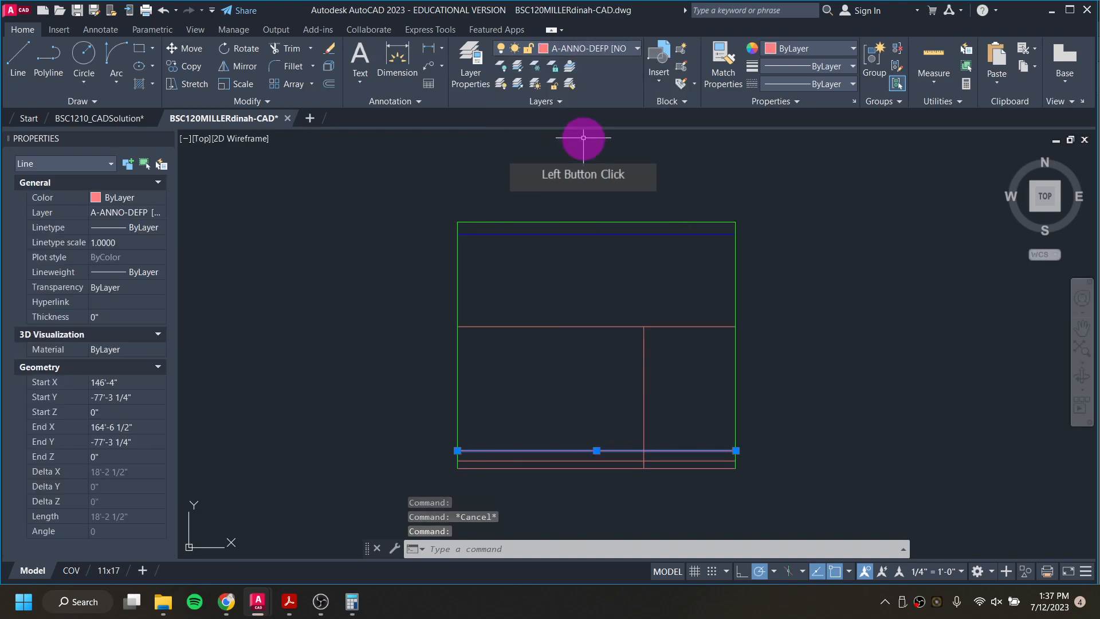
pyautogui.click(604, 46)
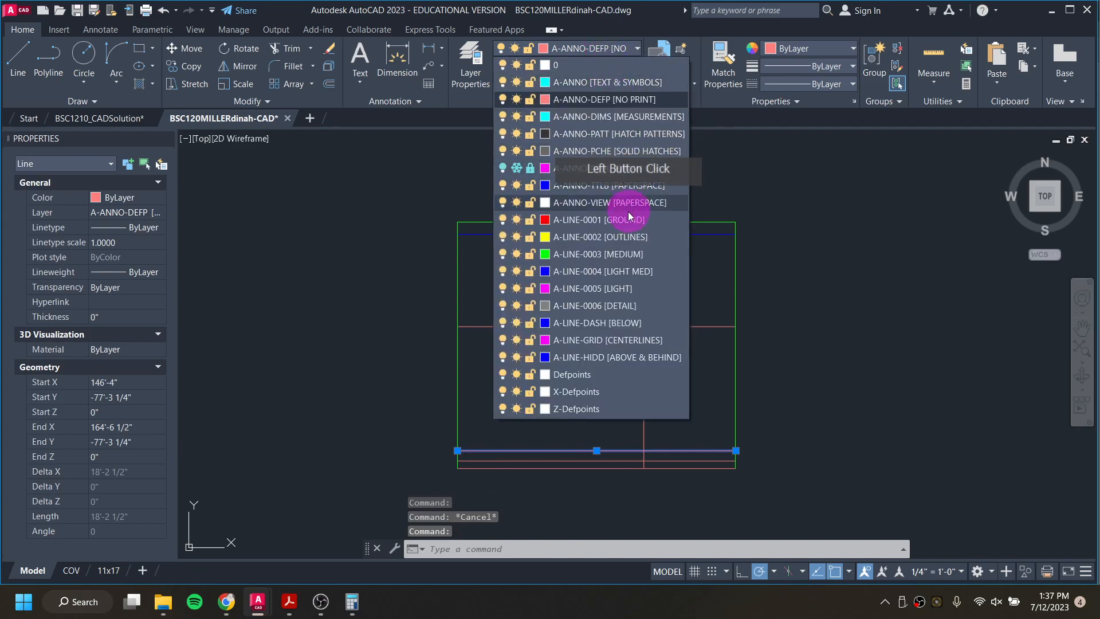
pyautogui.click(614, 289)
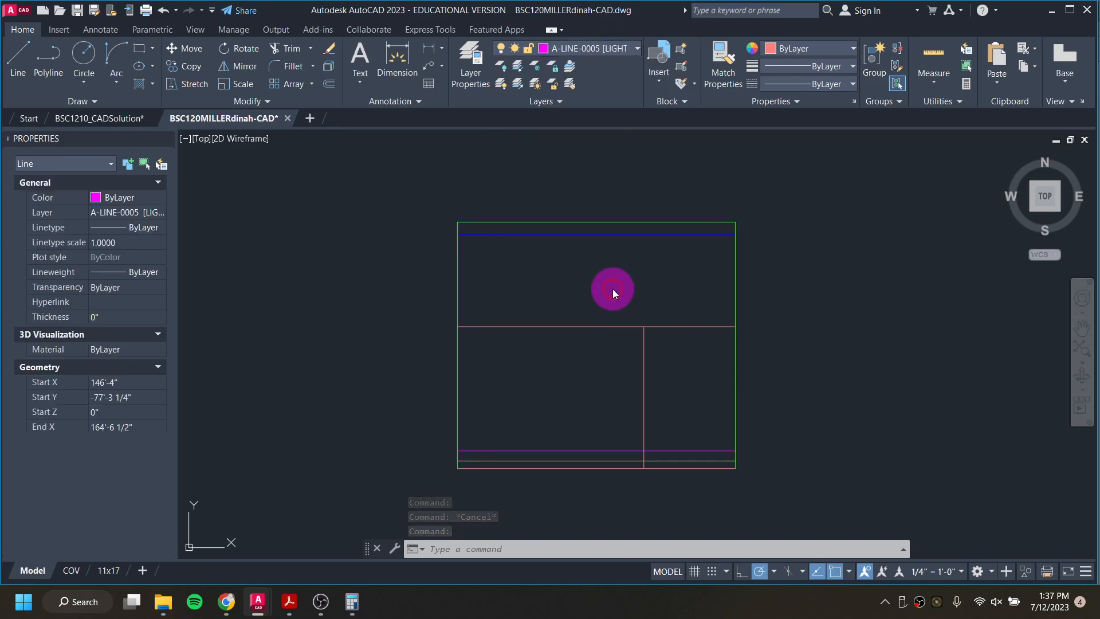
pyautogui.click(786, 82)
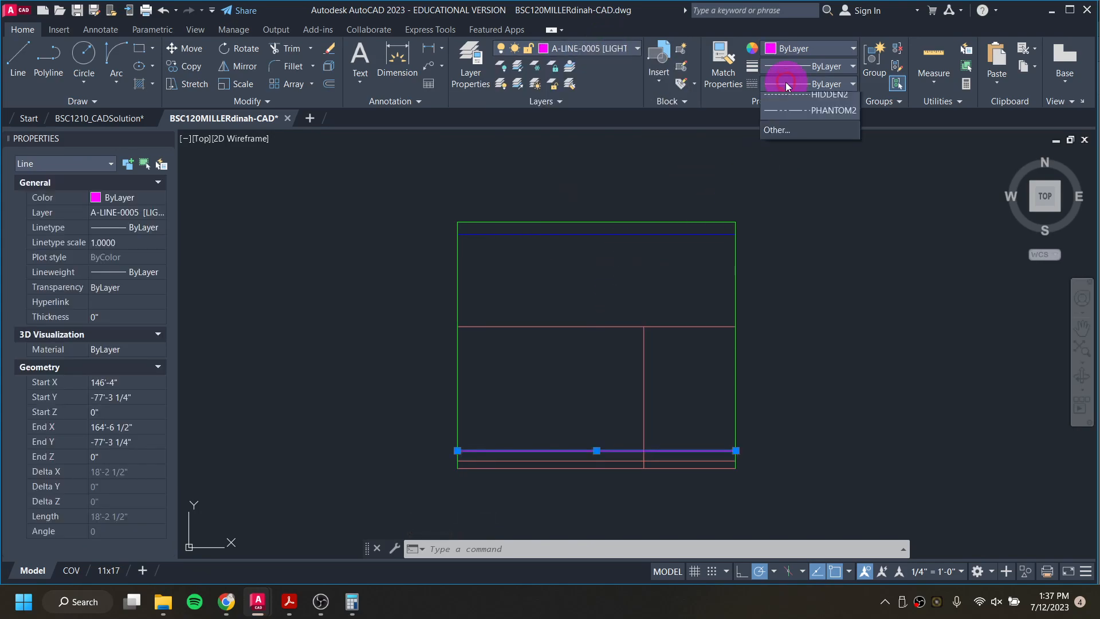
pyautogui.click(829, 180)
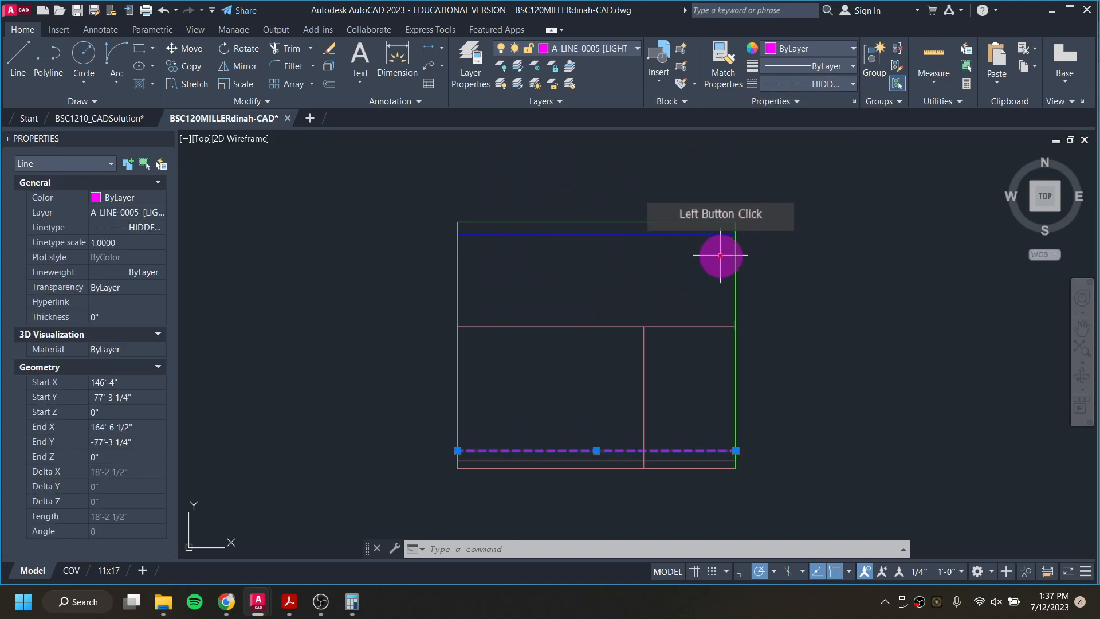
pyautogui.press('Escape')
# Step: Put the middle horizontal line of the elevation on layer A-LINE-0005 [LIGHT] with linetype HIDDEN2
pyautogui.click(606, 326)
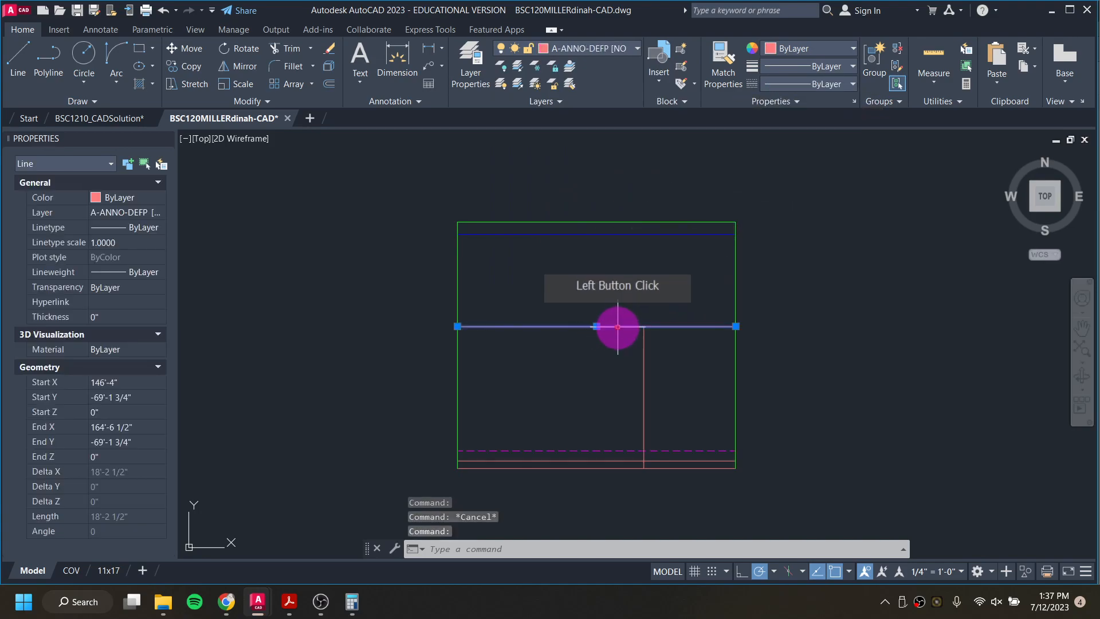
pyautogui.click(621, 49)
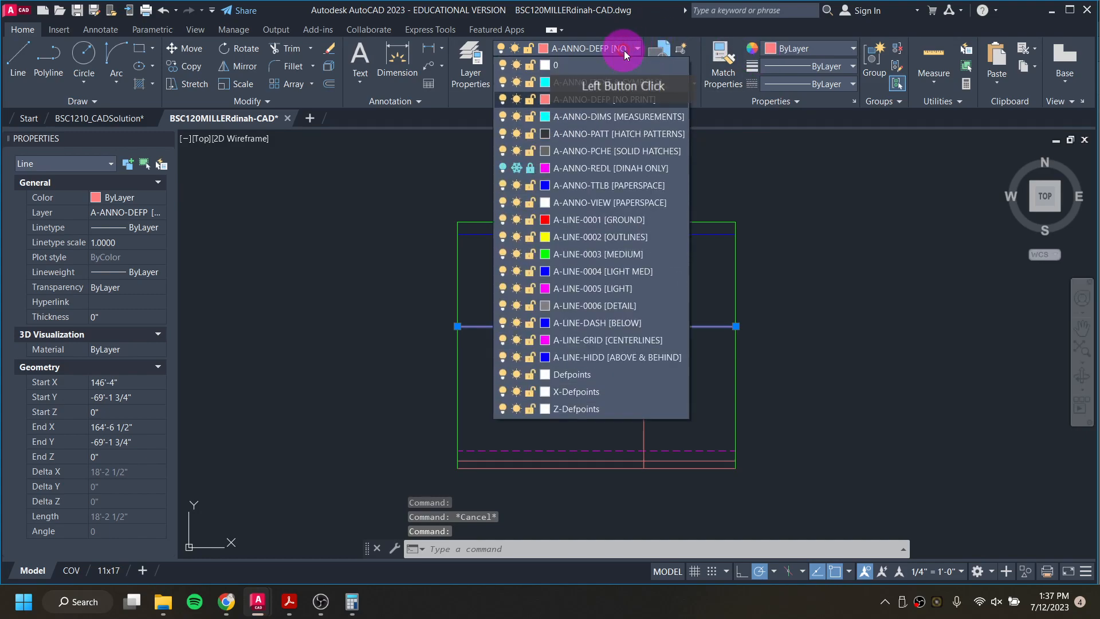
pyautogui.click(656, 288)
pyautogui.click(825, 86)
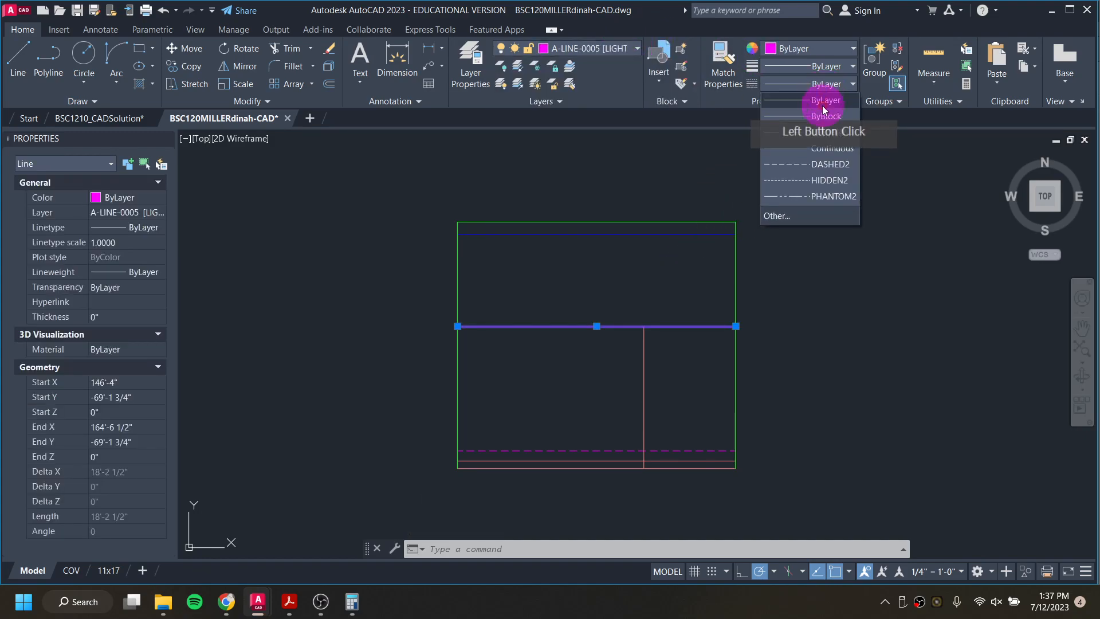
pyautogui.click(828, 180)
pyautogui.click(517, 463)
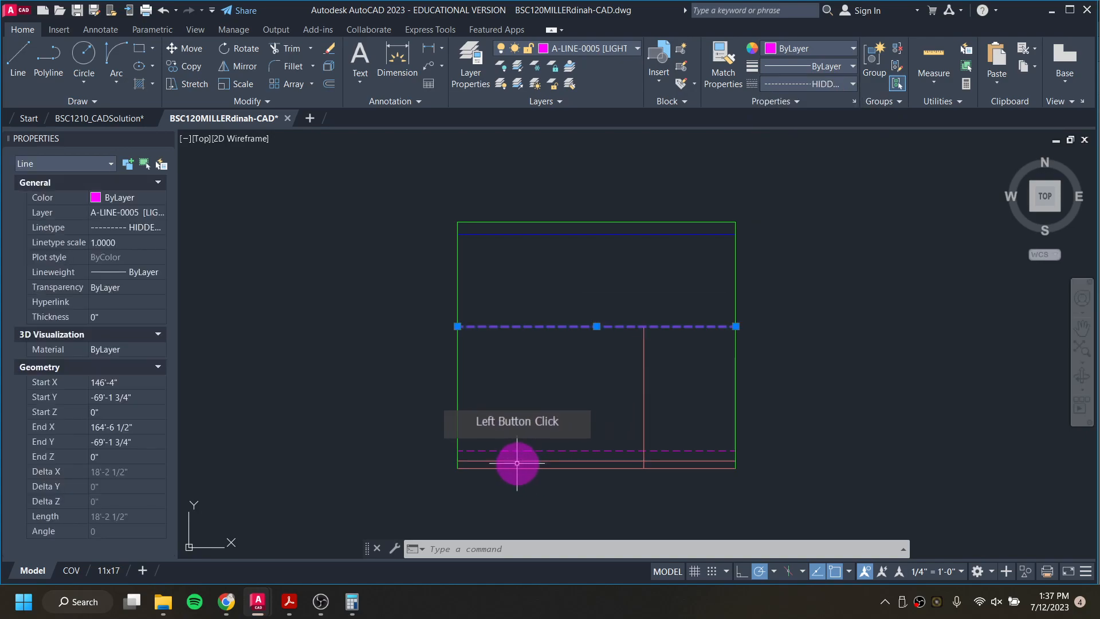
pyautogui.press('Escape')
pyautogui.press('Escape')
# Step: Move the horizontal line just above the elevation's lowest line to layer A-LINE-0004 [LIGHT MED]
pyautogui.click(516, 461)
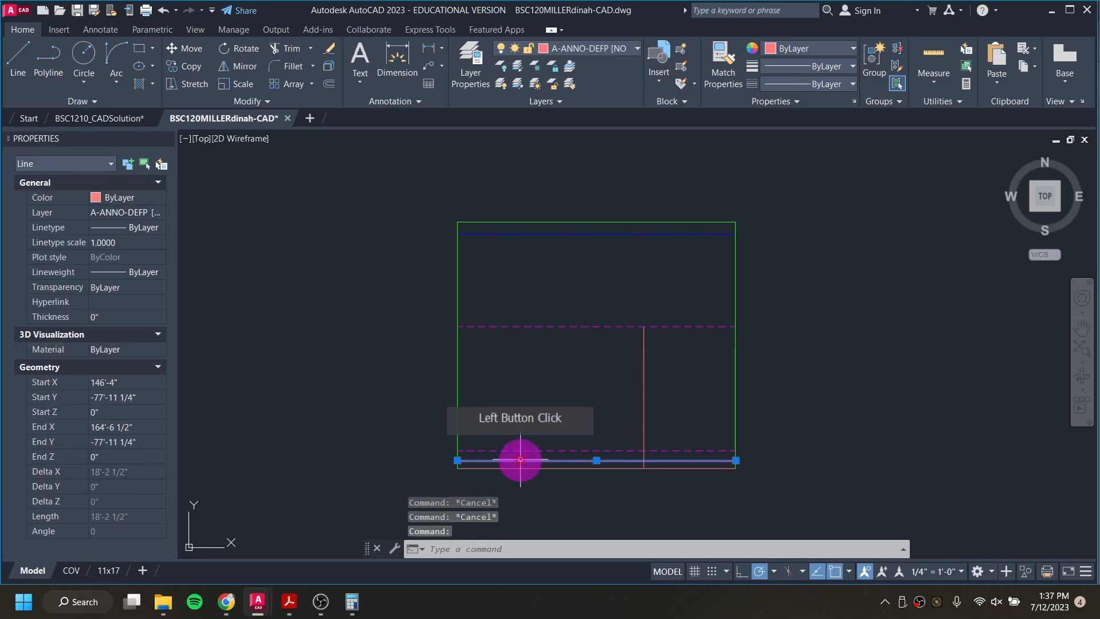
pyautogui.click(572, 48)
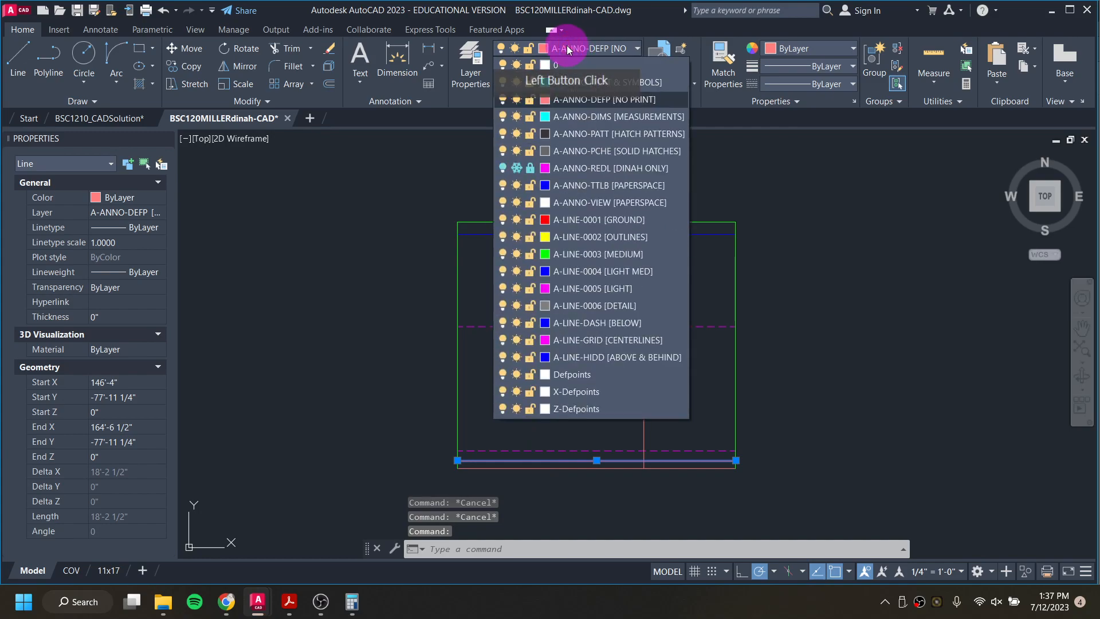
pyautogui.click(599, 274)
pyautogui.press('Escape')
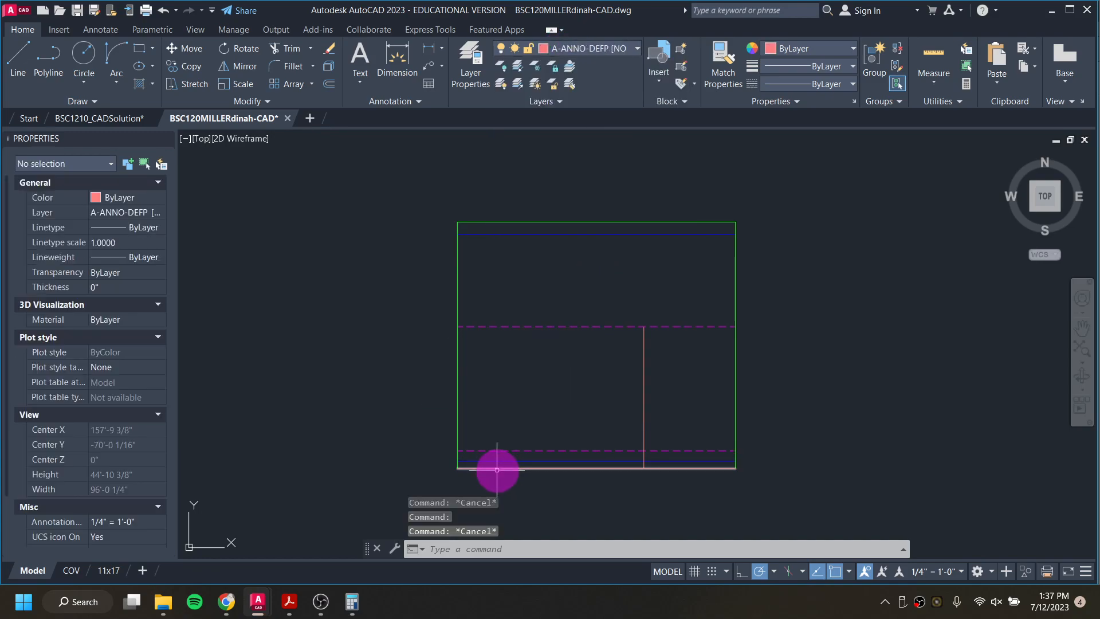
# Step: Move the lowest horizontal line of the elevation to layer A-LINE-0001 [GROUND]
pyautogui.click(498, 469)
pyautogui.scroll(-2, 556, 264)
pyautogui.scroll(-2, 501, 364)
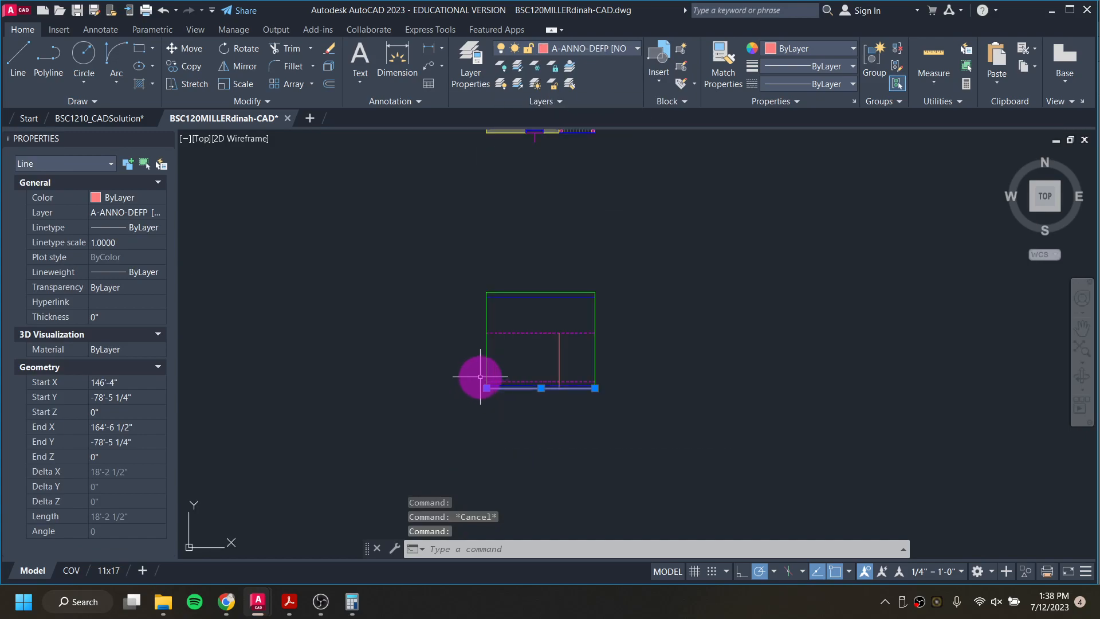
pyautogui.moveTo(474, 375); pyautogui.dragTo(727, 344, button='middle')
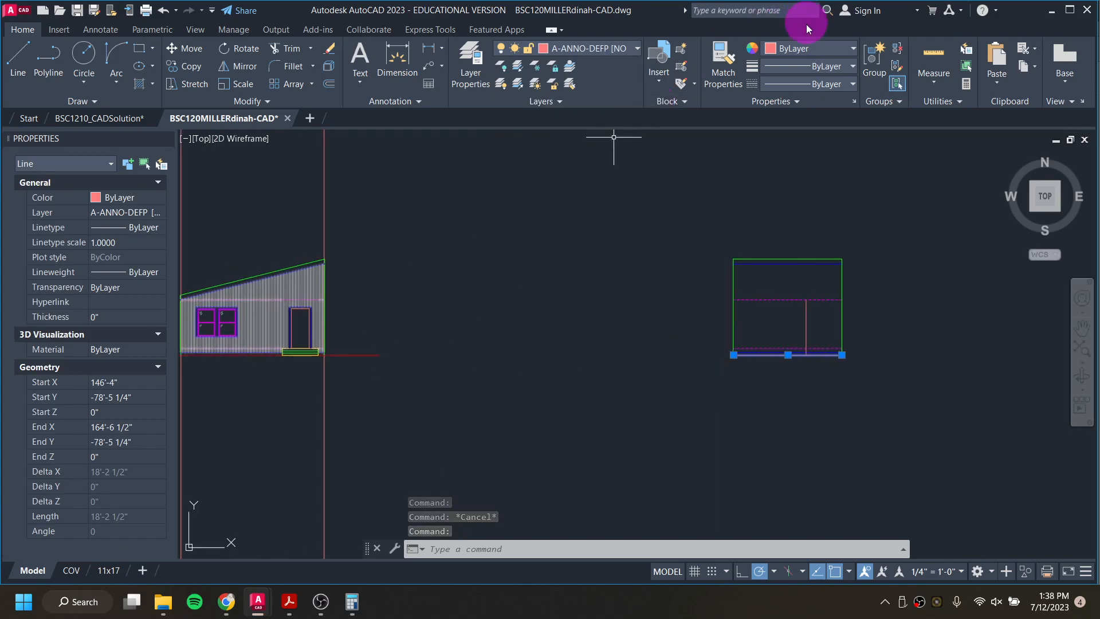
pyautogui.scroll(6, 802, 304)
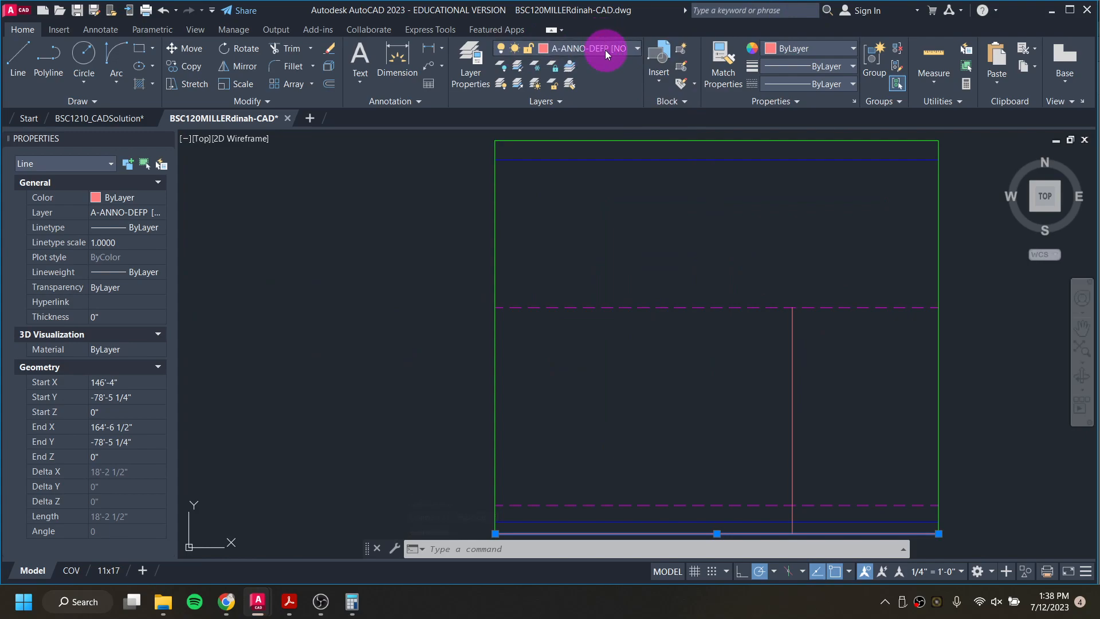
pyautogui.click(605, 49)
pyautogui.click(615, 218)
pyautogui.moveTo(586, 239); pyautogui.dragTo(525, 102, button='middle')
pyautogui.press('Escape')
pyautogui.press('Escape')
# Step: Stretch both ends of the ground line horizontally outward about 4' beyond the elevation's outer vertical lines
pyautogui.click(454, 397)
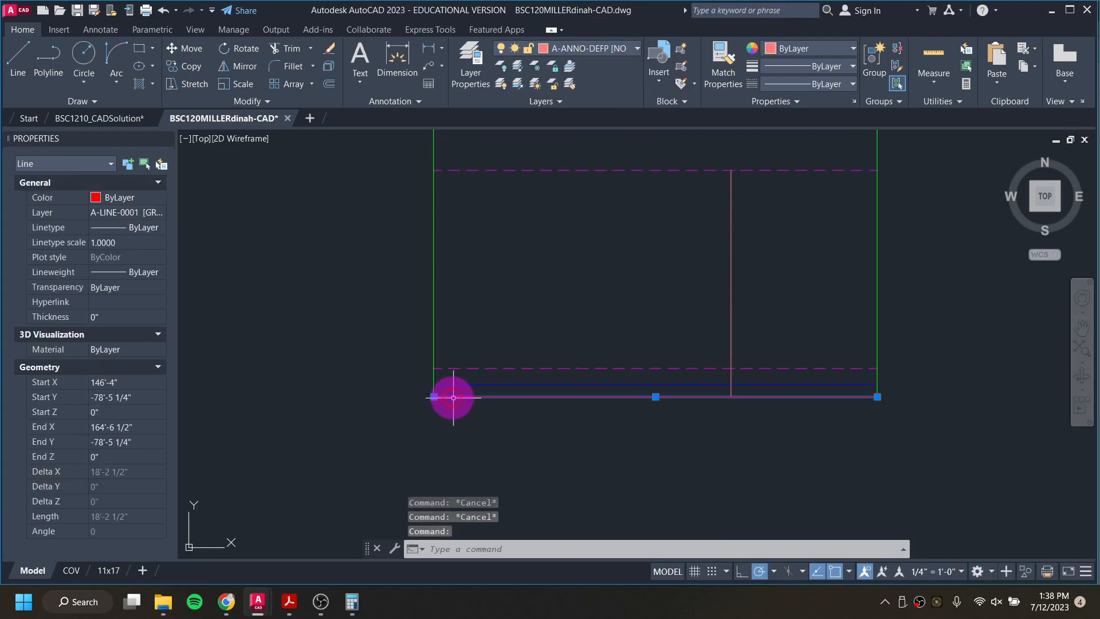
pyautogui.click(434, 396)
pyautogui.click(328, 397)
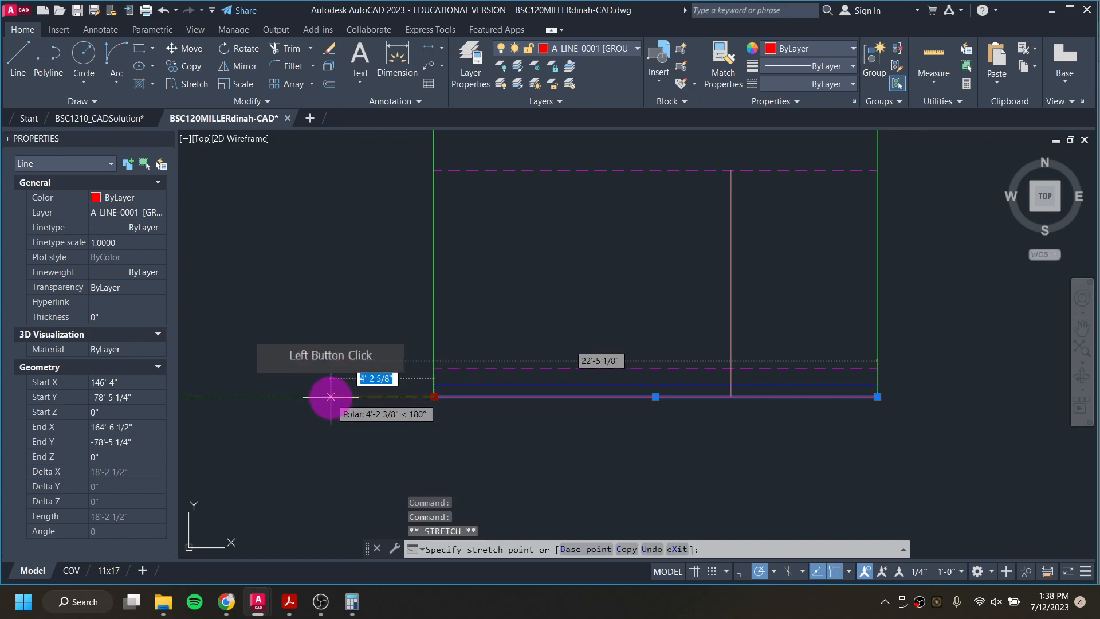
pyautogui.click(865, 399)
pyautogui.click(971, 397)
pyautogui.press('Escape')
pyautogui.click(461, 382)
pyautogui.press('Escape')
# Step: Compare the outline's base with the wall base and porch corner of the east elevation in BSC1210_CADSolution, and return to the working drawing
pyautogui.scroll(10, 462, 382)
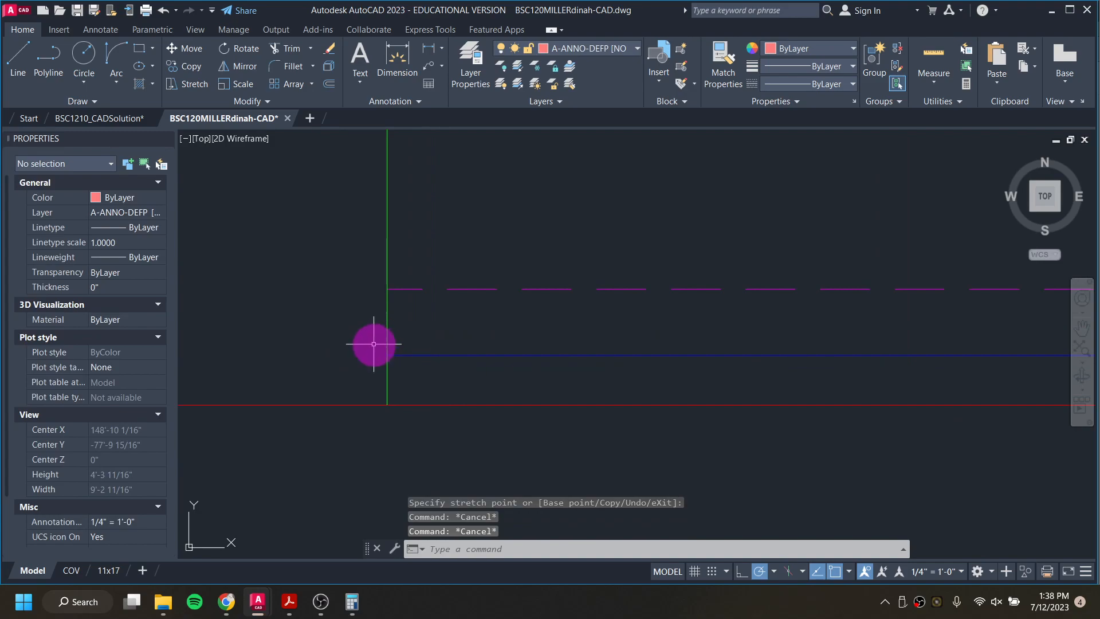
pyautogui.scroll(-3, 420, 384)
pyautogui.scroll(-2, 567, 376)
pyautogui.scroll(2, 461, 386)
pyautogui.moveTo(858, 364); pyautogui.dragTo(562, 358, button='middle')
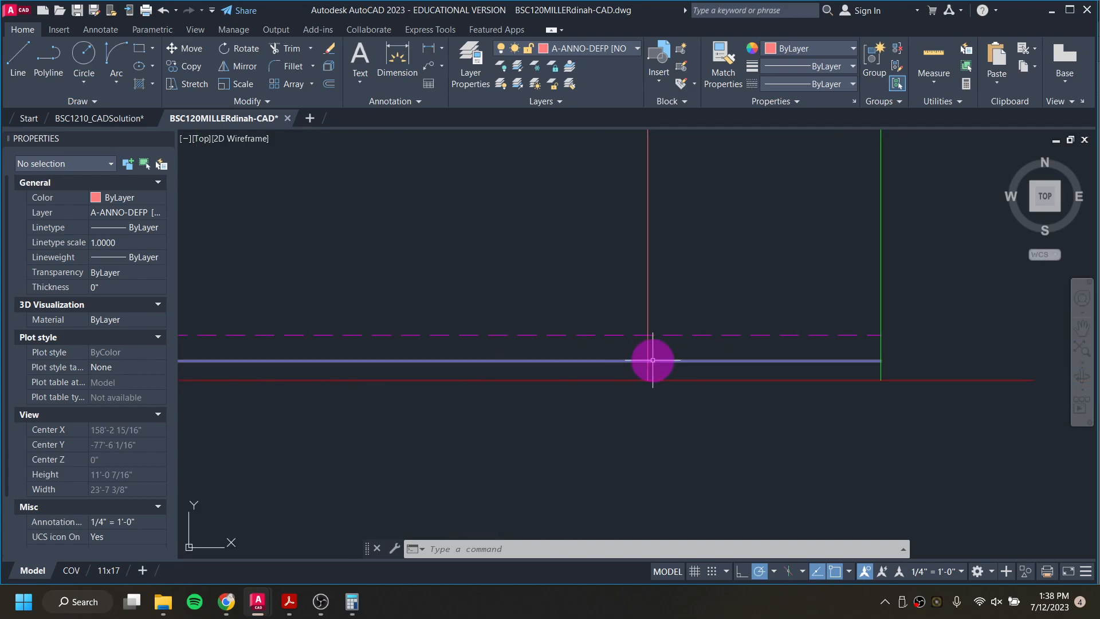
pyautogui.scroll(-3, 643, 361)
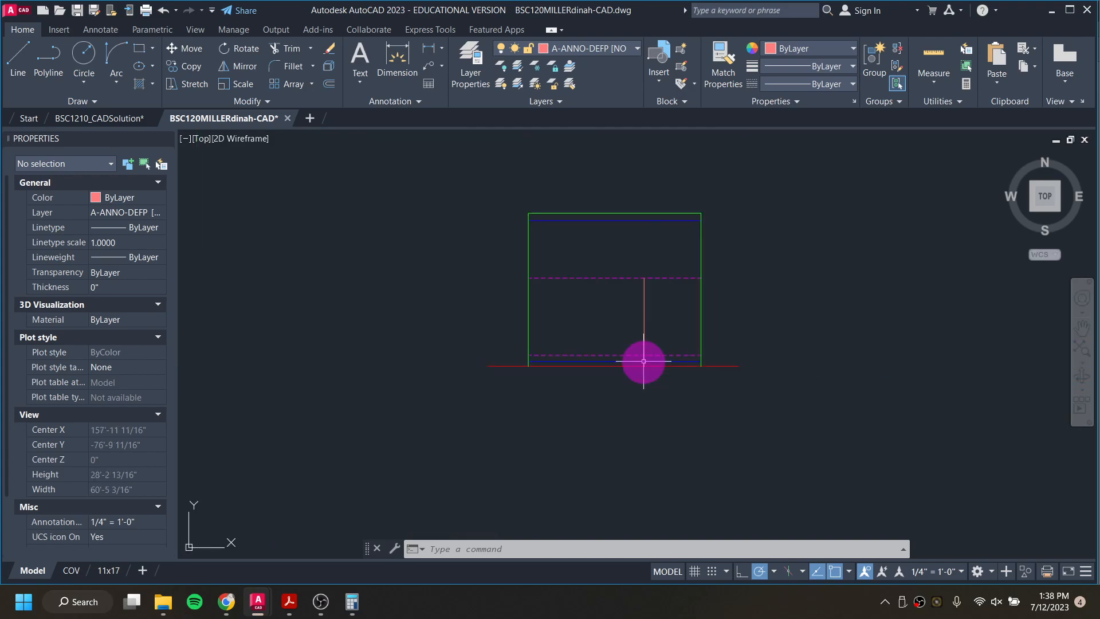
pyautogui.click(100, 119)
pyautogui.click(697, 369)
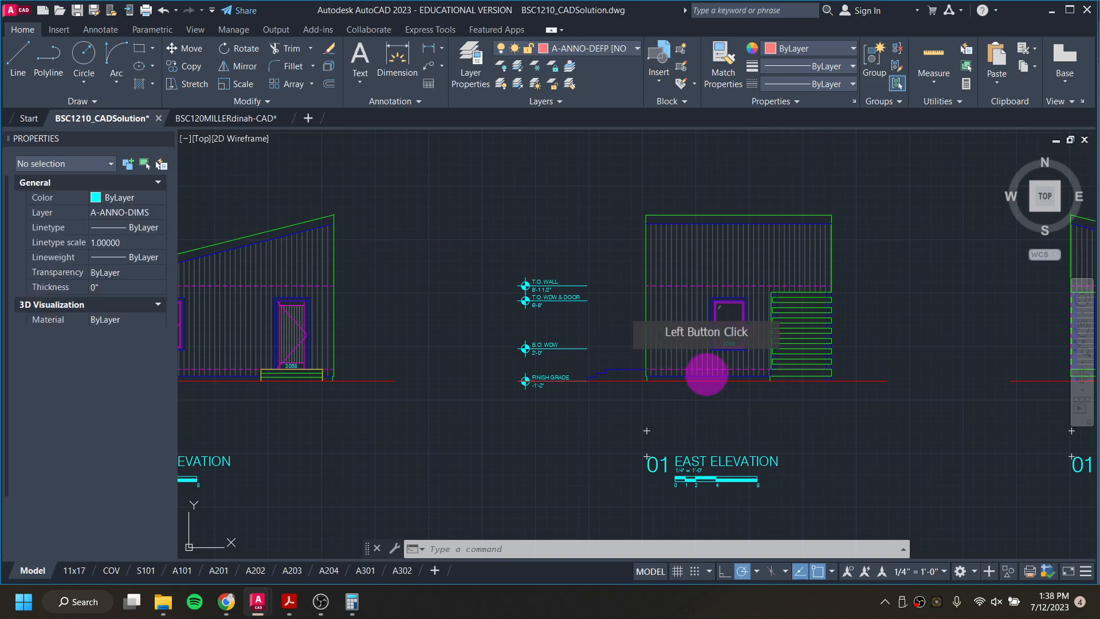
pyautogui.scroll(5, 697, 369)
pyautogui.scroll(3, 886, 366)
pyautogui.scroll(-2, 886, 366)
pyautogui.moveTo(886, 366); pyautogui.dragTo(503, 408, button='middle')
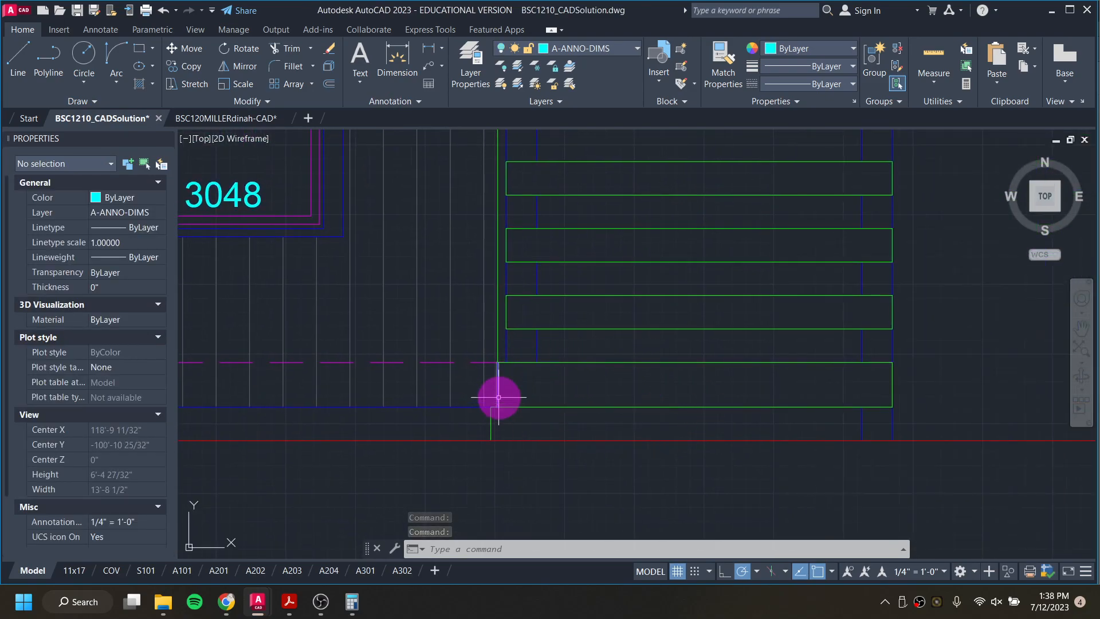
pyautogui.scroll(-3, 623, 426)
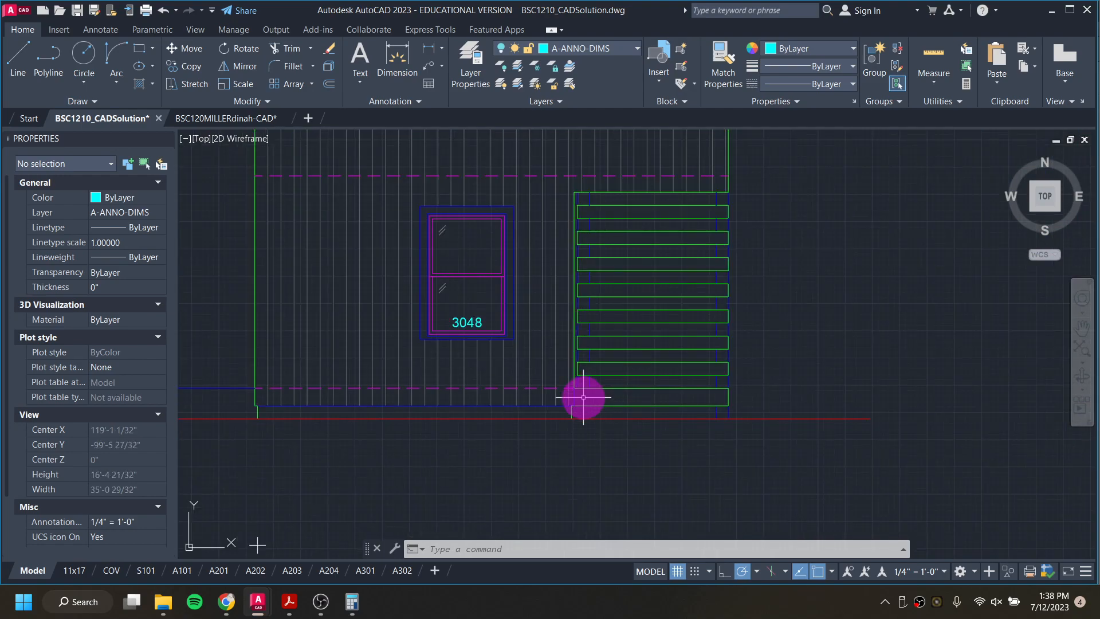
pyautogui.scroll(-2, 607, 387)
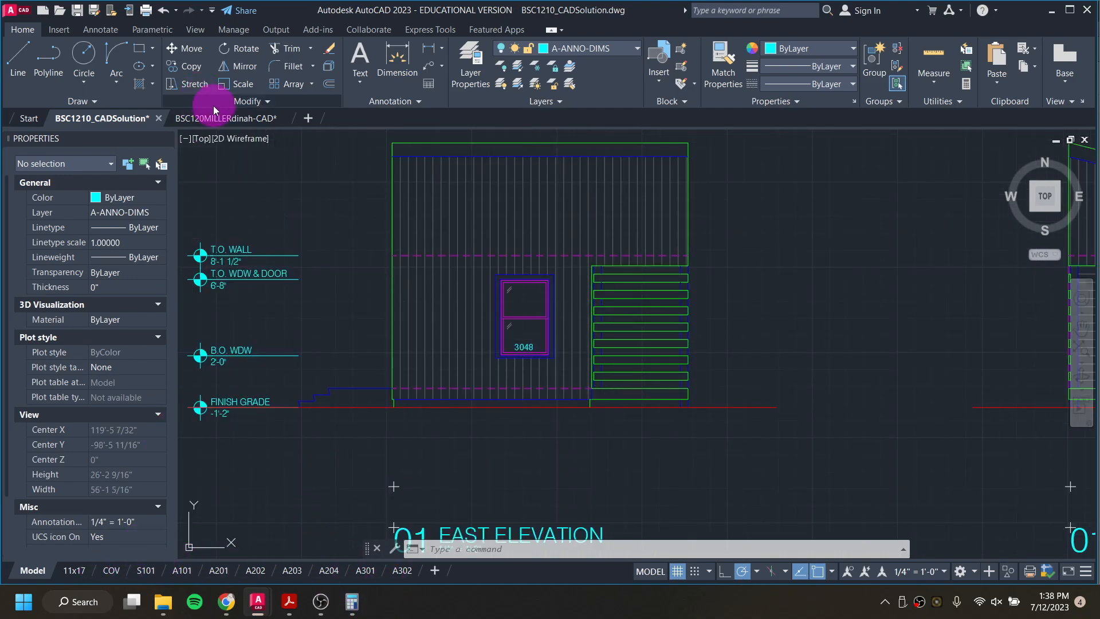
pyautogui.click(217, 120)
# Step: Make A-LINE-0003 [MEDIUM] the current layer for work at the elevation's lower left corner
pyautogui.scroll(4, 629, 356)
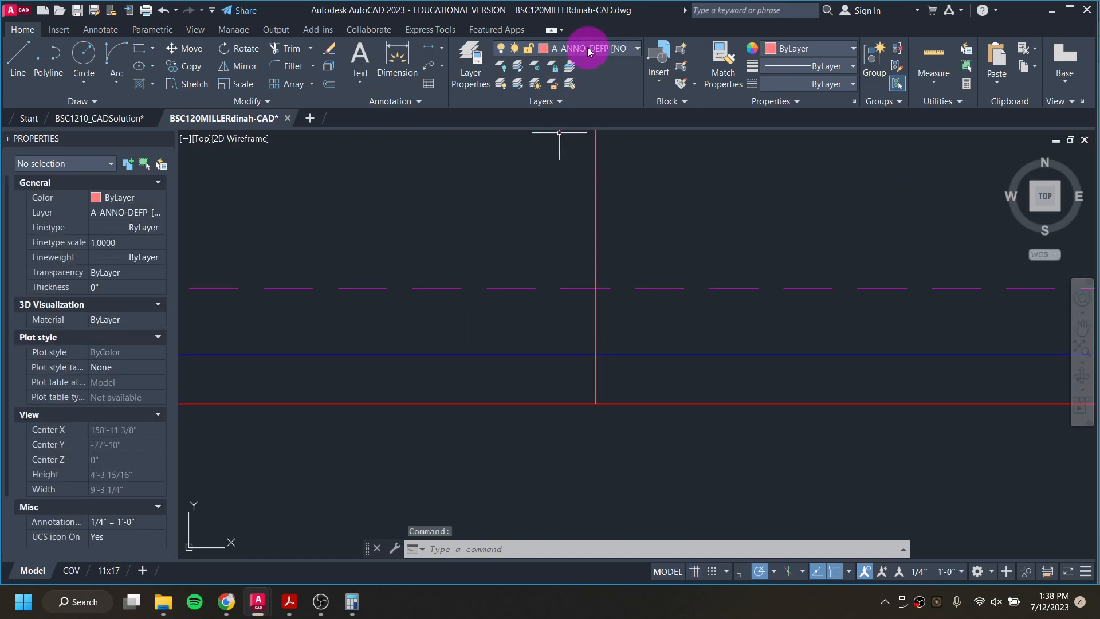
pyautogui.scroll(-3, 519, 236)
pyautogui.moveTo(519, 236); pyautogui.dragTo(702, 299, button='middle')
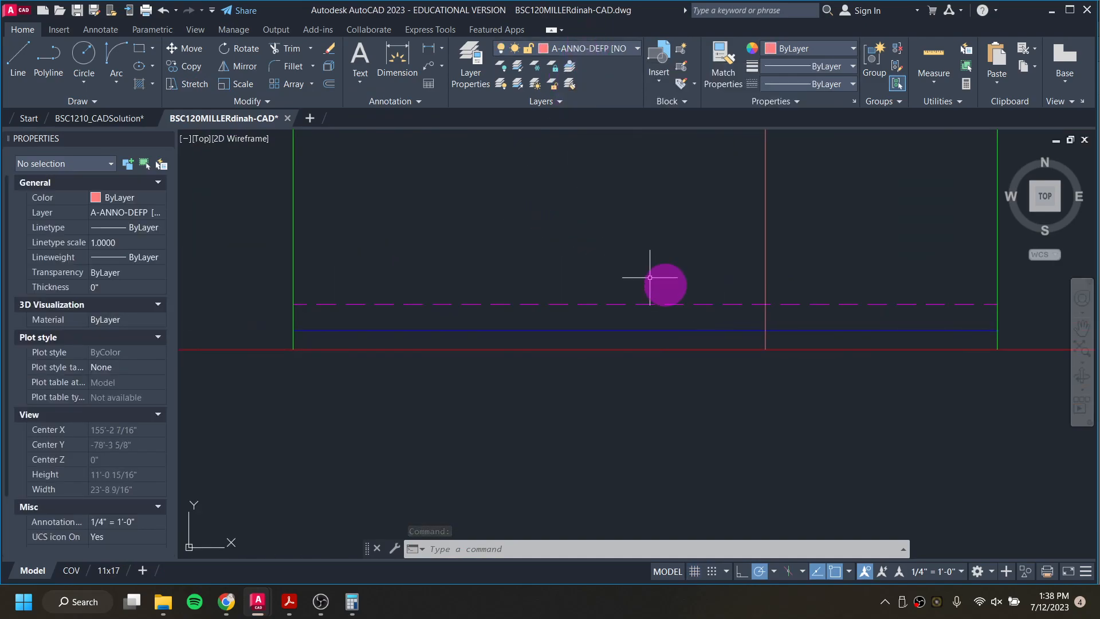
pyautogui.scroll(4, 287, 330)
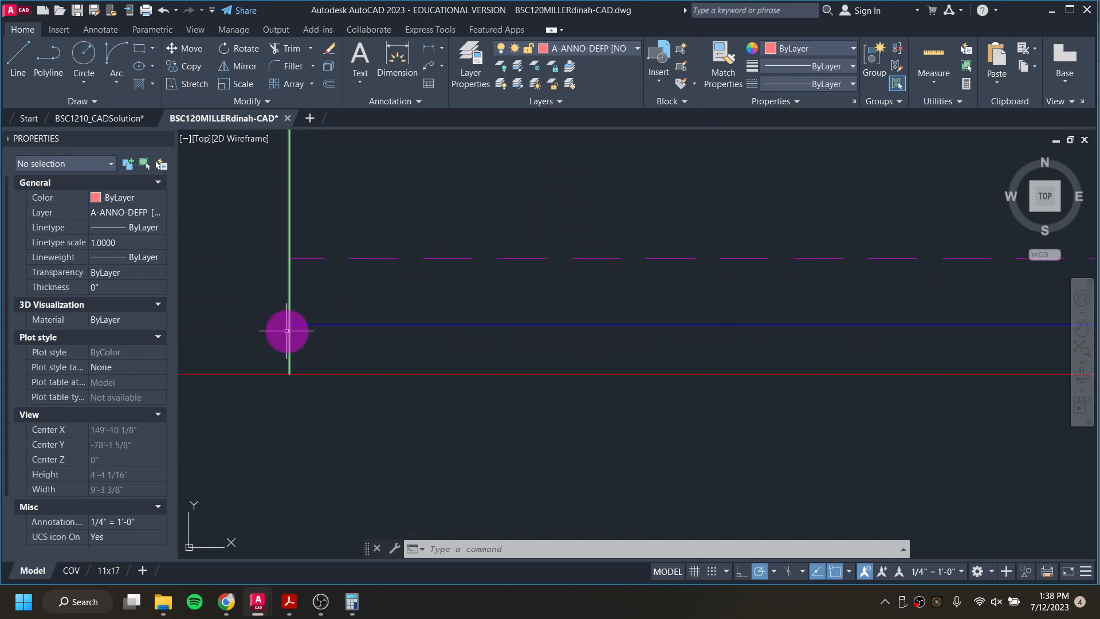
pyautogui.click(618, 48)
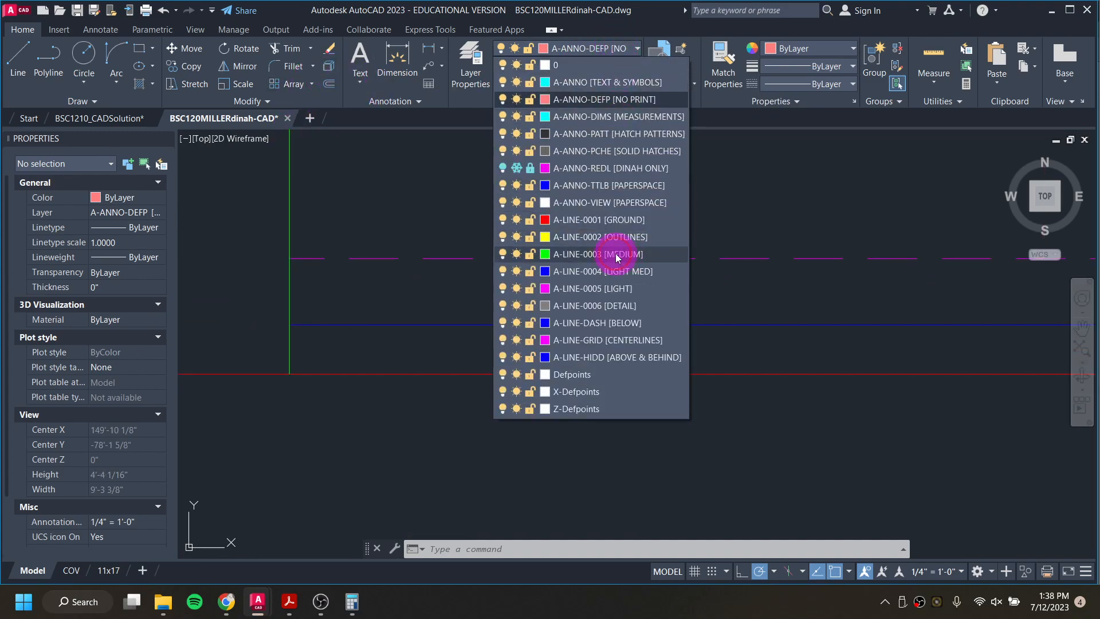
pyautogui.click(615, 253)
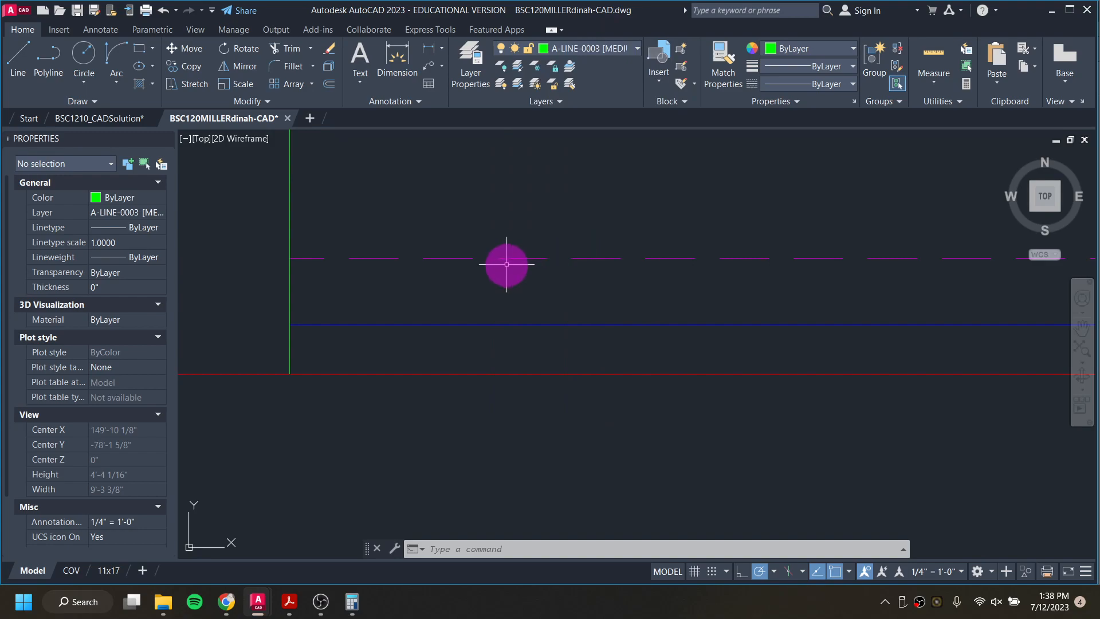
# Step: Draw a base notch from the blue line's left end, 1.25" horizontally inward and straight down to the ground line
pyautogui.write('l')
pyautogui.press('Return')
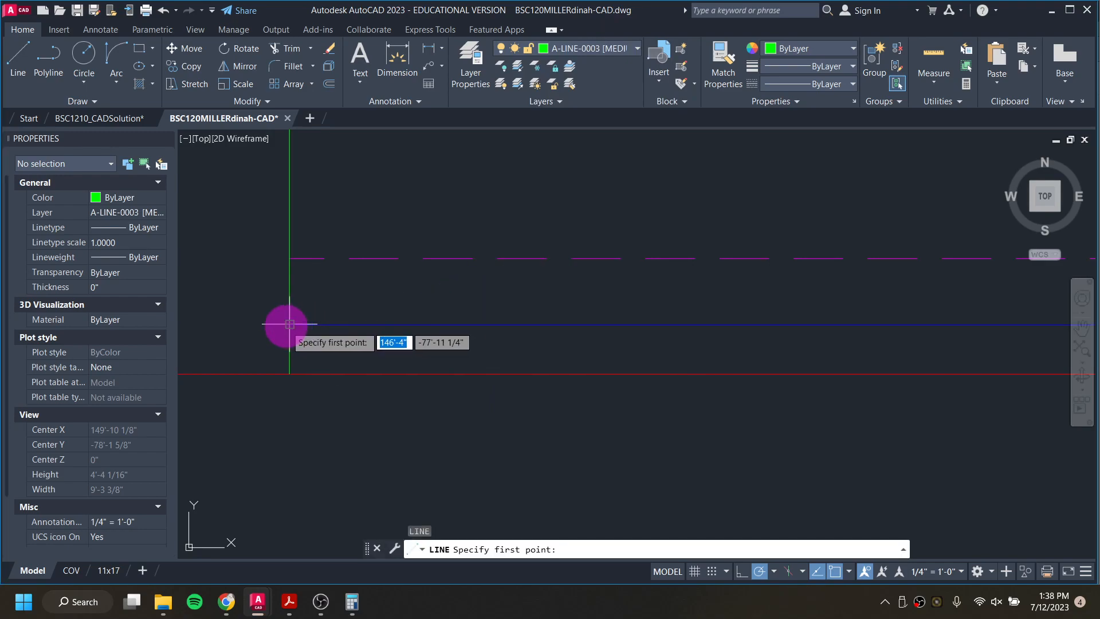
pyautogui.click(289, 325)
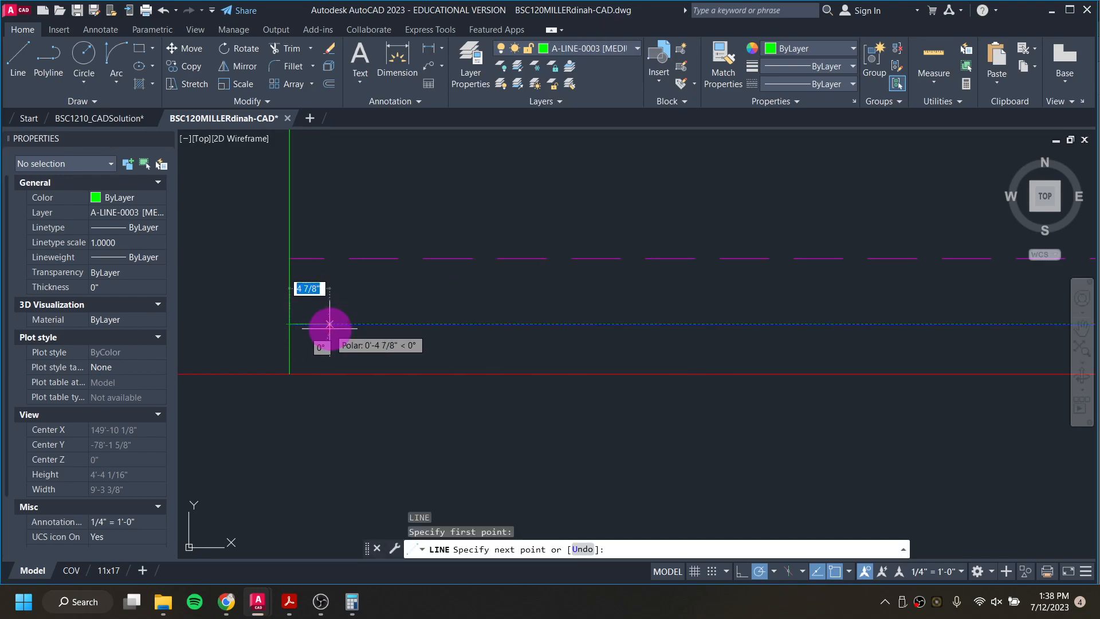
pyautogui.write('1.25')
pyautogui.press('Return')
pyautogui.click(299, 373)
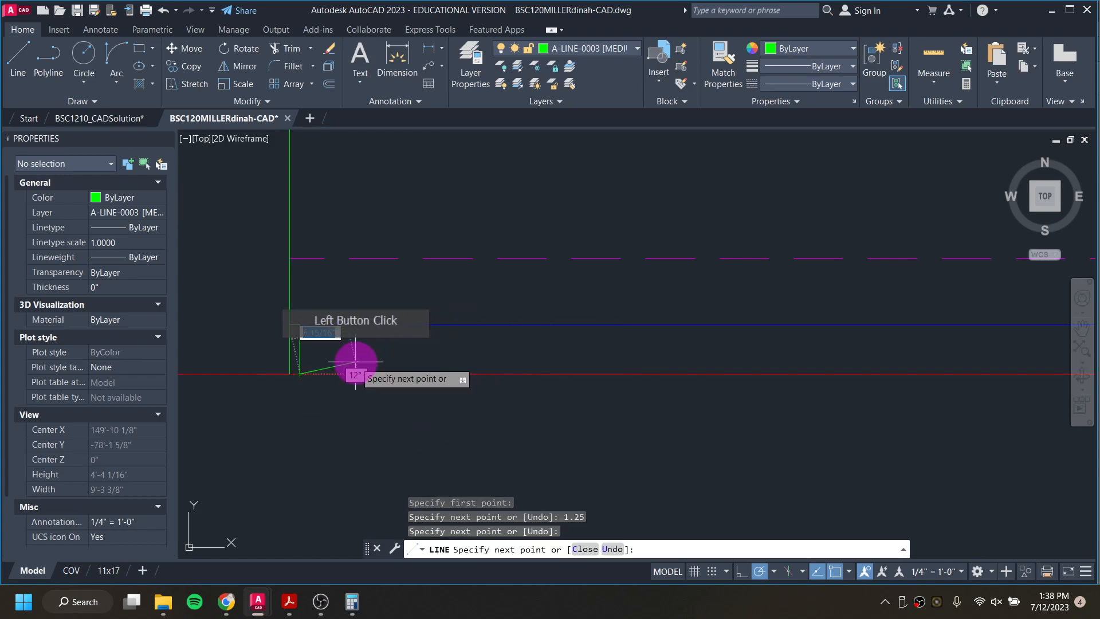
pyautogui.press('Escape')
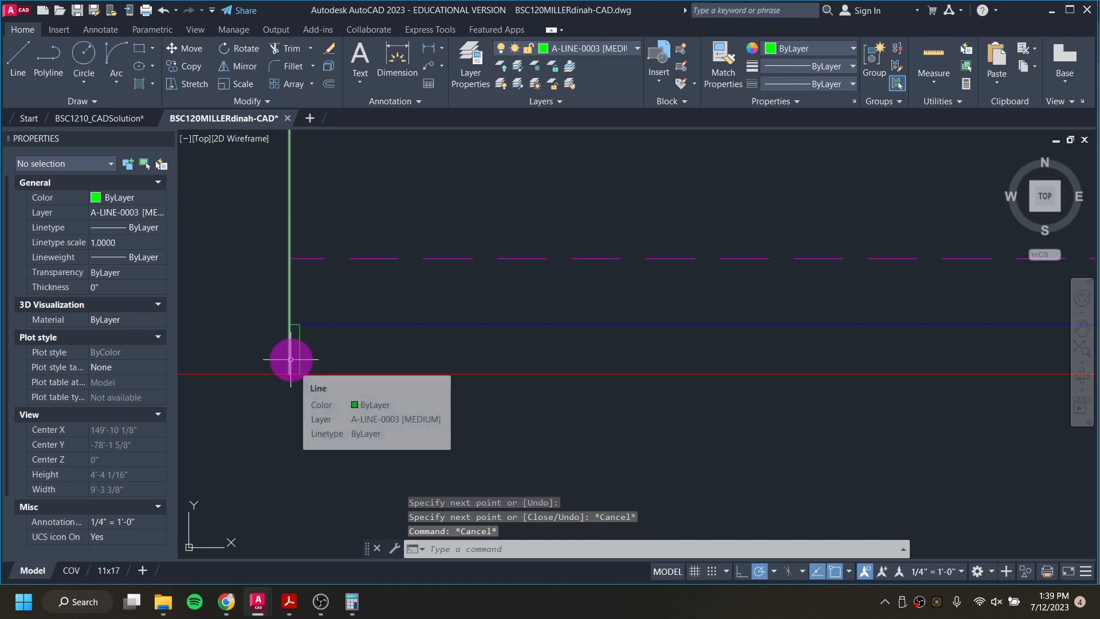
# Step: Shorten the elevation's left vertical line so its lower end meets the outer corner of the notch
pyautogui.click(290, 366)
pyautogui.click(291, 376)
pyautogui.click(290, 324)
pyautogui.press('Escape')
pyautogui.press('Escape')
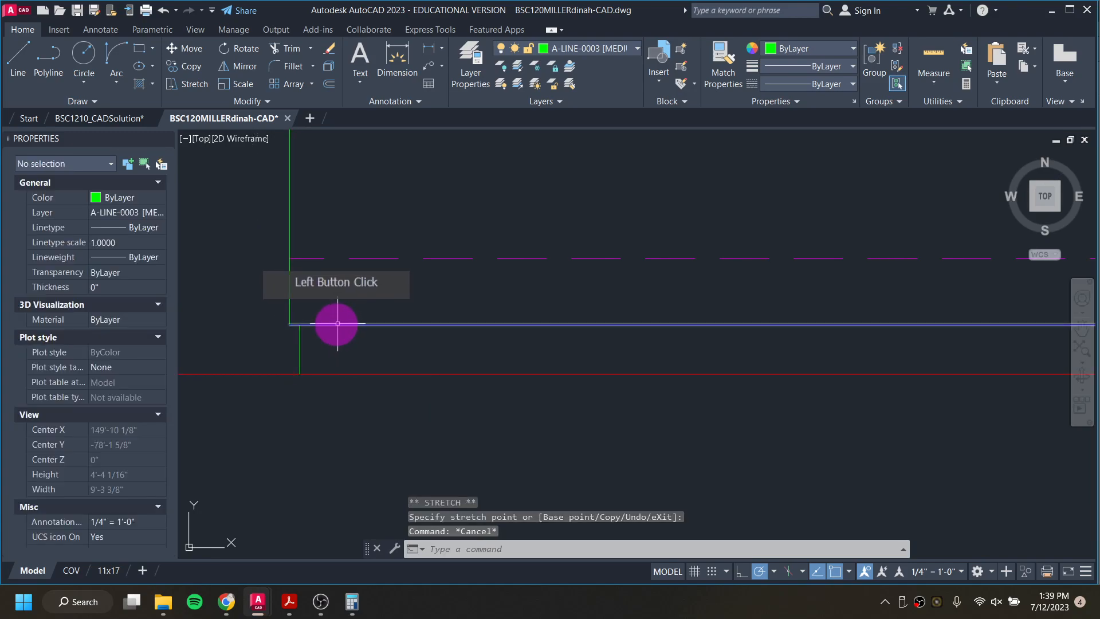
# Step: Stretch the left end of the blue base line 1 1/4" inward to the notch's inner corner
pyautogui.click(334, 325)
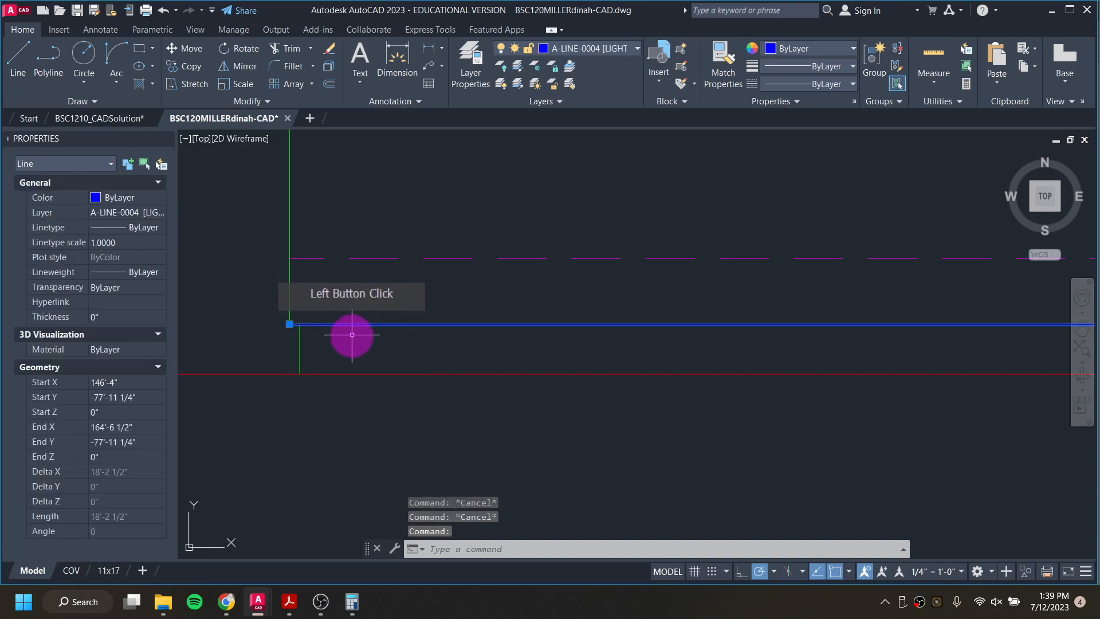
pyautogui.click(289, 323)
pyautogui.click(299, 323)
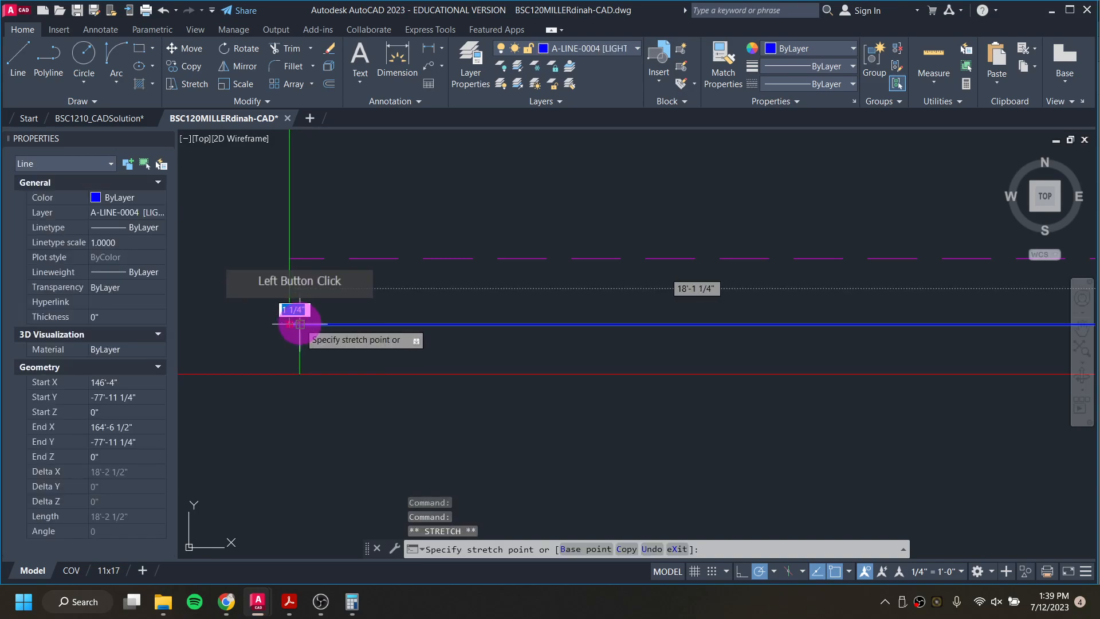
pyautogui.press('Escape')
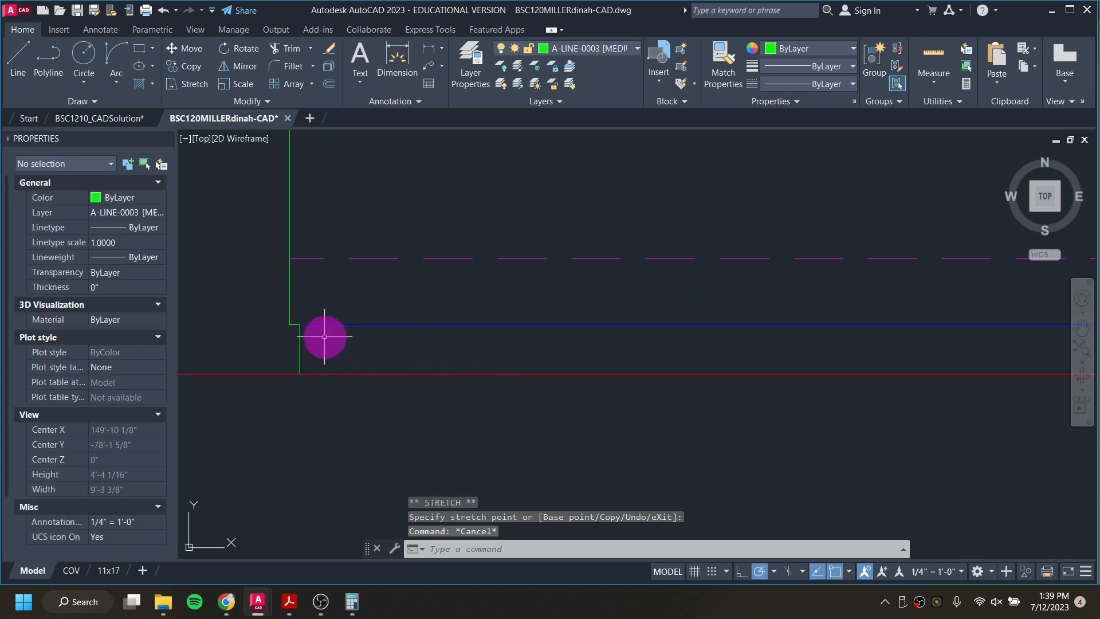
pyautogui.click(310, 327)
pyautogui.scroll(6, 306, 327)
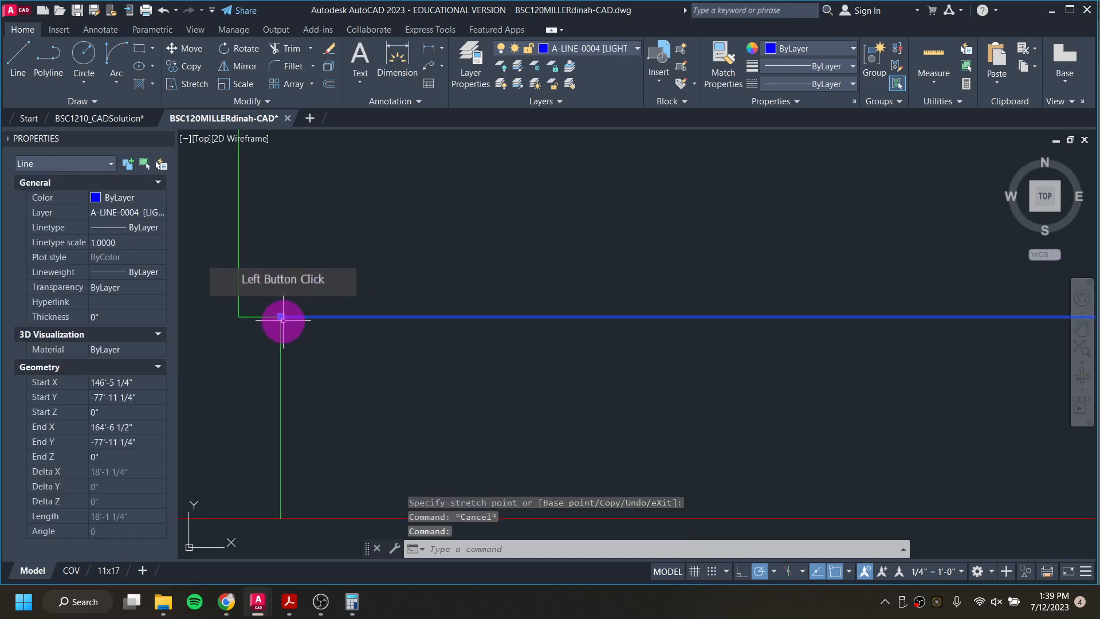
pyautogui.click(300, 325)
pyautogui.press('Escape')
pyautogui.press('Escape')
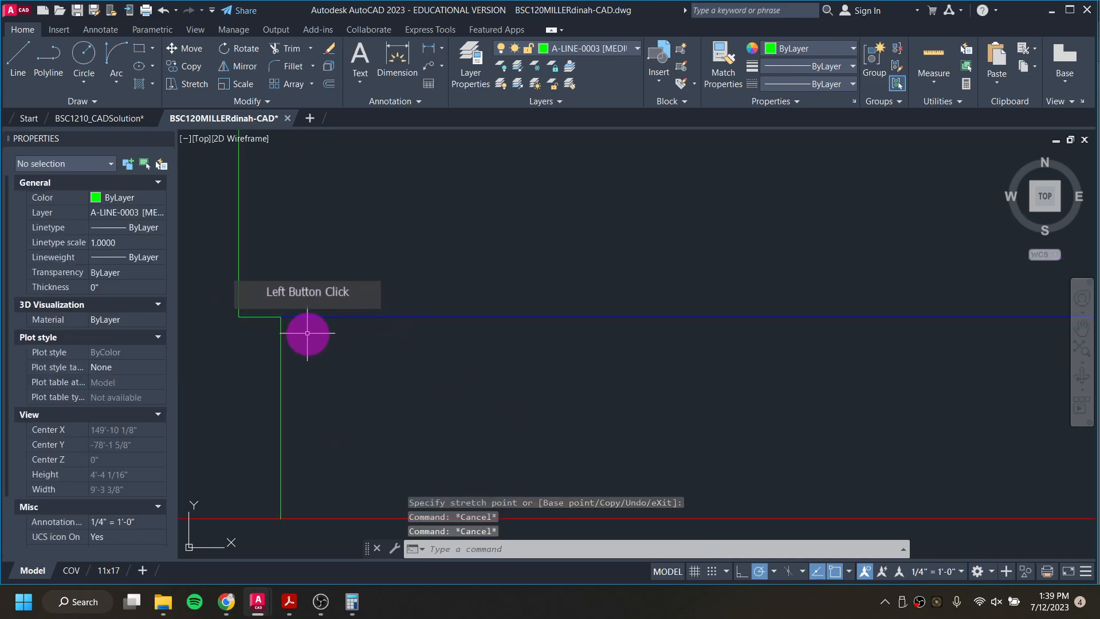
pyautogui.click(303, 316)
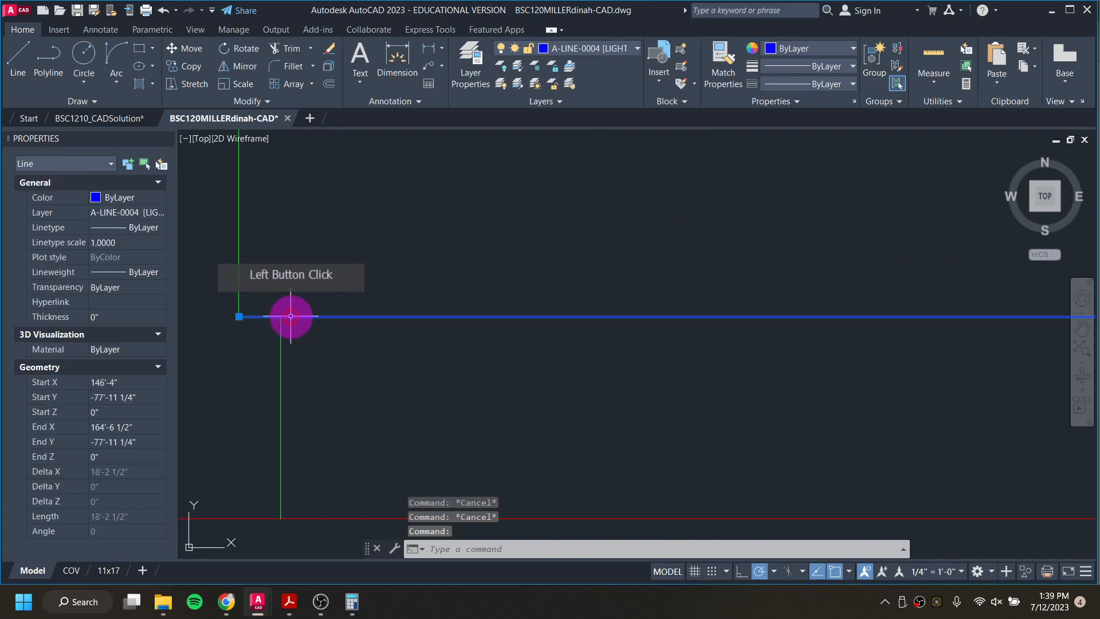
pyautogui.click(239, 316)
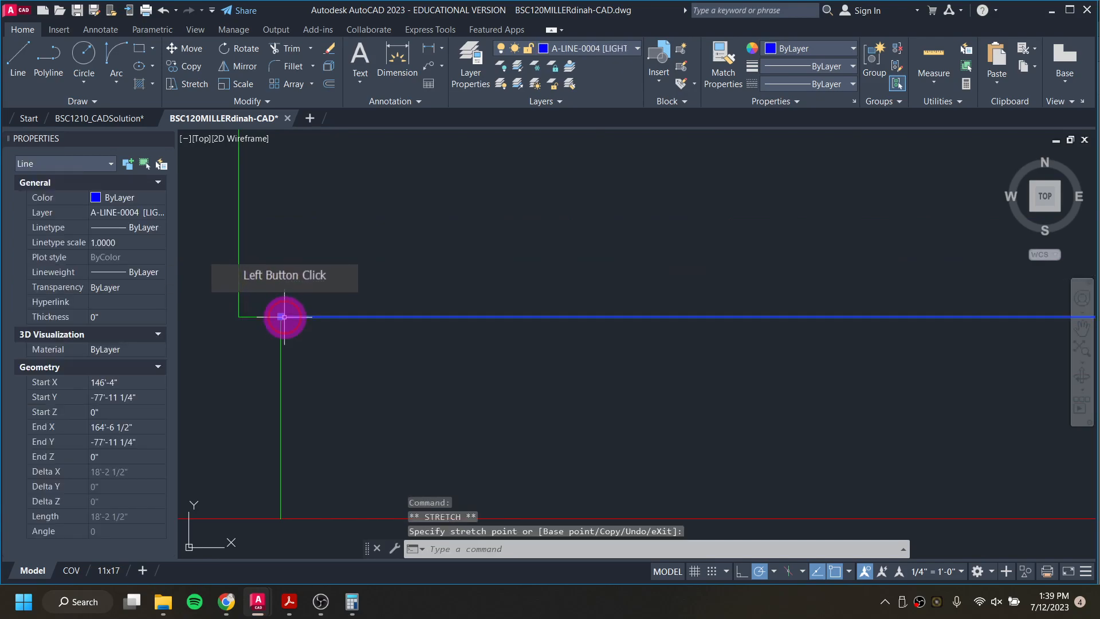
pyautogui.press('Escape')
pyautogui.press('Escape')
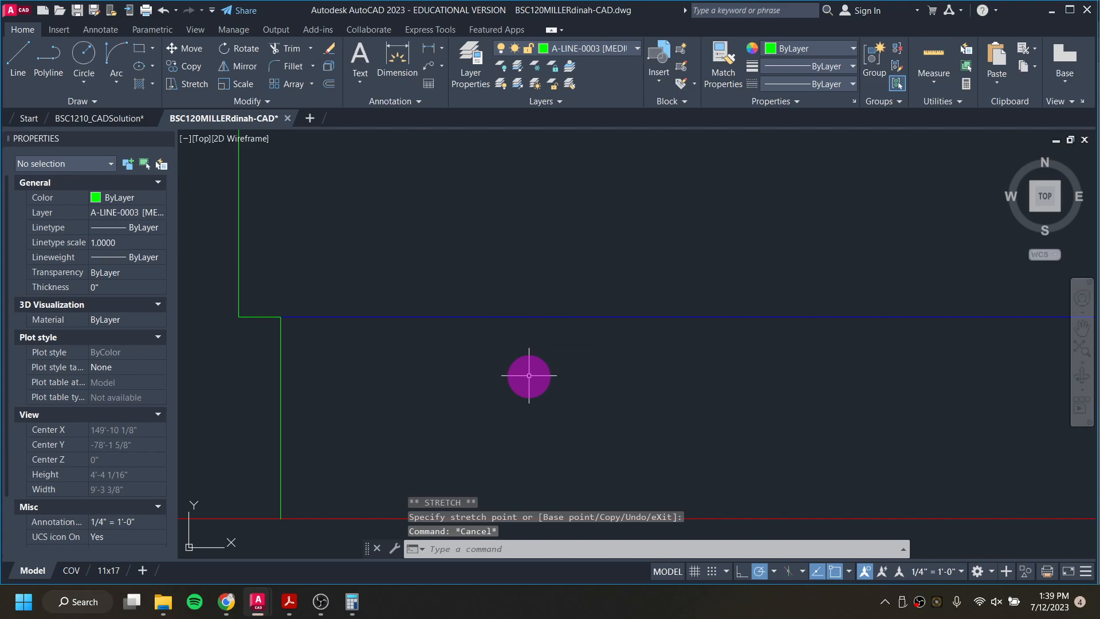
# Step: Draw a second base notch where the middle vertical line crosses the blue line, 1.25" to the left and down to the ground line
pyautogui.scroll(4, 527, 375)
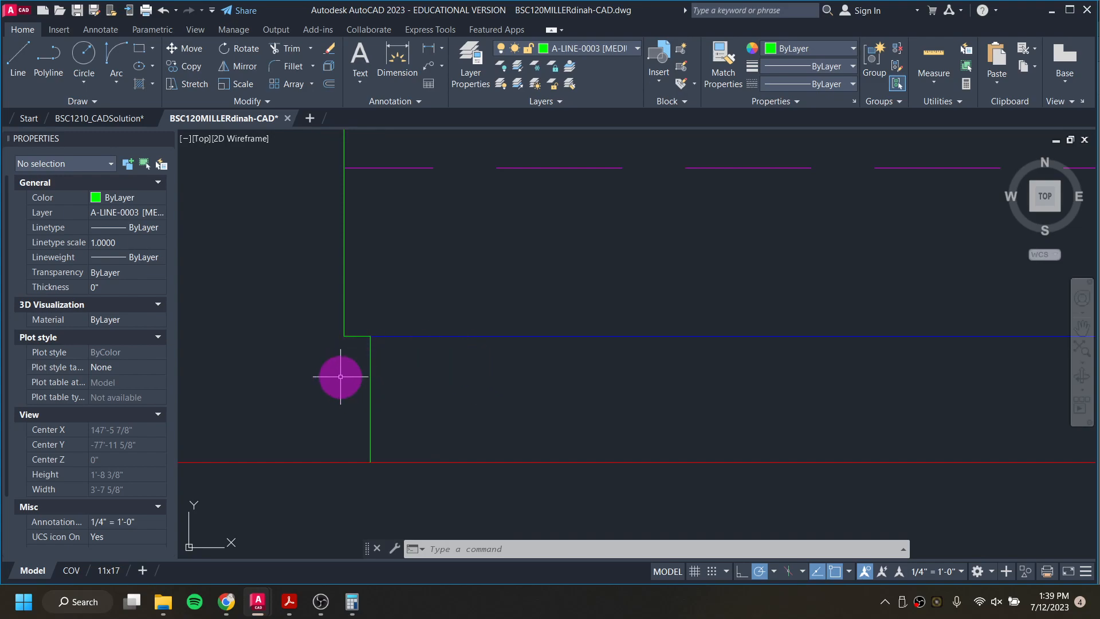
pyautogui.scroll(-8, 381, 348)
pyautogui.moveTo(630, 370); pyautogui.dragTo(434, 412, button='middle')
pyautogui.scroll(2, 716, 405)
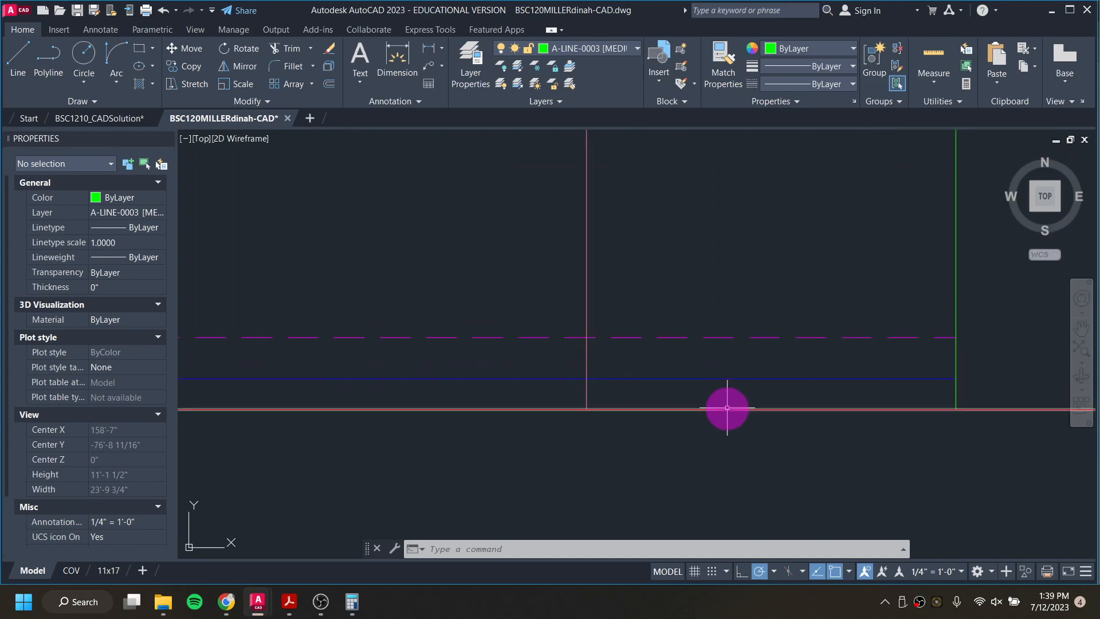
pyautogui.scroll(-8, 543, 395)
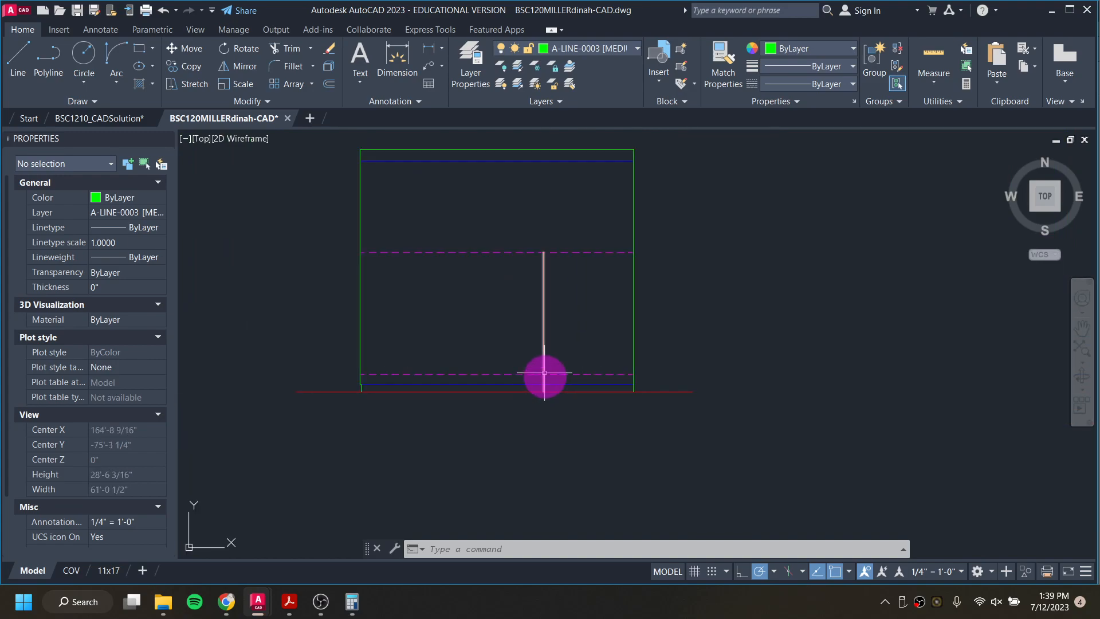
pyautogui.scroll(6, 543, 391)
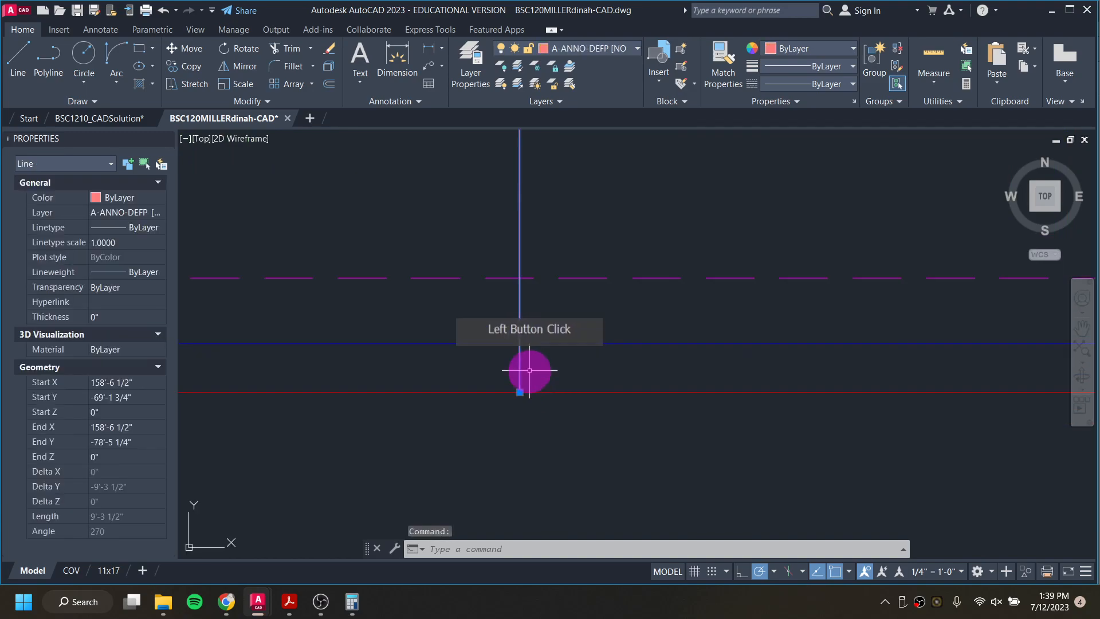
pyautogui.press('Escape')
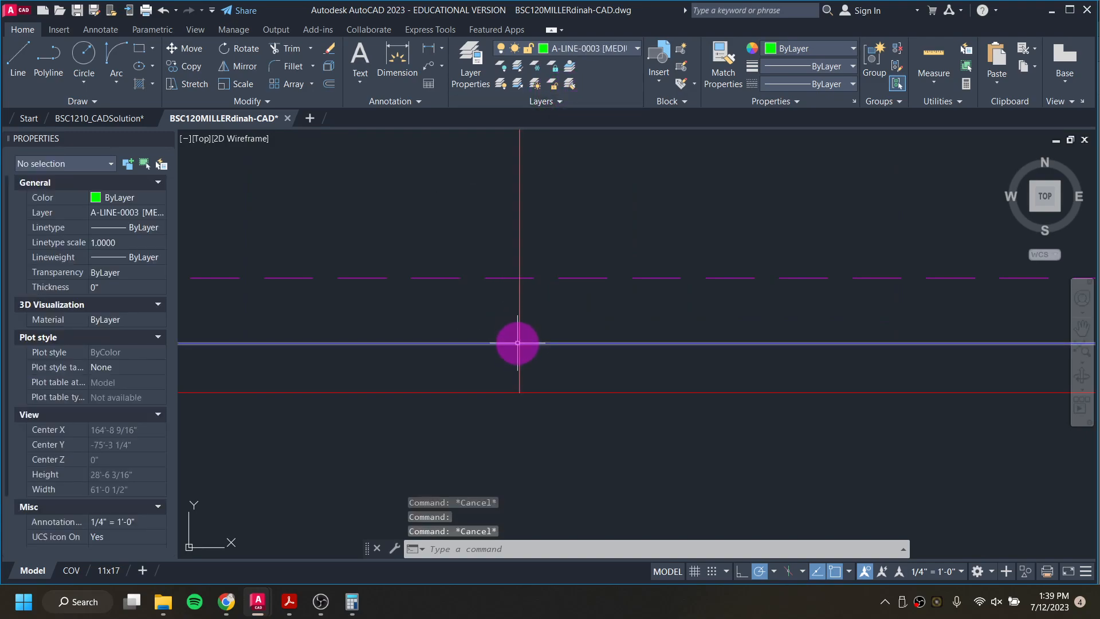
pyautogui.write('l')
pyautogui.press('Return')
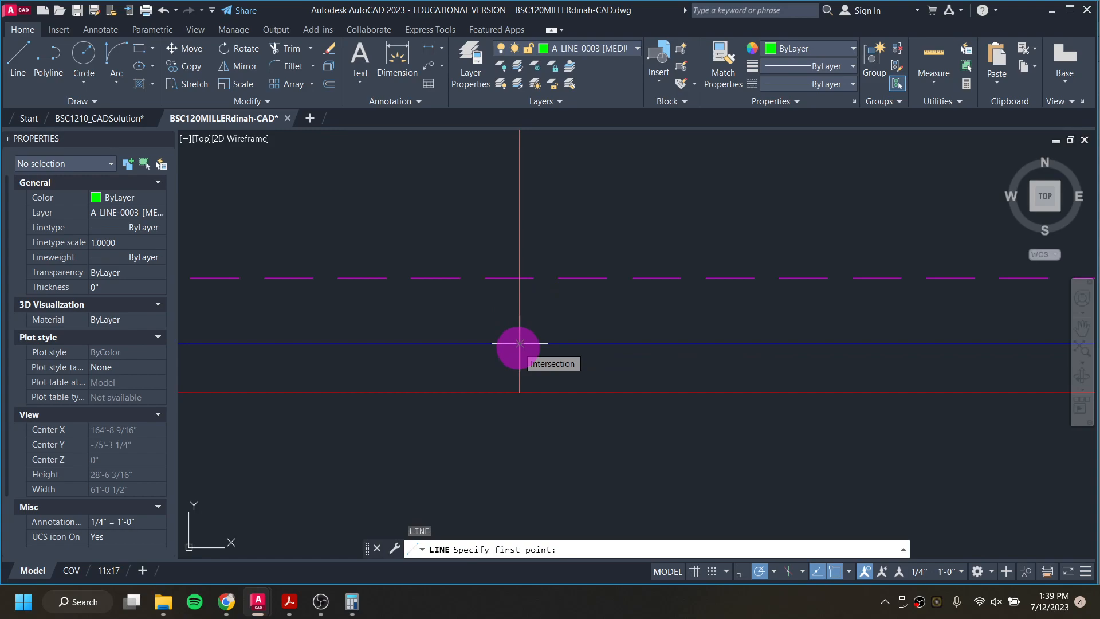
pyautogui.click(519, 343)
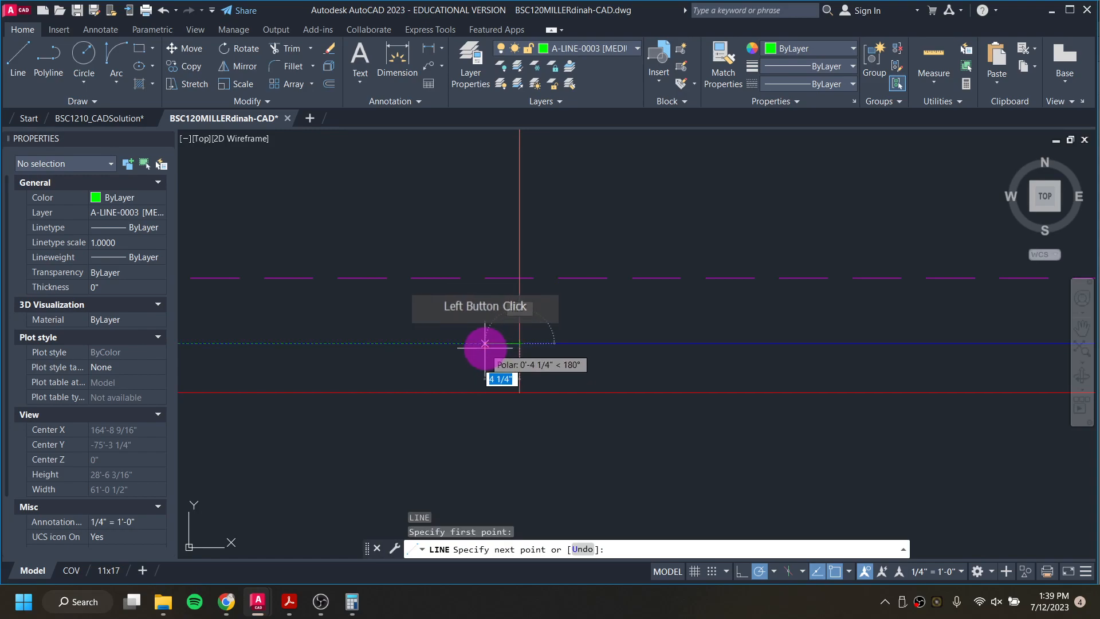
pyautogui.press('Return')
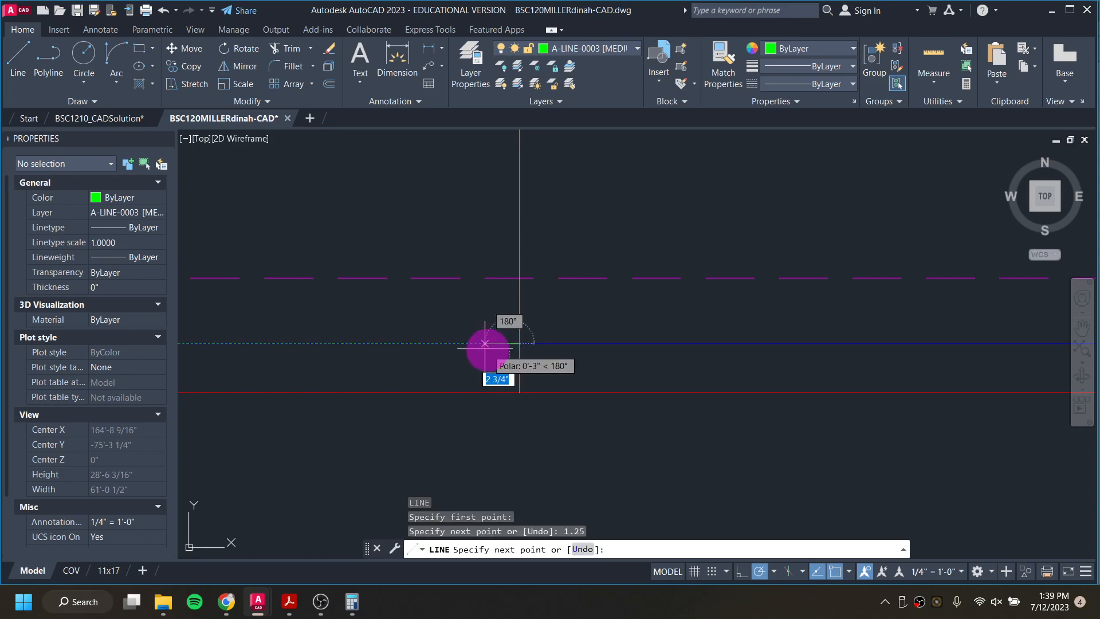
pyautogui.click(503, 392)
pyautogui.press('Escape')
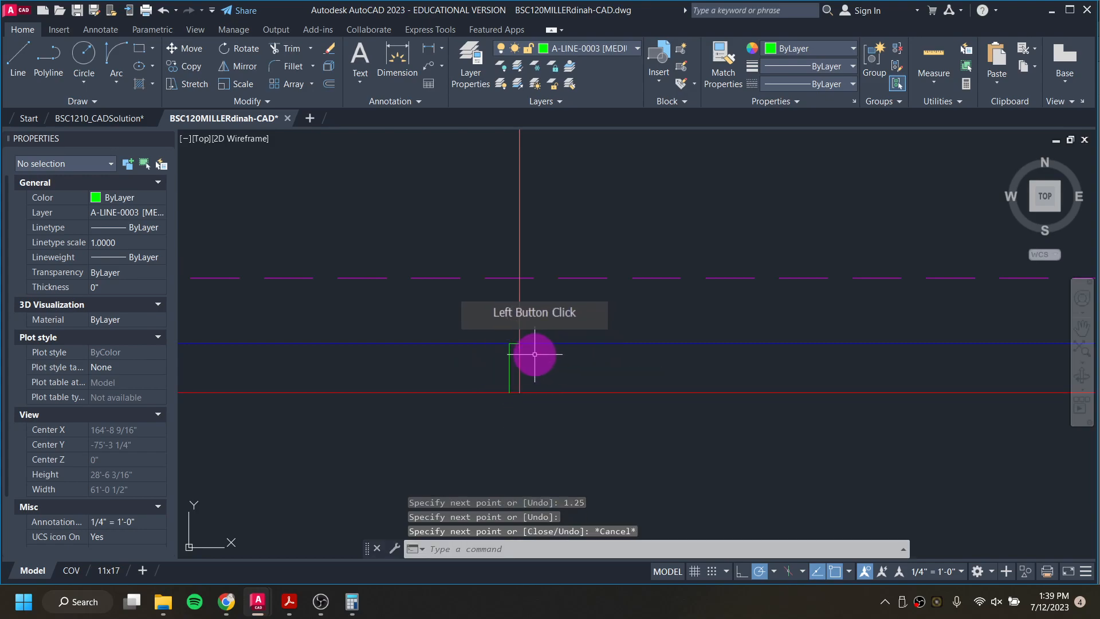
# Step: Shorten the middle vertical line so its lower end stops at the blue base line
pyautogui.click(519, 363)
pyautogui.click(520, 392)
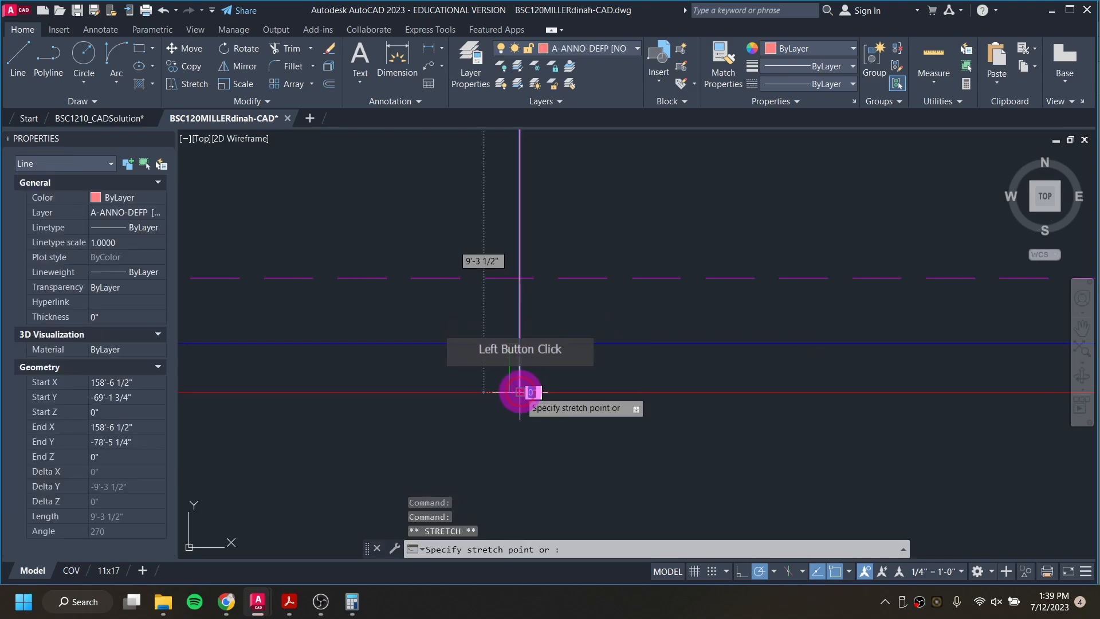
pyautogui.click(520, 343)
pyautogui.press('Escape')
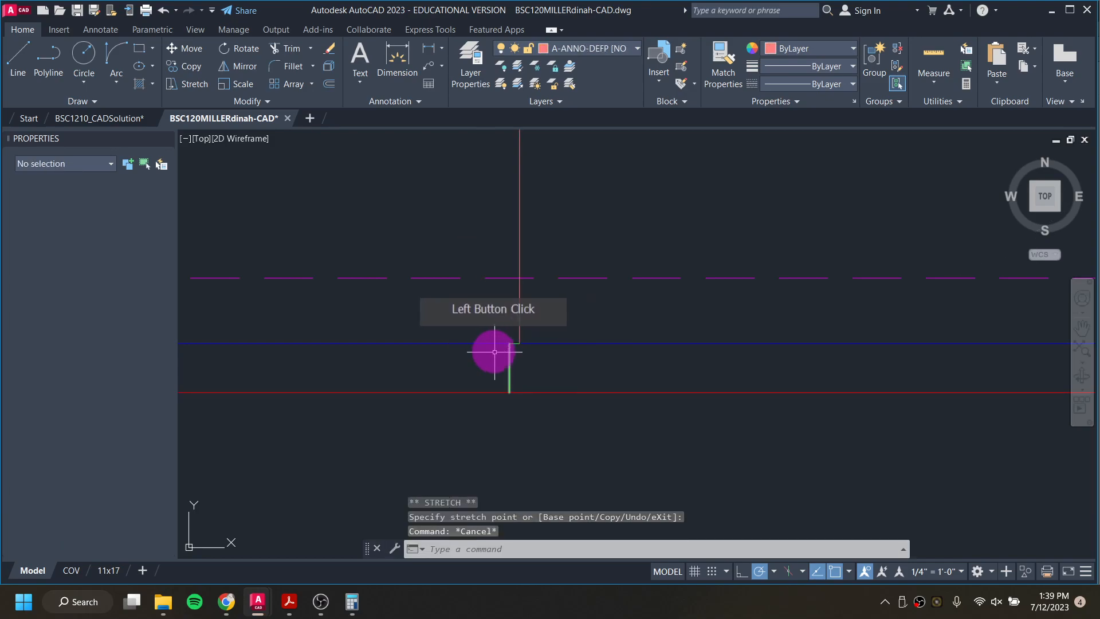
# Step: Stretch the right end of the blue base line back to the inner corner of the second notch, making it 12'-0" long
pyautogui.click(480, 342)
pyautogui.scroll(-3, 480, 342)
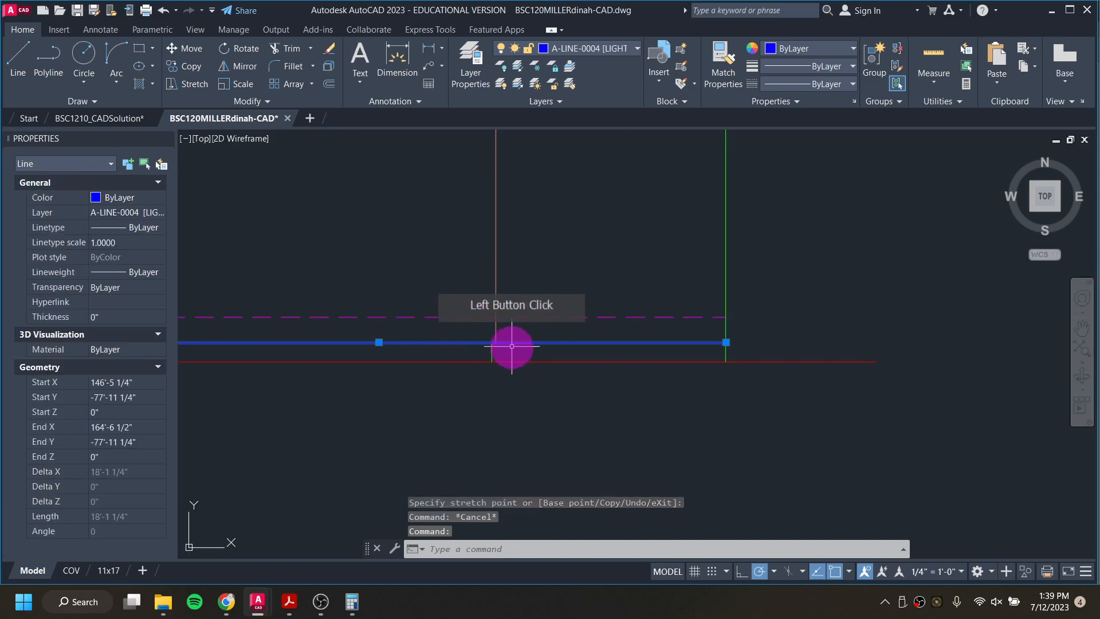
pyautogui.click(726, 342)
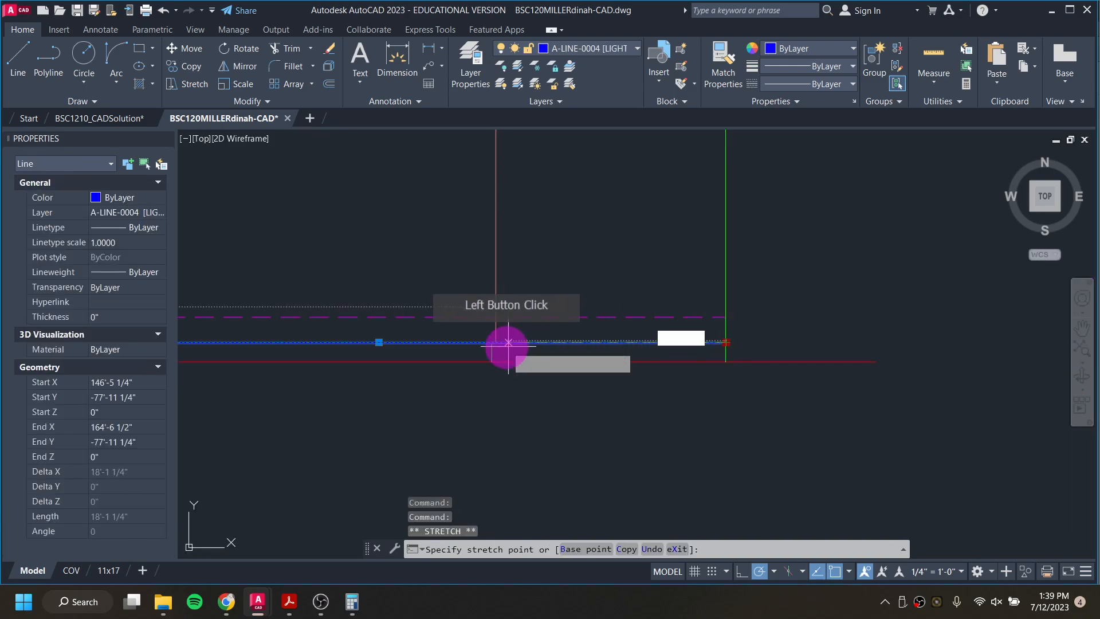
pyautogui.scroll(3, 458, 335)
pyautogui.click(470, 333)
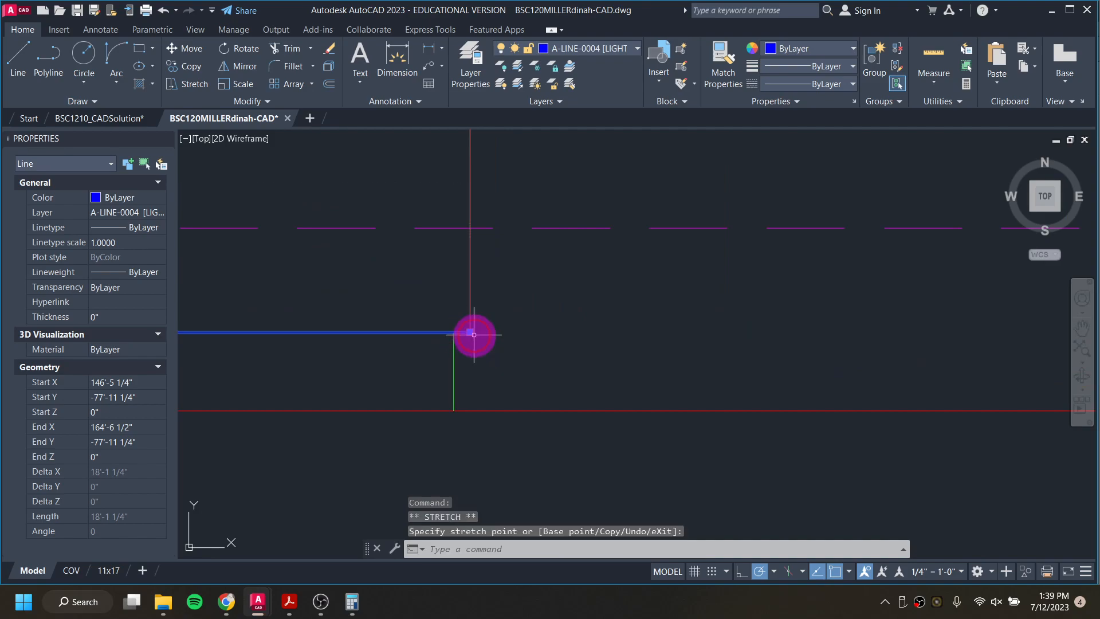
pyautogui.click(471, 333)
pyautogui.click(453, 332)
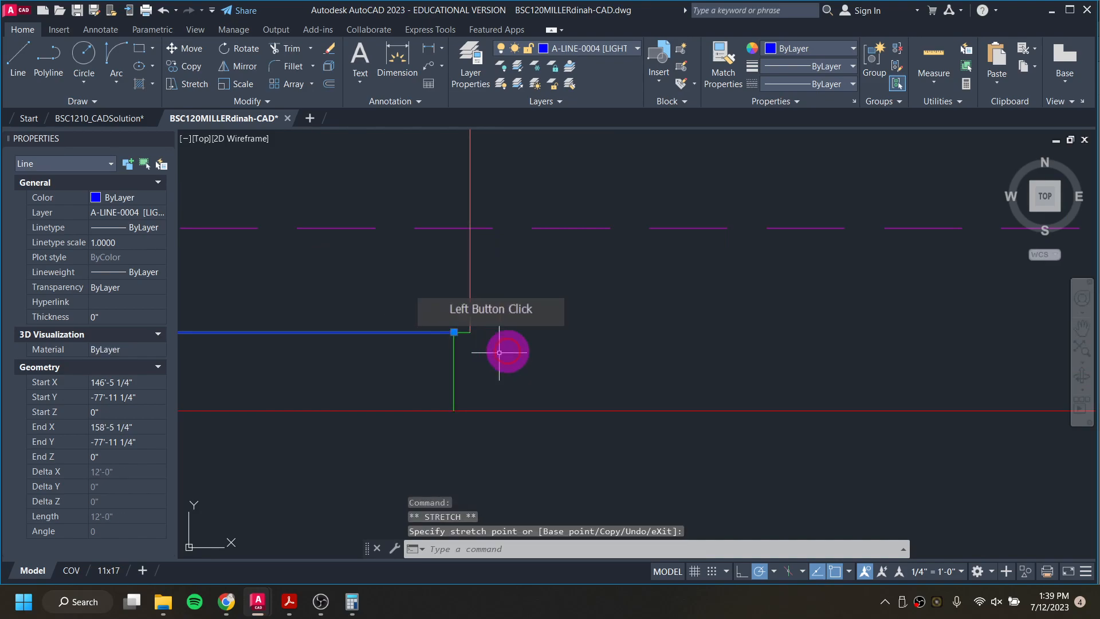
pyautogui.press('Escape')
# Step: Compare the middle vertical line with the wall edge beside the porch in BSC1210_CADSolution's east elevation, and return to the working drawing
pyautogui.click(470, 320)
pyautogui.scroll(-9, 471, 318)
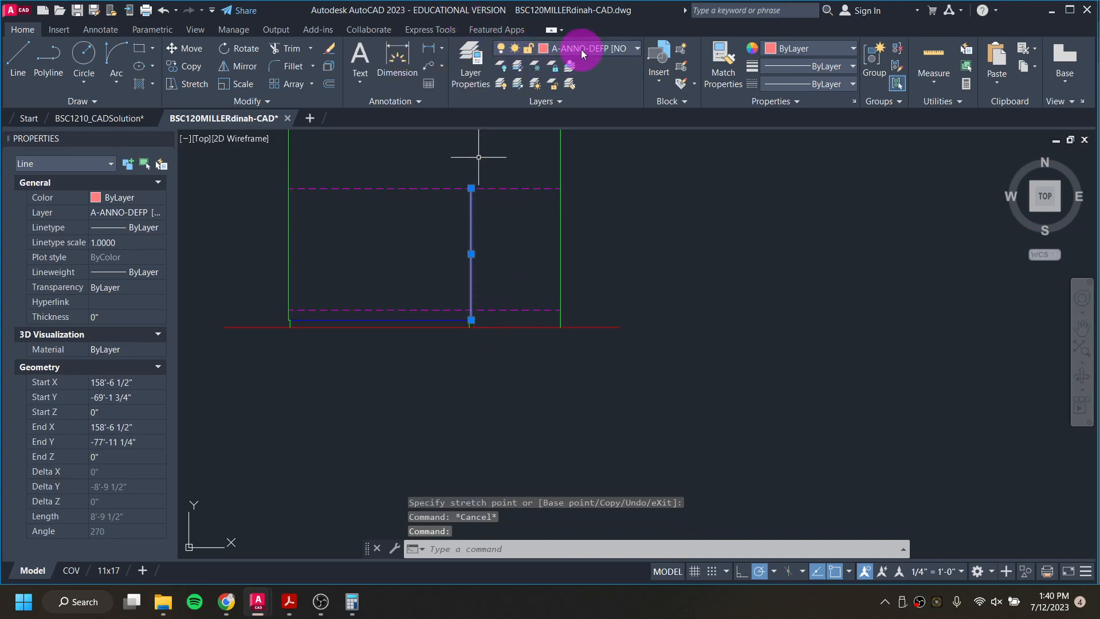
pyautogui.click(118, 119)
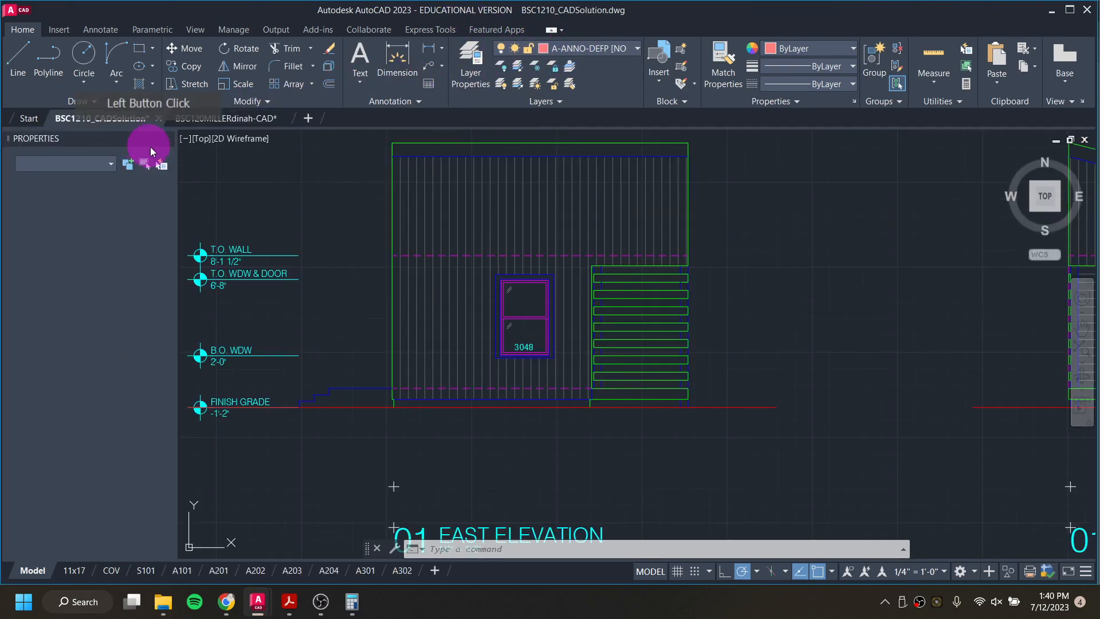
pyautogui.scroll(5, 544, 275)
pyautogui.scroll(-3, 590, 258)
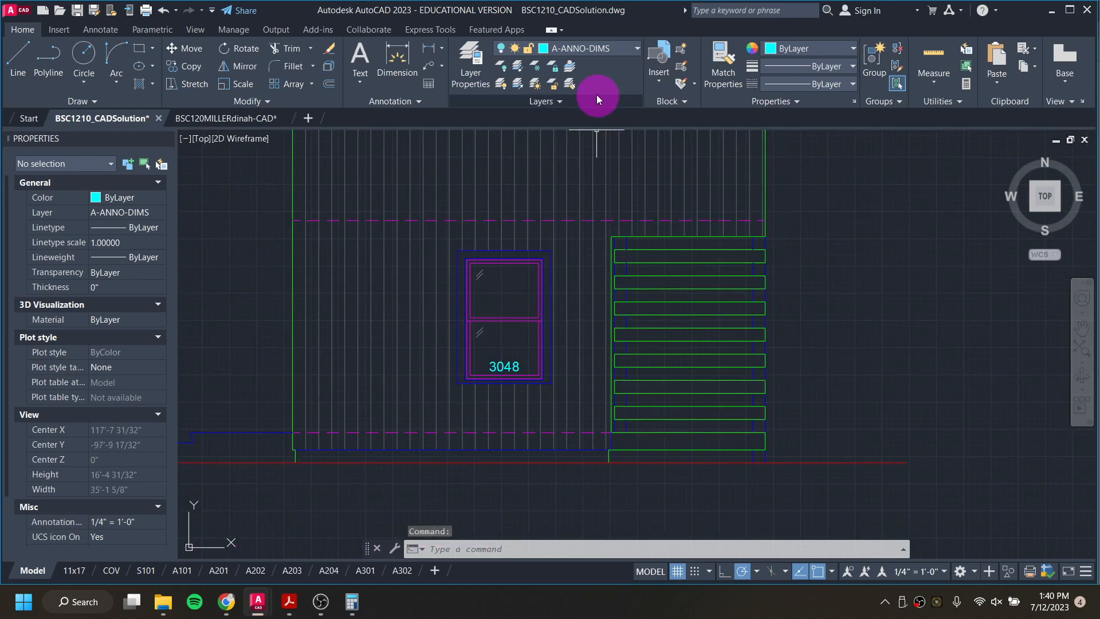
pyautogui.scroll(2, 608, 441)
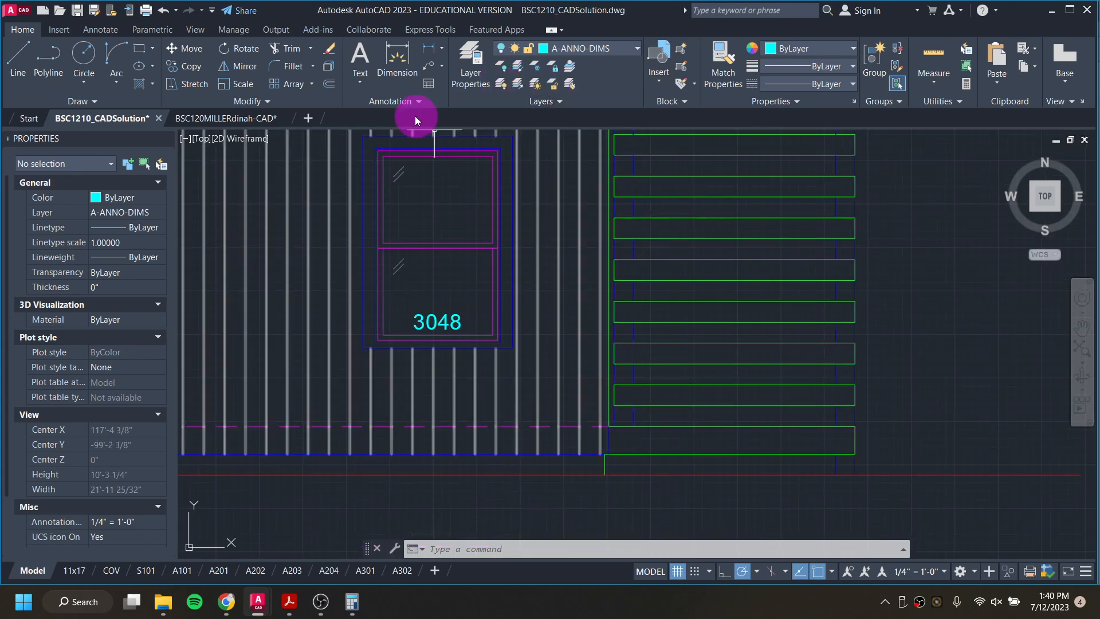
pyautogui.click(238, 118)
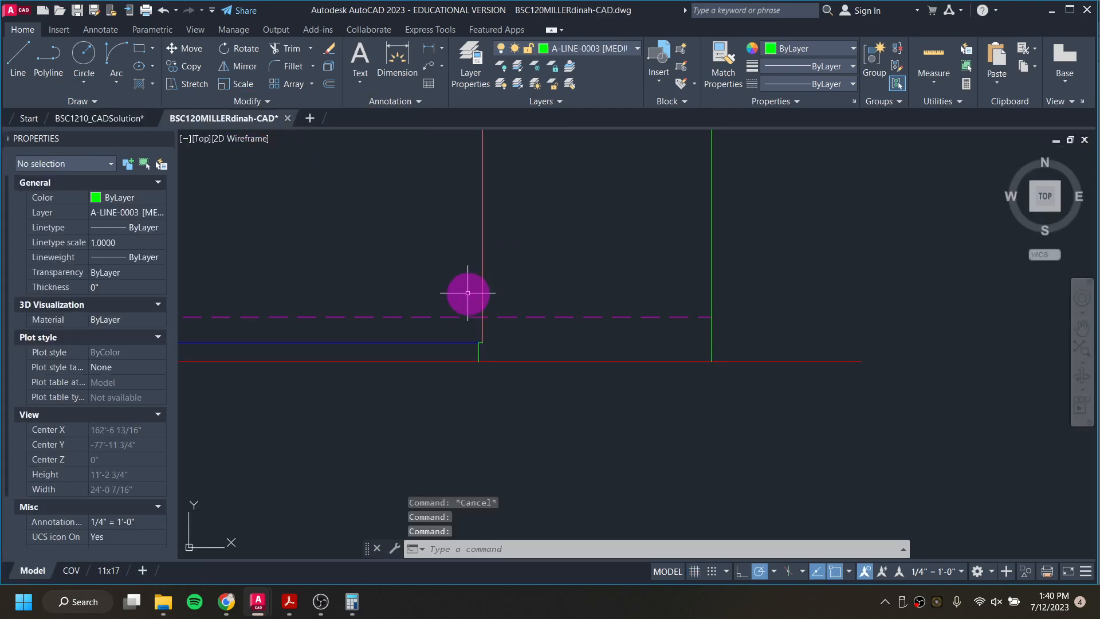
# Step: Move the middle vertical line onto layer A-LINE-0003 [MEDIUM]
pyautogui.click(481, 298)
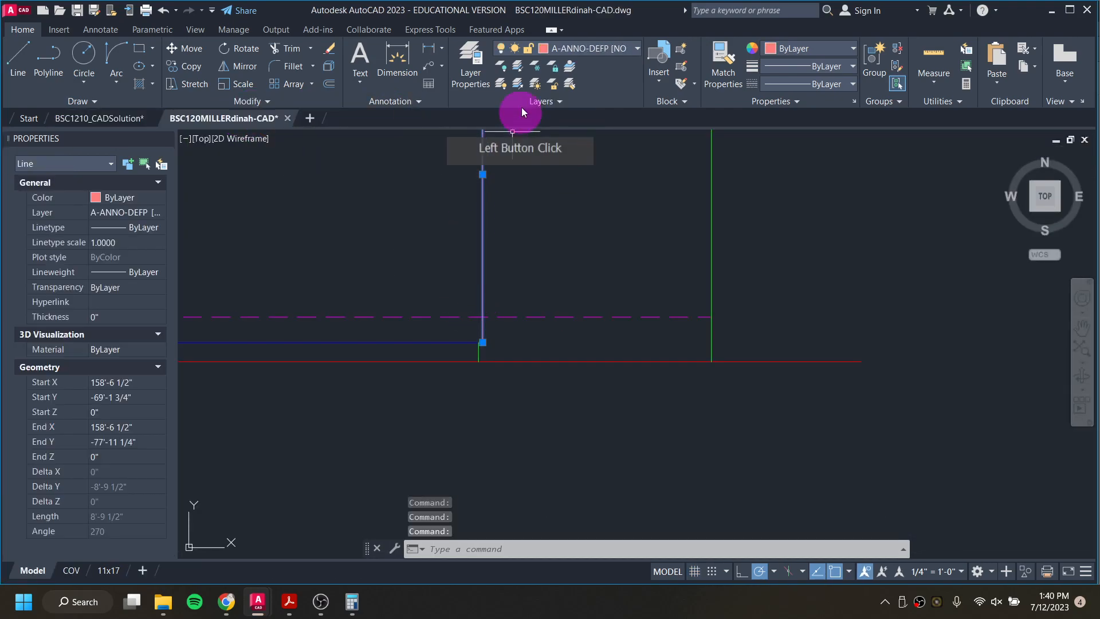
pyautogui.click(585, 46)
pyautogui.click(611, 184)
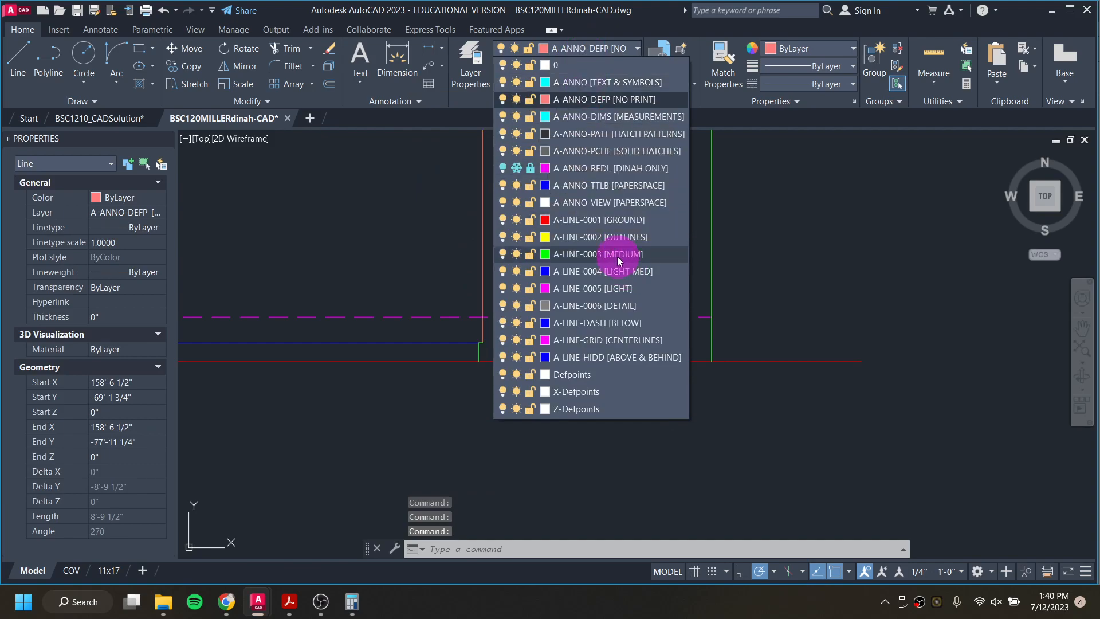
pyautogui.press('Escape')
pyautogui.press('Escape')
pyautogui.scroll(-2, 491, 322)
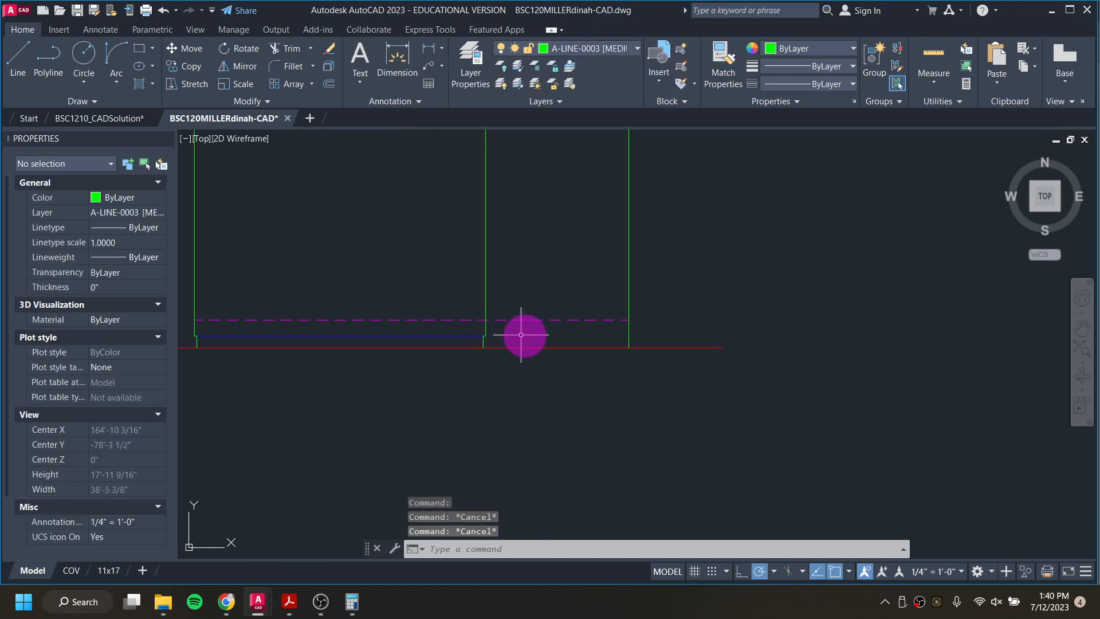
# Step: Check the layer of the short vertical segment below the dashed line in BSC1210_CADSolution, and return to the working drawing
pyautogui.click(120, 114)
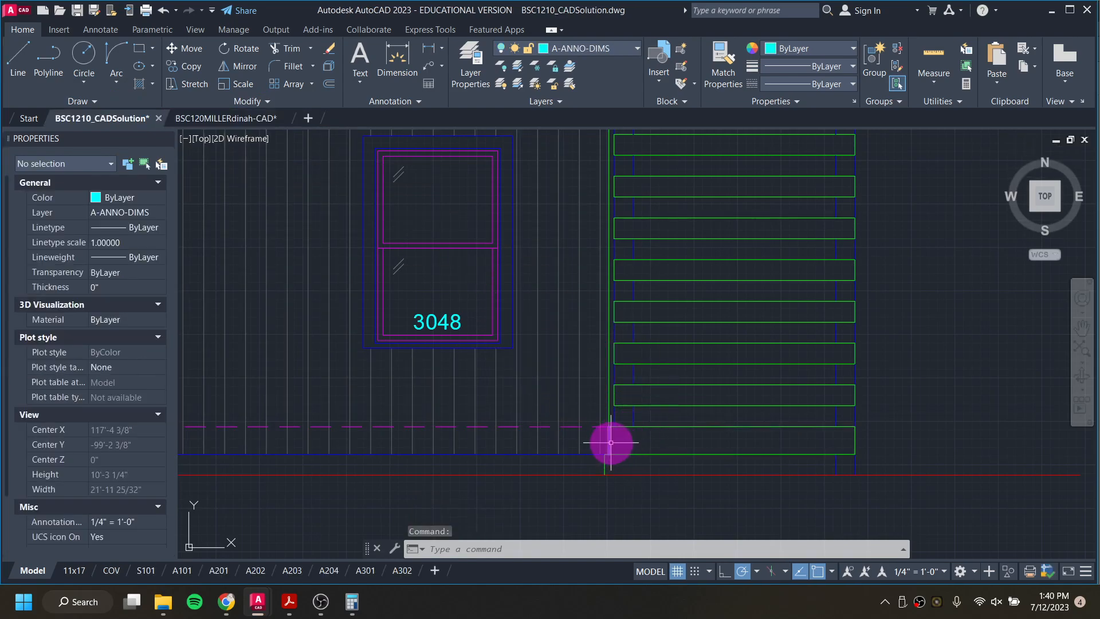
pyautogui.scroll(2, 609, 438)
pyautogui.click(605, 440)
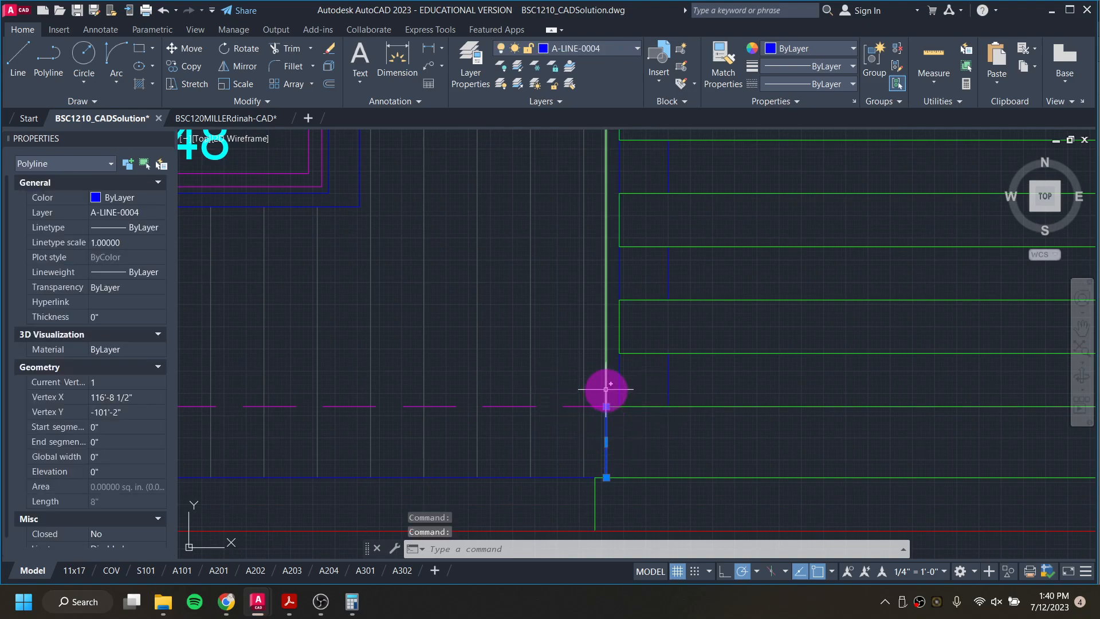
pyautogui.click(269, 117)
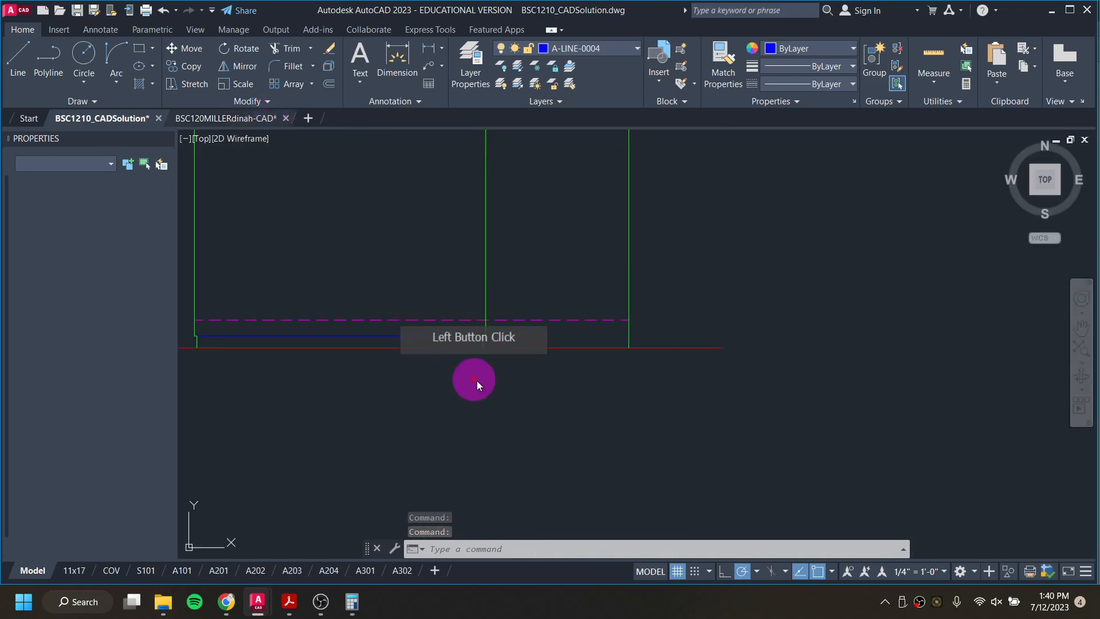
# Step: Stretch the lower end of the middle vertical line up to the dashed magenta line
pyautogui.scroll(6, 479, 330)
pyautogui.click(505, 316)
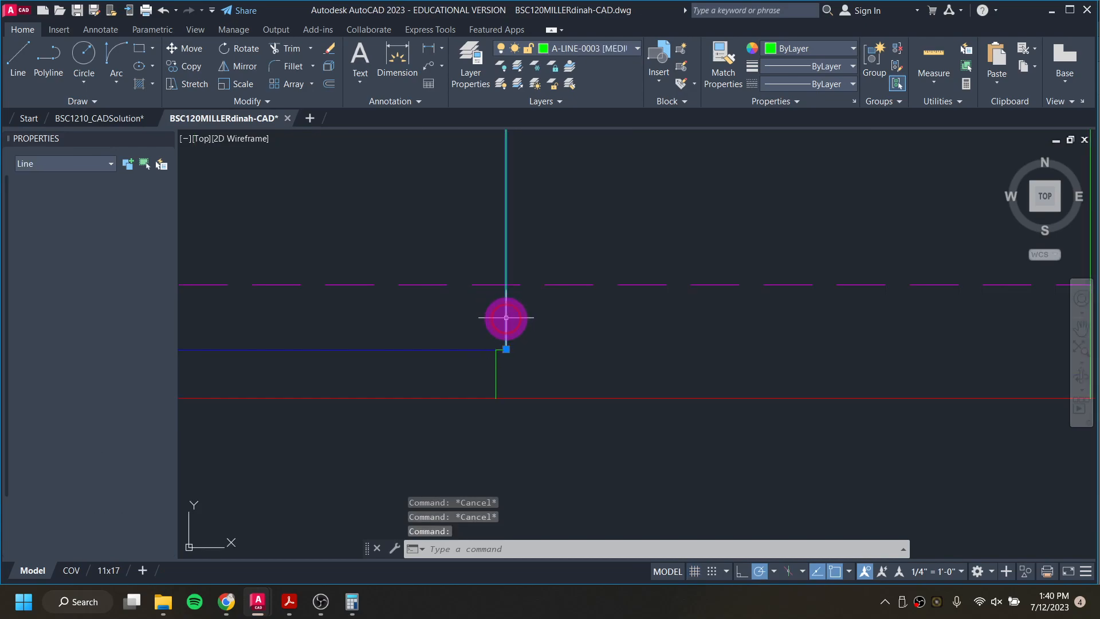
pyautogui.click(506, 349)
pyautogui.click(504, 285)
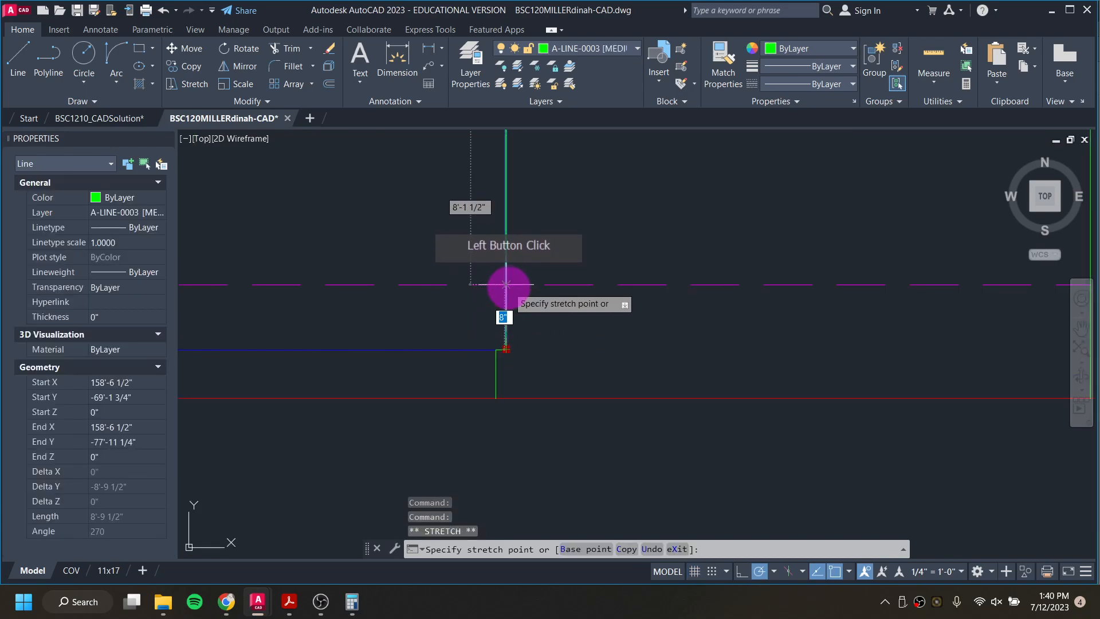
pyautogui.press('Escape')
# Step: Draw a vertical line on layer A-LINE-0004 from the dashed line down to the outer corner of the second notch
pyautogui.click(603, 159)
pyautogui.click(592, 50)
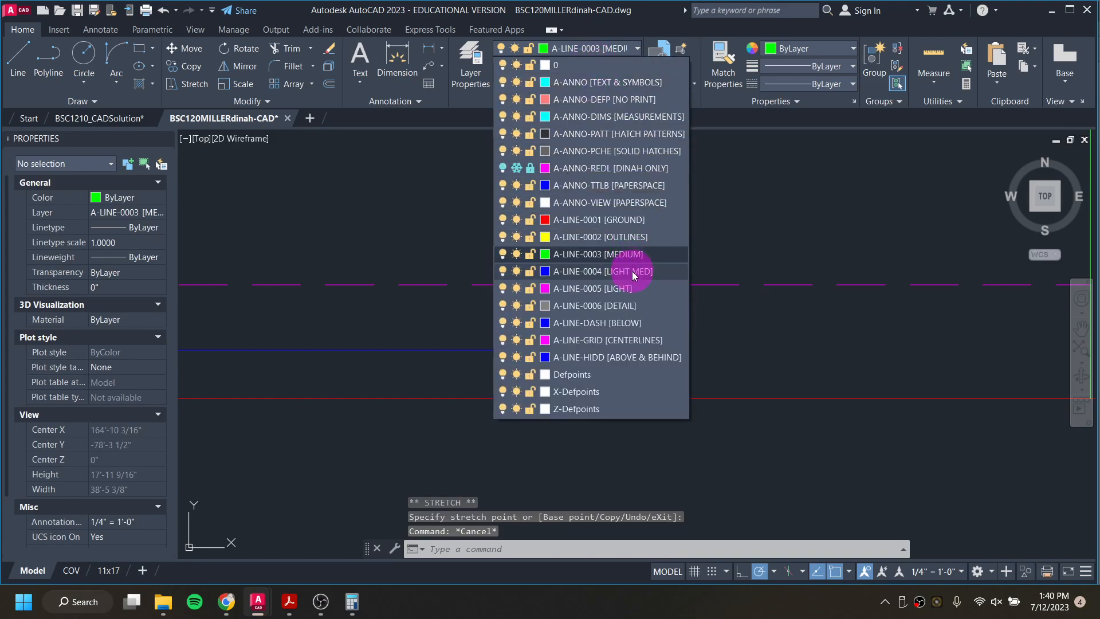
pyautogui.click(632, 272)
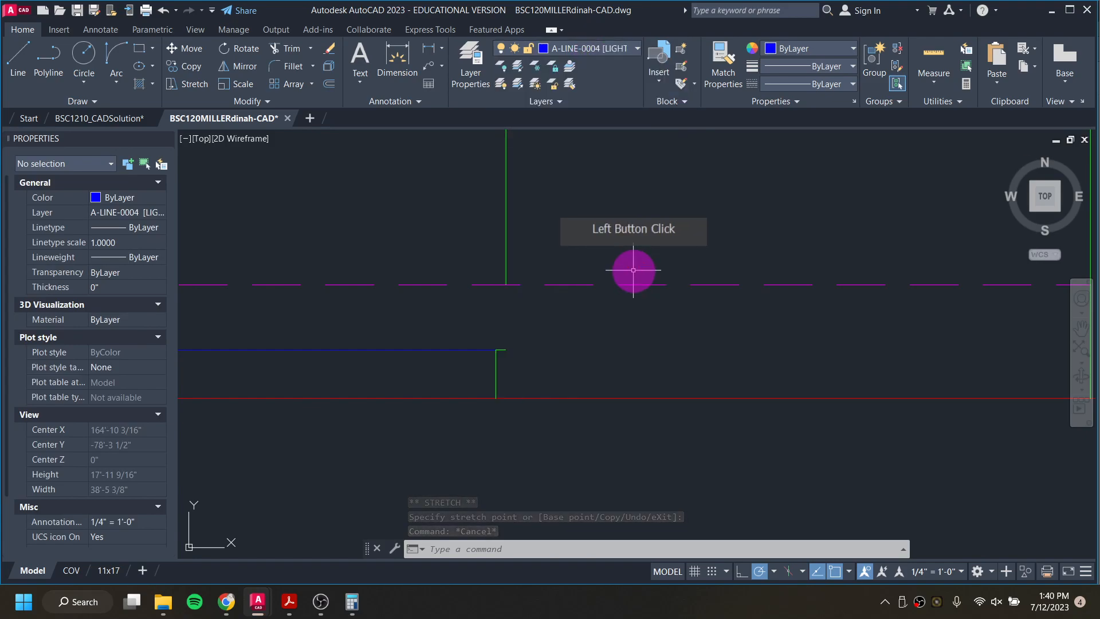
pyautogui.write('l')
pyautogui.press('Return')
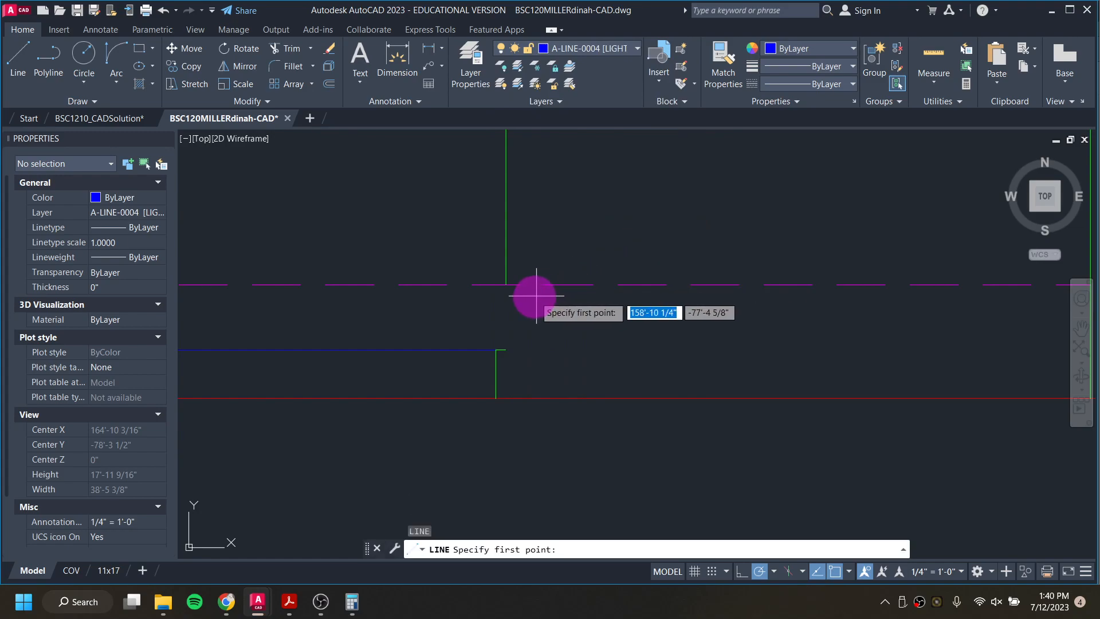
pyautogui.click(506, 285)
pyautogui.click(506, 349)
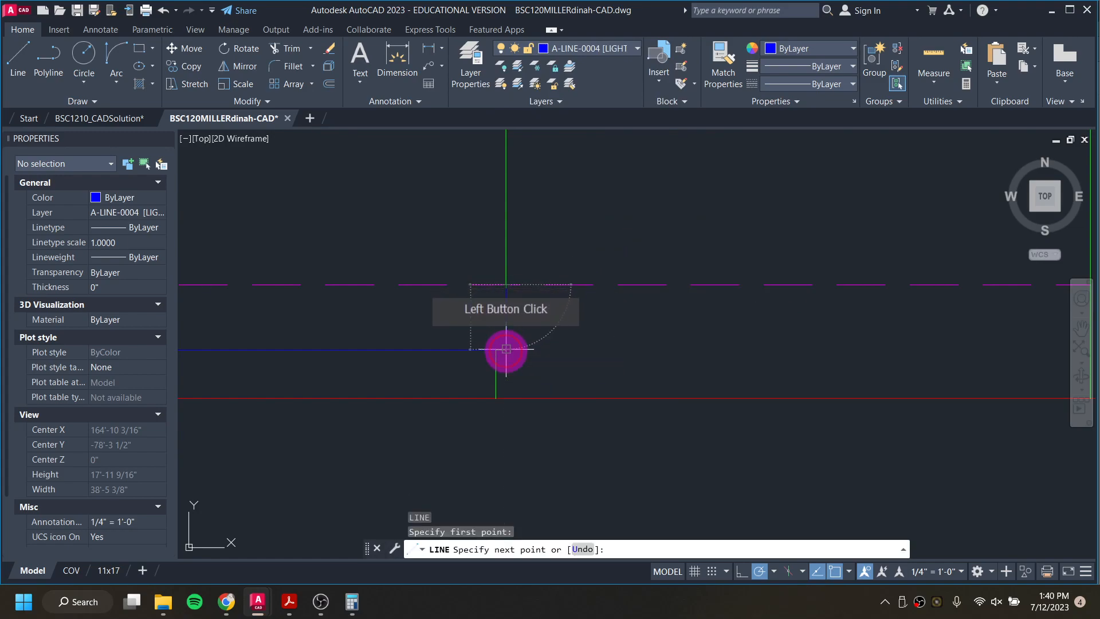
pyautogui.press('Escape')
pyautogui.scroll(2, 545, 368)
pyautogui.moveTo(545, 368); pyautogui.dragTo(559, 366, button='middle')
pyautogui.scroll(2, 559, 367)
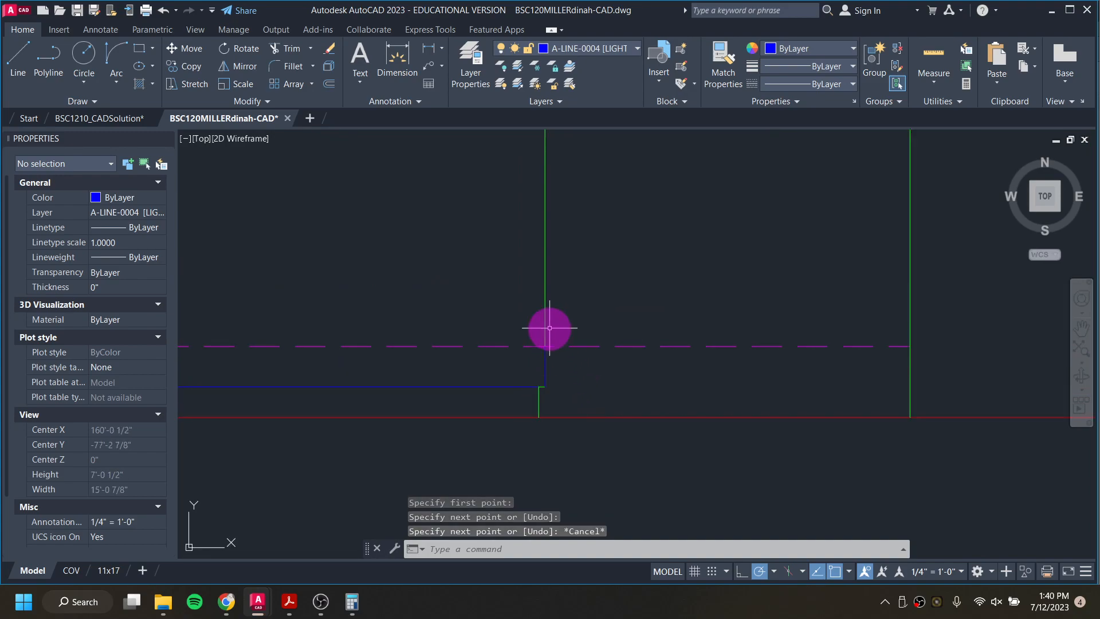
# Step: Undo the added short line, the current-layer change and the shortening of the middle vertical line
pyautogui.hotkey('ctrl', 'z')
pyautogui.hotkey('ctrl', 'z')
pyautogui.hotkey('ctrl', 'z')
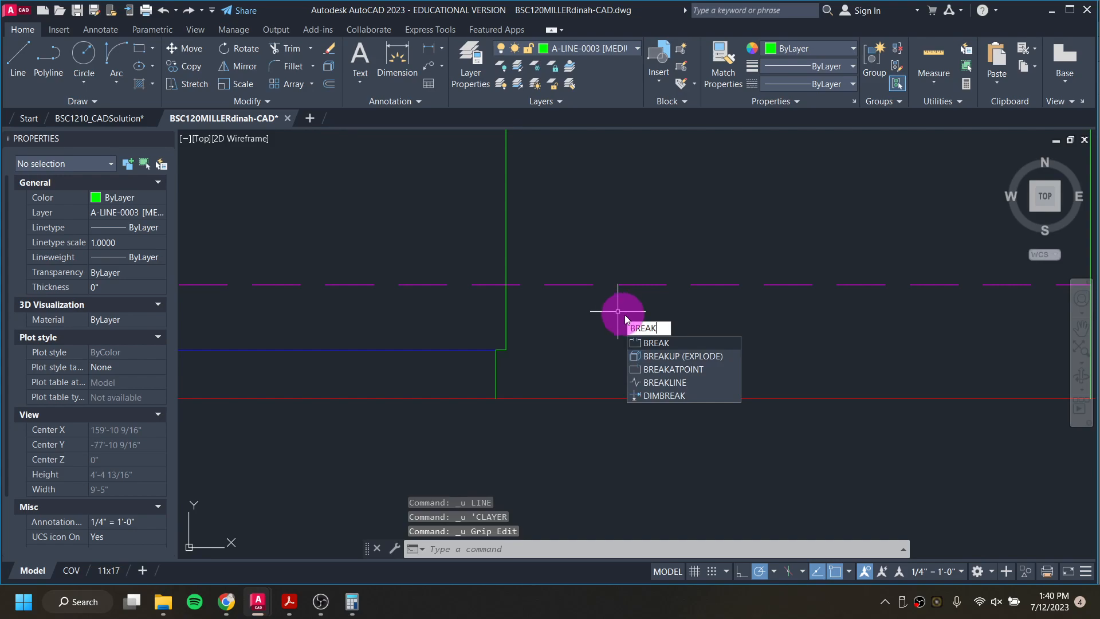
# Step: Break the middle vertical line at the point where it crosses the dashed magenta line
pyautogui.click(676, 370)
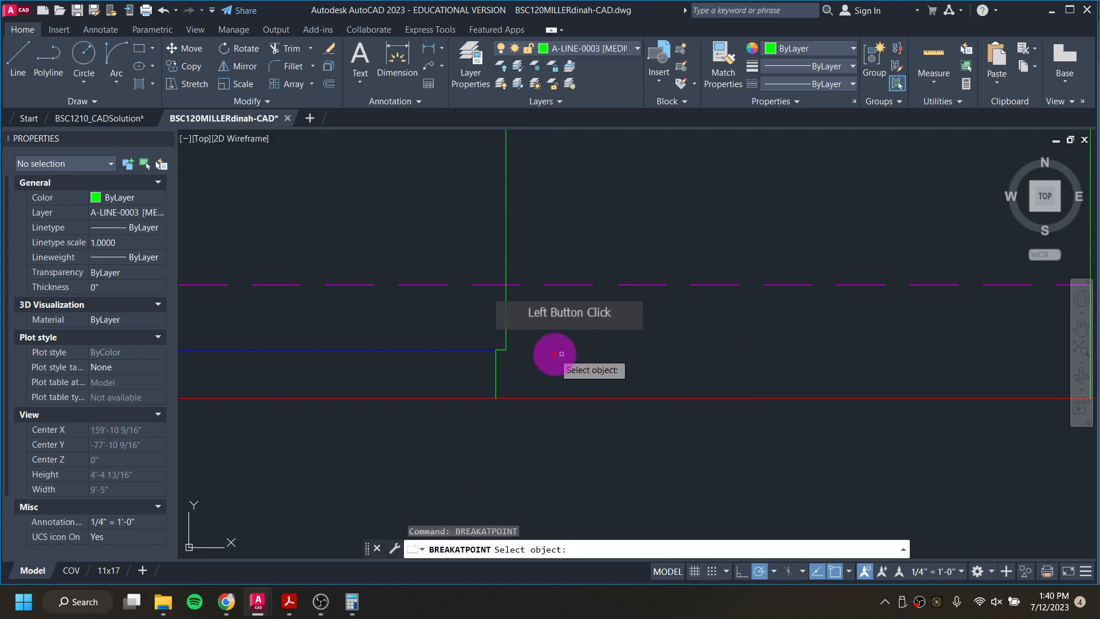
pyautogui.click(507, 312)
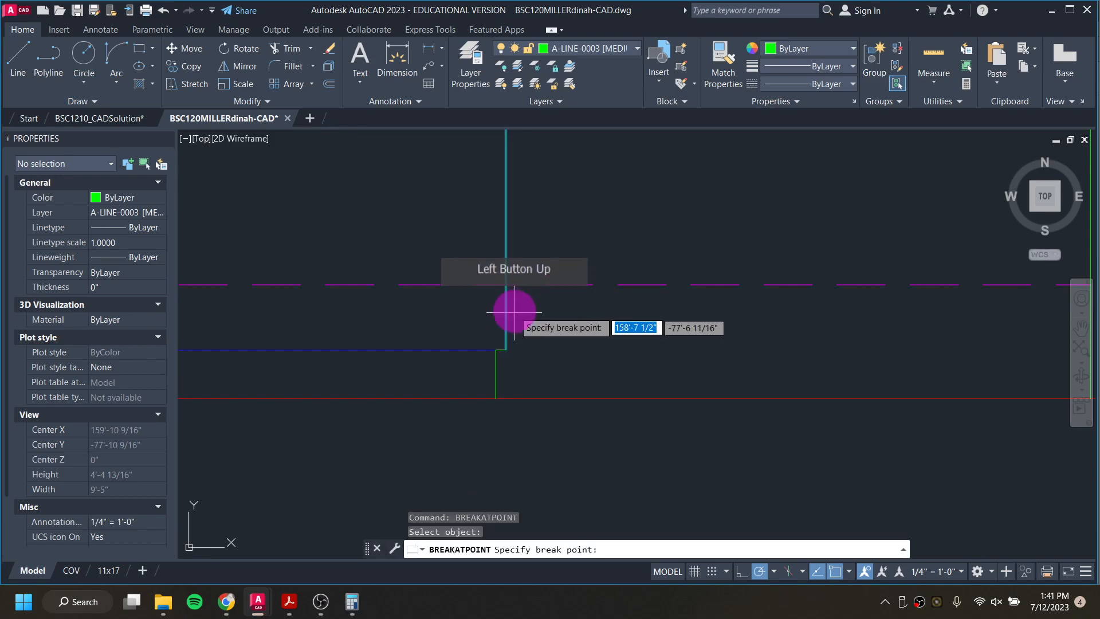
pyautogui.click(506, 284)
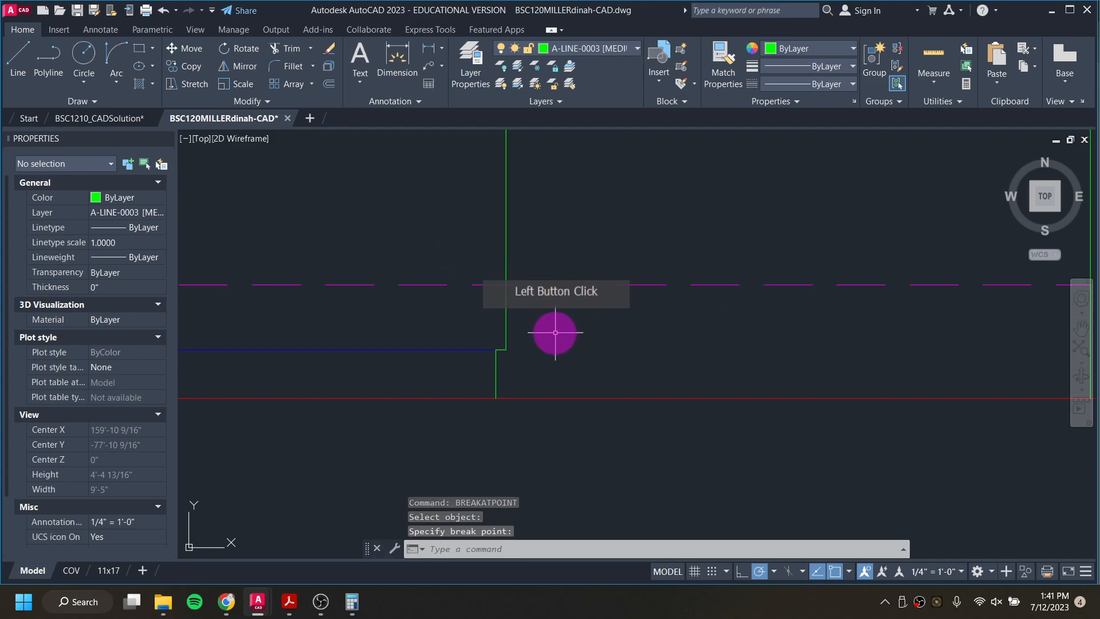
pyautogui.click(508, 243)
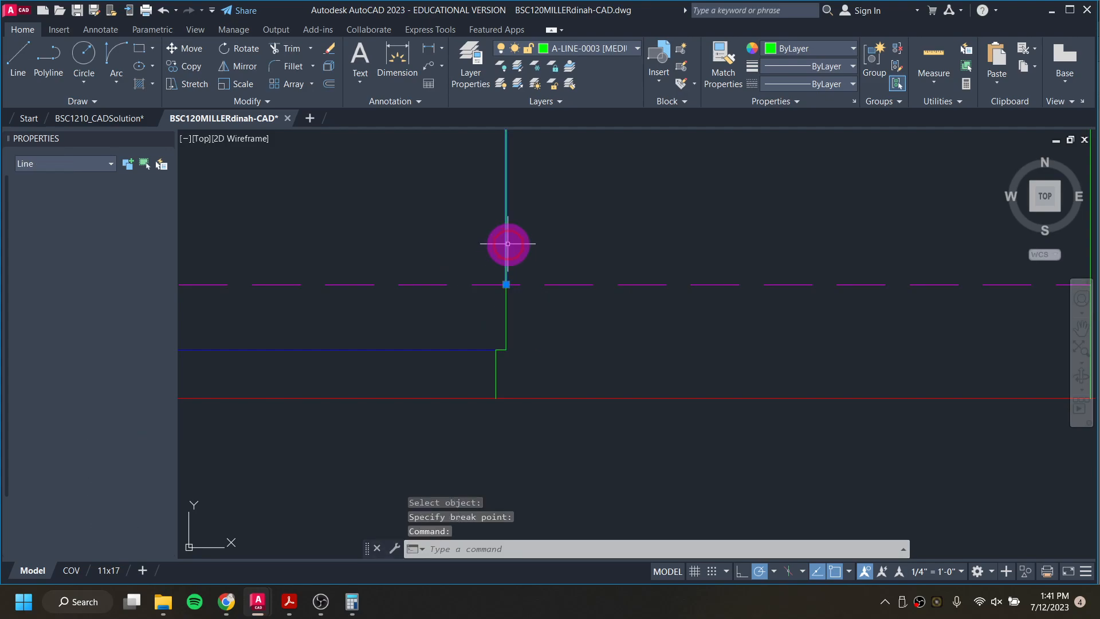
pyautogui.press('Escape')
# Step: Move the short segment between the dashed line and the second notch onto layer A-LINE-0004 [LIGHT MED]
pyautogui.click(508, 314)
pyautogui.click(504, 312)
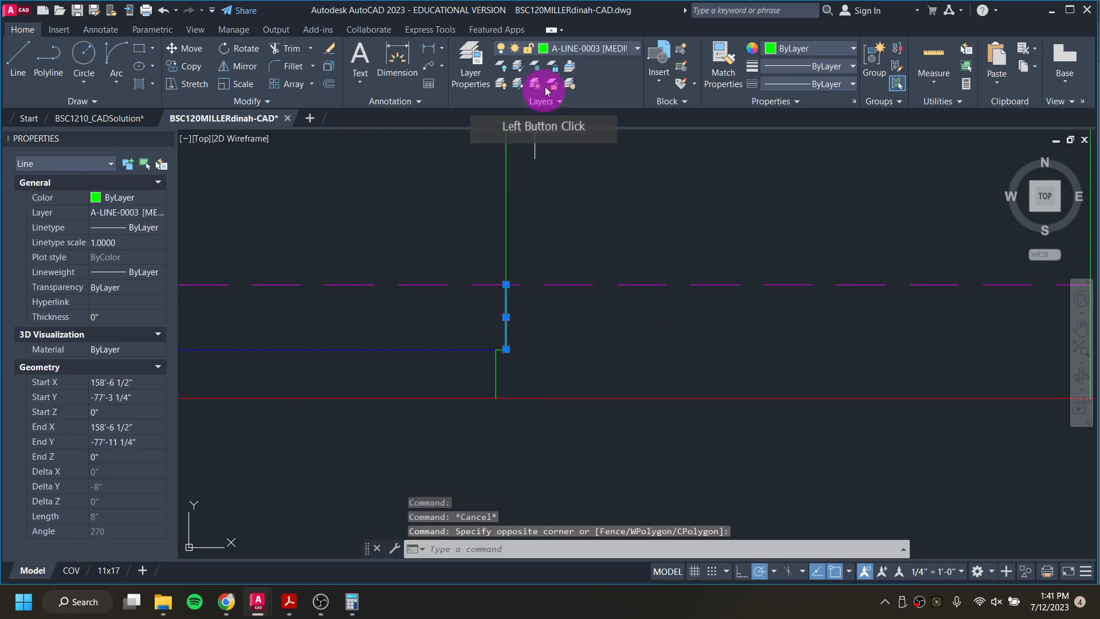
pyautogui.click(573, 48)
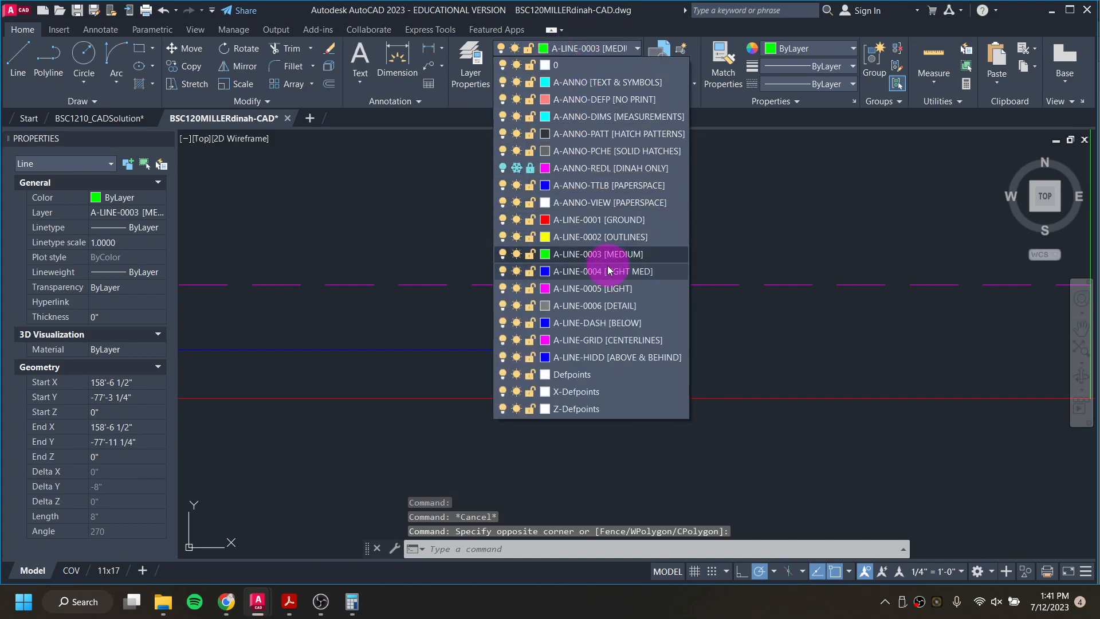
pyautogui.click(601, 358)
pyautogui.press('Escape')
pyautogui.press('Escape')
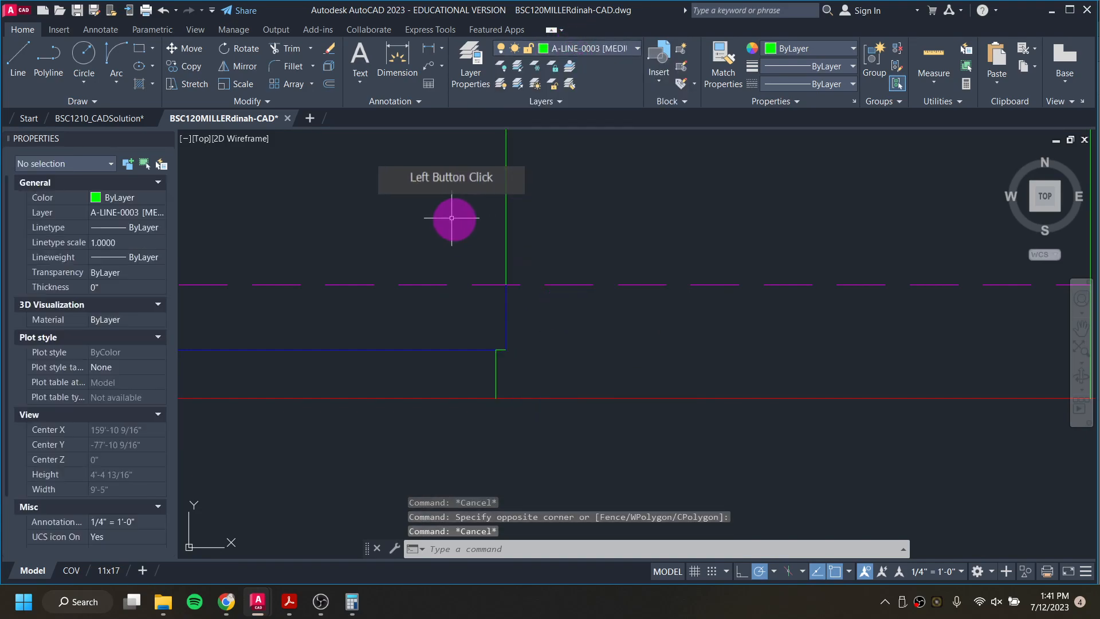
# Step: Examine the porch's lower edge and board lines in BSC1210_CADSolution's east elevation, and return to the working drawing
pyautogui.click(122, 119)
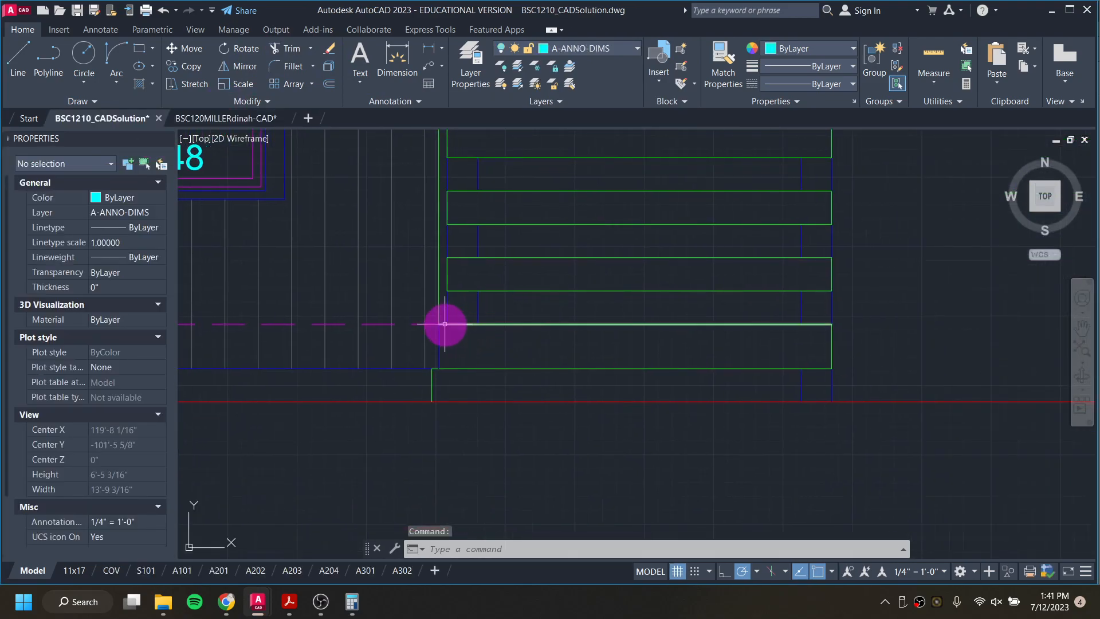
pyautogui.scroll(-4, 808, 324)
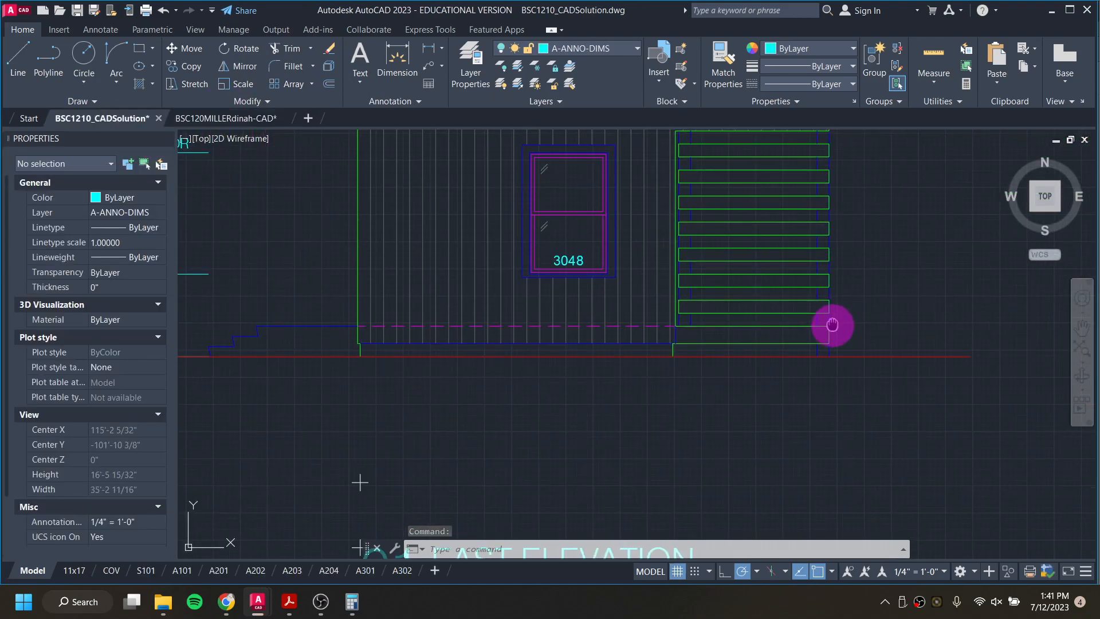
pyautogui.moveTo(830, 322); pyautogui.dragTo(781, 450, button='middle')
pyautogui.scroll(4, 784, 269)
pyautogui.scroll(4, 784, 270)
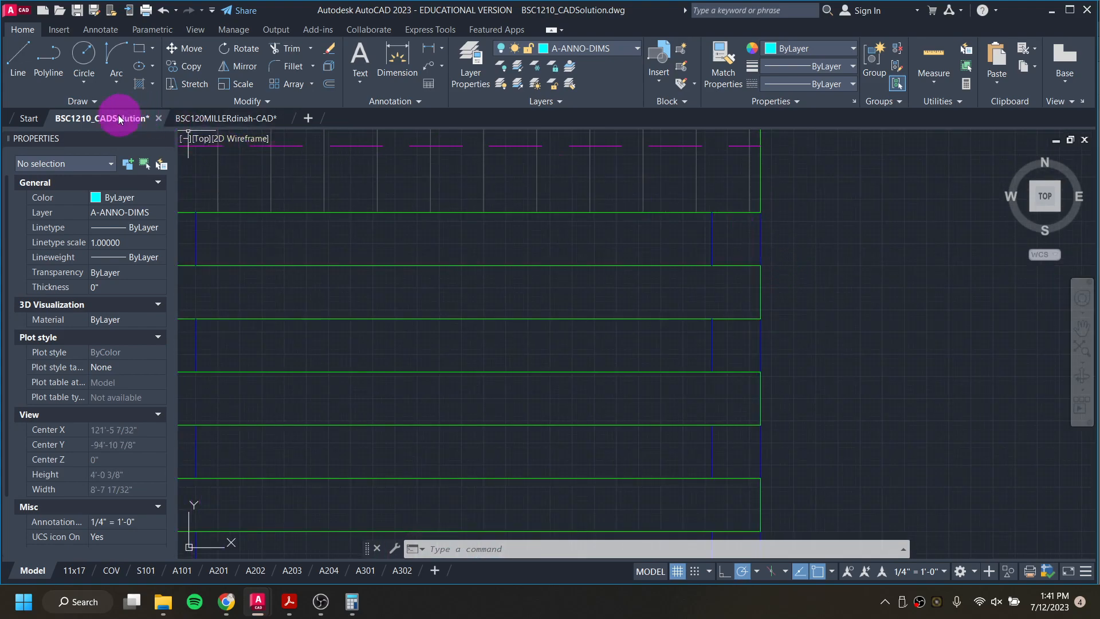
pyautogui.click(203, 118)
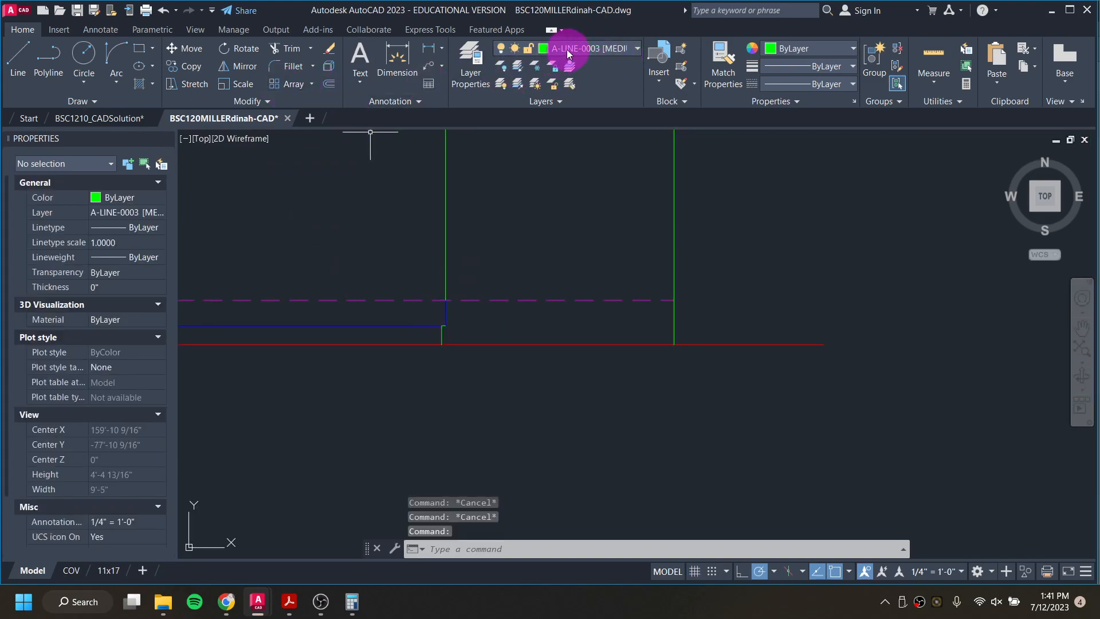
# Step: Draw a horizontal line on layer A-LINE-0003 from the top of the second notch to the far right vertical line
pyautogui.write('l')
pyautogui.press('Return')
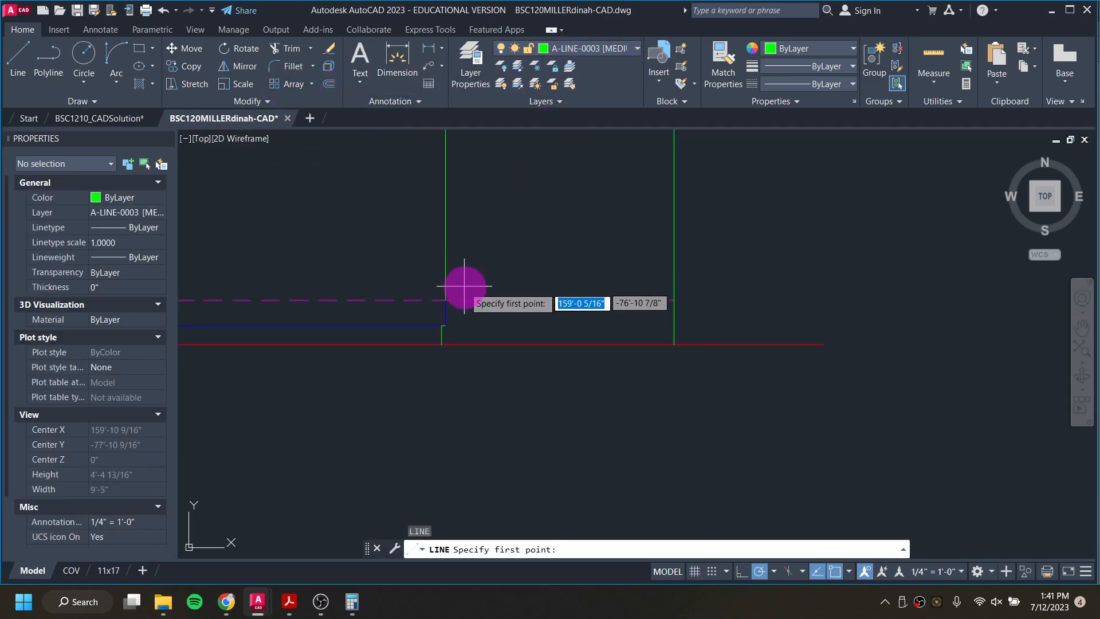
pyautogui.scroll(3, 445, 329)
pyautogui.click(443, 322)
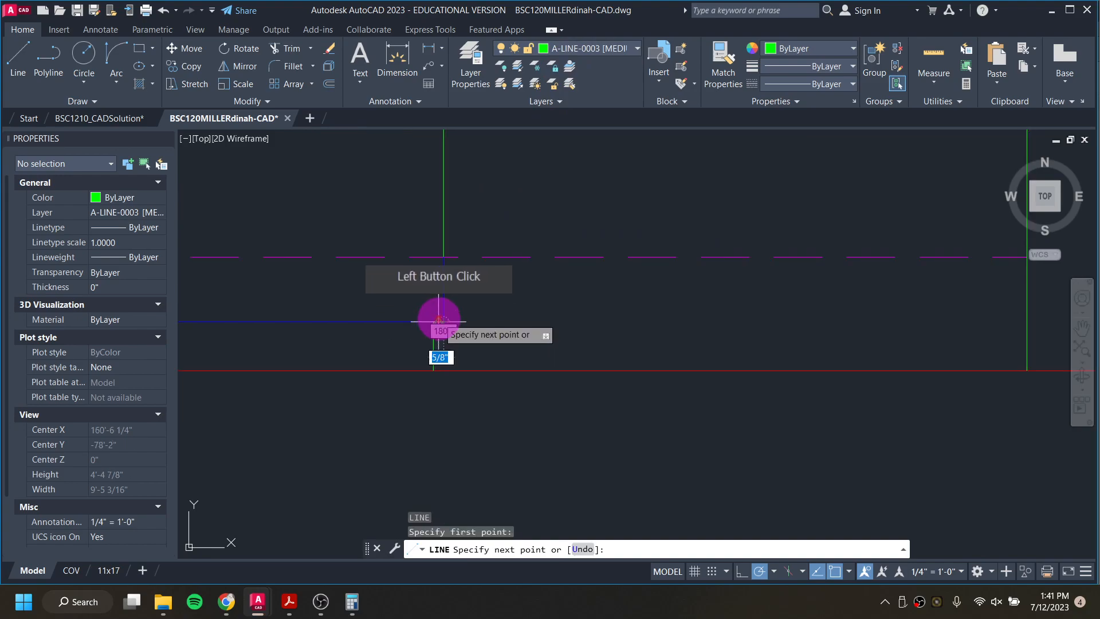
pyautogui.click(1025, 321)
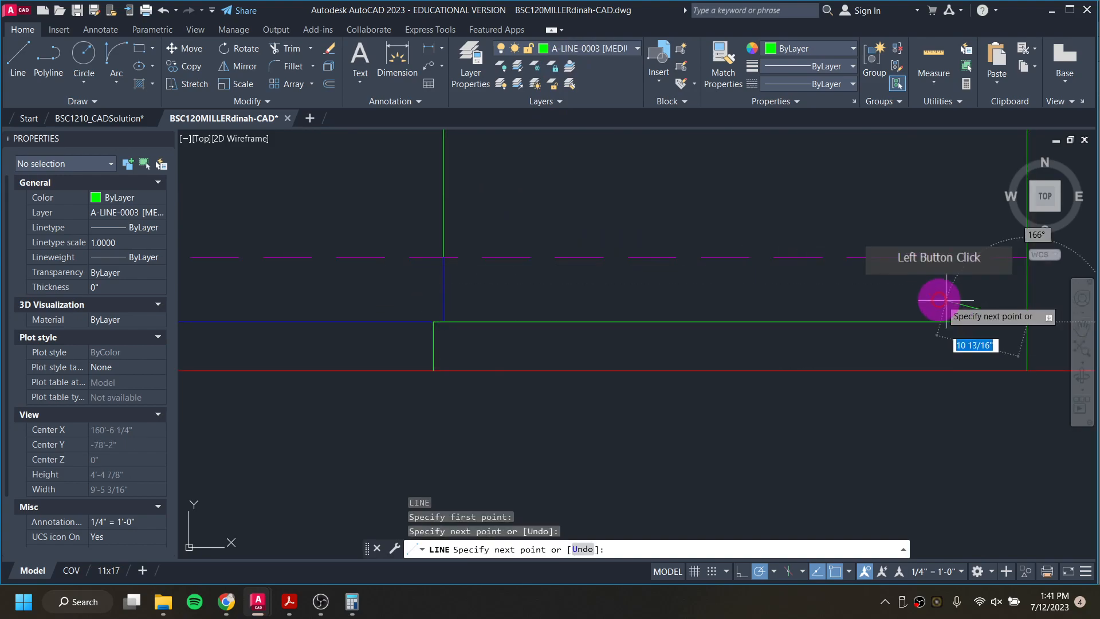
pyautogui.moveTo(998, 290); pyautogui.dragTo(889, 317, button='middle')
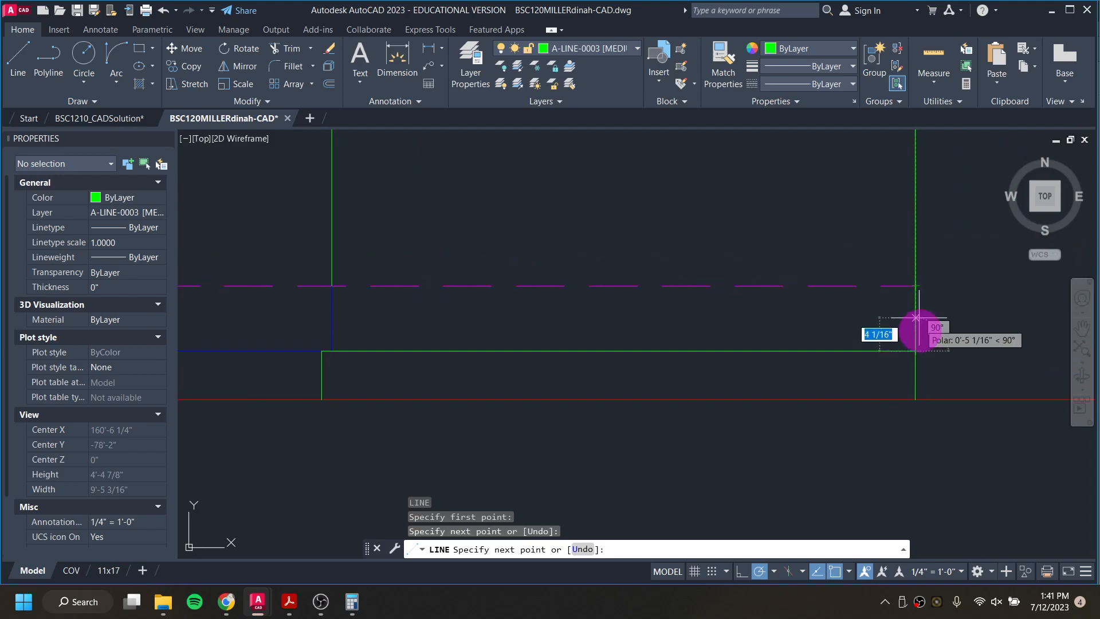
pyautogui.press('Escape')
pyautogui.press('Escape')
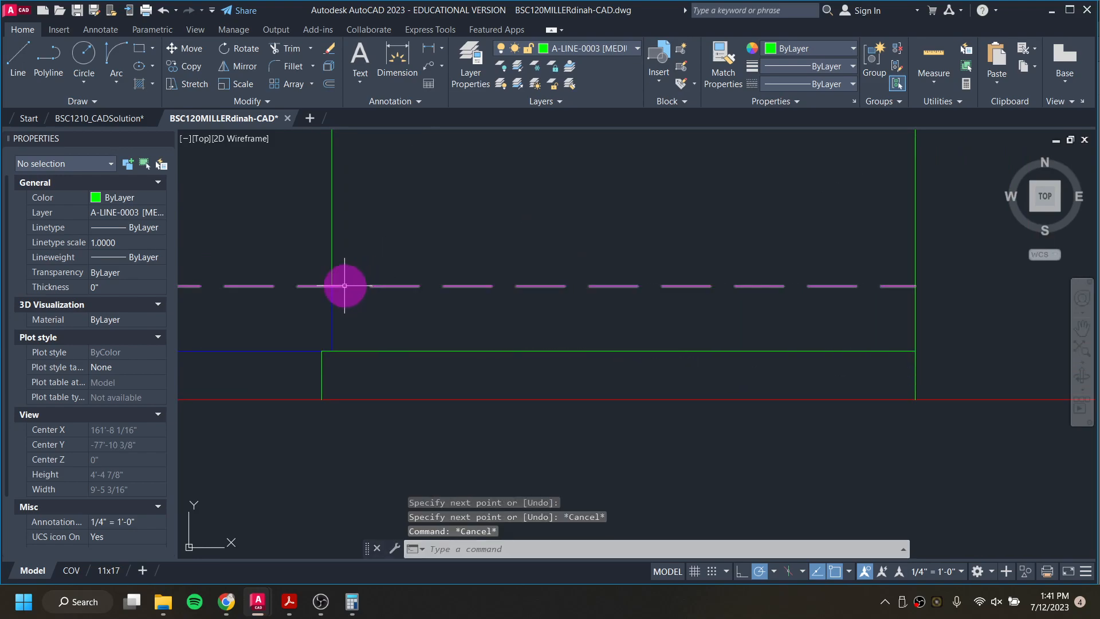
# Step: Try shortening the dashed magenta line's right end to the middle vertical line, and undo the change
pyautogui.click(344, 286)
pyautogui.click(915, 285)
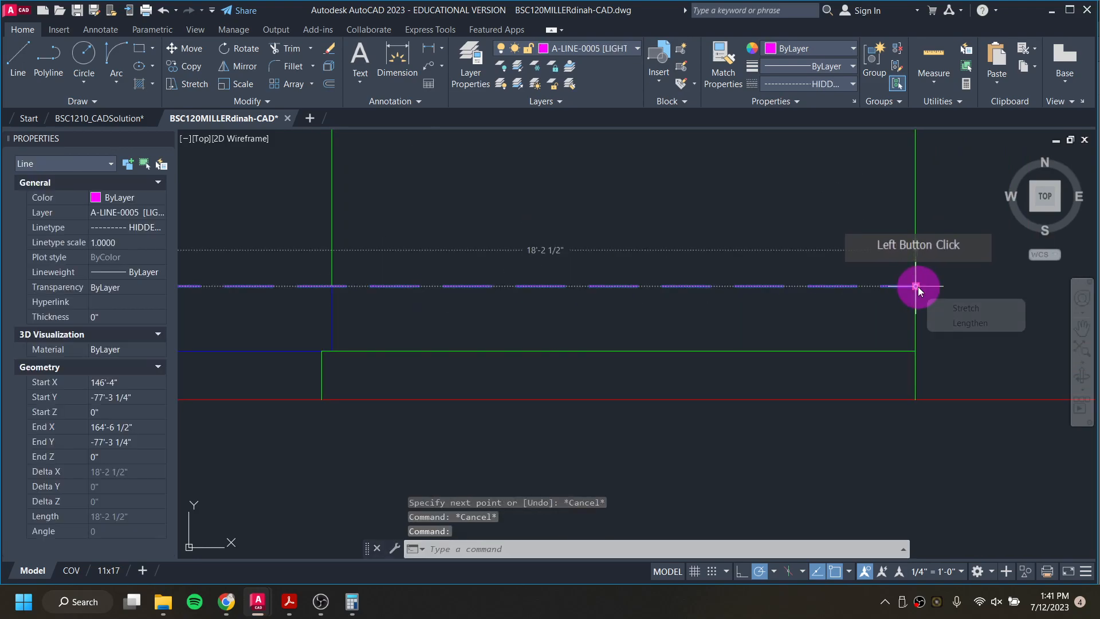
pyautogui.click(332, 286)
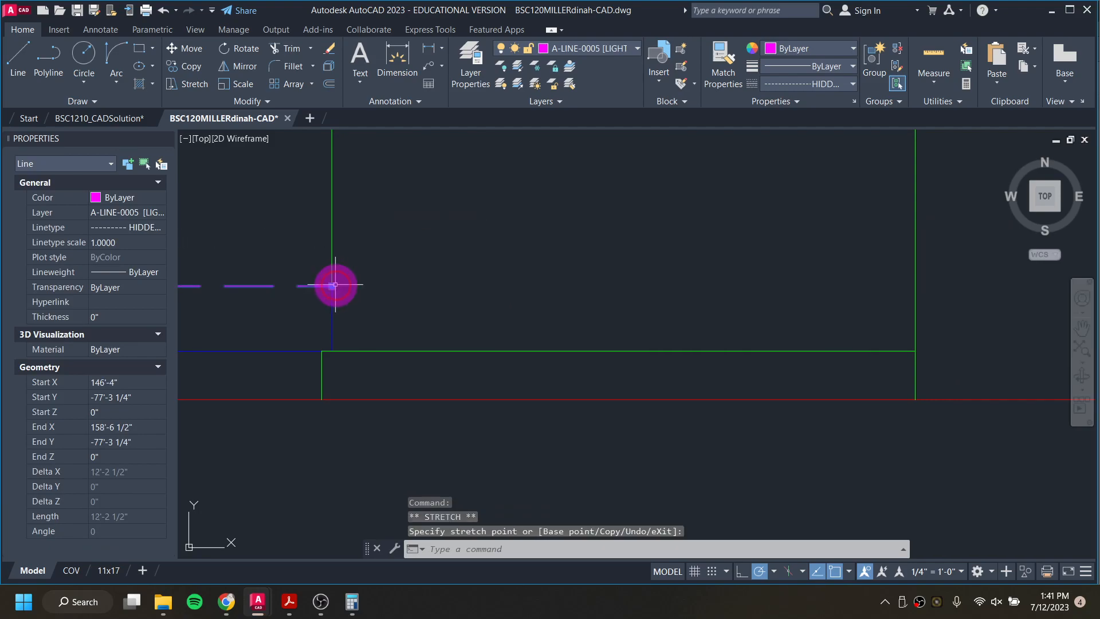
pyautogui.scroll(-6, 682, 293)
pyautogui.scroll(4, 660, 287)
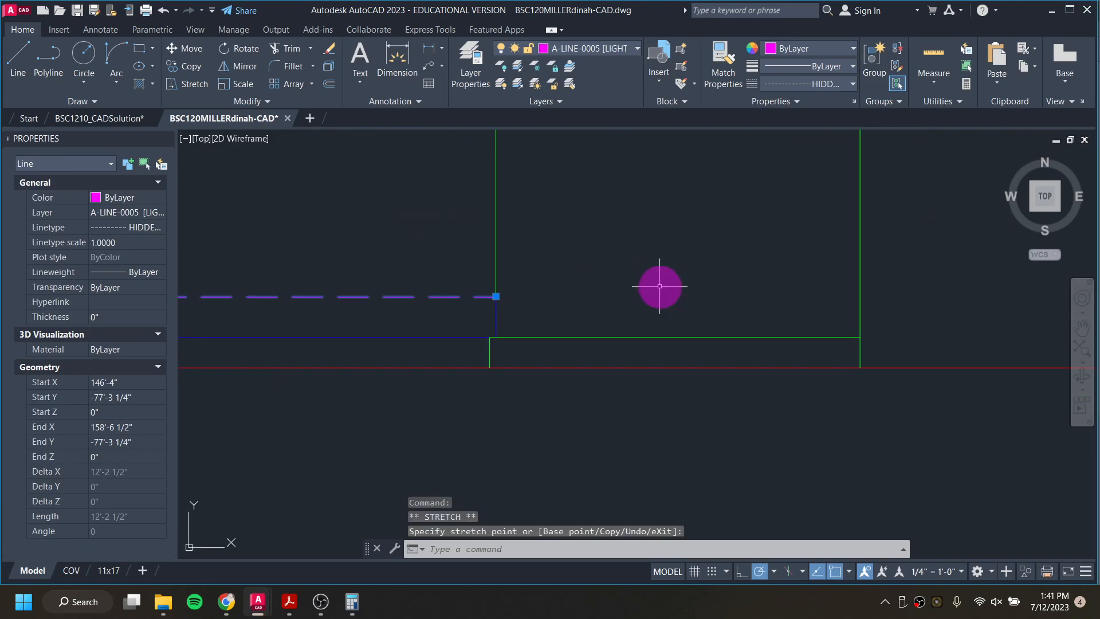
pyautogui.press('Escape')
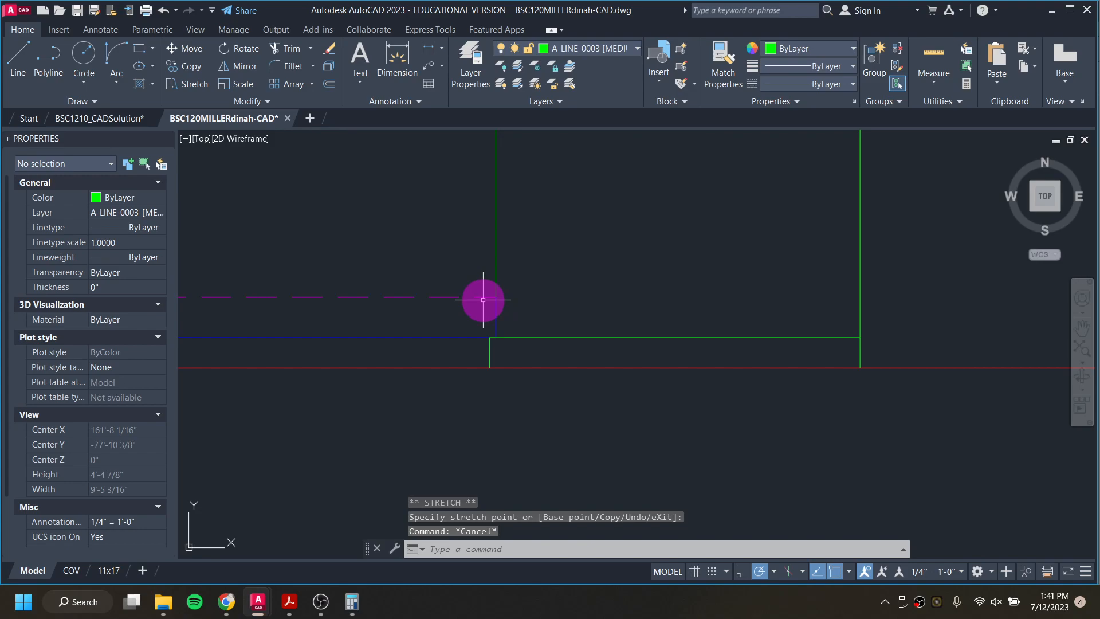
pyautogui.hotkey('ctrl', 'z')
pyautogui.hotkey('ctrl', 'z')
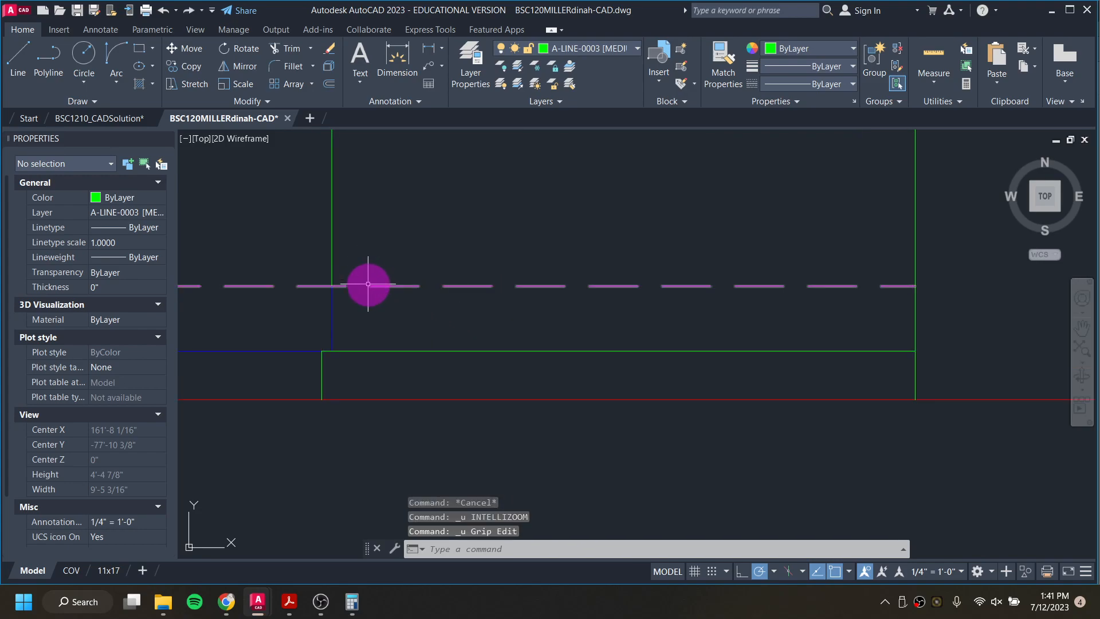
# Step: Break the lower dashed magenta line at its intersection with the middle vertical line
pyautogui.click(368, 283)
pyautogui.press('Escape')
pyautogui.press('Escape')
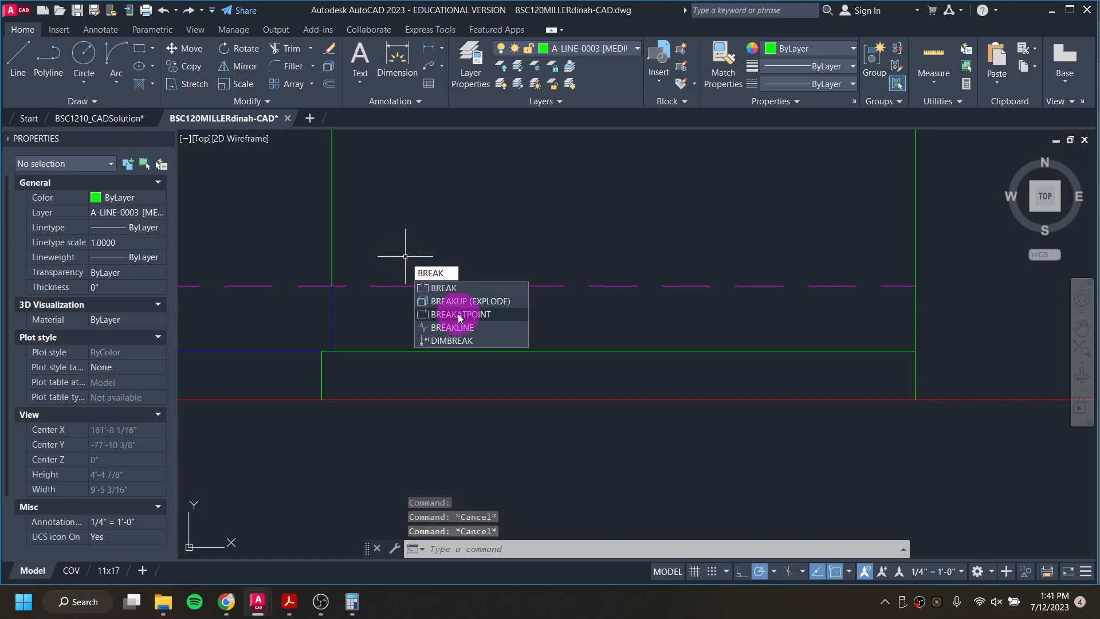
pyautogui.click(459, 314)
pyautogui.click(454, 285)
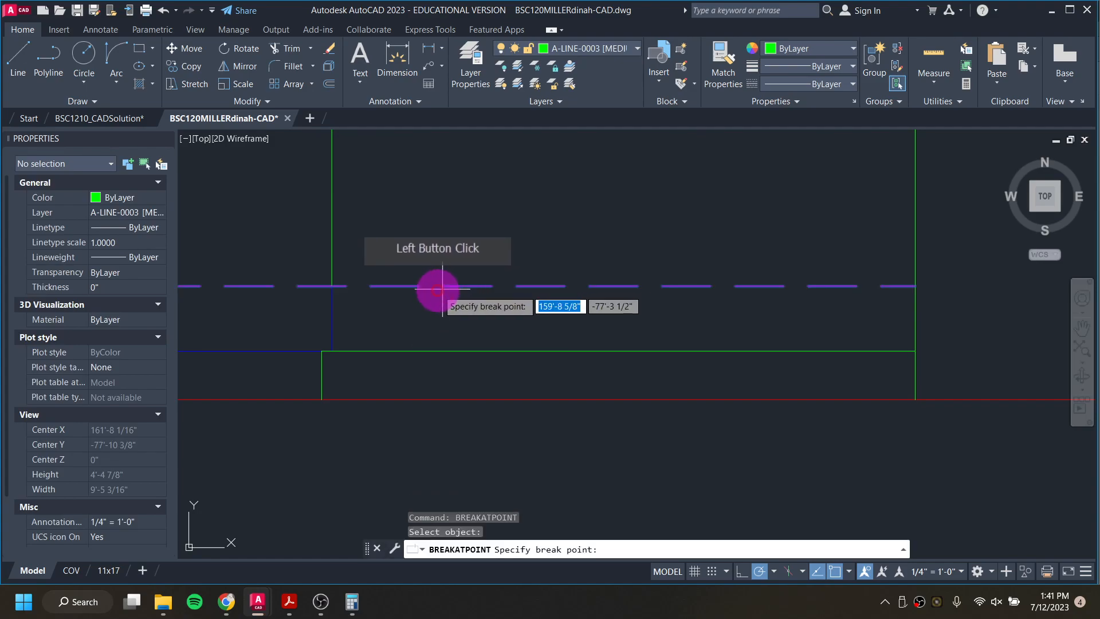
pyautogui.click(331, 285)
# Step: Move the broken-off segment over the porch onto layer A-LINE-0003 [MEDIUM] and set its linetype to ByLayer
pyautogui.click(424, 287)
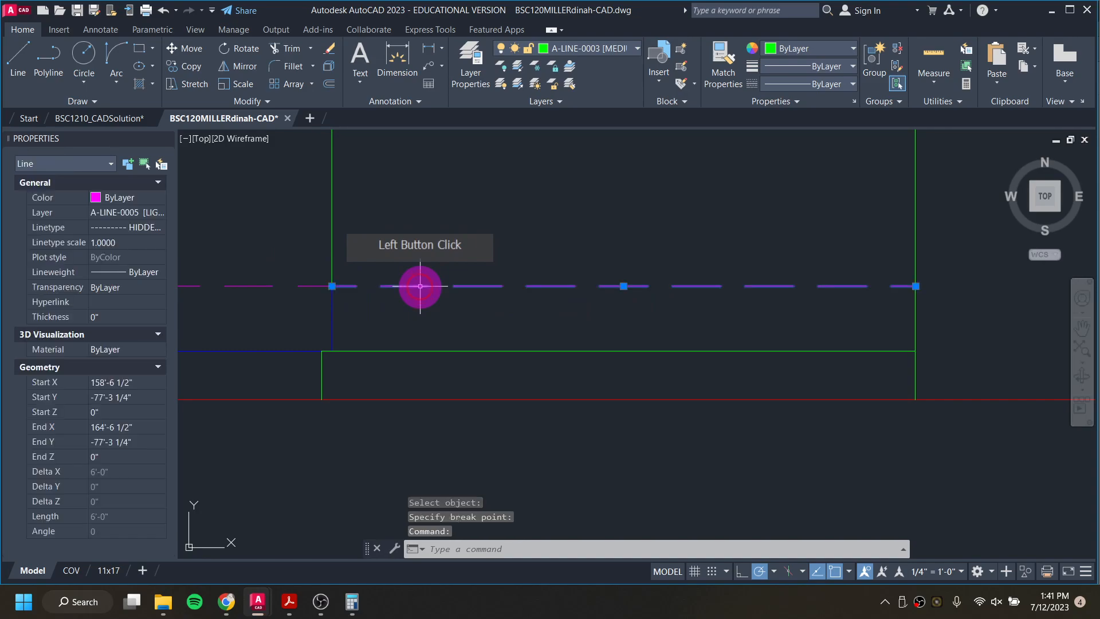
pyautogui.click(618, 50)
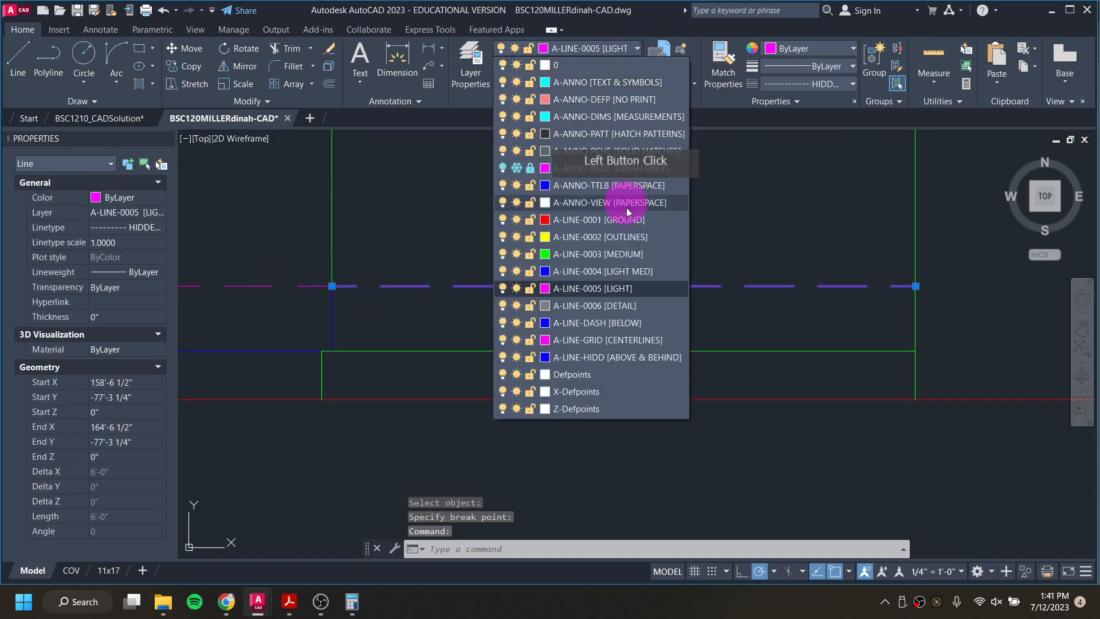
pyautogui.click(607, 253)
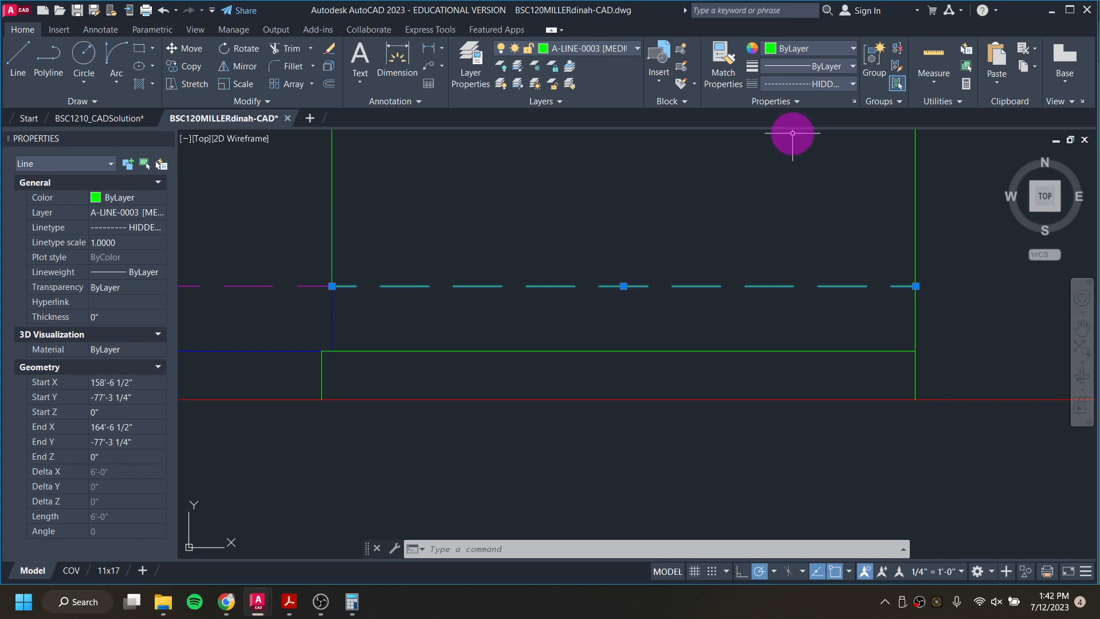
pyautogui.click(819, 86)
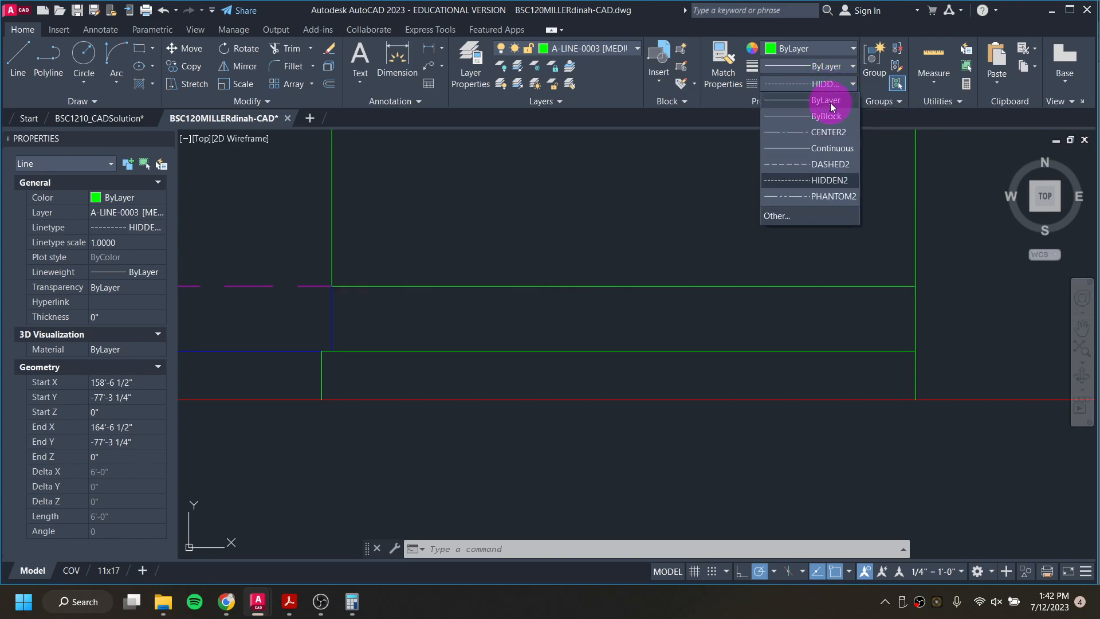
pyautogui.click(830, 102)
pyautogui.press('Escape')
pyautogui.press('Escape')
# Step: Compare the elevation with the window and porch slats in BSC1210_CADSolution's east elevation, and return to the working drawing
pyautogui.scroll(-6, 796, 308)
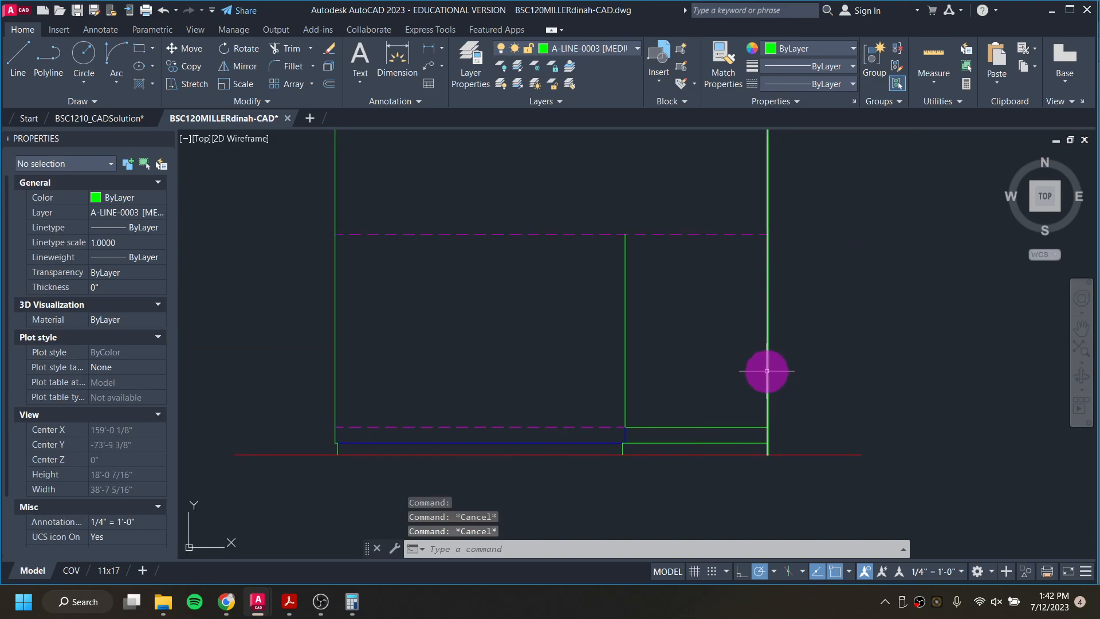
pyautogui.scroll(2, 766, 370)
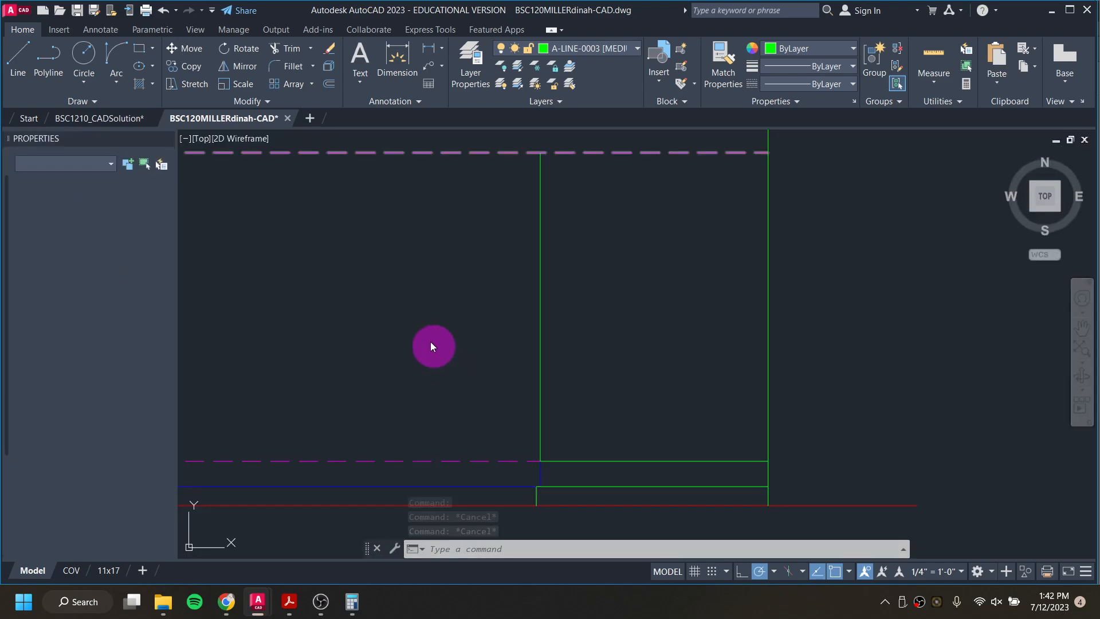
pyautogui.scroll(-4, 412, 314)
pyautogui.moveTo(425, 314); pyautogui.dragTo(531, 252, button='middle')
pyautogui.scroll(2, 497, 310)
pyautogui.scroll(-4, 496, 311)
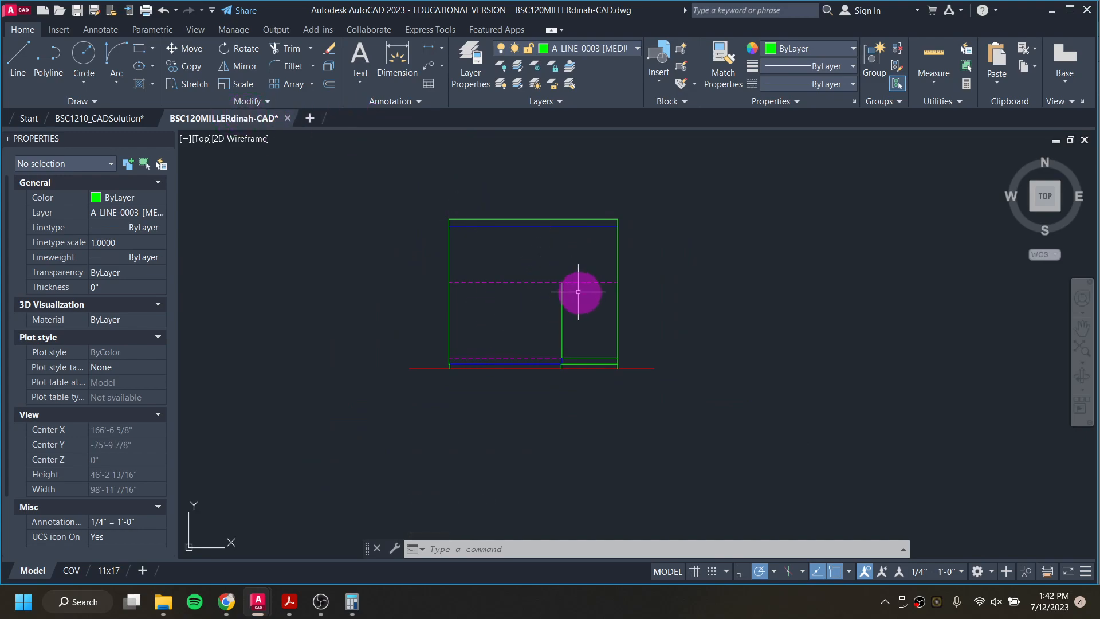
pyautogui.click(115, 117)
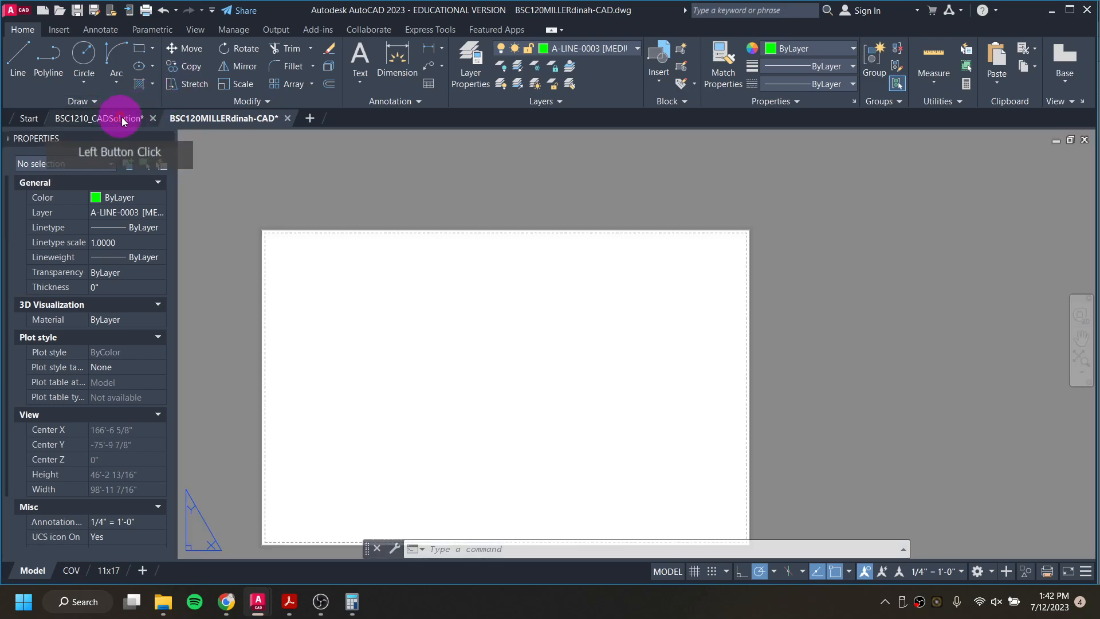
pyautogui.click(35, 571)
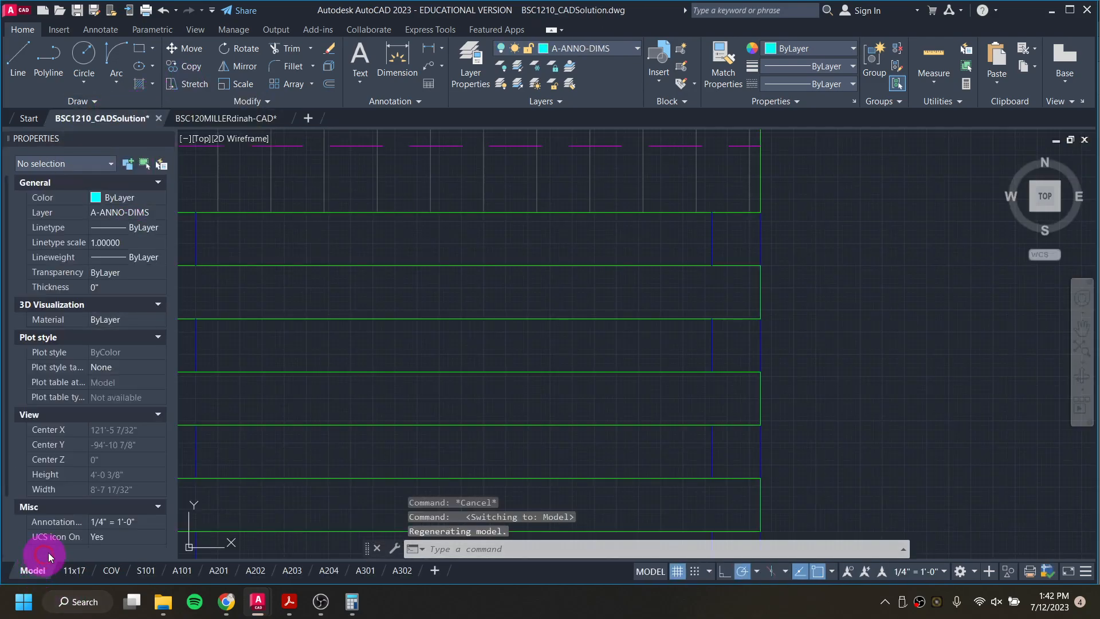
pyautogui.scroll(-4, 416, 369)
pyautogui.moveTo(400, 336); pyautogui.dragTo(620, 308, button='middle')
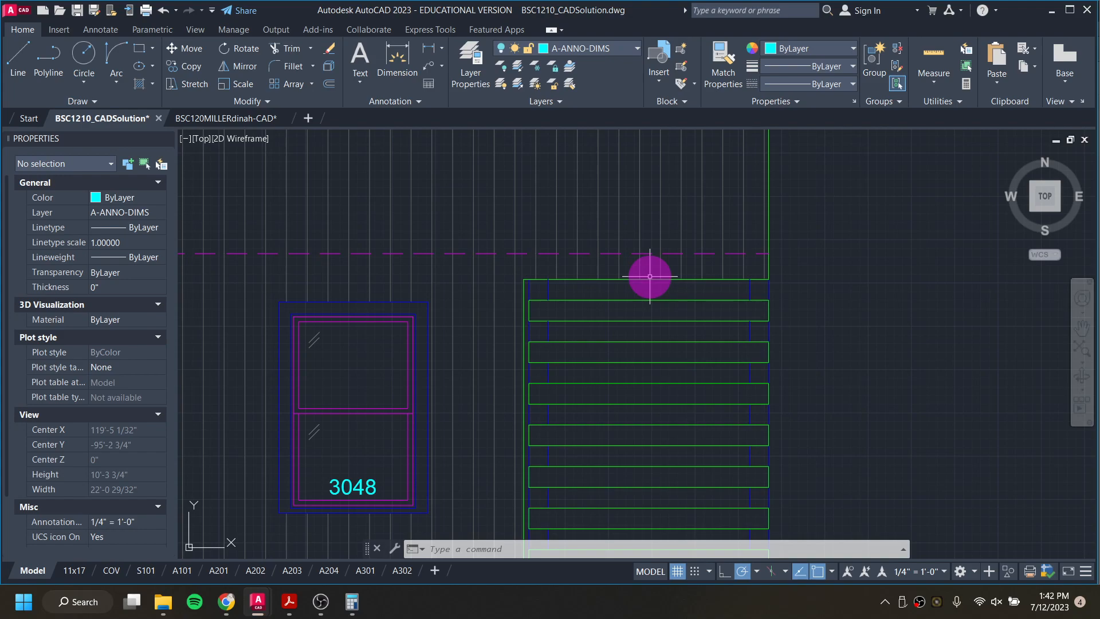
pyautogui.scroll(-4, 644, 275)
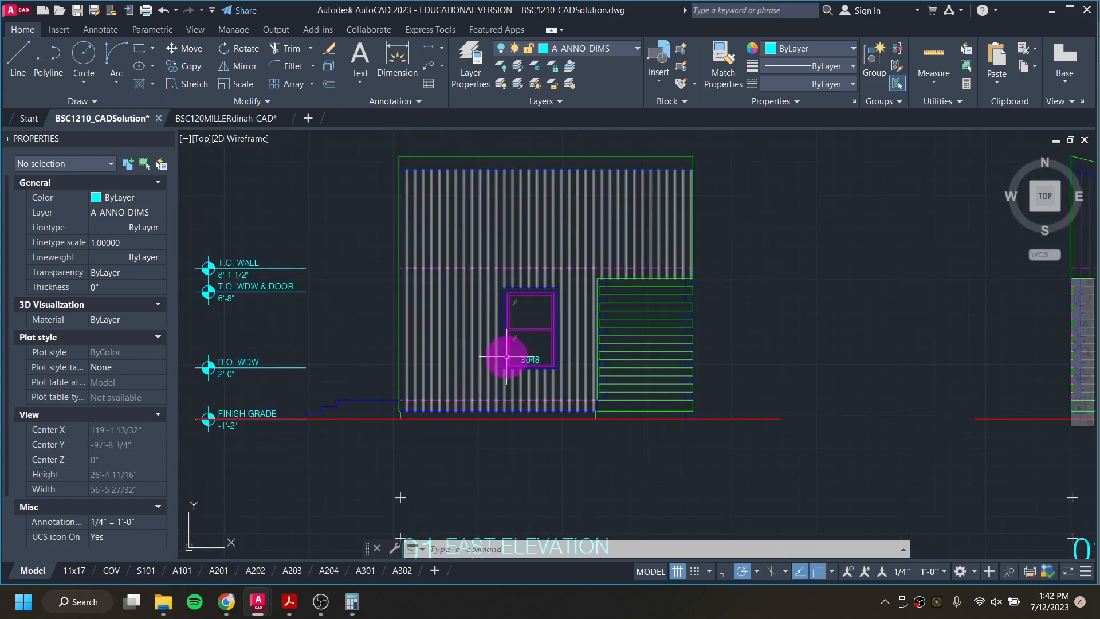
pyautogui.click(220, 118)
# Step: On layer A-ANNO-DEFP [NO PRINT], draw a ray straight down from the outer right corner of the window opening in the plan's lower wall
pyautogui.moveTo(511, 314); pyautogui.dragTo(559, 487, button='middle')
pyautogui.scroll(-2, 549, 276)
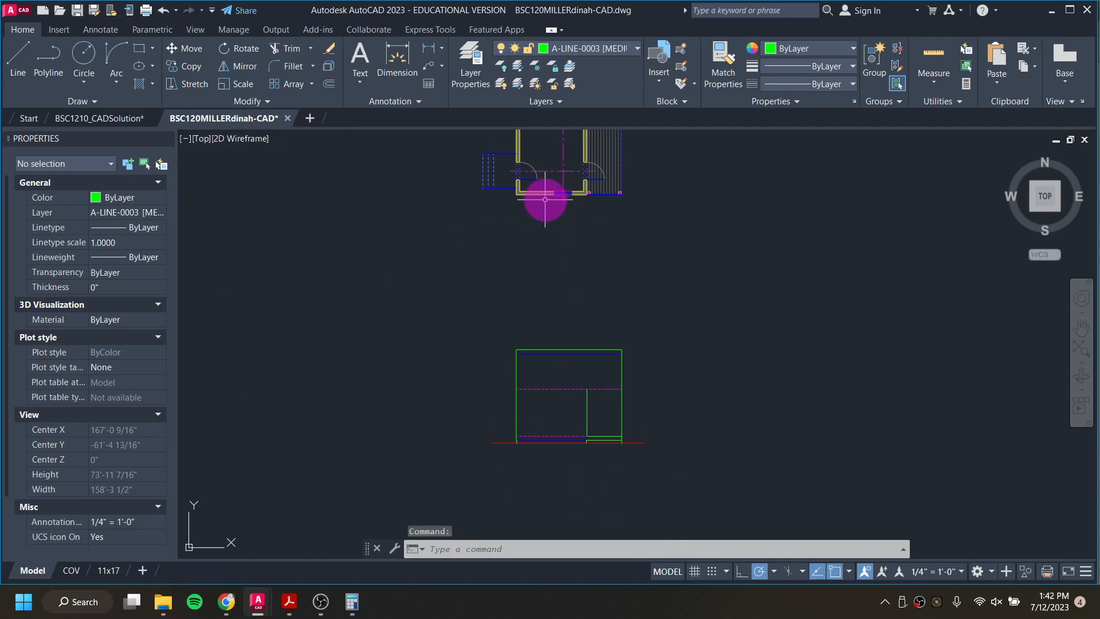
pyautogui.scroll(2, 485, 387)
pyautogui.scroll(-2, 521, 440)
pyautogui.moveTo(550, 342); pyautogui.dragTo(532, 383, button='middle')
pyautogui.scroll(5, 570, 243)
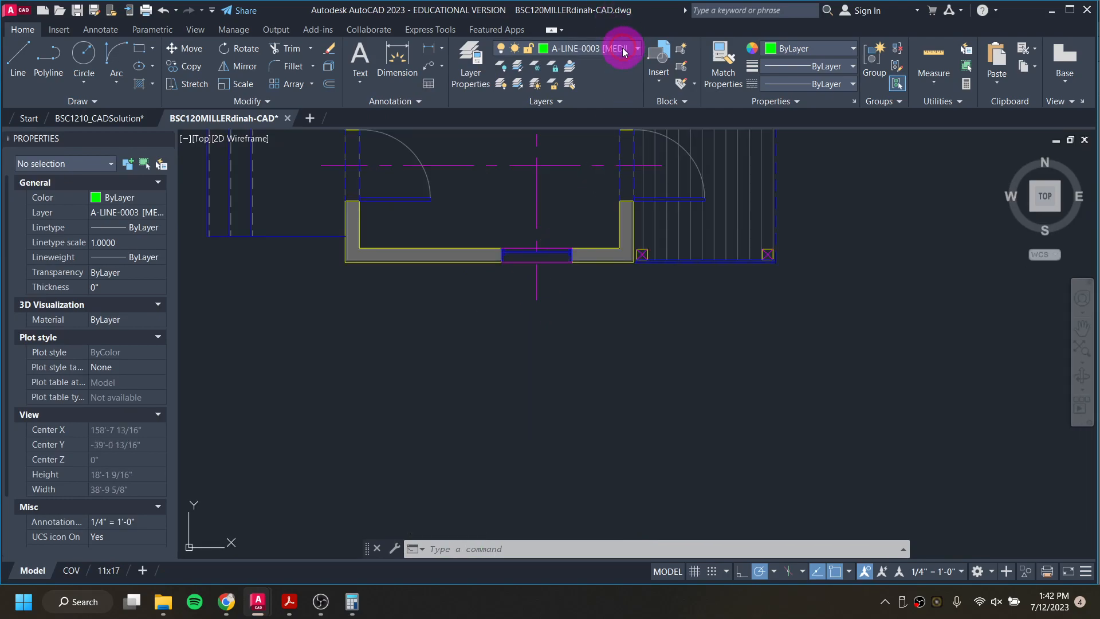
pyautogui.click(625, 47)
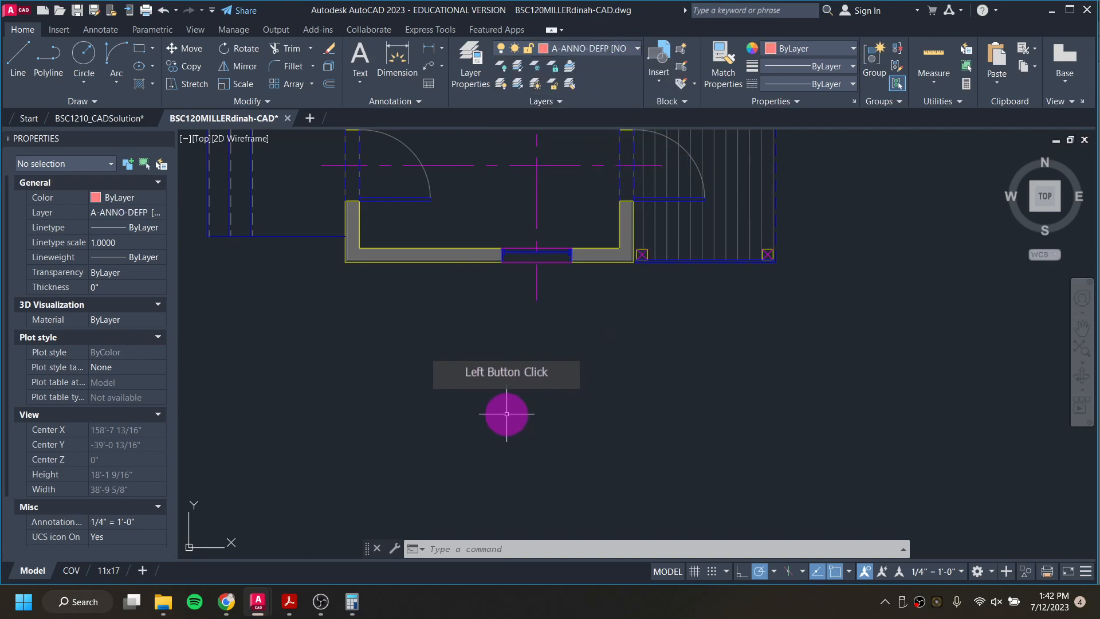
pyautogui.write('ray')
pyautogui.press('Return')
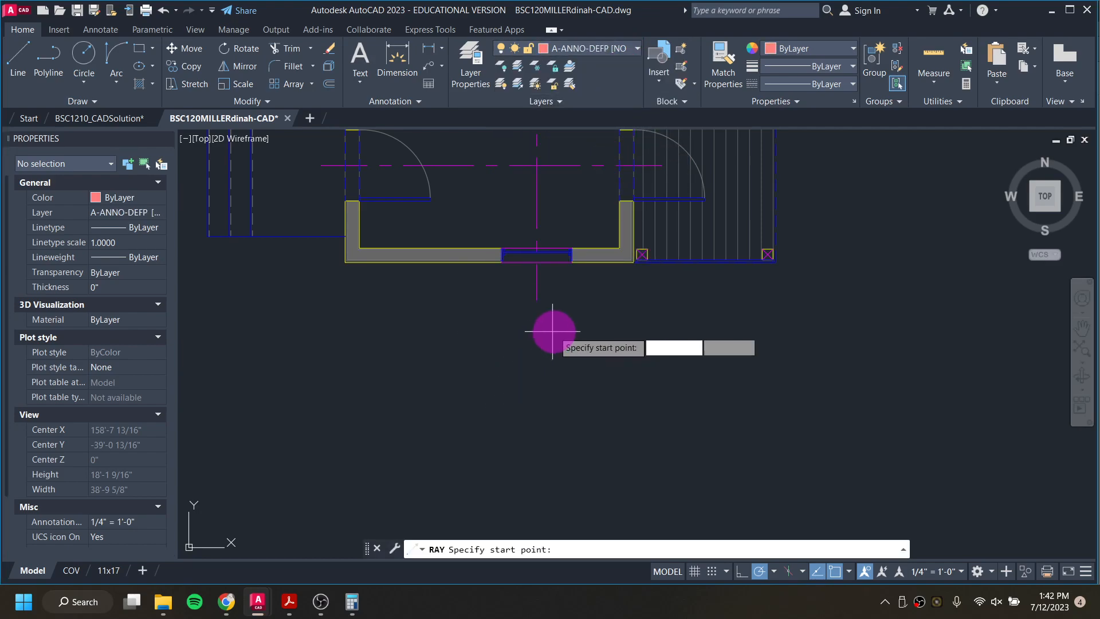
pyautogui.scroll(3, 550, 326)
pyautogui.scroll(10, 585, 242)
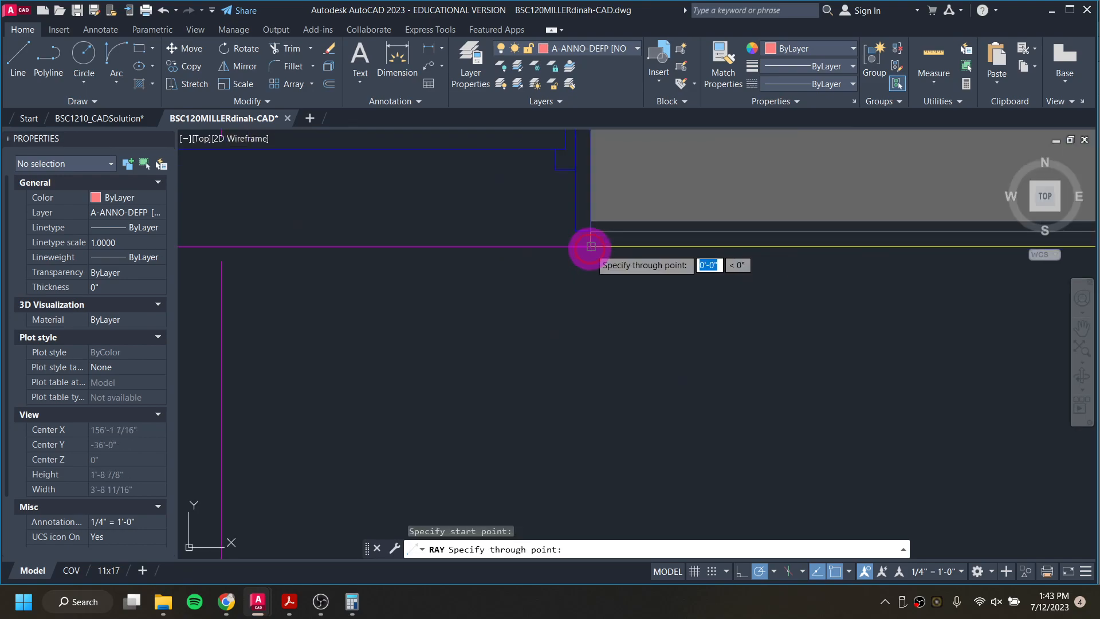
pyautogui.click(590, 417)
pyautogui.click(769, 409)
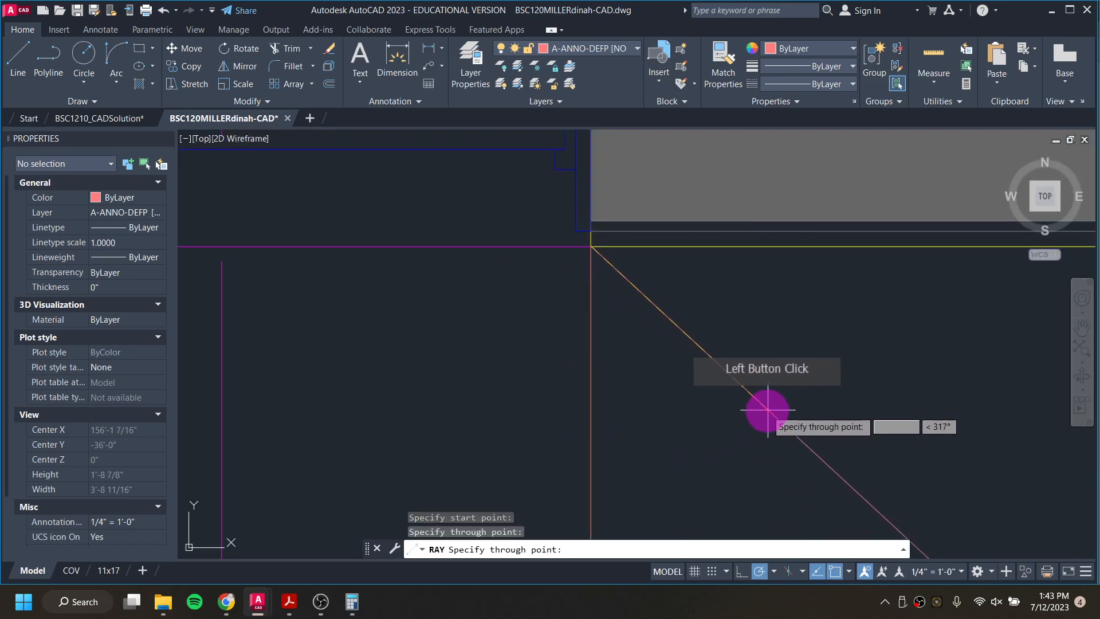
pyautogui.rightClick(721, 422)
# Step: Draw a second ray straight down from the outer left corner of the same window opening
pyautogui.rightClick(543, 352)
pyautogui.scroll(-2, 469, 343)
pyautogui.moveTo(470, 343); pyautogui.dragTo(726, 309, button='middle')
pyautogui.scroll(2, 523, 291)
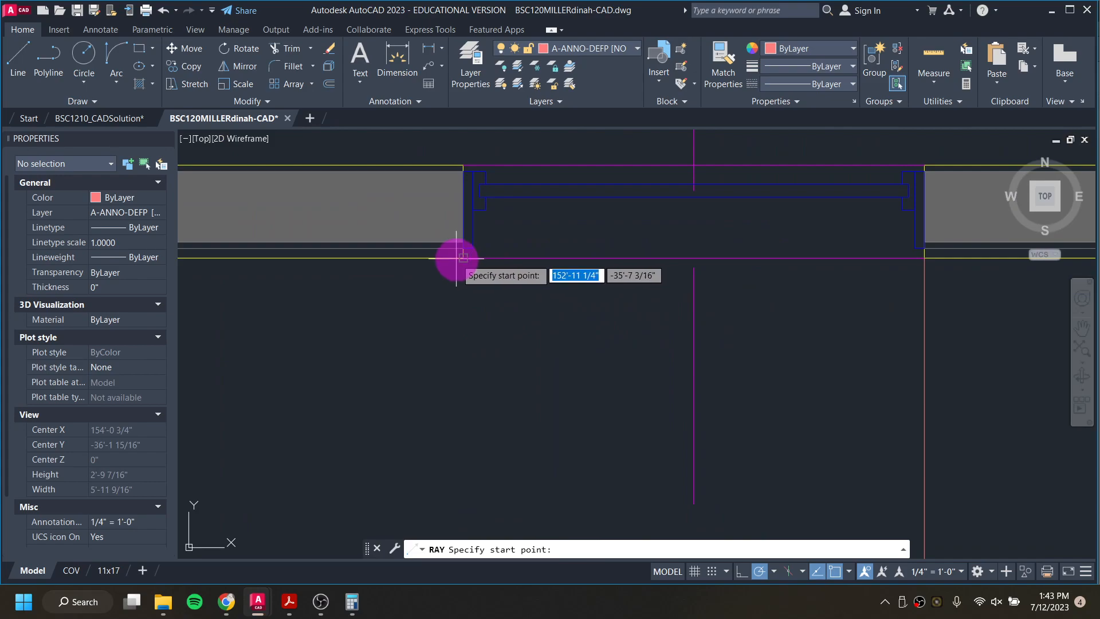
pyautogui.click(458, 258)
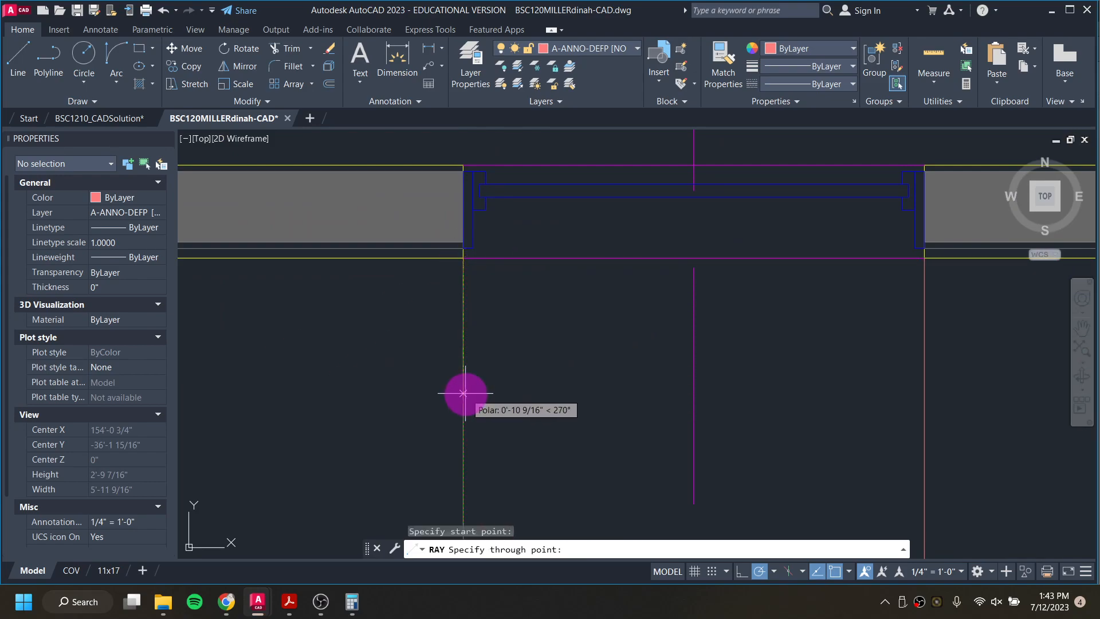
pyautogui.click(464, 393)
pyautogui.press('Return')
# Step: Draw a horizontal ray toward the east elevation from the lower right corner of the window in the finished neighbouring elevation, inside its trim
pyautogui.scroll(-5, 599, 354)
pyautogui.scroll(-2, 617, 409)
pyautogui.moveTo(640, 430); pyautogui.dragTo(650, 32, button='middle')
pyautogui.scroll(-2, 655, 240)
pyautogui.scroll(2, 643, 360)
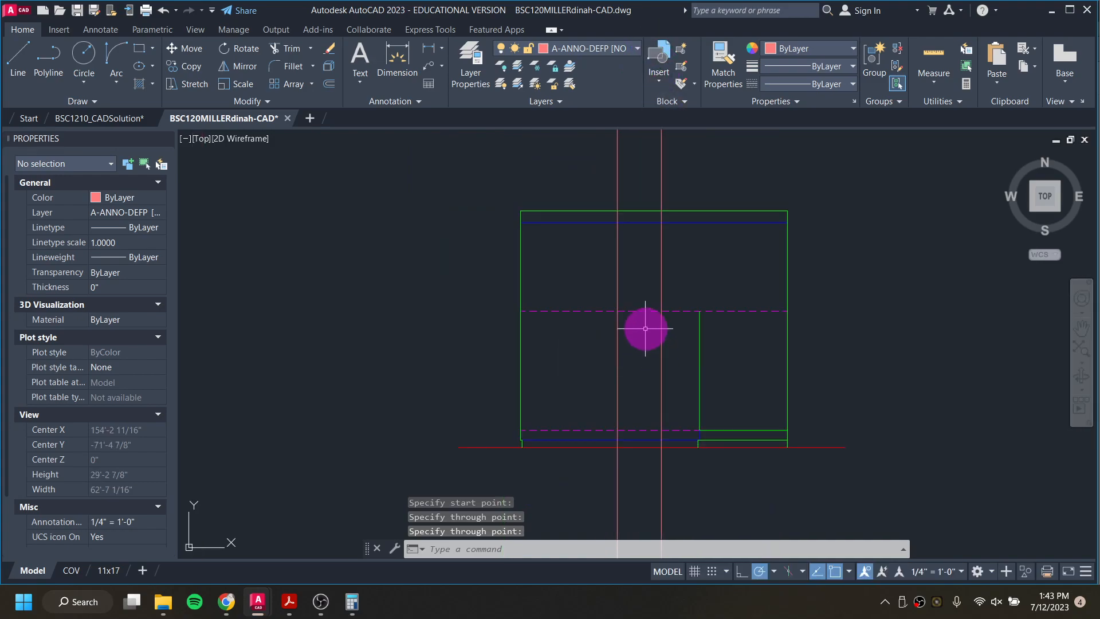
pyautogui.scroll(-2, 639, 369)
pyautogui.moveTo(581, 380)
pyautogui.mouseDown(button='middle')
pyautogui.moveTo(928, 286)
pyautogui.moveTo(957, 290)
pyautogui.mouseUp(button='middle')
pyautogui.moveTo(382, 312); pyautogui.dragTo(687, 319, button='middle')
pyautogui.scroll(10, 474, 310)
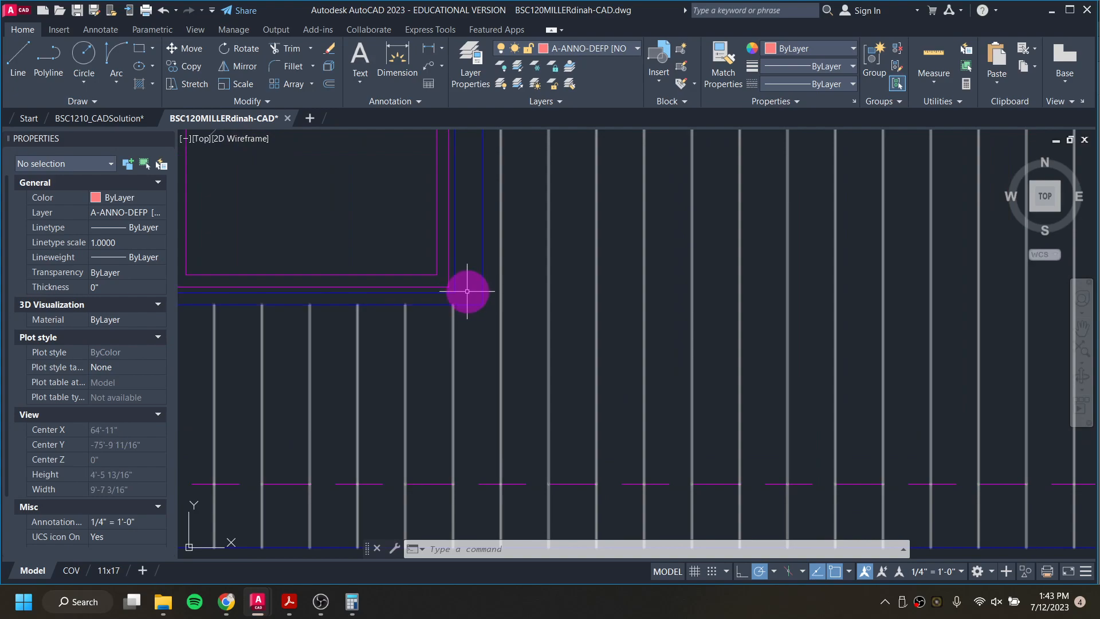
pyautogui.press('space')
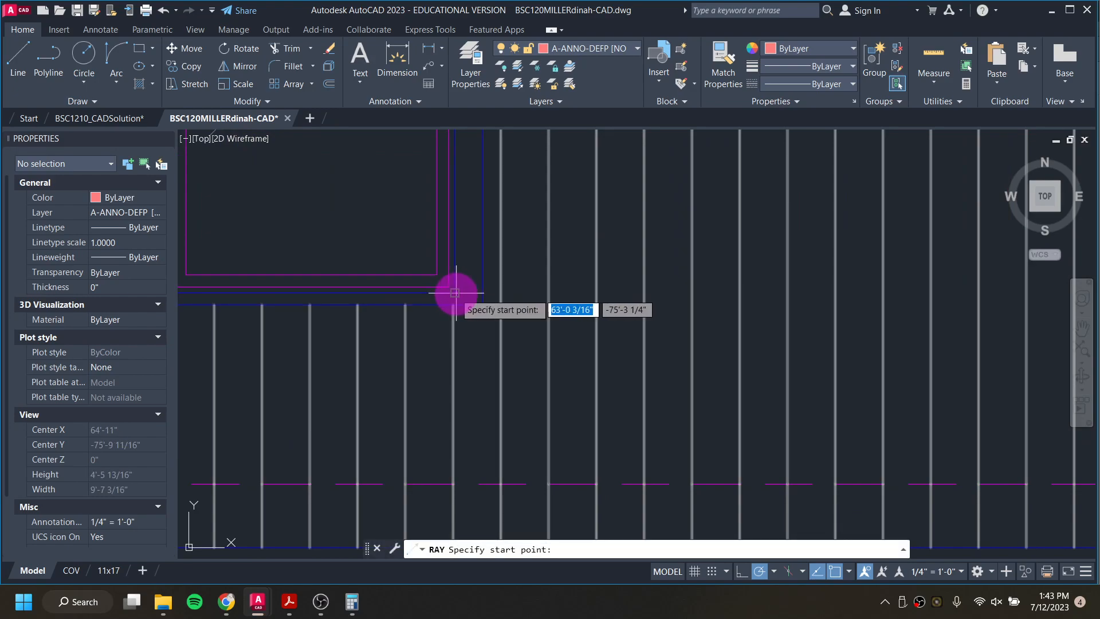
pyautogui.click(555, 292)
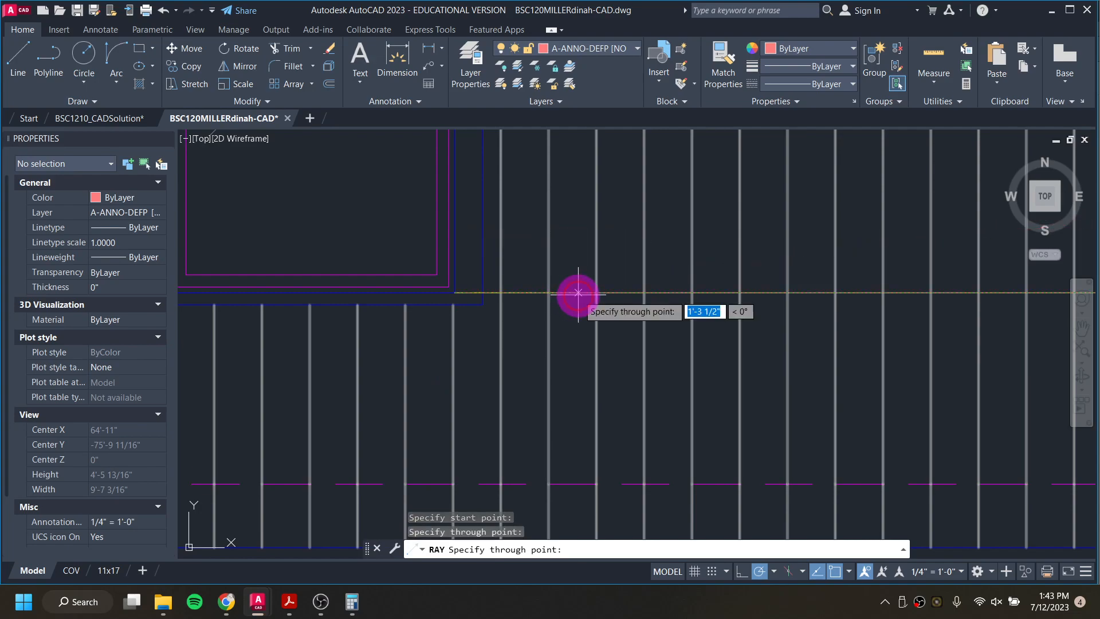
pyautogui.press('Return')
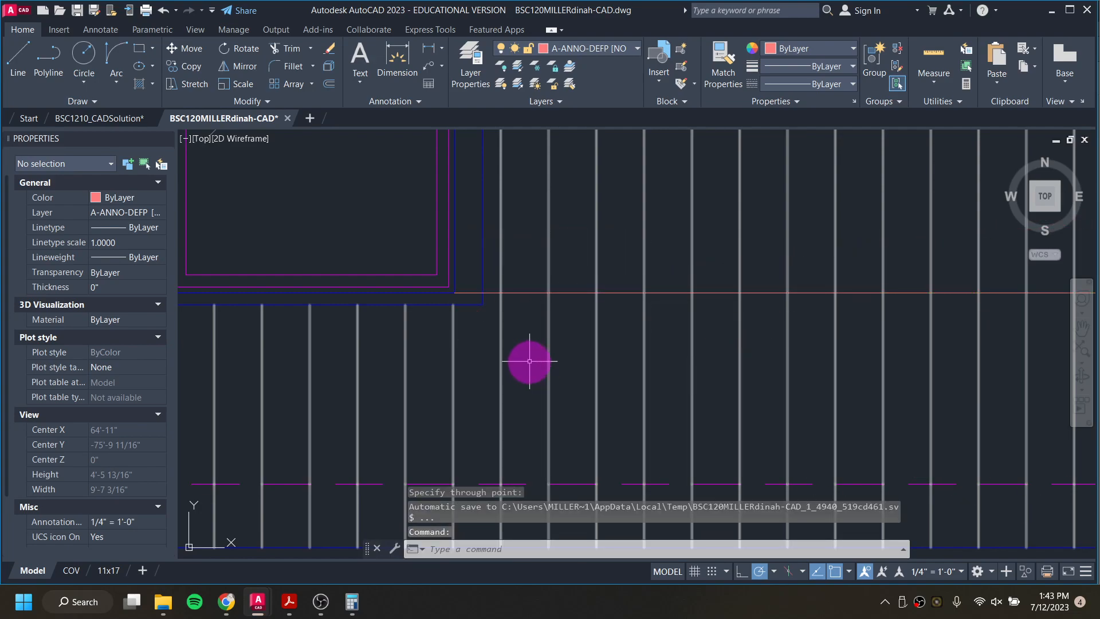
# Step: Draw another horizontal ray toward the east elevation from the upper right corner of that window, inside its trim
pyautogui.scroll(-4, 493, 214)
pyautogui.scroll(4, 525, 364)
pyautogui.press('space')
pyautogui.scroll(4, 510, 181)
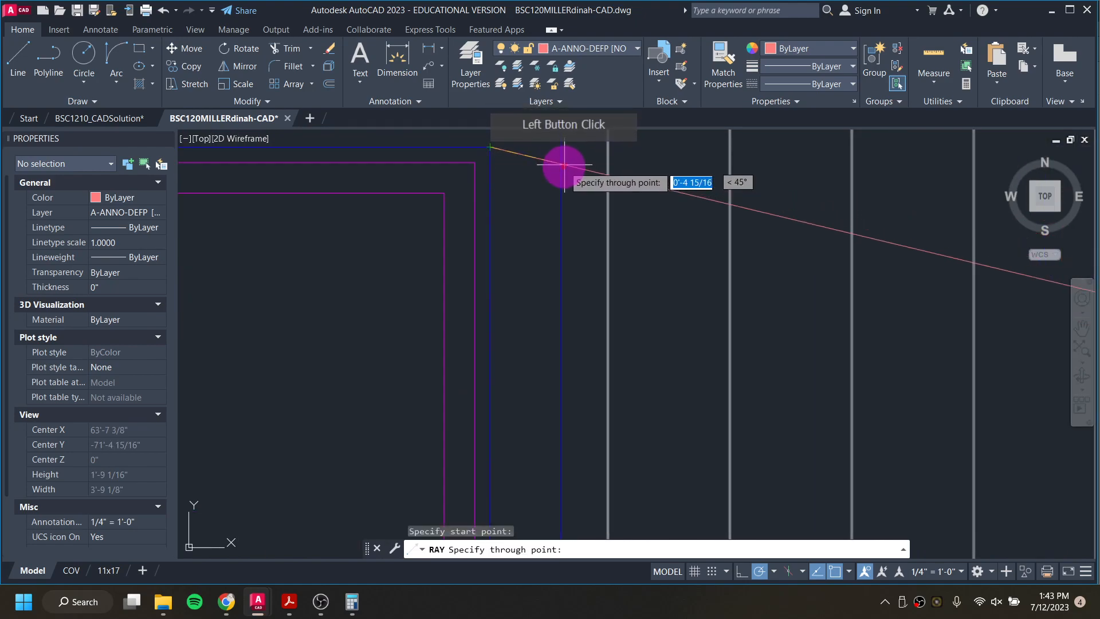
pyautogui.scroll(-6, 543, 148)
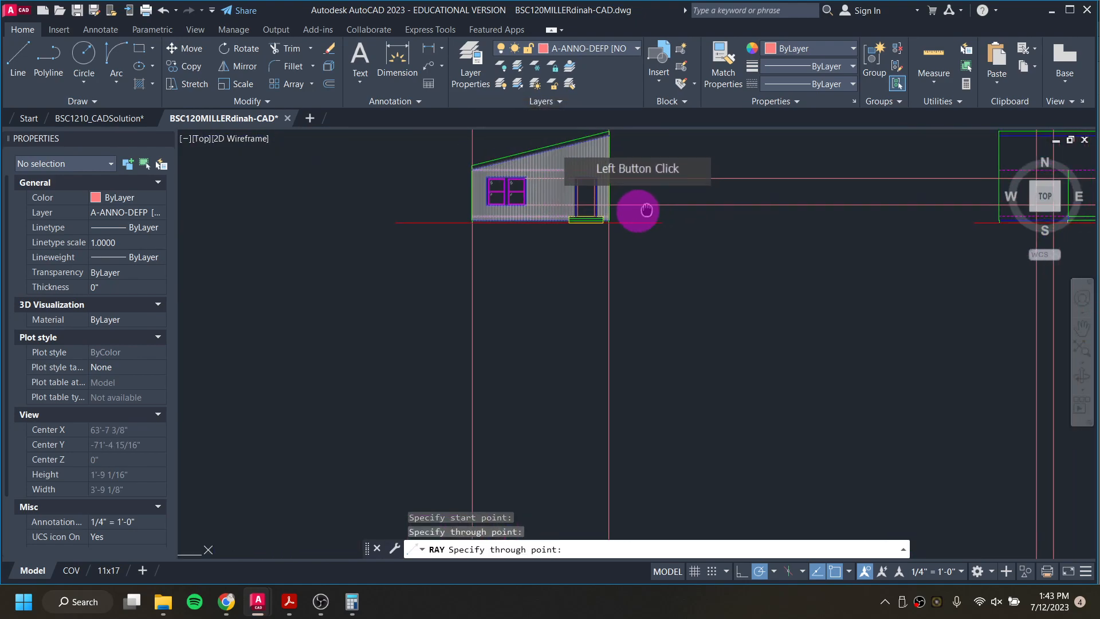
pyautogui.scroll(6, 782, 277)
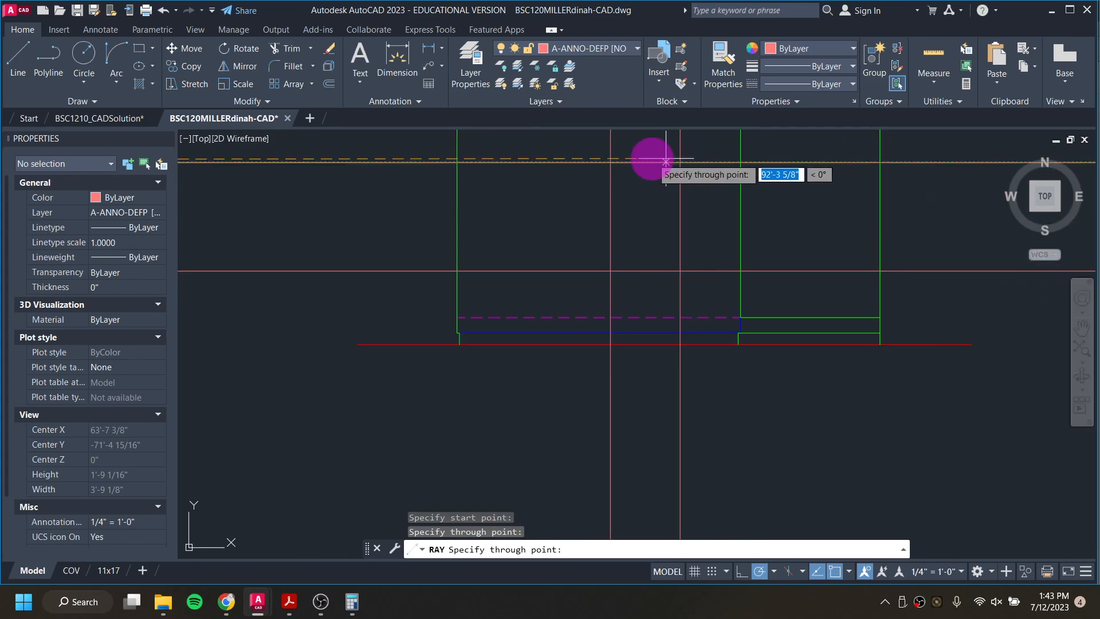
pyautogui.press('Escape')
# Step: Examine the window elevation symbol above the layer legend, and go back toward the east elevation
pyautogui.scroll(-8, 625, 211)
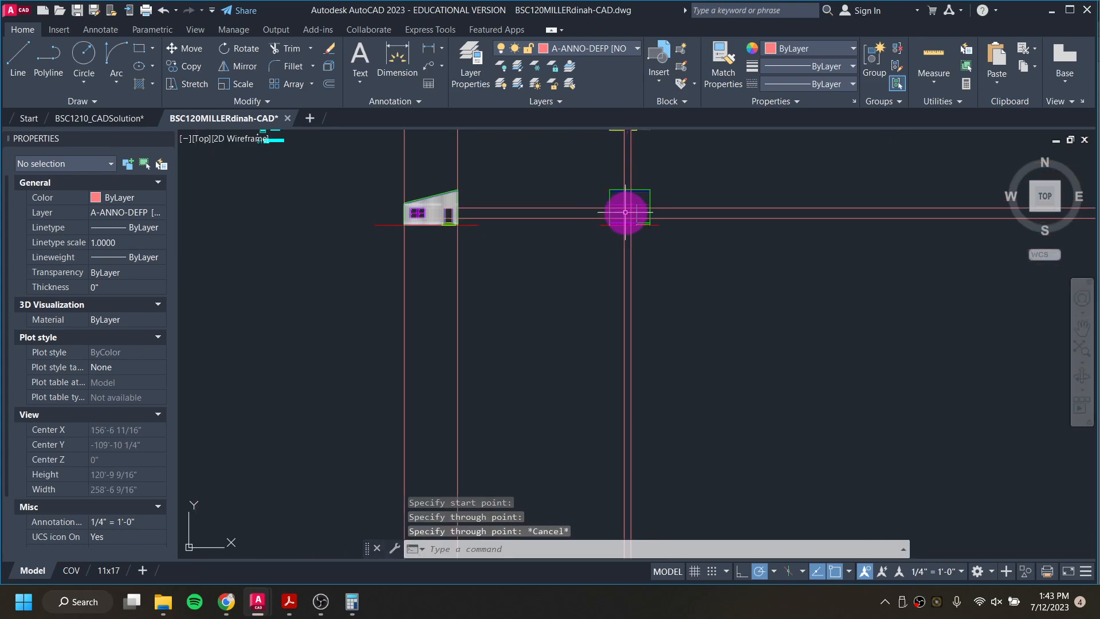
pyautogui.moveTo(430, 221); pyautogui.dragTo(737, 418, button='middle')
pyautogui.scroll(12, 544, 246)
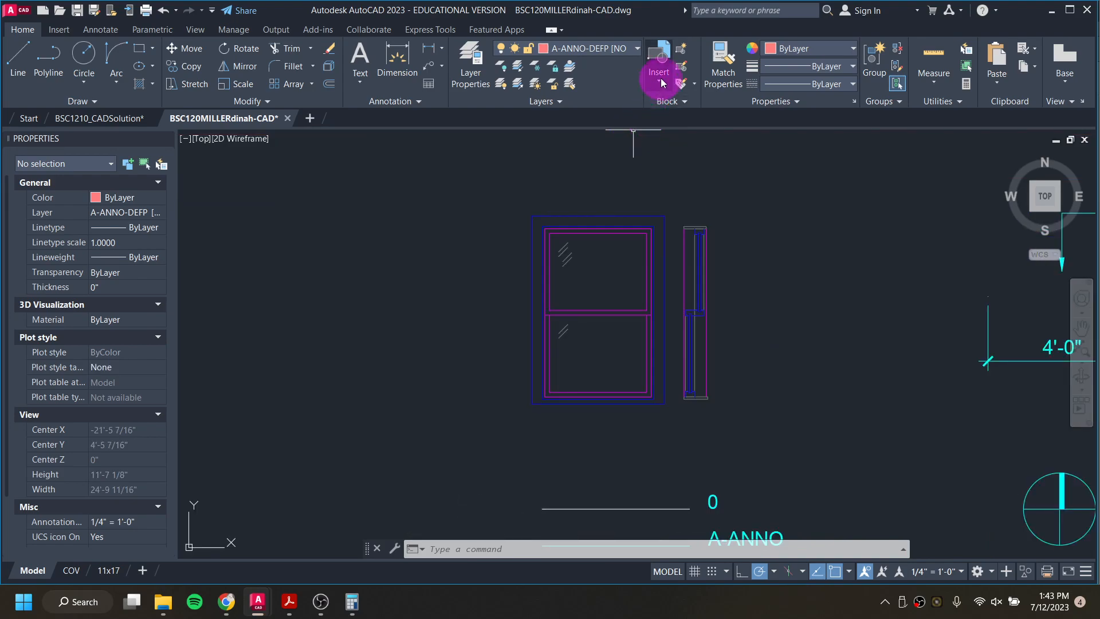
pyautogui.scroll(-6, 744, 270)
pyautogui.moveTo(749, 271); pyautogui.dragTo(484, 278, button='middle')
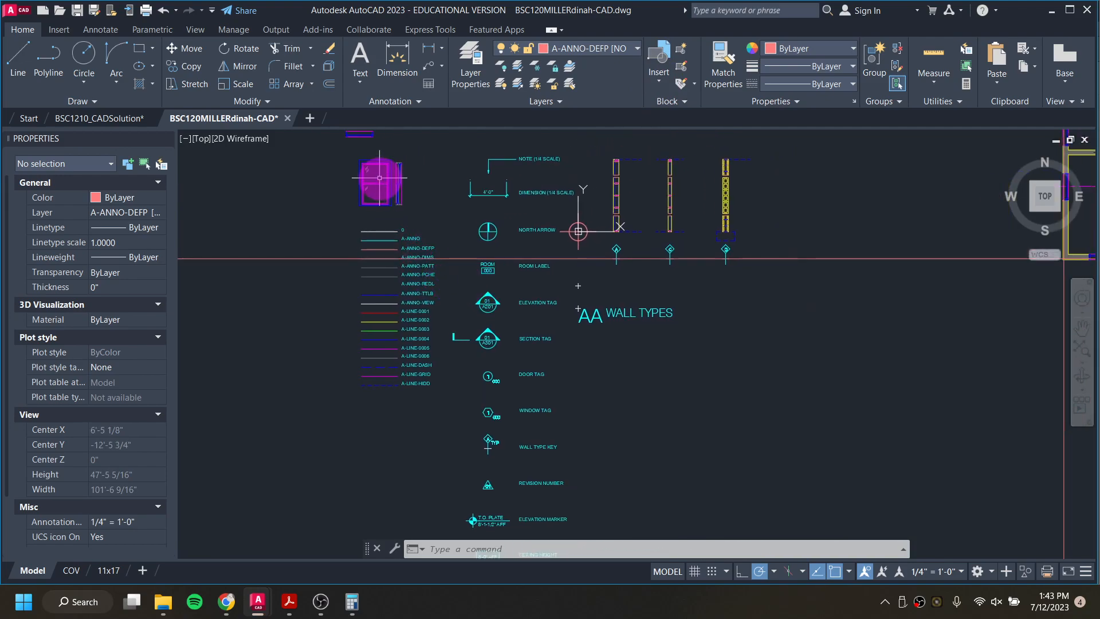
pyautogui.scroll(-4, 381, 177)
pyautogui.scroll(-1, 625, 337)
pyautogui.moveTo(665, 353); pyautogui.dragTo(359, 267, button='middle')
# Step: Insert the Window_Elevation block in the east elevation at the upper left intersection of the projected window rays
pyautogui.scroll(4, 544, 326)
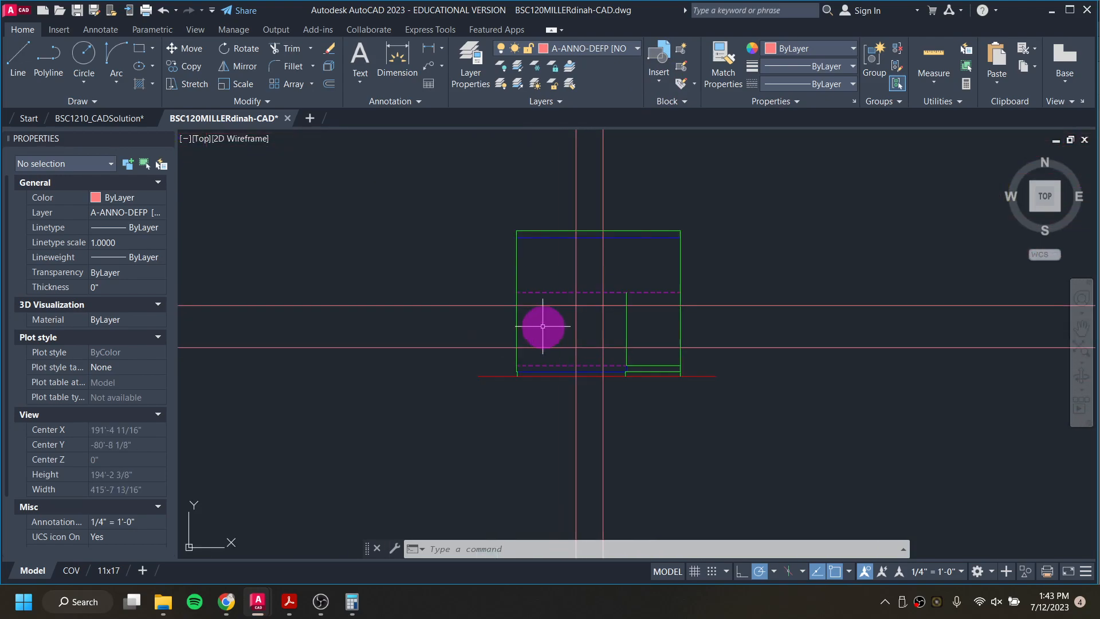
pyautogui.click(659, 82)
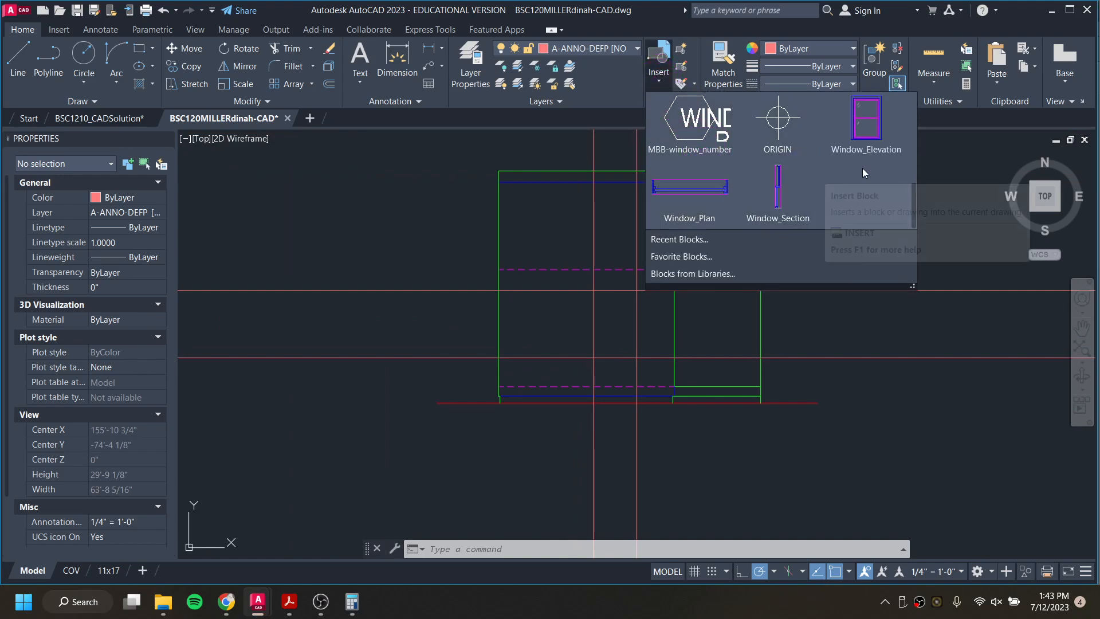
pyautogui.click(866, 132)
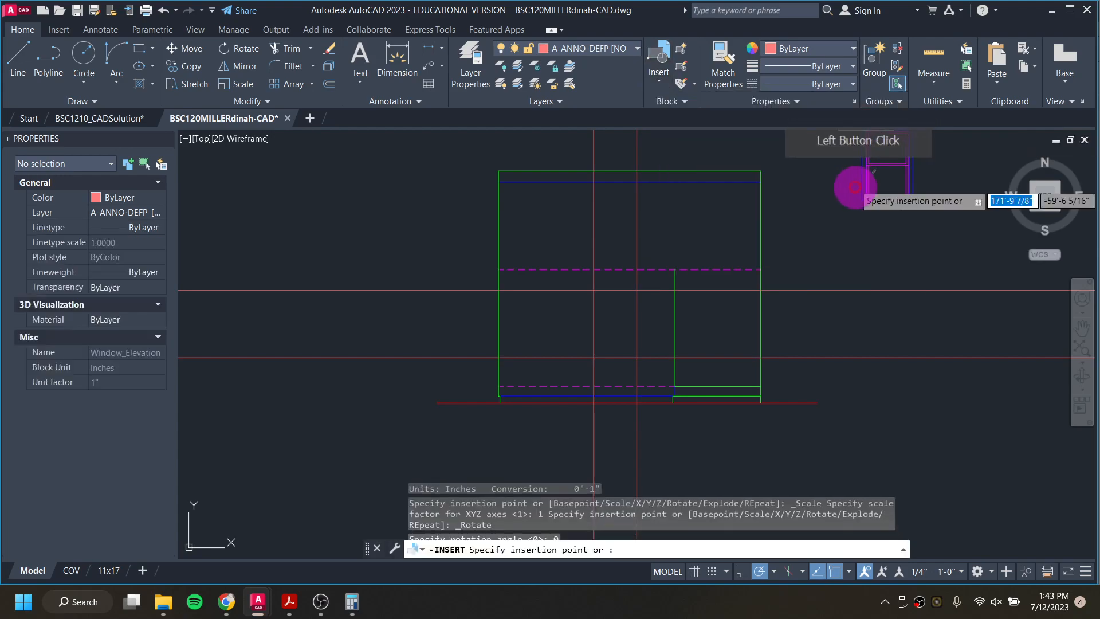
pyautogui.scroll(3, 590, 302)
pyautogui.scroll(2, 582, 286)
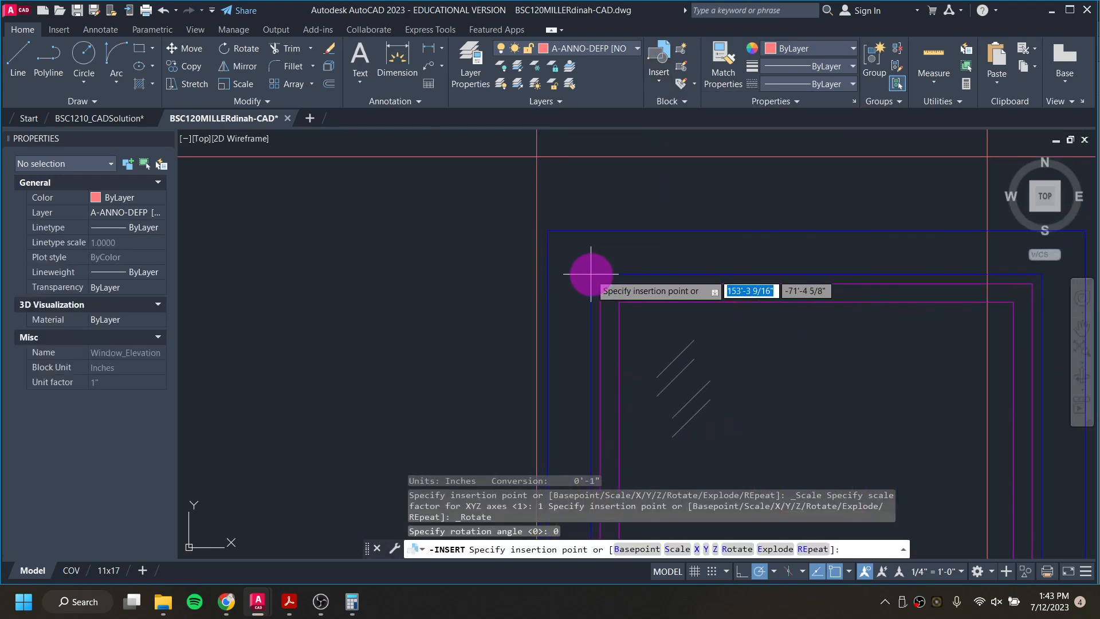
pyautogui.scroll(2, 631, 241)
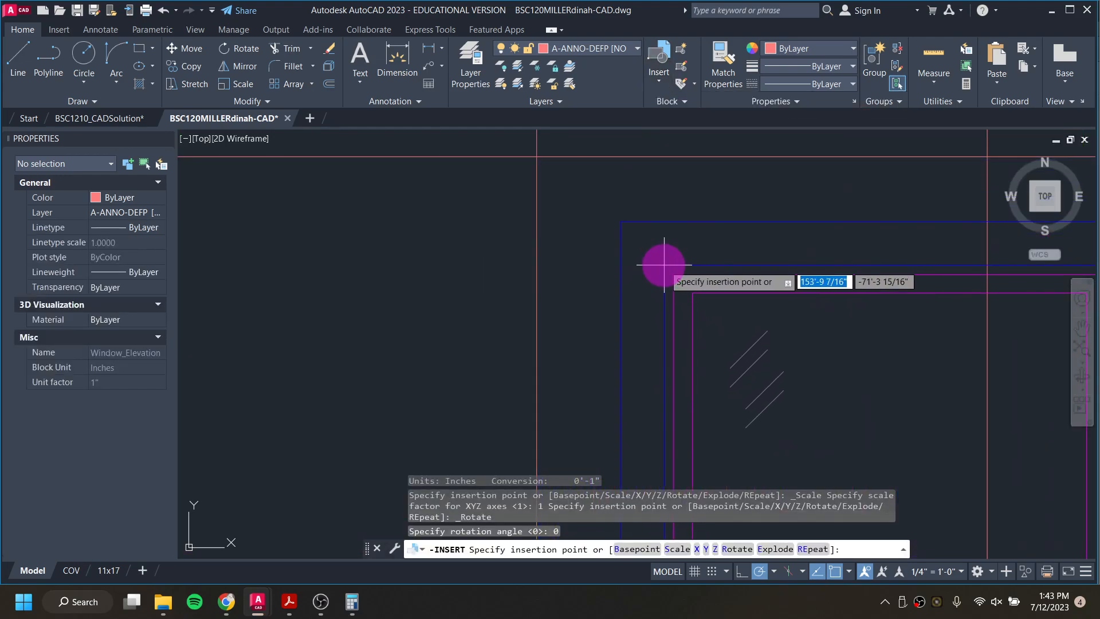
pyautogui.click(536, 155)
pyautogui.scroll(-4, 597, 307)
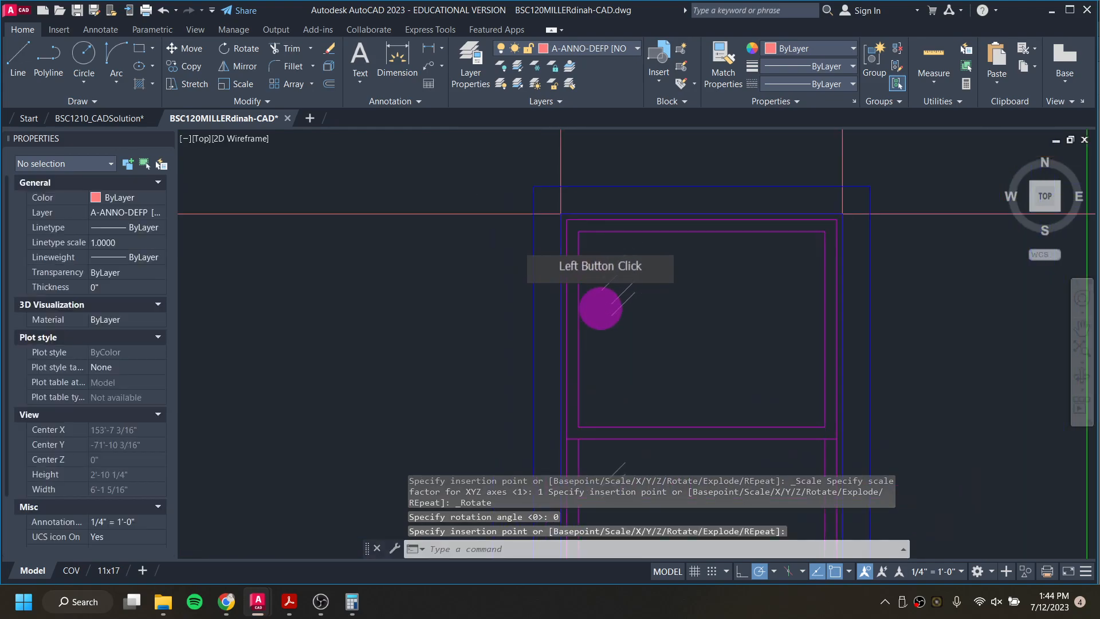
# Step: Erase the two horizontal and two vertical projection rays around the inserted east elevation window
pyautogui.scroll(-4, 540, 326)
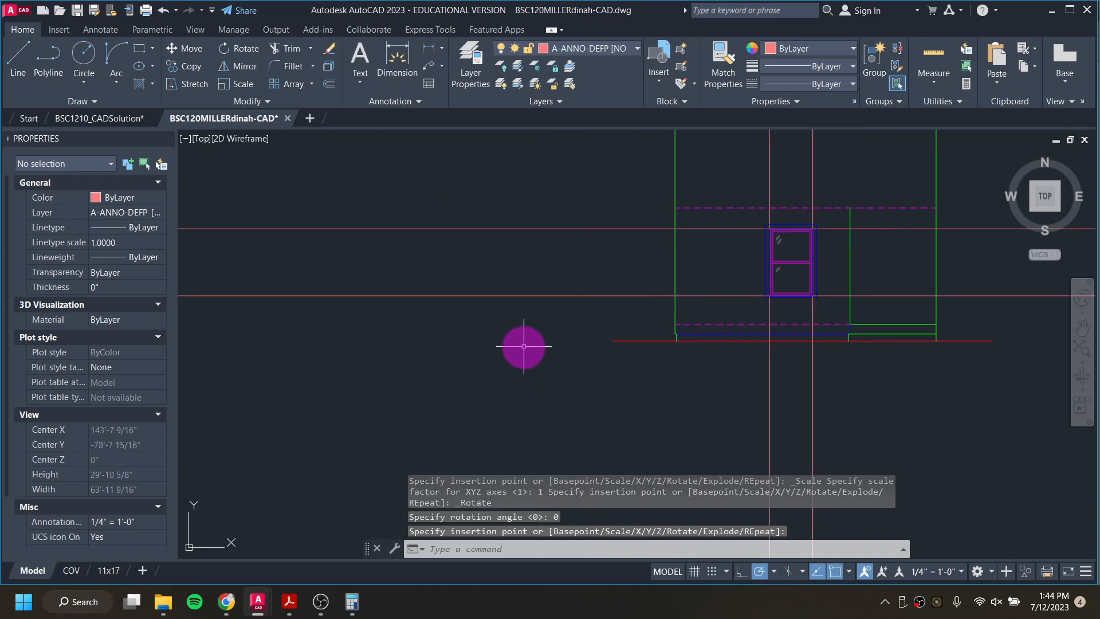
pyautogui.click(523, 349)
pyautogui.click(445, 234)
pyautogui.click(742, 169)
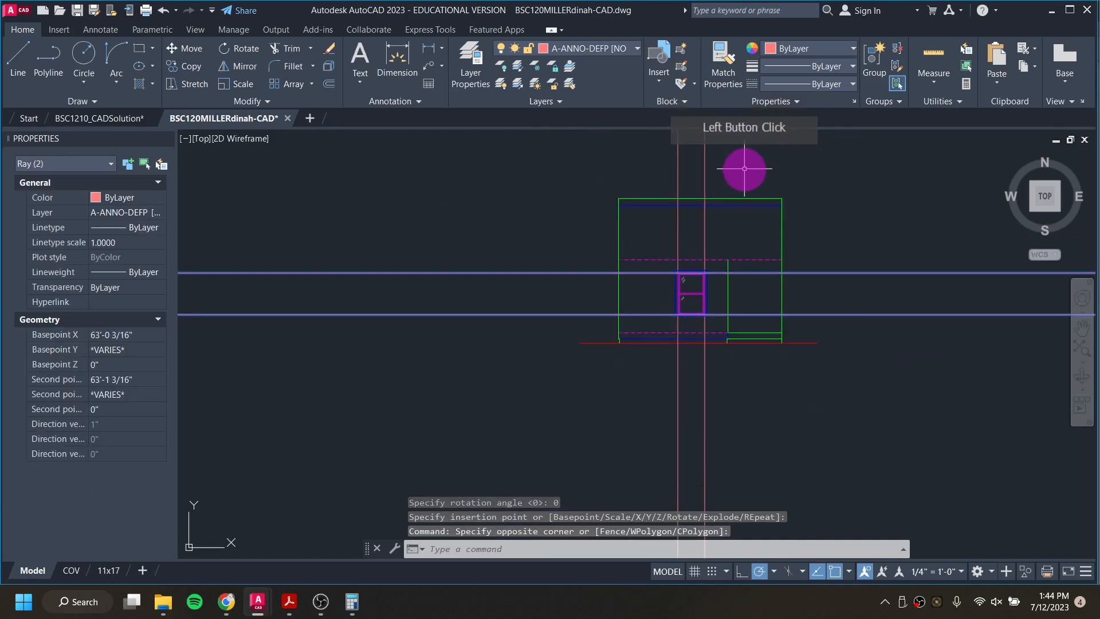
pyautogui.click(646, 147)
pyautogui.press('Delete')
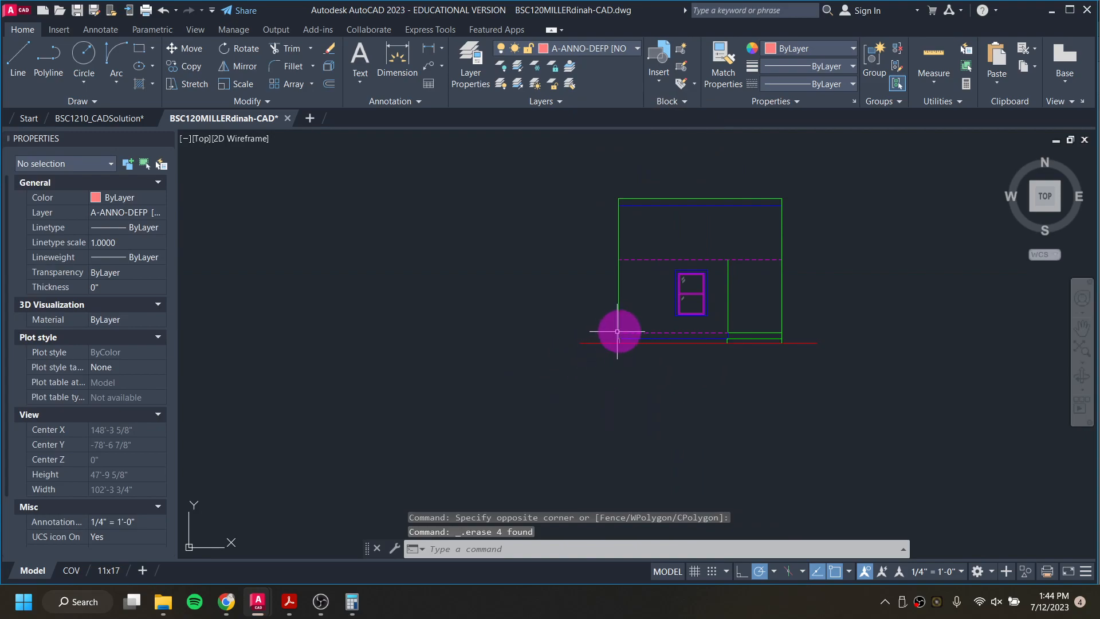
# Step: Stretch the left end of the east elevation's ground line outward to a total length of about 34'-2"
pyautogui.scroll(-2, 615, 332)
pyautogui.moveTo(548, 307); pyautogui.dragTo(741, 368, button='middle')
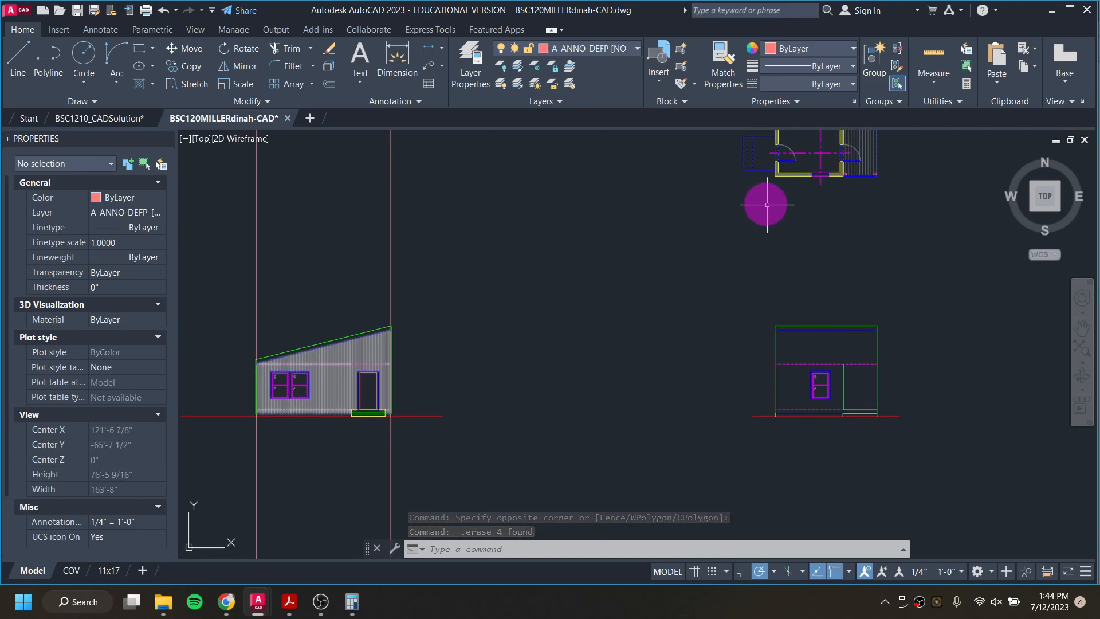
pyautogui.click(755, 413)
pyautogui.scroll(4, 754, 418)
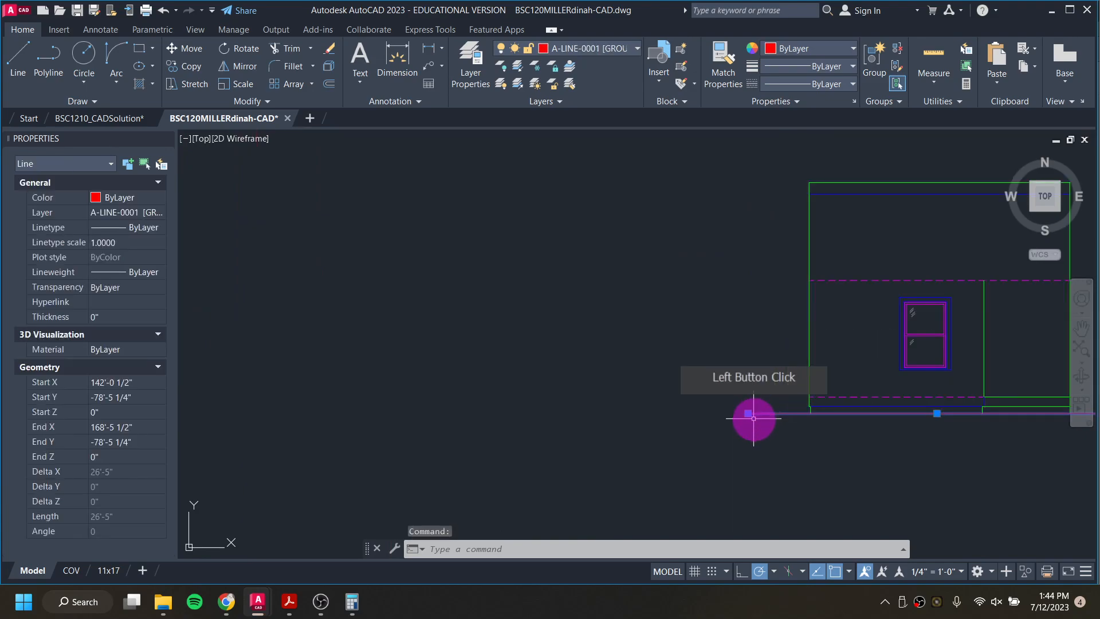
pyautogui.click(748, 413)
pyautogui.click(636, 413)
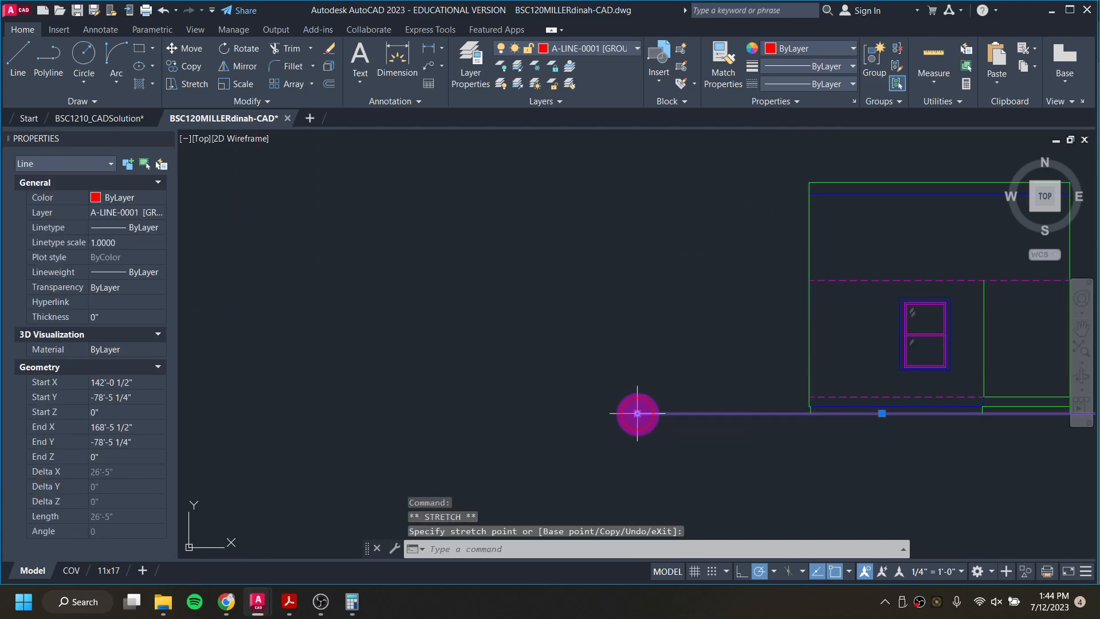
pyautogui.click(807, 436)
pyautogui.scroll(-3, 749, 394)
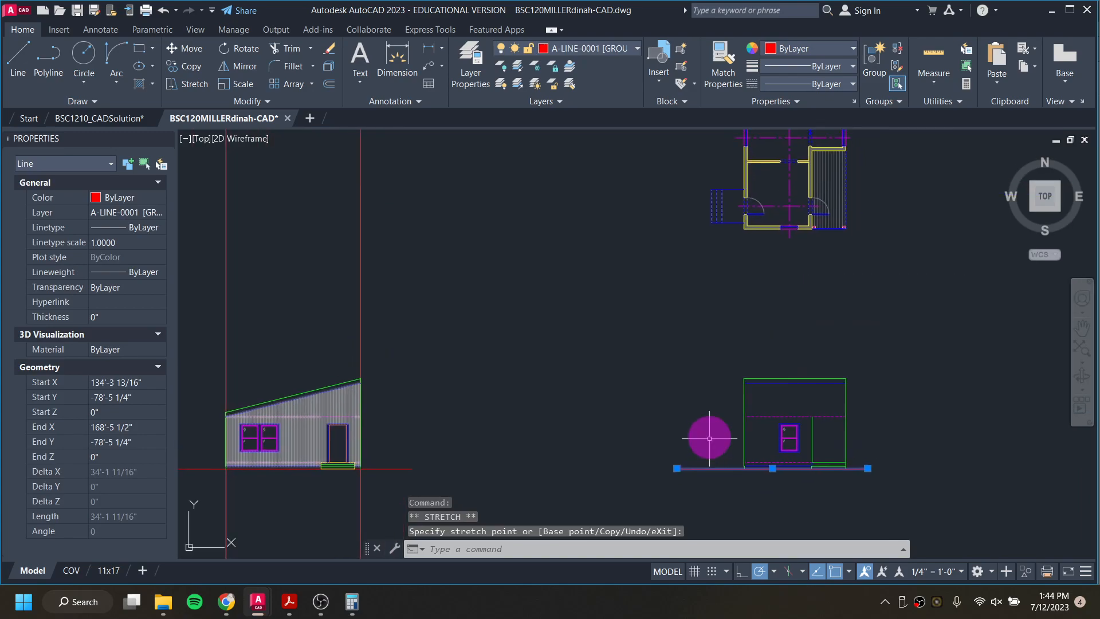
pyautogui.press('Escape')
pyautogui.press('Escape')
pyautogui.press('Escape')
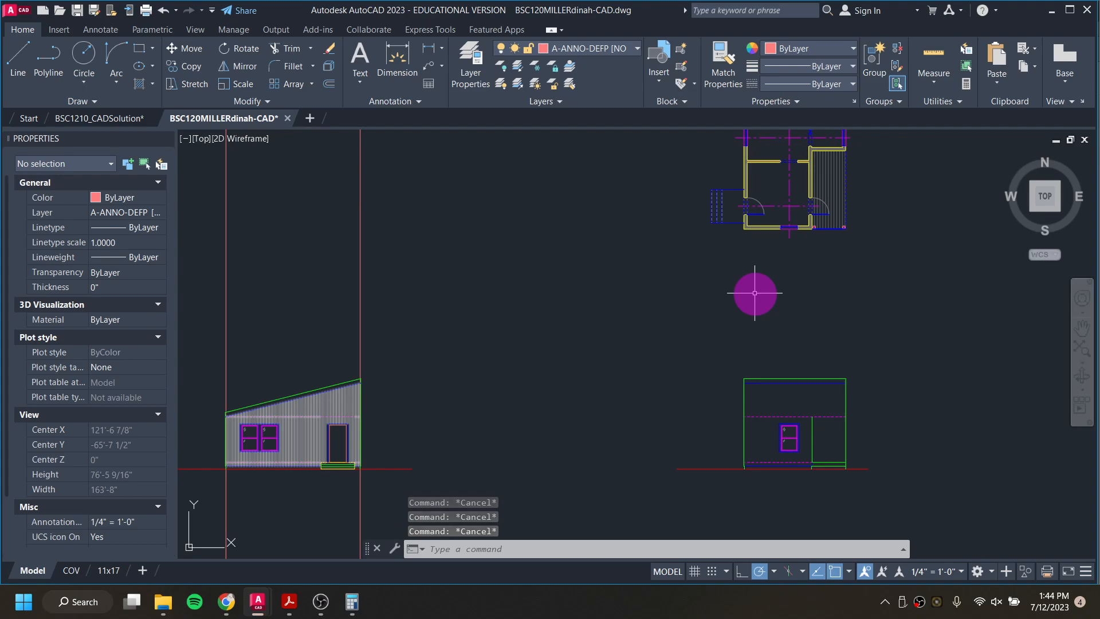
# Step: Draw a ray straight down from the lower end of the solid stair line nearest the wall in the floor plan
pyautogui.scroll(2, 732, 266)
pyautogui.moveTo(726, 244); pyautogui.dragTo(647, 340, button='middle')
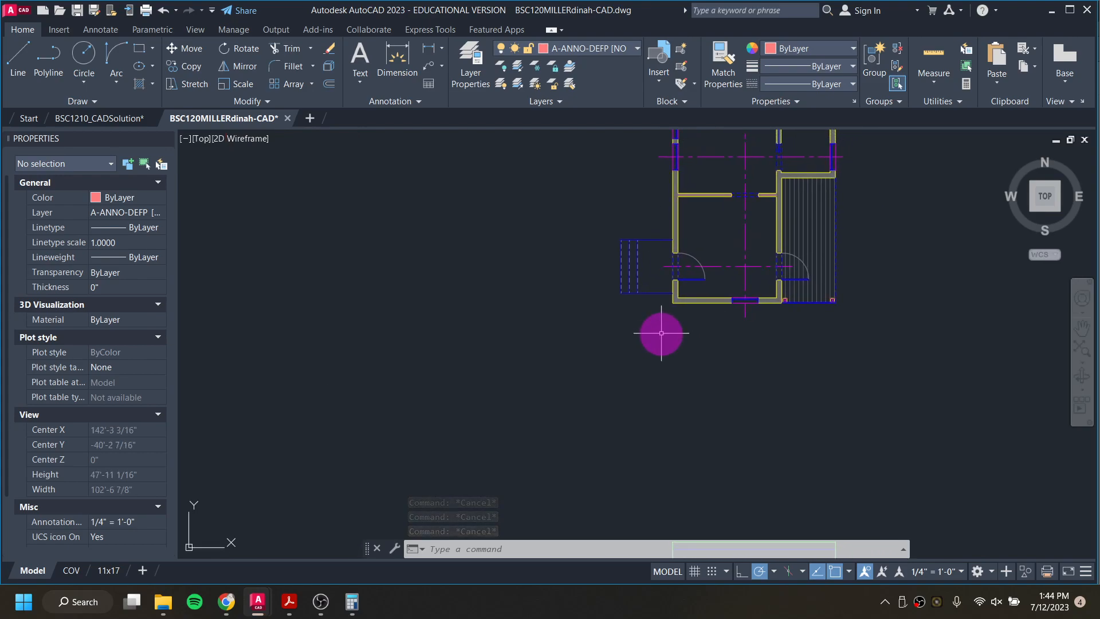
pyautogui.write('r')
pyautogui.press('Return')
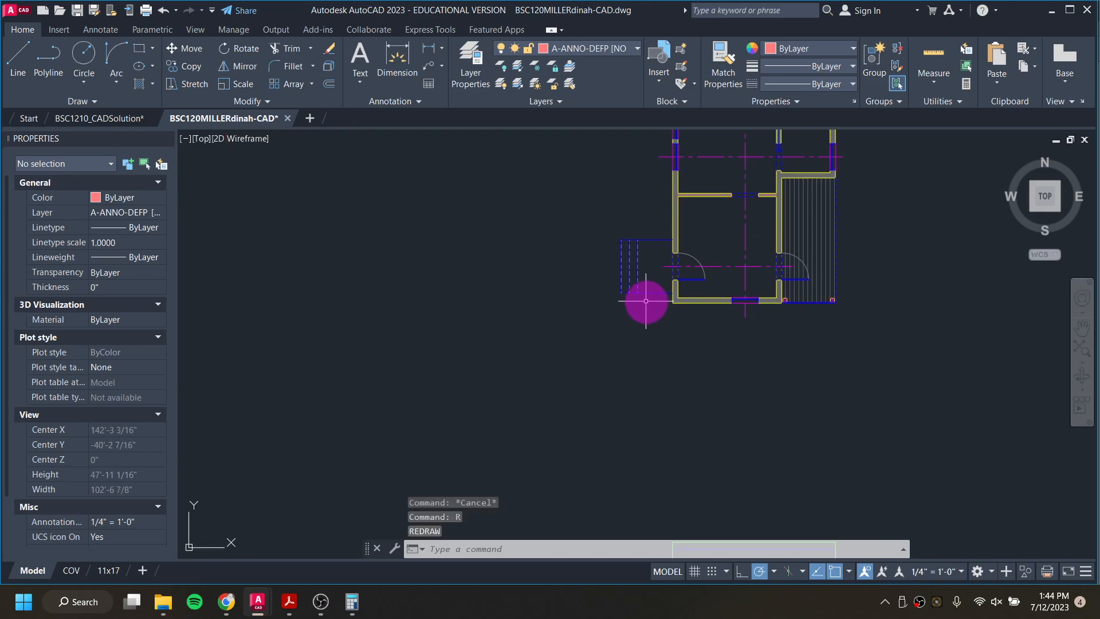
pyautogui.scroll(8, 646, 302)
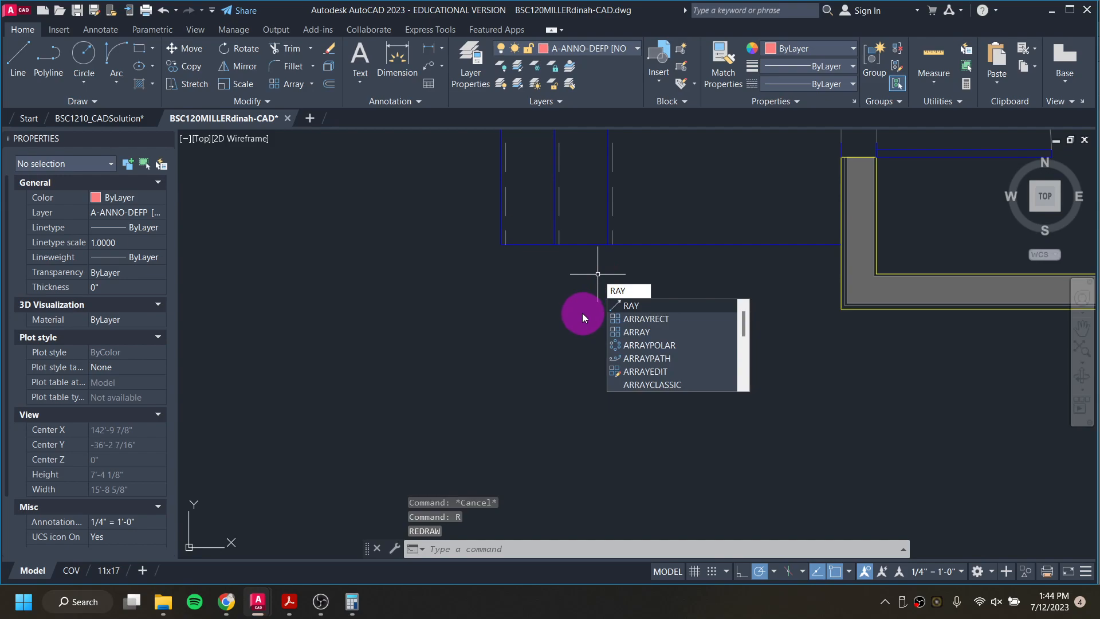
pyautogui.press('Return')
pyautogui.scroll(2, 598, 269)
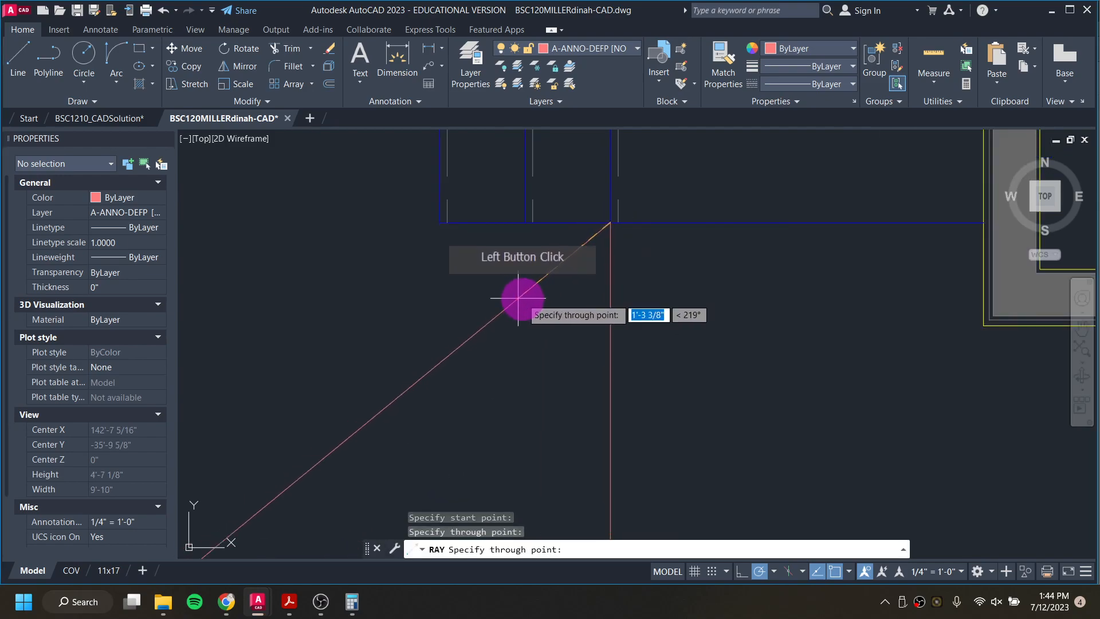
pyautogui.press('Return')
# Step: Draw rays straight down from the lower ends of the middle and outermost solid stair lines in the plan
pyautogui.press('Return')
pyautogui.click(521, 224)
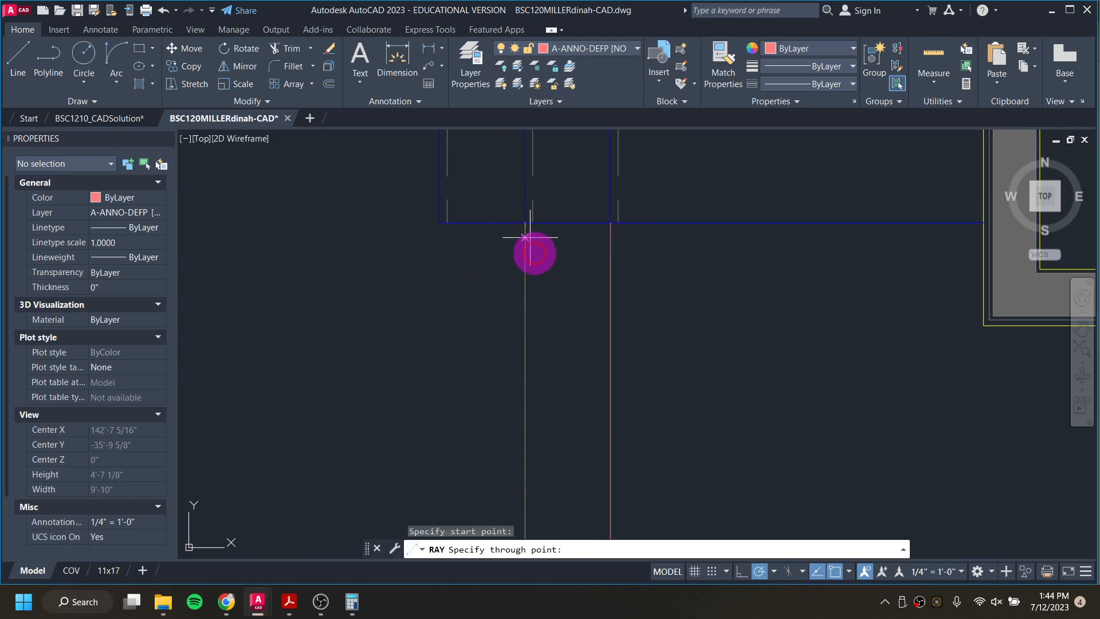
pyautogui.click(518, 304)
pyautogui.press('Return')
pyautogui.press('Return')
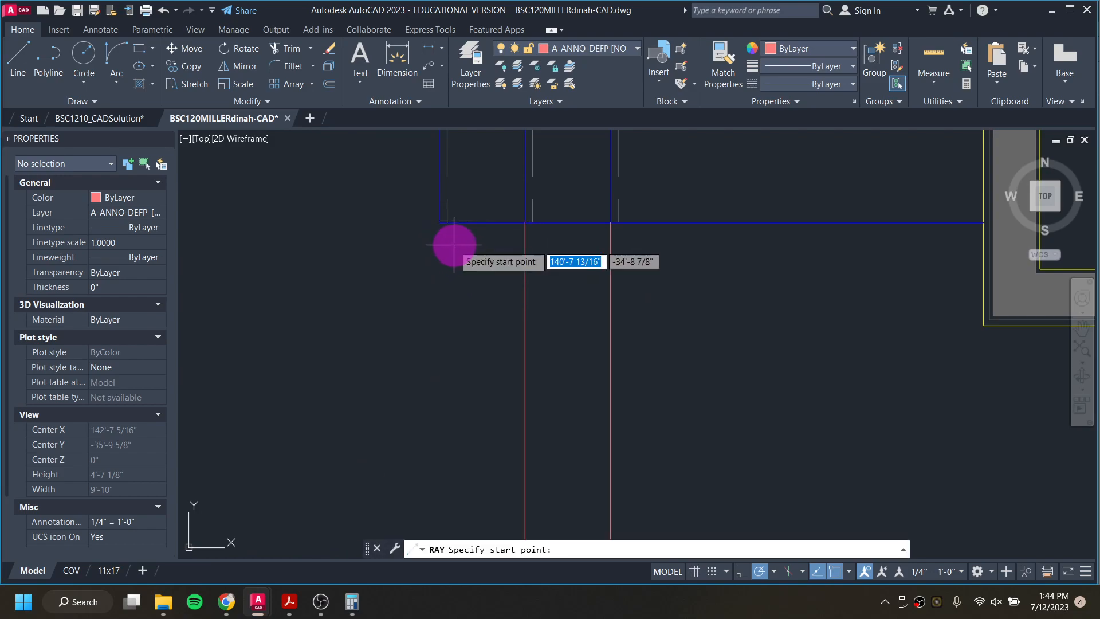
pyautogui.click(440, 224)
pyautogui.click(440, 331)
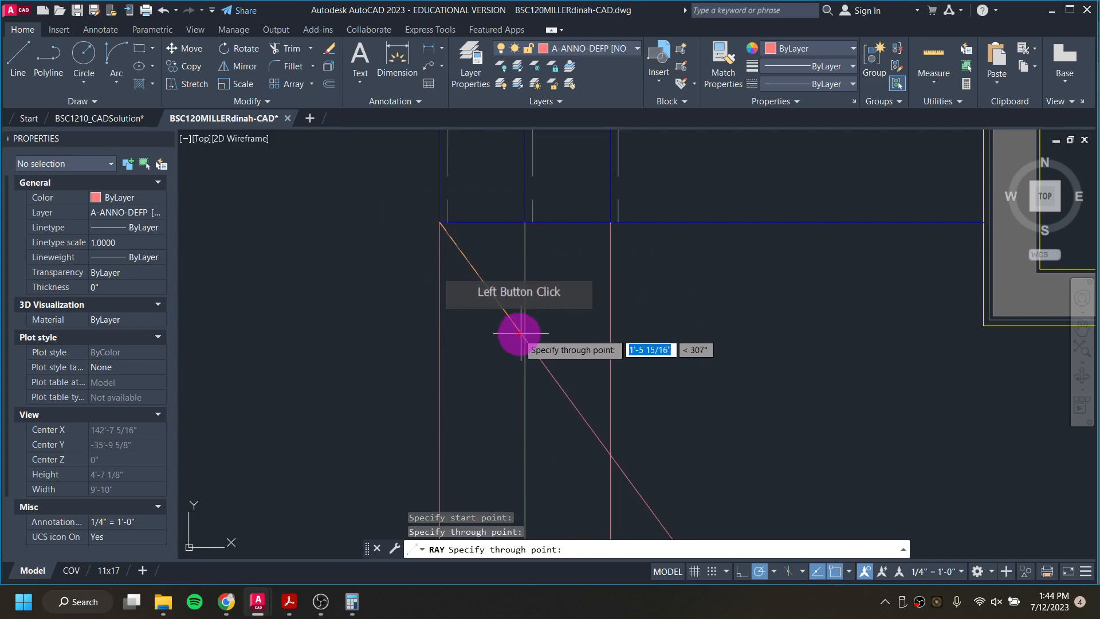
pyautogui.press('Return')
# Step: Draw three more rays straight down from the lower ends of the dashed stair lines beside the solid ones
pyautogui.press('Return')
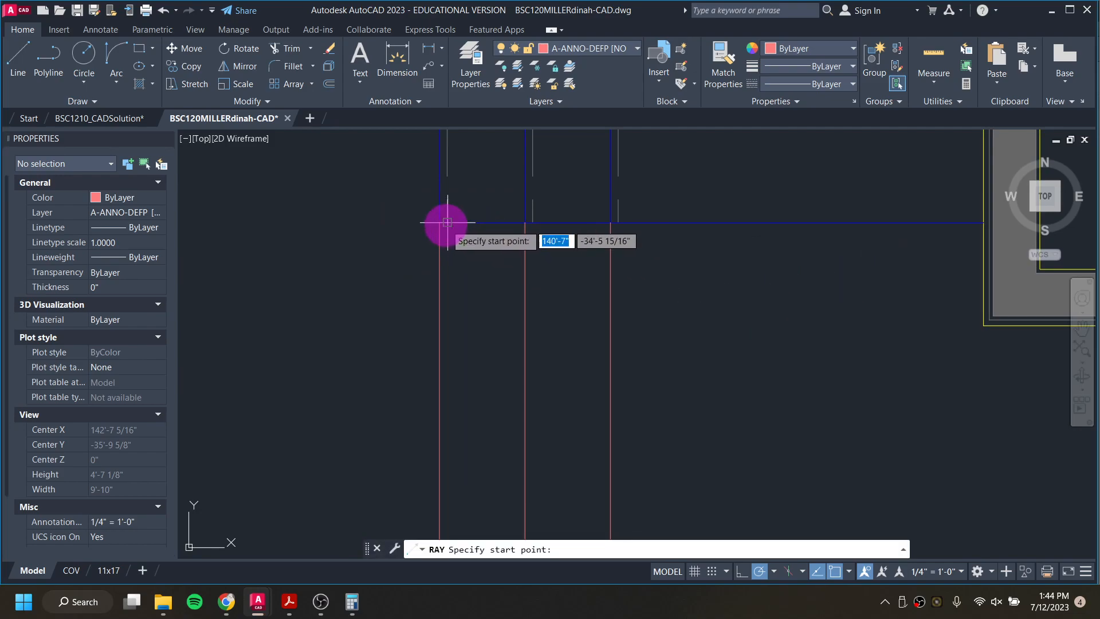
pyautogui.click(447, 223)
pyautogui.click(449, 275)
pyautogui.press('Return')
pyautogui.press('Return')
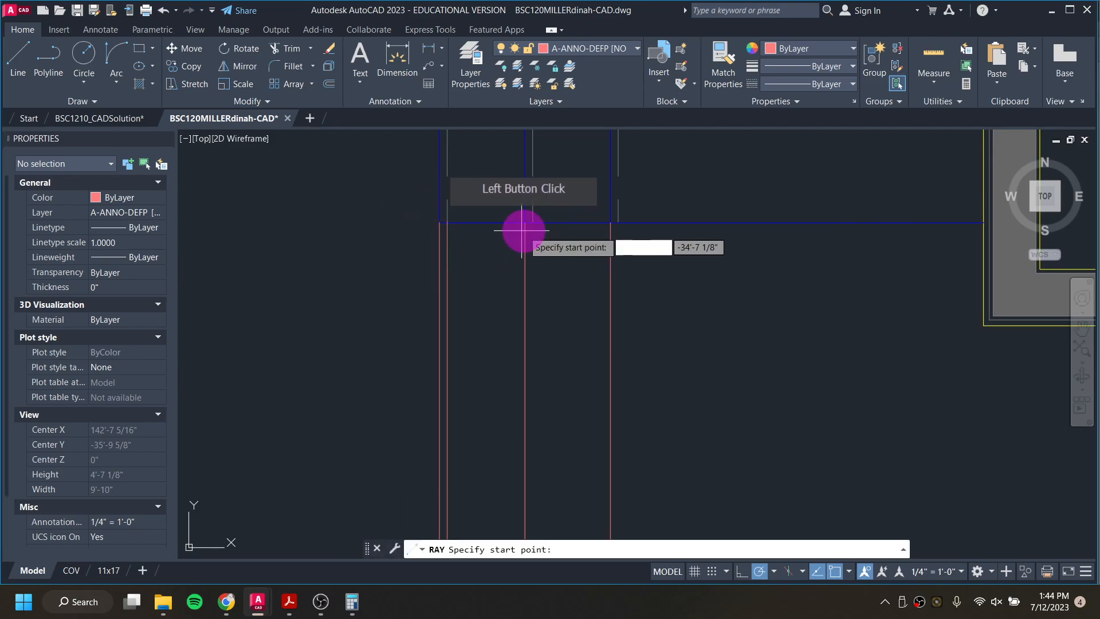
pyautogui.click(533, 222)
pyautogui.click(530, 271)
pyautogui.press('Return')
pyautogui.press('Return')
pyautogui.click(619, 223)
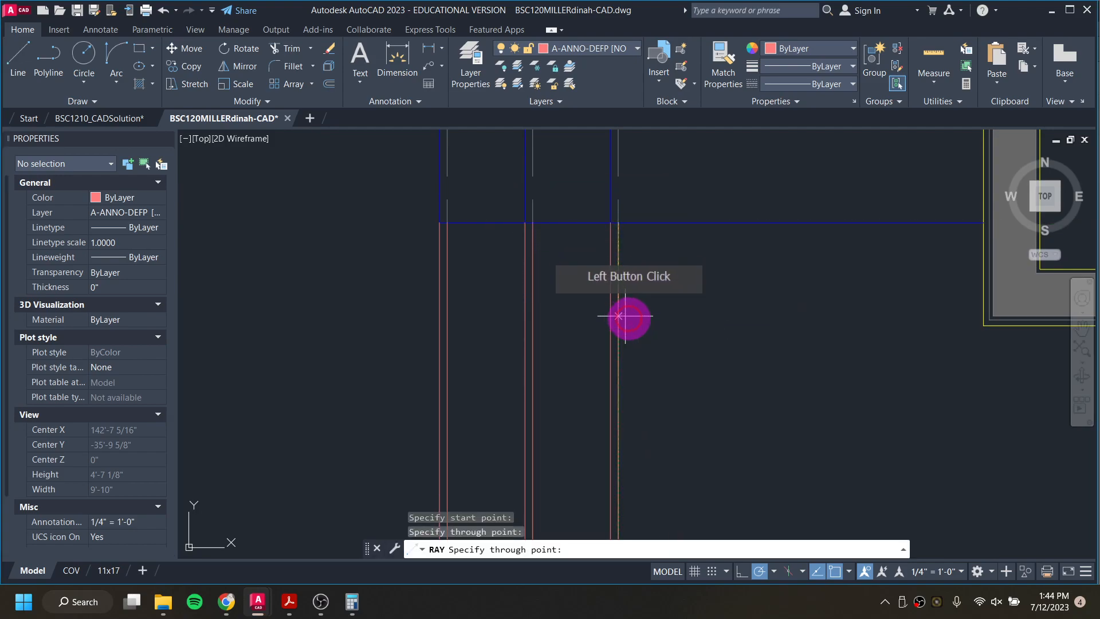
pyautogui.press('Return')
# Step: Draw a horizontal ray toward the east elevation from the upper right corner of the entry steps in the neighbouring elevation
pyautogui.scroll(-10, 739, 342)
pyautogui.moveTo(756, 376)
pyautogui.mouseDown(button='middle')
pyautogui.moveTo(703, 150)
pyautogui.moveTo(690, 144)
pyautogui.mouseUp(button='middle')
pyautogui.moveTo(626, 341); pyautogui.dragTo(771, 275, button='middle')
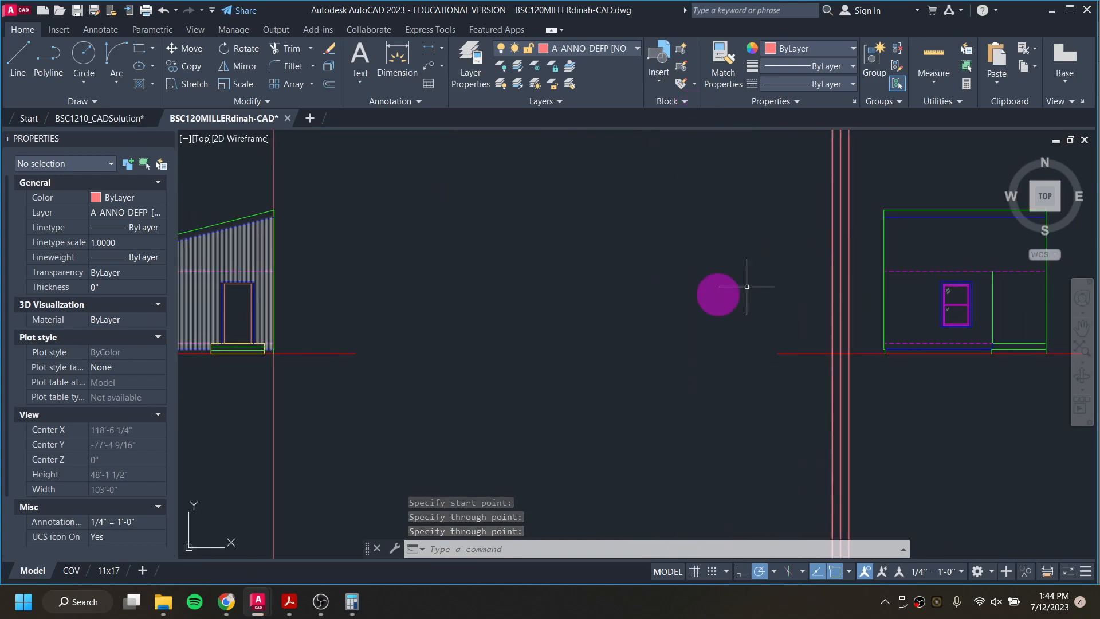
pyautogui.scroll(6, 390, 335)
pyautogui.scroll(2, 411, 330)
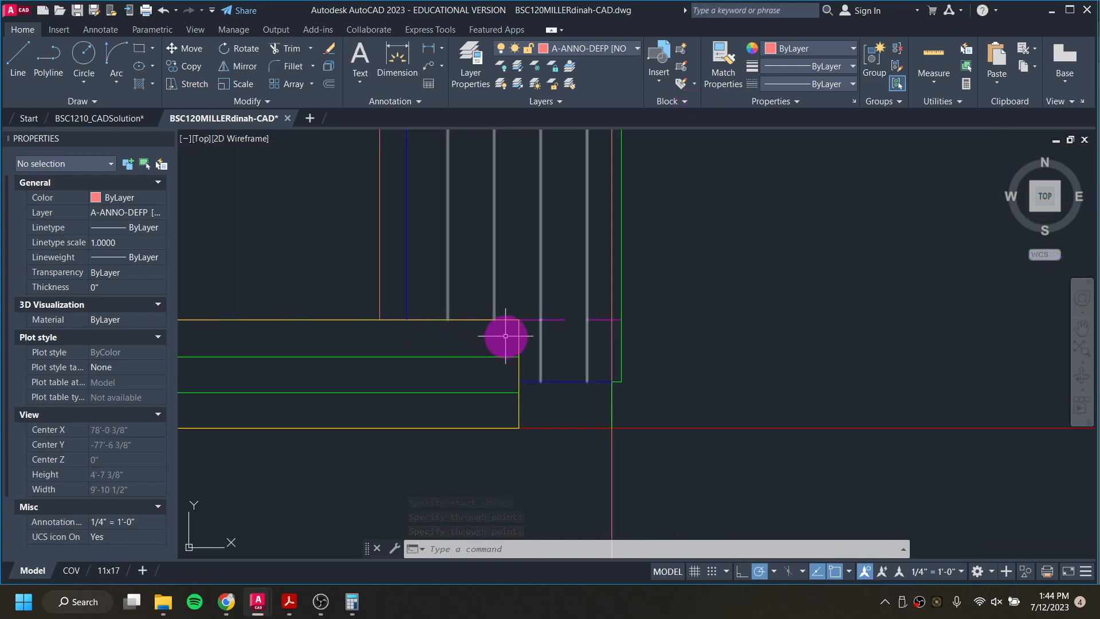
pyautogui.press('space')
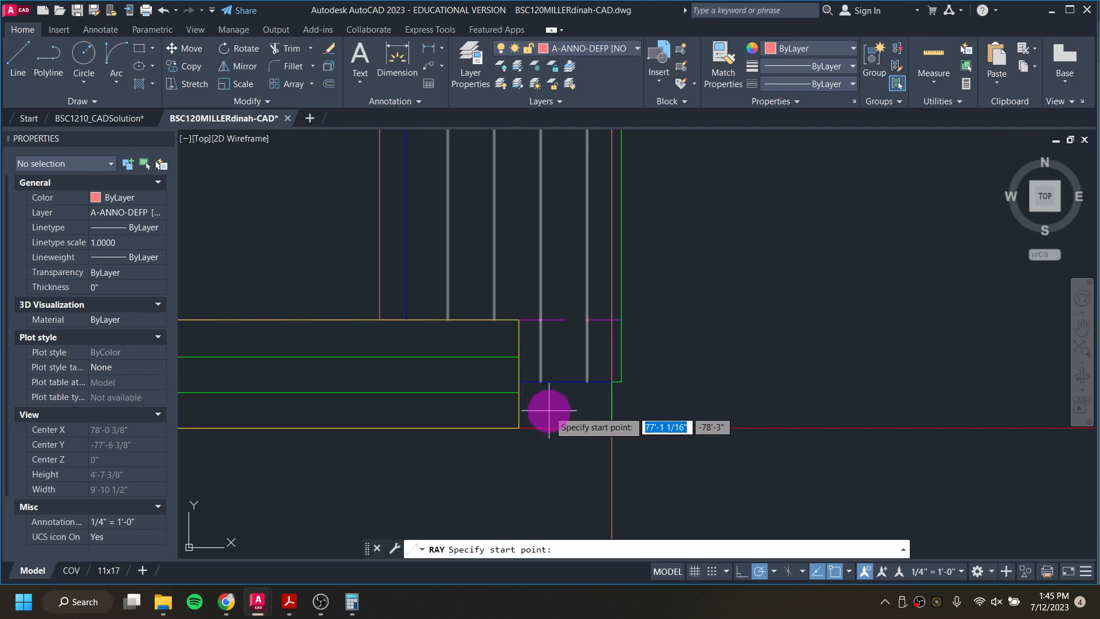
pyautogui.click(814, 320)
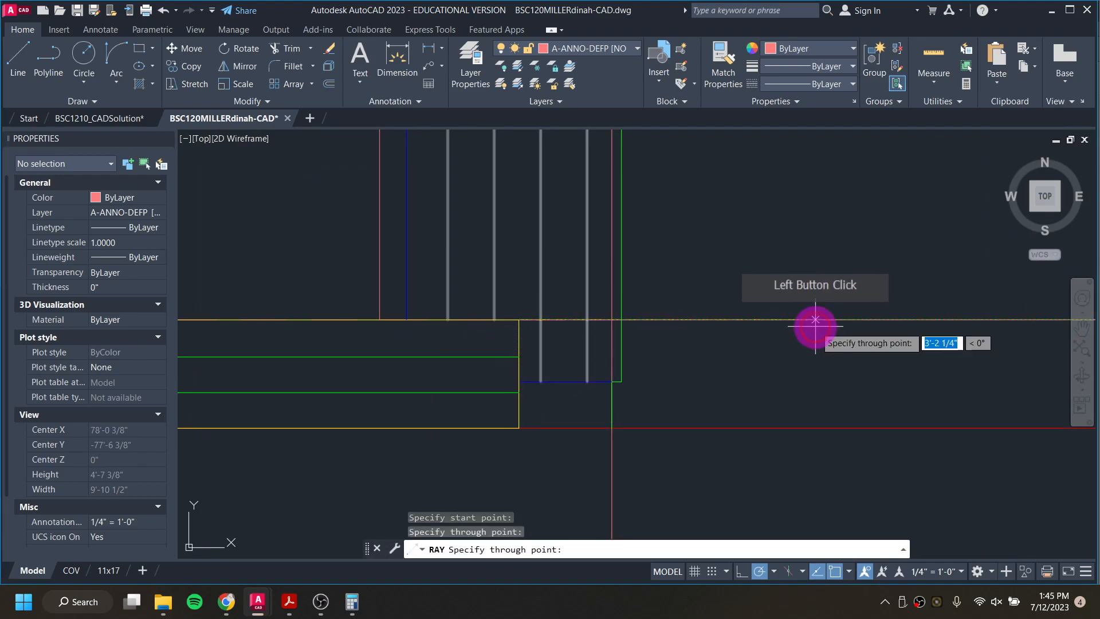
pyautogui.press('Return')
# Step: Draw two horizontal rays toward the east elevation from the right ends of the two green step lines below that corner
pyautogui.press('space')
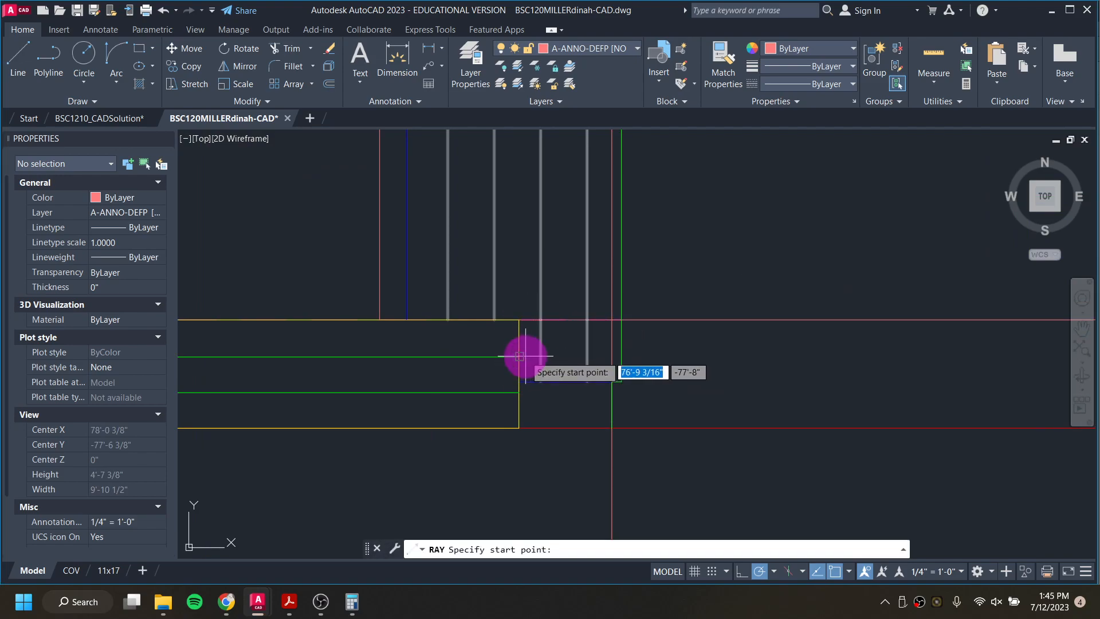
pyautogui.click(747, 358)
pyautogui.press('Return')
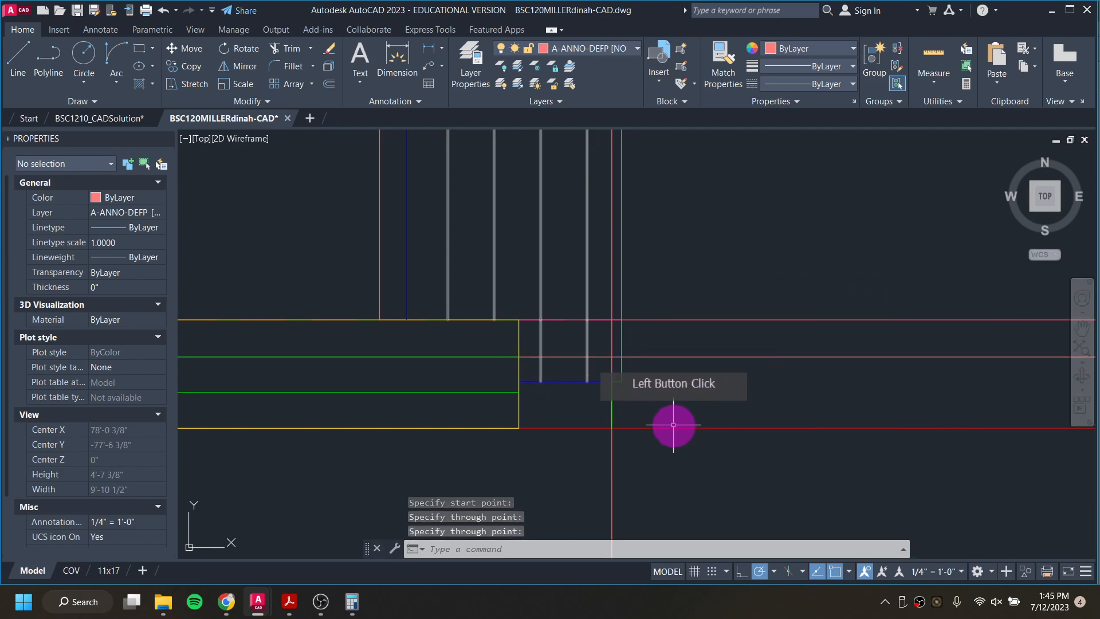
pyautogui.press('space')
pyautogui.click(745, 380)
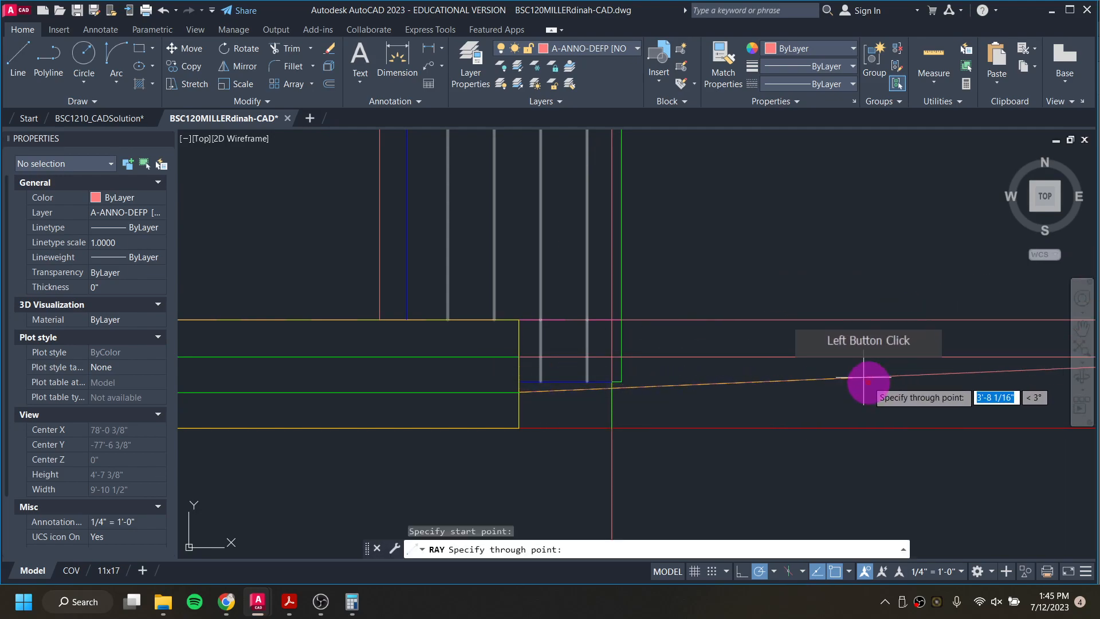
pyautogui.press('Return')
# Step: Examine where the stair rays cross near the east elevation's ground line, and switch to the BSC1210_CADSolution drawing to compare the stair profile
pyautogui.scroll(-10, 807, 413)
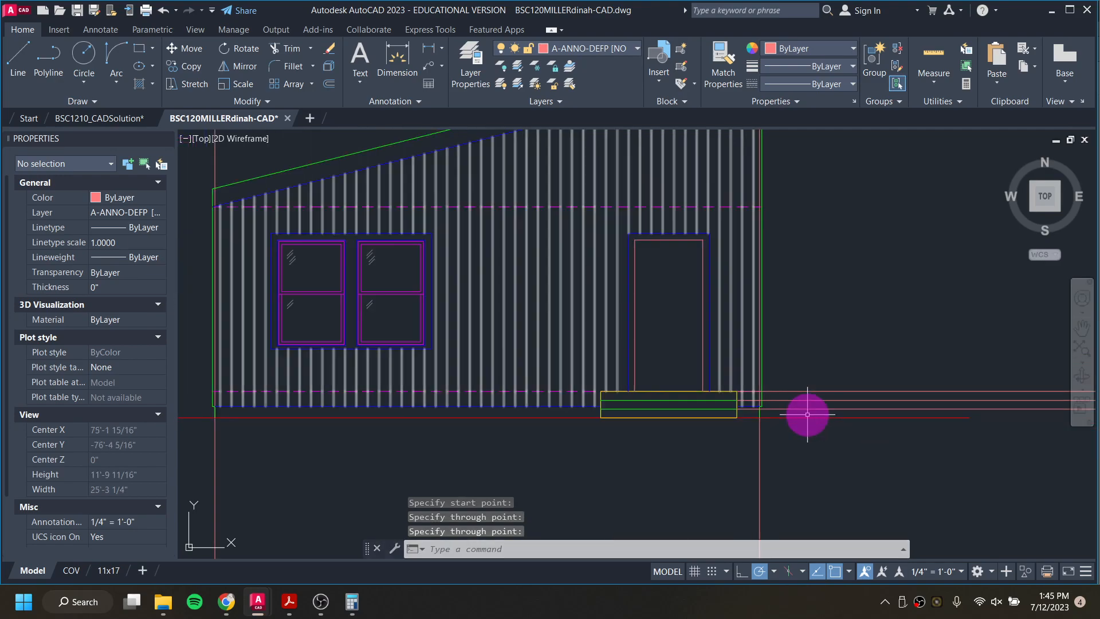
pyautogui.moveTo(945, 427); pyautogui.dragTo(487, 327, button='middle')
pyautogui.scroll(6, 883, 315)
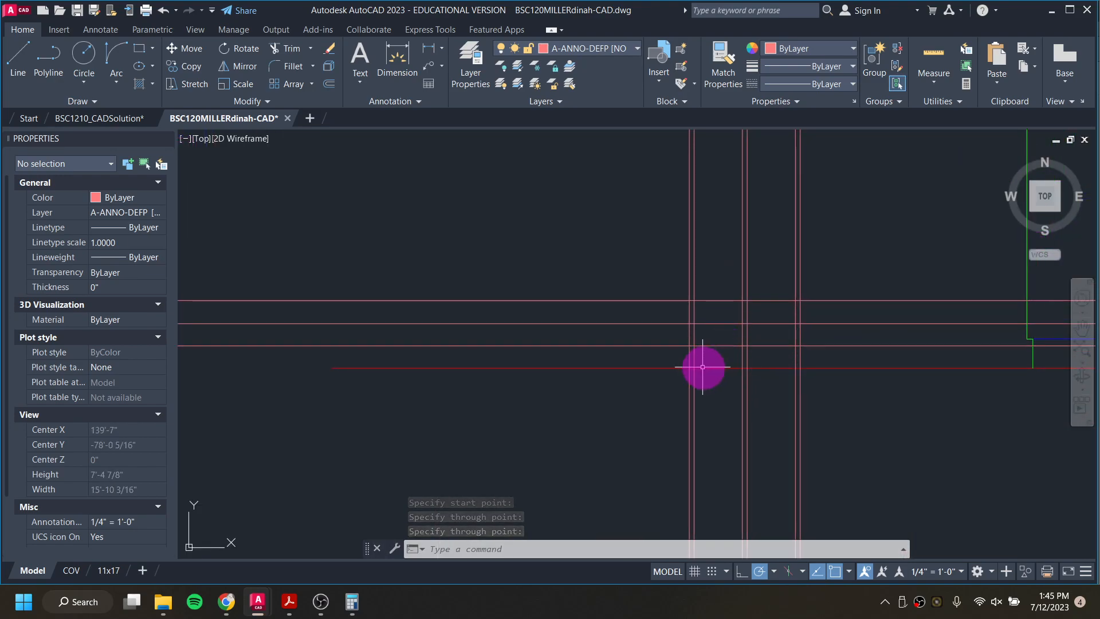
pyautogui.scroll(4, 699, 368)
pyautogui.scroll(-9, 825, 311)
pyautogui.moveTo(813, 256)
pyautogui.mouseDown(button='middle')
pyautogui.moveTo(752, 410)
pyautogui.moveTo(746, 462)
pyautogui.mouseUp(button='middle')
pyautogui.moveTo(756, 297)
pyautogui.mouseDown(button='middle')
pyautogui.moveTo(749, 417)
pyautogui.moveTo(702, 177)
pyautogui.mouseUp(button='middle')
pyautogui.scroll(5, 736, 241)
pyautogui.scroll(-5, 713, 322)
pyautogui.moveTo(693, 412); pyautogui.dragTo(680, 237, button='middle')
pyautogui.scroll(4, 686, 288)
pyautogui.scroll(7, 735, 275)
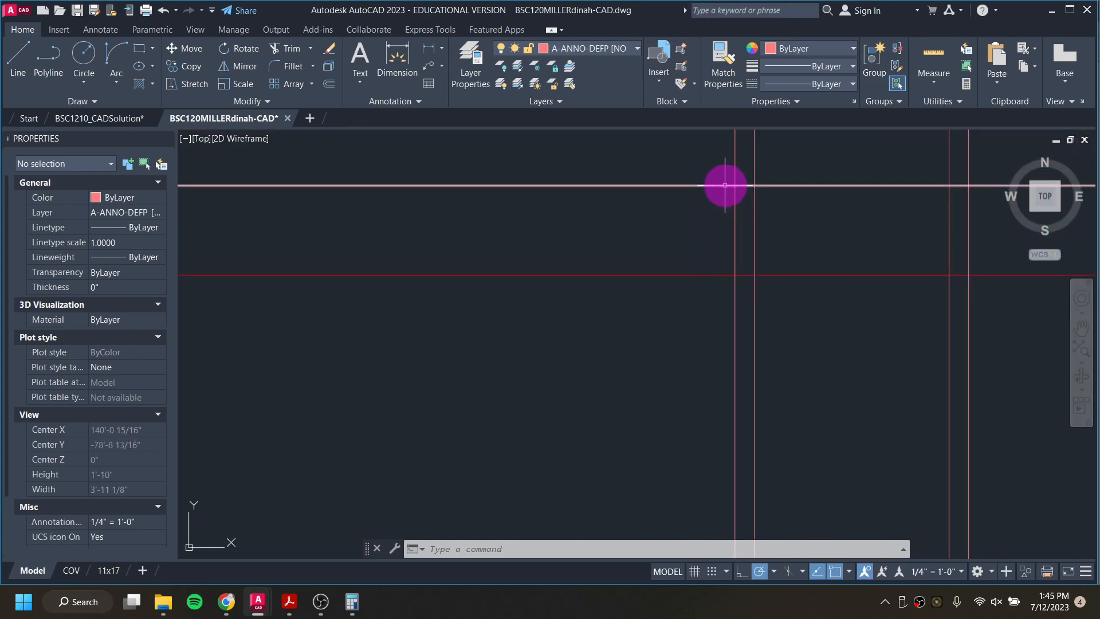
pyautogui.click(116, 120)
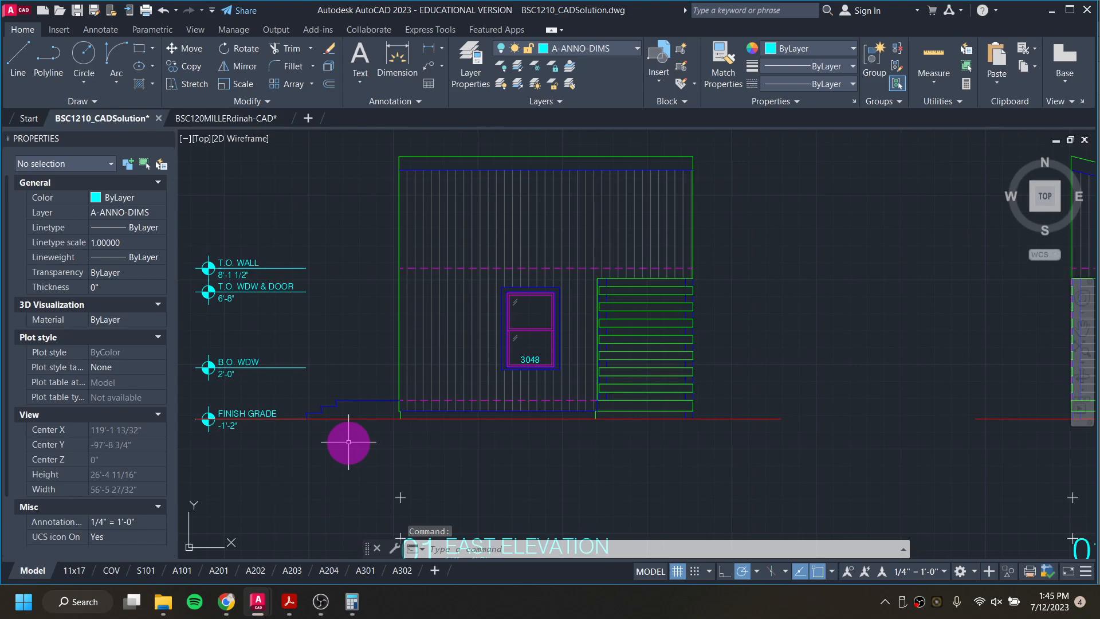
# Step: Compare the stair profiles in the solution's east and west elevations with the dashed stairs in its floor plan
pyautogui.scroll(10, 304, 410)
pyautogui.scroll(-4, 322, 408)
pyautogui.scroll(-10, 321, 408)
pyautogui.moveTo(728, 386); pyautogui.dragTo(466, 381, button='middle')
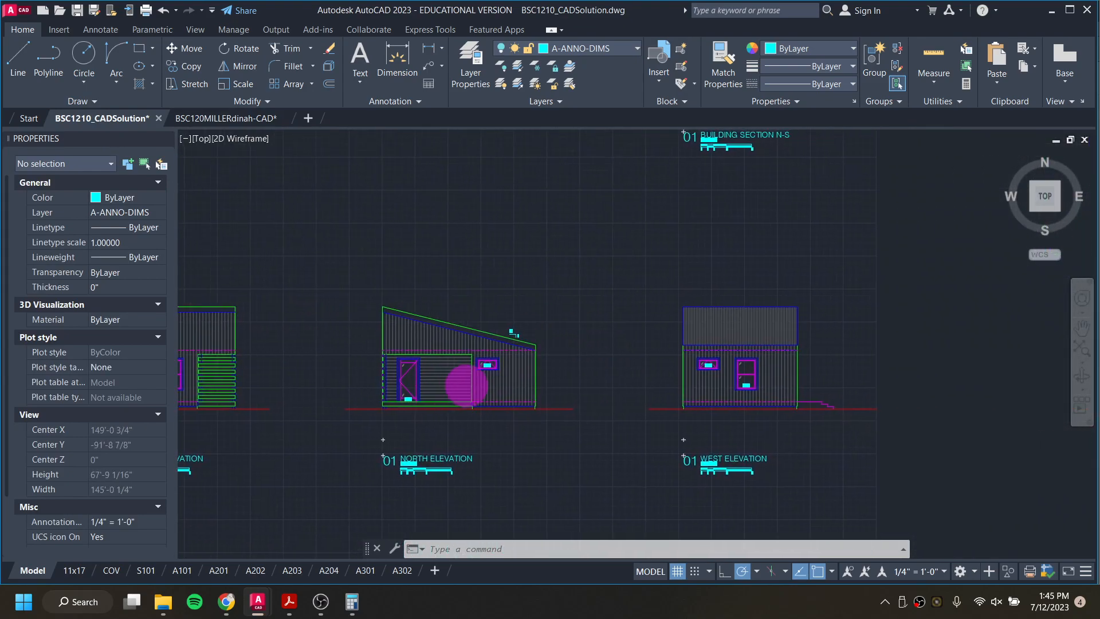
pyautogui.scroll(6, 783, 413)
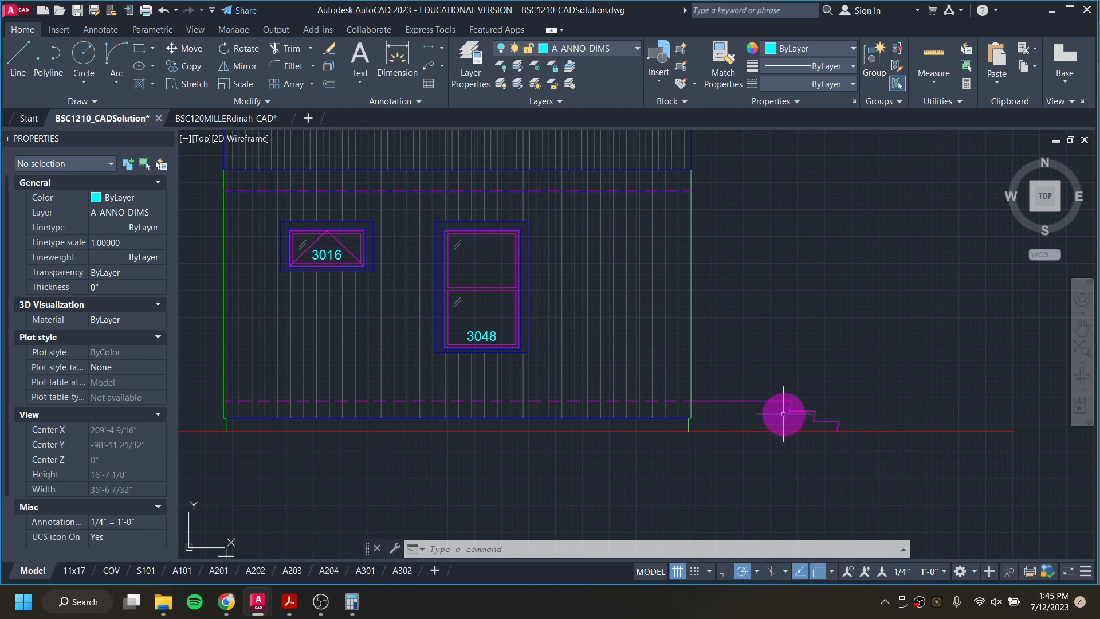
pyautogui.scroll(-10, 788, 409)
pyautogui.scroll(8, 398, 284)
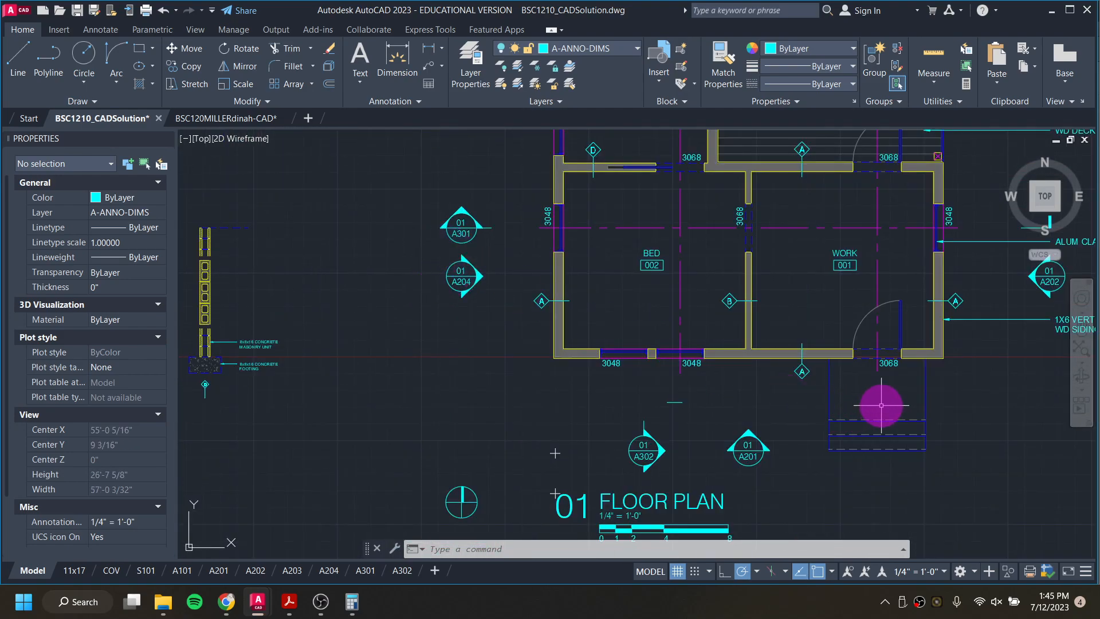
# Step: In the working drawing, start a polyline on layer A-LINE-0004 [LIGHT MED] from the ground line, tracing the lowest slanted riser and tread along the rays
pyautogui.click(231, 122)
pyautogui.scroll(-4, 714, 445)
pyautogui.moveTo(731, 423); pyautogui.dragTo(589, 421, button='middle')
pyautogui.click(615, 51)
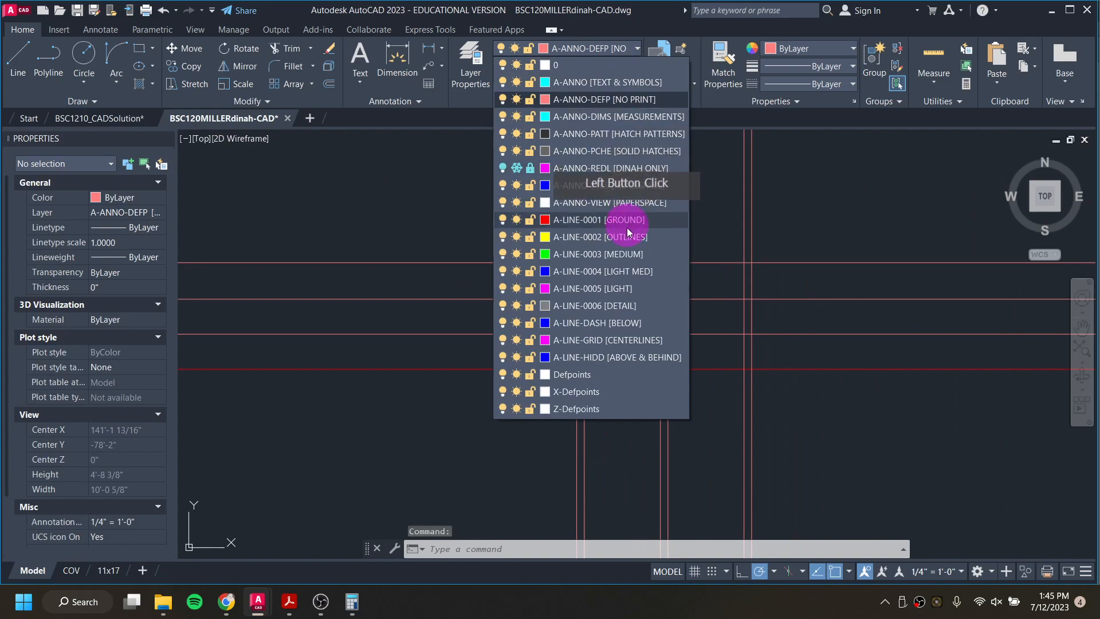
pyautogui.click(618, 273)
pyautogui.scroll(4, 599, 339)
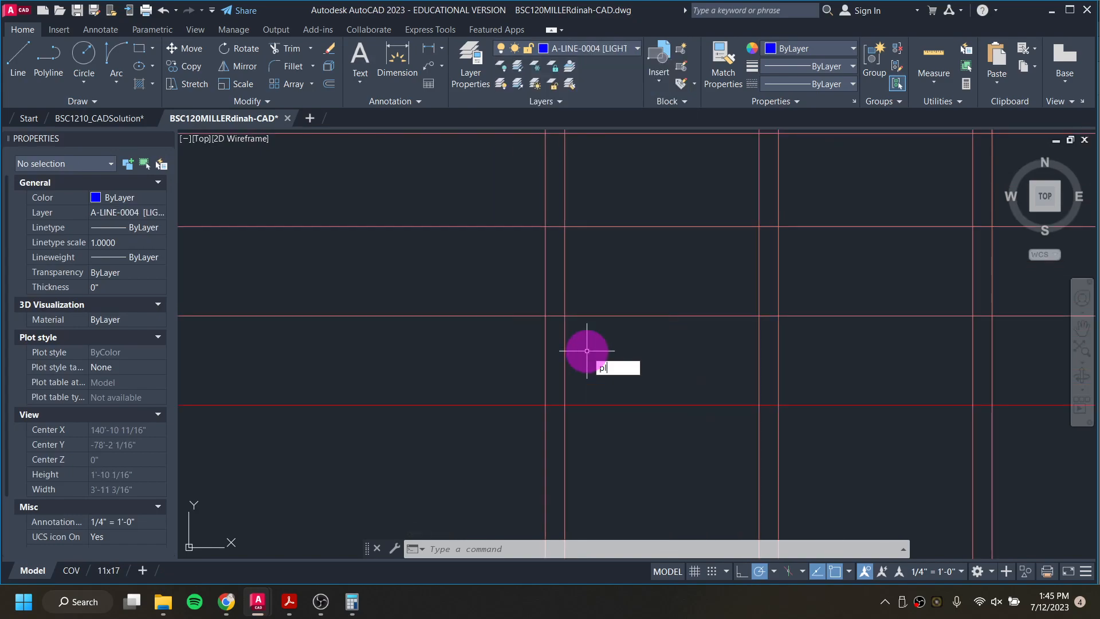
pyautogui.press('Return')
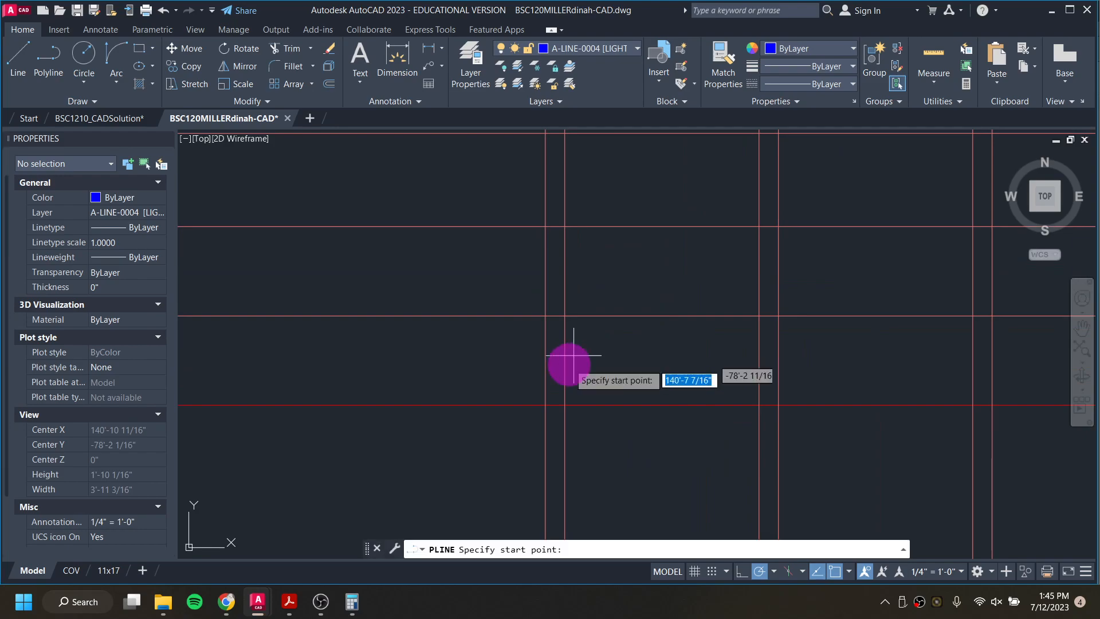
pyautogui.click(565, 405)
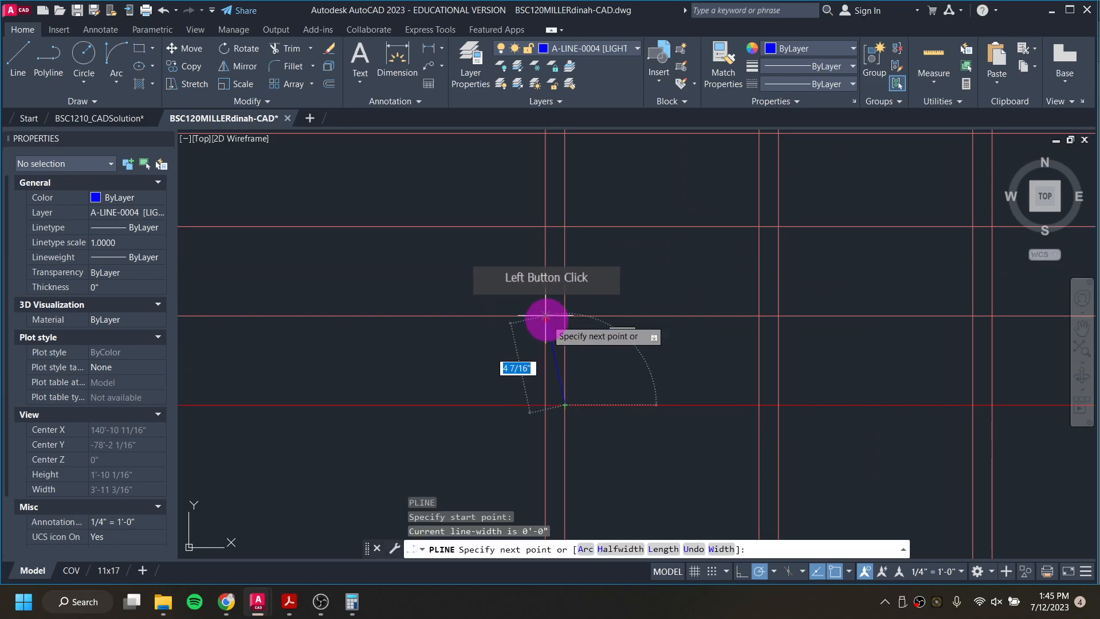
pyautogui.click(545, 315)
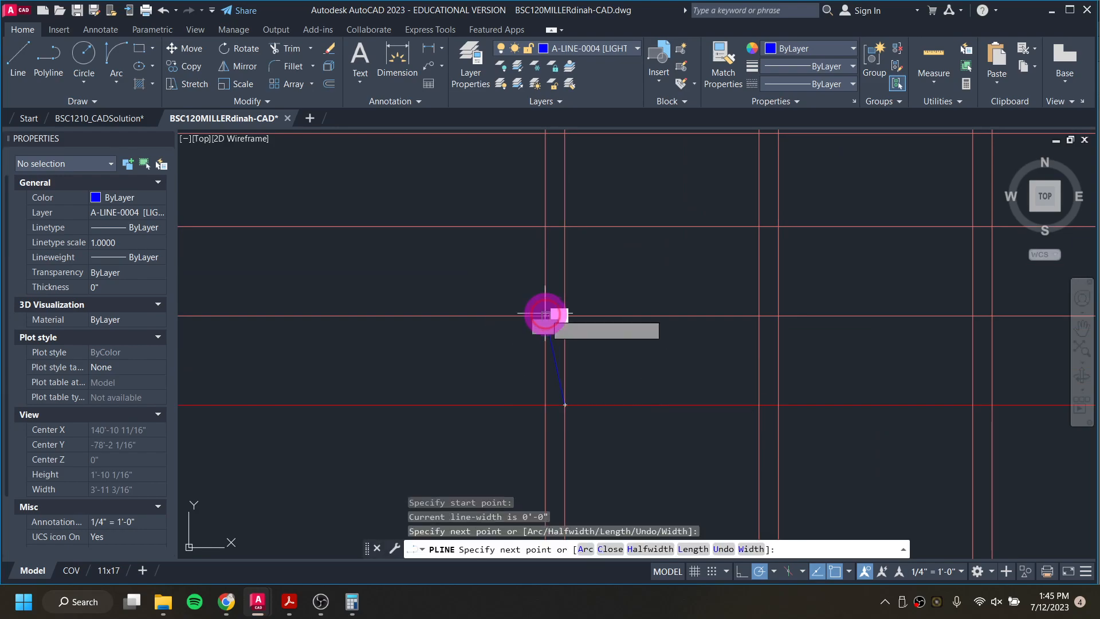
pyautogui.click(779, 315)
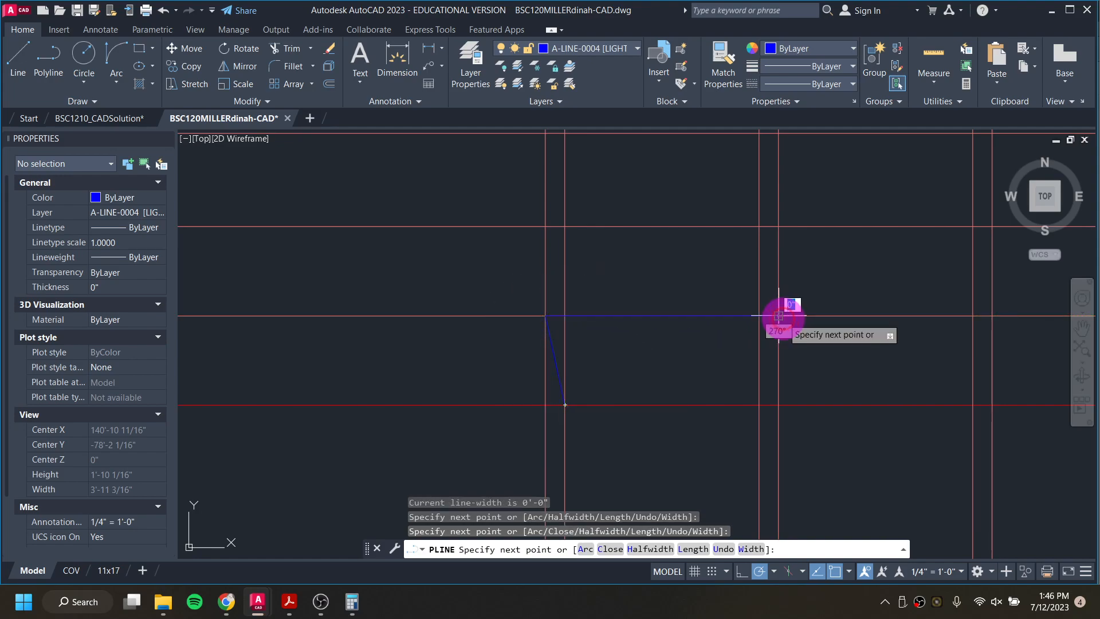
# Step: Continue the stair polyline through the ray intersections, adding the second riser with its 1'-0" tread and the top riser with a landing to the wall
pyautogui.click(759, 227)
pyautogui.moveTo(852, 253); pyautogui.dragTo(663, 339, button='middle')
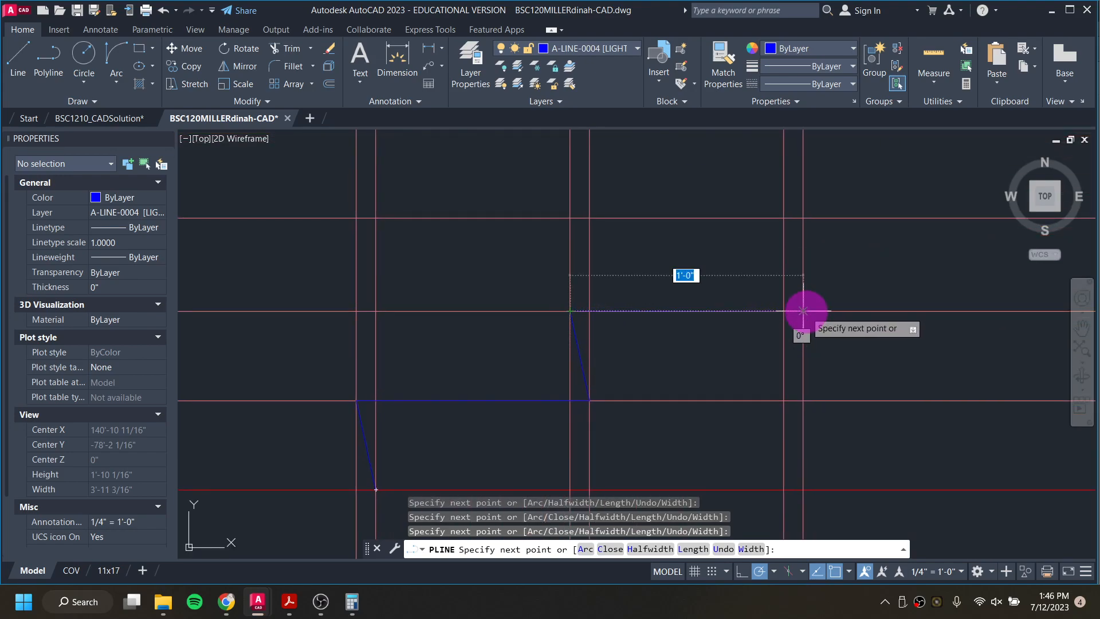
pyautogui.click(803, 311)
pyautogui.moveTo(869, 238); pyautogui.dragTo(503, 268, button='middle')
pyautogui.scroll(-4, 503, 268)
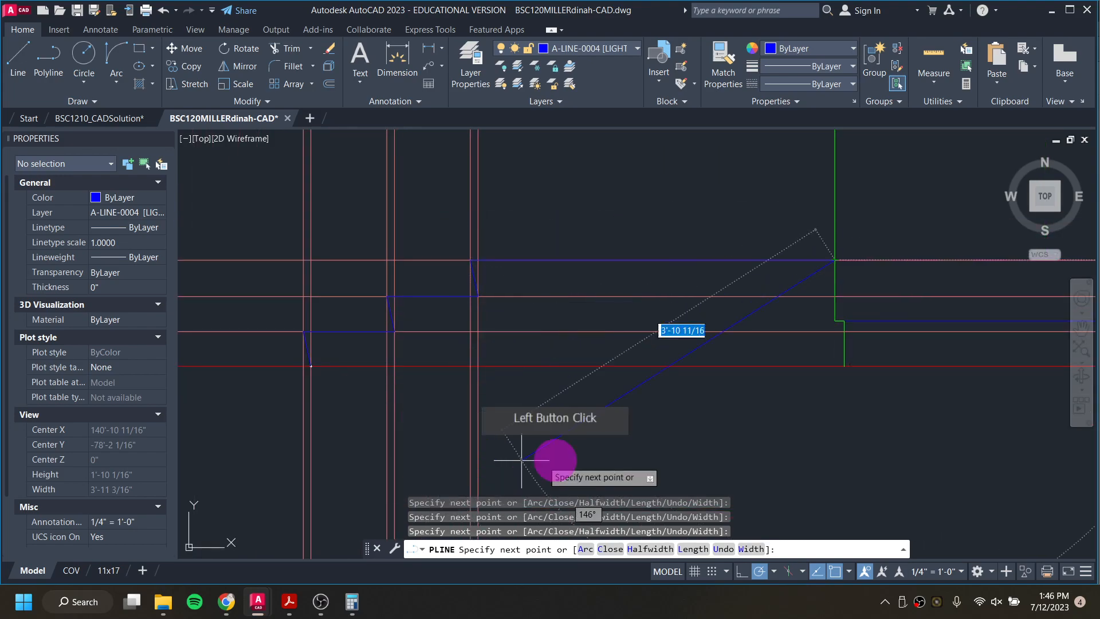
pyautogui.press('Escape')
pyautogui.press('Escape')
pyautogui.press('Escape')
pyautogui.moveTo(283, 265); pyautogui.dragTo(418, 314, button='middle')
pyautogui.click(679, 263)
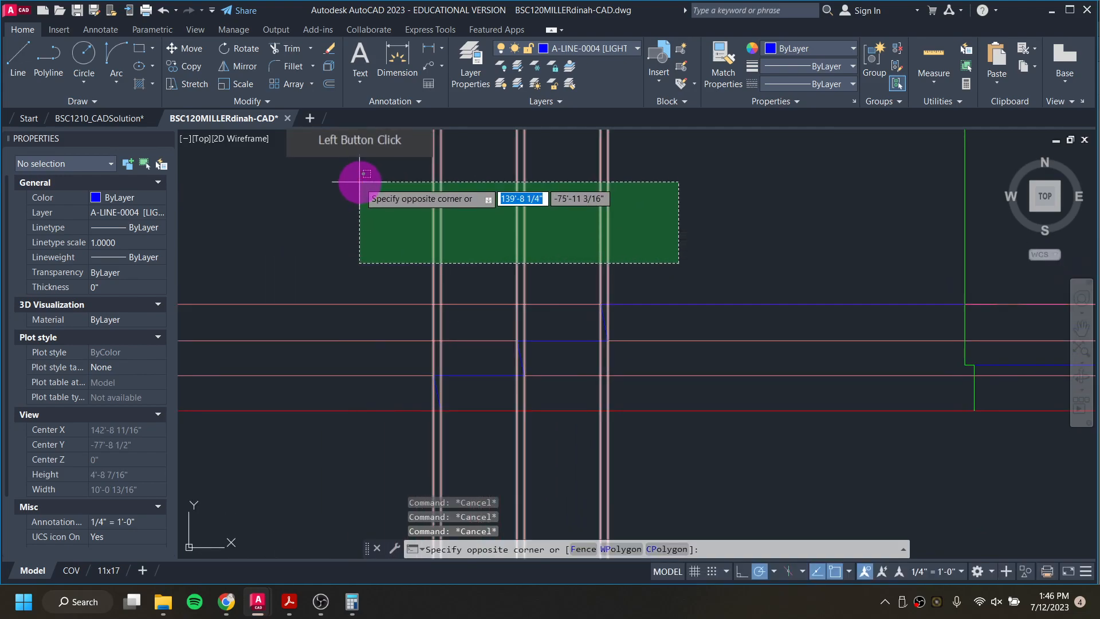
pyautogui.click(360, 182)
pyautogui.click(373, 393)
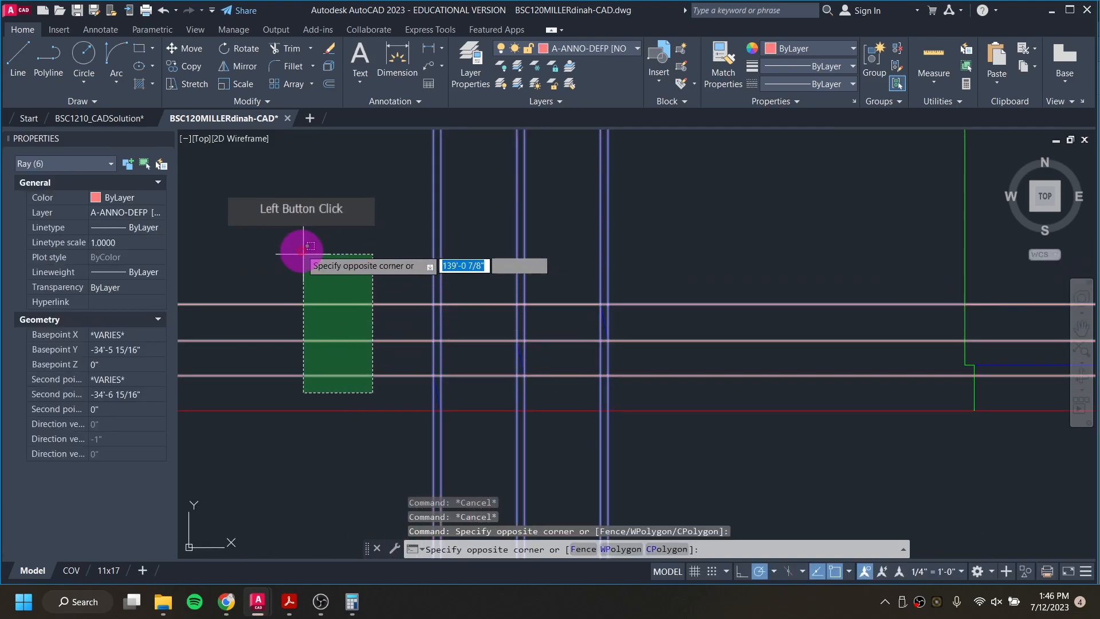
pyautogui.click(306, 251)
pyautogui.press('Delete')
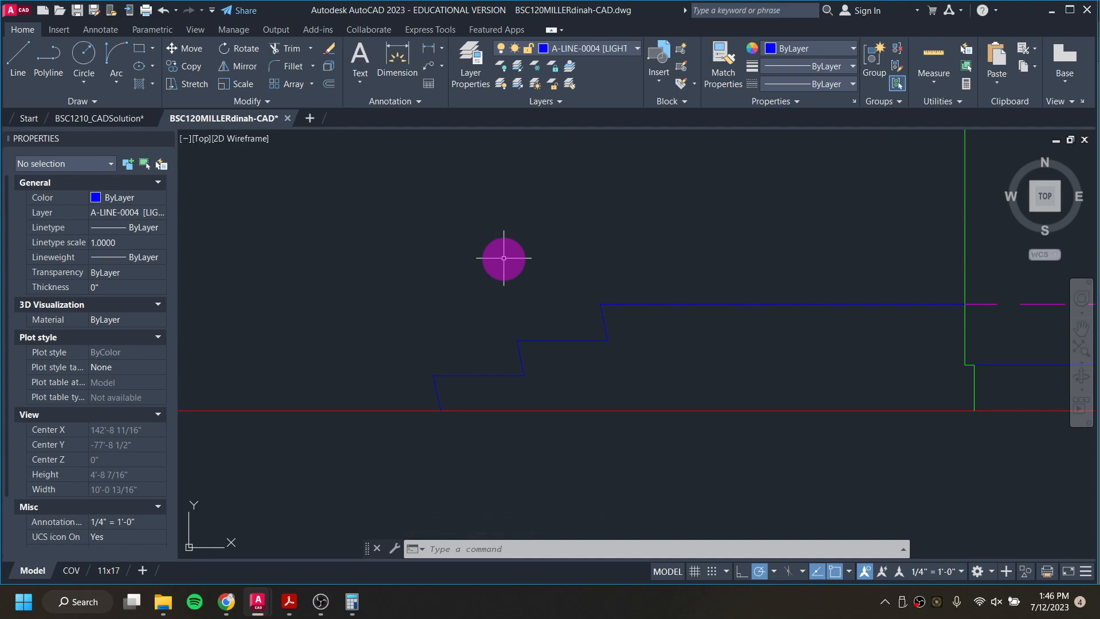
pyautogui.hotkey('ctrl', 'z')
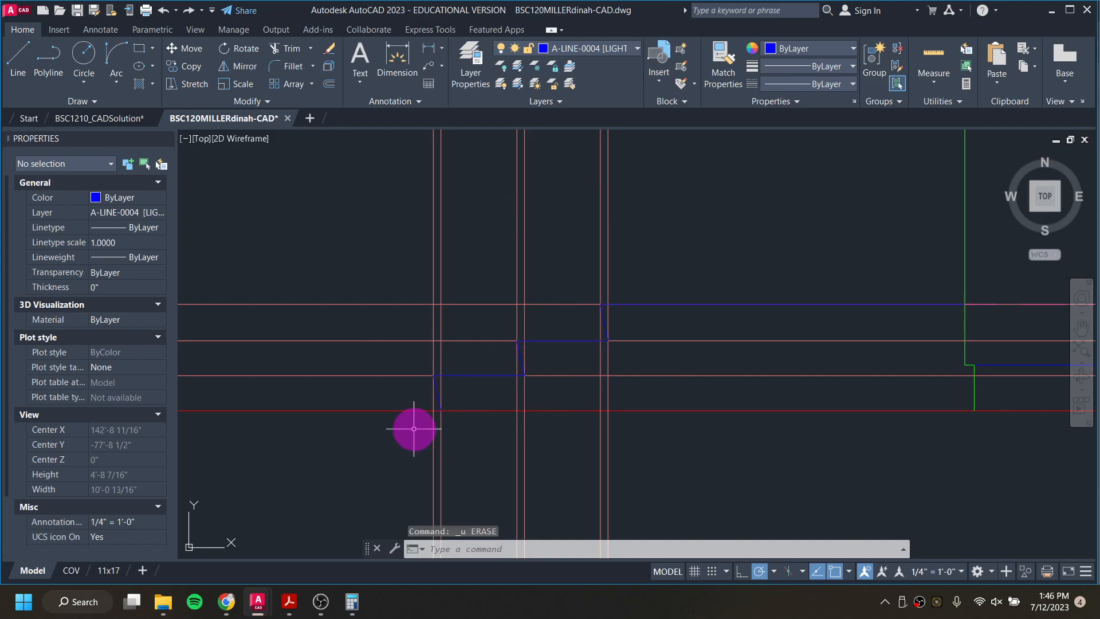
# Step: Erase the six vertical and three horizontal projection rays around the stair profile
pyautogui.scroll(2, 502, 382)
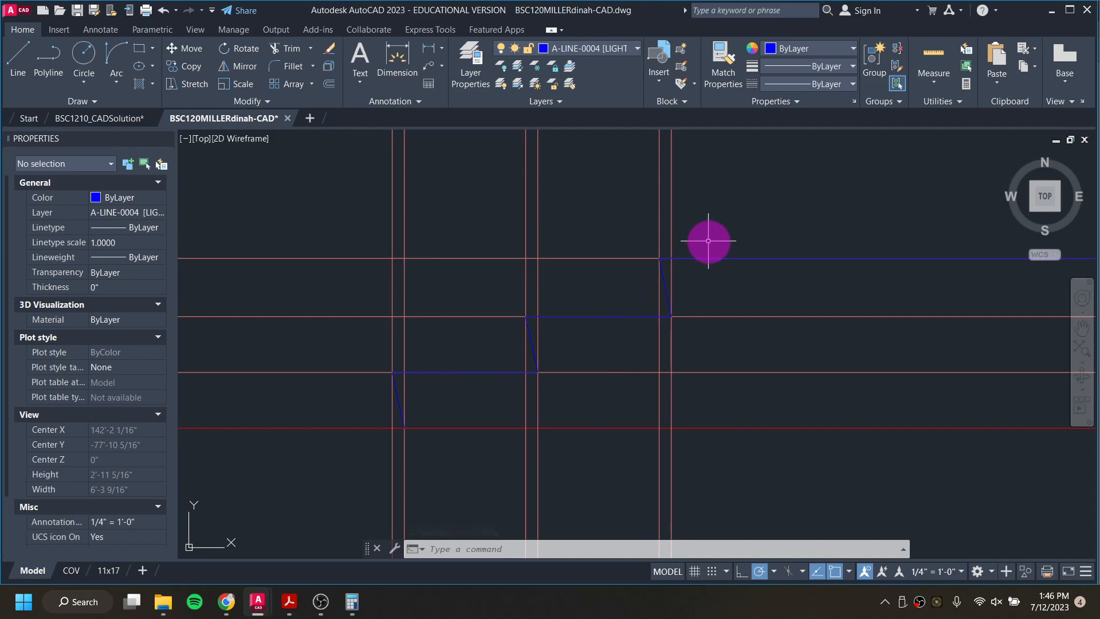
pyautogui.scroll(-3, 709, 241)
pyautogui.click(788, 212)
pyautogui.click(533, 164)
pyautogui.press('Delete')
pyautogui.click(511, 302)
pyautogui.click(475, 233)
pyautogui.press('Delete')
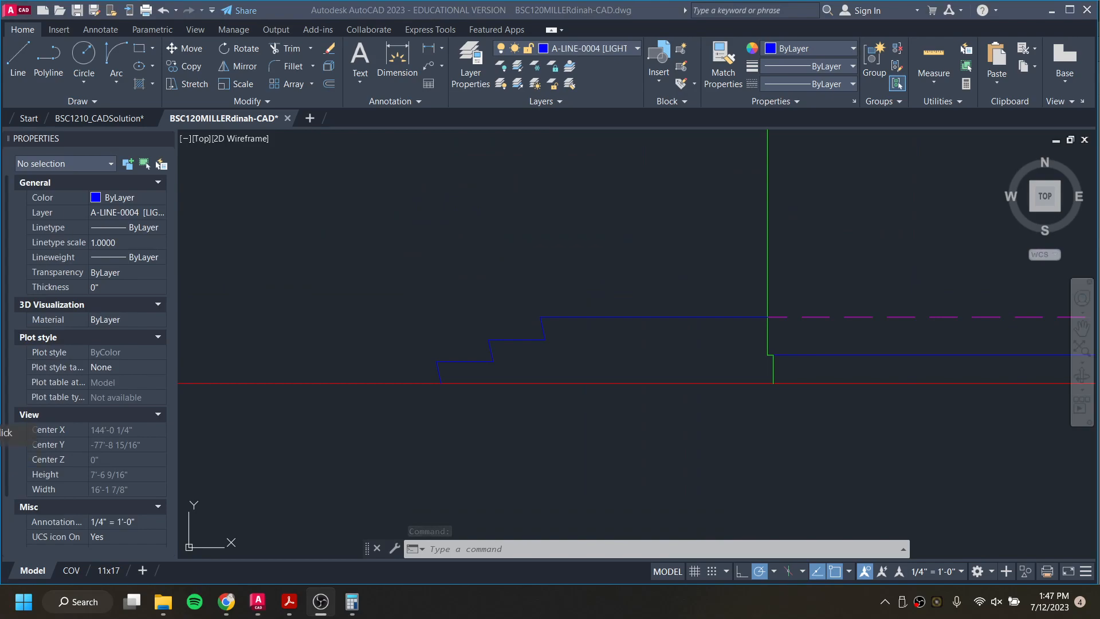
# Step: Review the finished stair profile, and switch to the BSC1210_CADSolution drawing to examine the porch opening's head in the east elevation and Building Section N-S
pyautogui.click(270, 518)
pyautogui.scroll(-5, 643, 300)
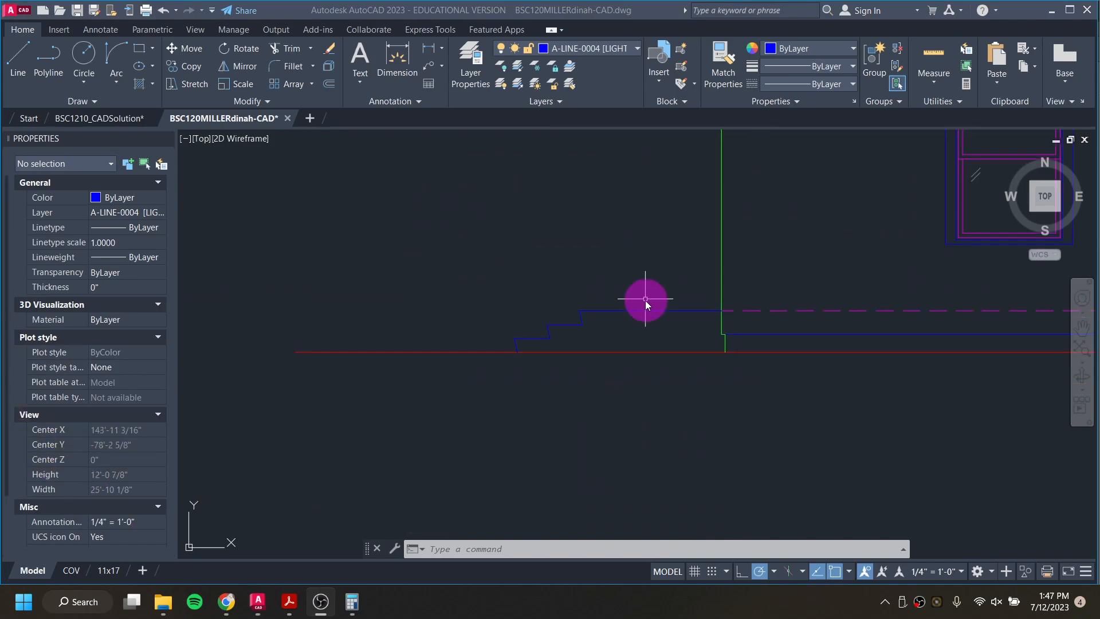
pyautogui.scroll(2, 830, 234)
pyautogui.scroll(2, 827, 235)
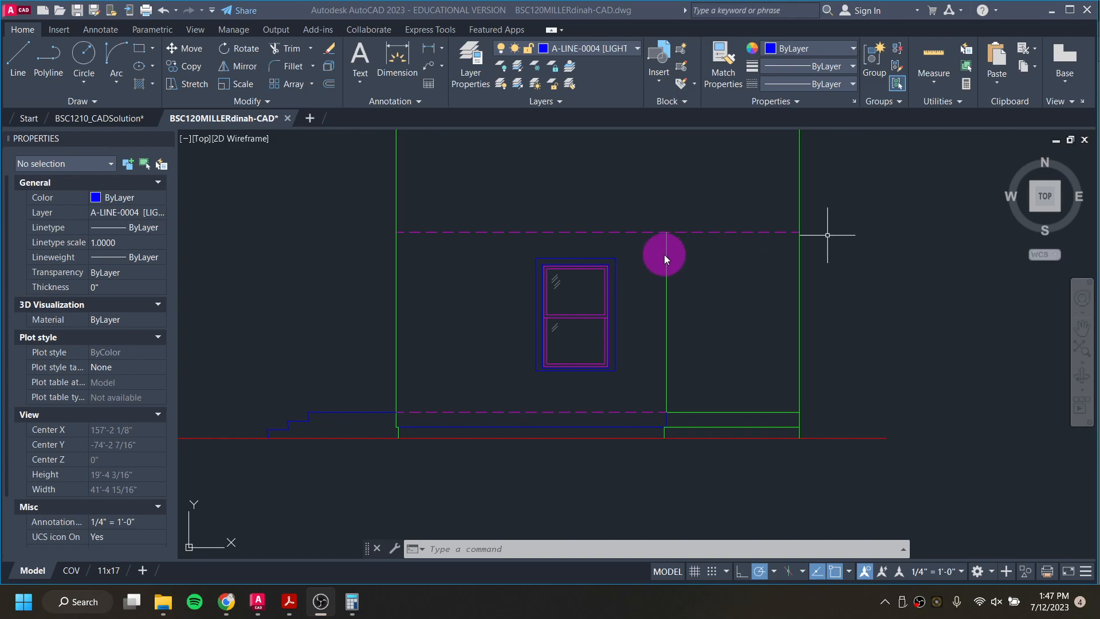
pyautogui.click(100, 115)
pyautogui.click(87, 186)
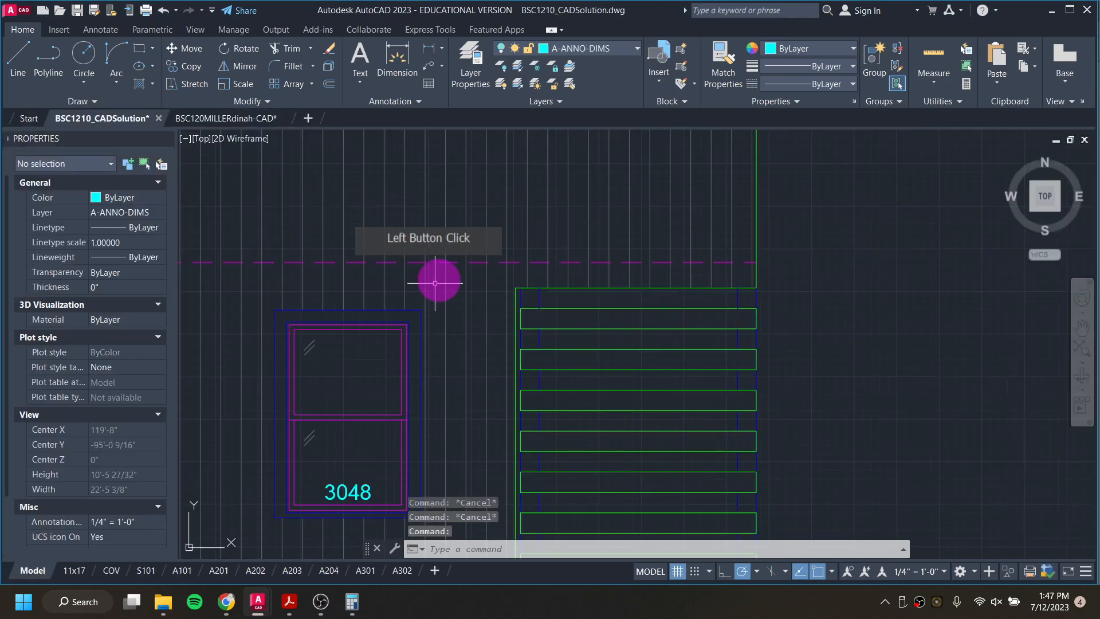
pyautogui.scroll(-3, 525, 270)
pyautogui.scroll(-10, 524, 269)
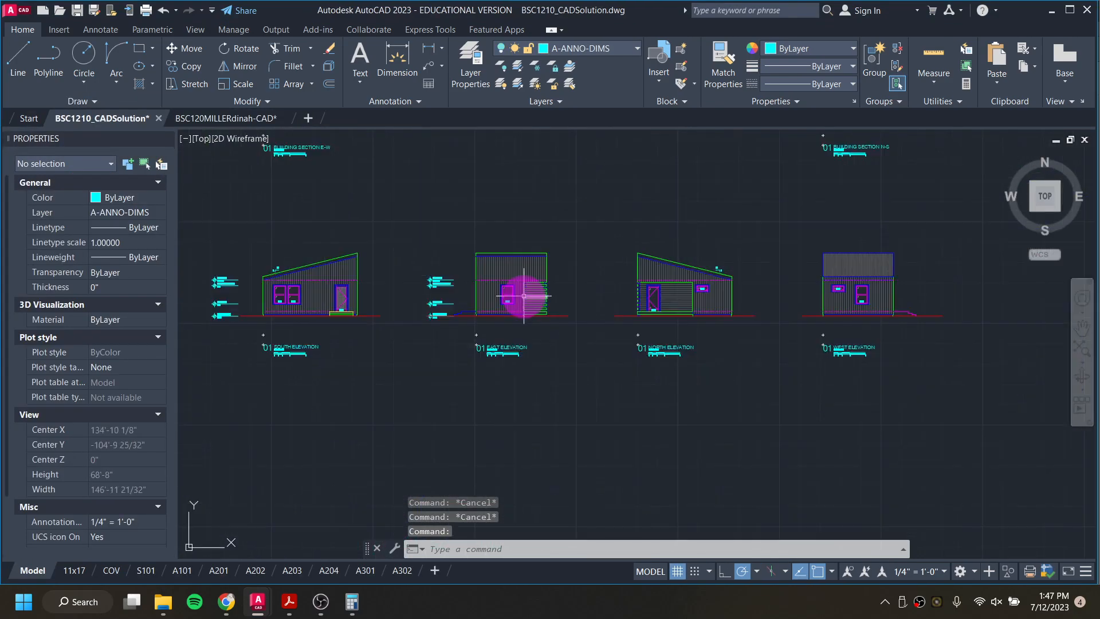
pyautogui.scroll(12, 588, 288)
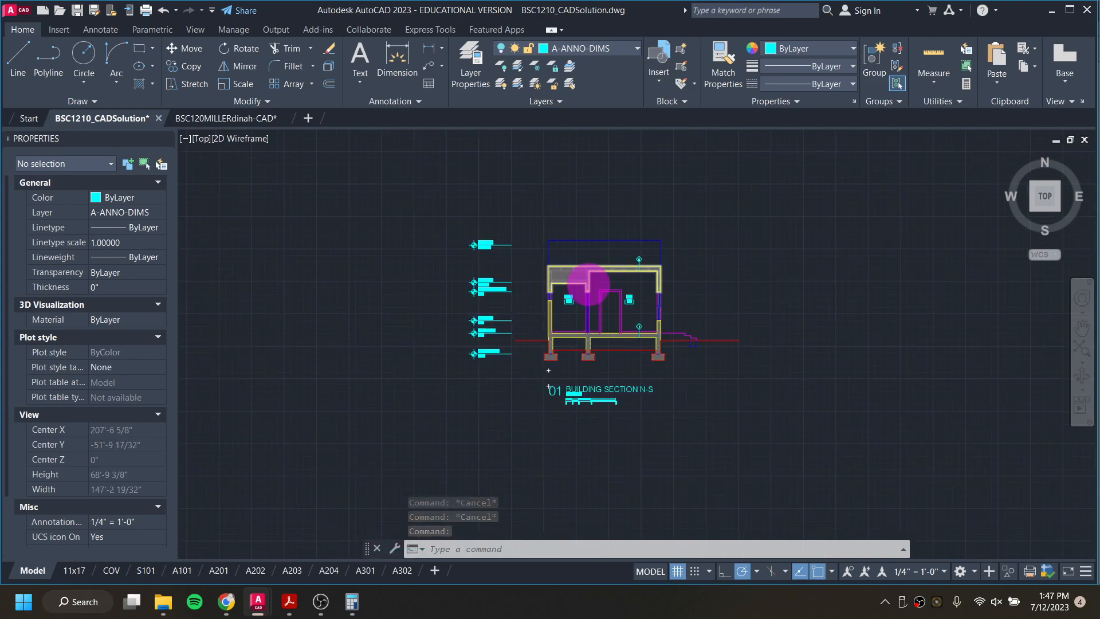
pyautogui.scroll(4, 450, 299)
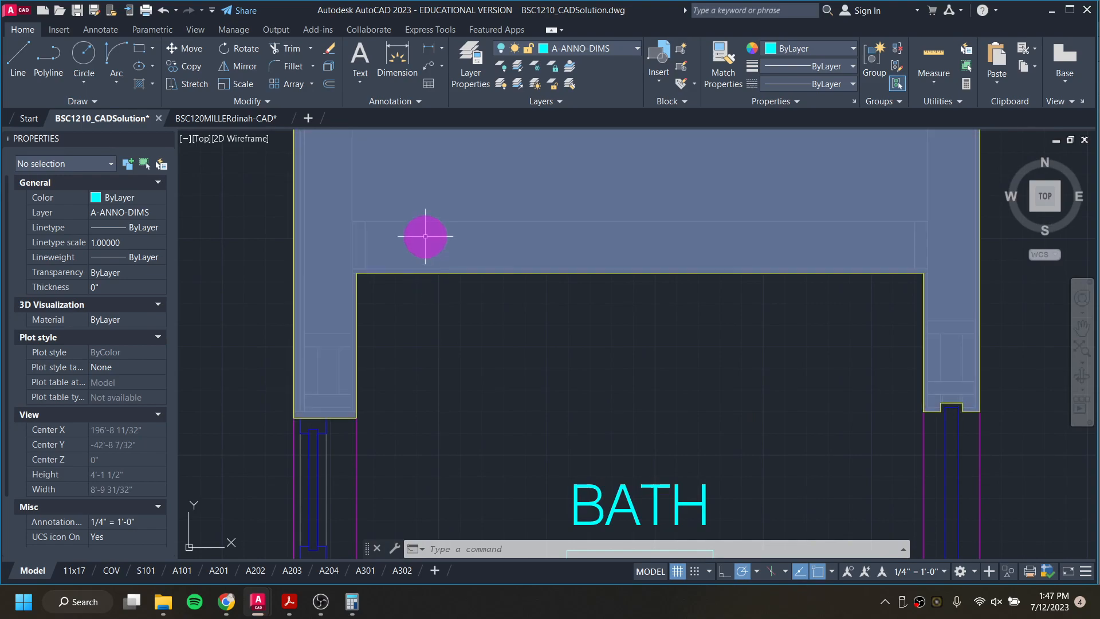
pyautogui.scroll(-5, 427, 260)
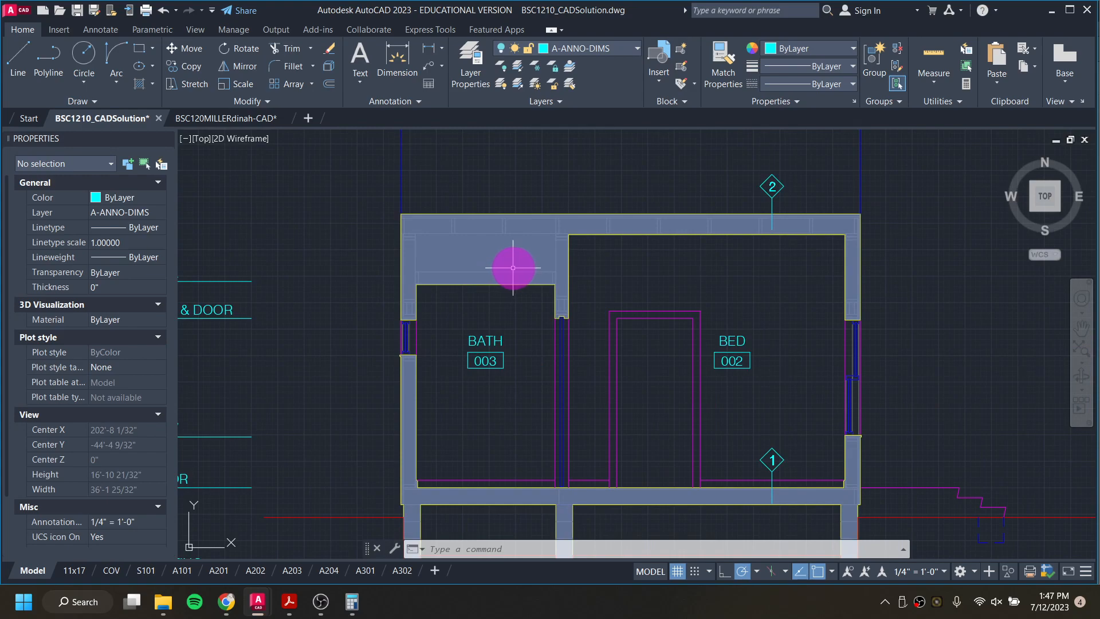
pyautogui.scroll(-2, 514, 268)
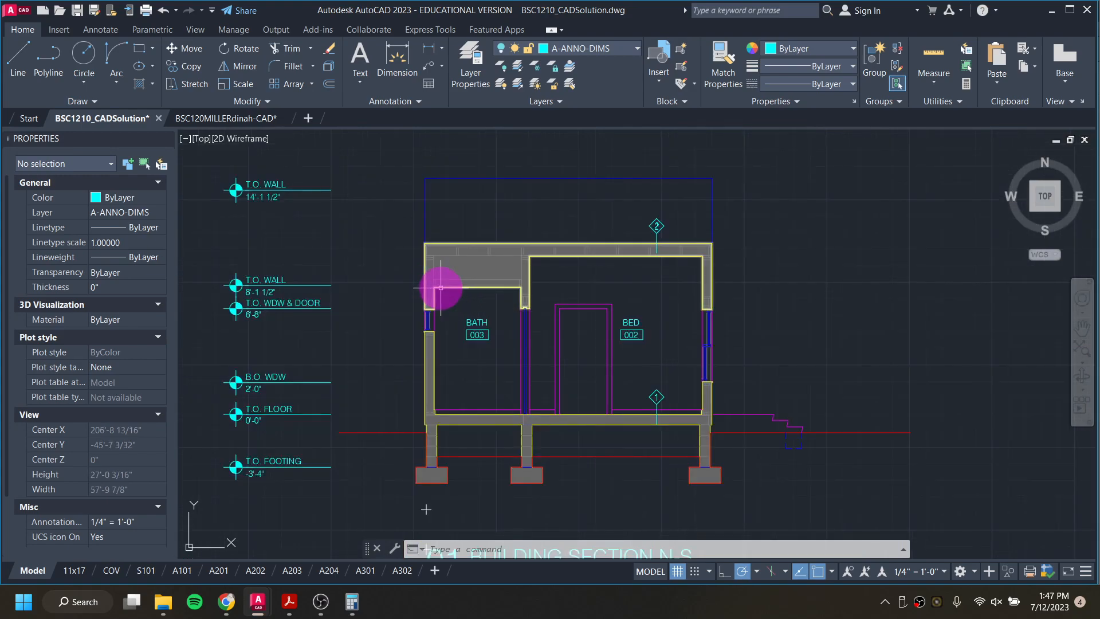
# Step: In the working drawing, on layer A-LINE-0003 [MEDIUM], draw a 7.5" line down from where the porch's vertical edge meets the dashed wall-top line
pyautogui.click(223, 118)
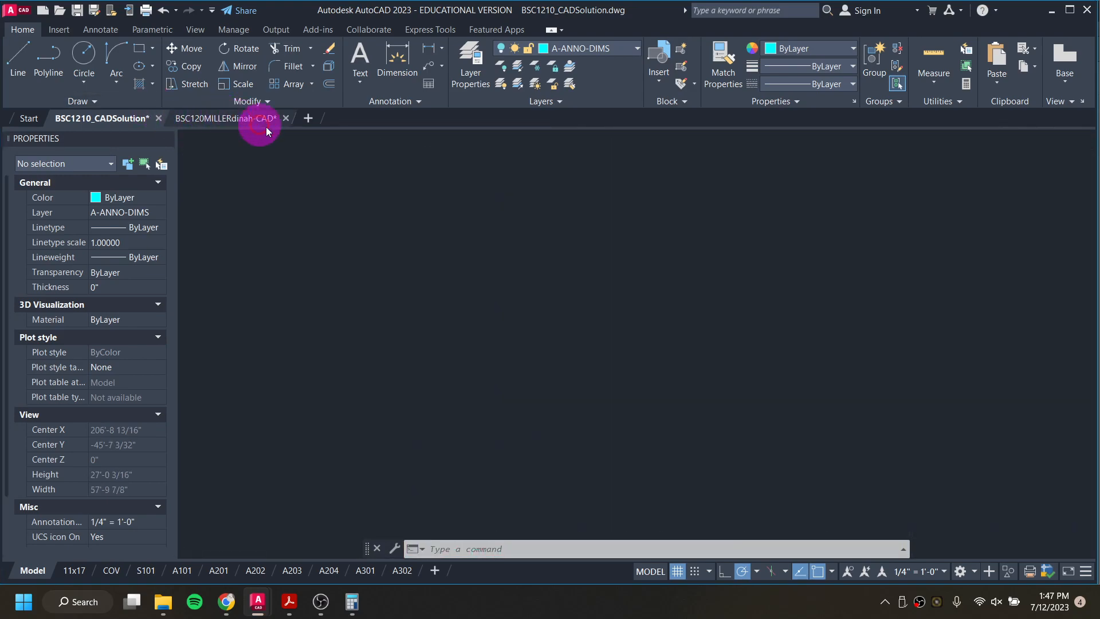
pyautogui.click(473, 238)
pyautogui.click(667, 233)
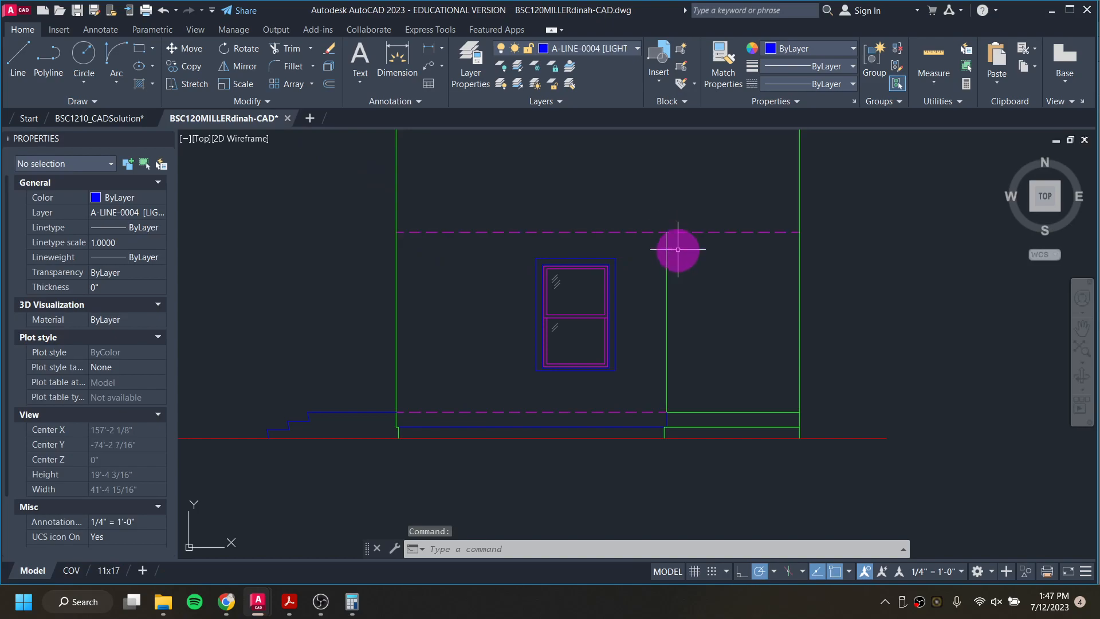
pyautogui.click(607, 50)
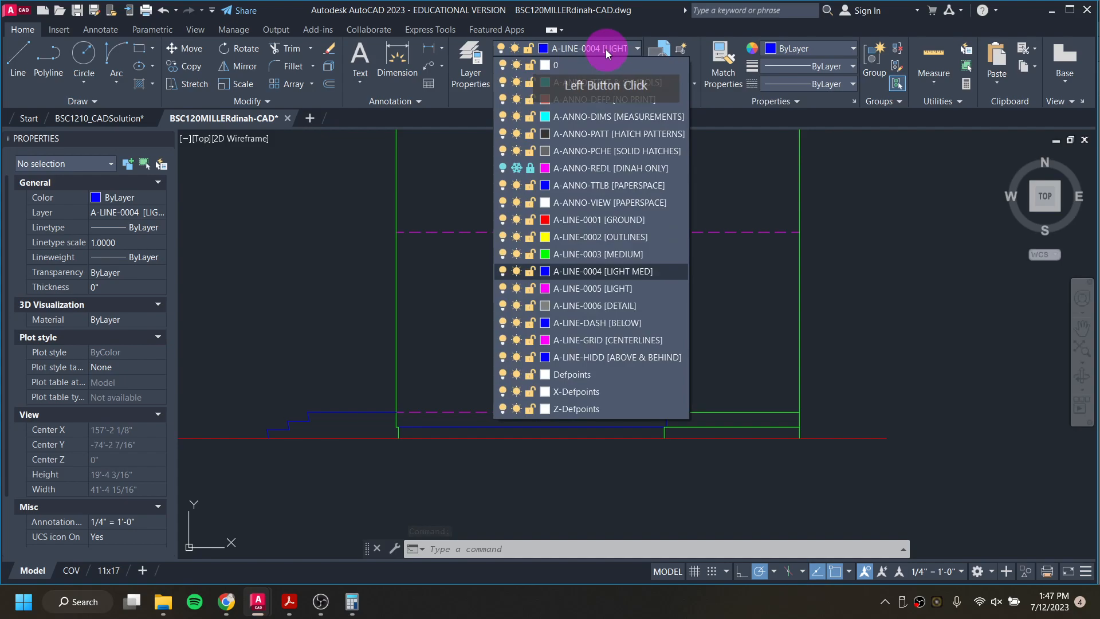
pyautogui.click(622, 255)
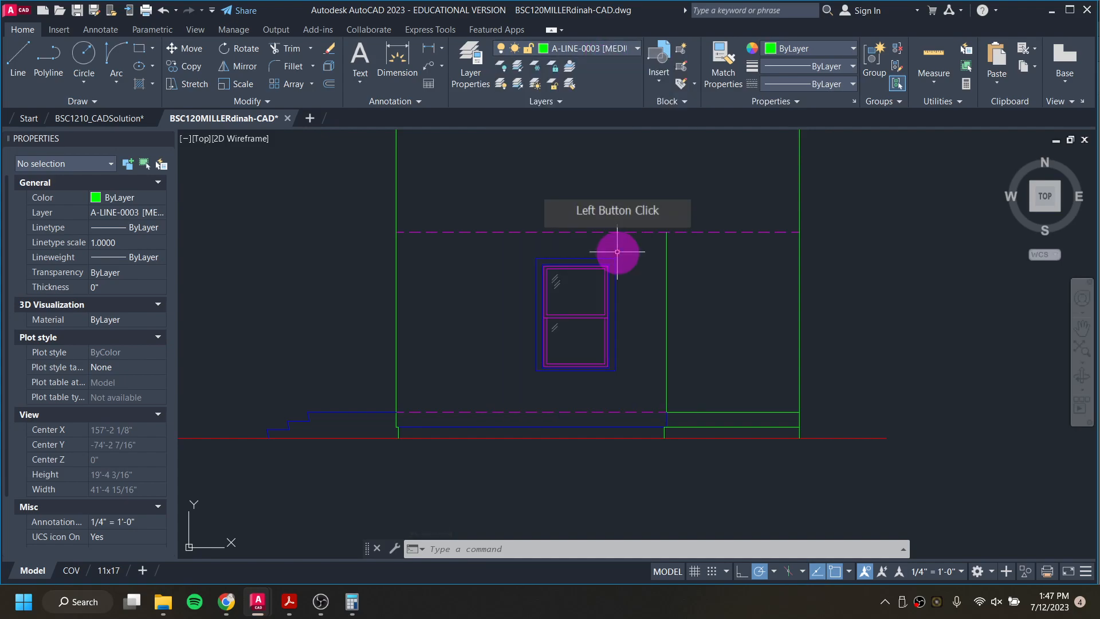
pyautogui.write('l')
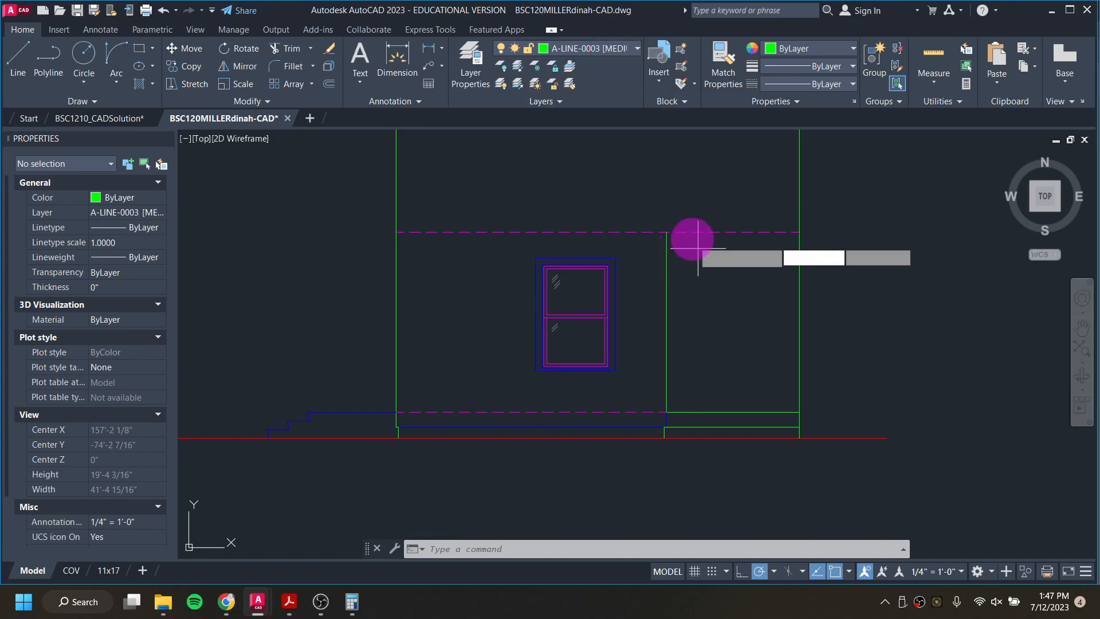
pyautogui.press('Return')
pyautogui.scroll(6, 694, 245)
pyautogui.click(662, 206)
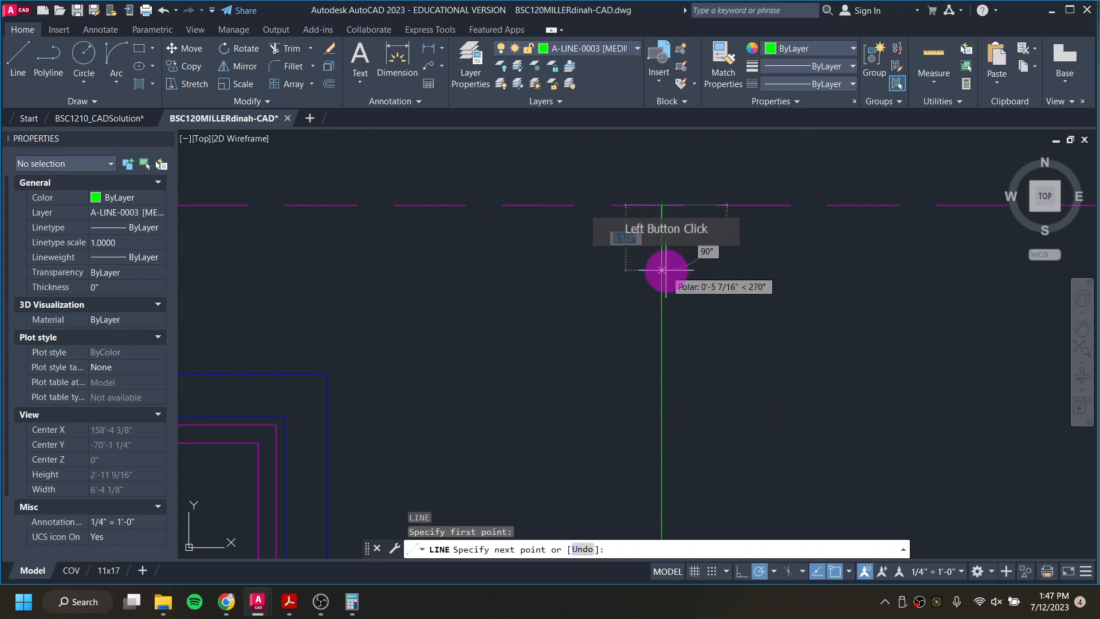
pyautogui.write('7.5')
pyautogui.press('Return')
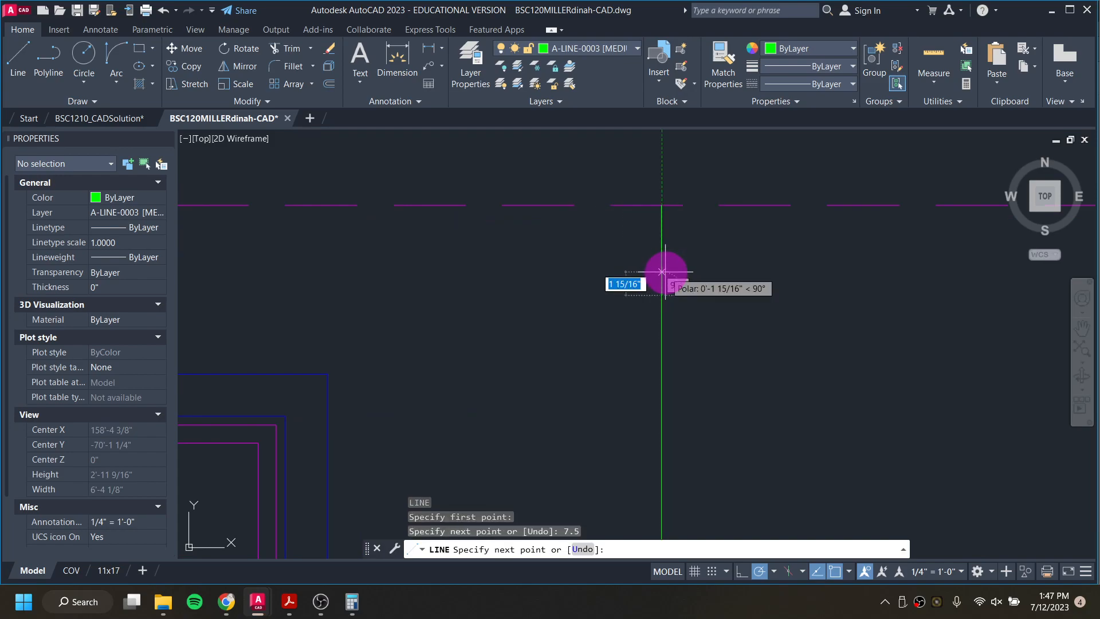
# Step: Continue the line horizontally 6'-0" across the porch opening to the elevation's outer vertical edge
pyautogui.scroll(-3, 688, 270)
pyautogui.moveTo(1032, 246); pyautogui.dragTo(819, 258, button='middle')
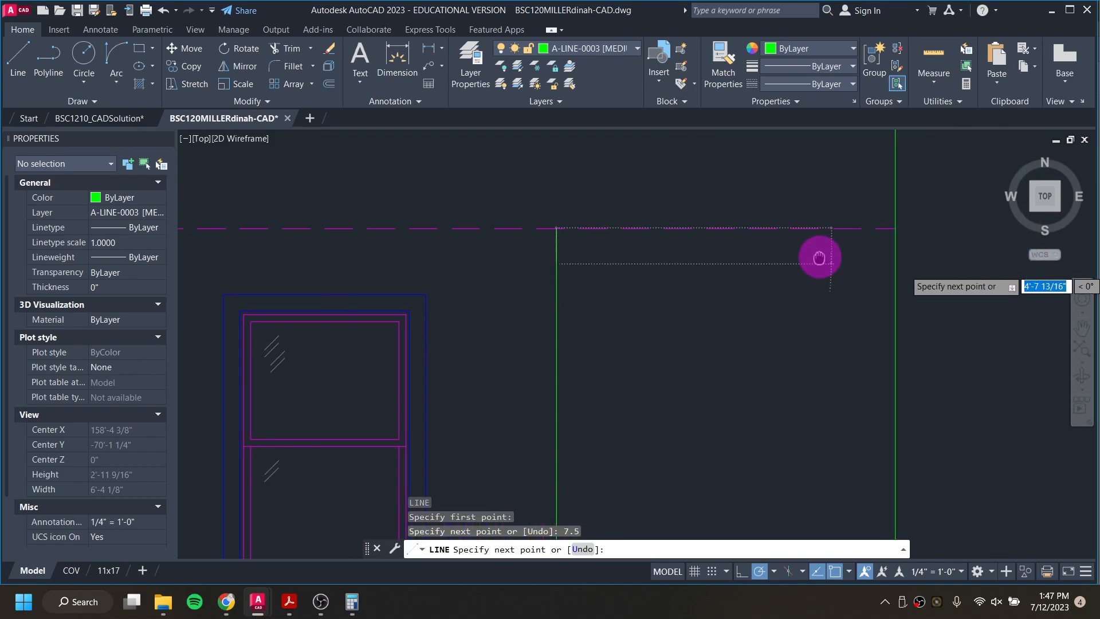
pyautogui.click(895, 263)
pyautogui.scroll(-2, 719, 302)
pyautogui.press('Escape')
pyautogui.press('Escape')
pyautogui.press('Escape')
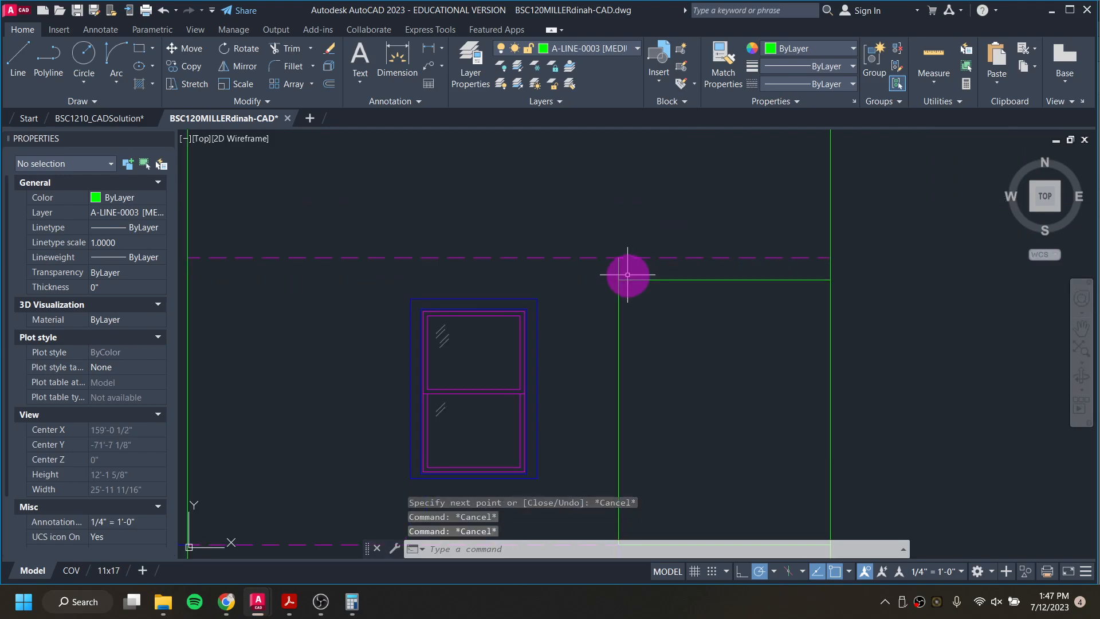
# Step: Erase the short 7.5" construction line and shorten the porch's vertical edge down to the horizontal head line
pyautogui.click(619, 269)
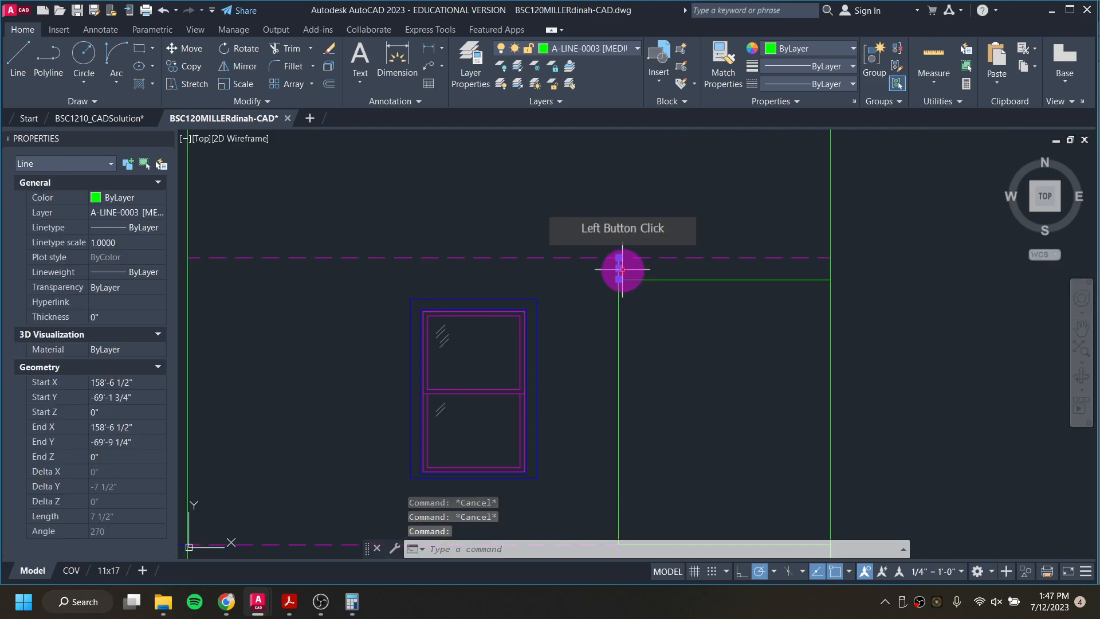
pyautogui.press('Delete')
pyautogui.click(618, 274)
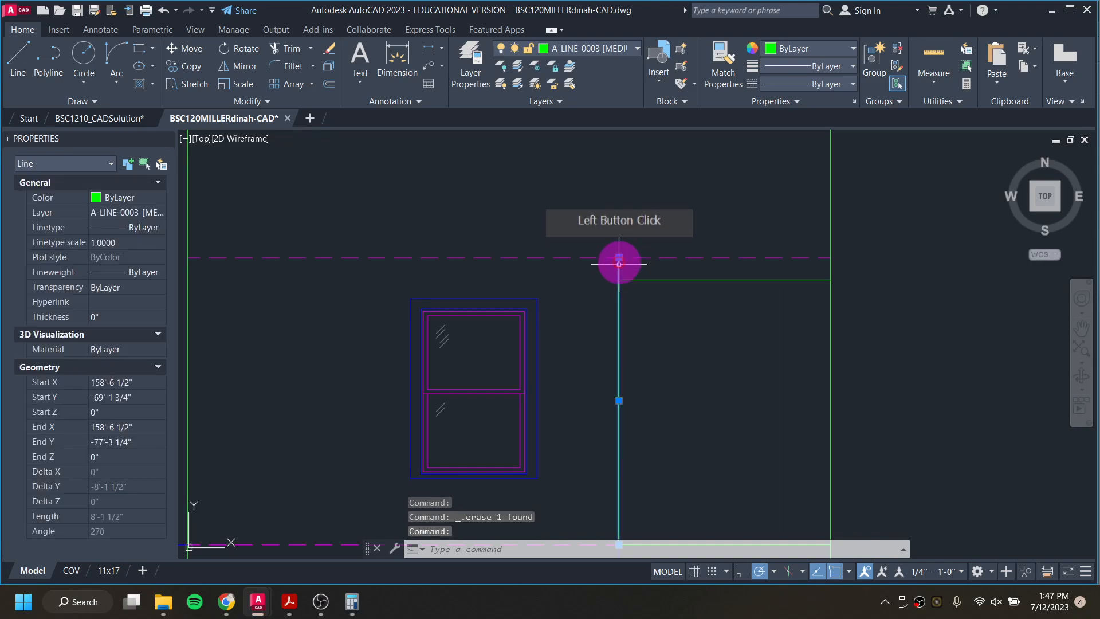
pyautogui.click(619, 280)
pyautogui.press('Escape')
pyautogui.press('Escape')
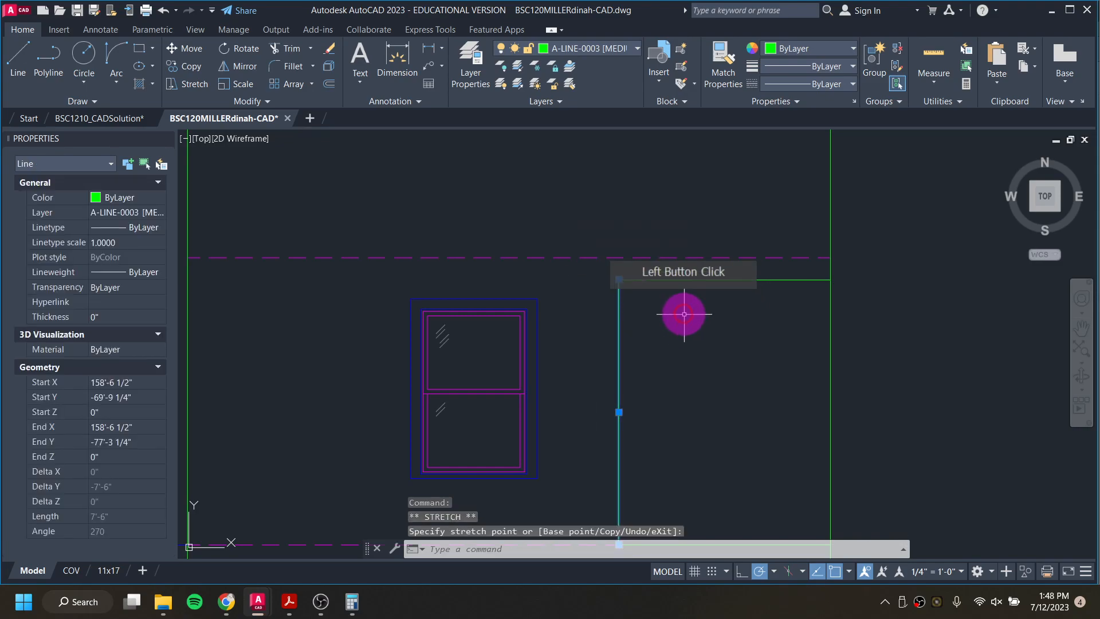
# Step: Switch to the BSC1210_CADSolution drawing to examine the siding hatch and porch in the east elevation, and return to the working drawing
pyautogui.scroll(-4, 675, 309)
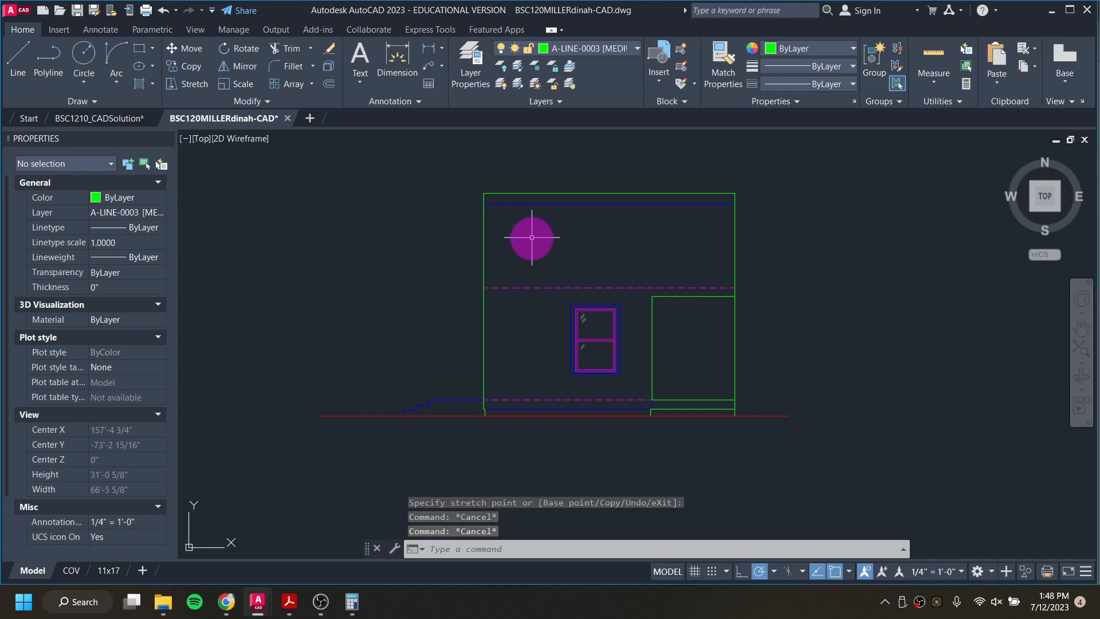
pyautogui.click(94, 118)
pyautogui.scroll(-8, 278, 271)
pyautogui.moveTo(285, 331); pyautogui.dragTo(739, 176, button='middle')
pyautogui.moveTo(577, 249); pyautogui.dragTo(564, 292, button='middle')
pyautogui.scroll(6, 556, 280)
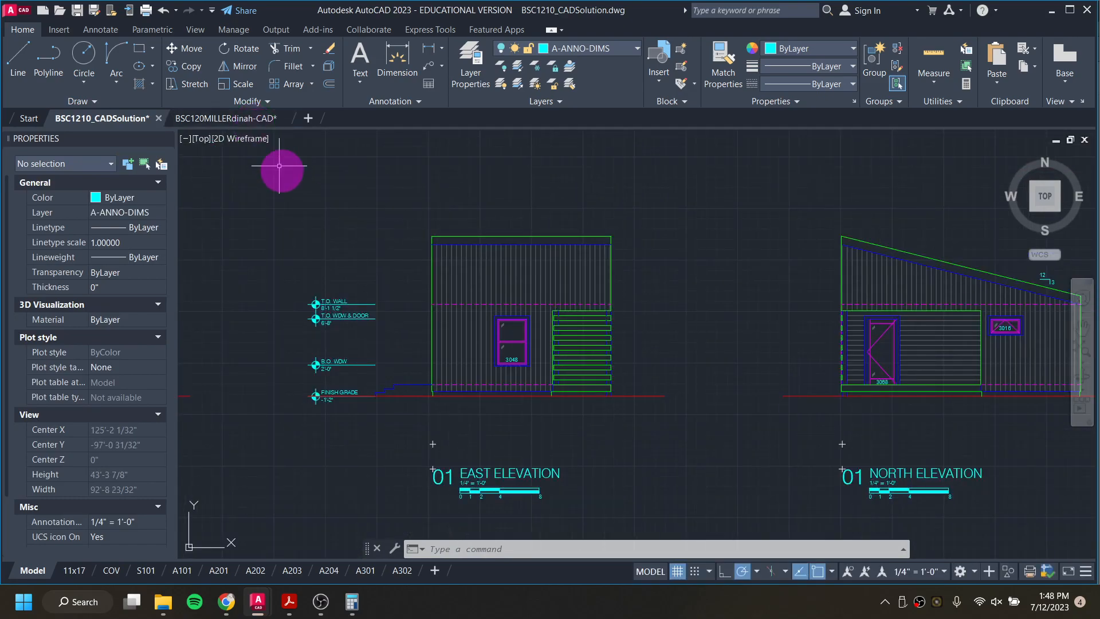
pyautogui.scroll(-4, 341, 266)
pyautogui.scroll(6, 336, 289)
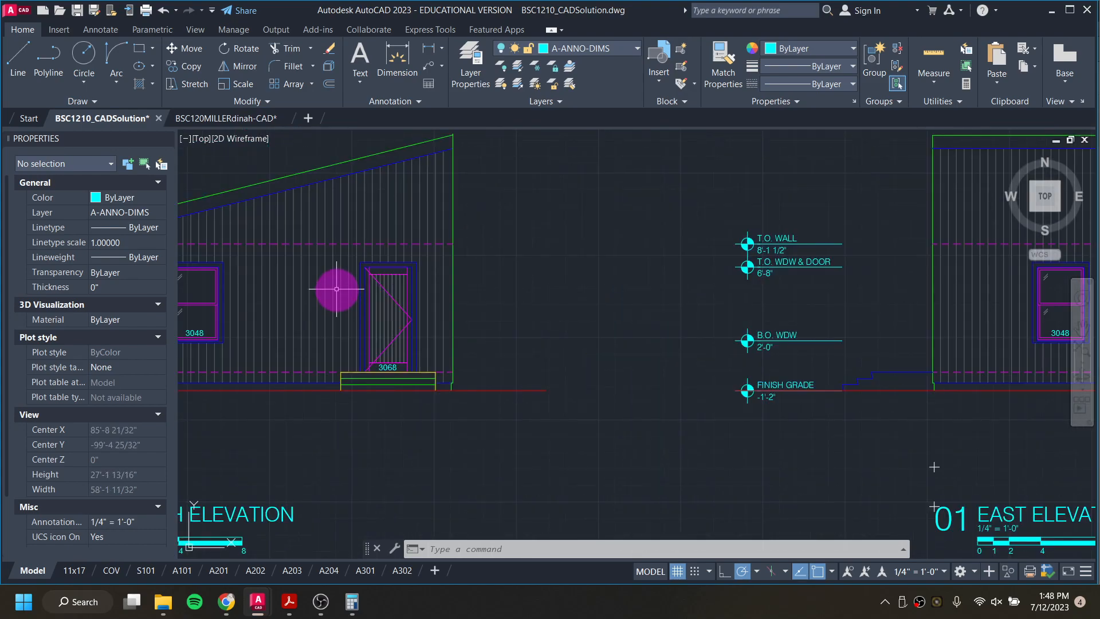
pyautogui.click(231, 117)
pyautogui.click(541, 235)
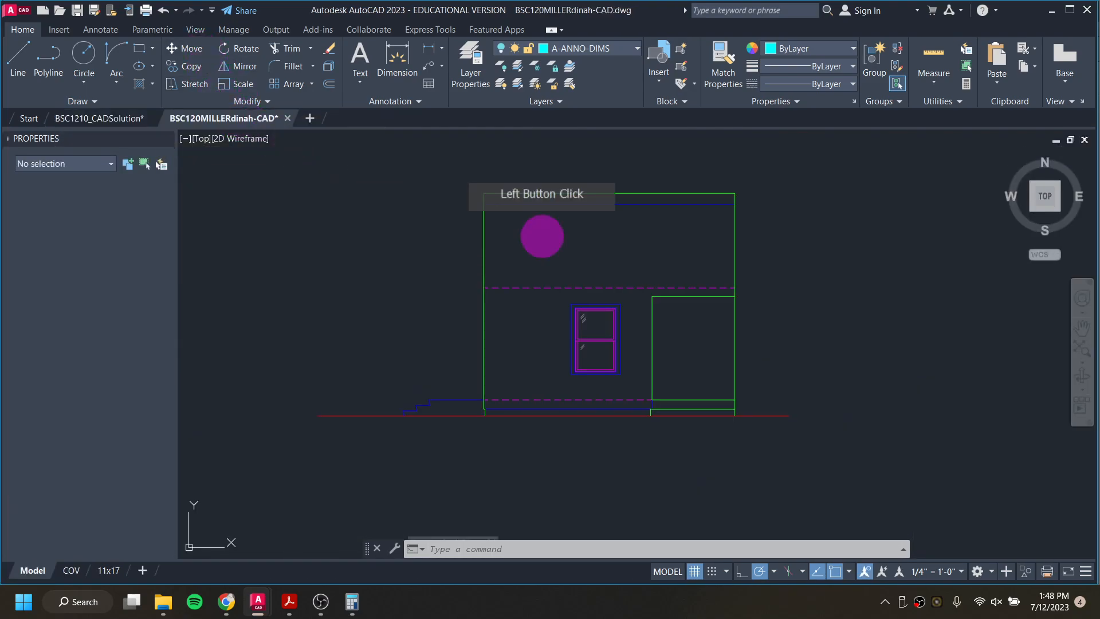
pyautogui.press('Escape')
pyautogui.press('Escape')
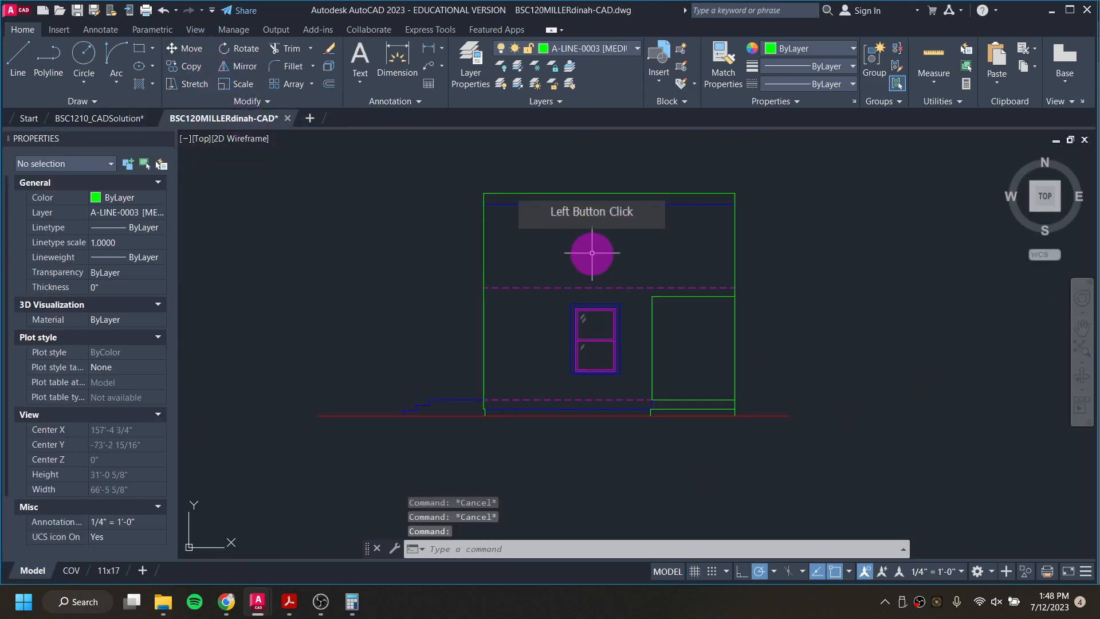
pyautogui.click(606, 50)
pyautogui.click(632, 135)
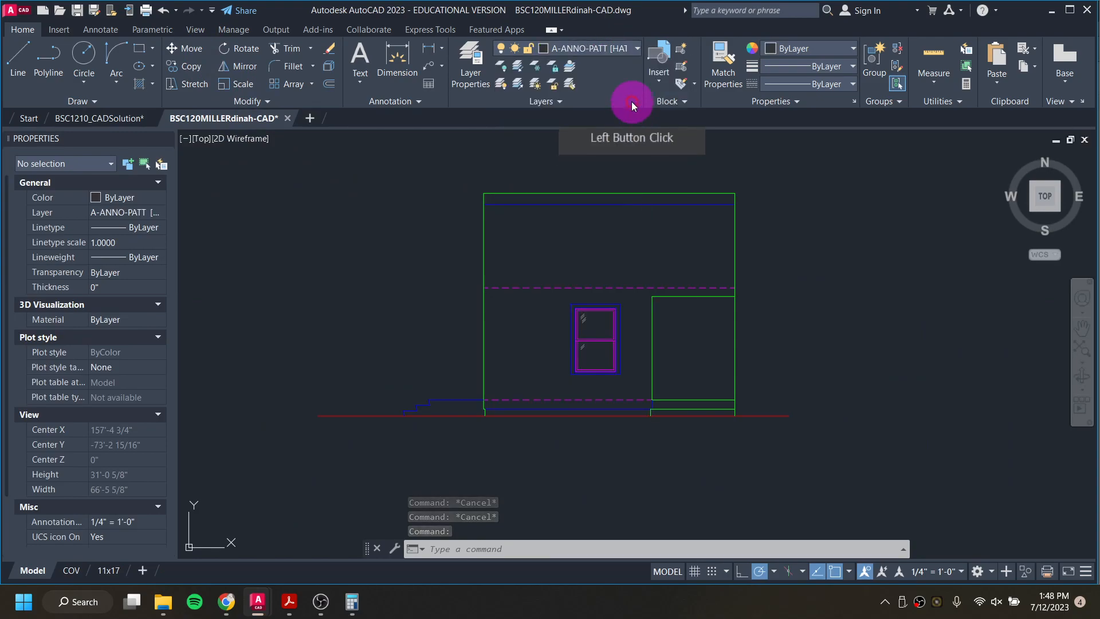
pyautogui.click(597, 51)
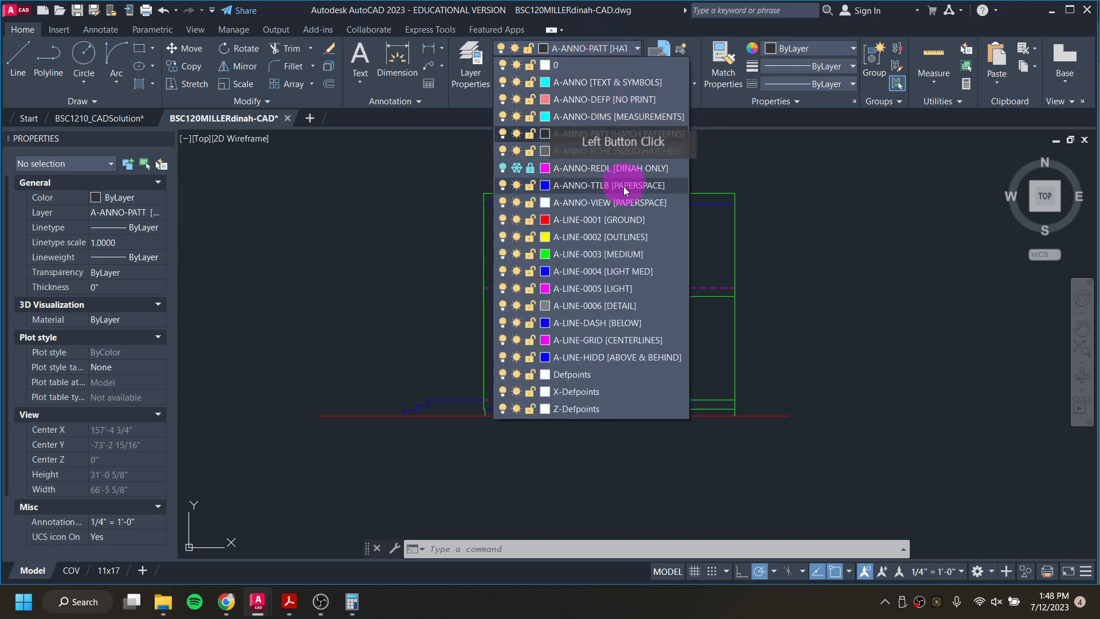
pyautogui.click(628, 250)
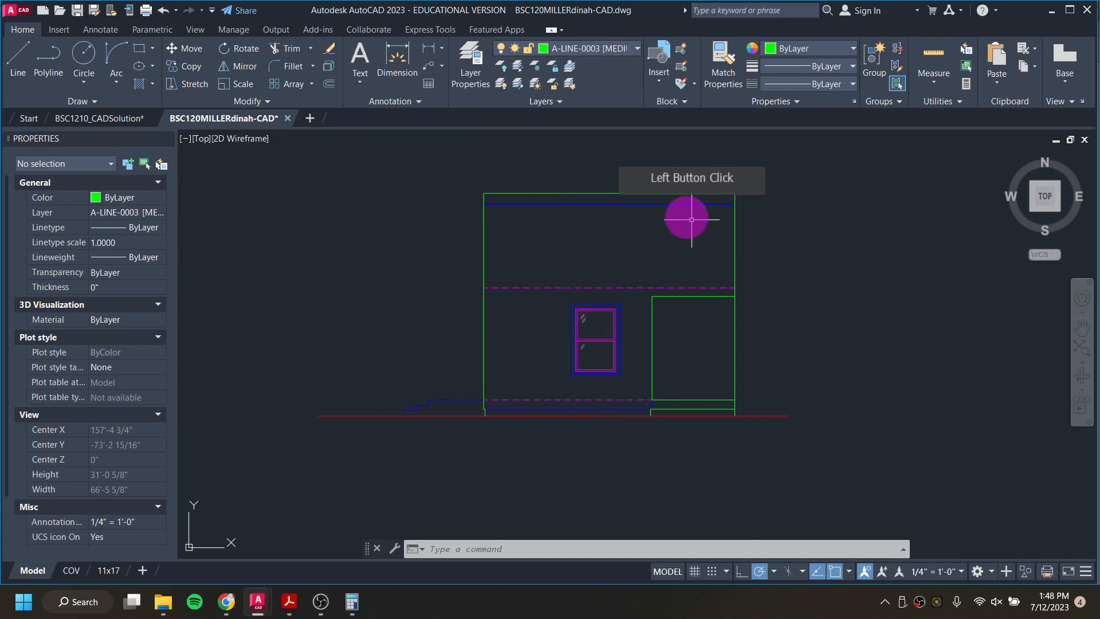
# Step: Hatch the east elevation's wall areas above and below the dashed wall-top line with the LINE pattern at angle 90 and scale 48
pyautogui.write('h')
pyautogui.press('Return')
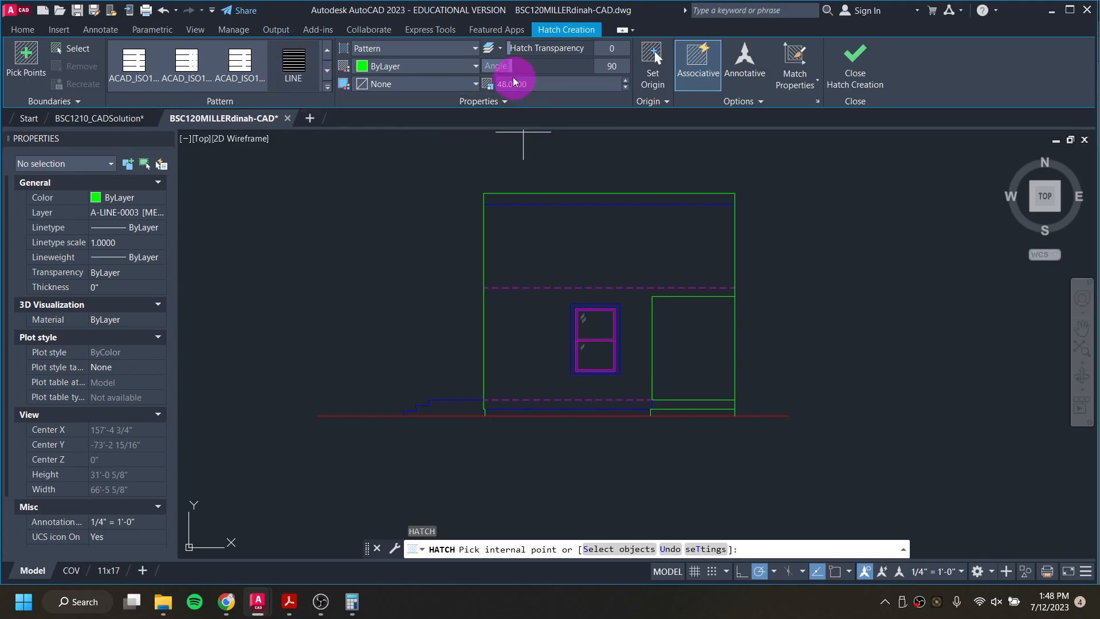
pyautogui.click(562, 255)
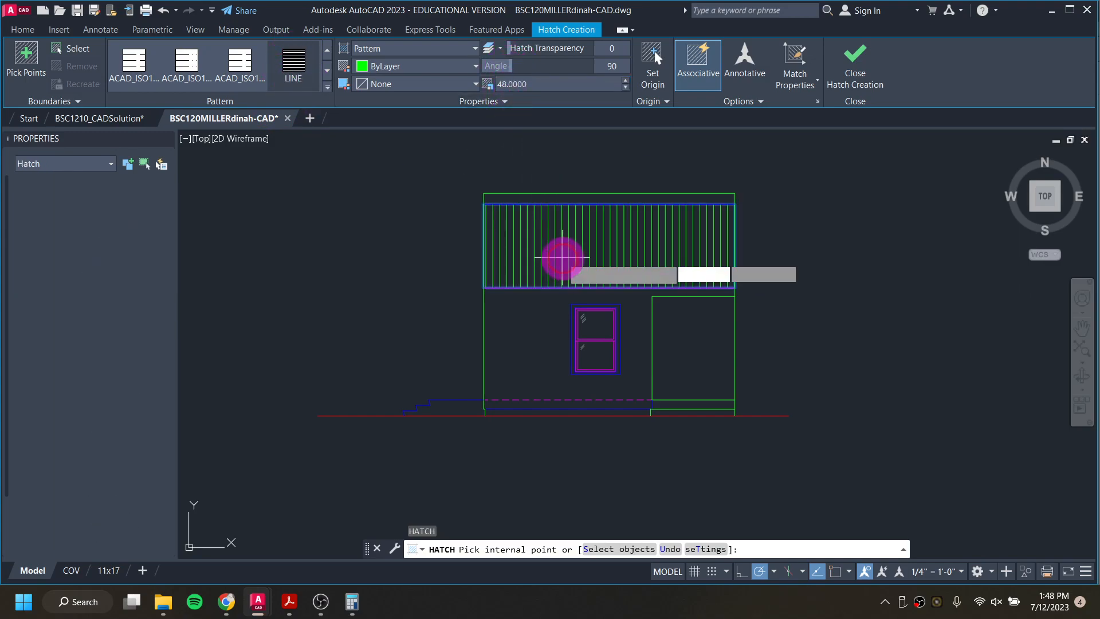
pyautogui.click(537, 338)
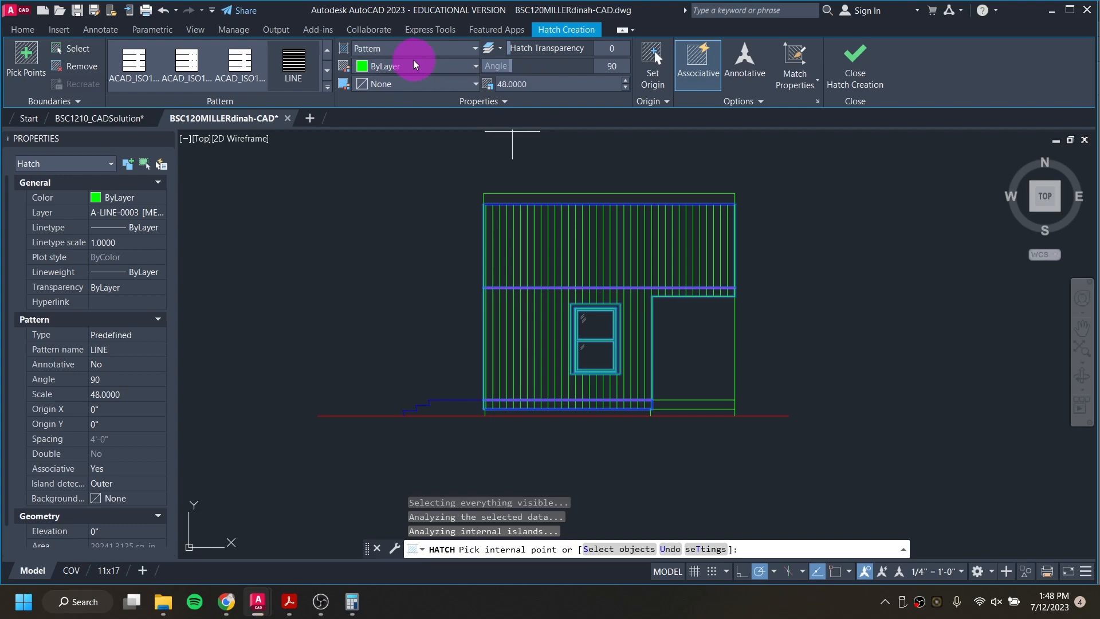
# Step: Assign the new siding hatch to layer A-ANNO-PCHE [SOLID HATCHES] and finish the hatch
pyautogui.click(477, 103)
pyautogui.click(435, 119)
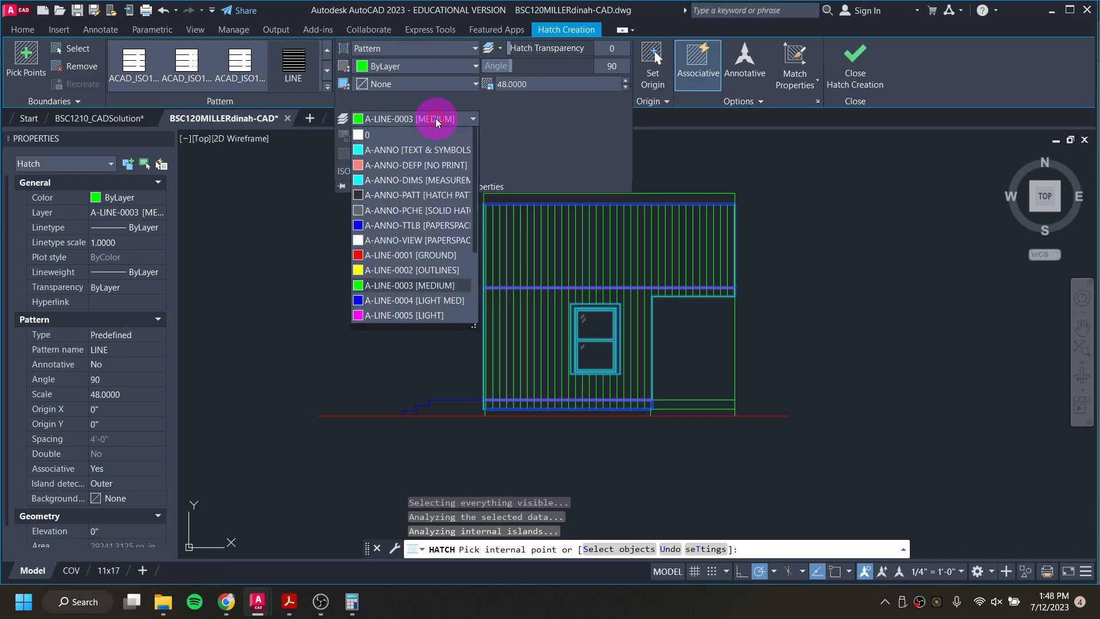
pyautogui.click(455, 210)
pyautogui.press('Escape')
pyautogui.press('Escape')
pyautogui.press('Escape')
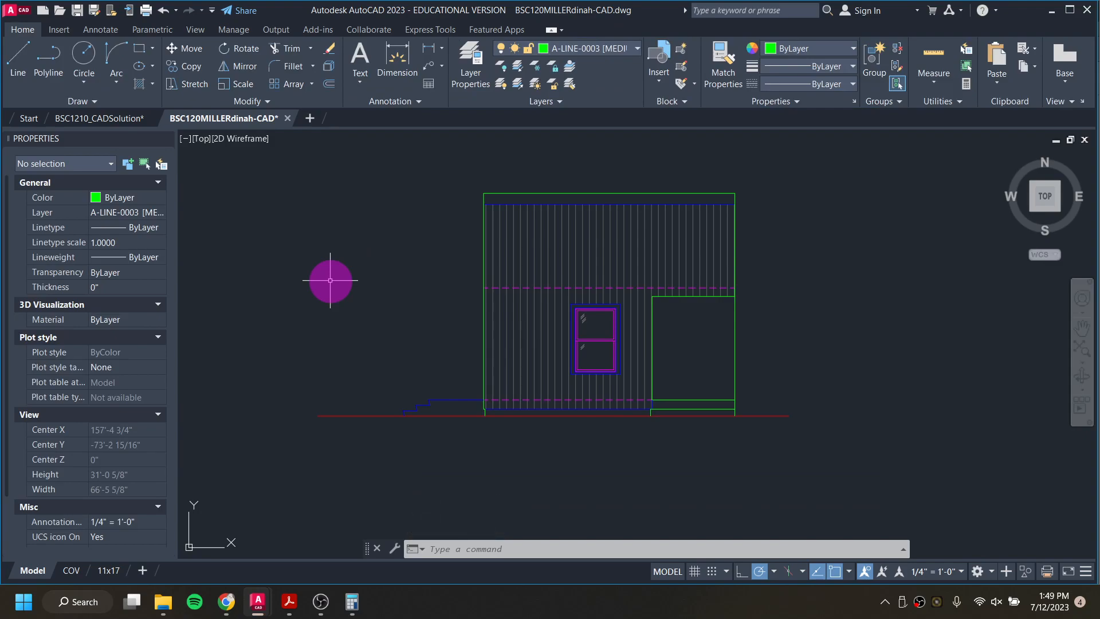
# Step: On layer A-ANNO-DEFP [NO PRINT], project a vertical ray down from the lower-left corner of the plan's porch post nearest the house wall
pyautogui.scroll(-3, 672, 333)
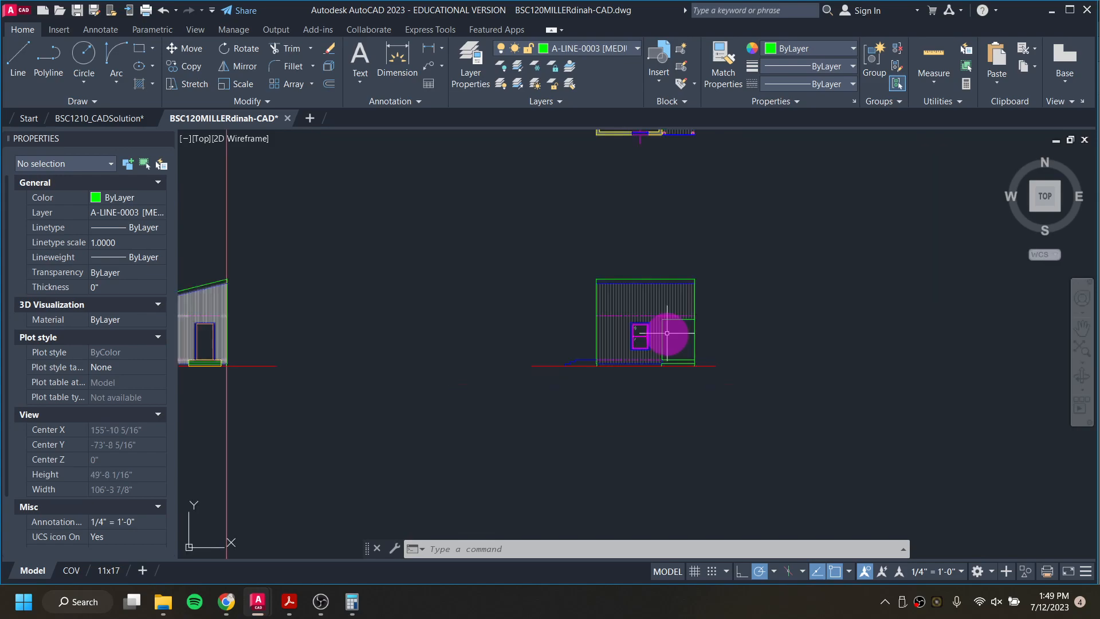
pyautogui.scroll(3, 668, 341)
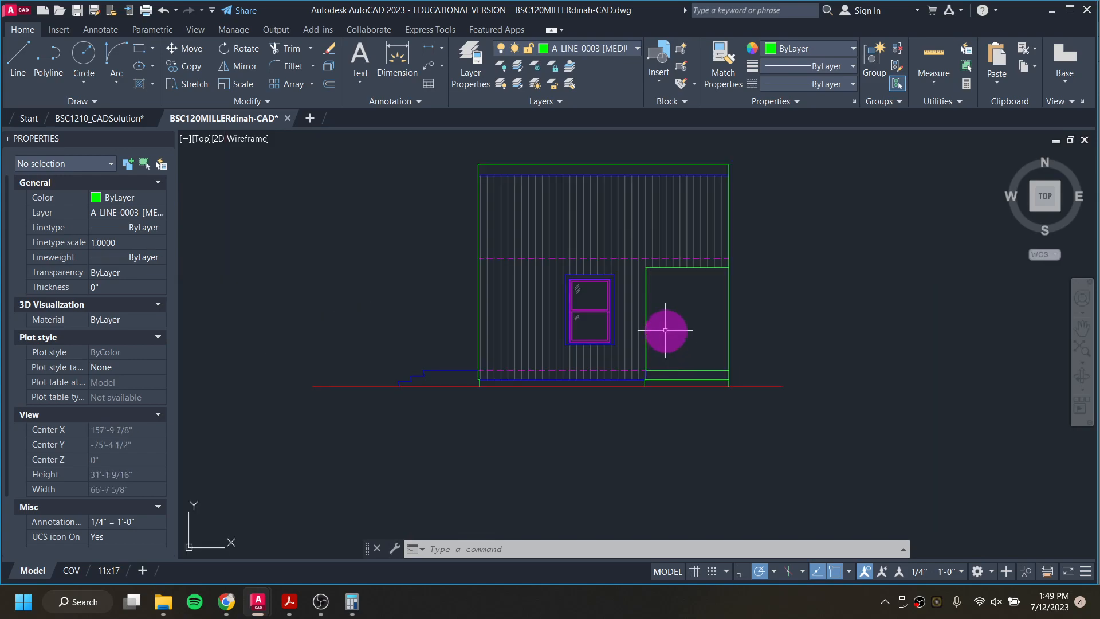
pyautogui.moveTo(682, 310); pyautogui.dragTo(643, 521, button='middle')
pyautogui.scroll(-2, 656, 381)
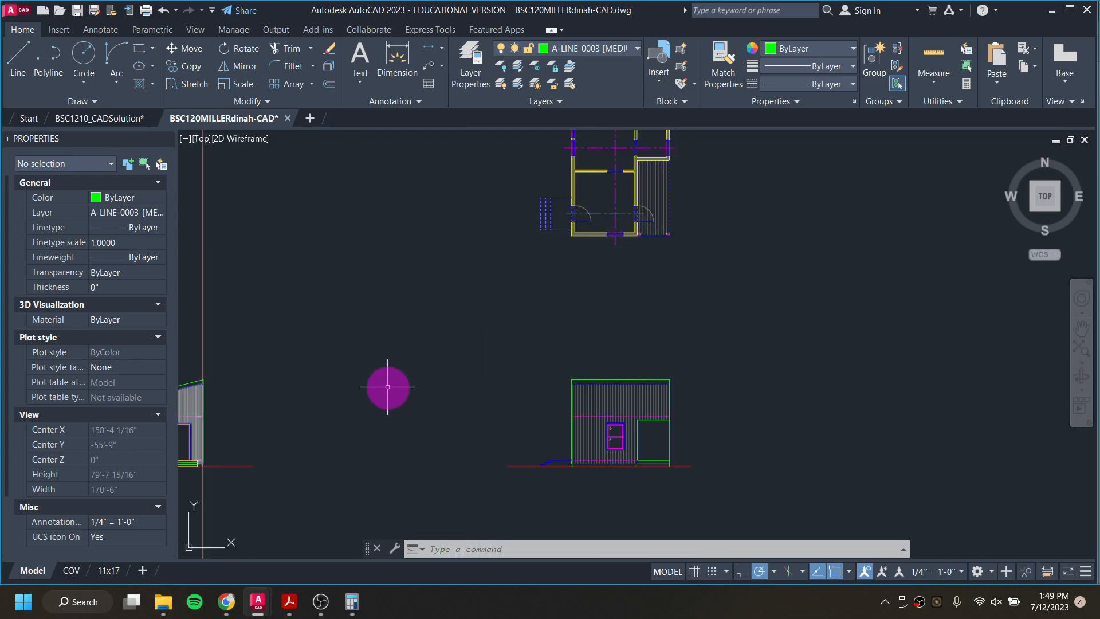
pyautogui.moveTo(388, 387); pyautogui.dragTo(515, 377, button='middle')
pyautogui.moveTo(749, 386); pyautogui.dragTo(560, 413, button='middle')
pyautogui.scroll(8, 607, 247)
pyautogui.scroll(2, 600, 231)
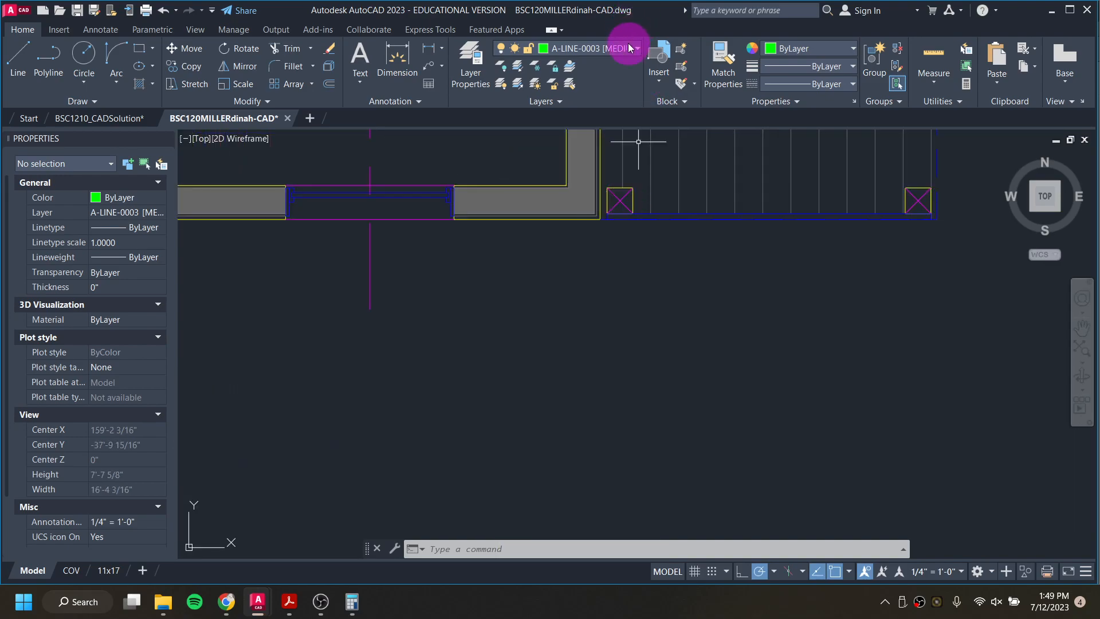
pyautogui.click(607, 49)
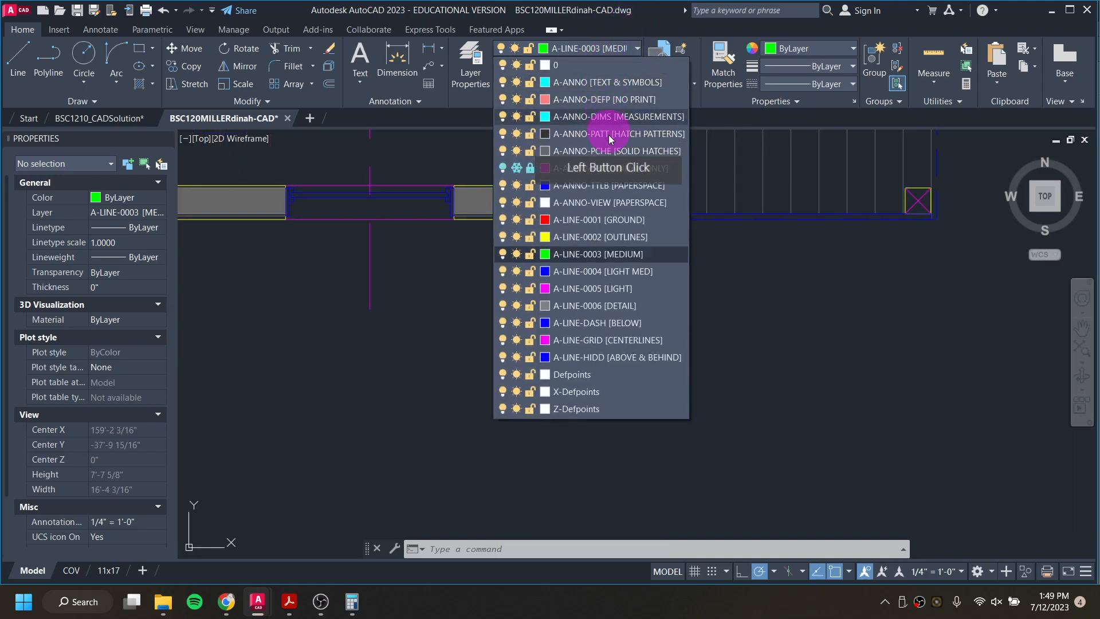
pyautogui.click(568, 99)
pyautogui.write('Ra')
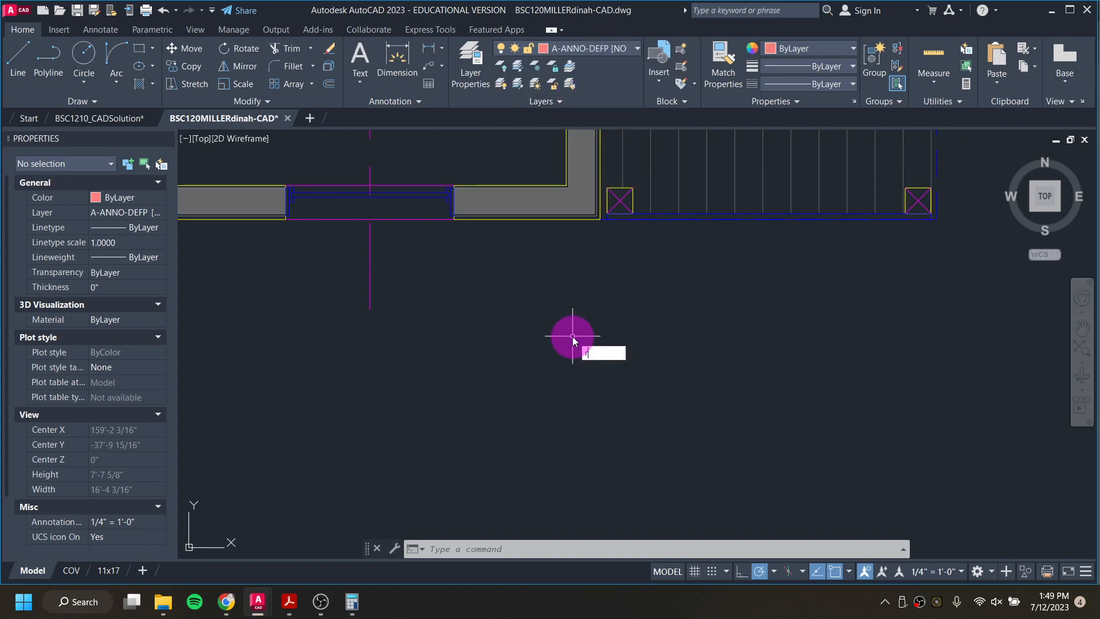
pyautogui.write('Y')
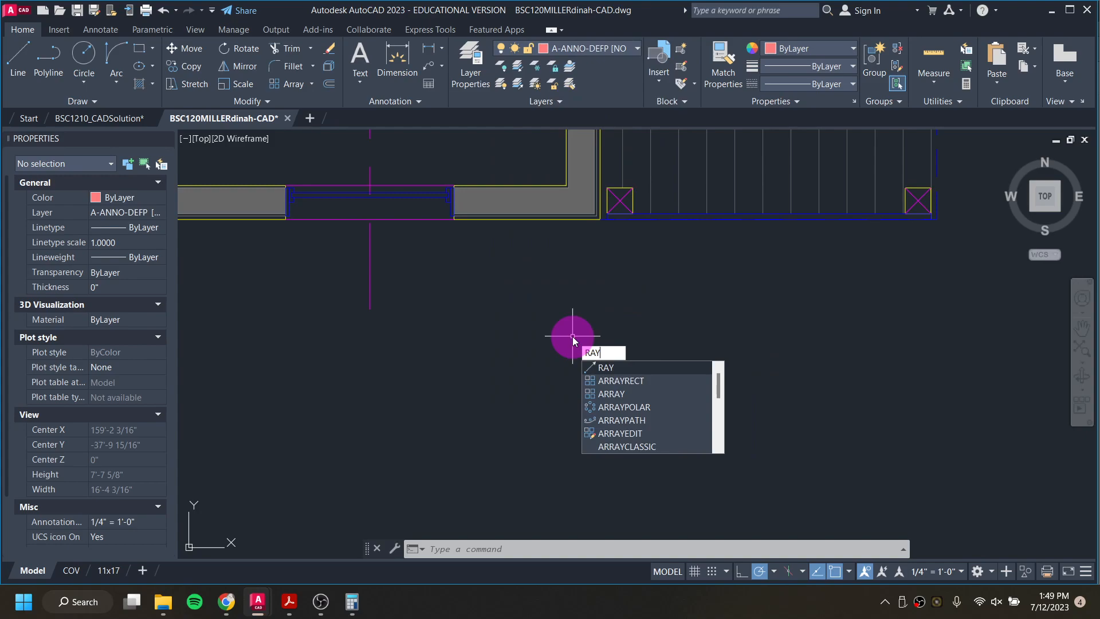
pyautogui.press('Return')
pyautogui.click(607, 214)
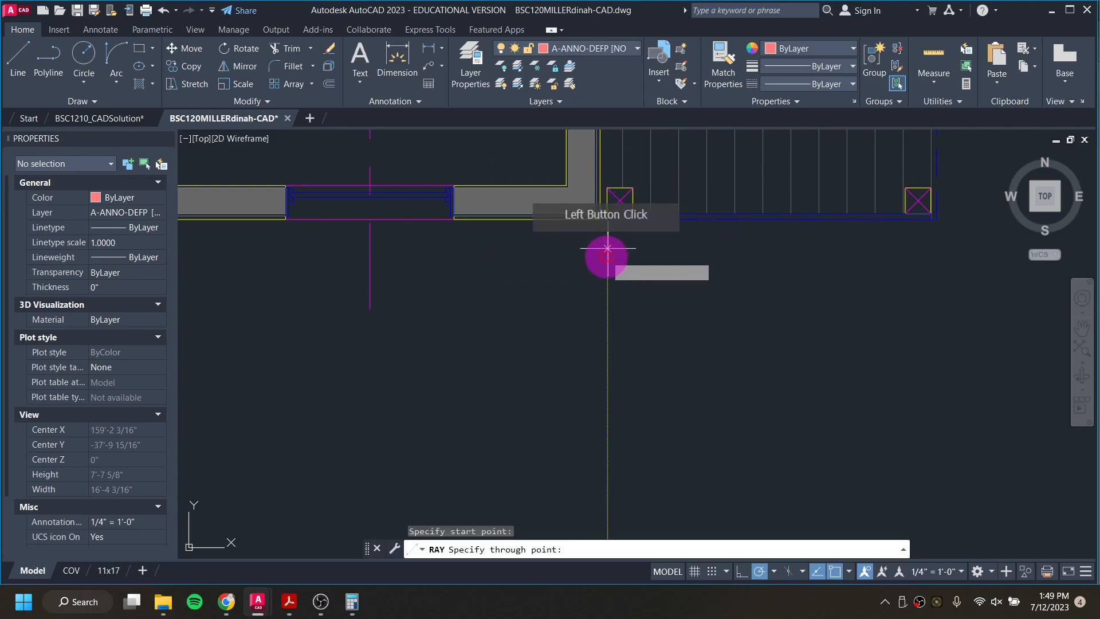
pyautogui.click(606, 269)
pyautogui.press('Return')
pyautogui.press('Return')
# Step: Project a second vertical ray down from the same porch post's lower-right corner
pyautogui.click(633, 213)
pyautogui.click(634, 288)
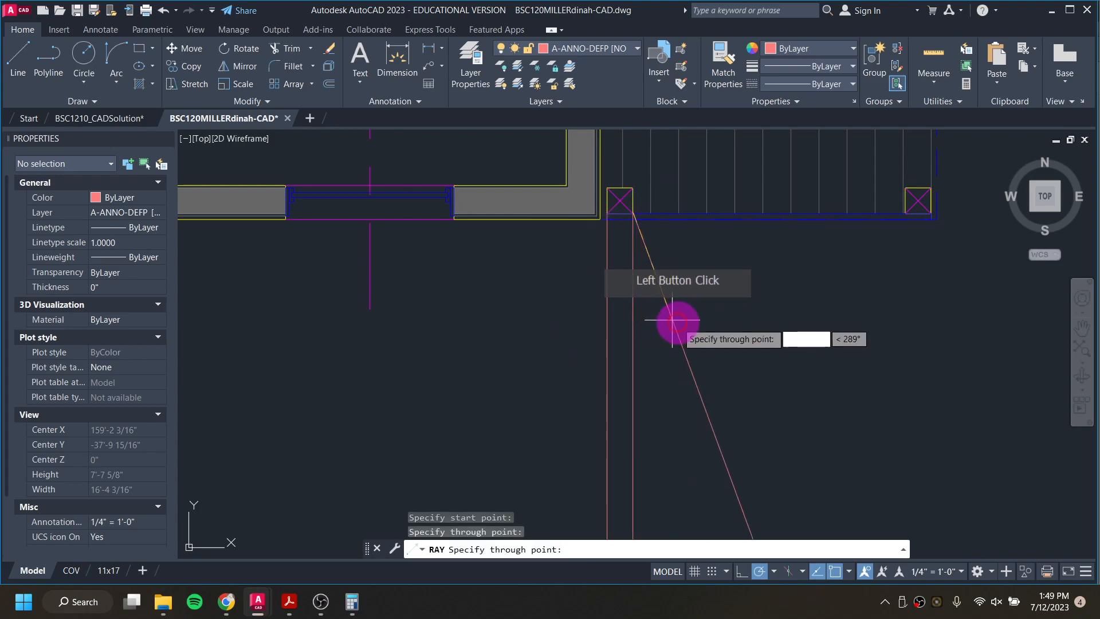
pyautogui.press('Return')
# Step: On layer A-LINE-0004 [LIGHT MED], draw the porch post's left edge in the elevation along the first ray, from the deck line up to the head
pyautogui.scroll(-2, 699, 315)
pyautogui.scroll(-4, 700, 321)
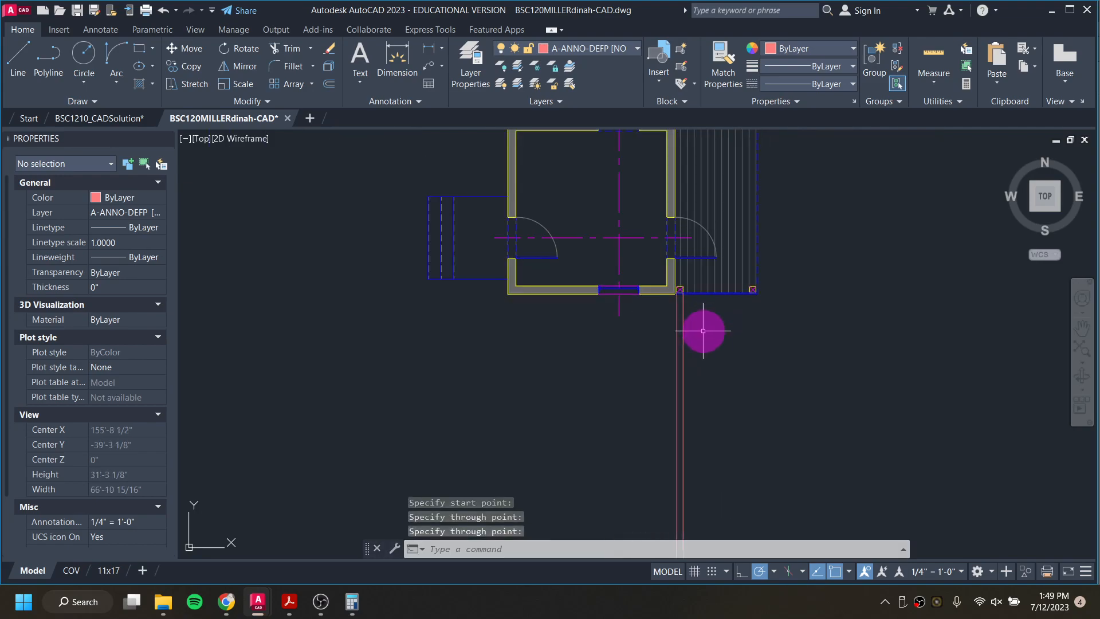
pyautogui.scroll(5, 676, 275)
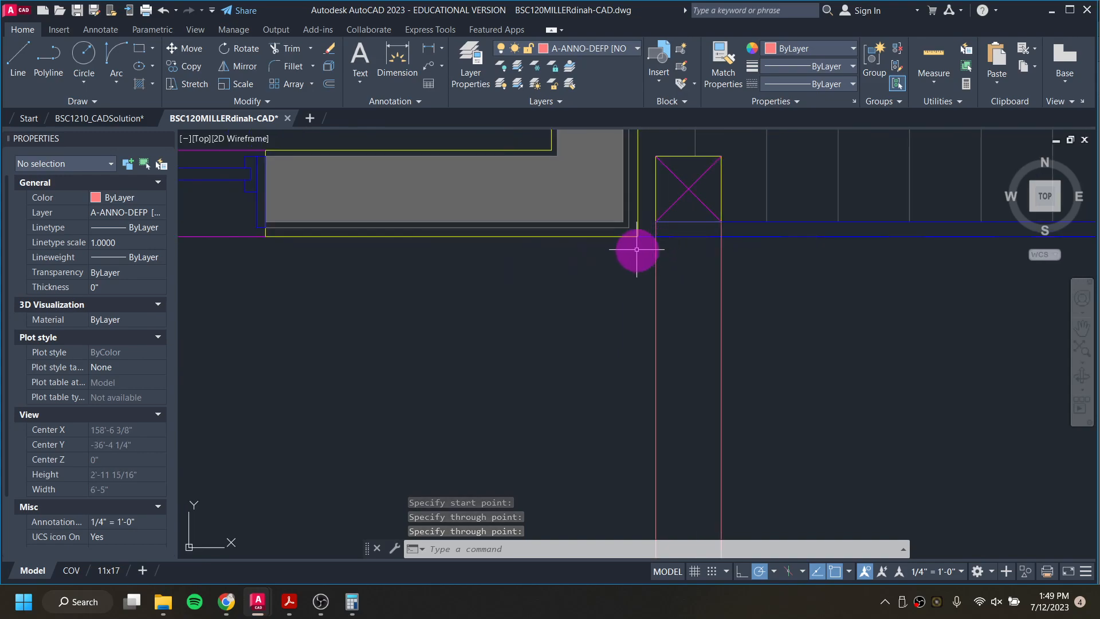
pyautogui.scroll(-3, 637, 274)
pyautogui.scroll(-2, 637, 275)
pyautogui.moveTo(676, 403); pyautogui.dragTo(653, 149, button='middle')
pyautogui.moveTo(683, 519); pyautogui.dragTo(668, 255, button='middle')
pyautogui.scroll(6, 607, 308)
pyautogui.scroll(2, 599, 381)
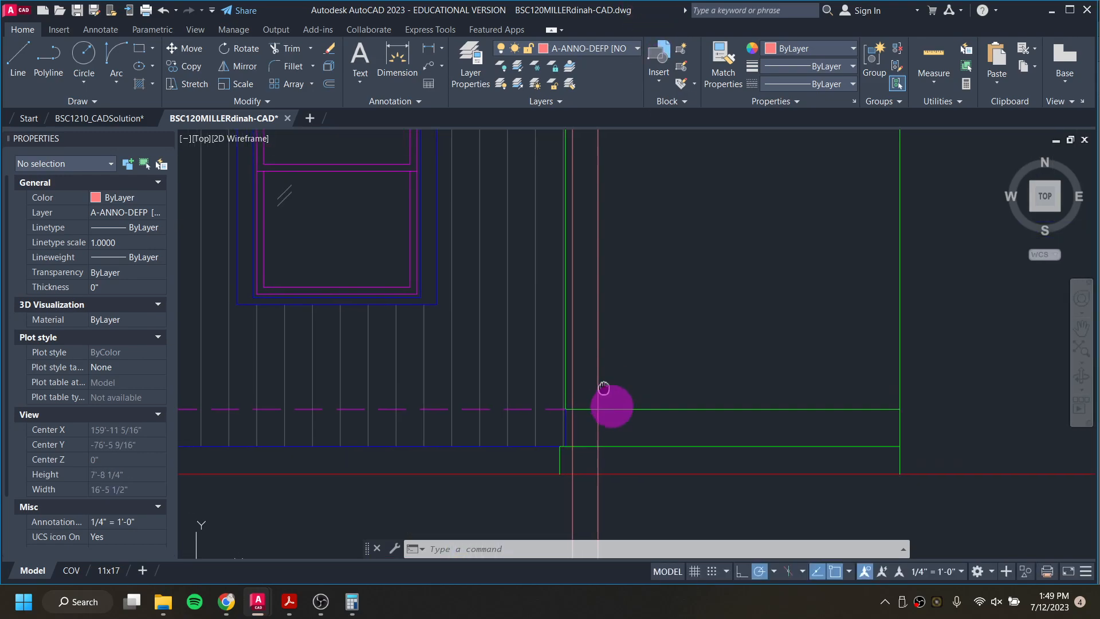
pyautogui.scroll(-2, 605, 396)
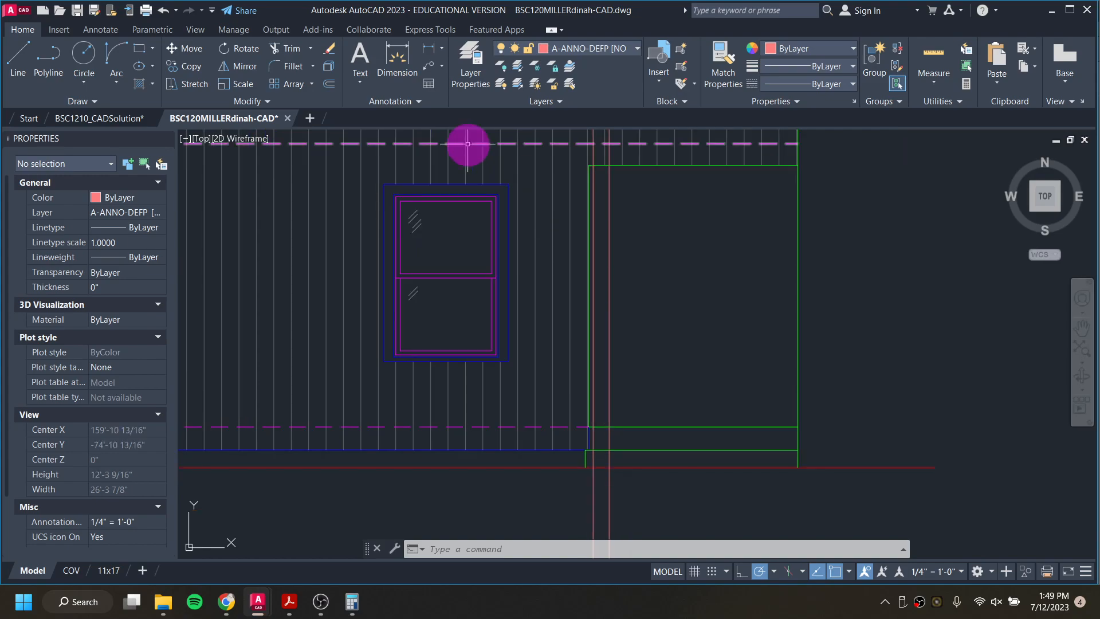
pyautogui.click(583, 46)
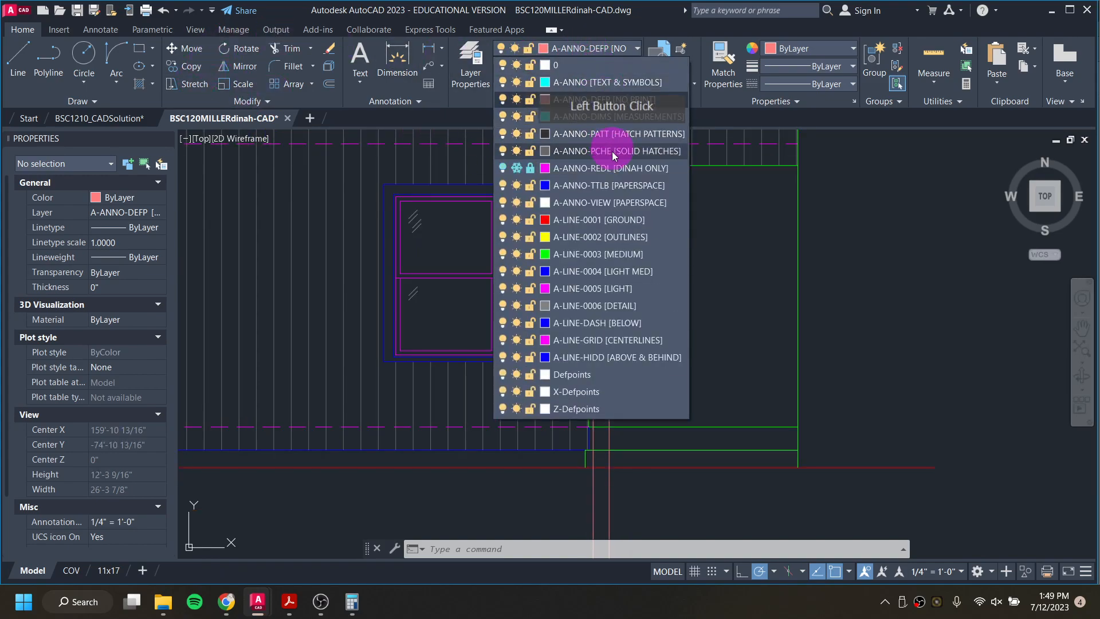
pyautogui.click(591, 274)
pyautogui.write('l')
pyautogui.press('Return')
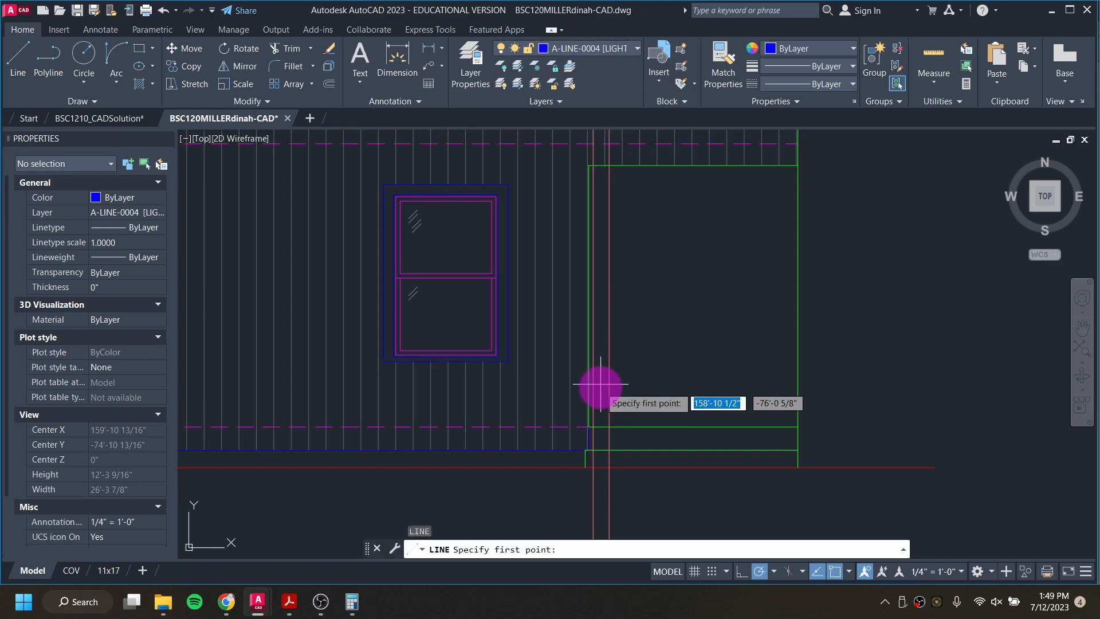
pyautogui.click(594, 427)
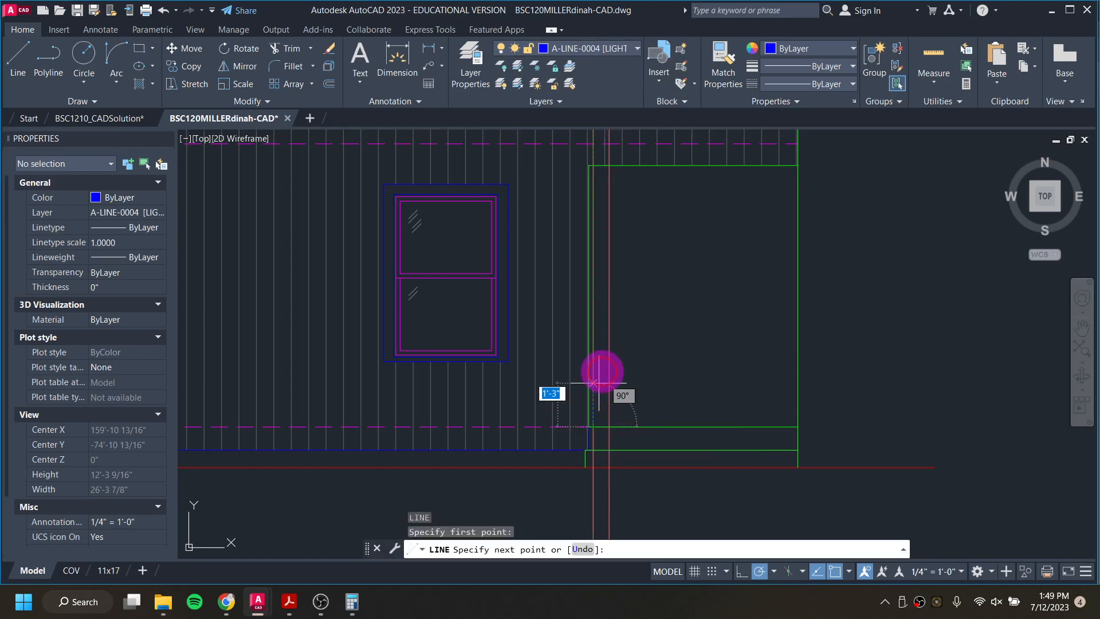
pyautogui.click(593, 165)
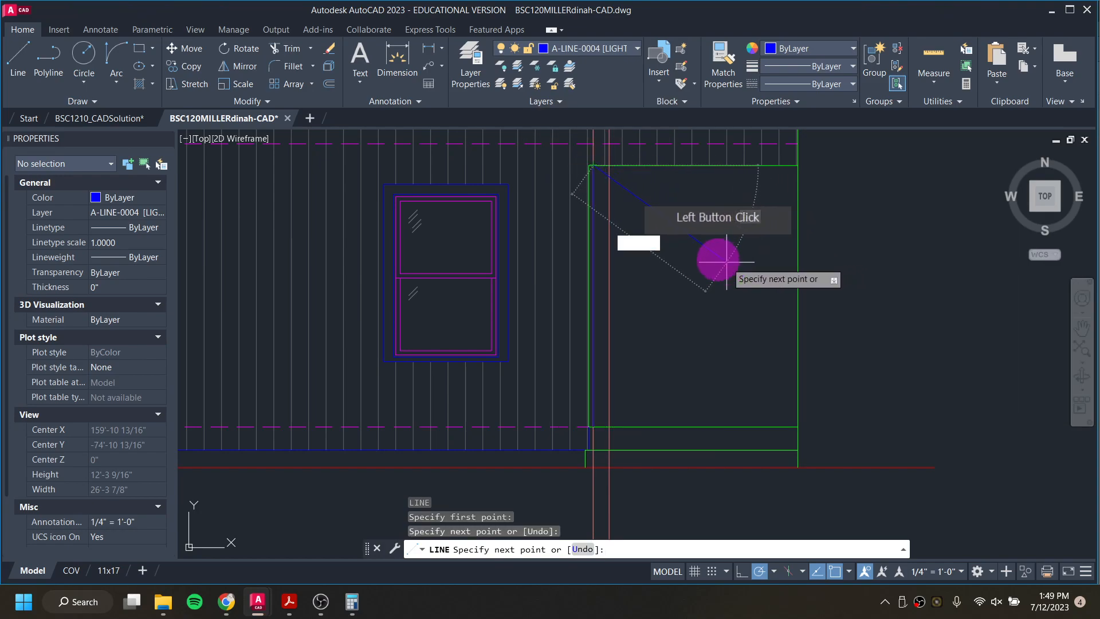
pyautogui.press('Return')
pyautogui.press('Return')
# Step: Draw the porch post's right edge along the second ray, from the opening's head down to the deck line
pyautogui.click(609, 165)
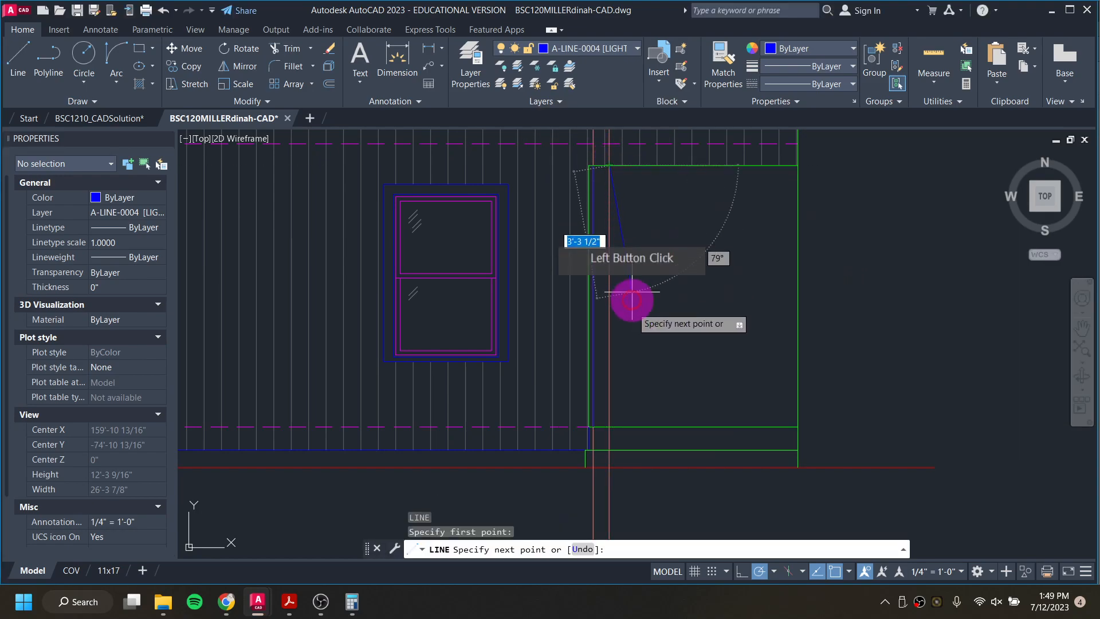
pyautogui.click(697, 386)
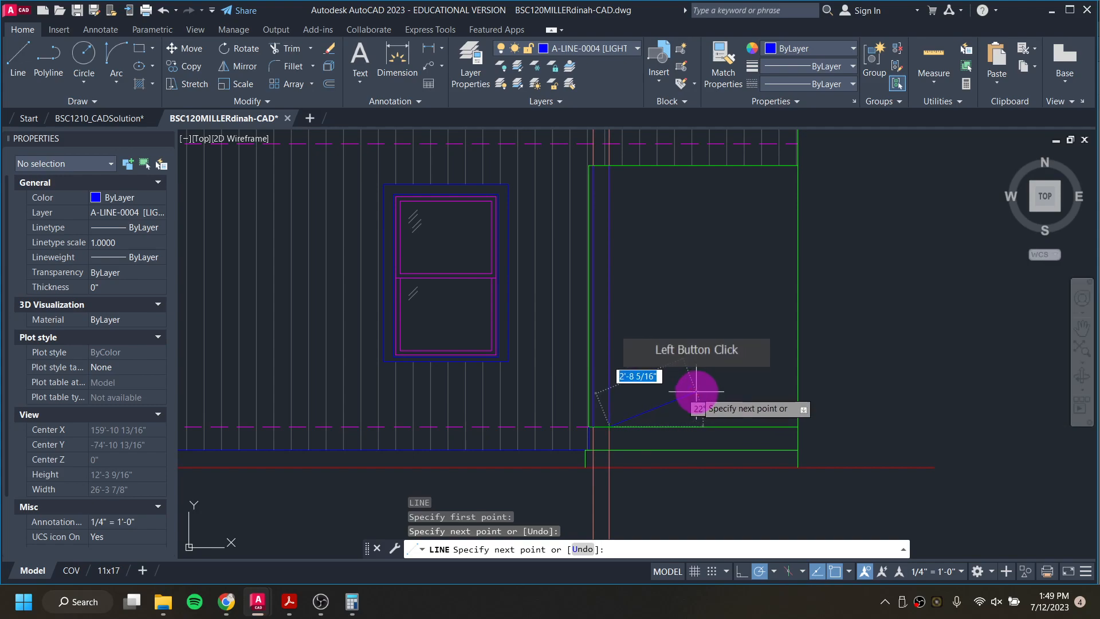
# Step: End the line command and erase the two vertical projection rays running through the porch post
pyautogui.press('Escape')
pyautogui.scroll(-2, 640, 484)
pyautogui.click(636, 496)
pyautogui.click(605, 488)
pyautogui.press('Delete')
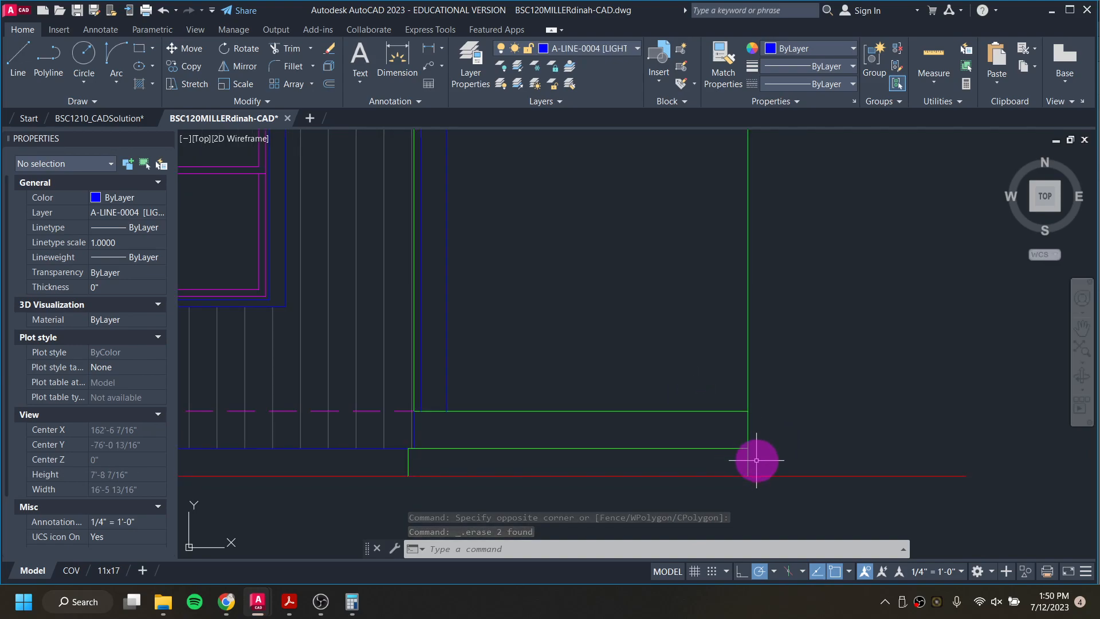
# Step: Shorten the elevation's outer vertical wall line at the porch so its lower end stops at the head of the porch opening
pyautogui.scroll(-2, 748, 462)
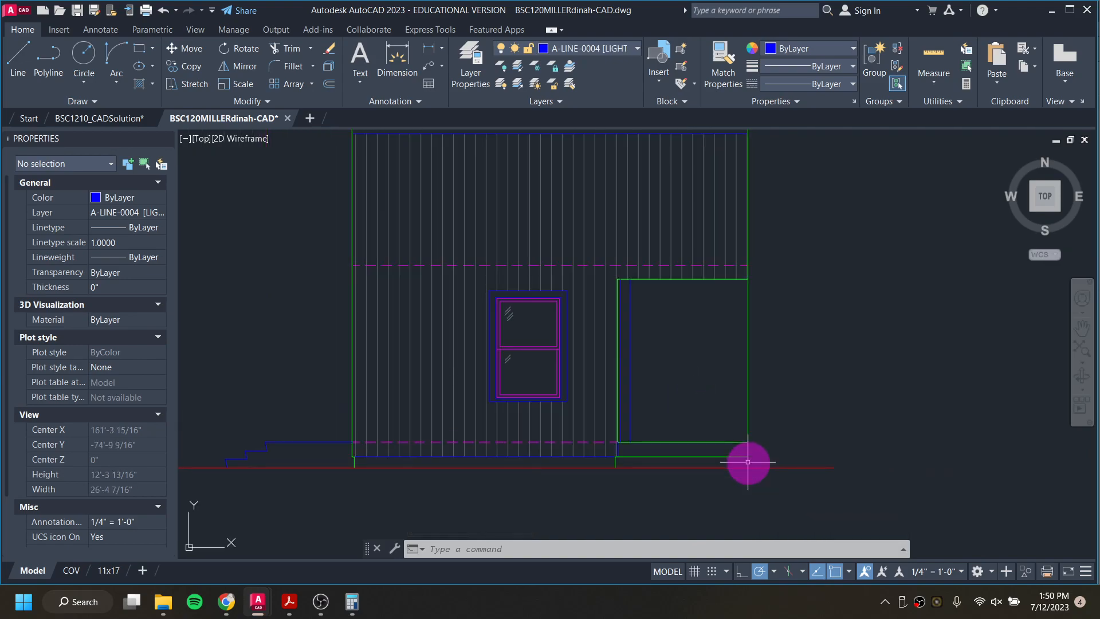
pyautogui.click(749, 407)
pyautogui.click(748, 466)
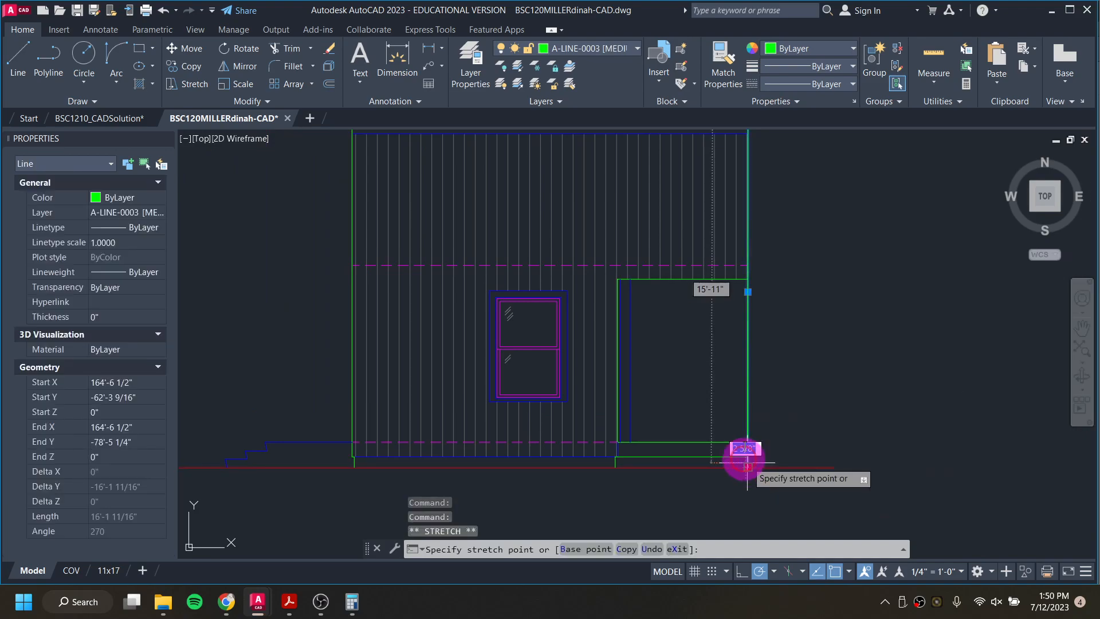
pyautogui.click(747, 279)
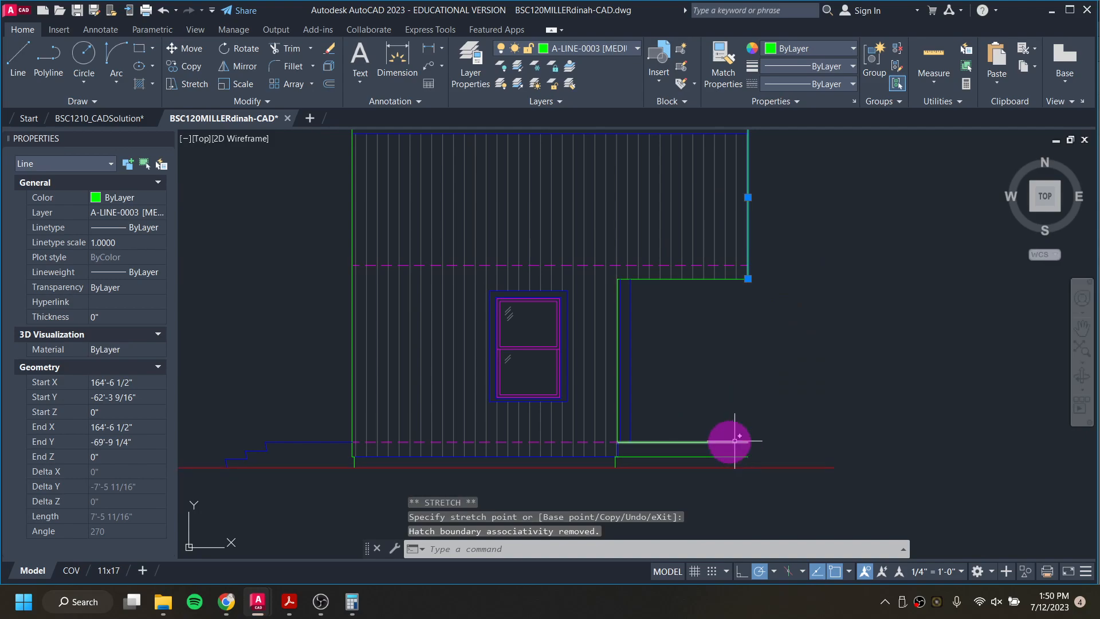
pyautogui.moveTo(766, 360)
pyautogui.mouseDown(button='middle')
pyautogui.moveTo(741, 454)
pyautogui.moveTo(728, 333)
pyautogui.mouseUp(button='middle')
pyautogui.press('Escape')
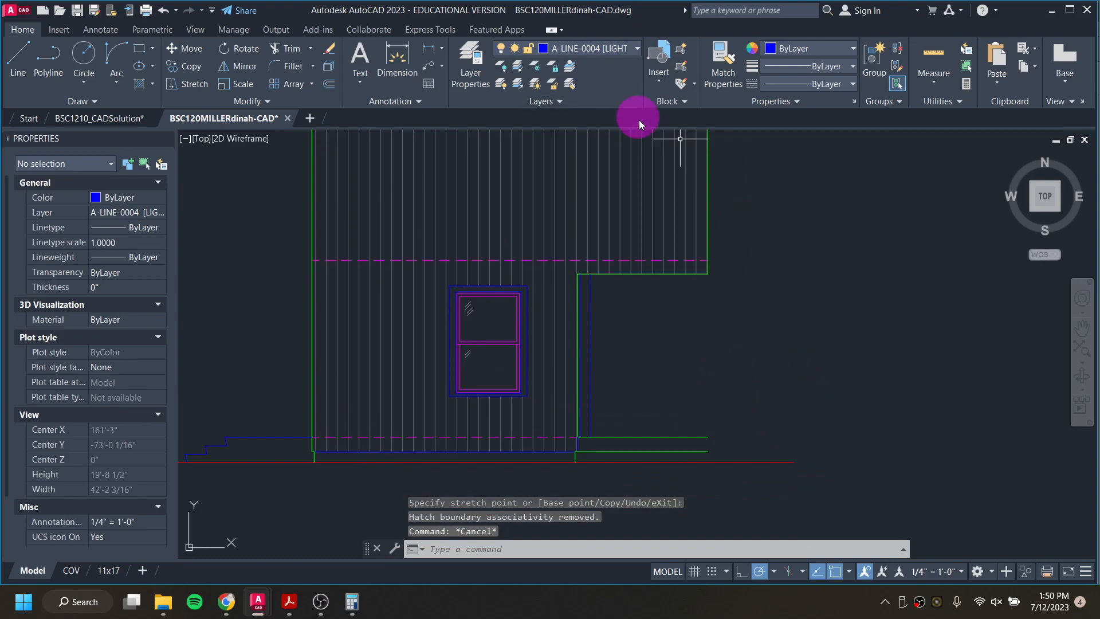
# Step: Draw a 5.5-inch-wide support beneath the deck's outer end, running down to the ground line, inward along it, and back up to the deck's underside
pyautogui.write('l')
pyautogui.press('Return')
pyautogui.scroll(4, 705, 470)
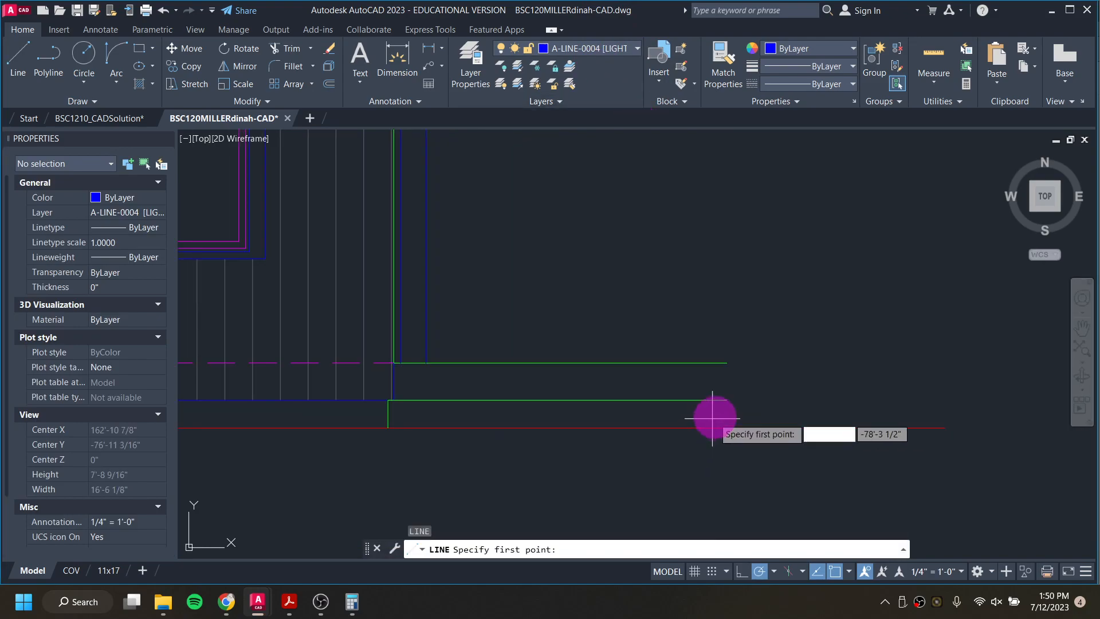
pyautogui.click(727, 401)
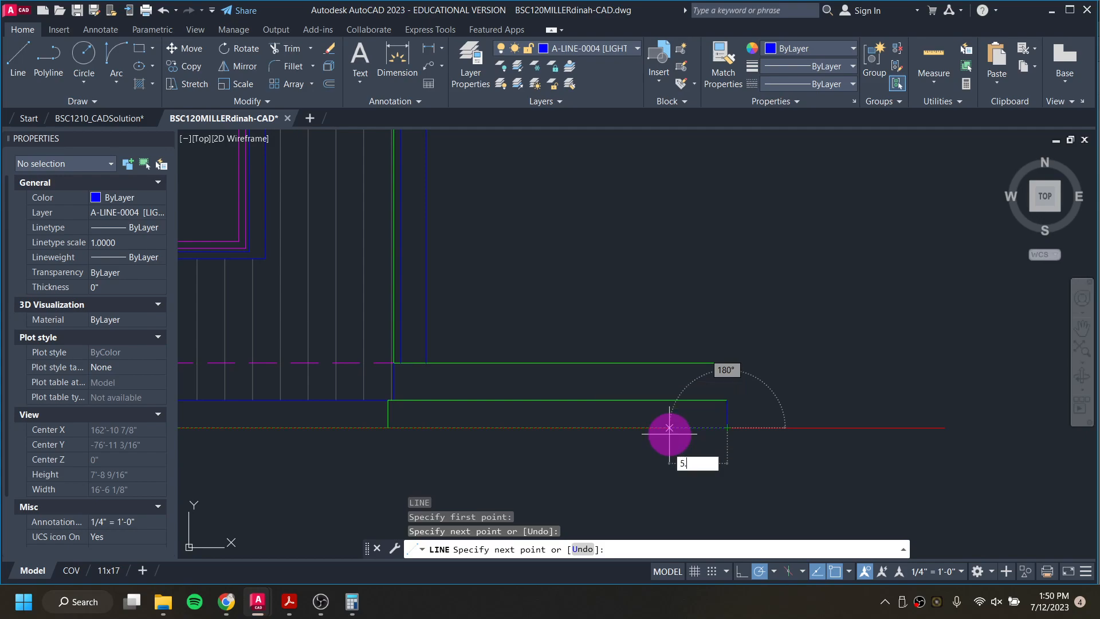
pyautogui.press('Return')
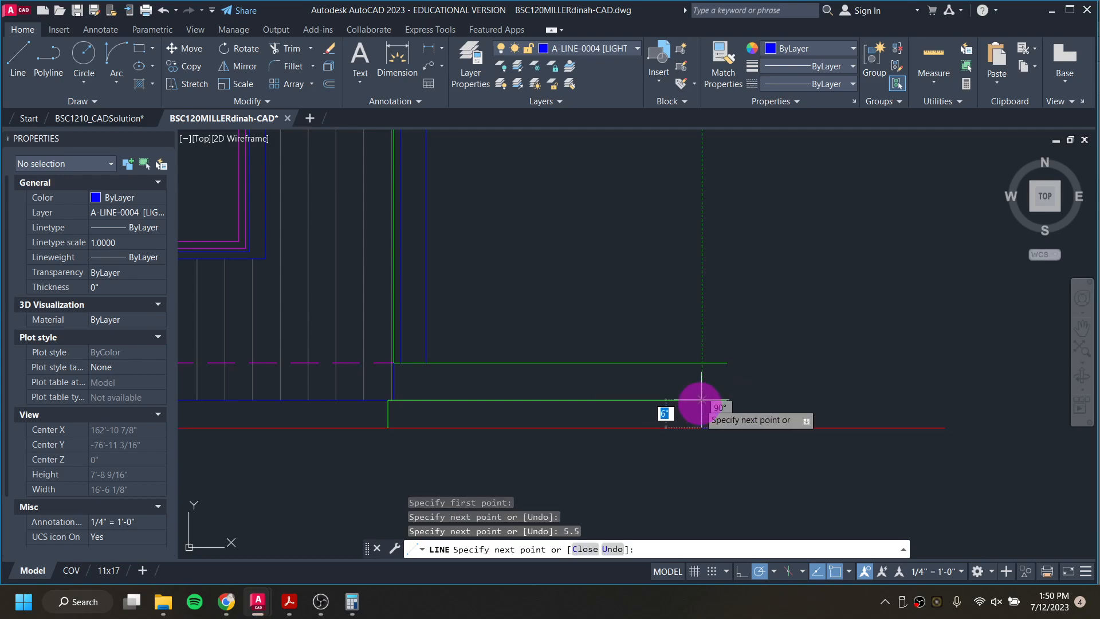
pyautogui.click(701, 408)
pyautogui.press('Escape')
pyautogui.press('Escape')
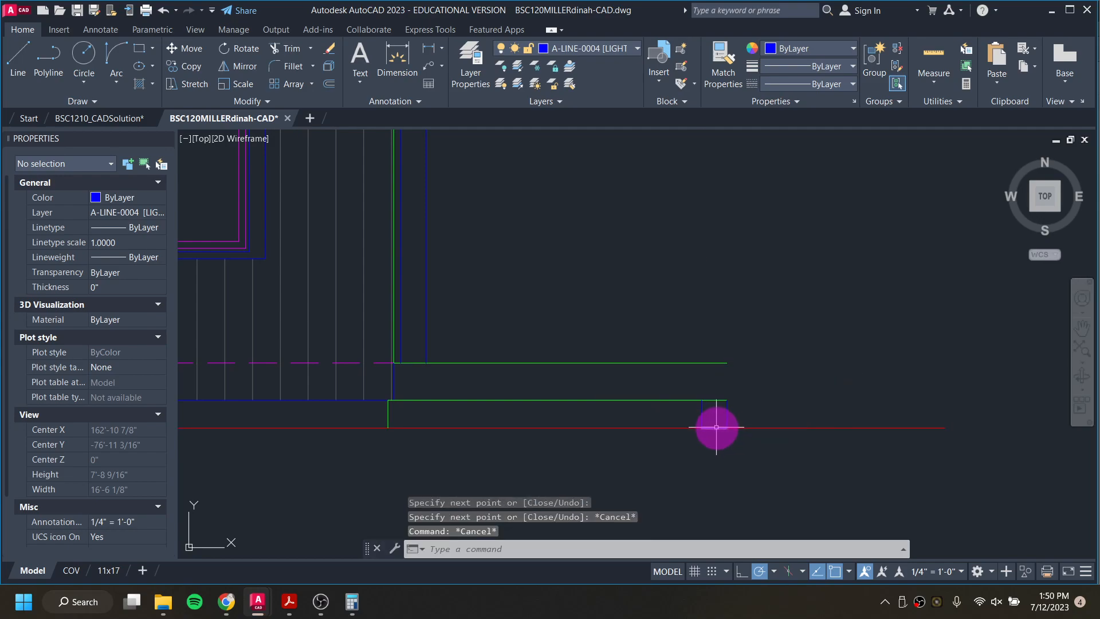
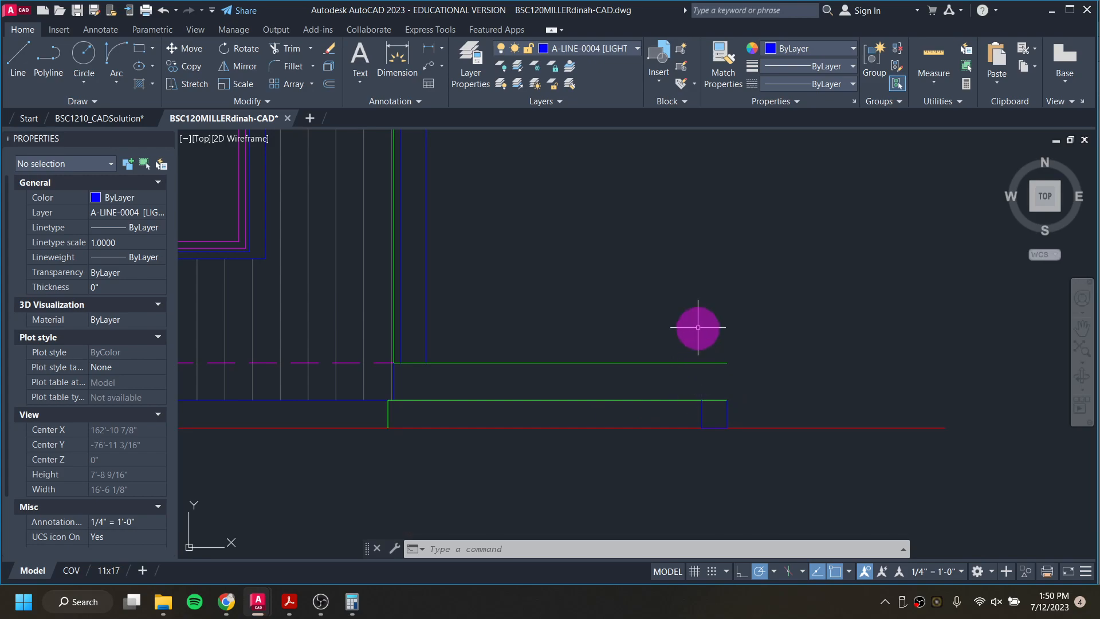
pyautogui.write('l')
pyautogui.press('Return')
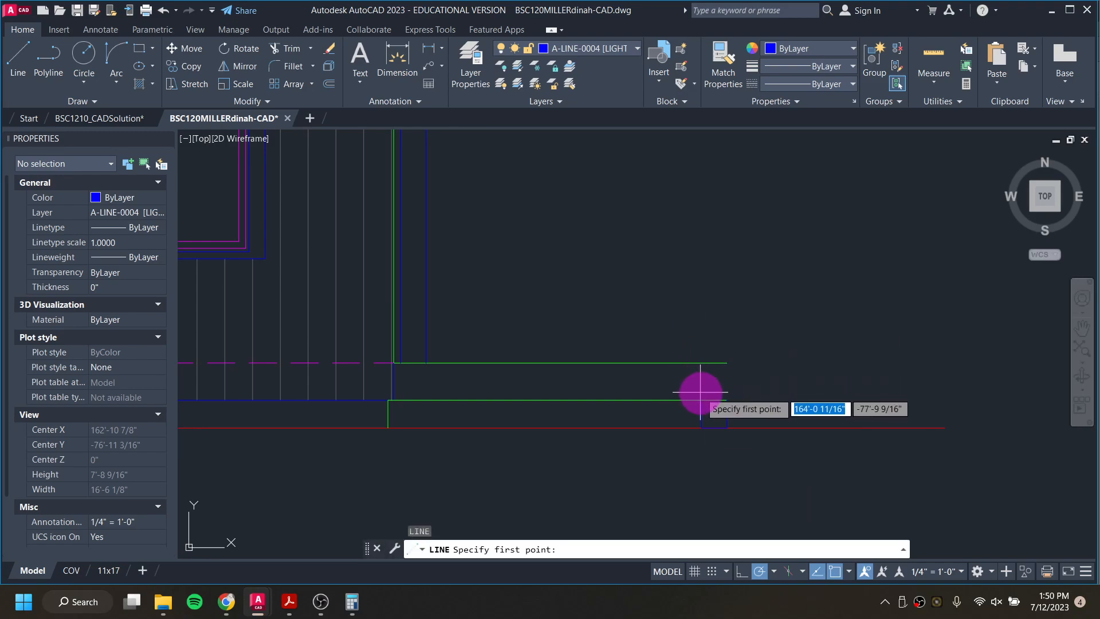
pyautogui.click(708, 362)
pyautogui.scroll(-2, 704, 281)
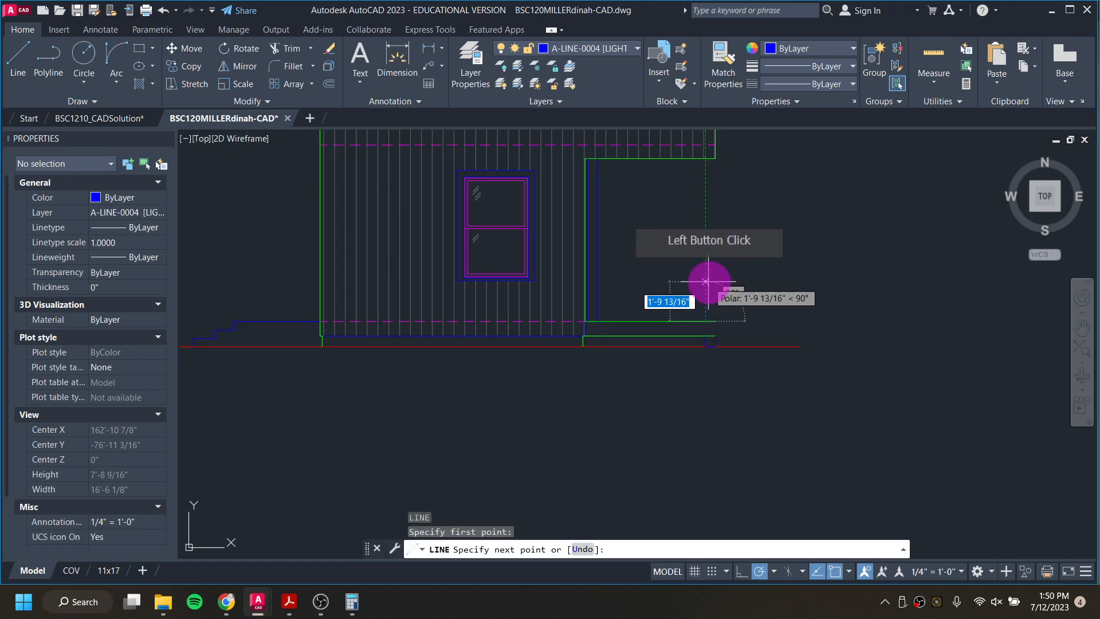
pyautogui.scroll(4, 707, 327)
pyautogui.scroll(2, 692, 395)
pyautogui.press('Escape')
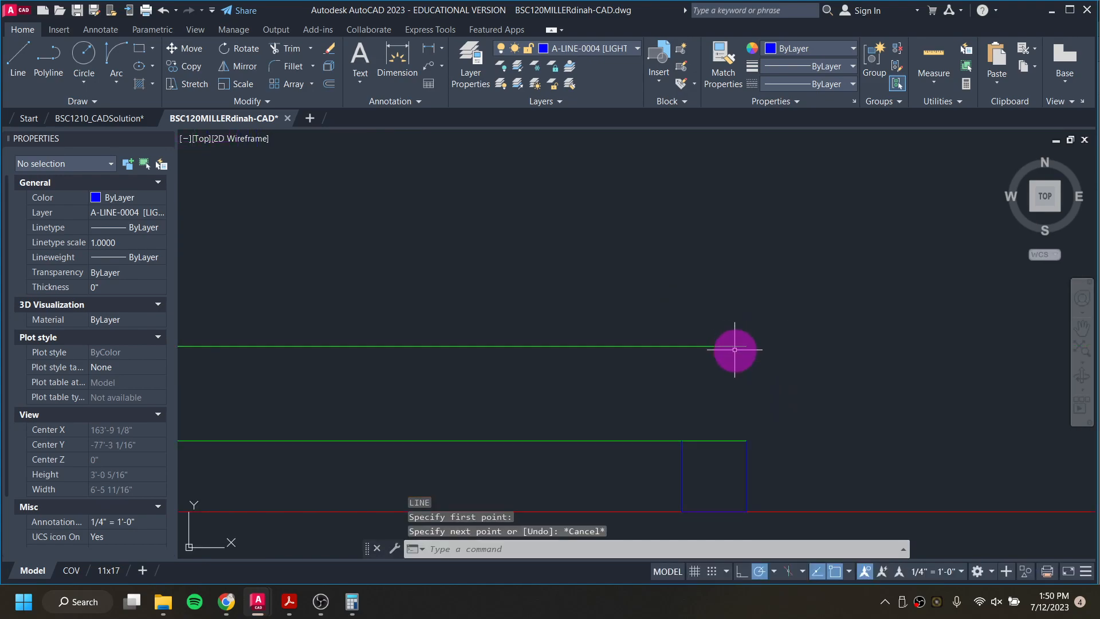
# Step: Draw the outer porch post's inner edge from the deck line, aligned with the support's inner side, up to the opening's head
pyautogui.write('L')
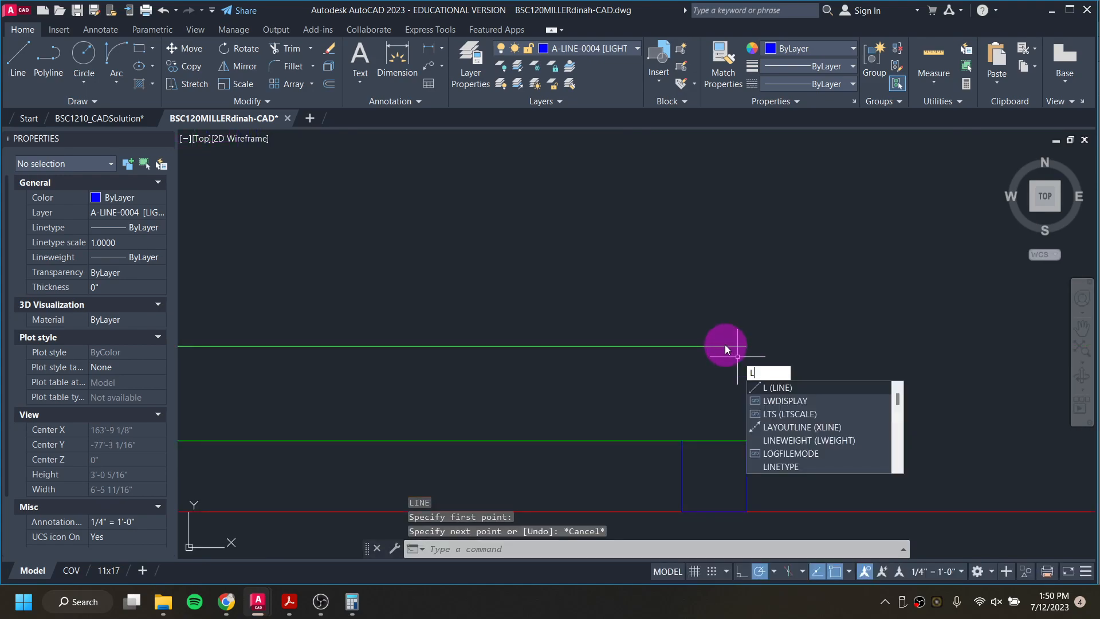
pyautogui.press('Return')
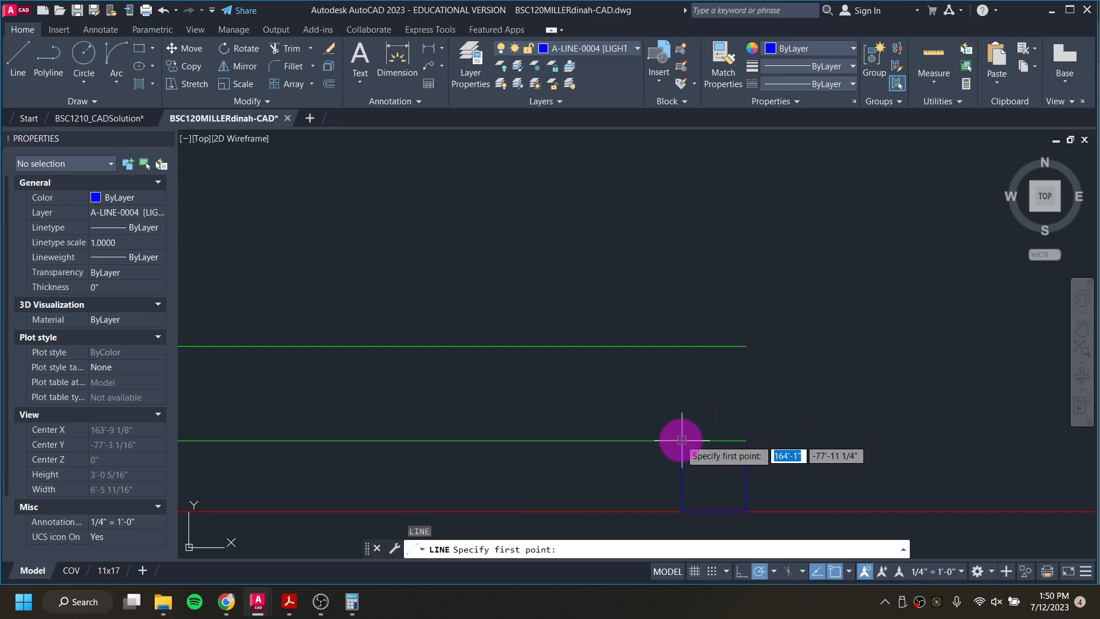
pyautogui.click(682, 346)
pyautogui.scroll(-4, 714, 269)
pyautogui.moveTo(704, 249); pyautogui.dragTo(705, 481, button='middle')
pyautogui.moveTo(700, 319); pyautogui.dragTo(690, 401, button='middle')
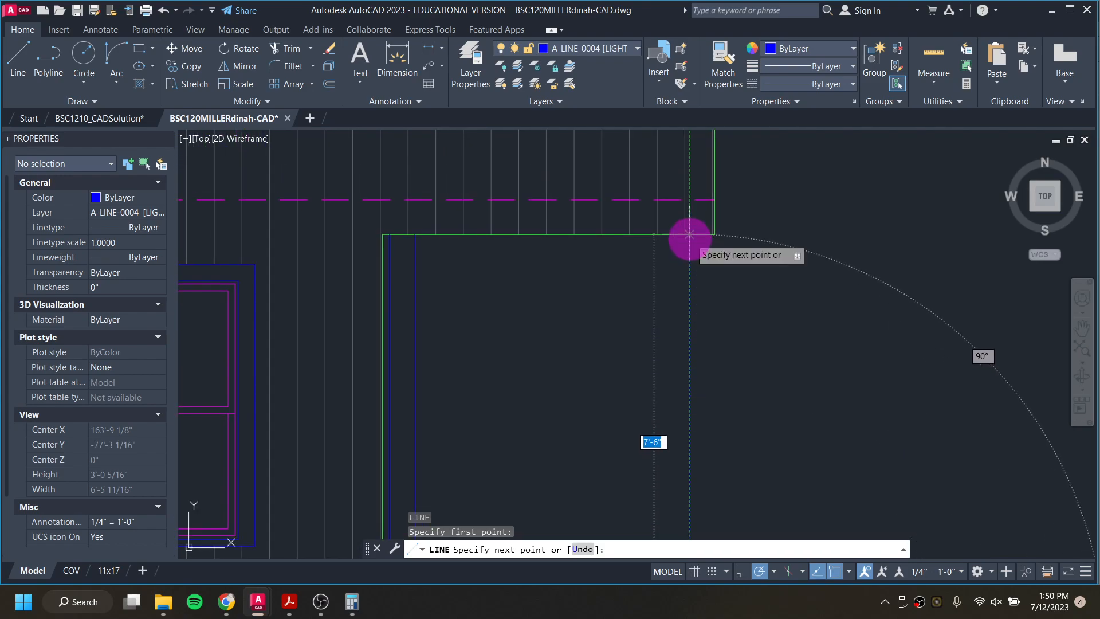
pyautogui.click(793, 412)
pyautogui.press('Return')
pyautogui.press('Return')
# Step: Draw the outer porch post's outer edge from the deck line's outer end up to the corner of the opening's head
pyautogui.moveTo(776, 418); pyautogui.dragTo(778, 118, button='middle')
pyautogui.scroll(2, 704, 401)
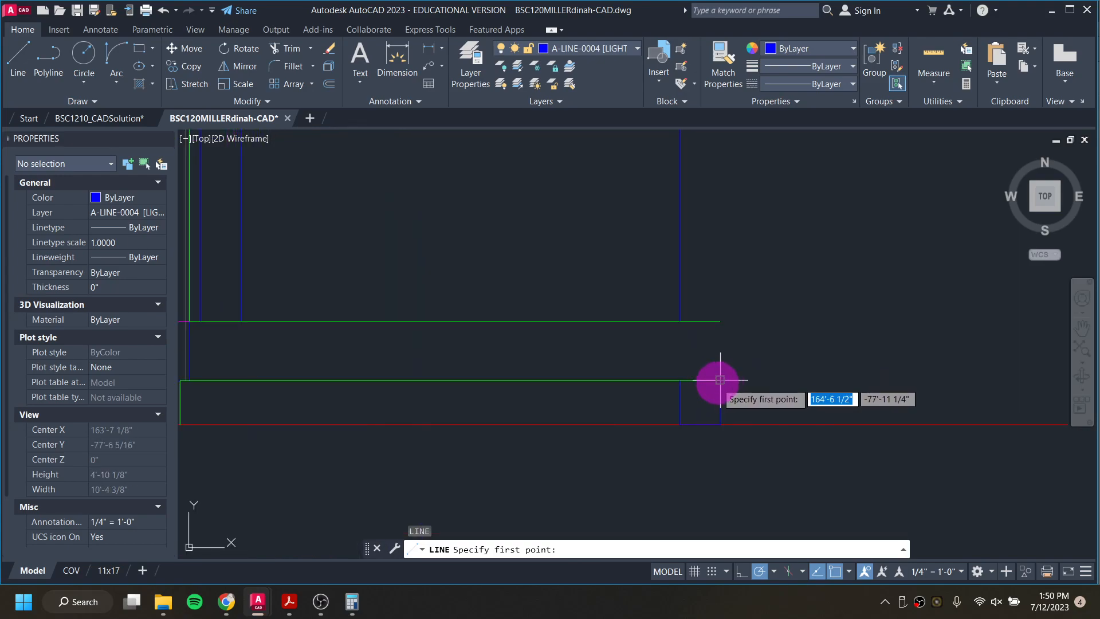
pyautogui.click(720, 321)
pyautogui.scroll(2, 722, 256)
pyautogui.moveTo(722, 255); pyautogui.dragTo(709, 604, button='middle')
pyautogui.scroll(-4, 729, 376)
pyautogui.click(725, 271)
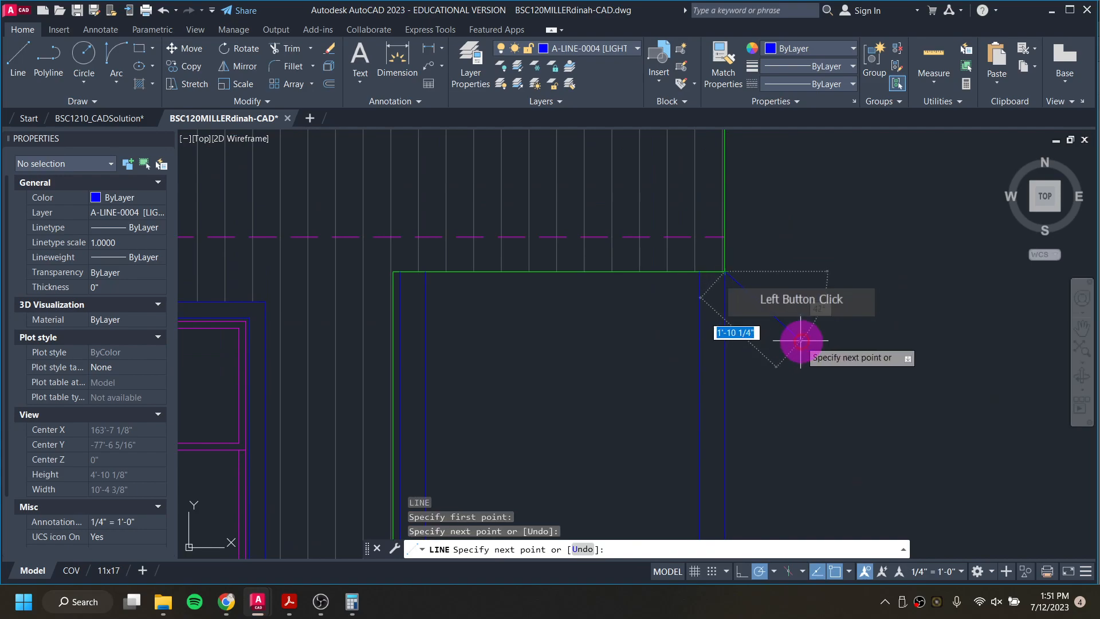
pyautogui.press('Return')
# Step: Examine the deck's outer end in the solution drawing's east elevation, and return to model space in the working drawing
pyautogui.scroll(-2, 745, 370)
pyautogui.moveTo(745, 391); pyautogui.dragTo(726, 295, button='middle')
pyautogui.scroll(1, 723, 393)
pyautogui.click(137, 119)
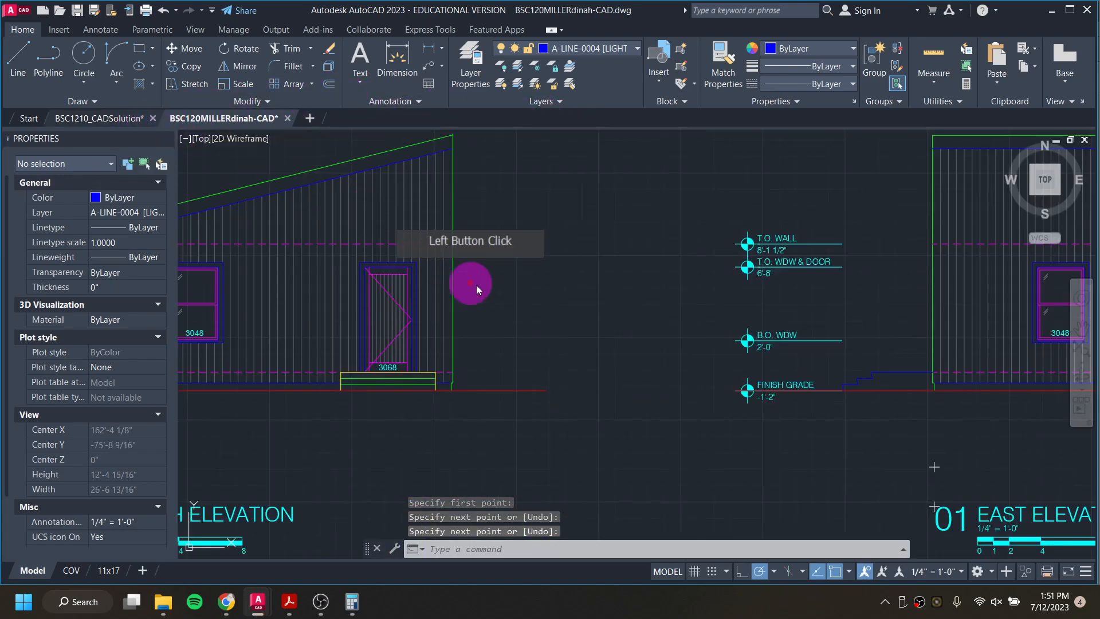
pyautogui.scroll(-5, 658, 384)
pyautogui.scroll(2, 1042, 374)
pyautogui.scroll(3, 1043, 374)
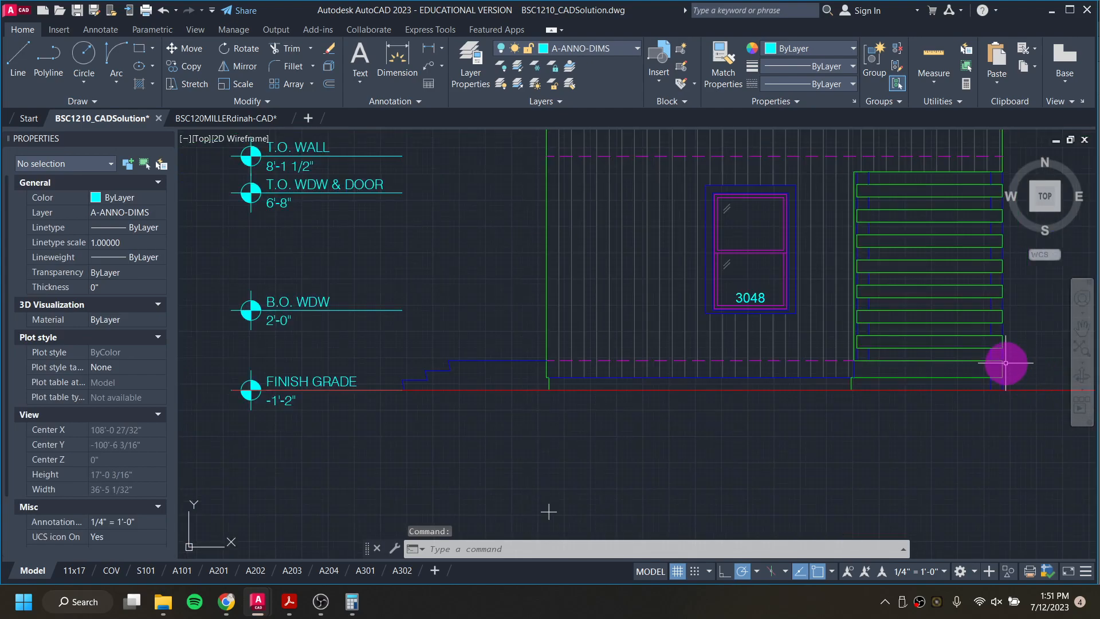
pyautogui.scroll(5, 1003, 362)
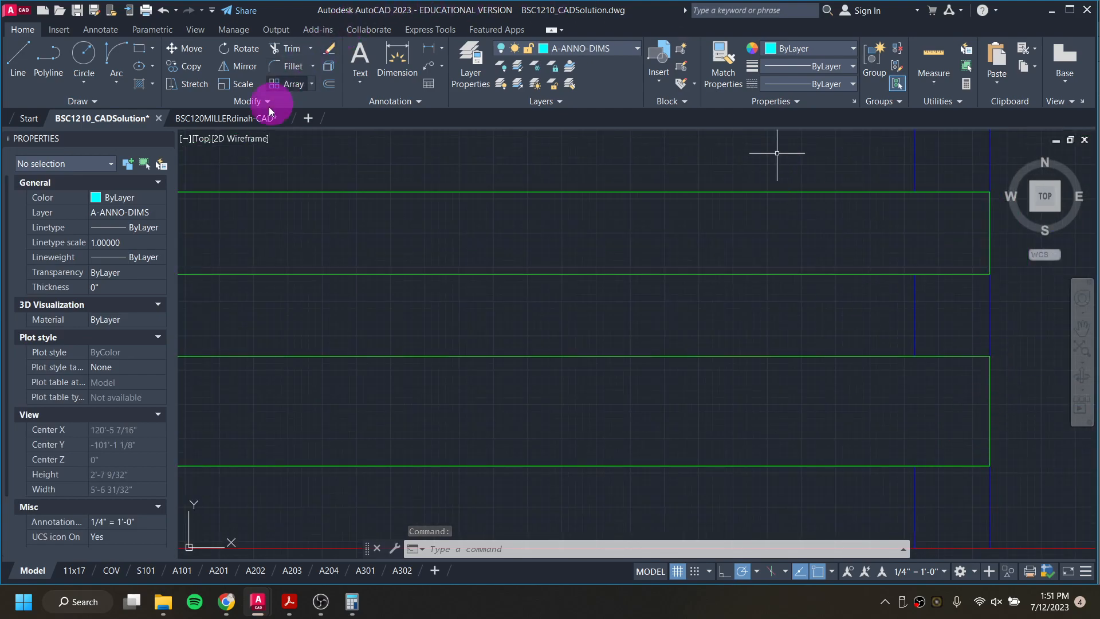
pyautogui.click(206, 118)
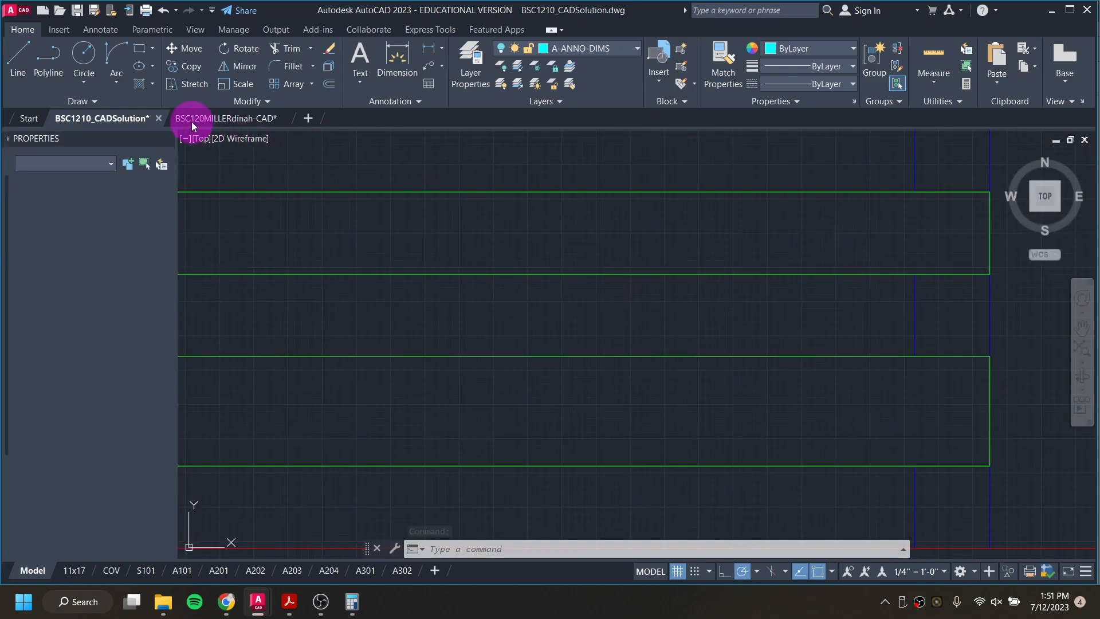
pyautogui.scroll(-1, 625, 288)
pyautogui.scroll(-2, 496, 268)
pyautogui.moveTo(506, 238); pyautogui.dragTo(505, 446, button='middle')
pyautogui.click(264, 120)
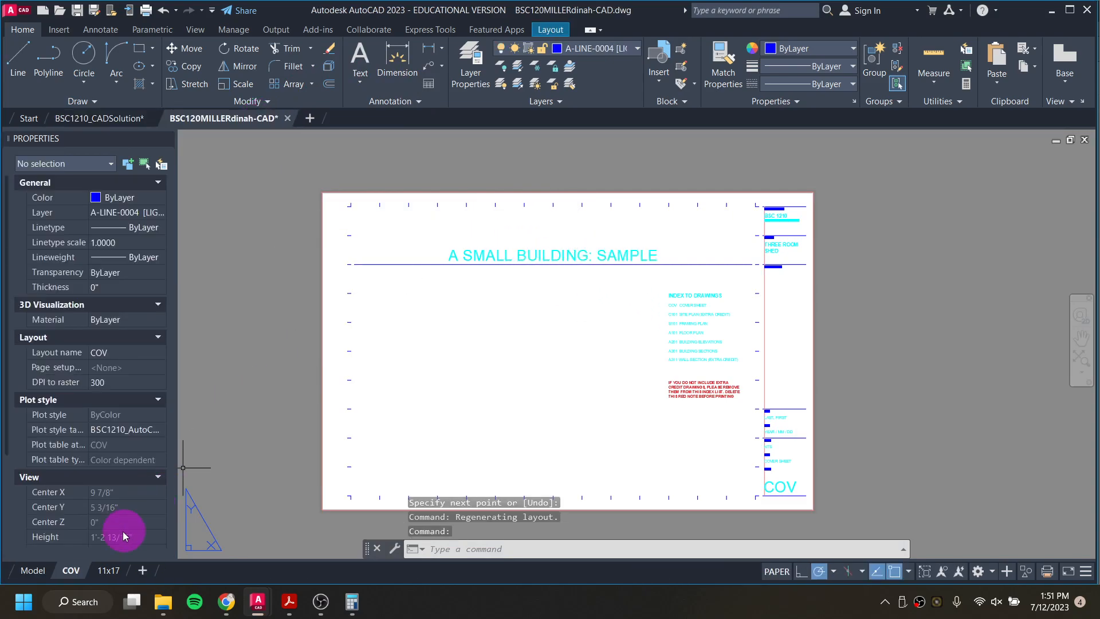
pyautogui.click(34, 571)
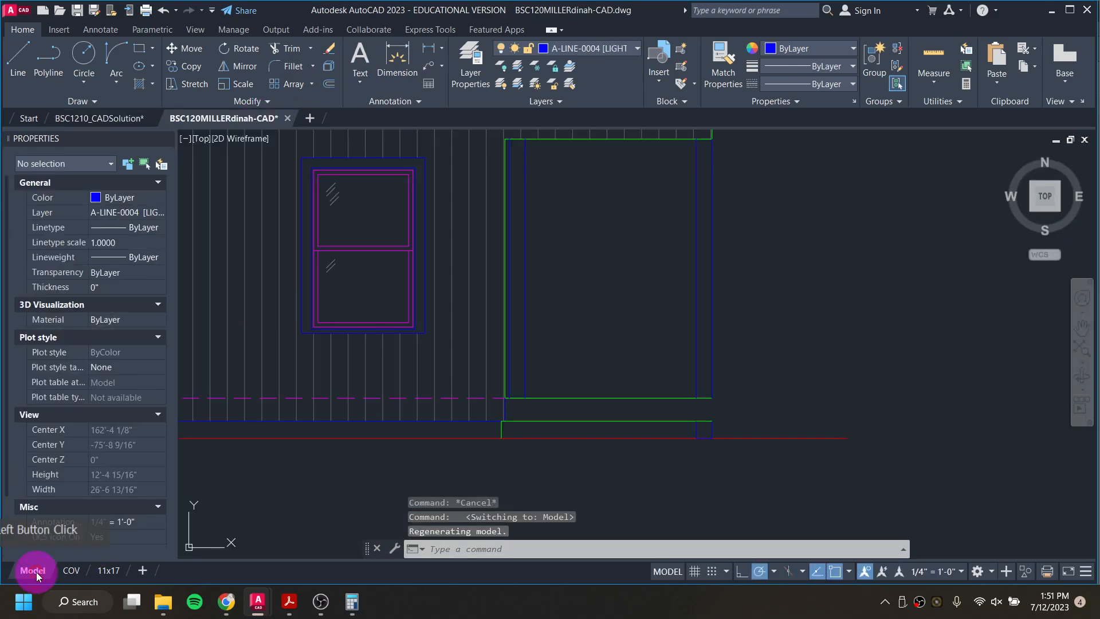
# Step: Make layer A-LINE-0003 current and close the deck's outer end with a vertical line from its top edge to its underside
pyautogui.click(613, 46)
pyautogui.click(614, 258)
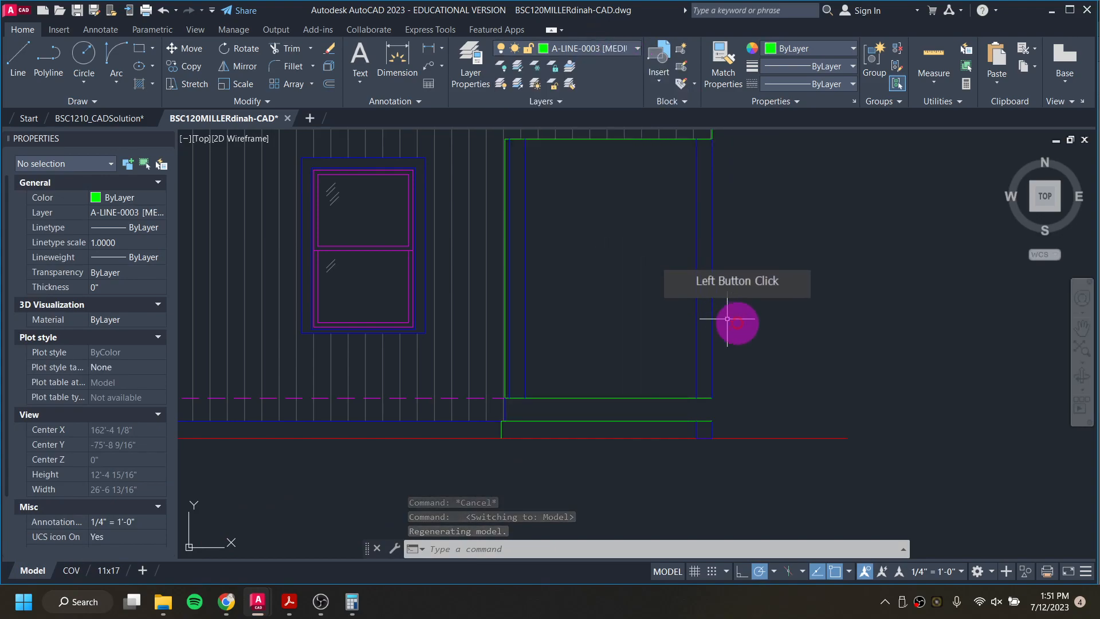
pyautogui.press('l')
pyautogui.press('Return')
pyautogui.click(712, 397)
pyautogui.click(712, 423)
pyautogui.press('Return')
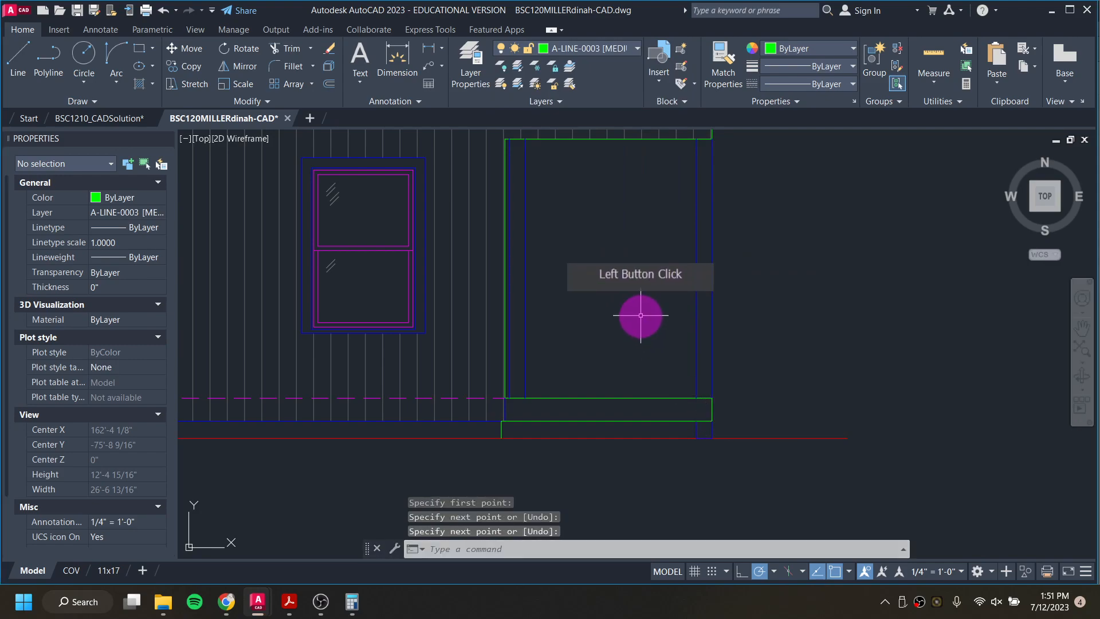
pyautogui.moveTo(629, 366); pyautogui.dragTo(620, 431, button='middle')
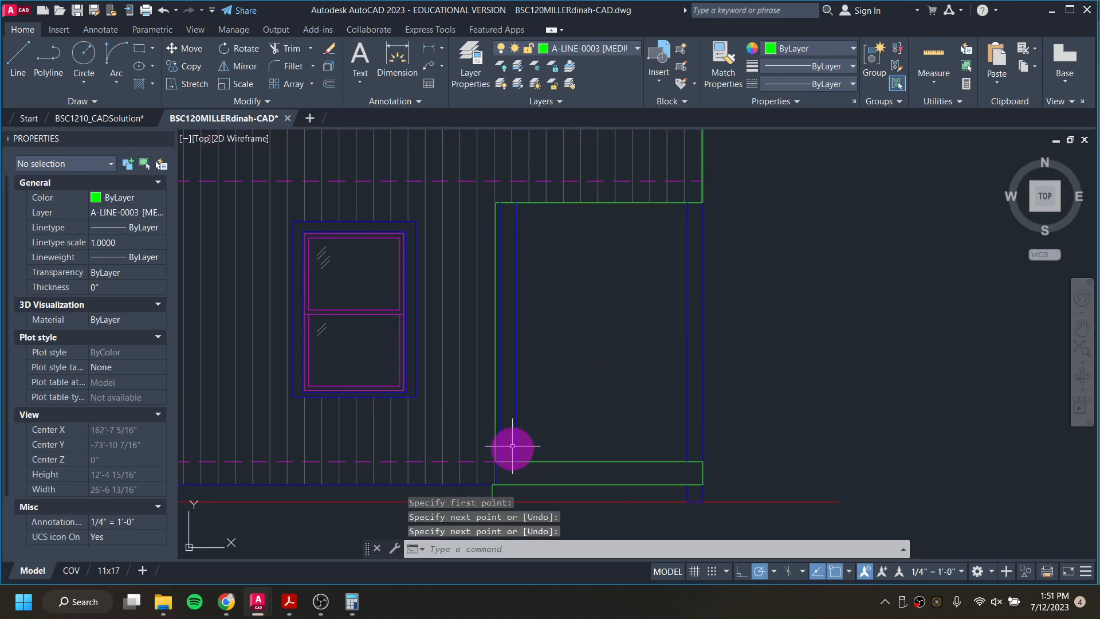
# Step: In the solution drawing, measure the gap between the deck and the lowest porch slat with a linear dimension
pyautogui.click(105, 119)
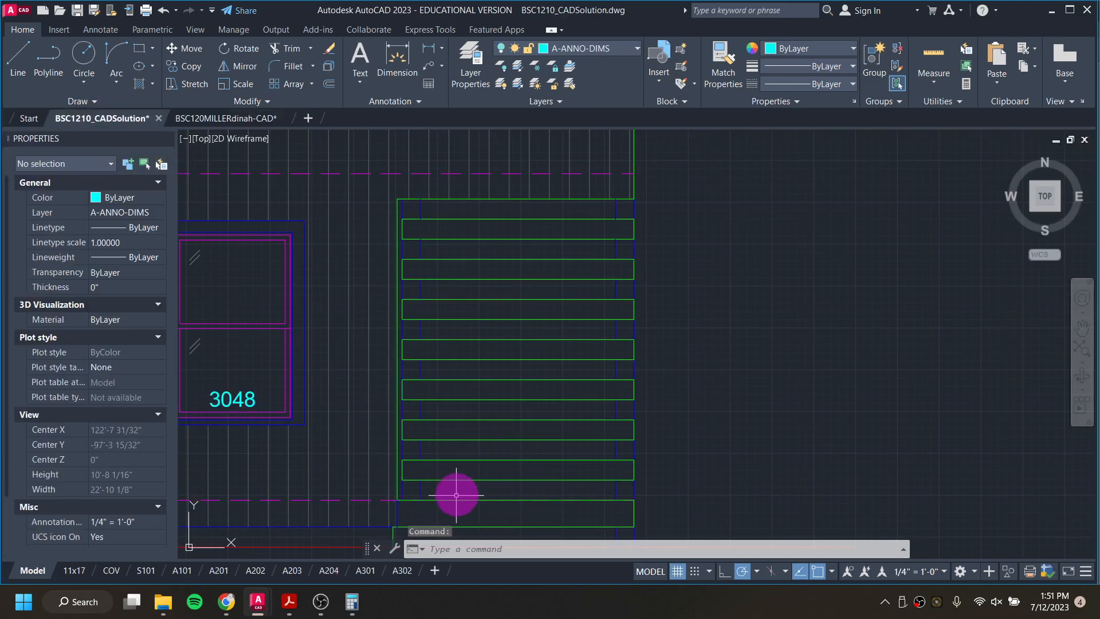
pyautogui.click(414, 27)
pyautogui.click(429, 51)
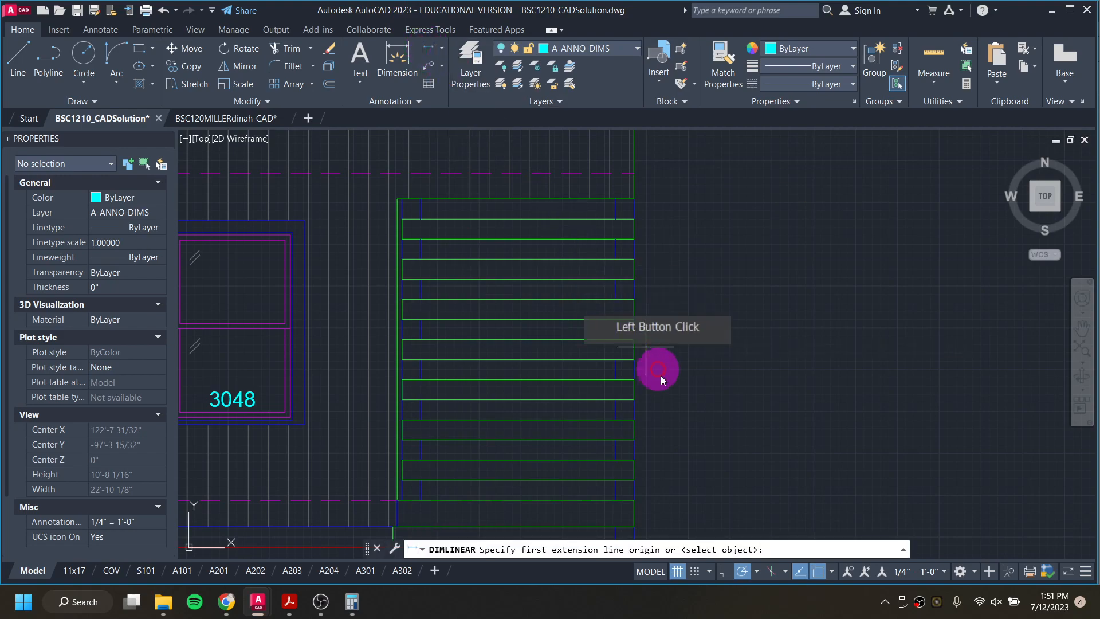
pyautogui.click(634, 501)
pyautogui.click(634, 480)
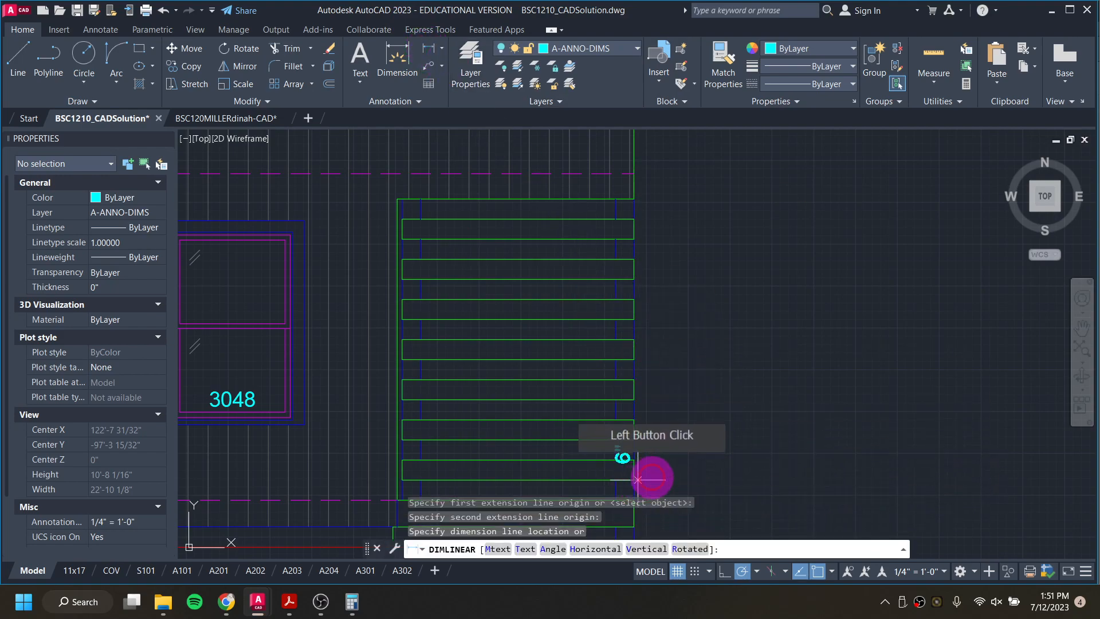
pyautogui.click(691, 470)
# Step: Measure the gap between the two lowest porch slats with a linear dimension, leaving it unplaced
pyautogui.moveTo(745, 429); pyautogui.dragTo(715, 298, button='middle')
pyautogui.press('Return')
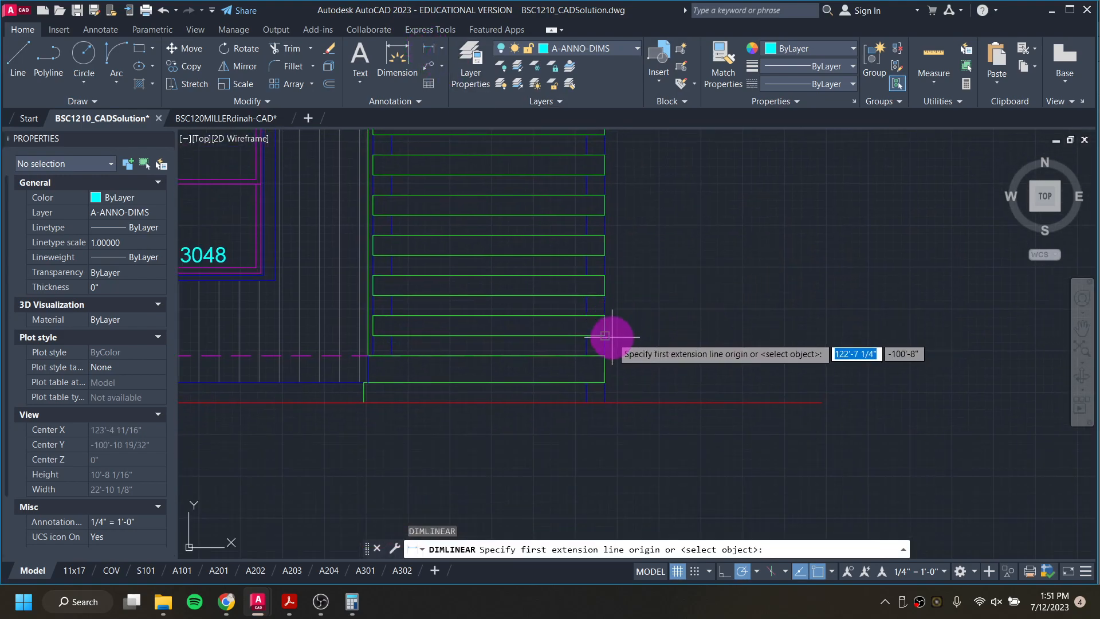
pyautogui.click(604, 316)
pyautogui.click(604, 295)
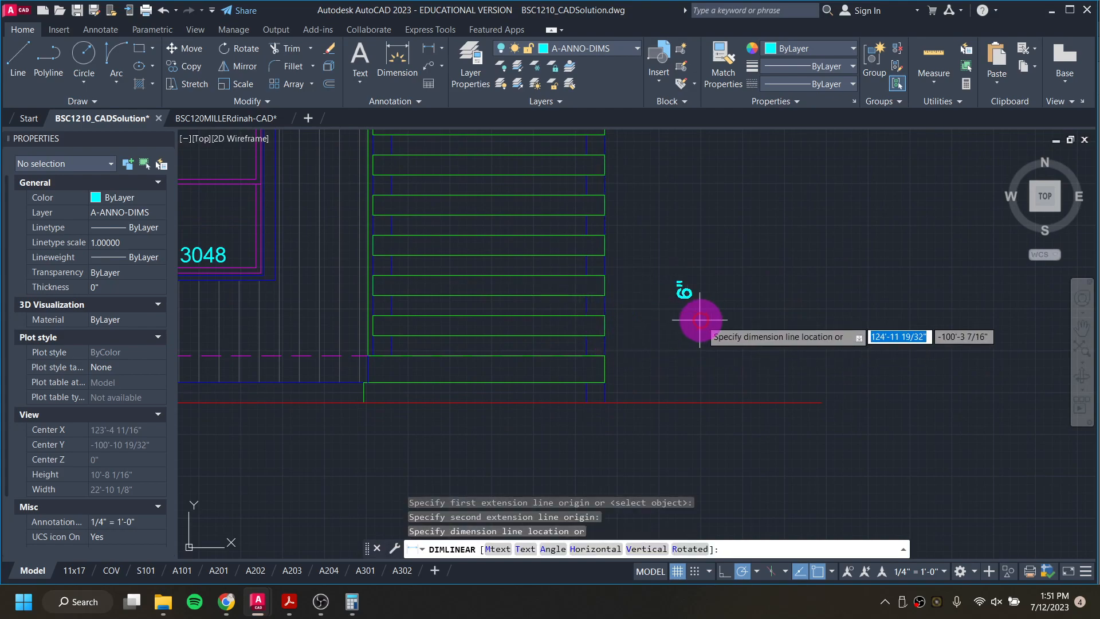
pyautogui.press('Escape')
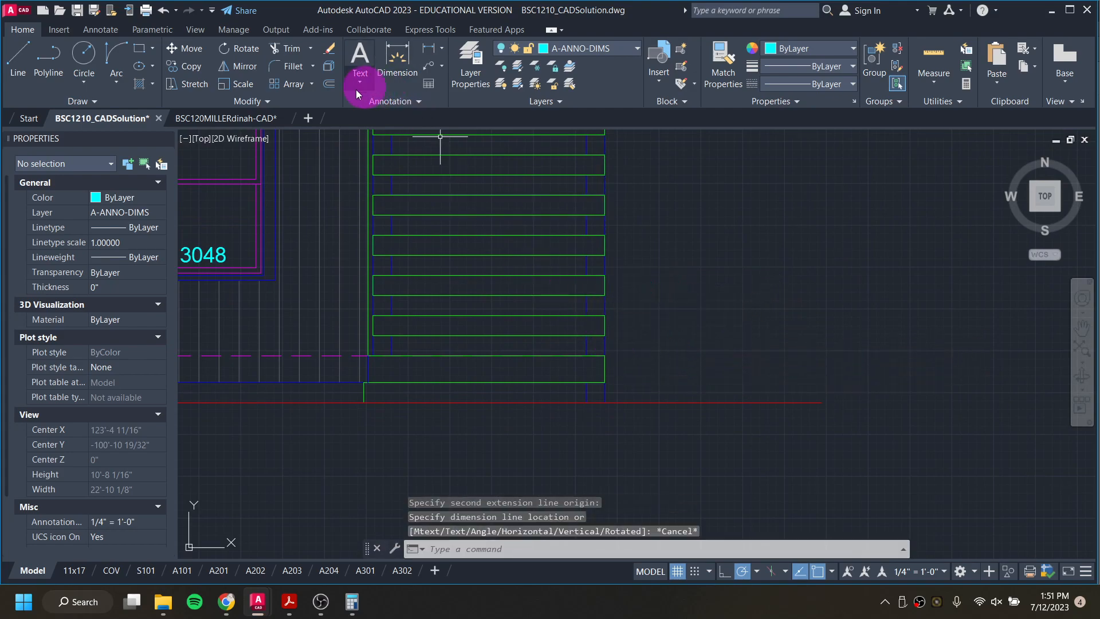
# Step: In the working drawing, draw a 5'-10 1/2" by 6" slat rectangle on the deck line, starting at the inner post's left edge
pyautogui.click(247, 119)
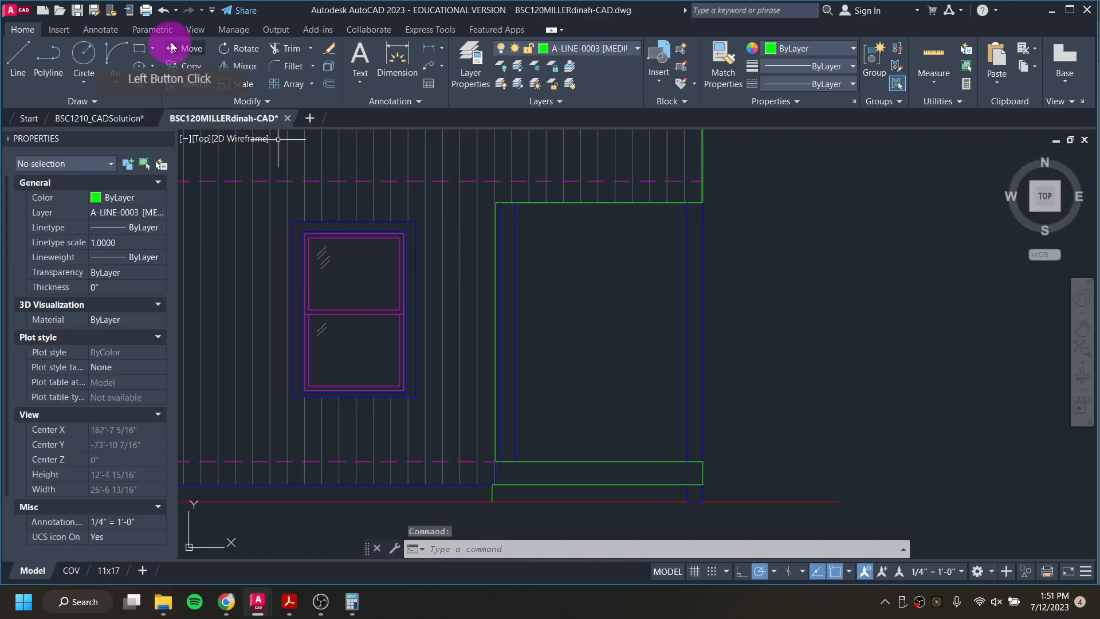
pyautogui.click(140, 55)
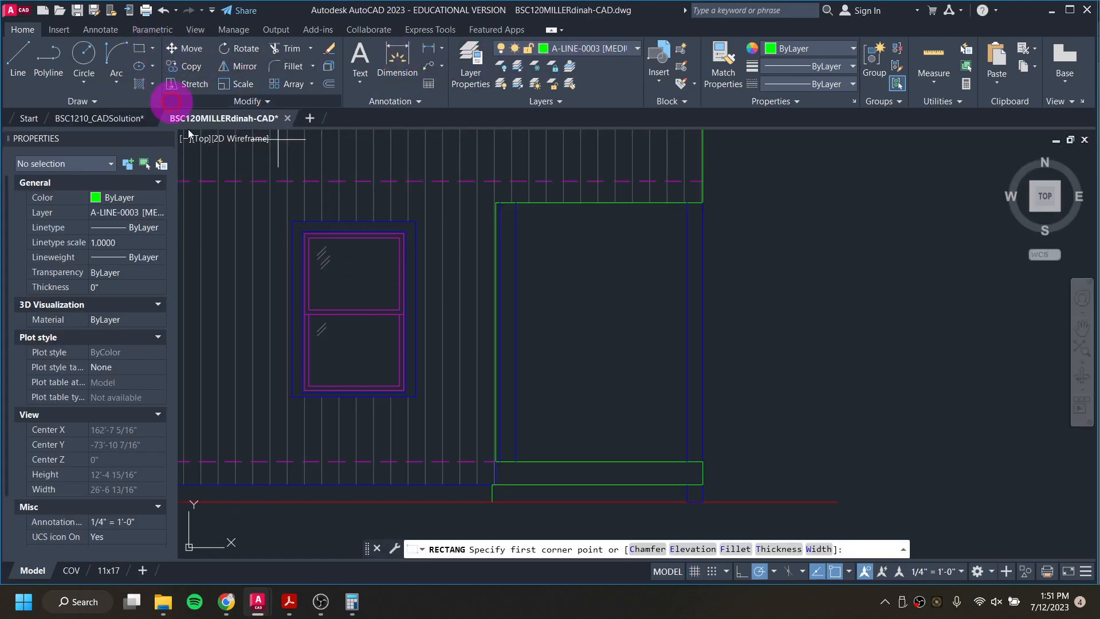
pyautogui.click(500, 462)
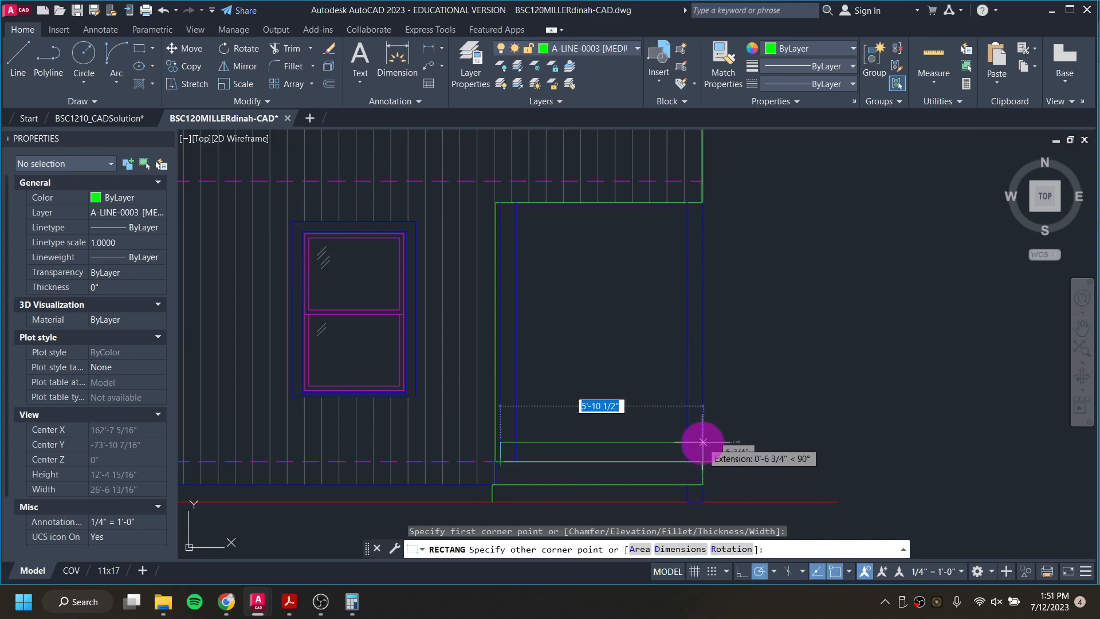
pyautogui.scroll(2, 703, 442)
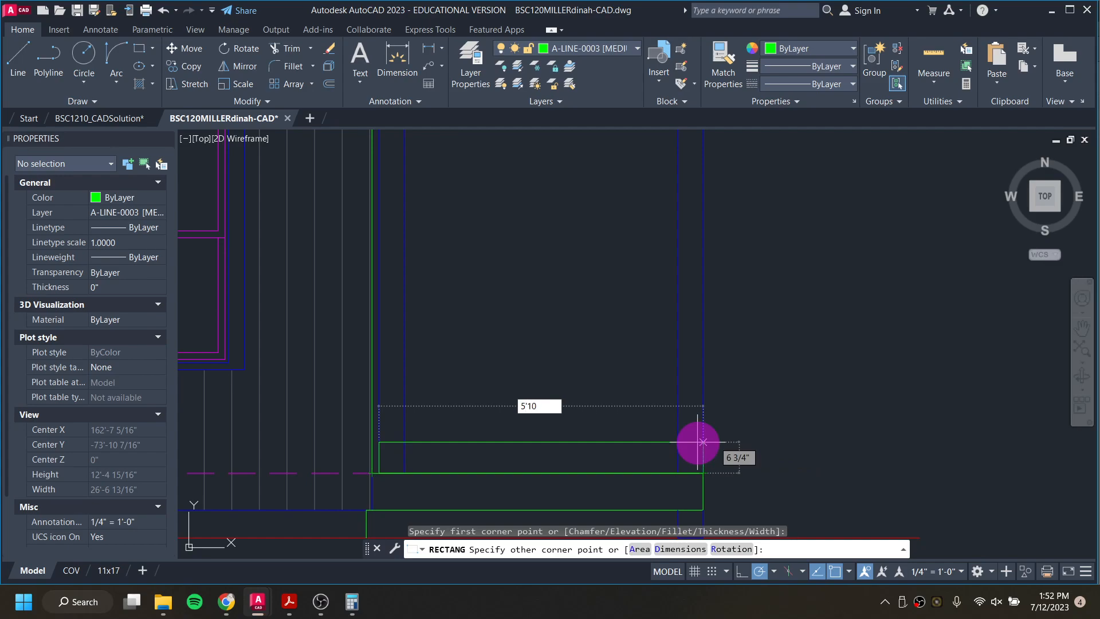
pyautogui.press('Tab')
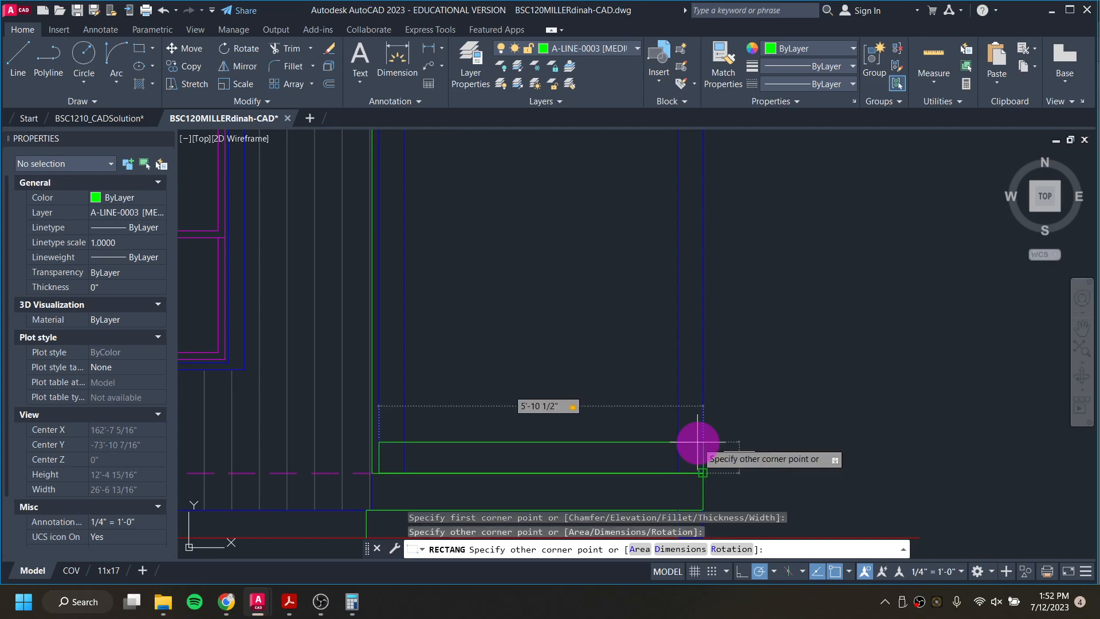
pyautogui.write('6')
pyautogui.press('Return')
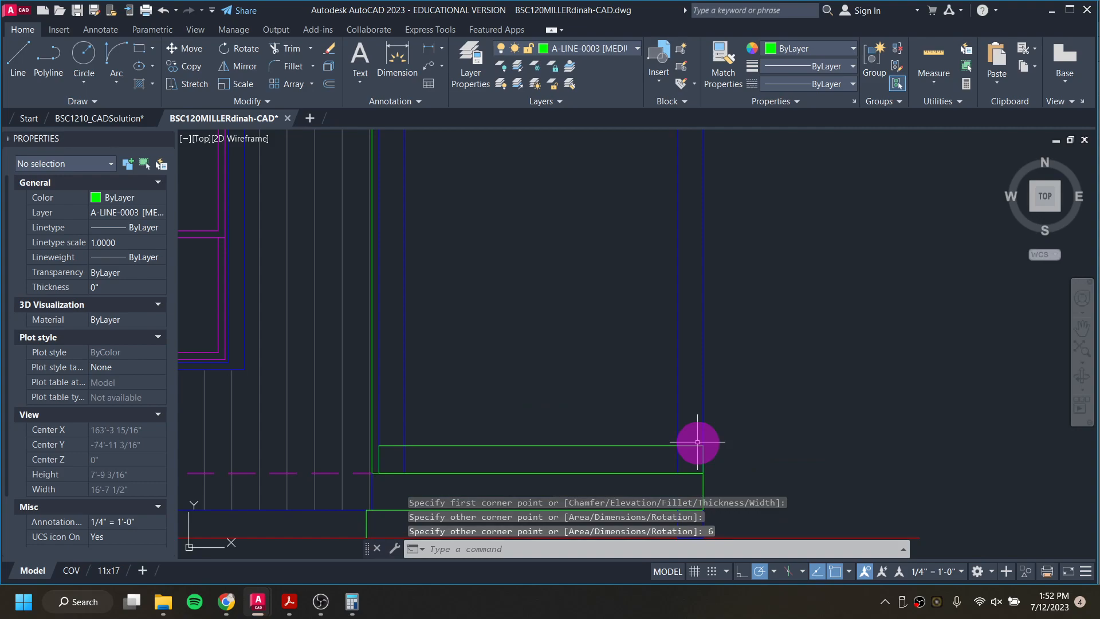
# Step: Copy the slat rectangle straight up from its lower-left corner at 1', 2', 3', 4', 5', 6' and 7'
pyautogui.click(649, 446)
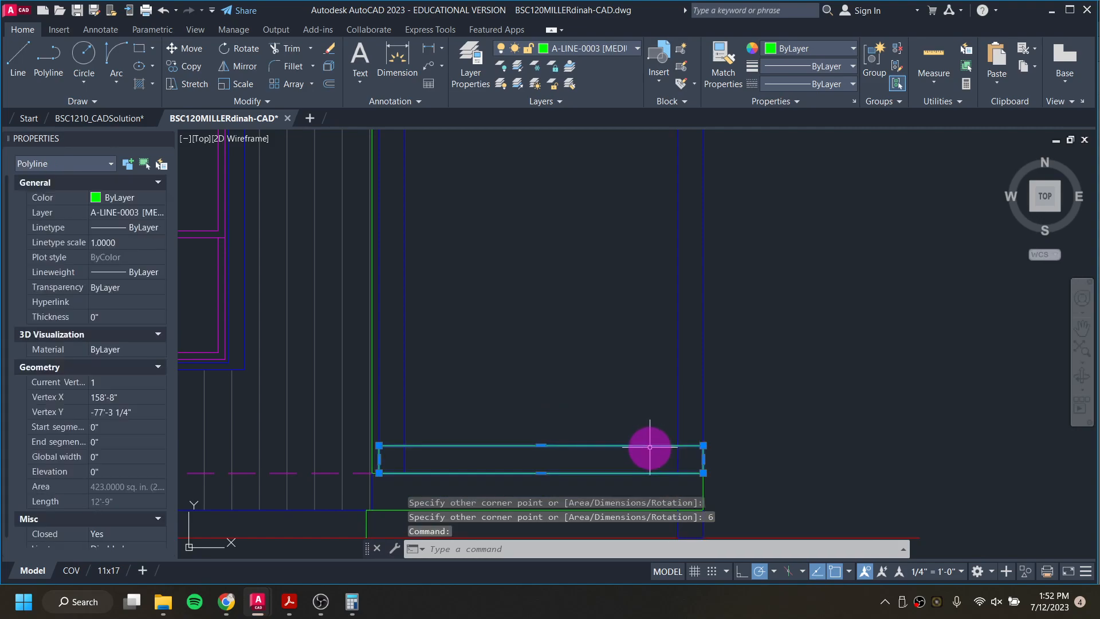
pyautogui.rightClick(649, 447)
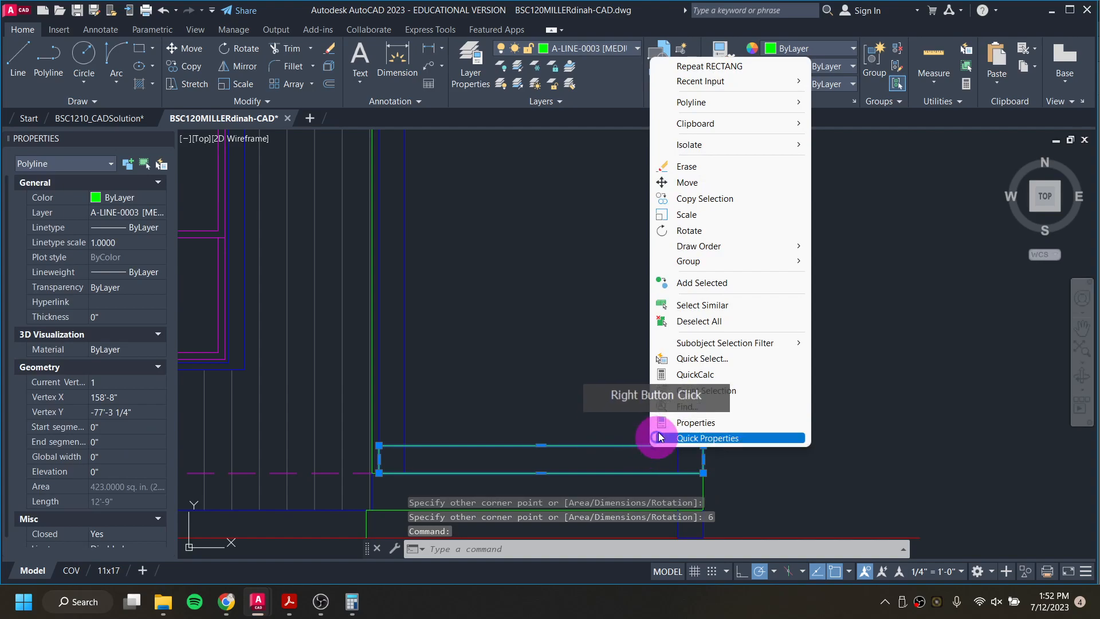
pyautogui.click(699, 198)
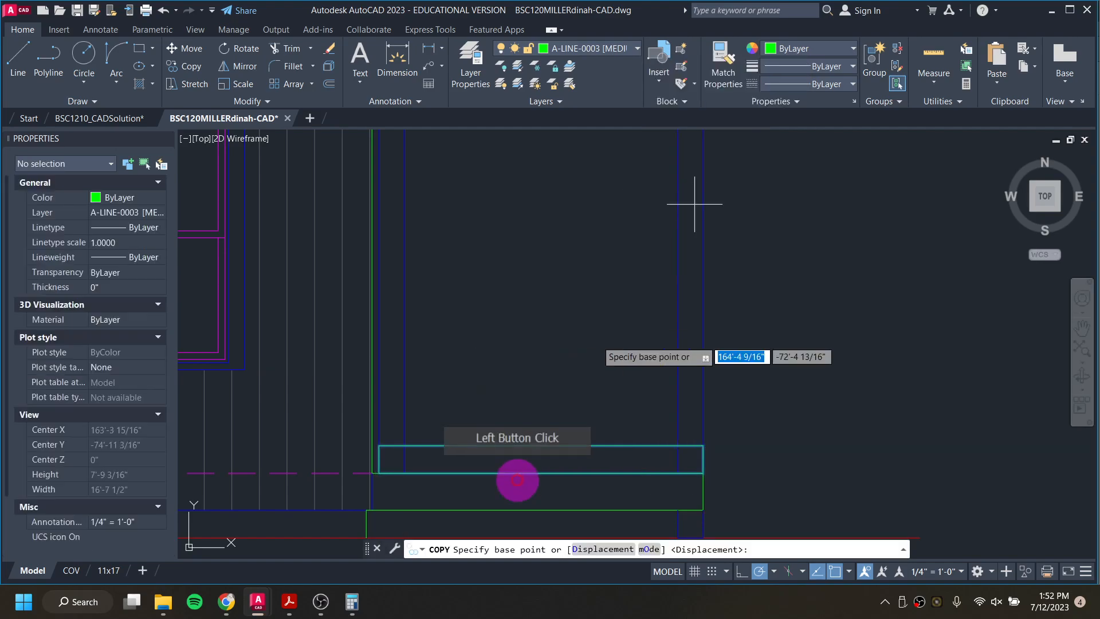
pyautogui.click(378, 473)
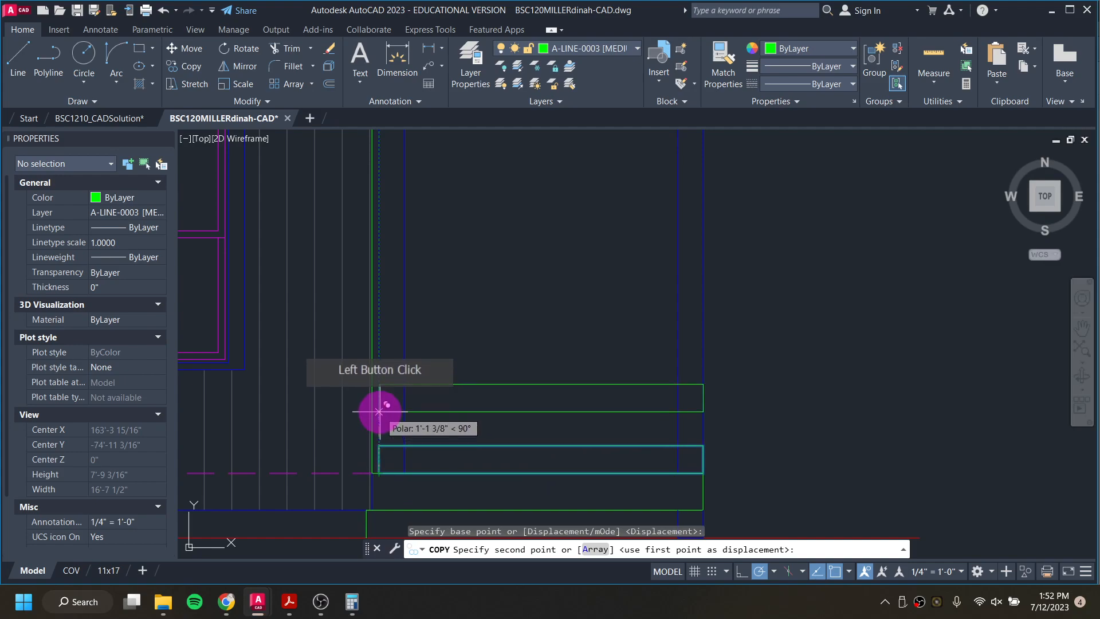
pyautogui.write('1')
pyautogui.press('Return')
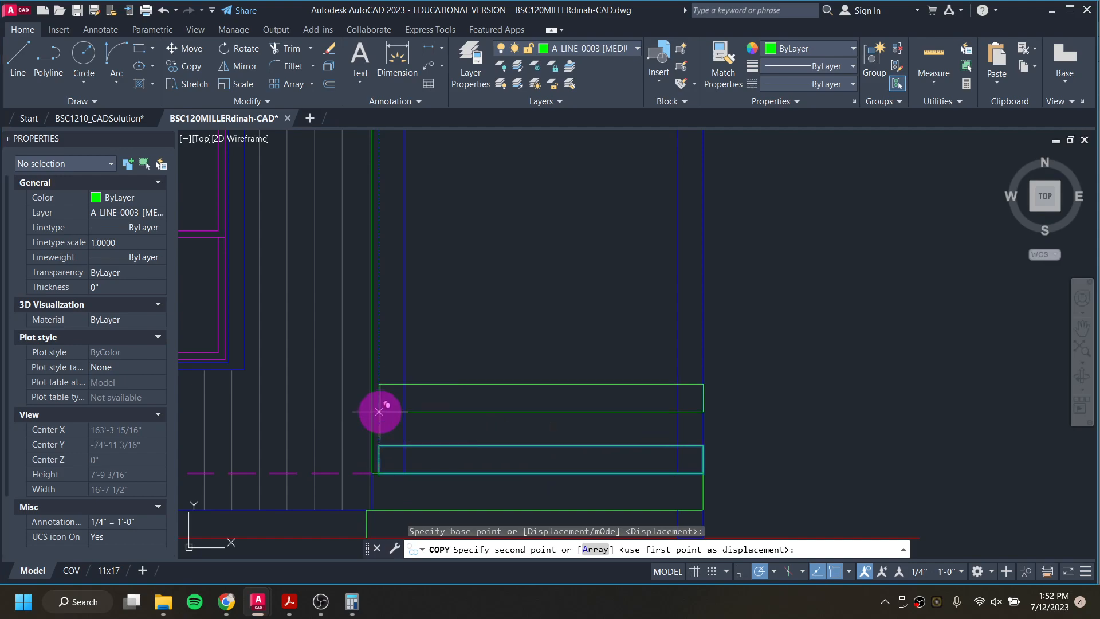
pyautogui.write('2')
pyautogui.press('Return')
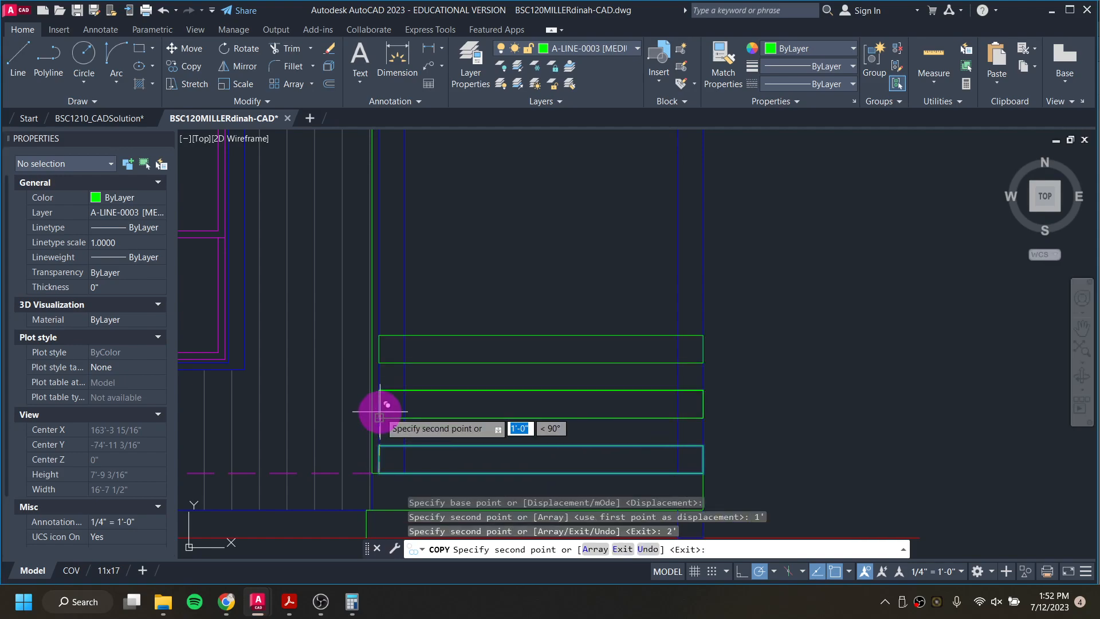
pyautogui.write('3')
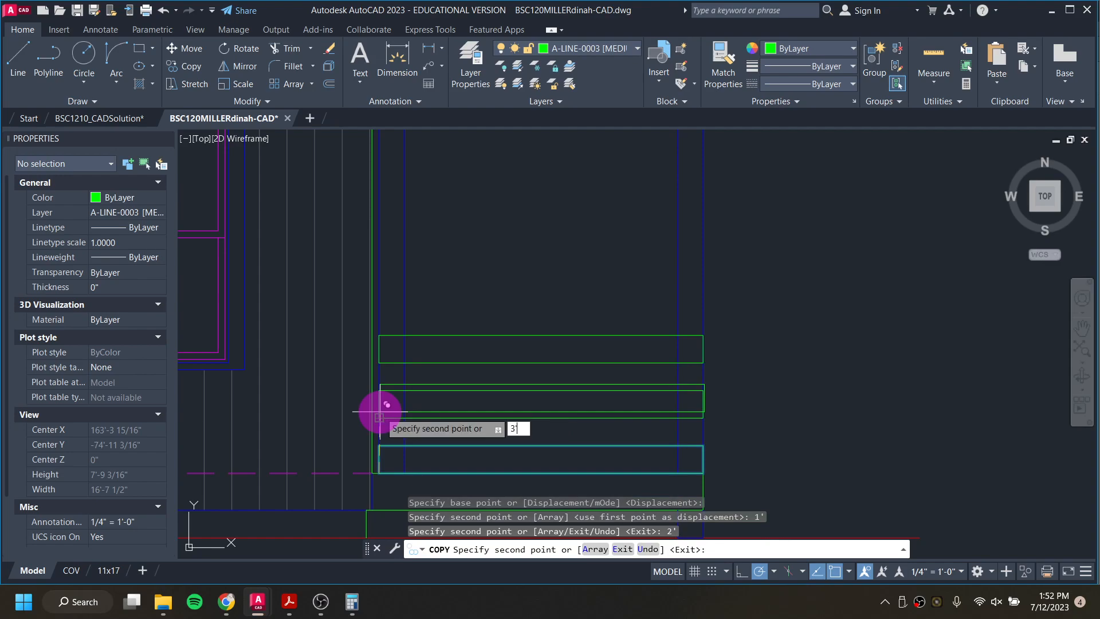
pyautogui.press('Return')
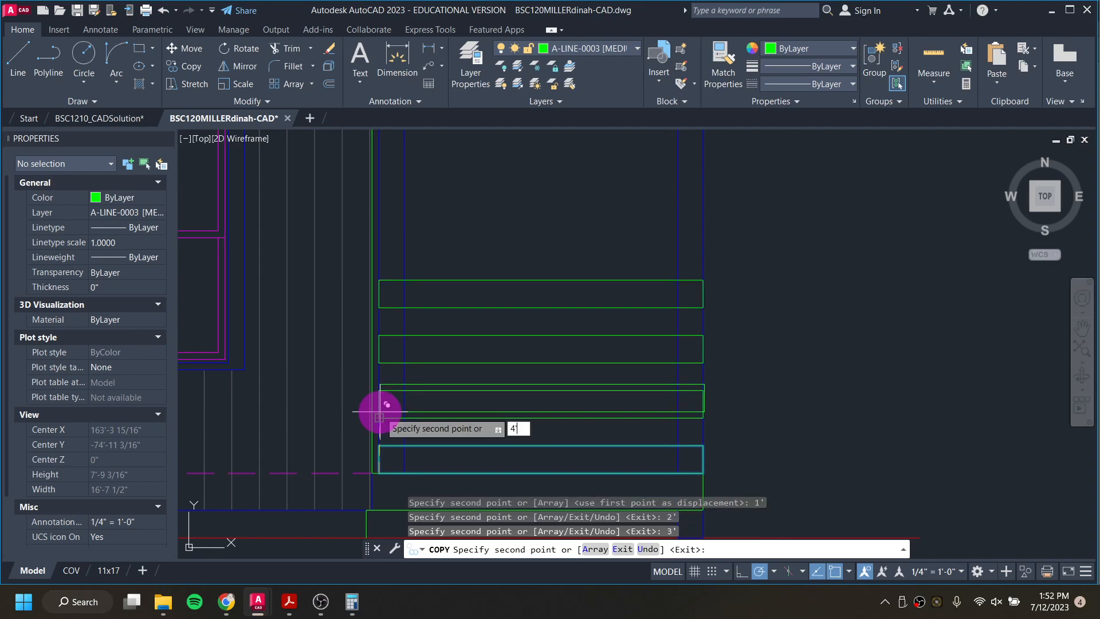
pyautogui.press('Return')
pyautogui.press('Return')
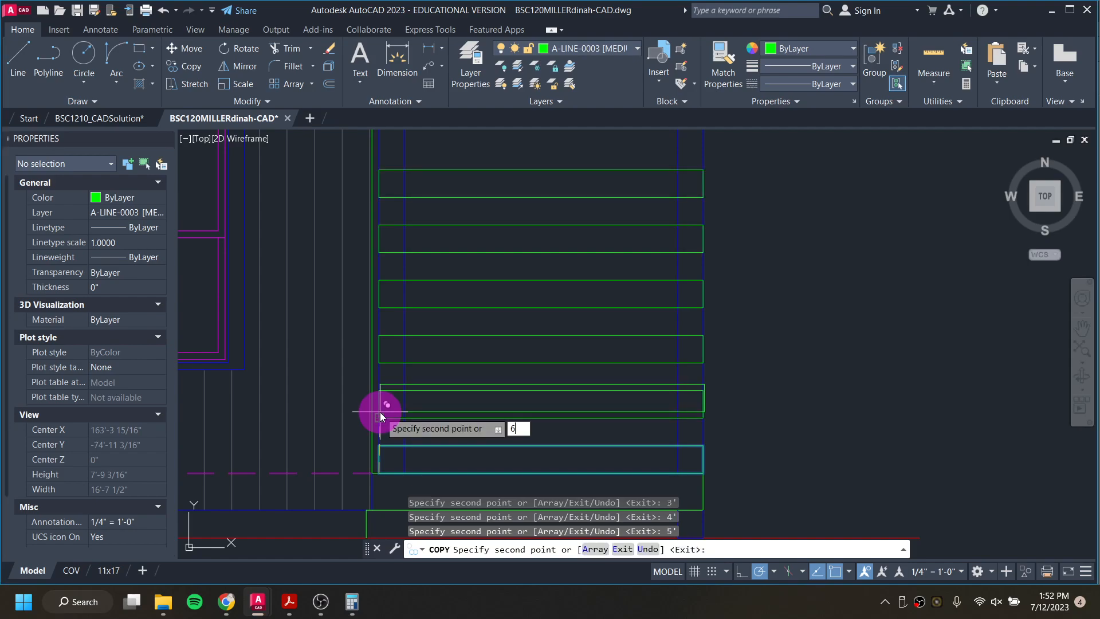
pyautogui.scroll(-2, 379, 411)
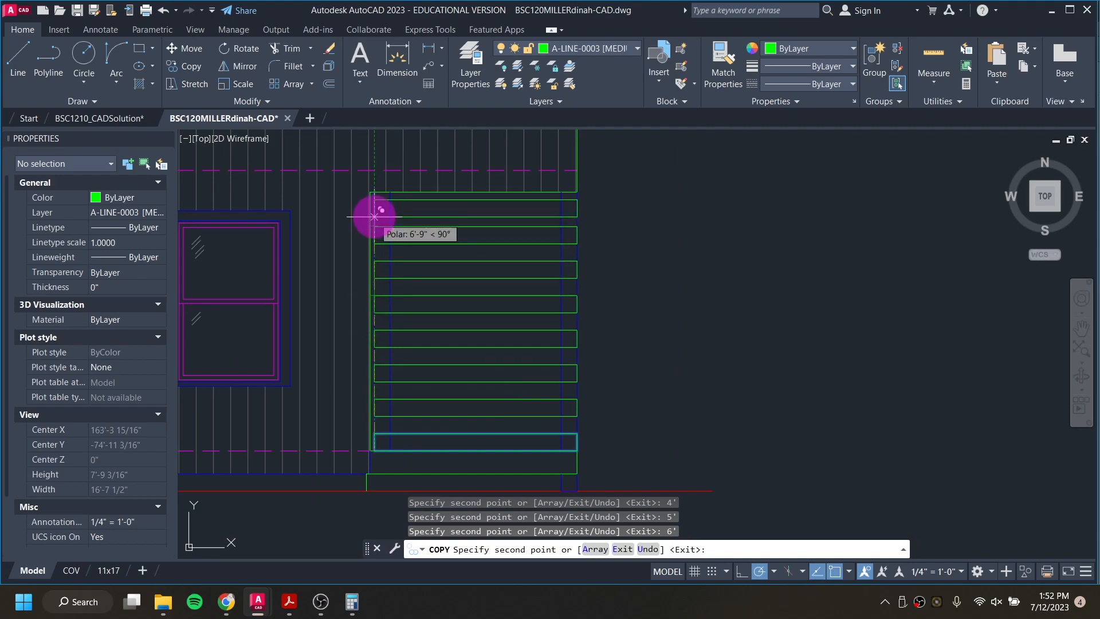
pyautogui.scroll(2, 373, 213)
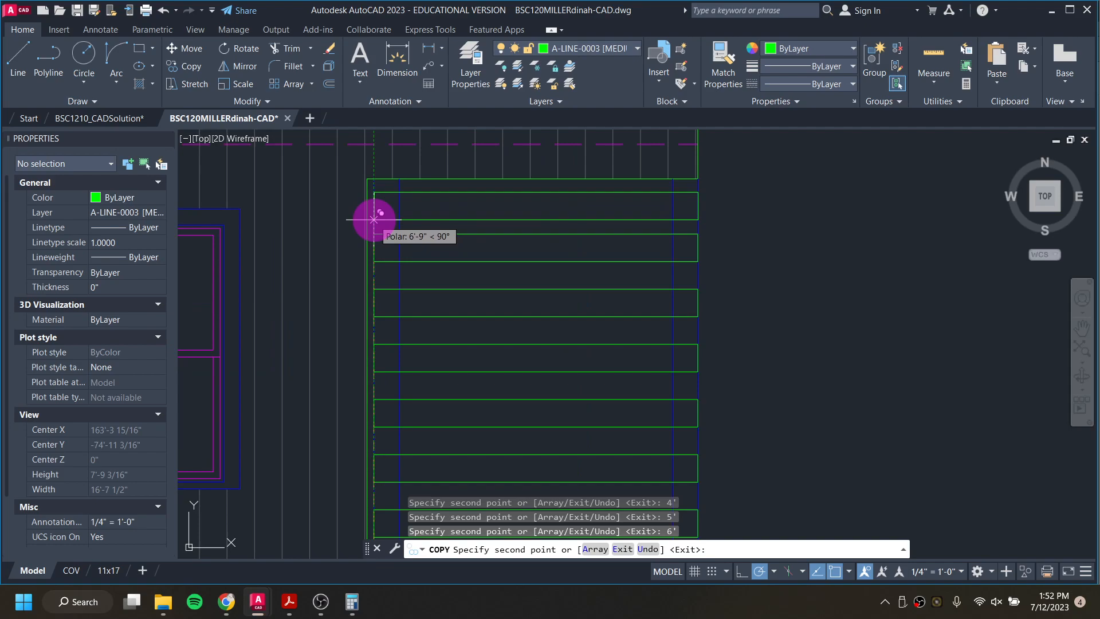
pyautogui.write("'")
pyautogui.press('Return')
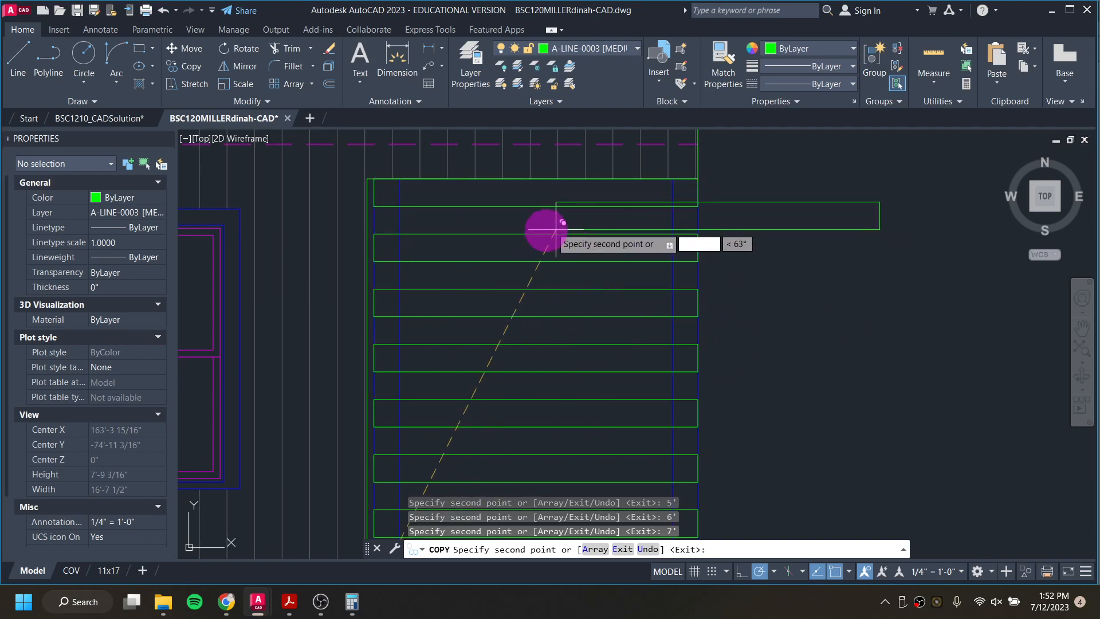
pyautogui.press('Escape')
pyautogui.press('Escape')
pyautogui.press('Escape')
# Step: Trim the post lines where they pass behind each of the horizontal slats, down to the slat on the deck
pyautogui.write('tr')
pyautogui.press('Return')
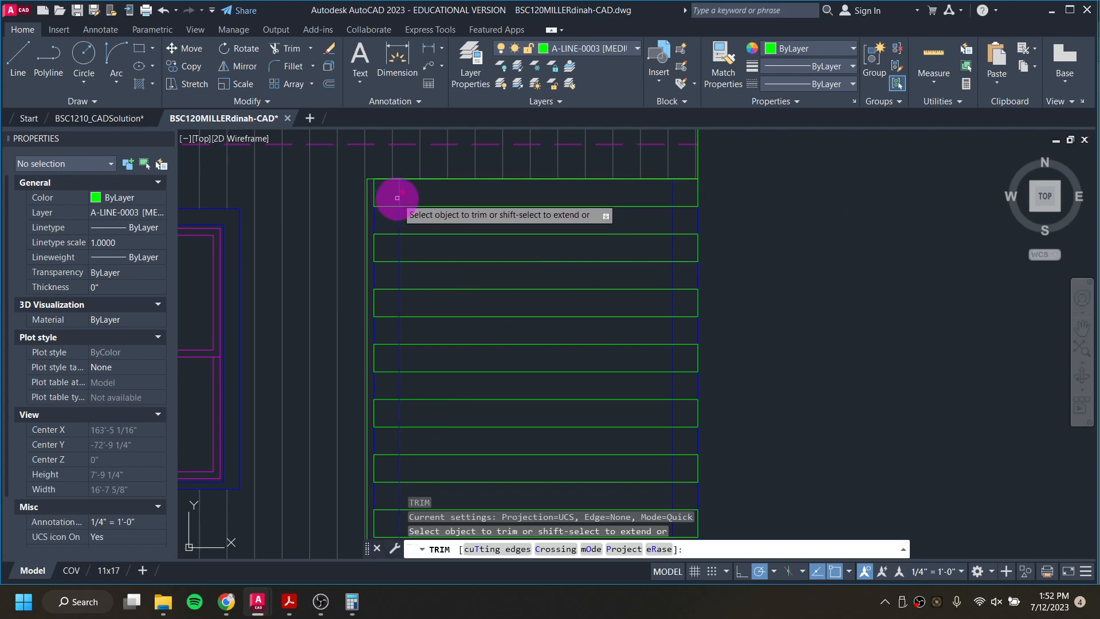
pyautogui.click(400, 198)
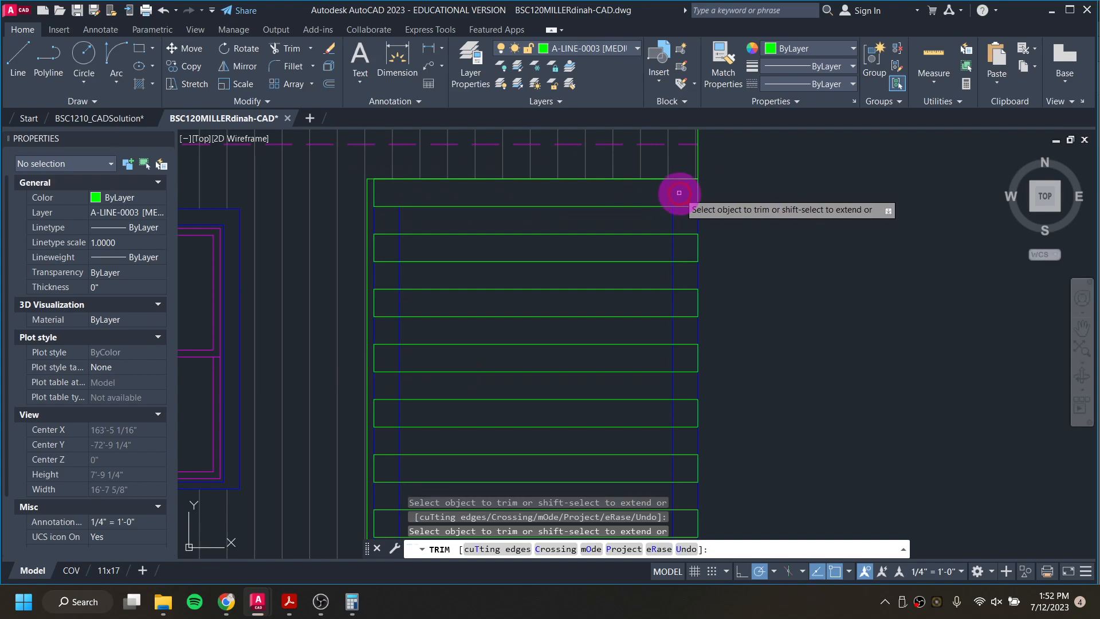
pyautogui.moveTo(681, 253); pyautogui.dragTo(647, 254)
pyautogui.moveTo(386, 244); pyautogui.dragTo(424, 246)
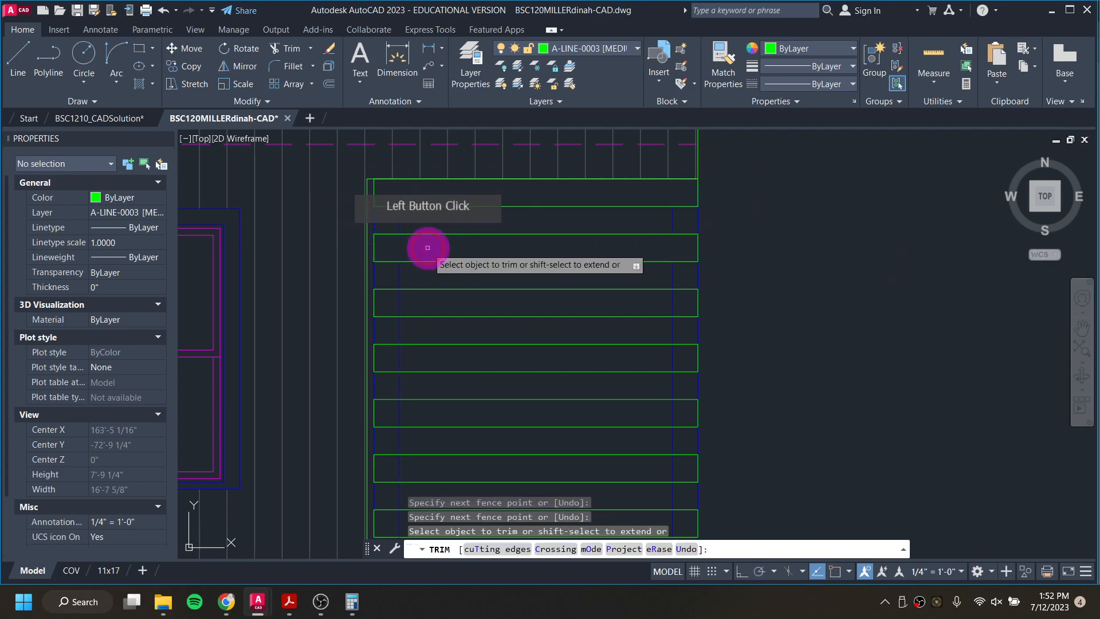
pyautogui.moveTo(385, 308); pyautogui.dragTo(685, 302)
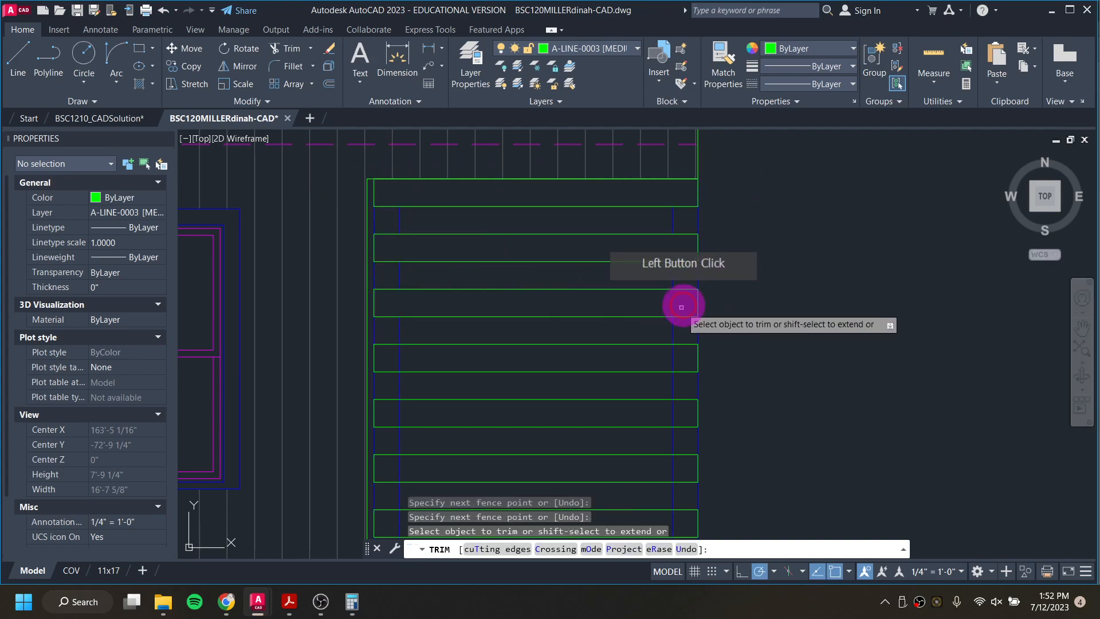
pyautogui.moveTo(680, 361); pyautogui.dragTo(393, 361)
pyautogui.moveTo(392, 413); pyautogui.dragTo(687, 410)
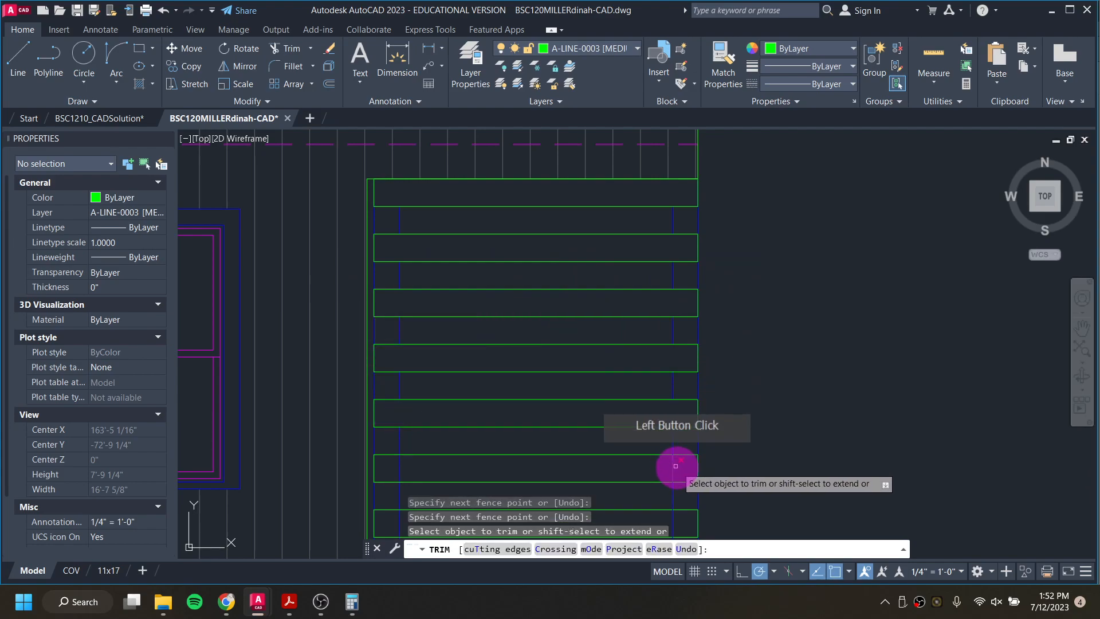
pyautogui.moveTo(685, 469); pyautogui.dragTo(578, 464)
pyautogui.click(394, 464)
pyautogui.moveTo(484, 459); pyautogui.dragTo(487, 301, button='middle')
pyautogui.click(403, 366)
pyautogui.click(697, 369)
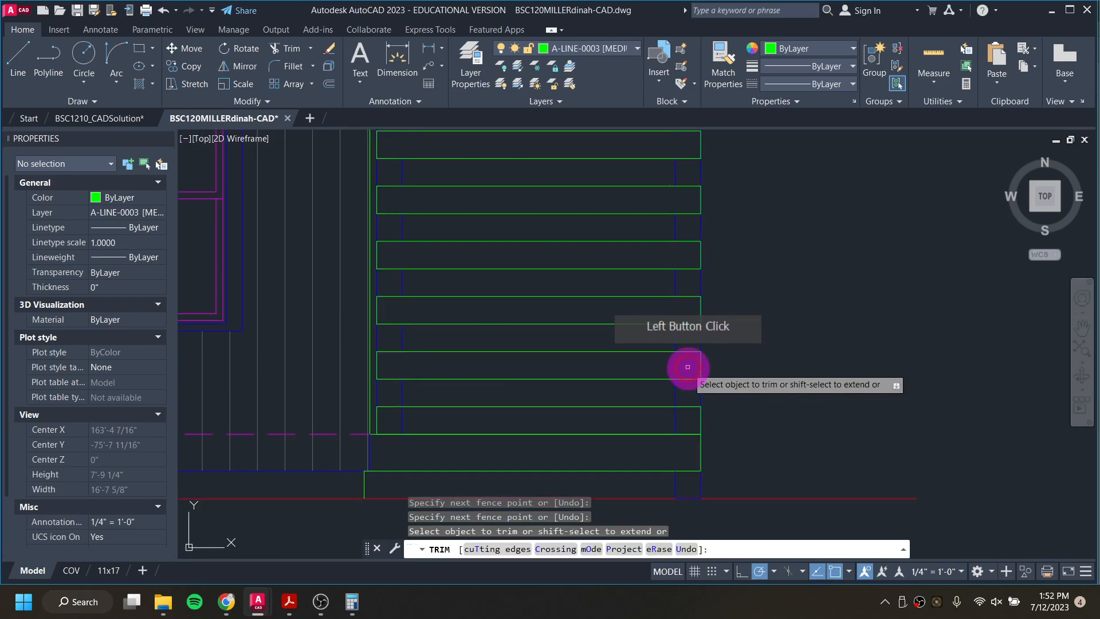
pyautogui.click(688, 419)
pyautogui.moveTo(688, 420)
pyautogui.mouseDown()
pyautogui.moveTo(393, 418)
pyautogui.moveTo(404, 419)
pyautogui.mouseUp()
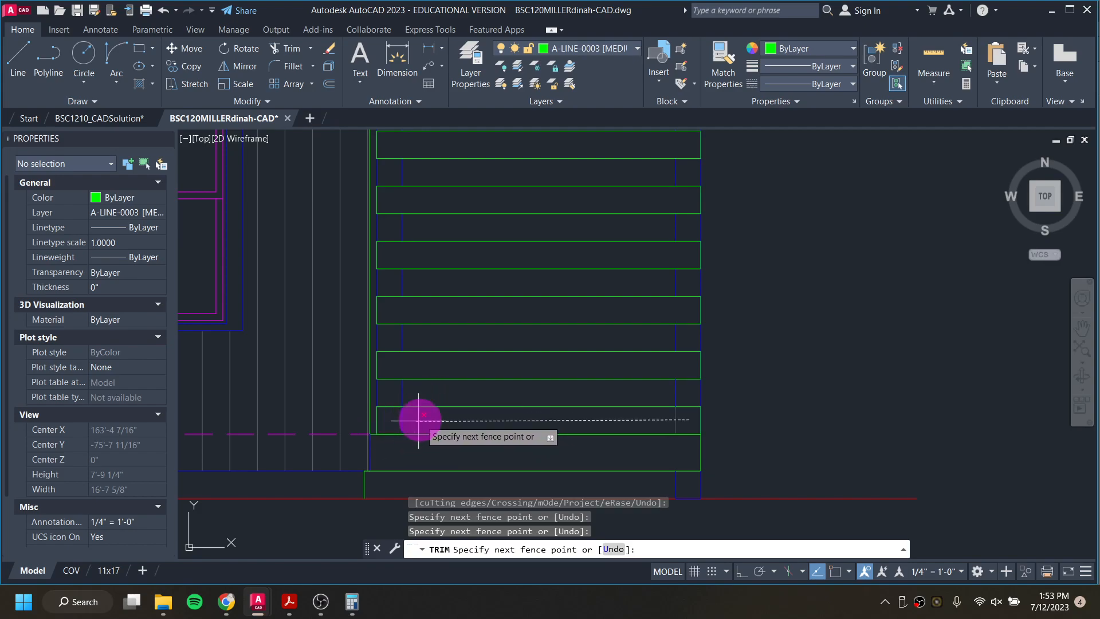
pyautogui.press('Escape')
# Step: Check the lowest slat against the solution drawing, and undo the trims, slat copies and slat rectangle in the working drawing
pyautogui.click(102, 118)
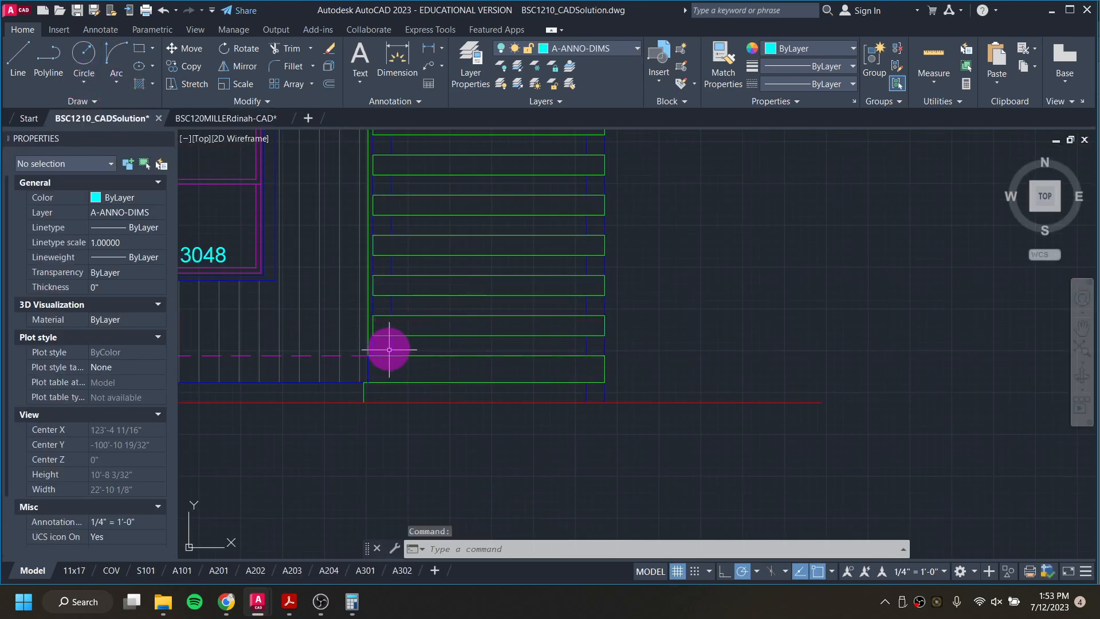
pyautogui.click(240, 121)
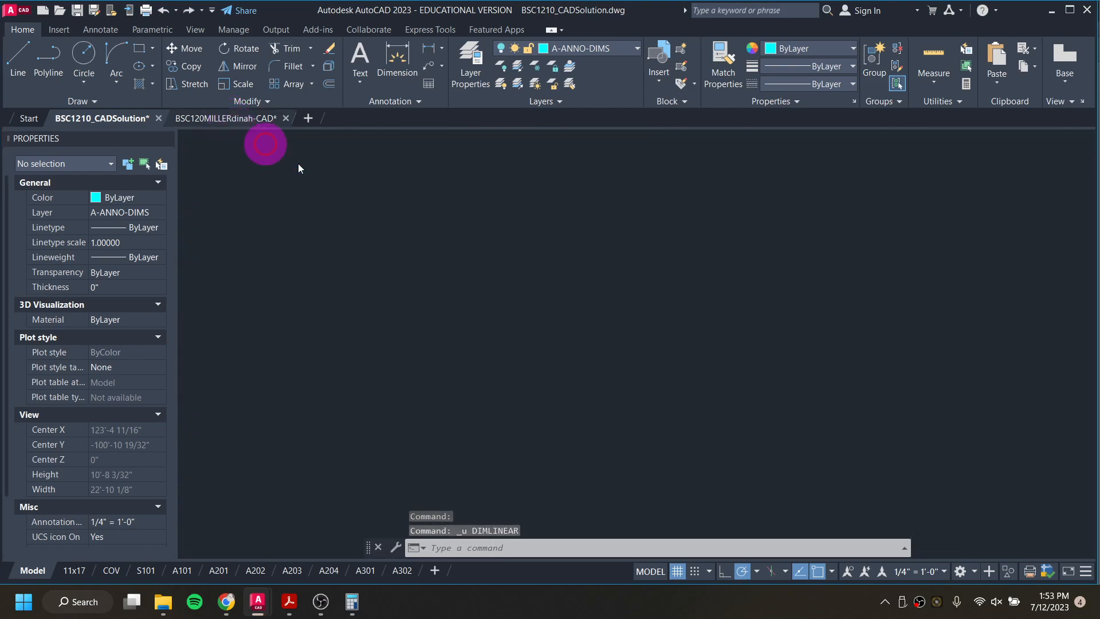
pyautogui.hotkey('ctrl', 'z')
pyautogui.hotkey('ctrl', 'z')
pyautogui.hotkey('ctrl', 'z')
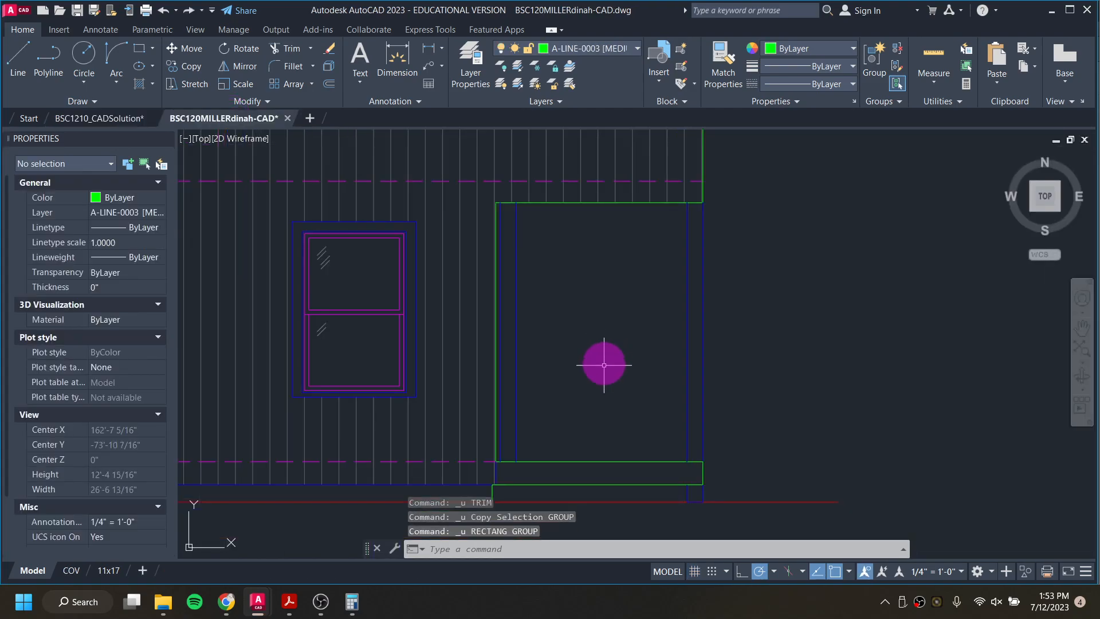
# Step: Restore the slat rectangle on the deck line and erase it
pyautogui.hotkey('ctrl', 'y')
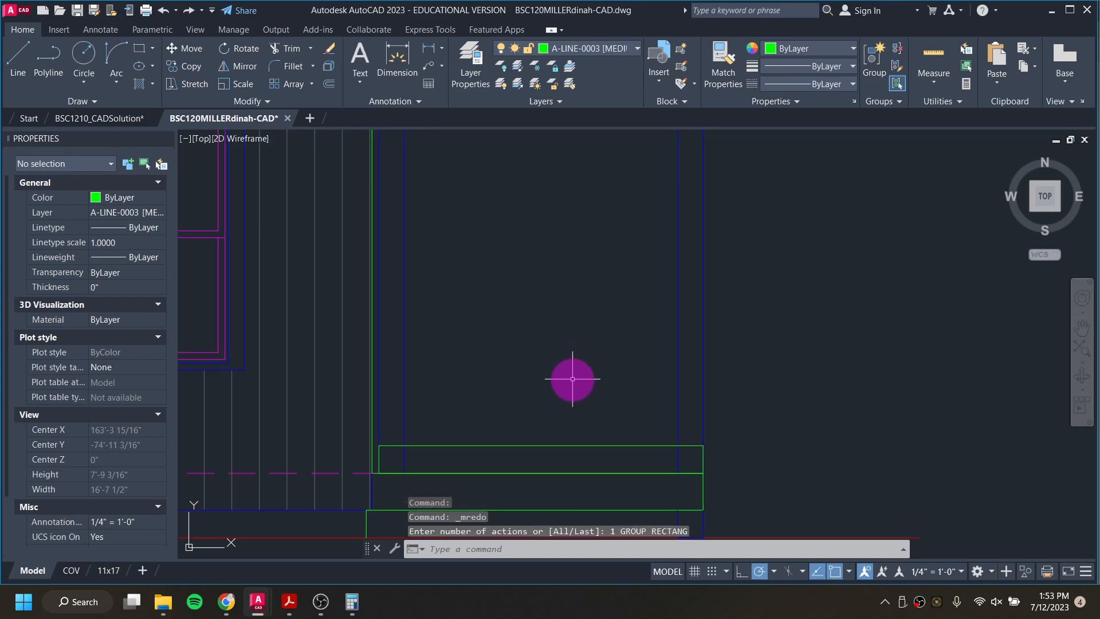
pyautogui.click(477, 446)
pyautogui.press('Delete')
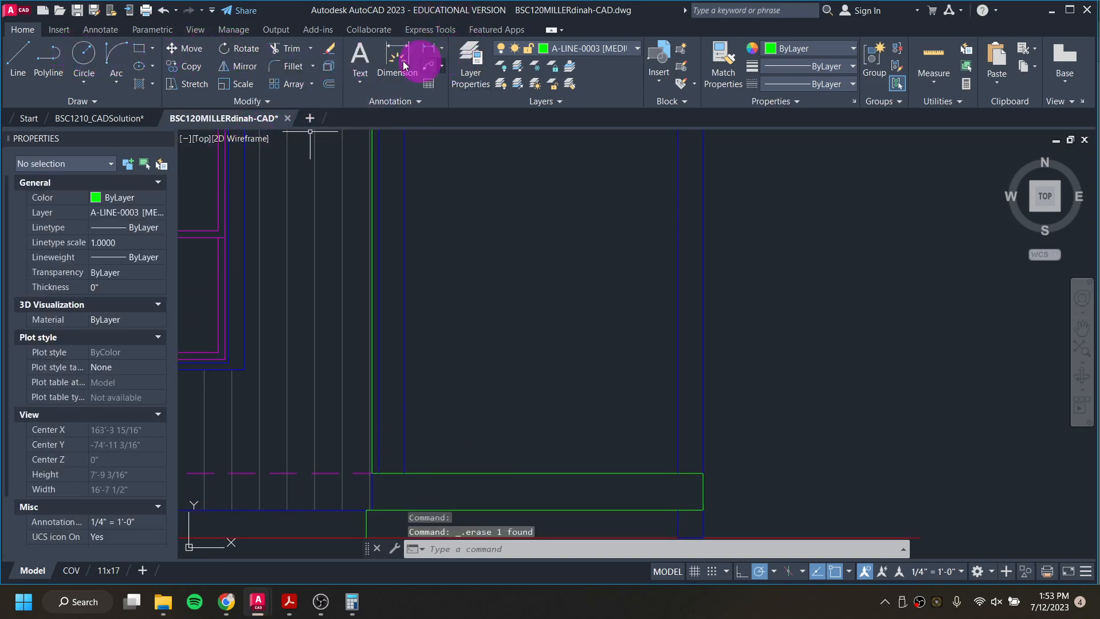
# Step: Draw a 5'10.5" by 6" slat rectangle on the deck line, starting at the inner post's left edge
pyautogui.click(140, 56)
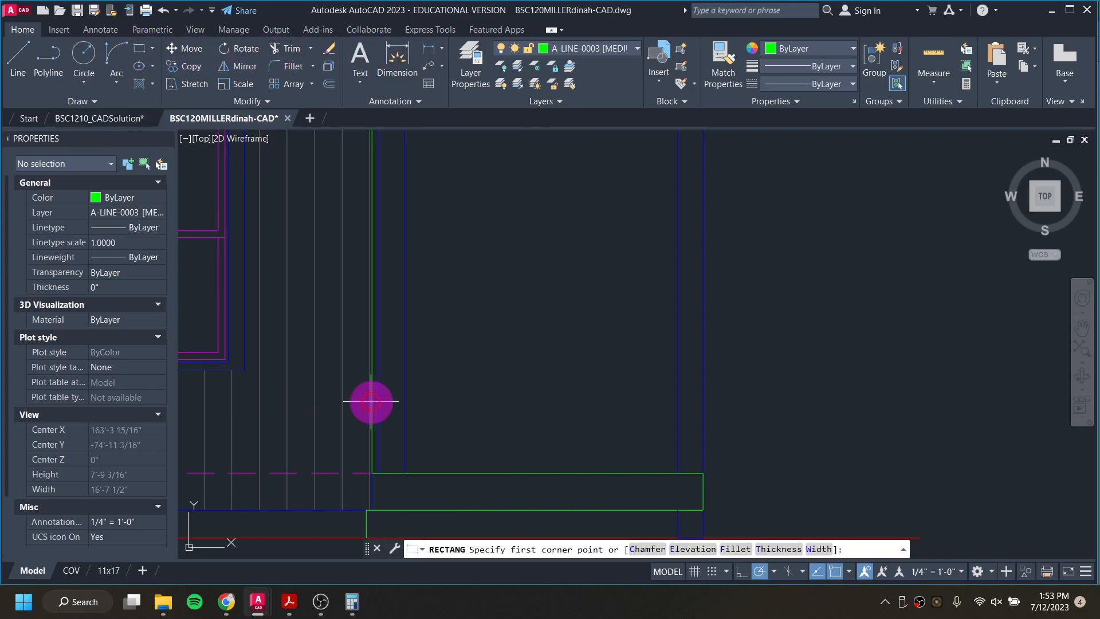
pyautogui.click(379, 473)
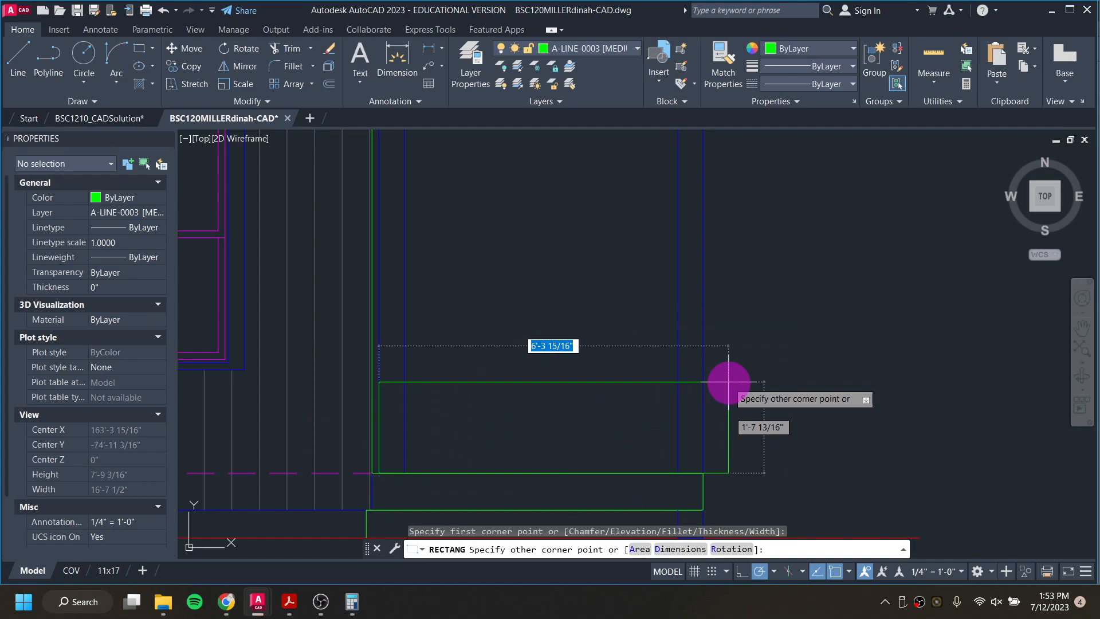
pyautogui.write("'")
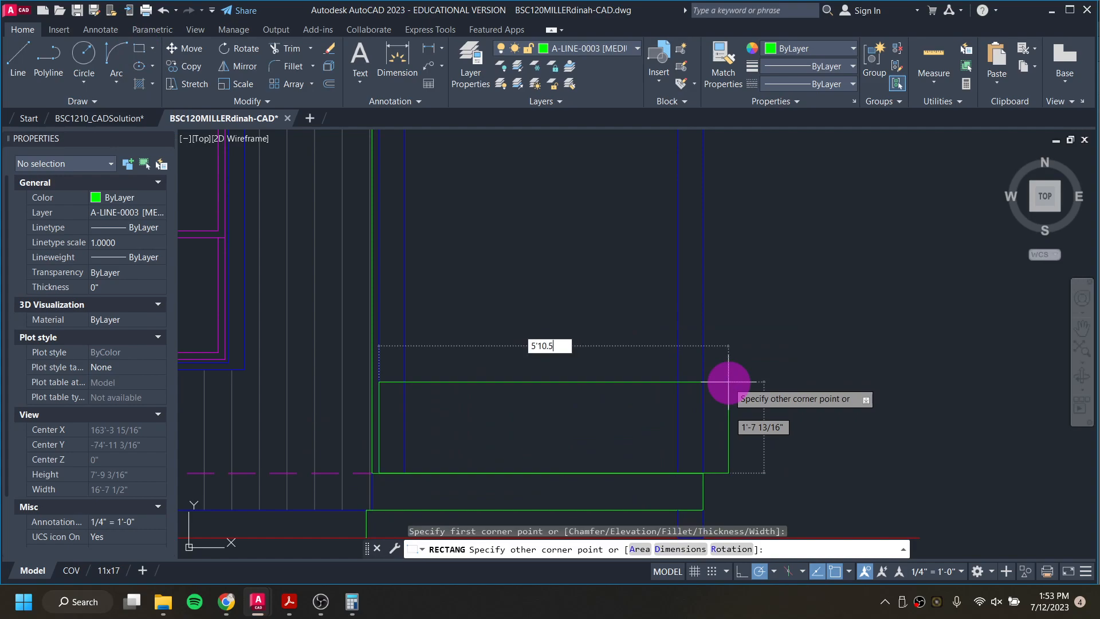
pyautogui.write('10.5')
pyautogui.press('Tab')
pyautogui.write('6')
pyautogui.press('Return')
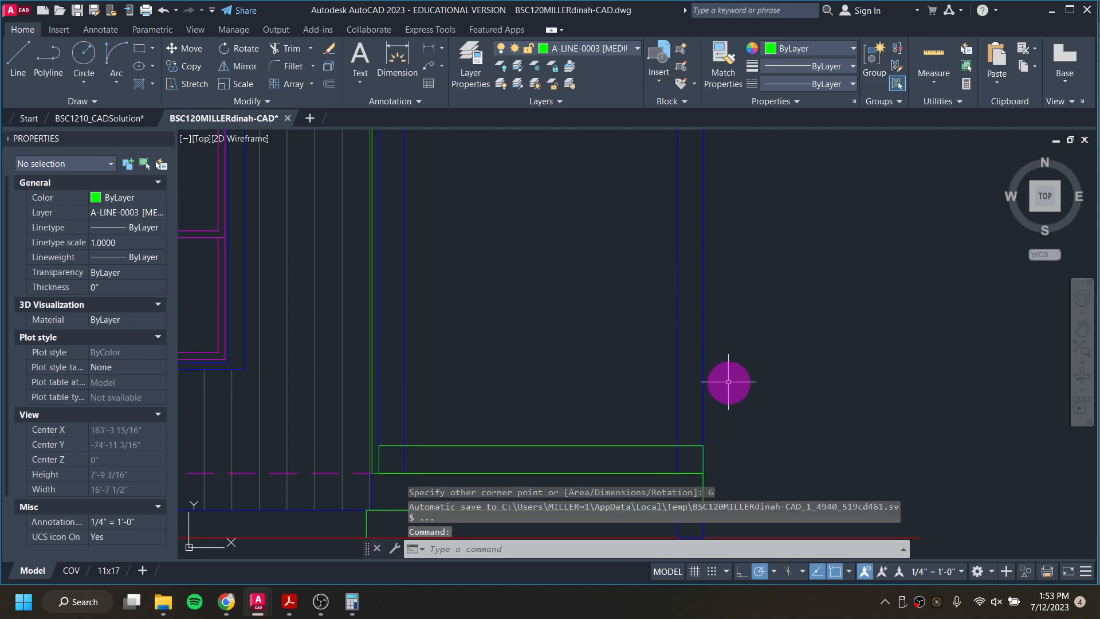
# Step: Move the slat rectangle straight up 6" from the deck line, using its lower-left corner as base point
pyautogui.click(640, 445)
pyautogui.write('m')
pyautogui.press('Return')
pyautogui.scroll(2, 401, 464)
pyautogui.scroll(2, 384, 474)
pyautogui.click(358, 479)
pyautogui.scroll(2, 353, 411)
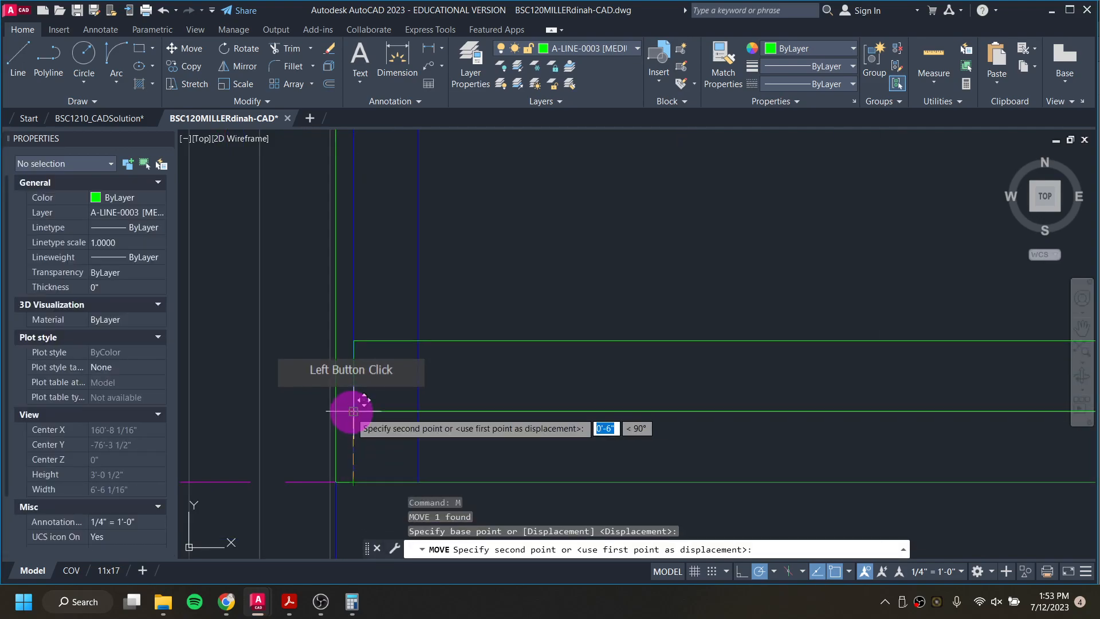
pyautogui.click(352, 411)
pyautogui.scroll(-3, 464, 369)
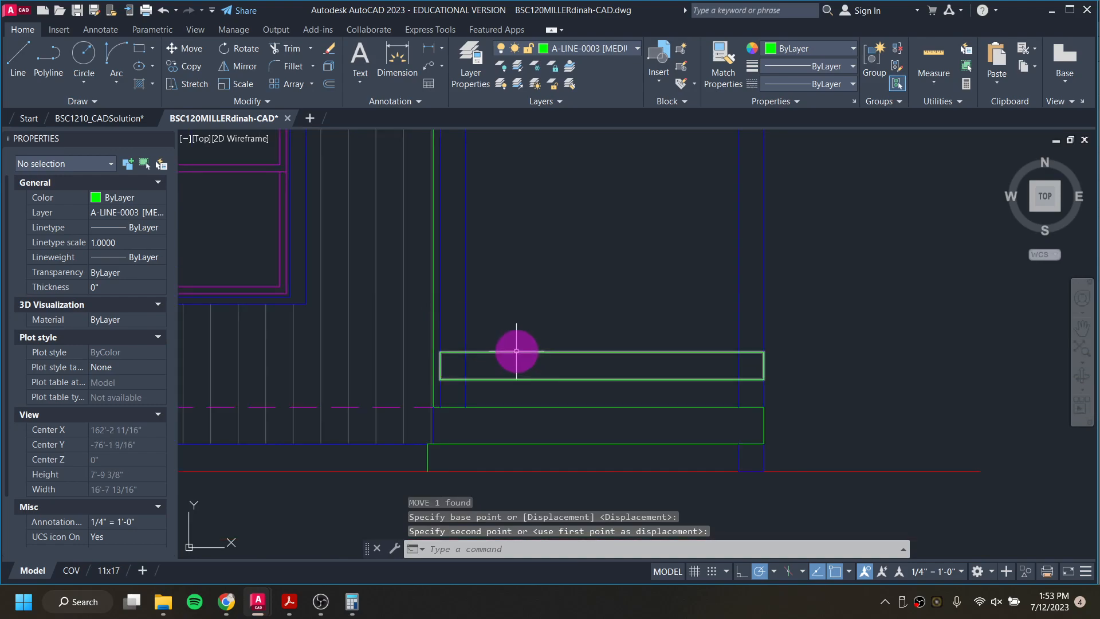
# Step: Copy the lowest slat straight up from its lower-left corner at 1', 2', 3', 4', 5' and 6'
pyautogui.click(516, 350)
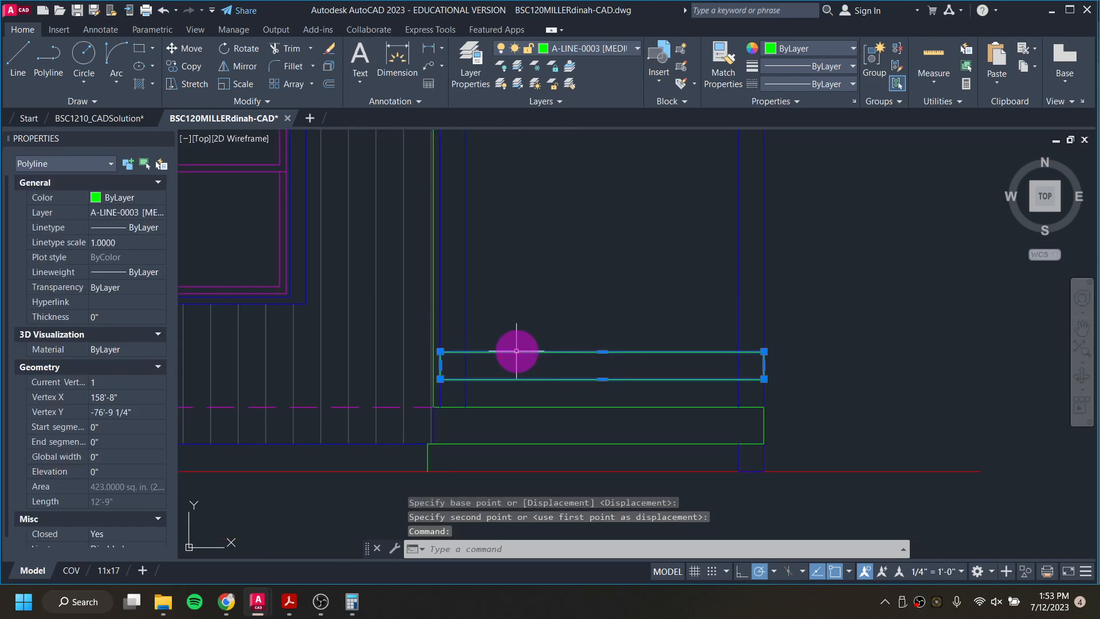
pyautogui.write('co')
pyautogui.press('Return')
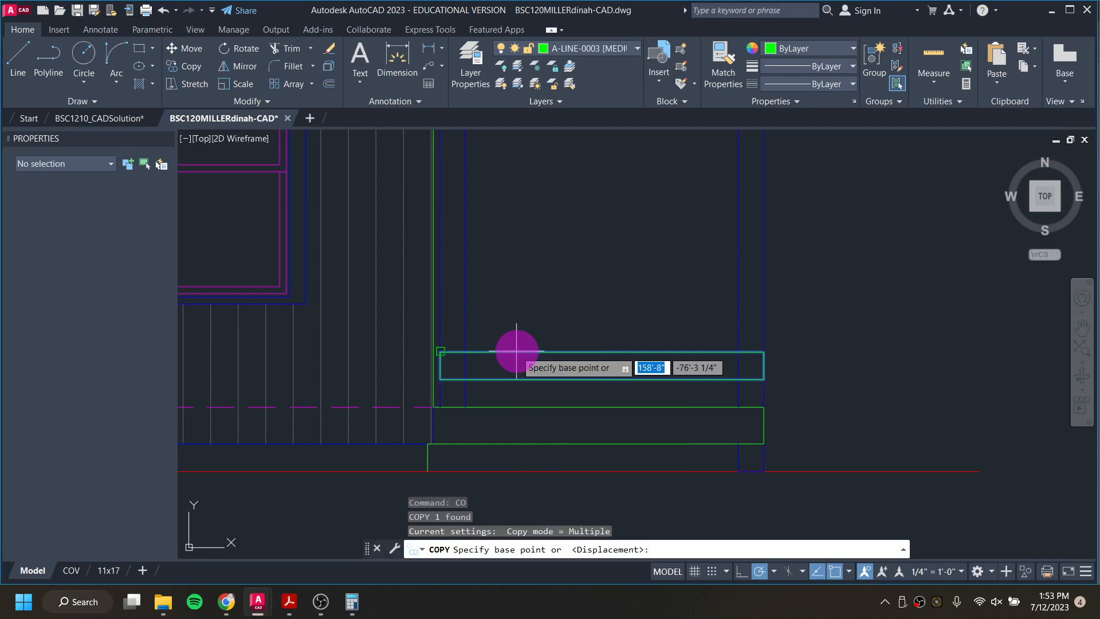
pyautogui.click(441, 378)
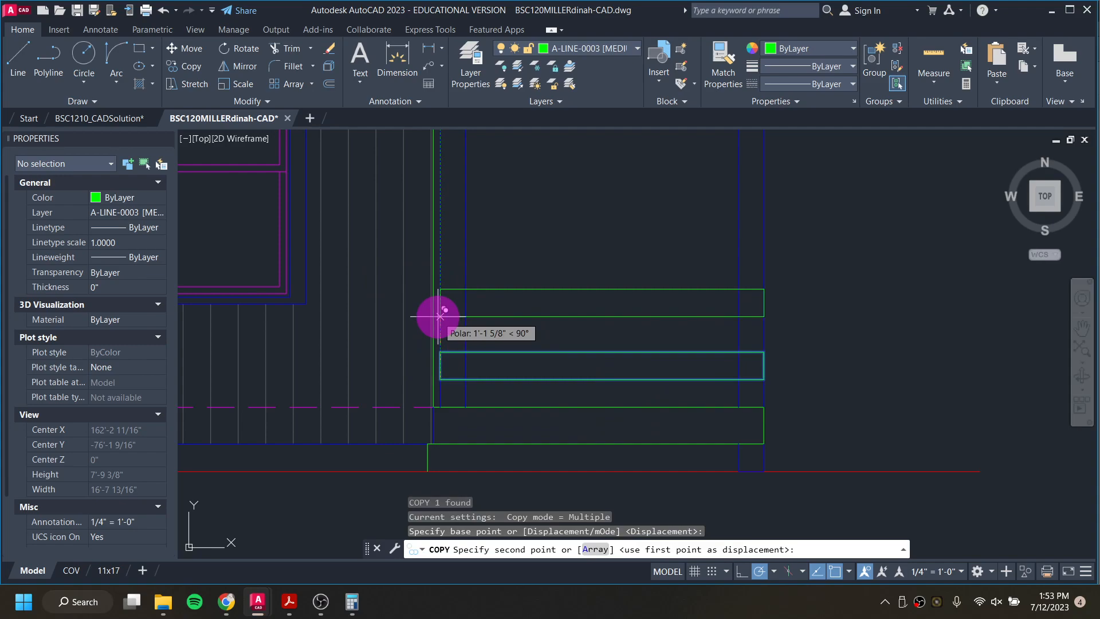
pyautogui.write("1'")
pyautogui.press('Return')
pyautogui.write("2'")
pyautogui.press('Return')
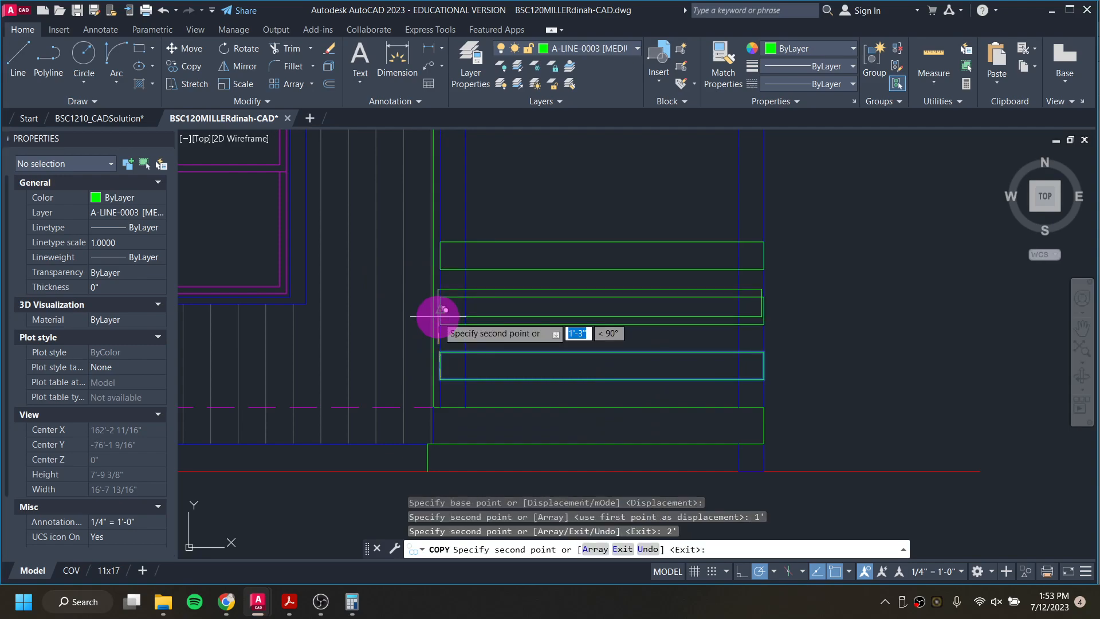
pyautogui.write("3'")
pyautogui.press('Return')
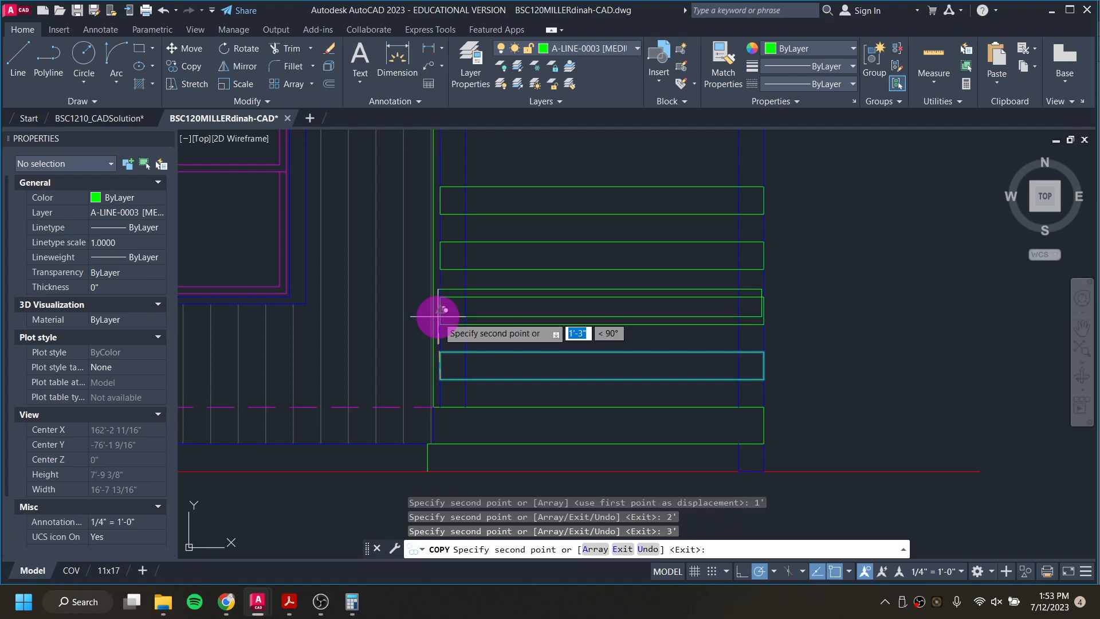
pyautogui.write("4'")
pyautogui.press('Return')
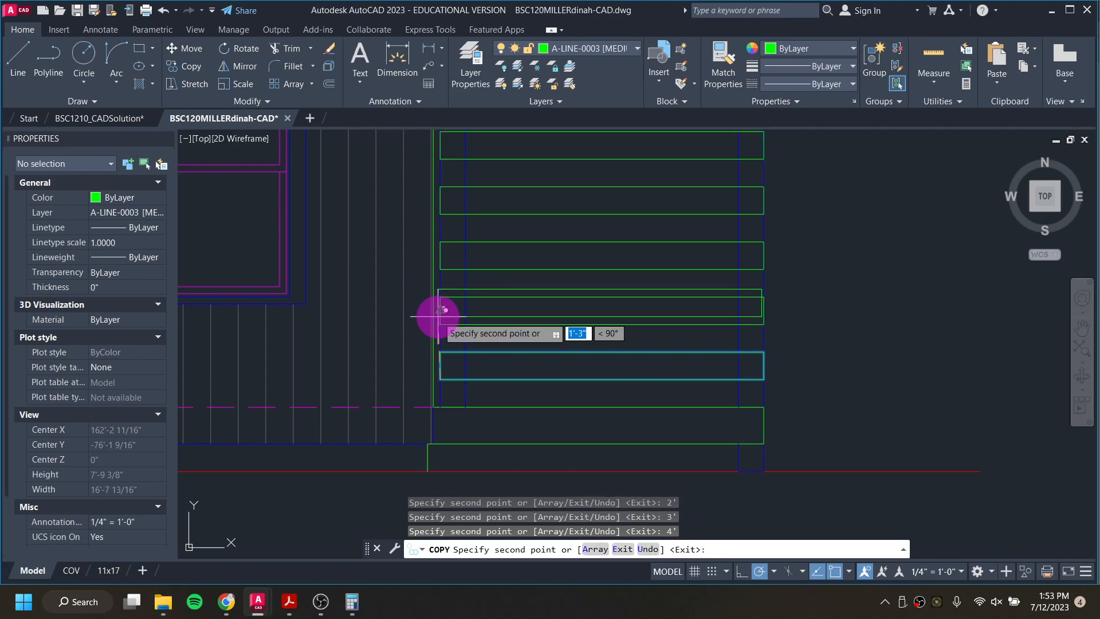
pyautogui.write("5'")
pyautogui.press('Return')
pyautogui.scroll(-4, 458, 312)
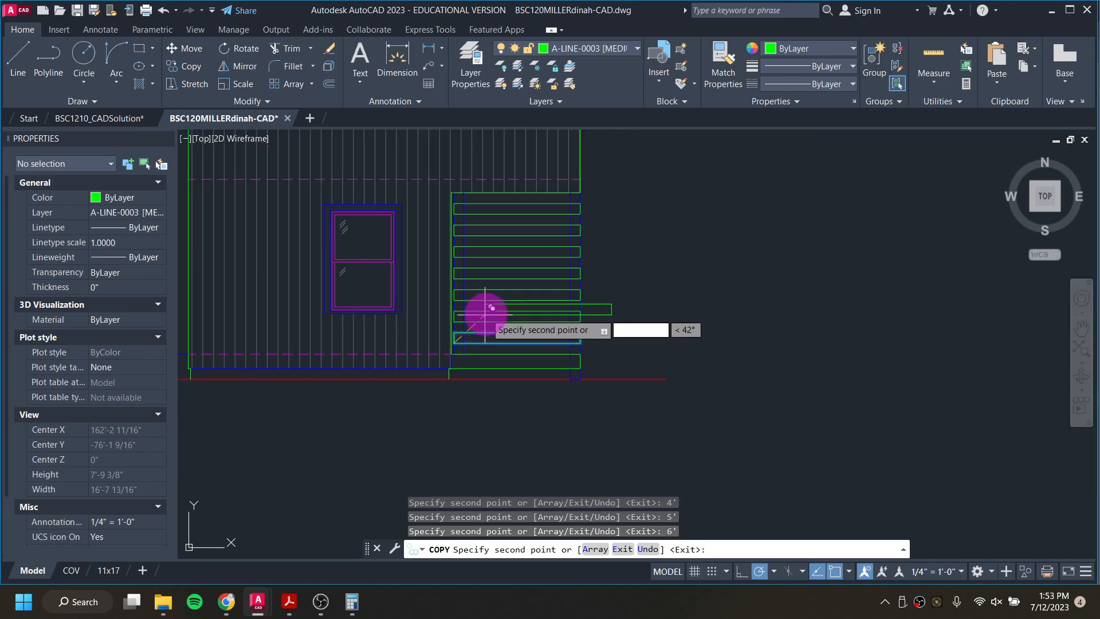
pyautogui.scroll(6, 469, 217)
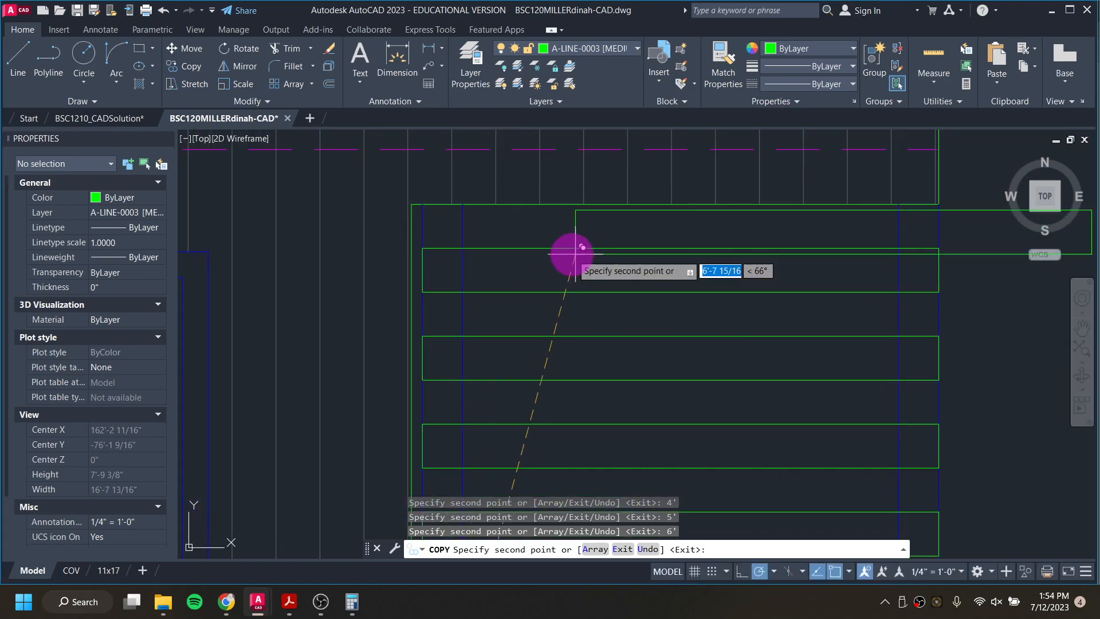
pyautogui.press('Escape')
pyautogui.press('Escape')
pyautogui.press('Escape')
# Step: Trim away the inner and outer porch post lines that run through the upper five slats
pyautogui.scroll(-2, 609, 326)
pyautogui.moveTo(671, 388); pyautogui.dragTo(545, 302, button='middle')
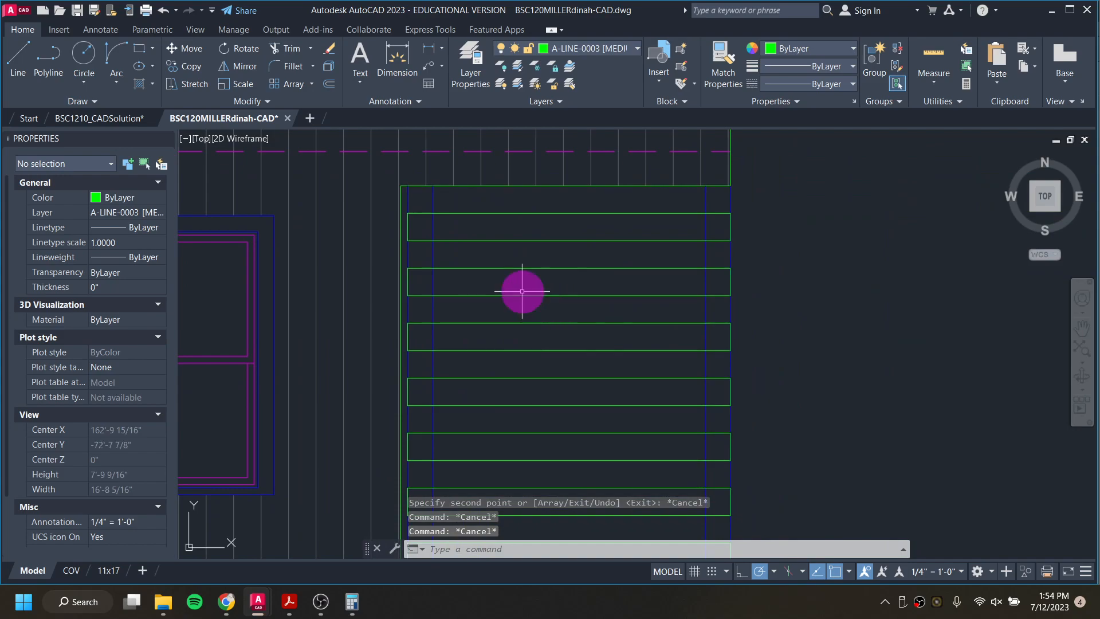
pyautogui.press('Return')
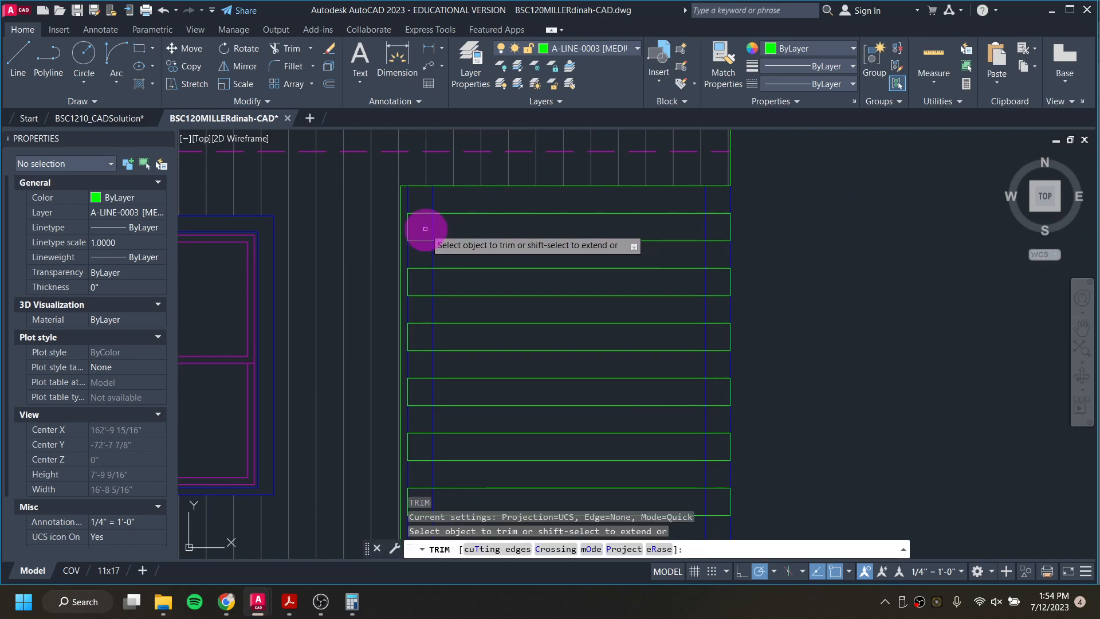
pyautogui.click(425, 227)
pyautogui.click(712, 231)
pyautogui.click(710, 283)
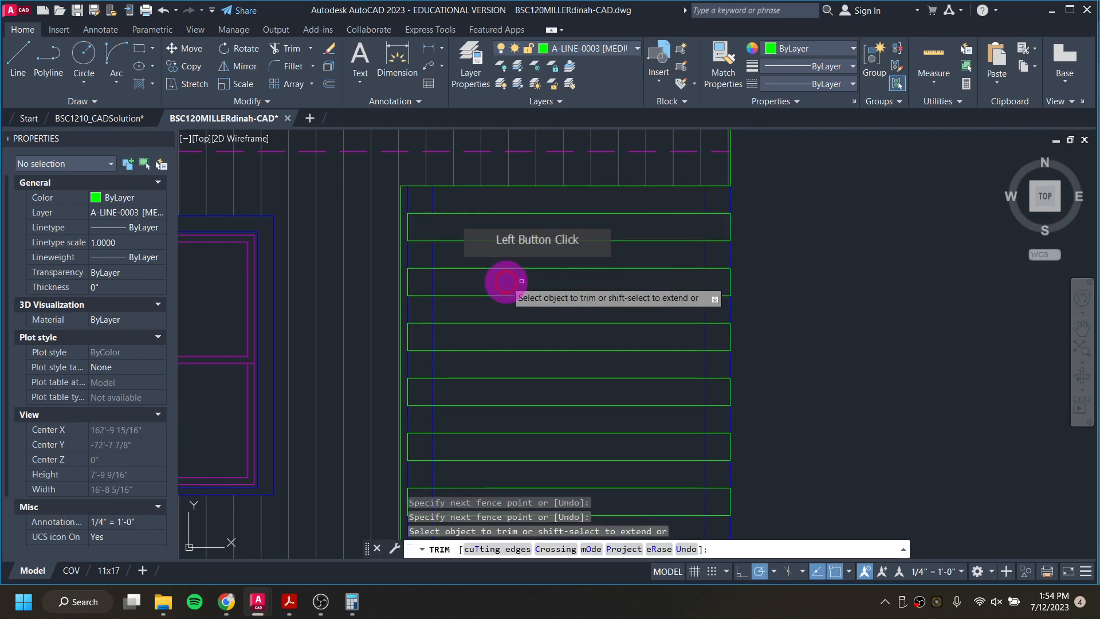
pyautogui.click(428, 280)
pyautogui.click(488, 285)
pyautogui.click(420, 329)
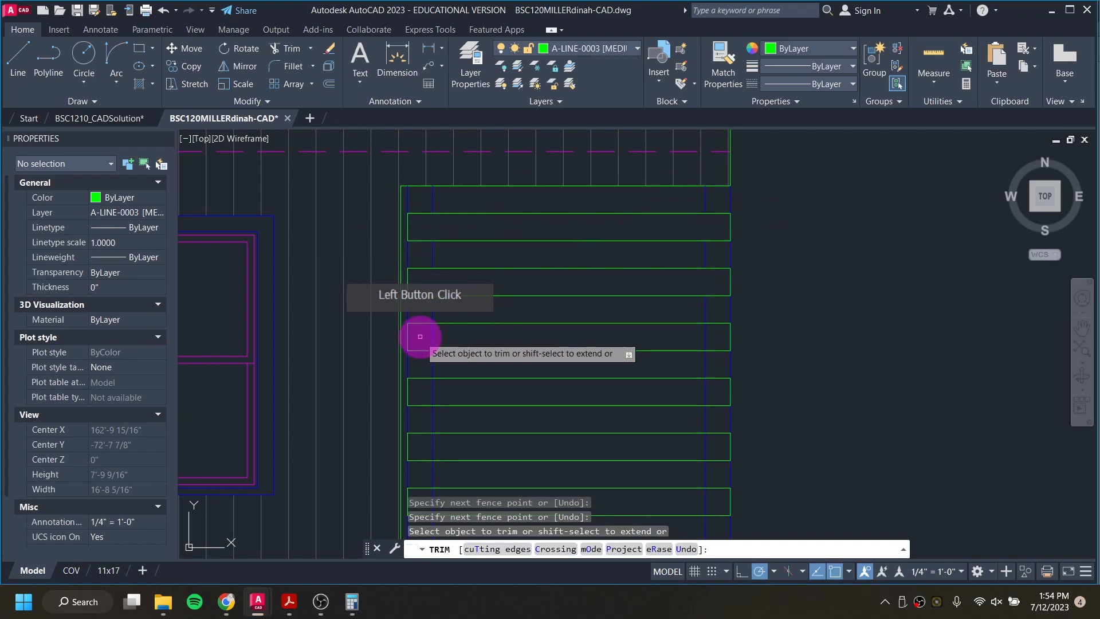
pyautogui.click(710, 332)
pyautogui.click(712, 391)
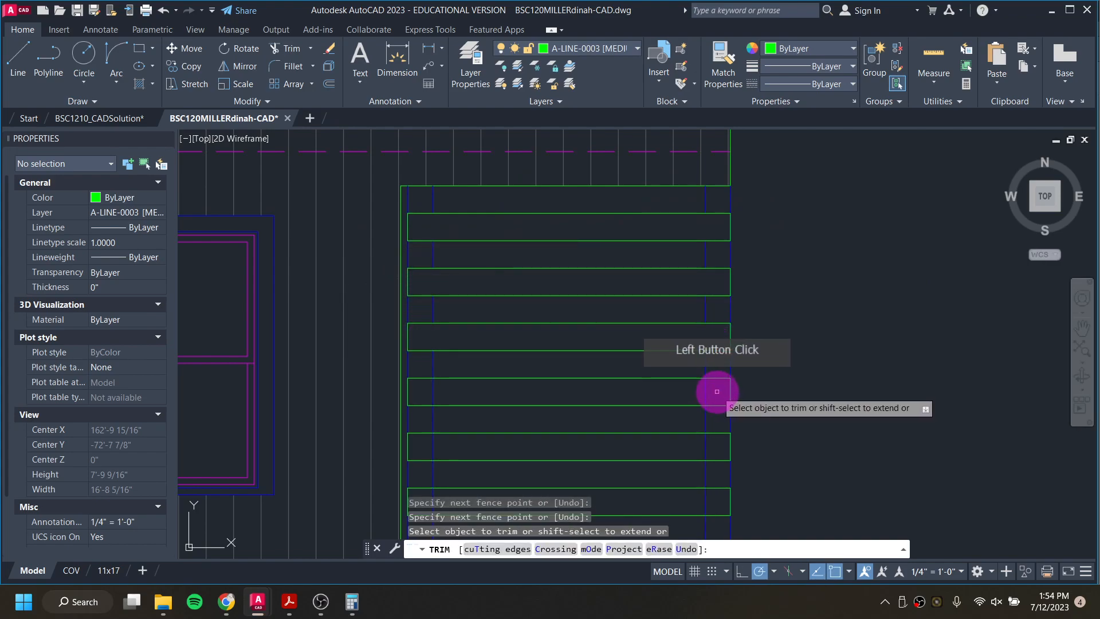
pyautogui.click(428, 393)
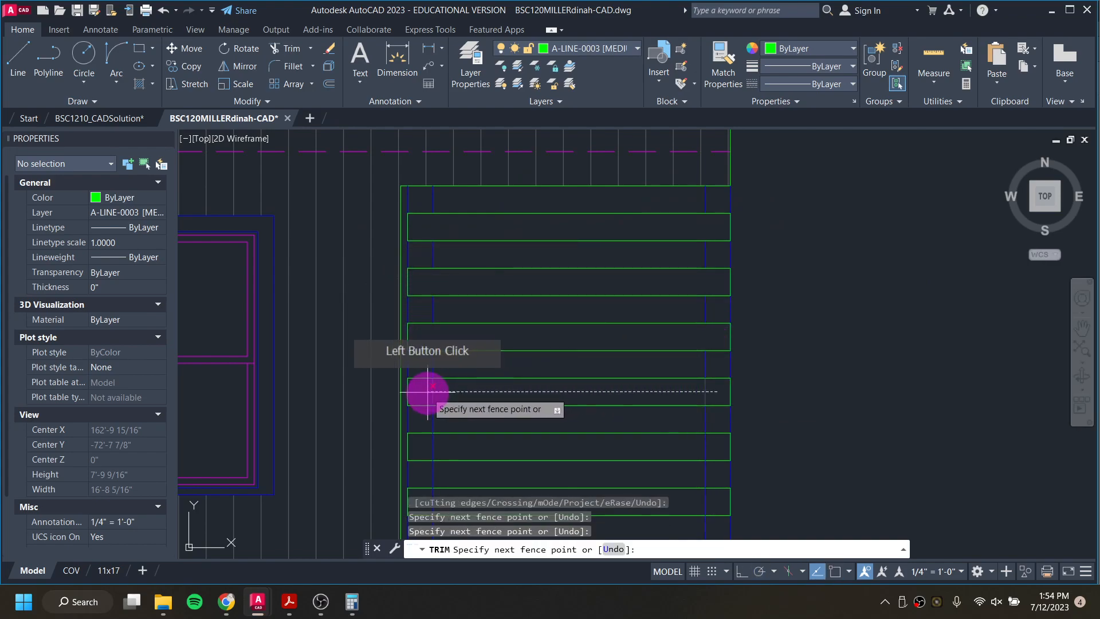
pyautogui.click(422, 445)
pyautogui.click(718, 444)
# Step: Trim the porch post lines out of the two lowest slats, and save the drawing
pyautogui.moveTo(718, 444); pyautogui.dragTo(719, 298, button='middle')
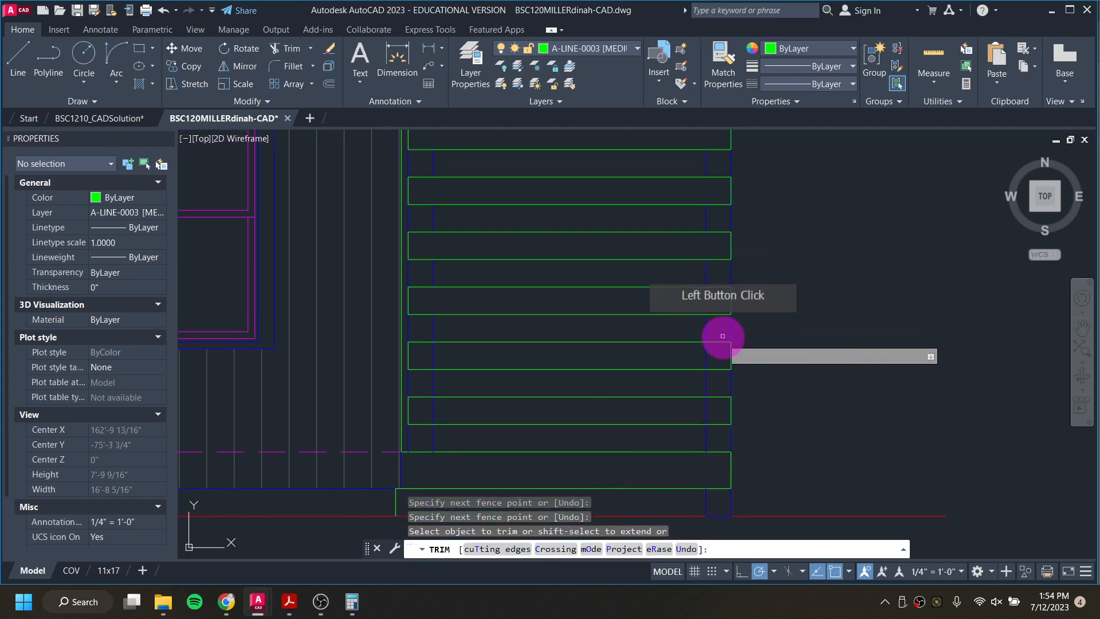
pyautogui.click(720, 354)
pyautogui.click(439, 357)
pyautogui.click(429, 410)
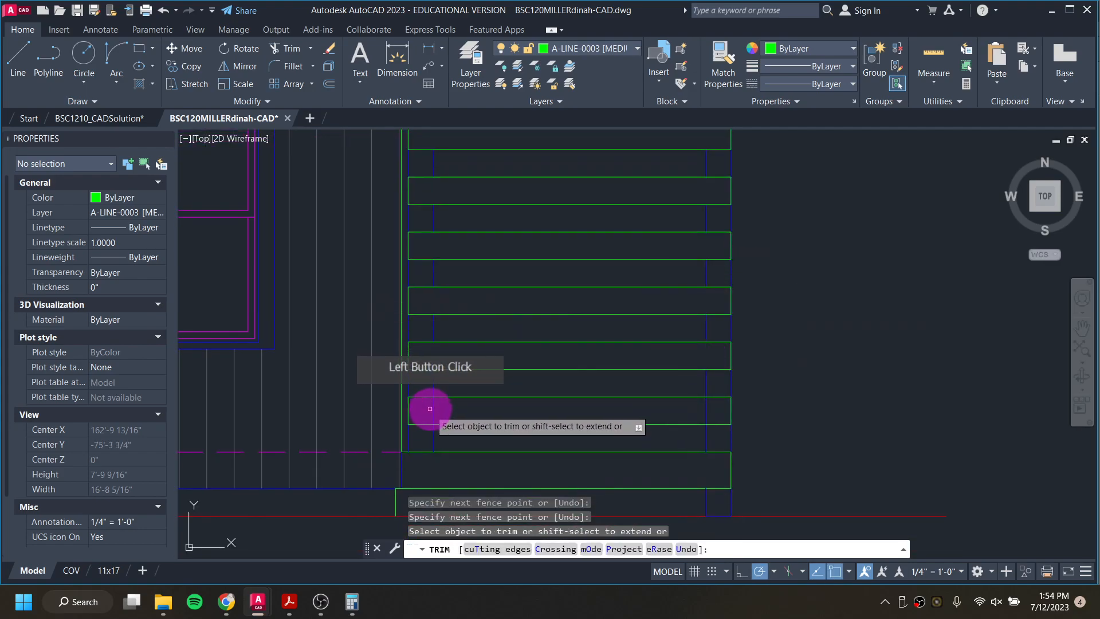
pyautogui.click(719, 409)
pyautogui.scroll(-5, 737, 401)
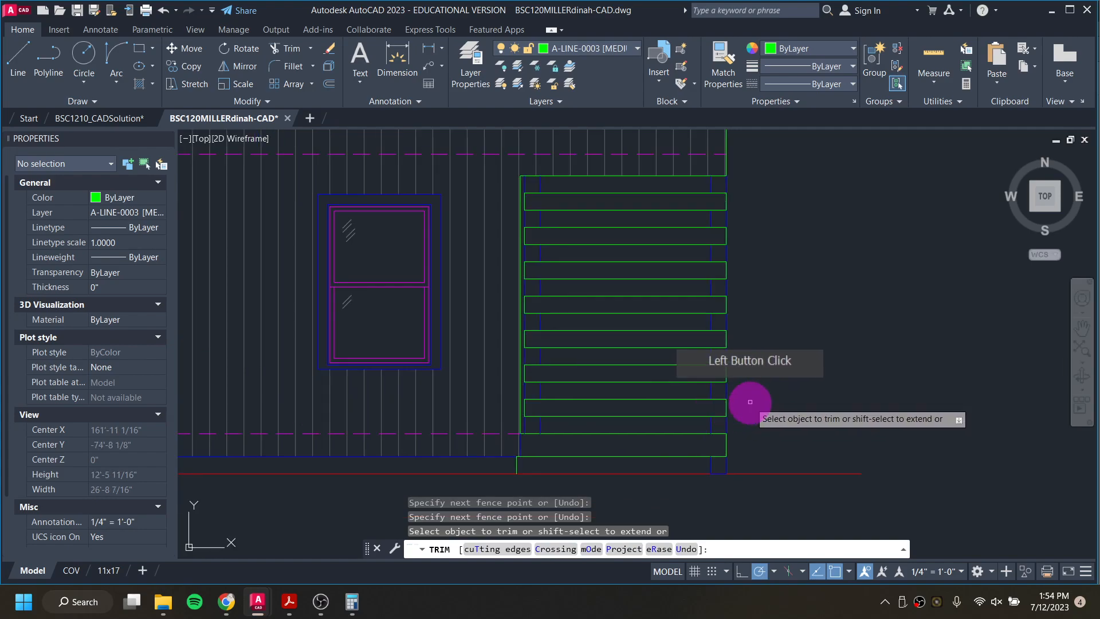
pyautogui.press('Escape')
pyautogui.press('Escape')
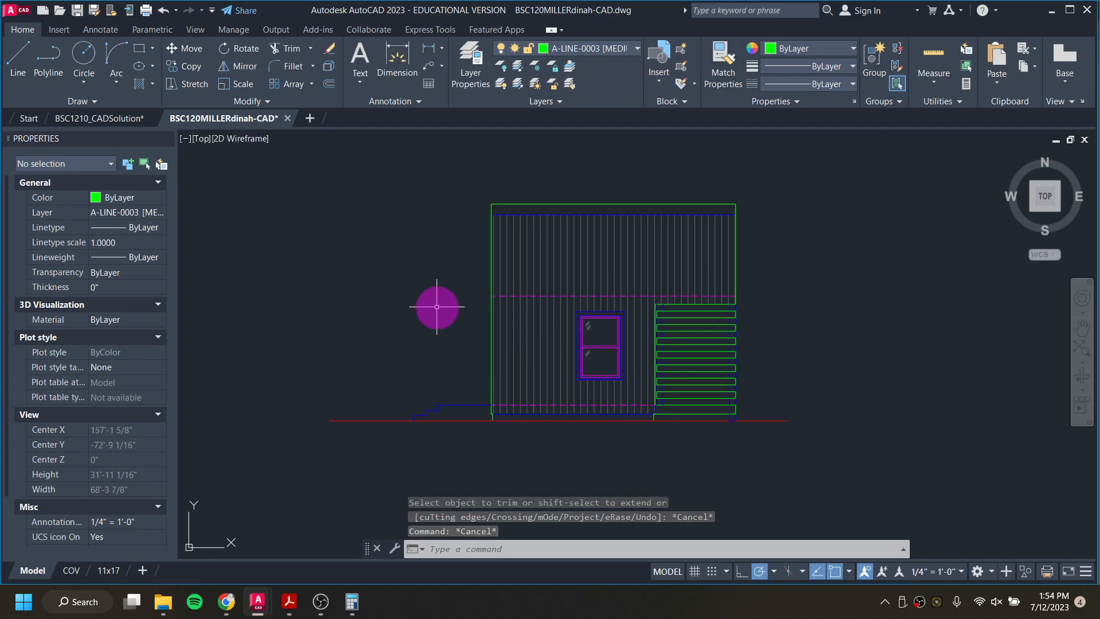
pyautogui.click(79, 15)
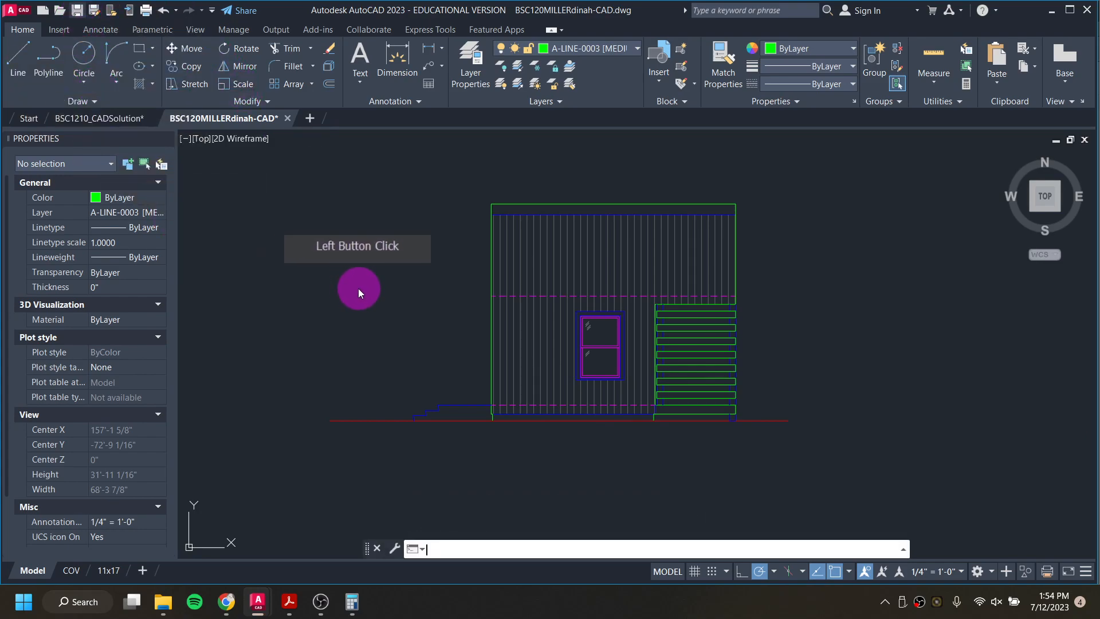
# Step: Rotate the floor plan above the east elevation by 270° about its upper-right corner
pyautogui.scroll(-10, 353, 277)
pyautogui.scroll(3, 353, 276)
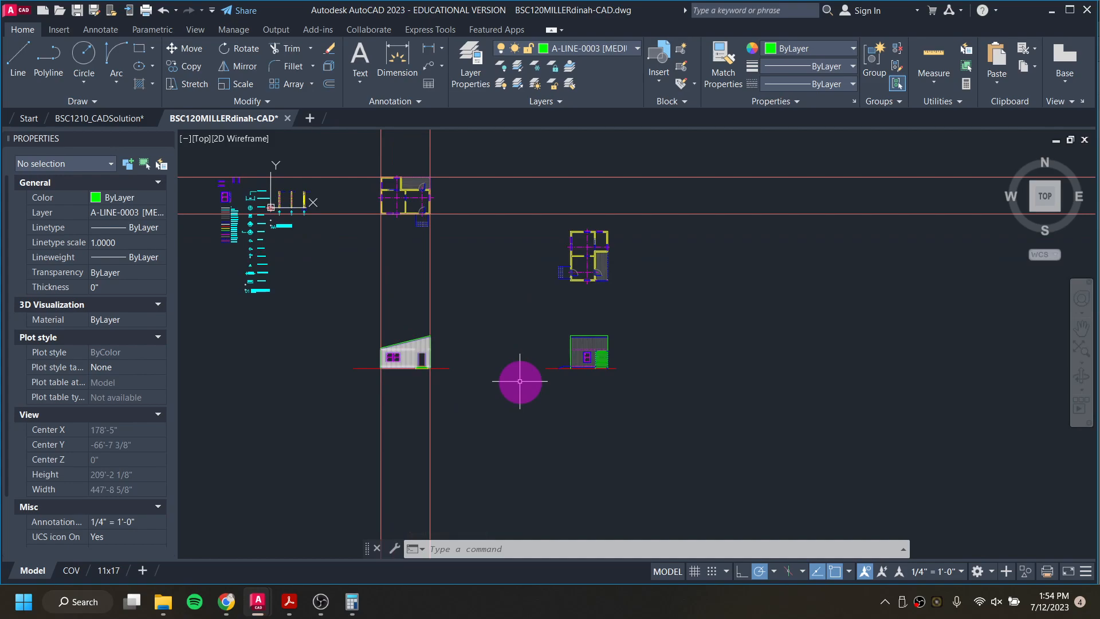
pyautogui.scroll(3, 607, 304)
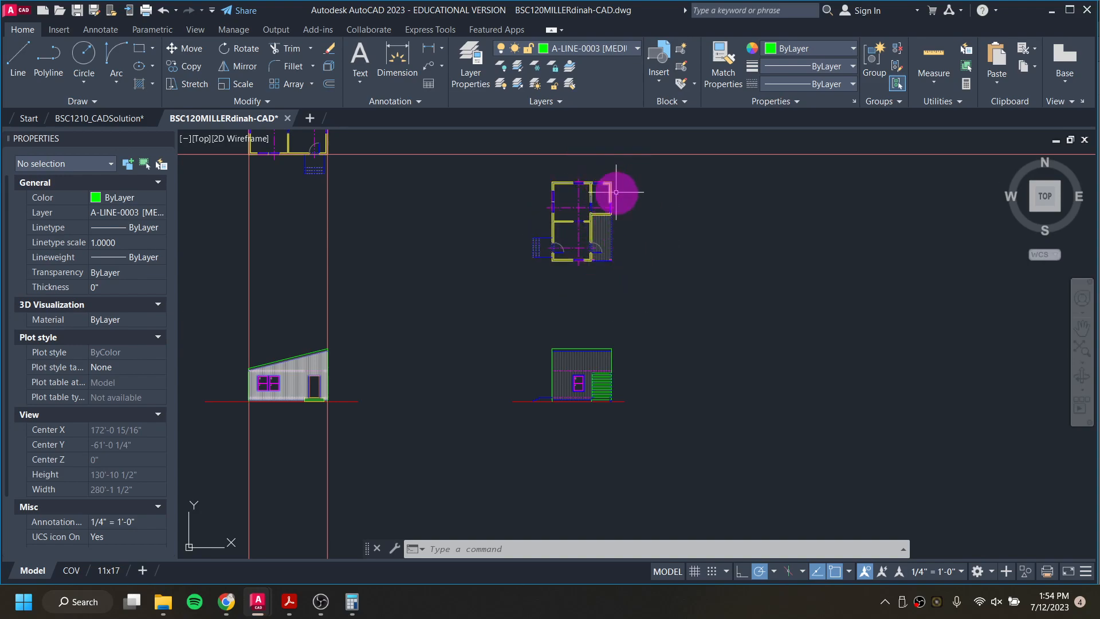
pyautogui.click(667, 294)
pyautogui.click(513, 167)
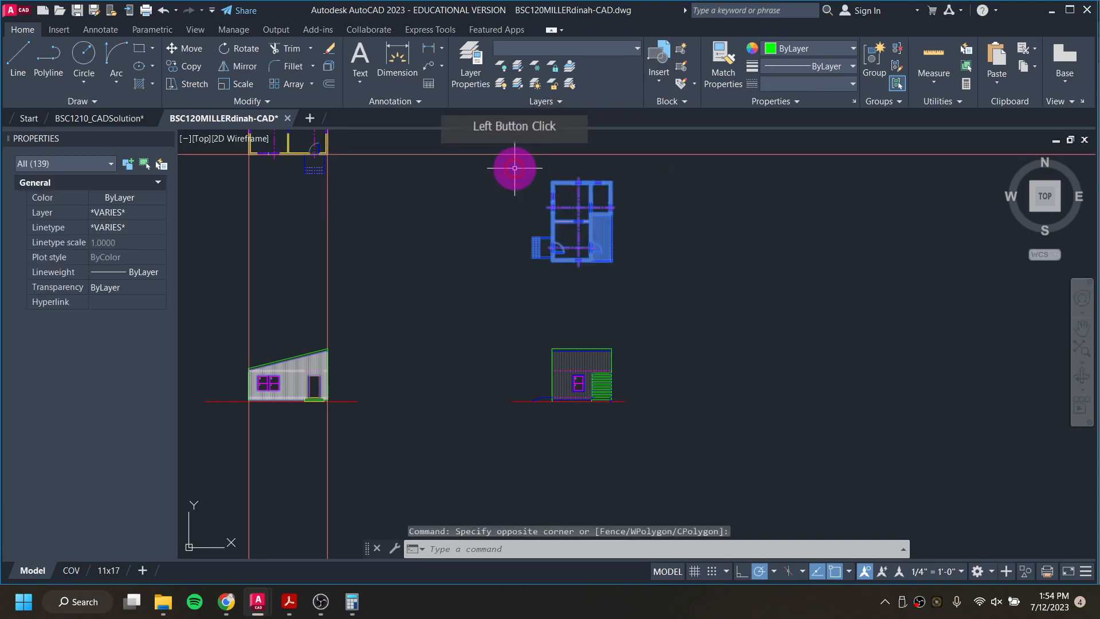
pyautogui.click(245, 49)
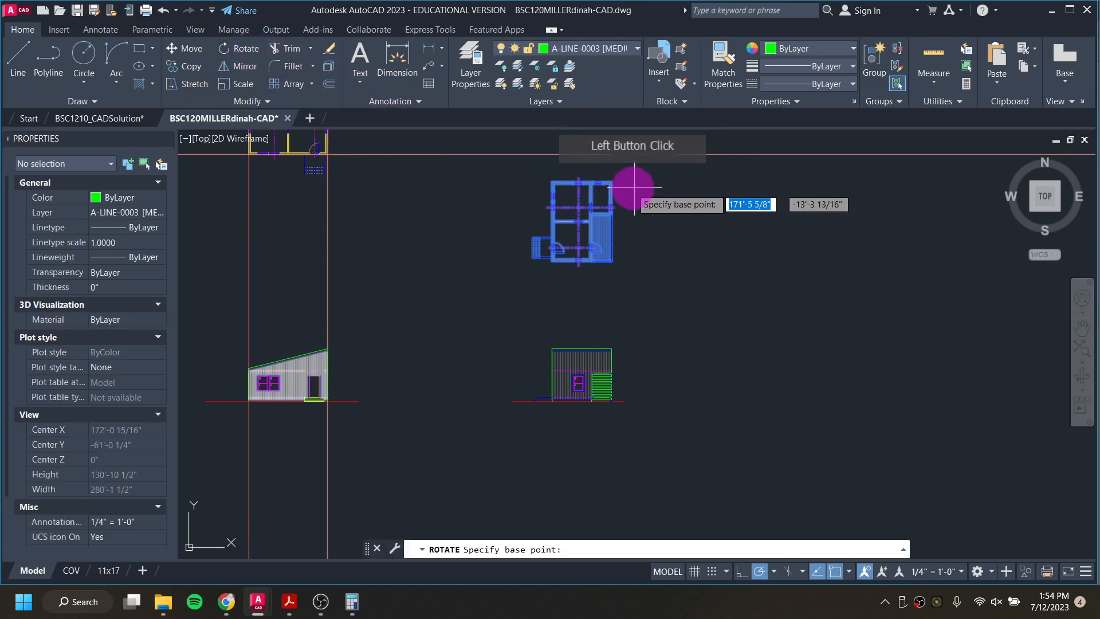
pyautogui.click(611, 182)
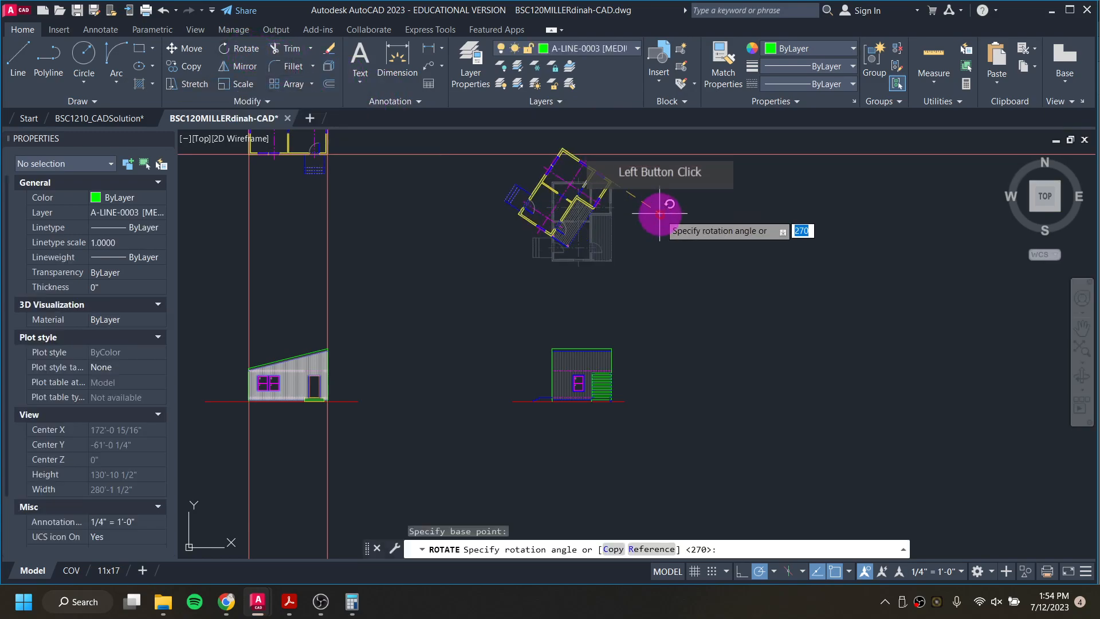
pyautogui.click(614, 272)
pyautogui.moveTo(614, 271); pyautogui.dragTo(607, 326, button='middle')
# Step: Move the rotated floor plan into the empty area to the right of and above the east elevation
pyautogui.click(508, 144)
pyautogui.click(699, 322)
pyautogui.click(189, 49)
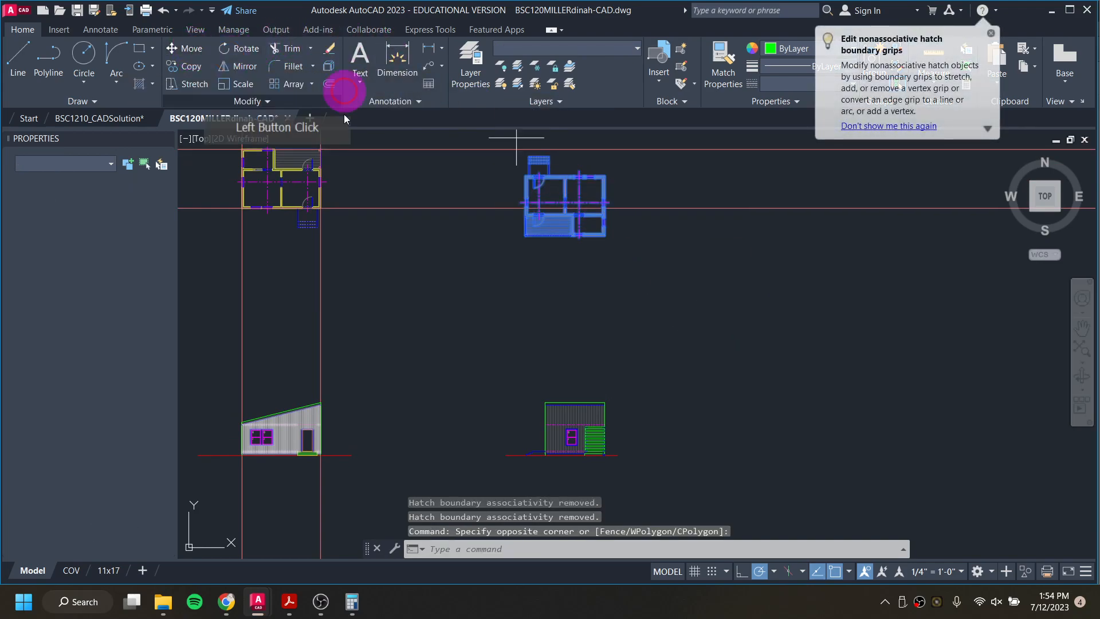
pyautogui.click(603, 222)
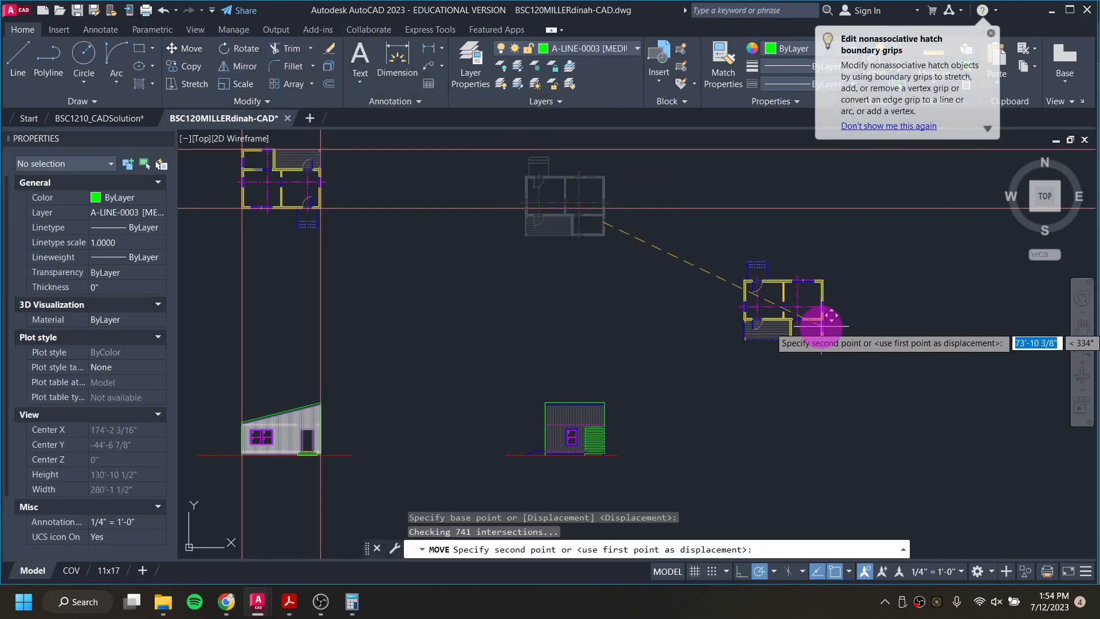
pyautogui.click(830, 314)
pyautogui.moveTo(697, 406); pyautogui.dragTo(646, 372, button='middle')
pyautogui.press('Escape')
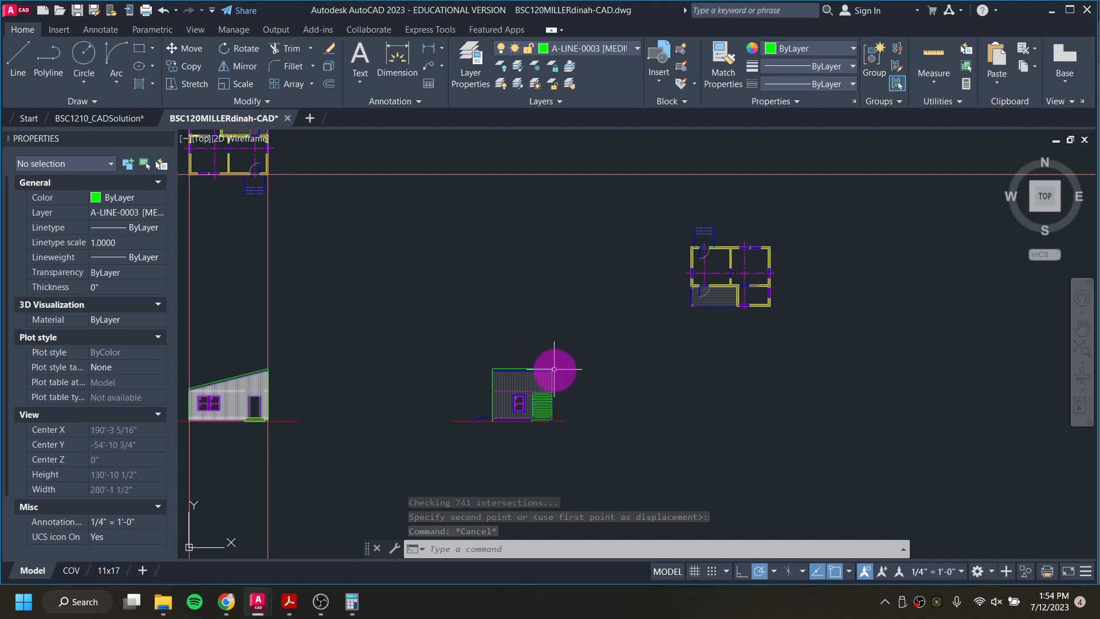
# Step: Copy the sloped-roof elevation with its ground line horizontally past the east elevation to below the rotated floor plan
pyautogui.moveTo(565, 376); pyautogui.dragTo(835, 353, button='middle')
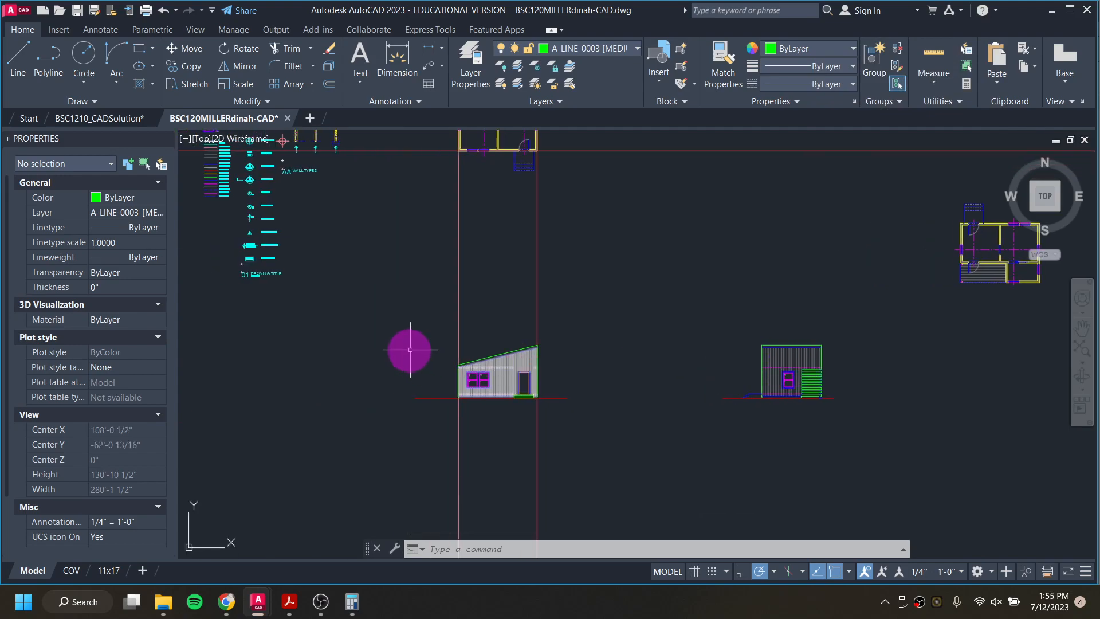
pyautogui.click(412, 324)
pyautogui.click(591, 430)
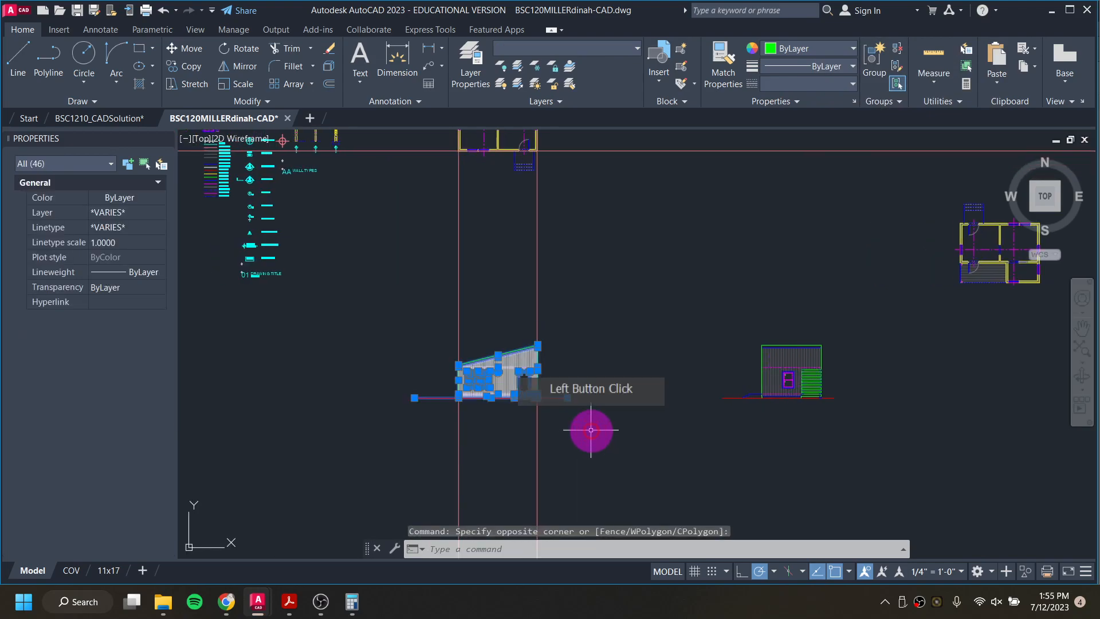
pyautogui.write('CO')
pyautogui.press('Return')
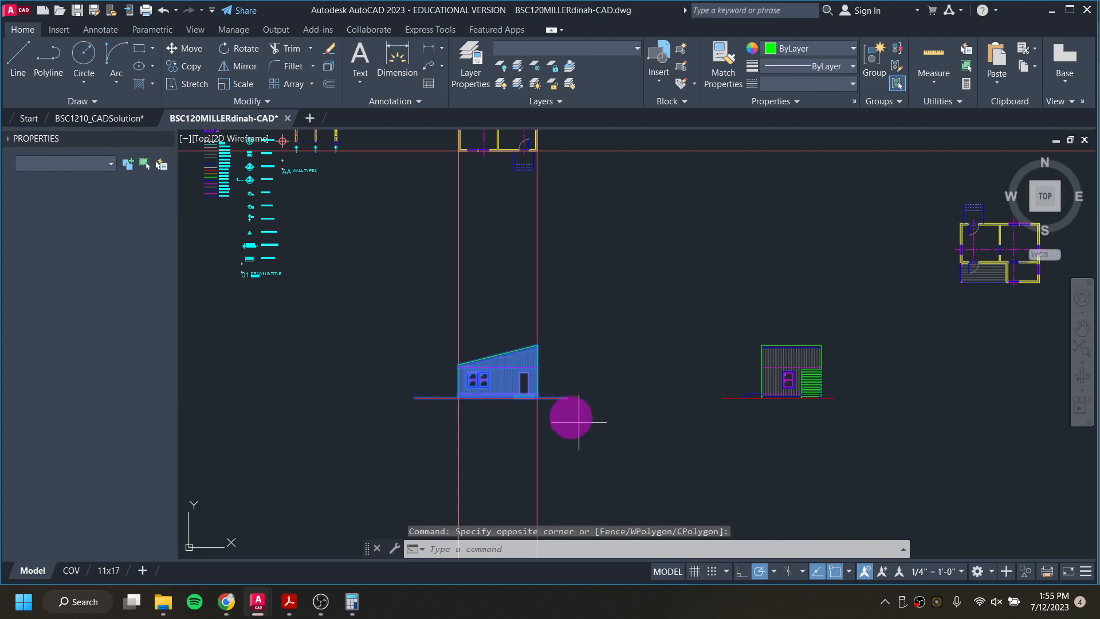
pyautogui.click(537, 372)
pyautogui.moveTo(668, 389); pyautogui.dragTo(367, 361, button='middle')
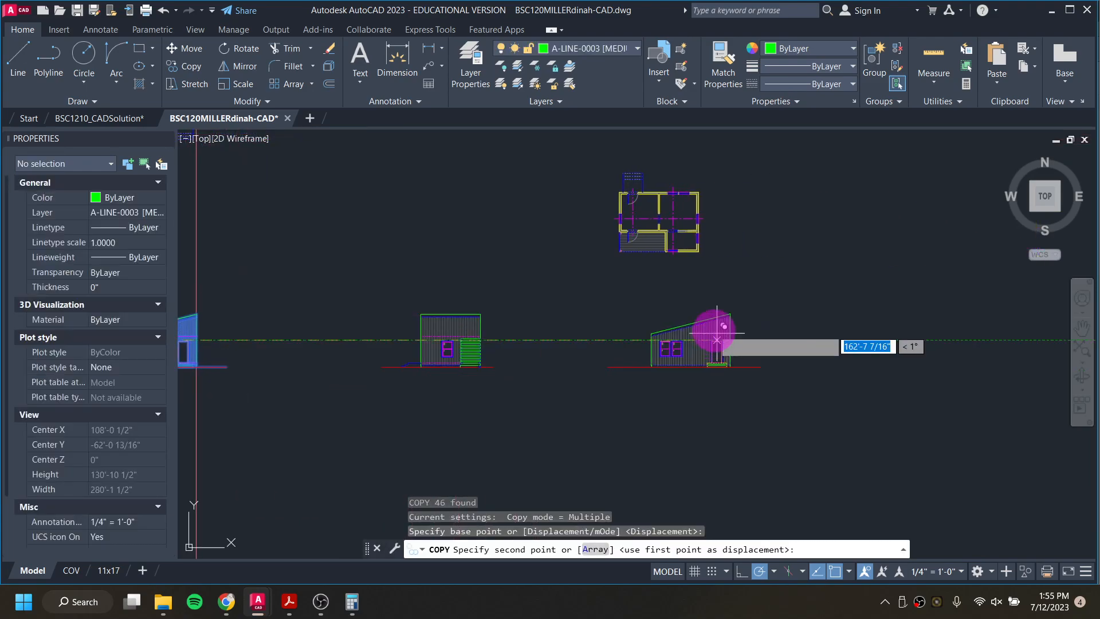
pyautogui.click(682, 339)
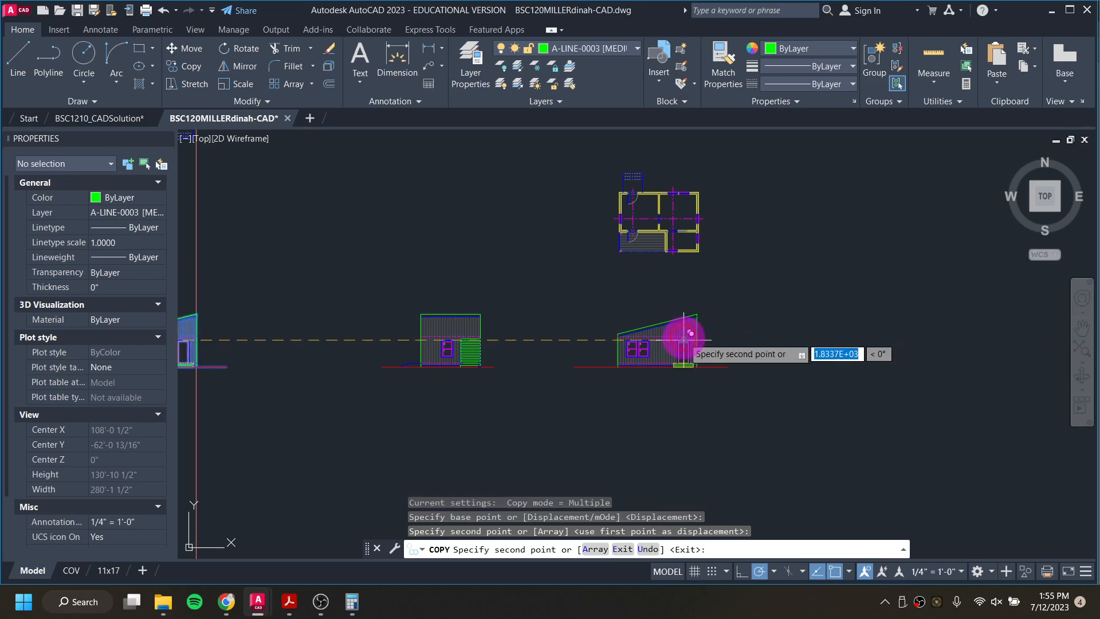
pyautogui.press('Escape')
# Step: Mirror the copied sloped-roof elevation with its ground line about a vertical line just beyond its tall wall, erasing the source objects
pyautogui.click(548, 279)
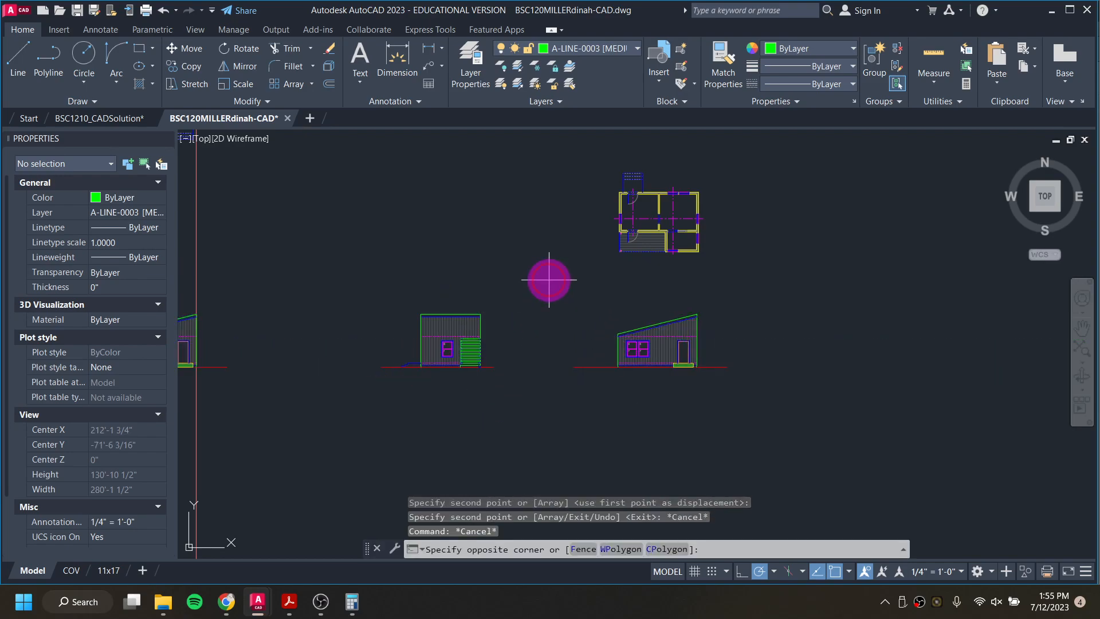
pyautogui.click(771, 409)
pyautogui.write('MI')
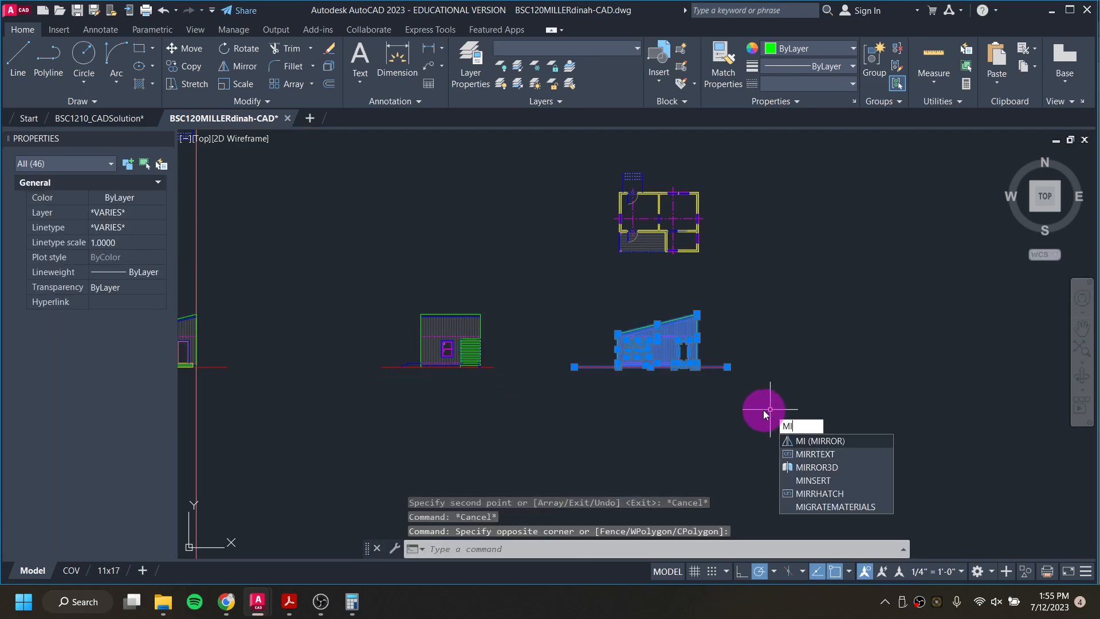
pyautogui.press('Return')
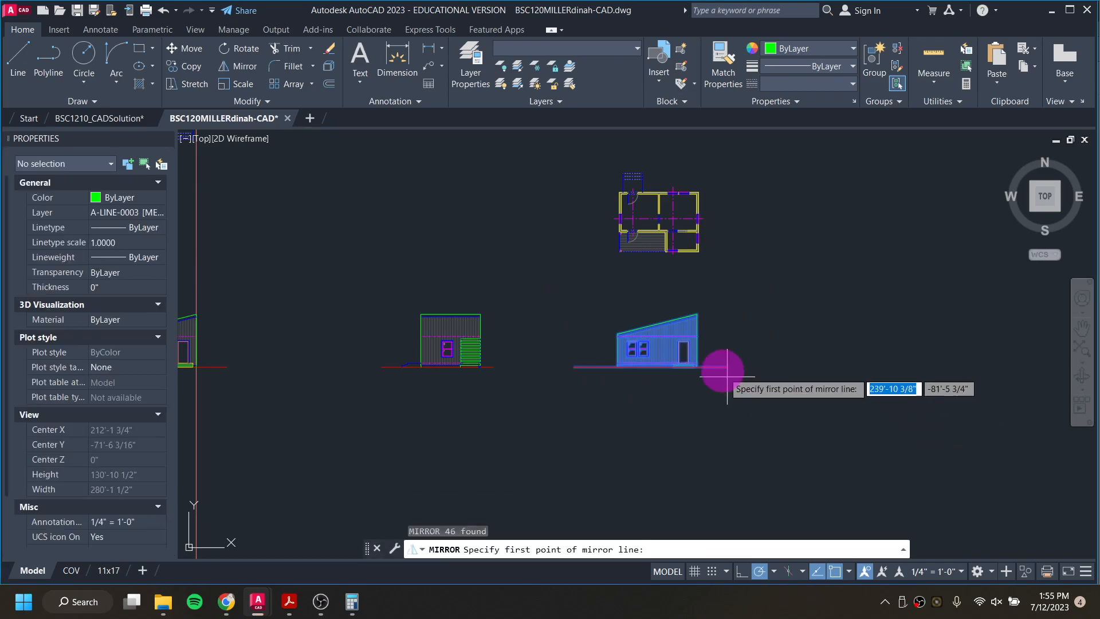
pyautogui.scroll(2, 705, 332)
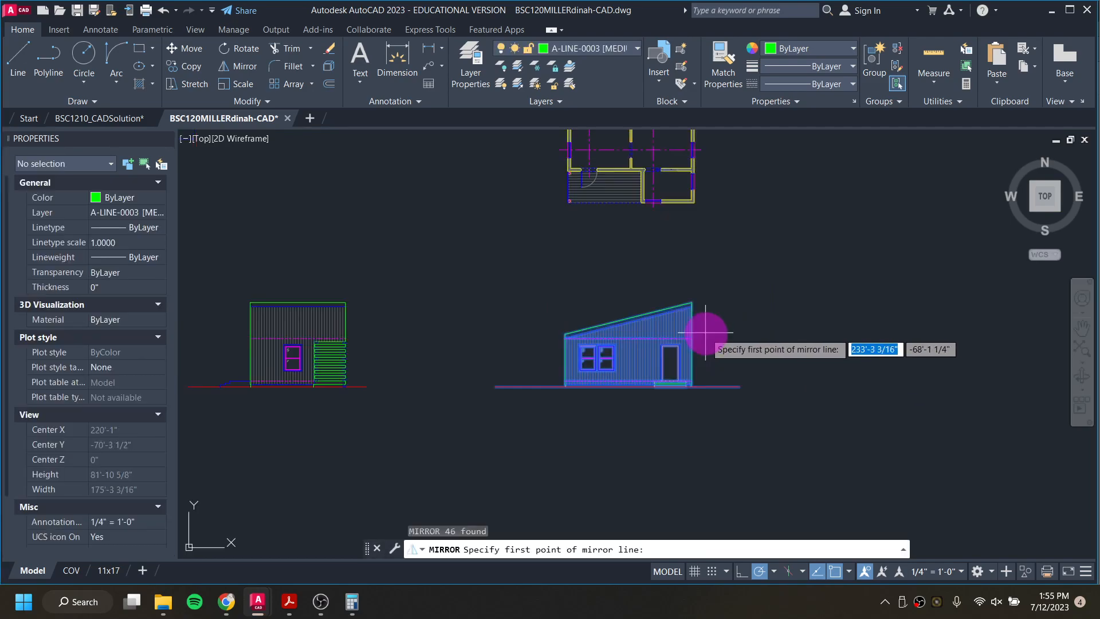
pyautogui.click(707, 293)
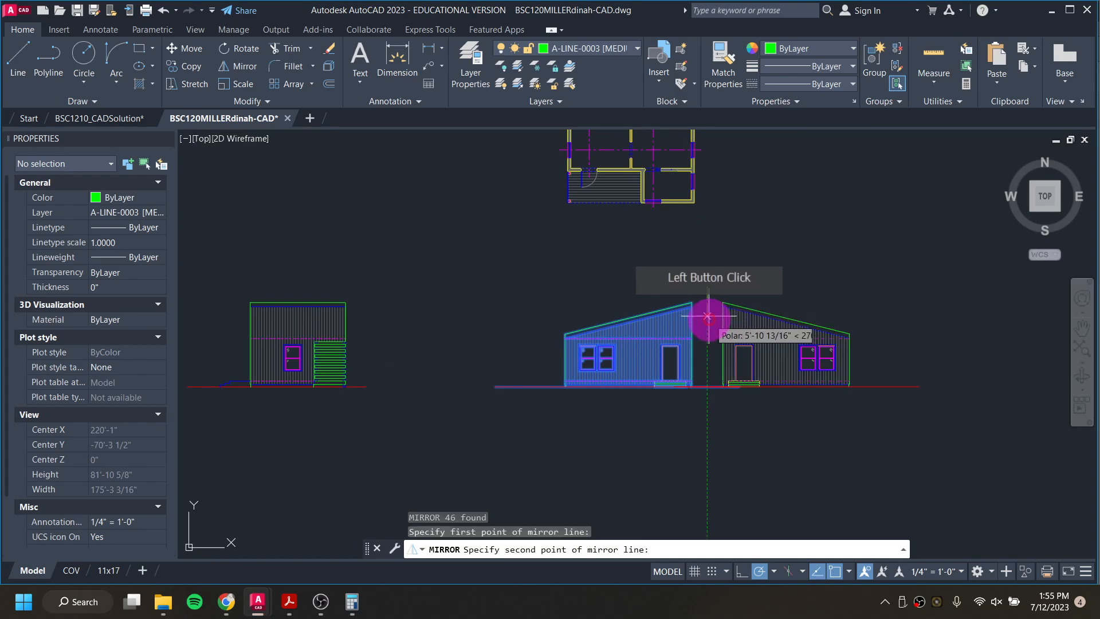
pyautogui.click(707, 447)
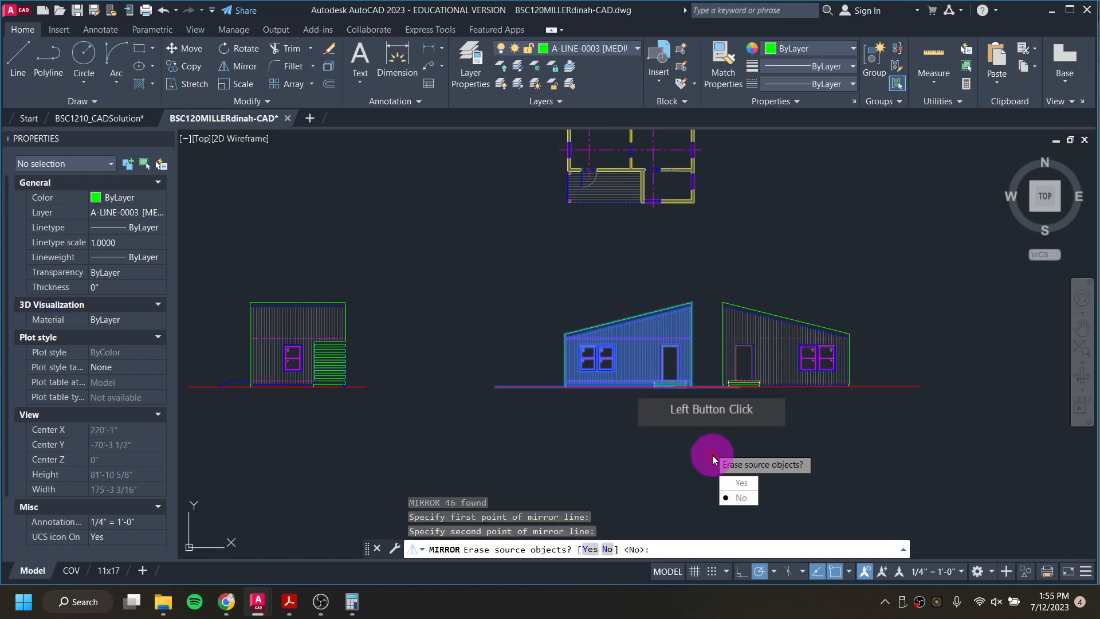
pyautogui.click(741, 484)
# Step: Erase the vertical siding hatch from the mirrored sloped-roof elevation
pyautogui.scroll(-5, 702, 427)
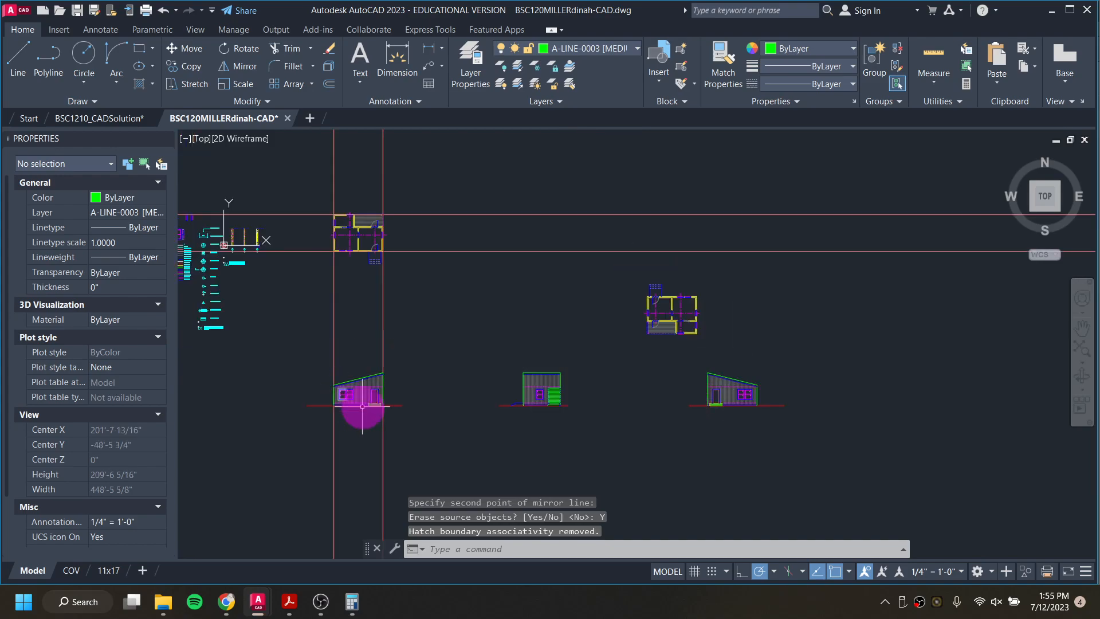
pyautogui.moveTo(631, 372); pyautogui.dragTo(456, 371, button='middle')
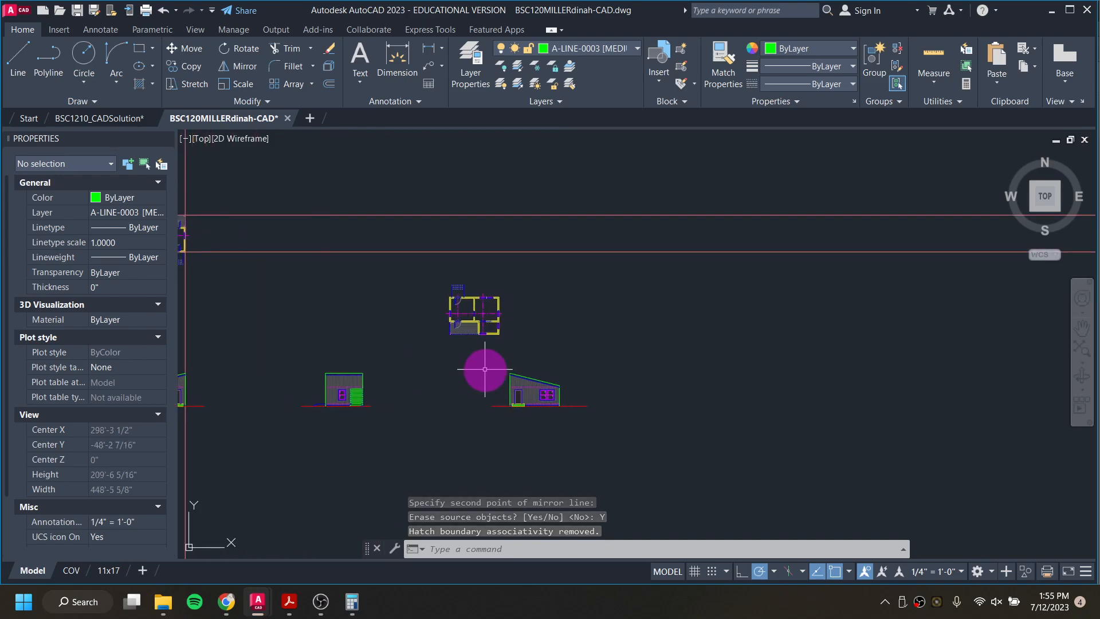
pyautogui.scroll(4, 495, 336)
pyautogui.scroll(3, 574, 481)
pyautogui.moveTo(574, 473); pyautogui.dragTo(563, 366, button='middle')
pyautogui.click(649, 404)
pyautogui.press('Delete')
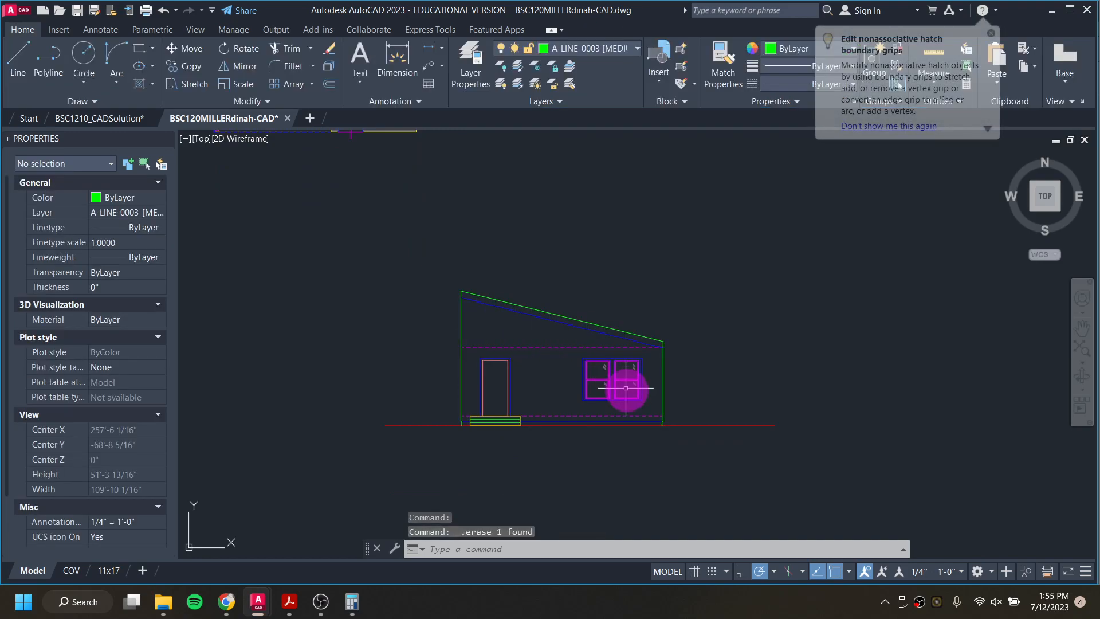
# Step: Erase the windows, door, upper dashed line and entry steps from the mirrored elevation, keeping its outline, roof lines and base lines
pyautogui.click(651, 410)
pyautogui.click(462, 329)
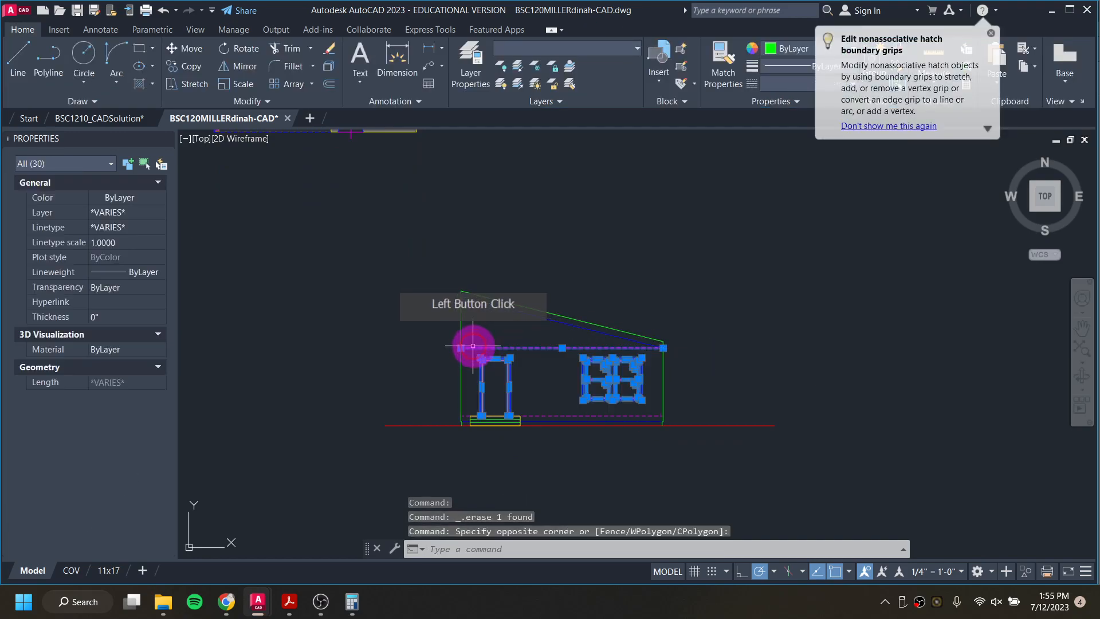
pyautogui.press('Delete')
pyautogui.click(464, 405)
pyautogui.click(539, 448)
pyautogui.press('Delete')
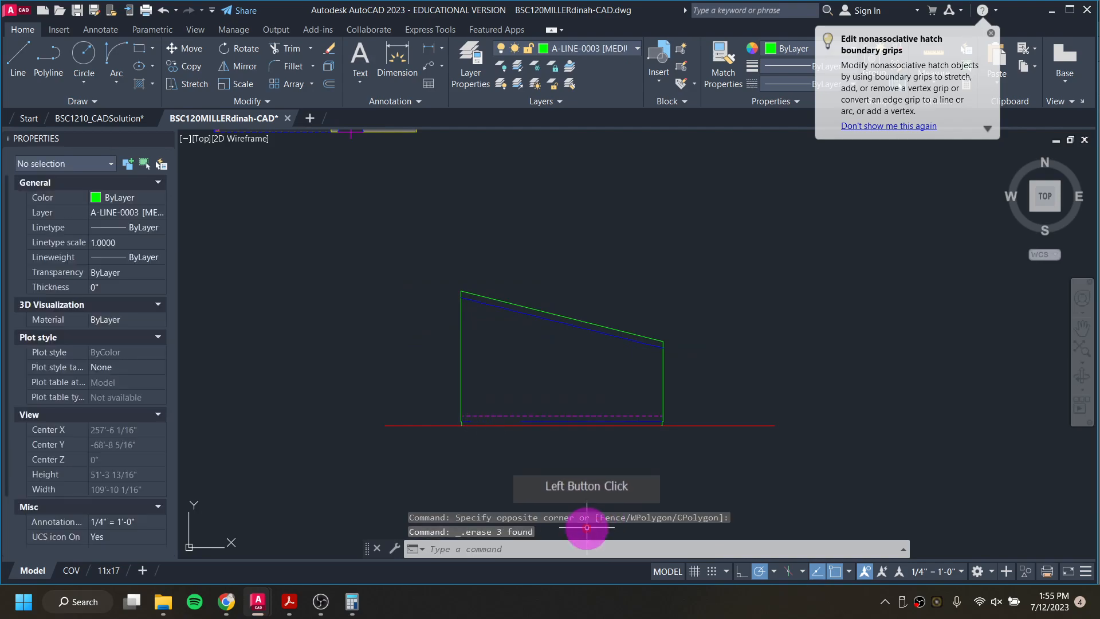
# Step: Move the rotated floor plan by its lower-right outer corner to directly above the mirrored elevation, in line with its low-side wall
pyautogui.scroll(-3, 477, 419)
pyautogui.moveTo(488, 408); pyautogui.dragTo(527, 406, button='middle')
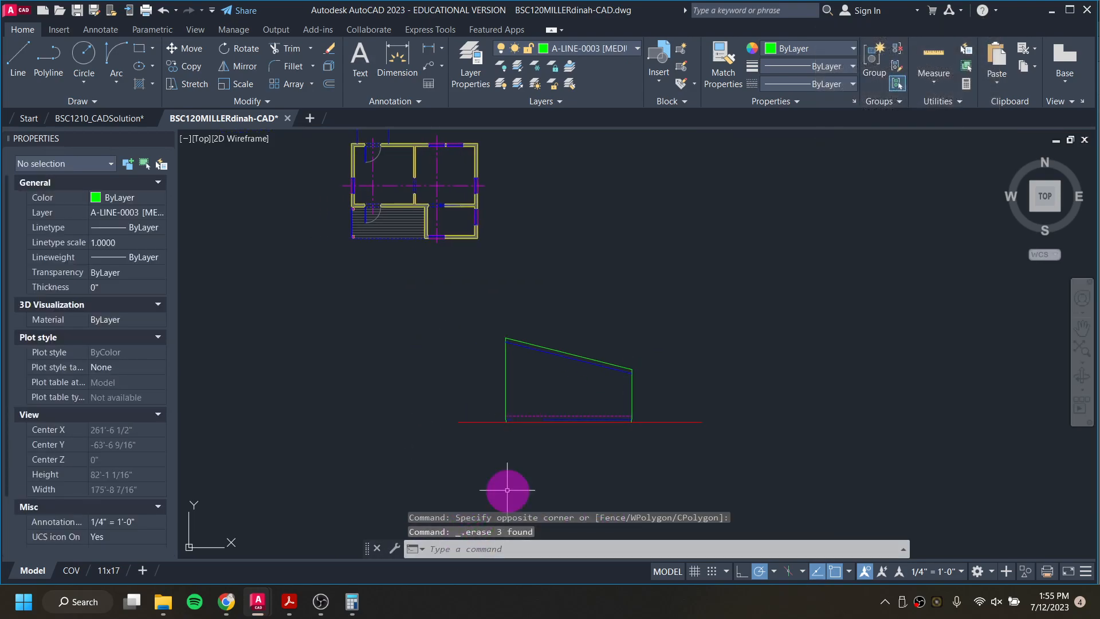
pyautogui.scroll(-2, 504, 376)
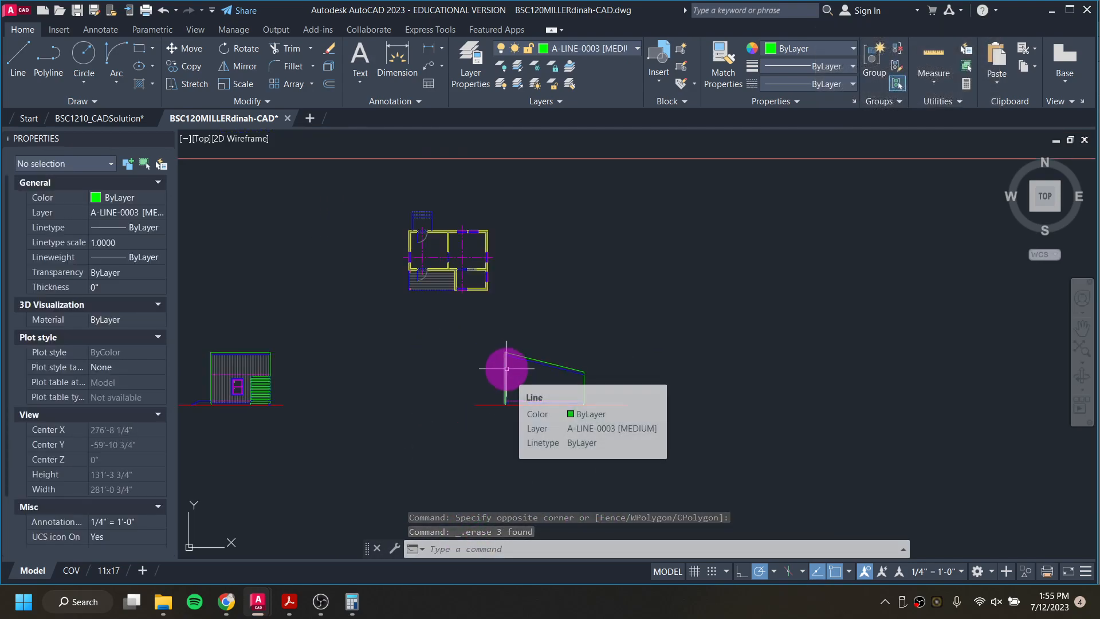
pyautogui.click(376, 192)
pyautogui.click(510, 315)
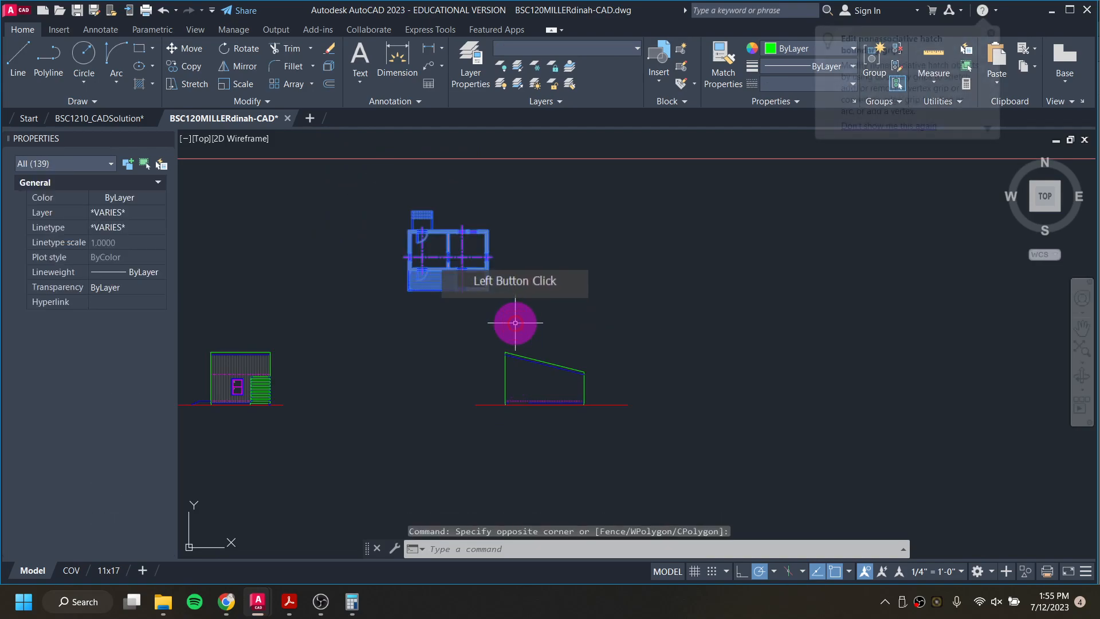
pyautogui.write('m')
pyautogui.press('Return')
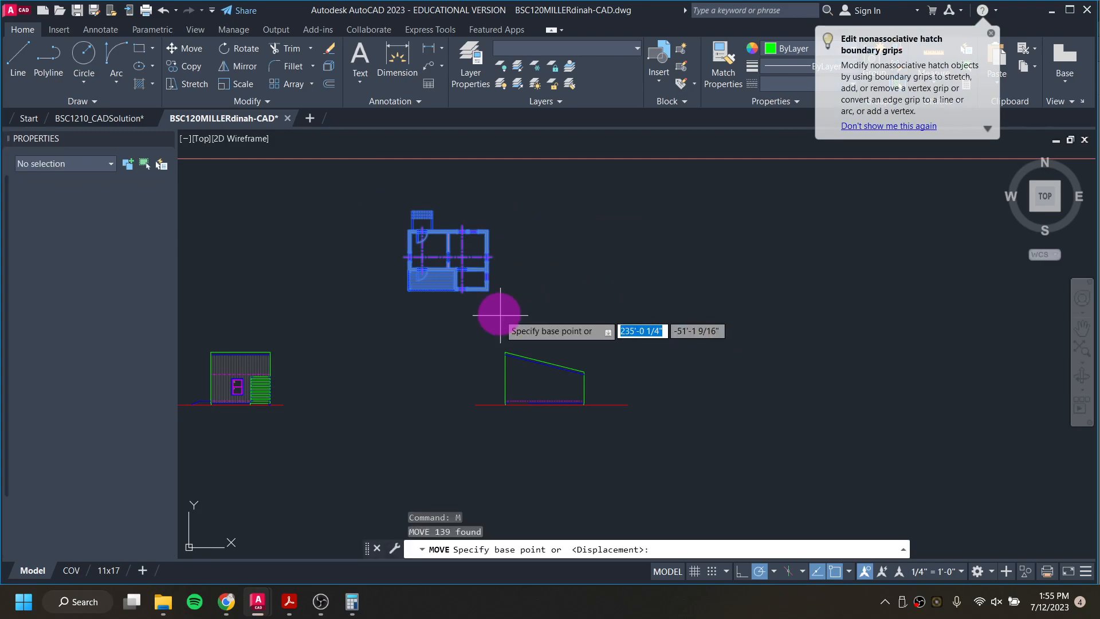
pyautogui.scroll(8, 498, 310)
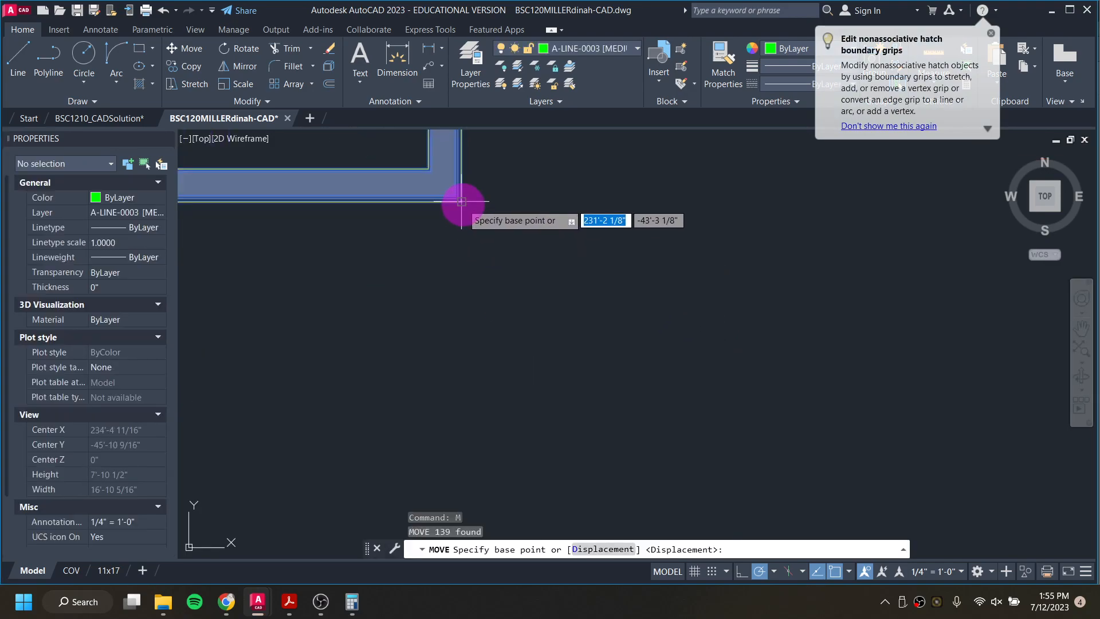
pyautogui.click(462, 202)
pyautogui.scroll(-8, 785, 344)
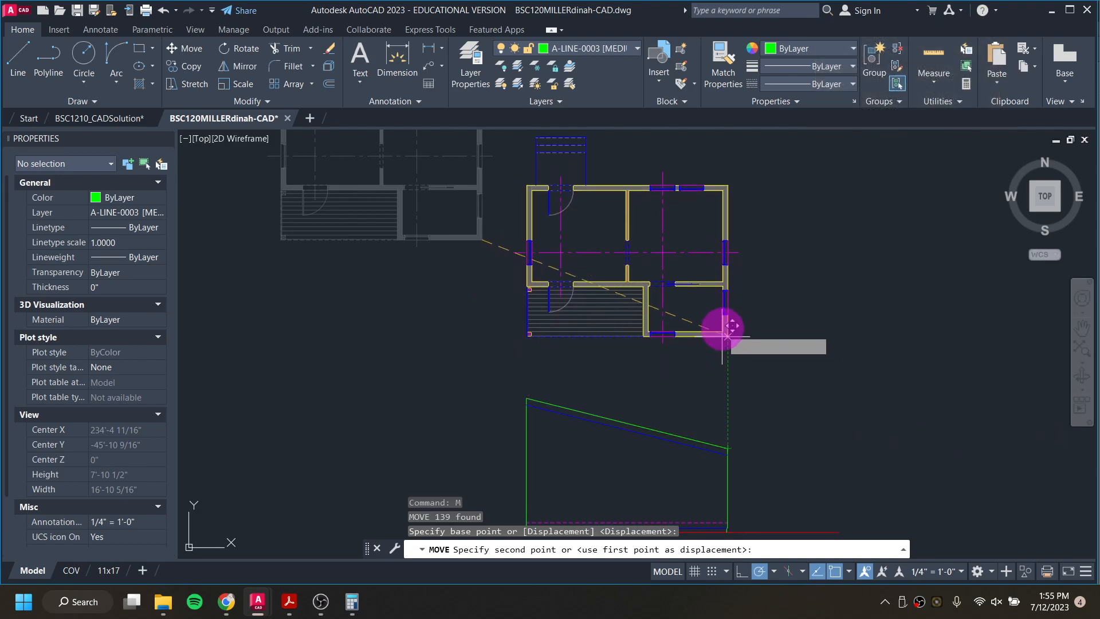
pyautogui.click(727, 298)
pyautogui.click(546, 238)
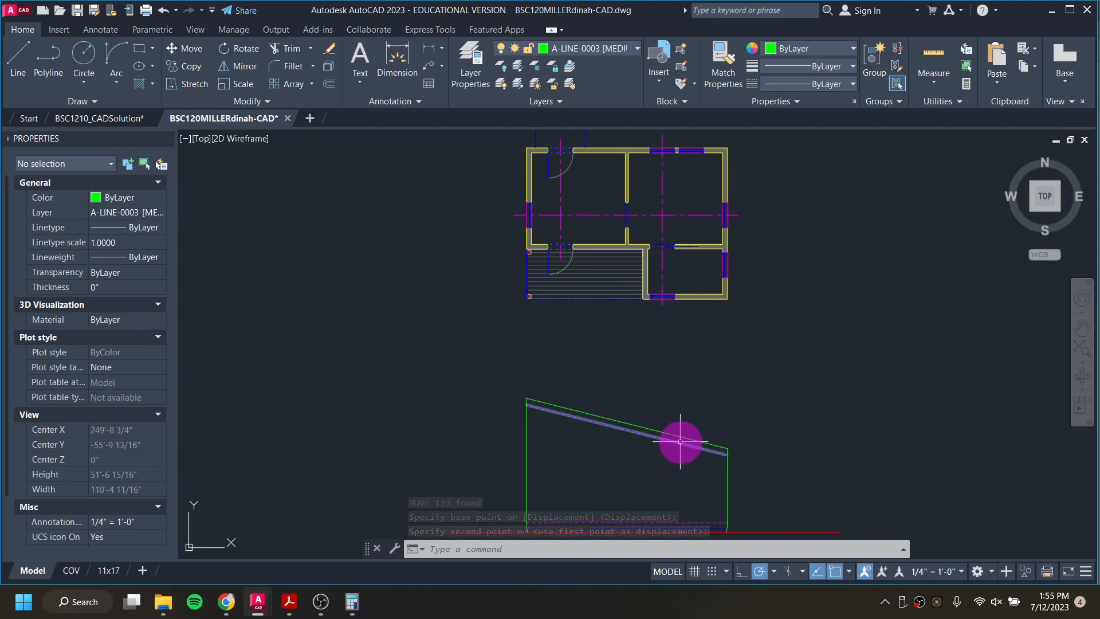
# Step: Switch to the BSC1210_CADSolution drawing to examine the north and west elevations, and return to the working drawing's existing elevations
pyautogui.scroll(-4, 680, 441)
pyautogui.scroll(6, 399, 442)
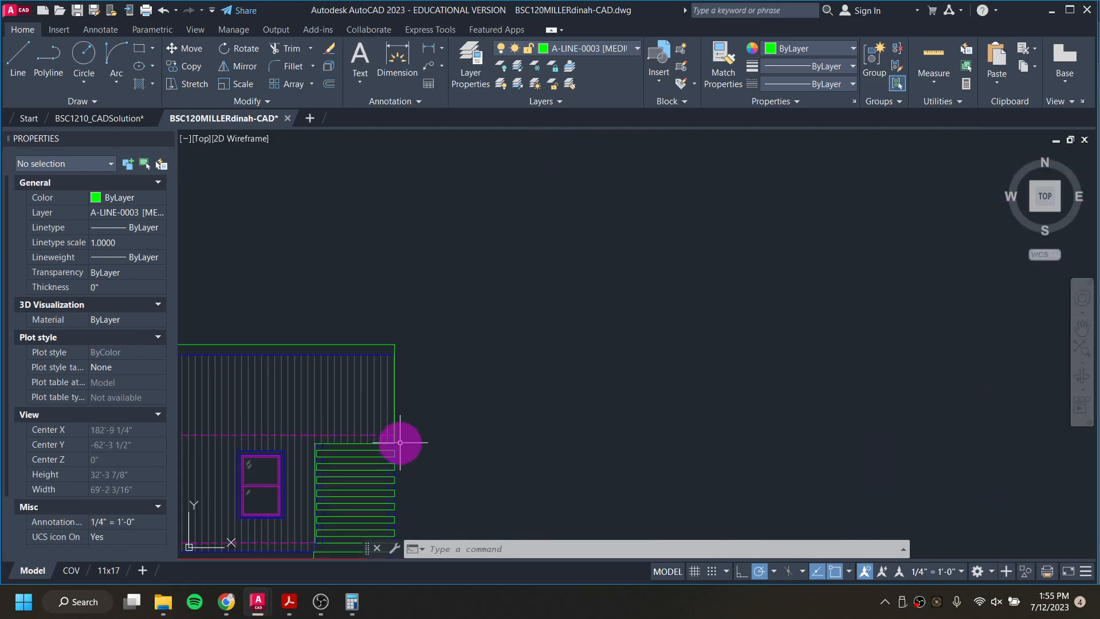
pyautogui.scroll(-5, 518, 442)
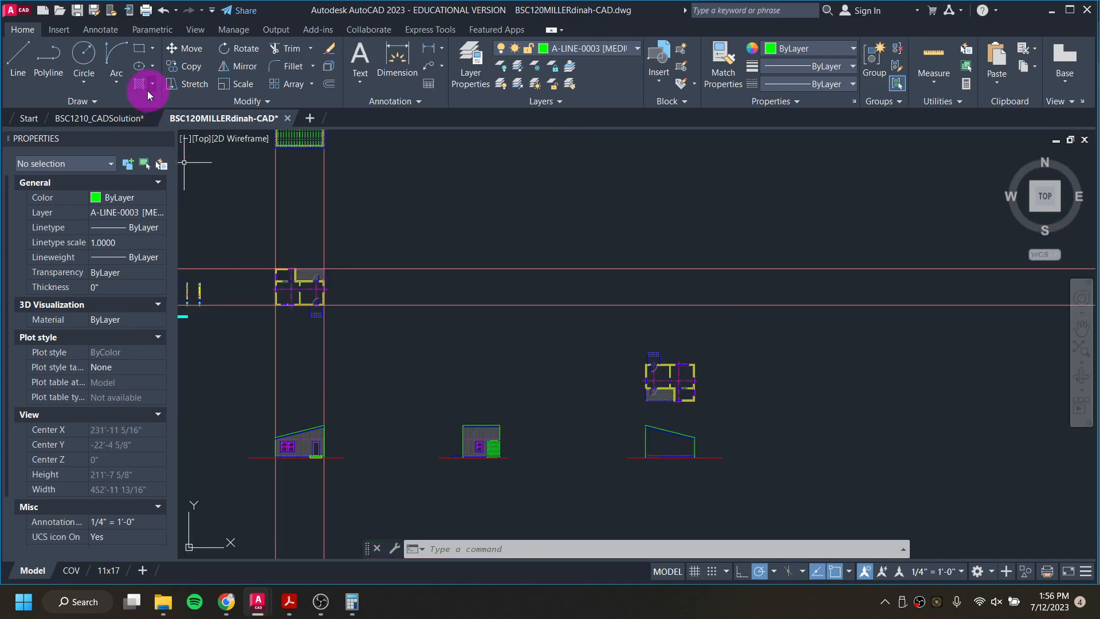
pyautogui.click(114, 118)
pyautogui.scroll(-4, 594, 373)
pyautogui.moveTo(594, 373)
pyautogui.mouseDown(button='middle')
pyautogui.moveTo(399, 329)
pyautogui.moveTo(302, 361)
pyautogui.mouseUp(button='middle')
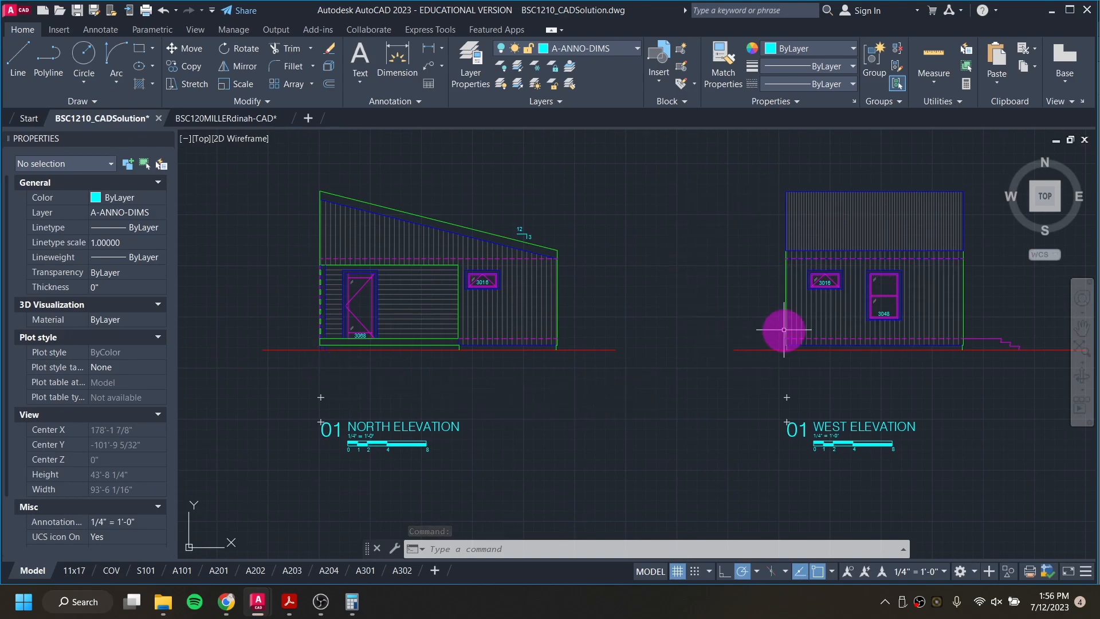
pyautogui.click(277, 118)
pyautogui.click(364, 310)
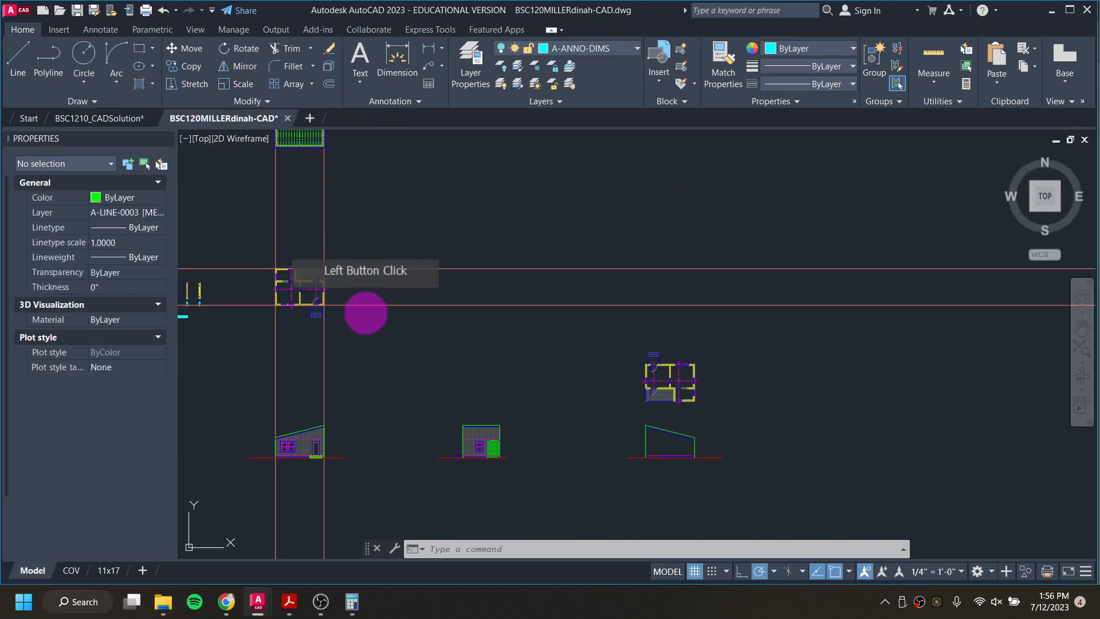
pyautogui.scroll(5, 306, 441)
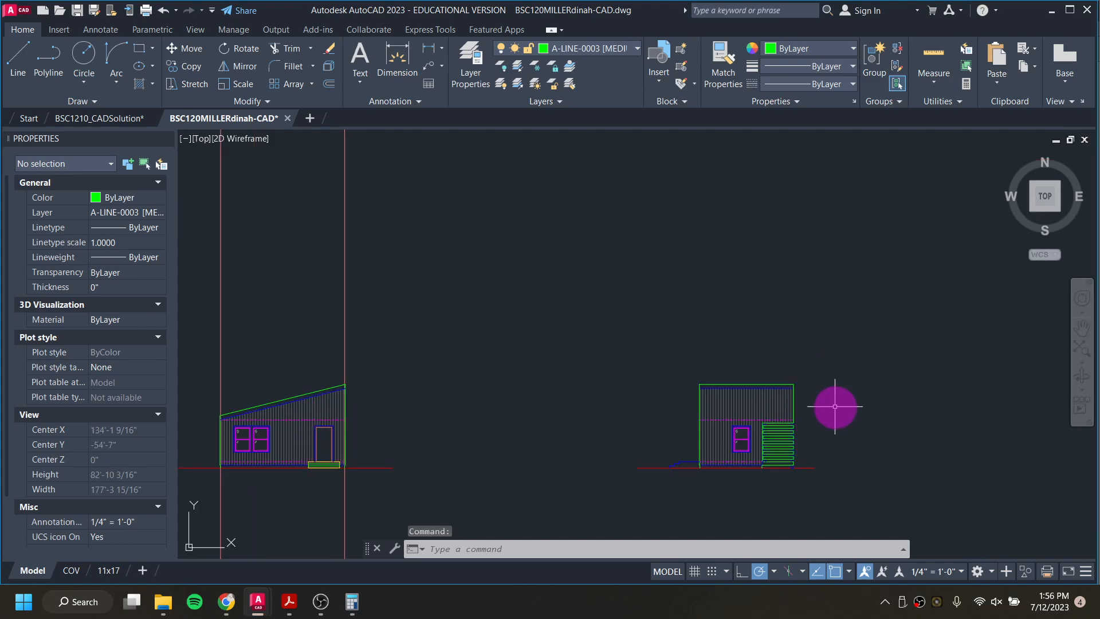